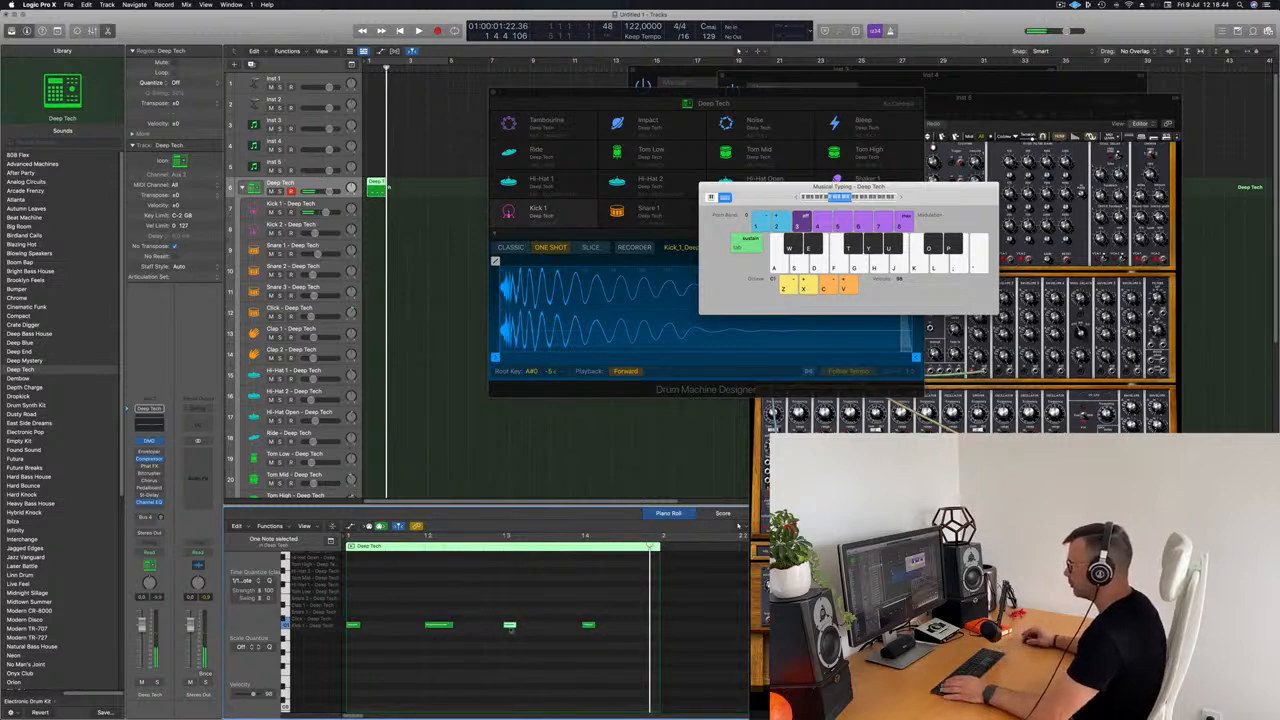
Step: Lengthen the first, third and fourth kick notes to match the second note and play the pattern
{"action": "left_click_drag", "start_coordinate": [364, 626], "coordinate": [367, 628]}
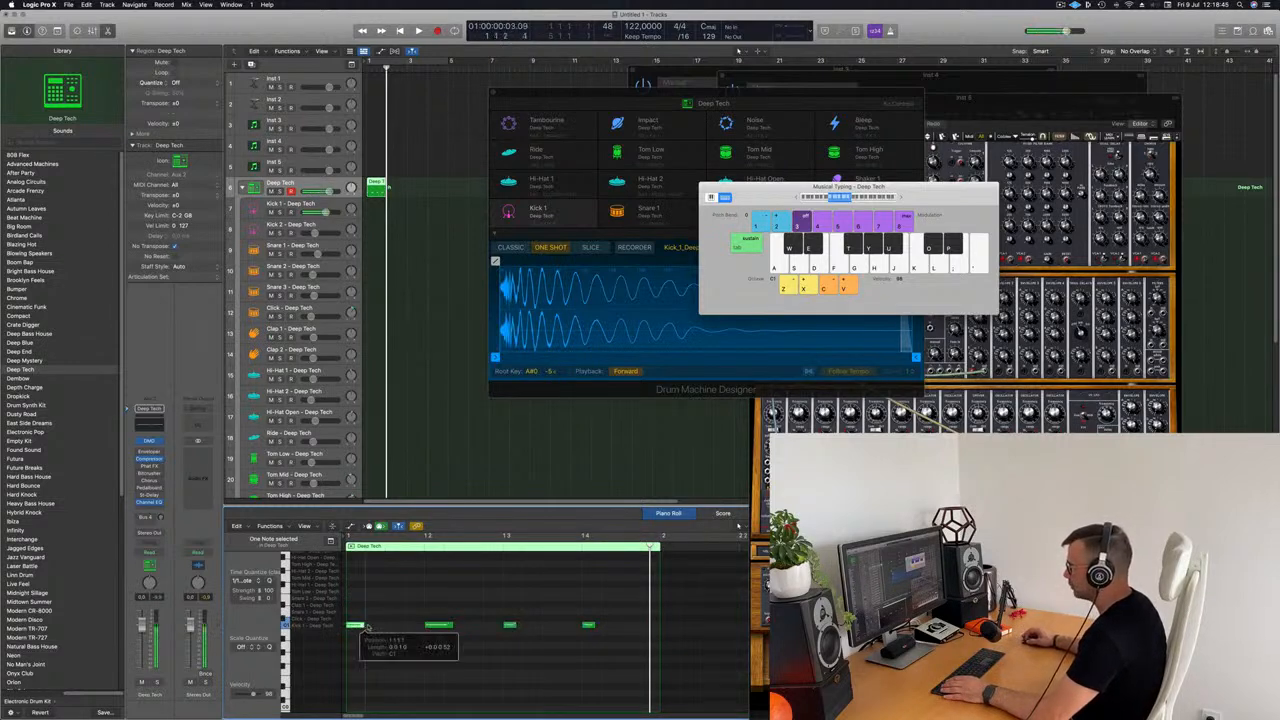
{"action": "left_click_drag", "start_coordinate": [512, 625], "coordinate": [523, 626]}
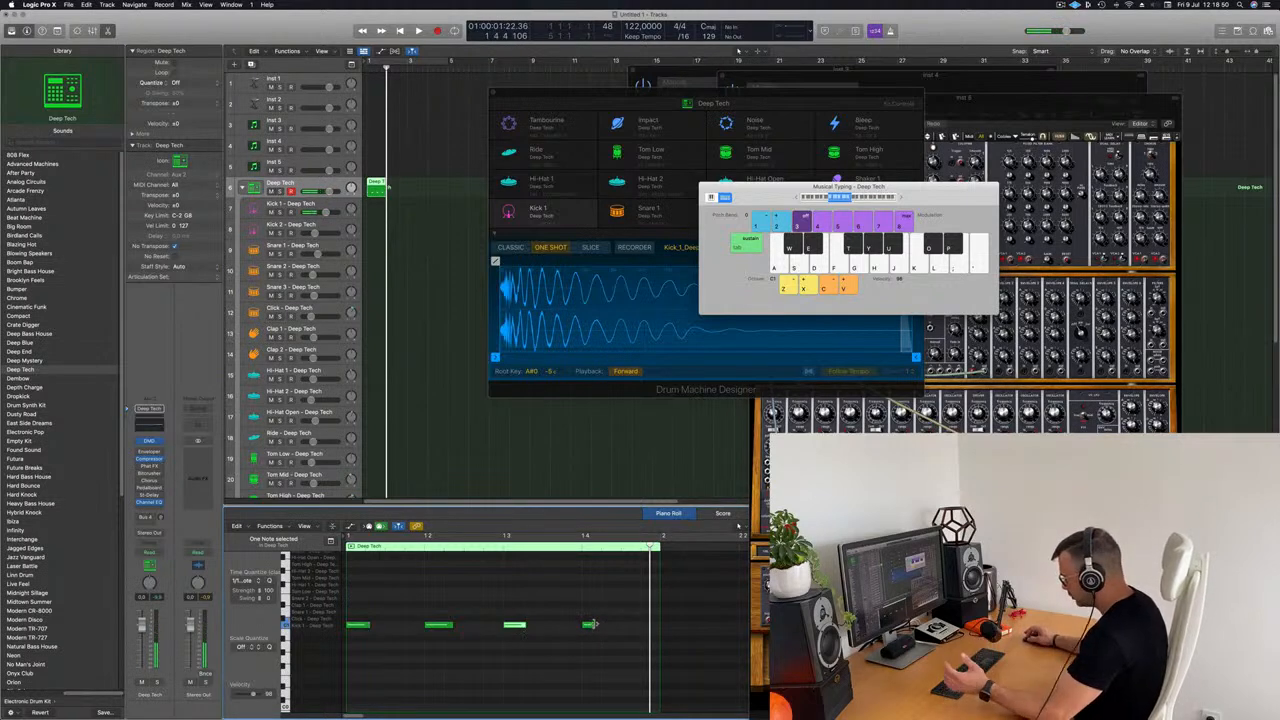
{"action": "left_click_drag", "start_coordinate": [606, 627], "coordinate": [607, 628]}
{"action": "left_click", "coordinate": [418, 227]}
{"action": "key", "text": "space"}
{"action": "key", "text": "space"}
Step: Turn on the cycle range over bars 1 to 4 and move the recorded drum region to the Kick 1 track
{"action": "left_click", "coordinate": [378, 188]}
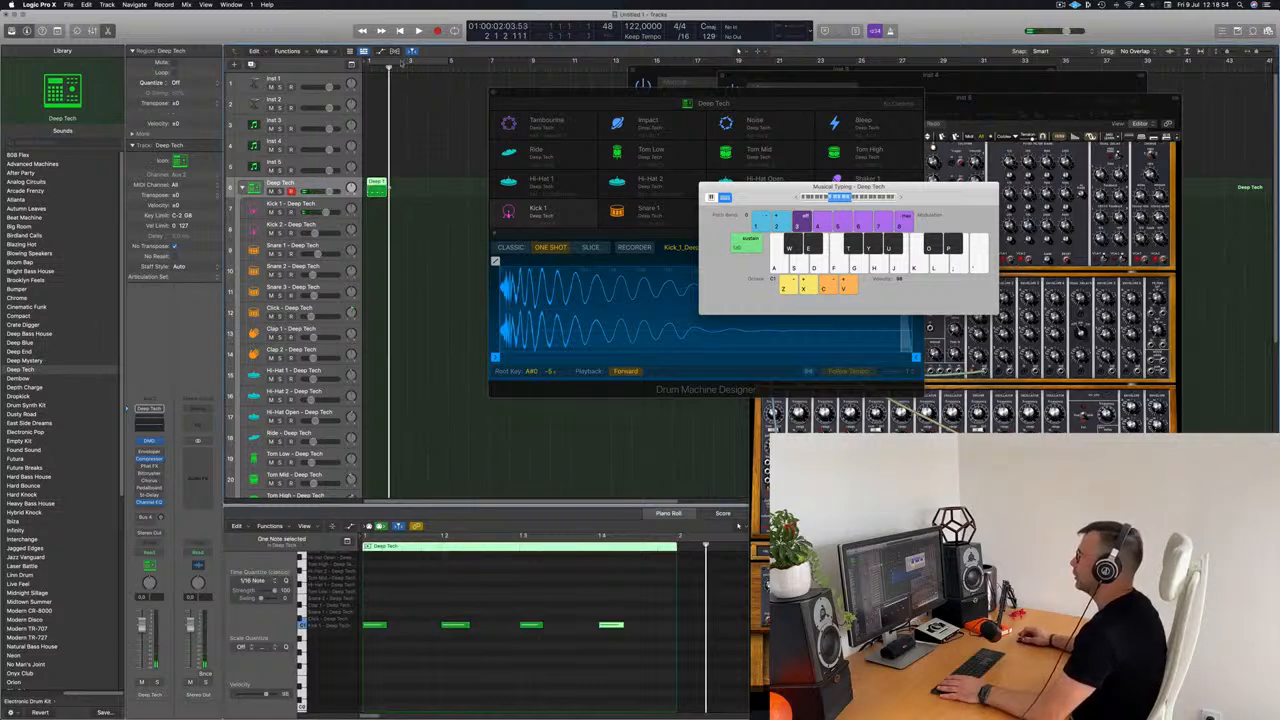
{"action": "left_click", "coordinate": [403, 62]}
{"action": "left_click_drag", "start_coordinate": [375, 184], "coordinate": [375, 209]}
Step: Transpose all four notes in the Kick 1 region up by octaves and audition the kick
{"action": "left_click_drag", "start_coordinate": [363, 607], "coordinate": [702, 667]}
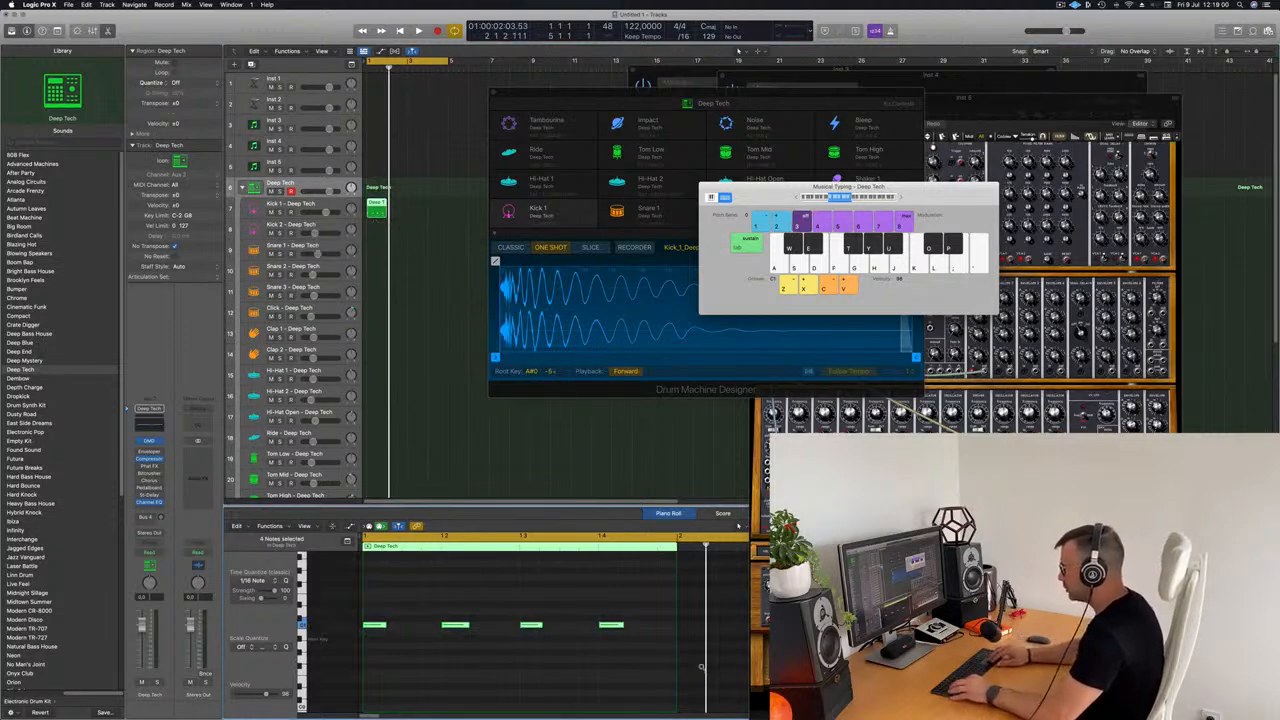
{"action": "key", "text": "alt+shift+Up"}
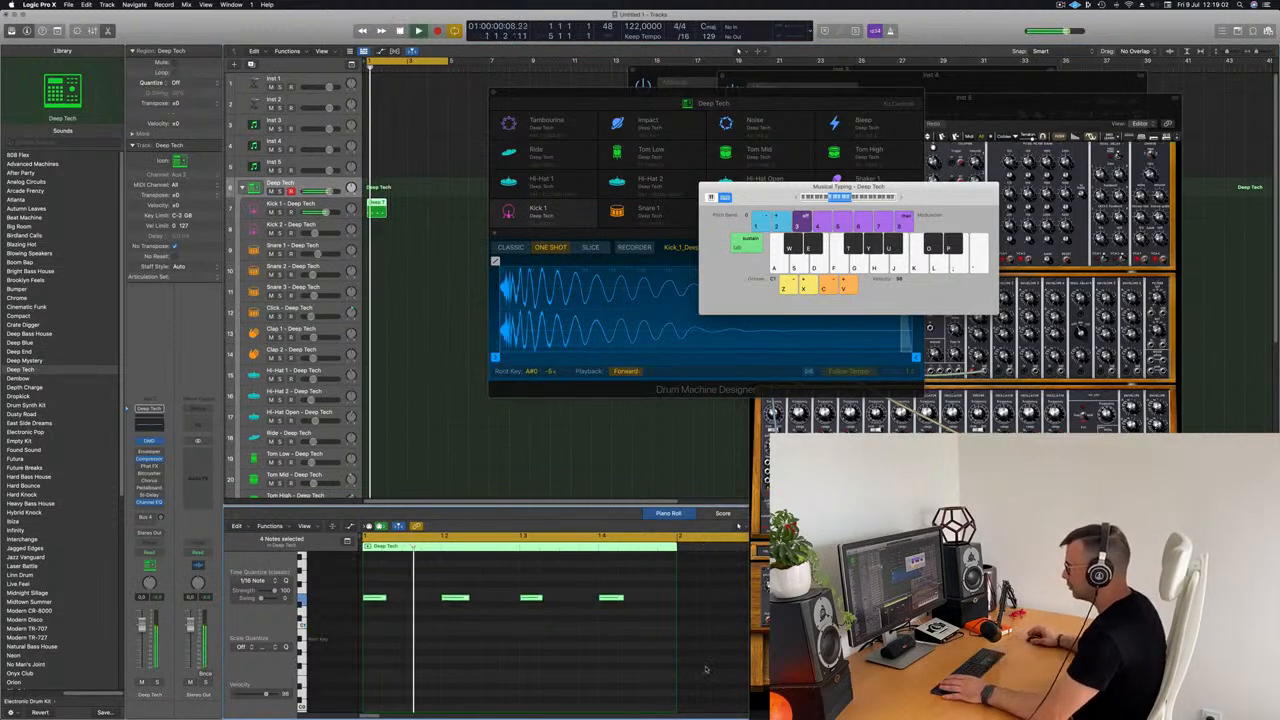
{"action": "key", "text": "space"}
{"action": "left_click", "coordinate": [701, 625]}
{"action": "key", "text": "super+a"}
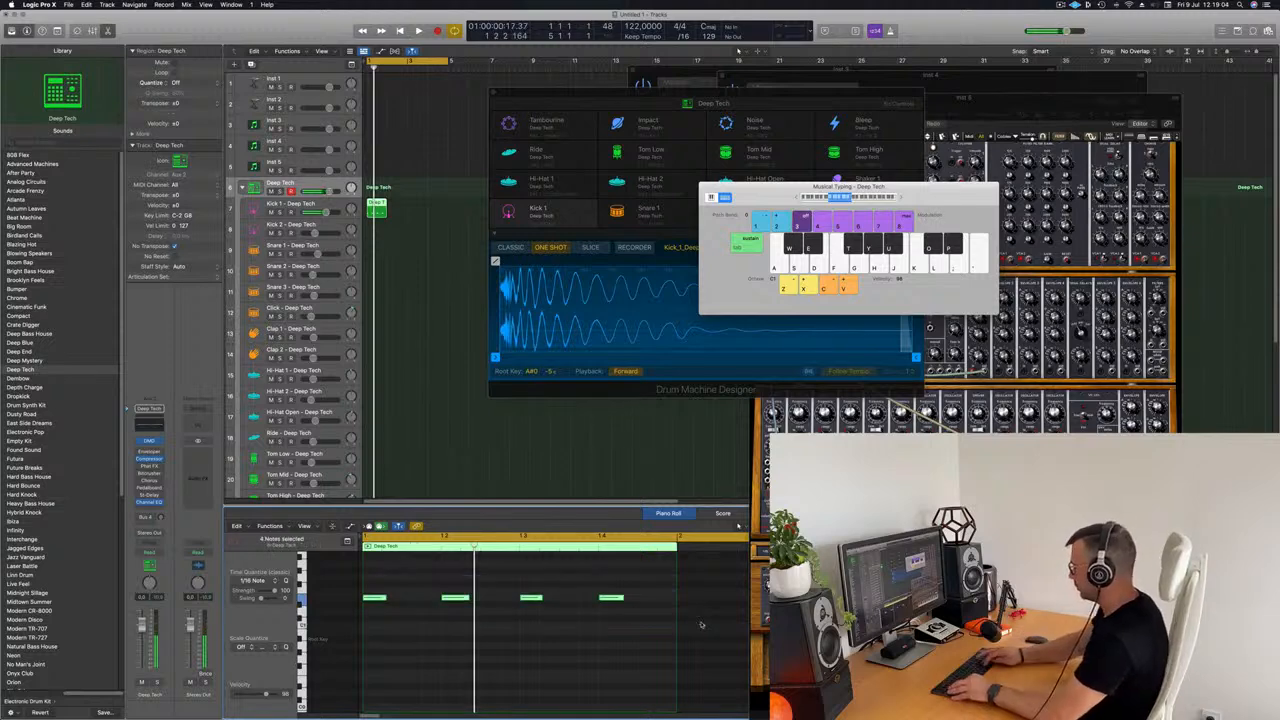
{"action": "key", "text": "space"}
{"action": "key", "text": "space"}
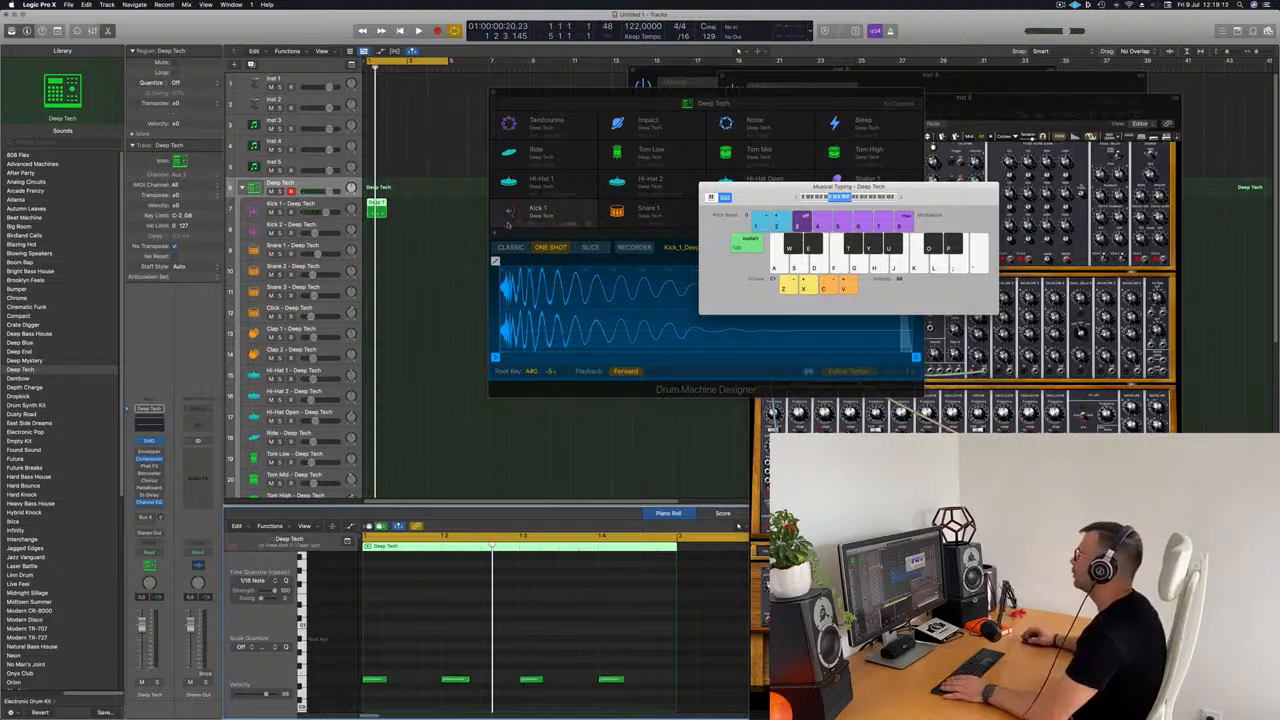
{"action": "key", "text": "space"}
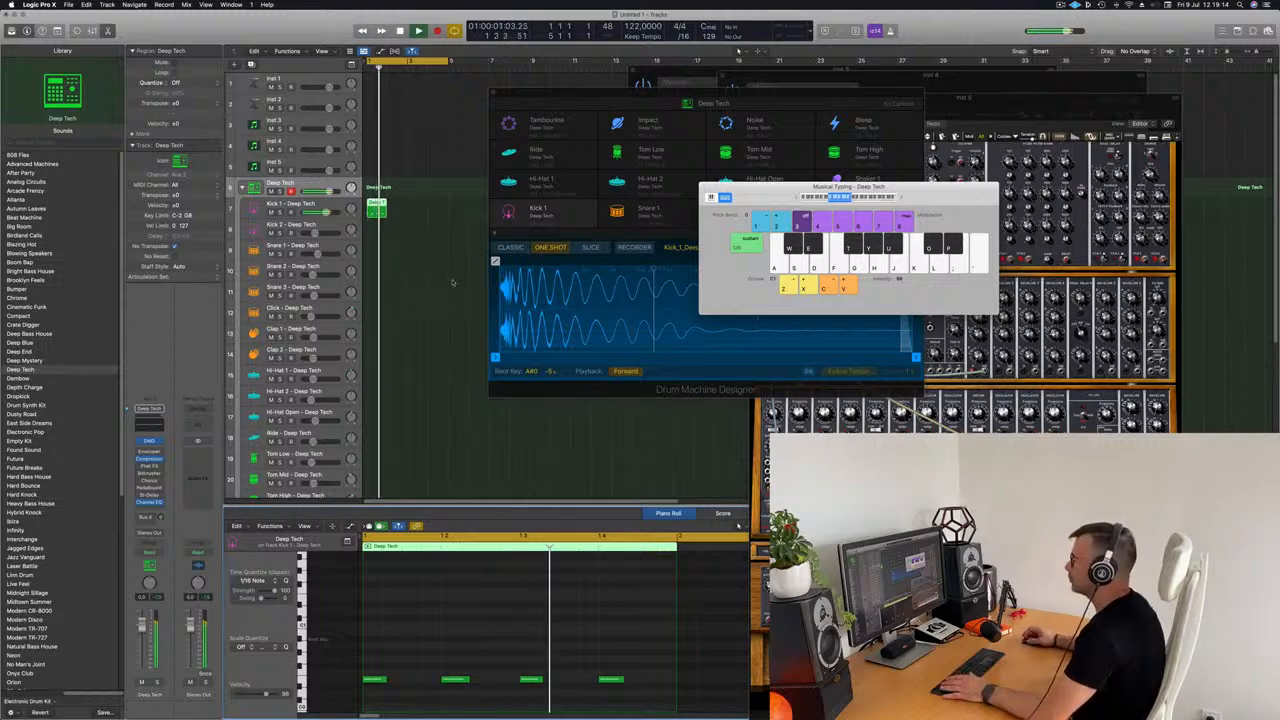
Step: Repeat the Kick 1 region to fill four bars and copy the first one to the Hi-Hat Open track
{"action": "left_click", "coordinate": [378, 207]}
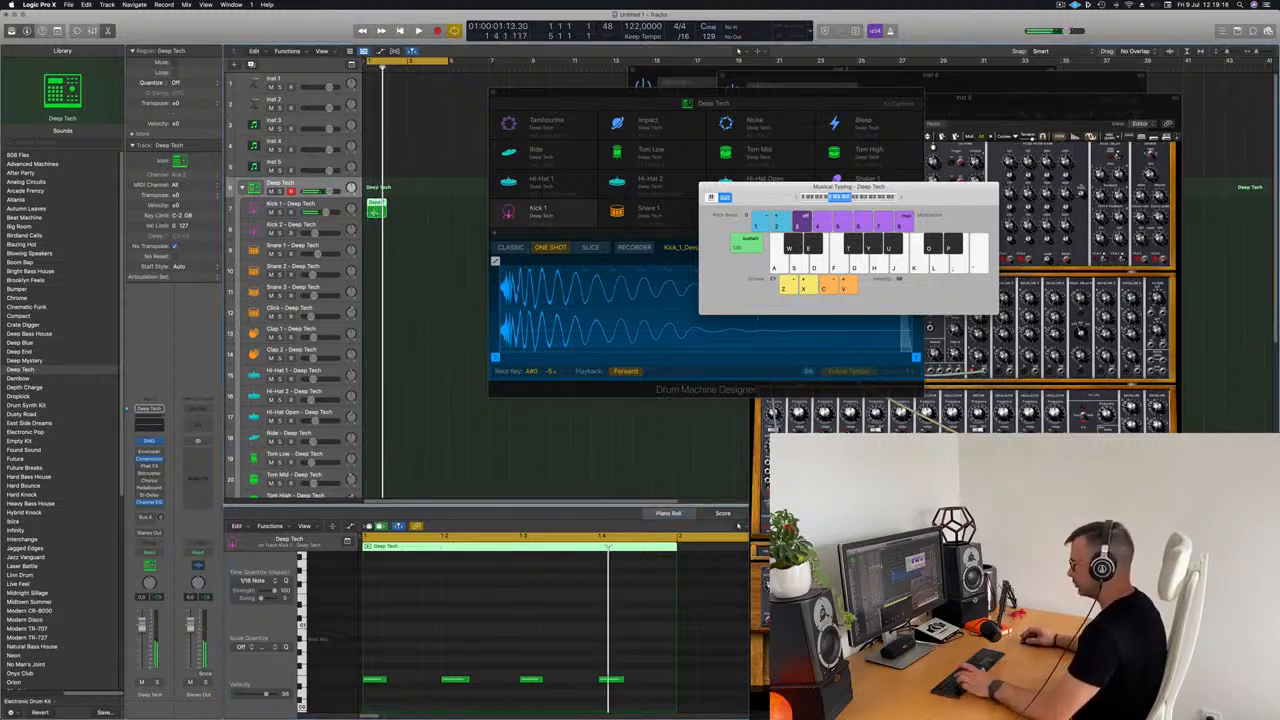
{"action": "key", "text": "super+r"}
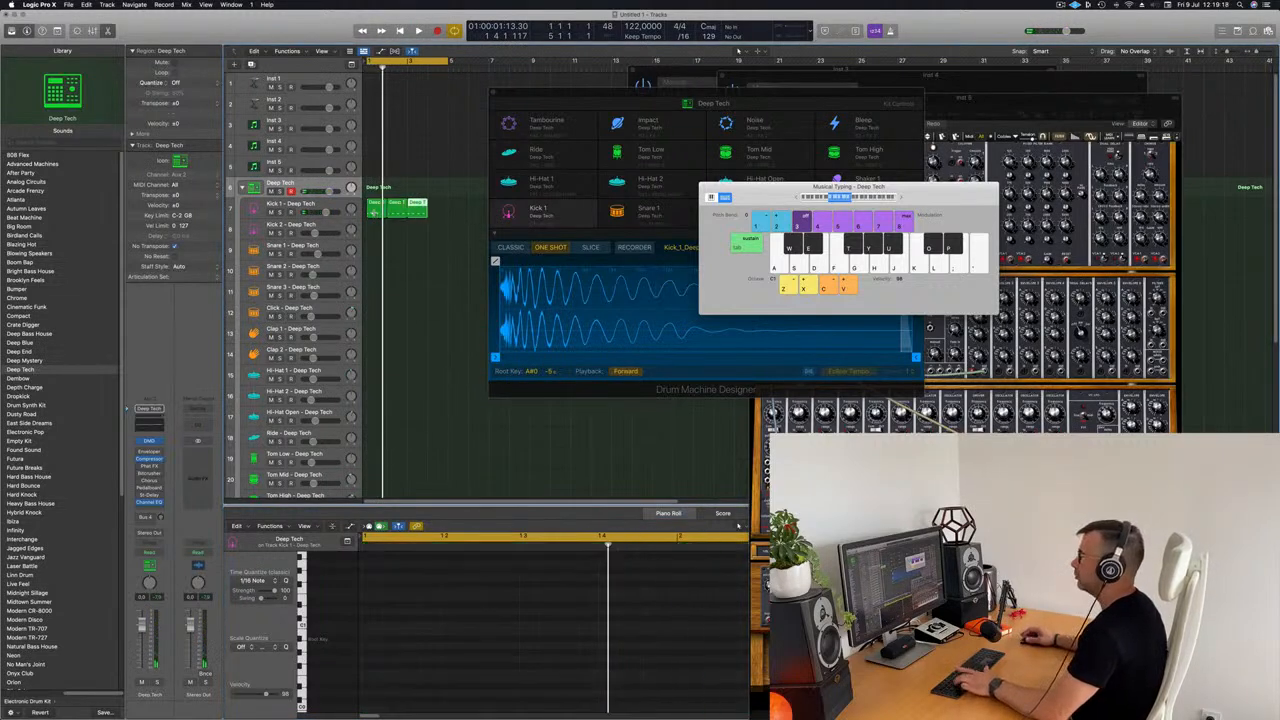
{"action": "left_click_drag", "start_coordinate": [376, 204], "coordinate": [376, 433]}
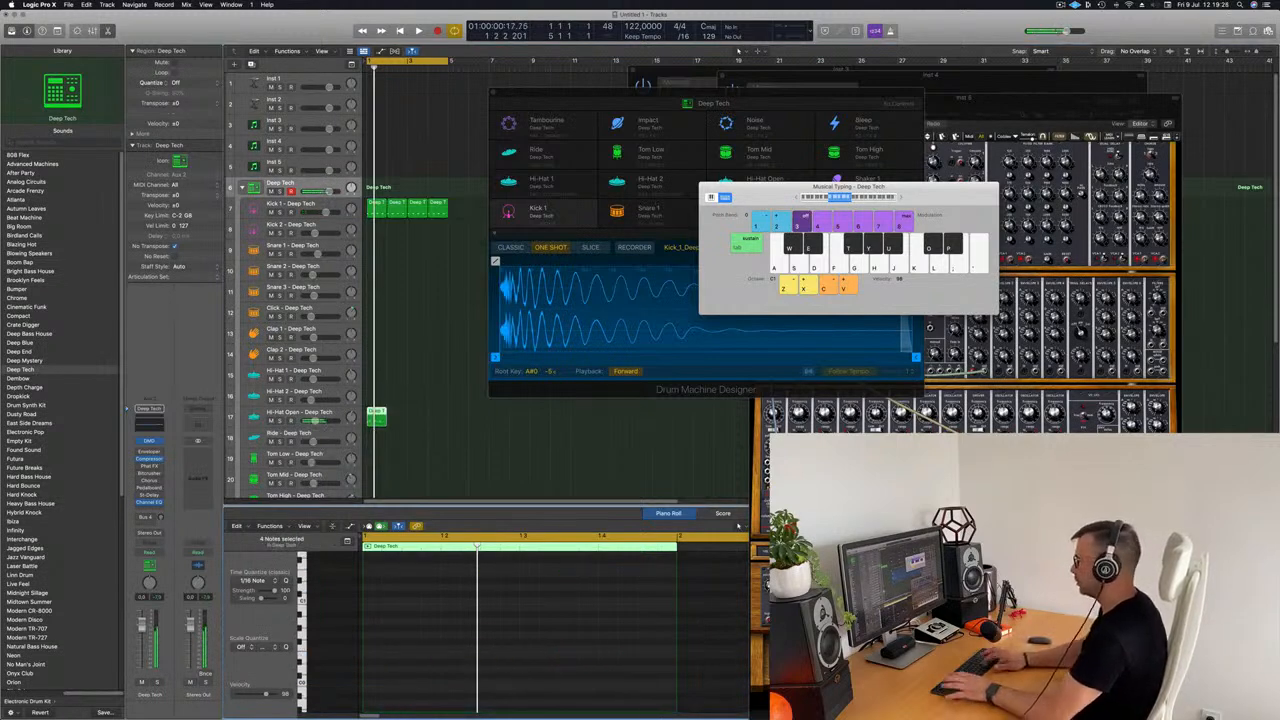
Step: Repeat the offbeat Hi-Hat Open region to fill four bars and select its track
{"action": "key", "text": "Return"}
{"action": "key", "text": "Return"}
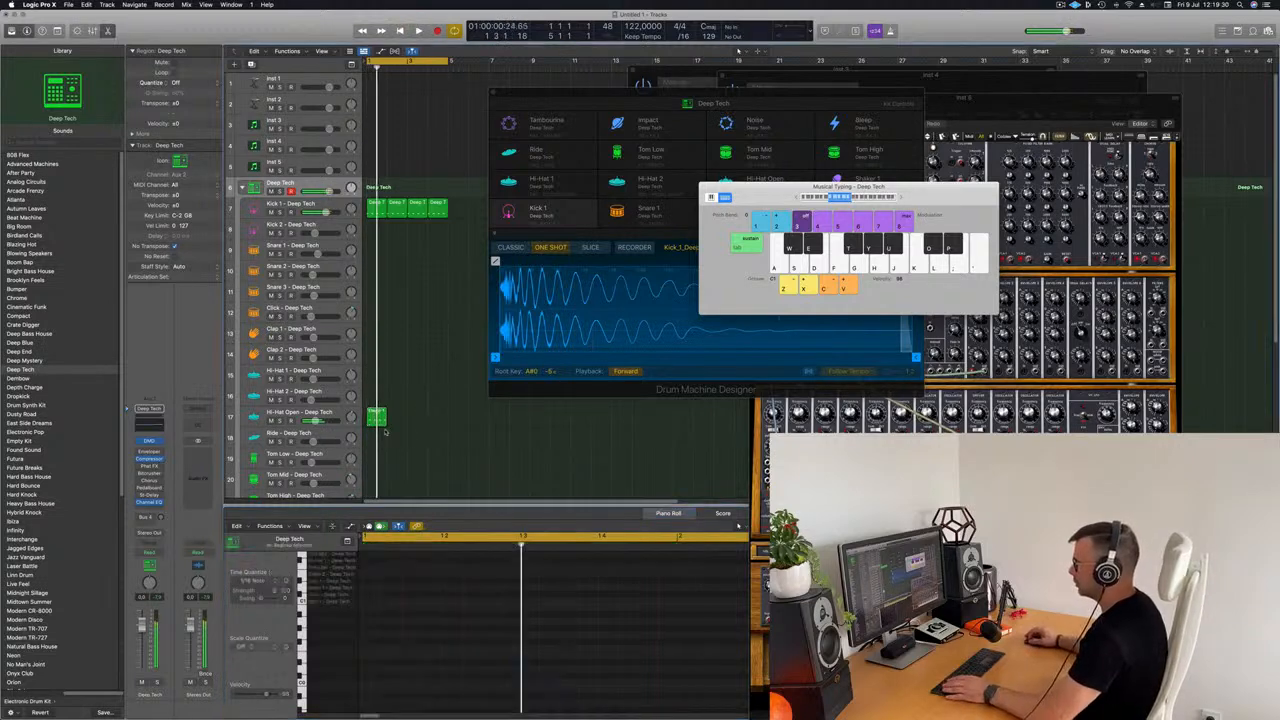
{"action": "left_click_drag", "start_coordinate": [386, 432], "coordinate": [380, 432]}
{"action": "key", "text": "super+r"}
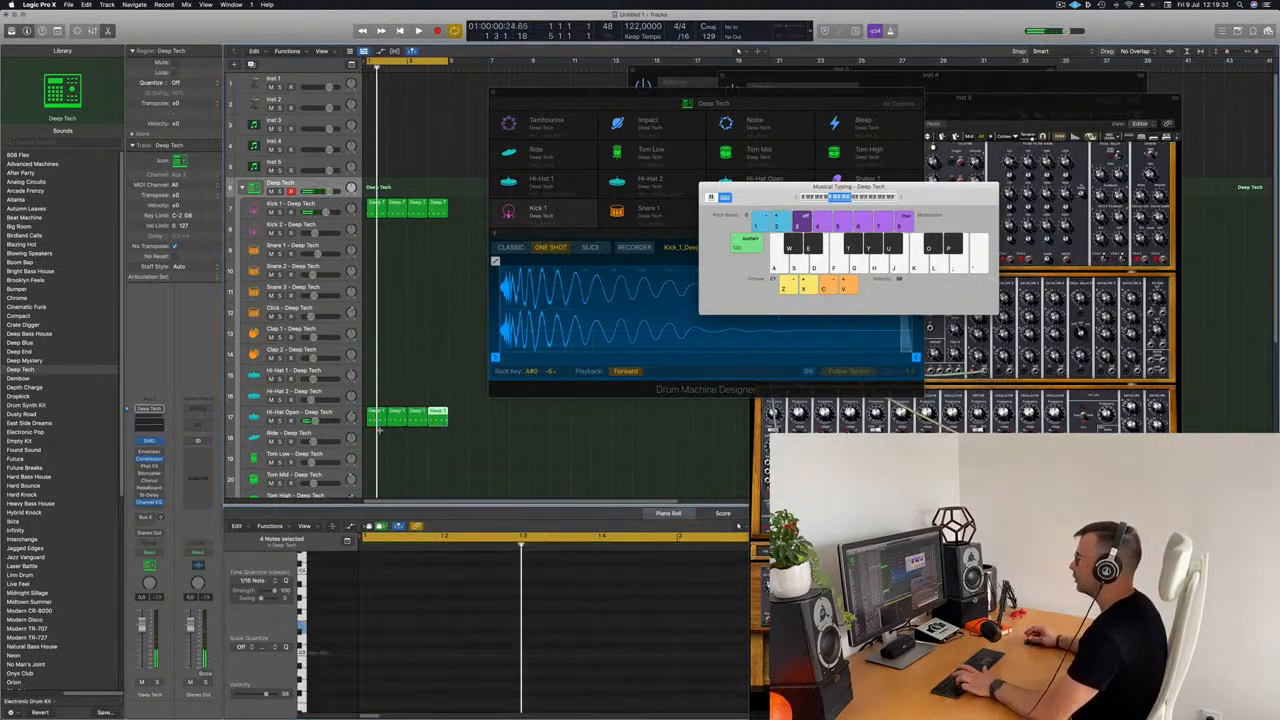
{"action": "left_click", "coordinate": [322, 411]}
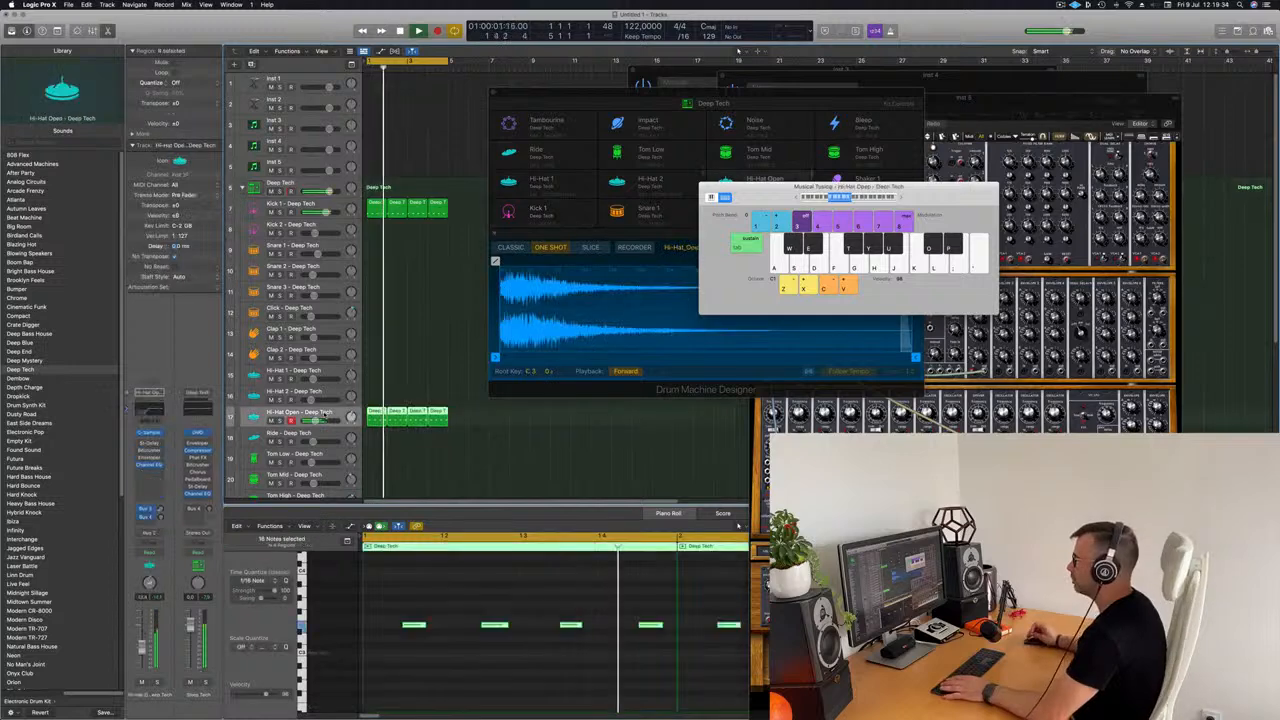
Step: Move the Drum Machine Designer and Musical Typing windows clear of the regions and audition the kick and hi-hat loop
{"action": "left_click_drag", "start_coordinate": [683, 95], "coordinate": [1037, 71]}
{"action": "left_click_drag", "start_coordinate": [822, 186], "coordinate": [939, 135]}
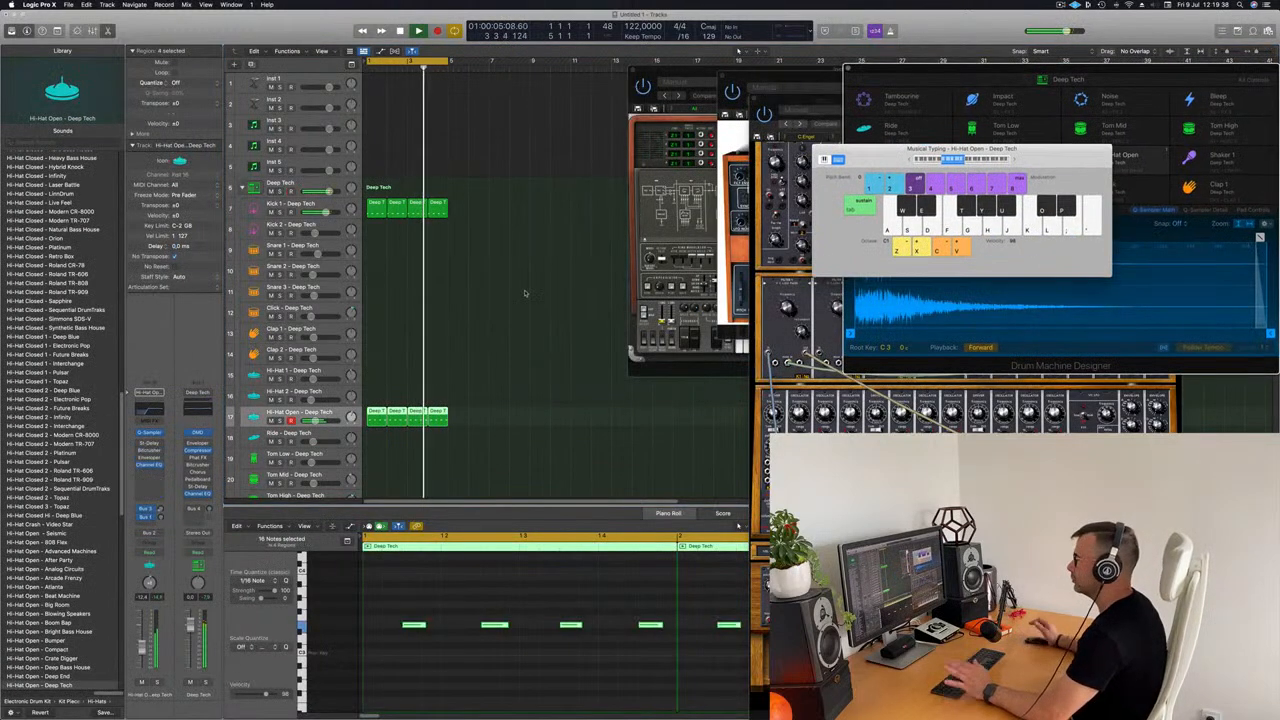
{"action": "key", "text": "space"}
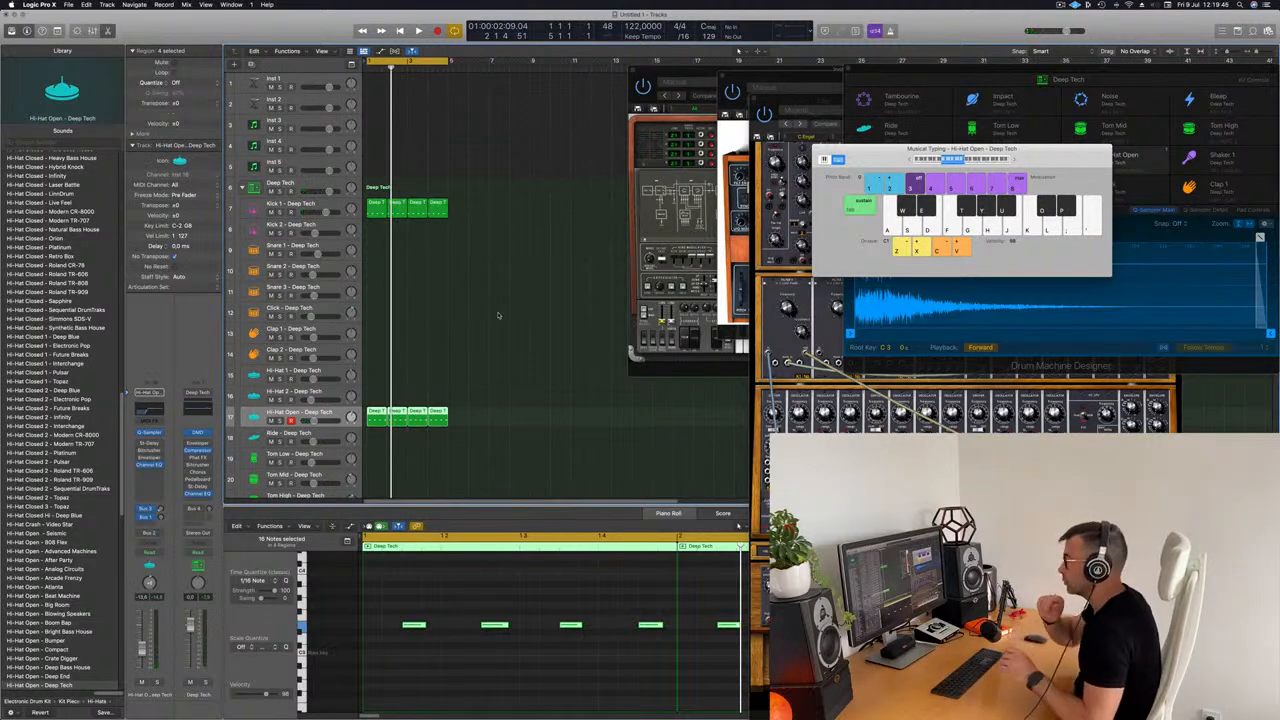
{"action": "key", "text": "space"}
{"action": "scroll", "coordinate": [490, 310], "scroll_direction": "down", "scroll_amount": 4}
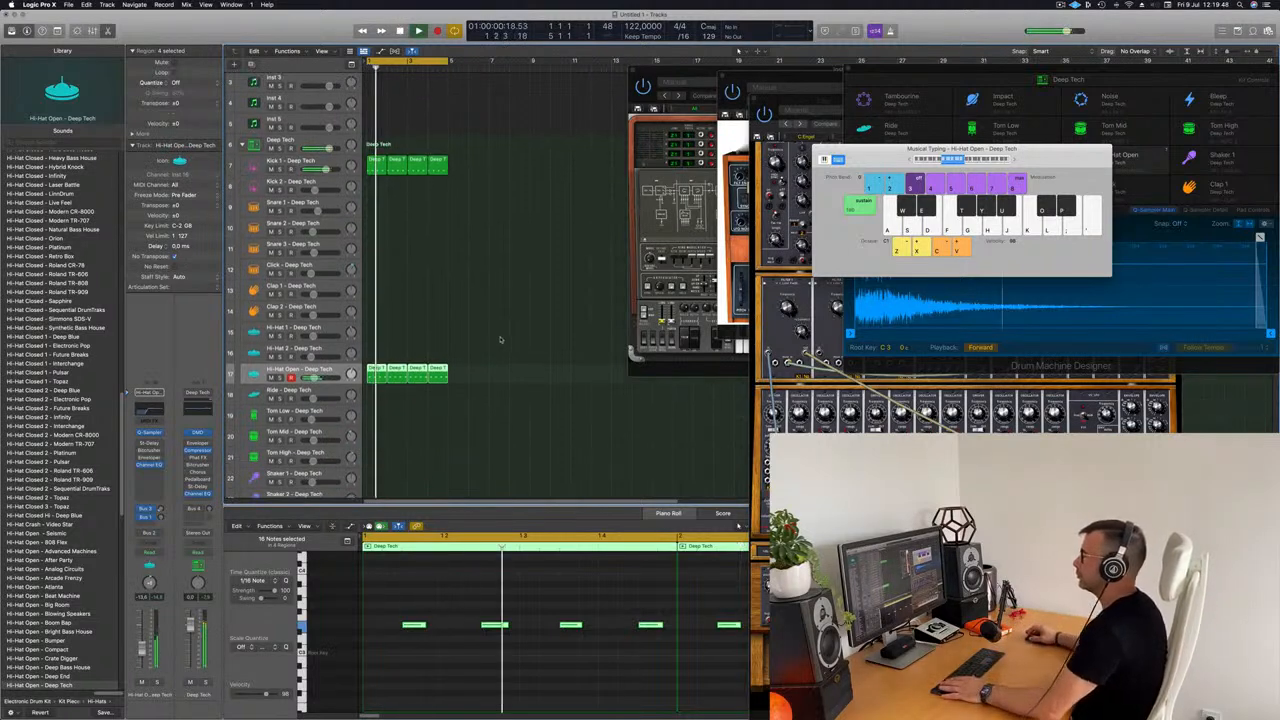
{"action": "scroll", "coordinate": [478, 299], "scroll_direction": "down", "scroll_amount": 1}
{"action": "key", "text": "space"}
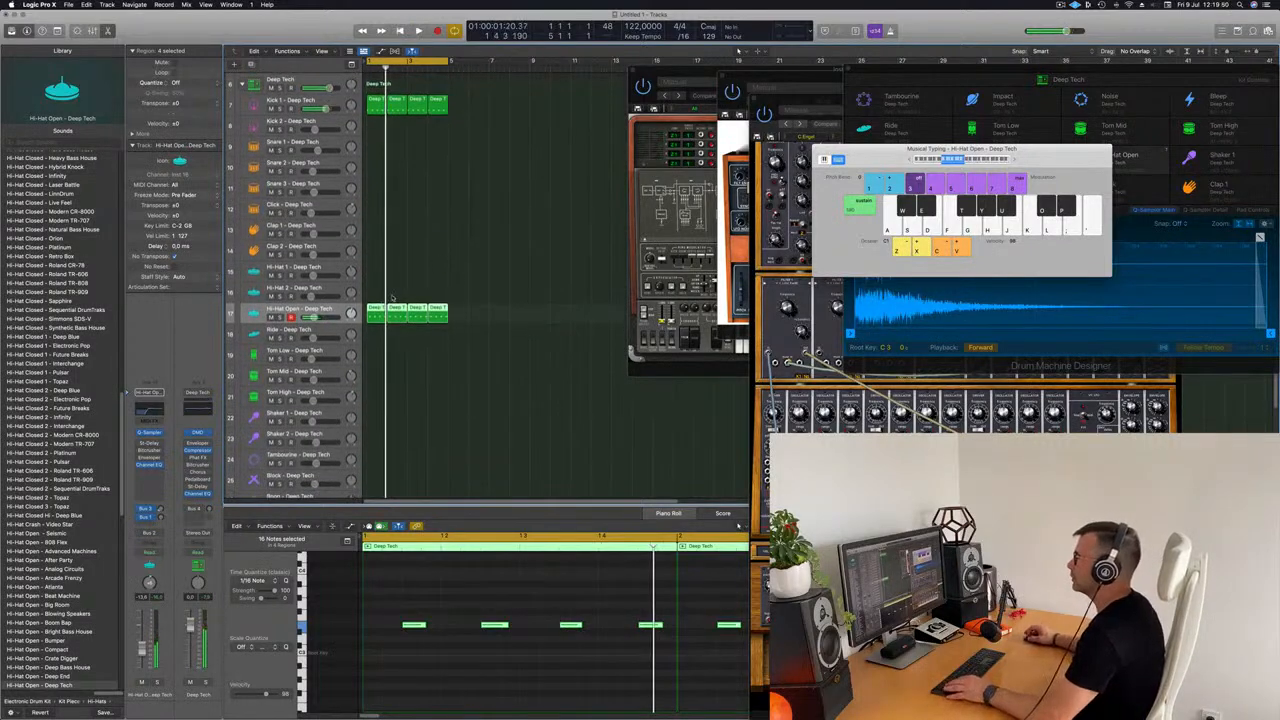
Step: Place the first kick region on the Snare 1 track and delete its notes on beats 1 and 3
{"action": "left_click_drag", "start_coordinate": [376, 99], "coordinate": [380, 177]}
{"action": "left_click", "coordinate": [375, 625]}
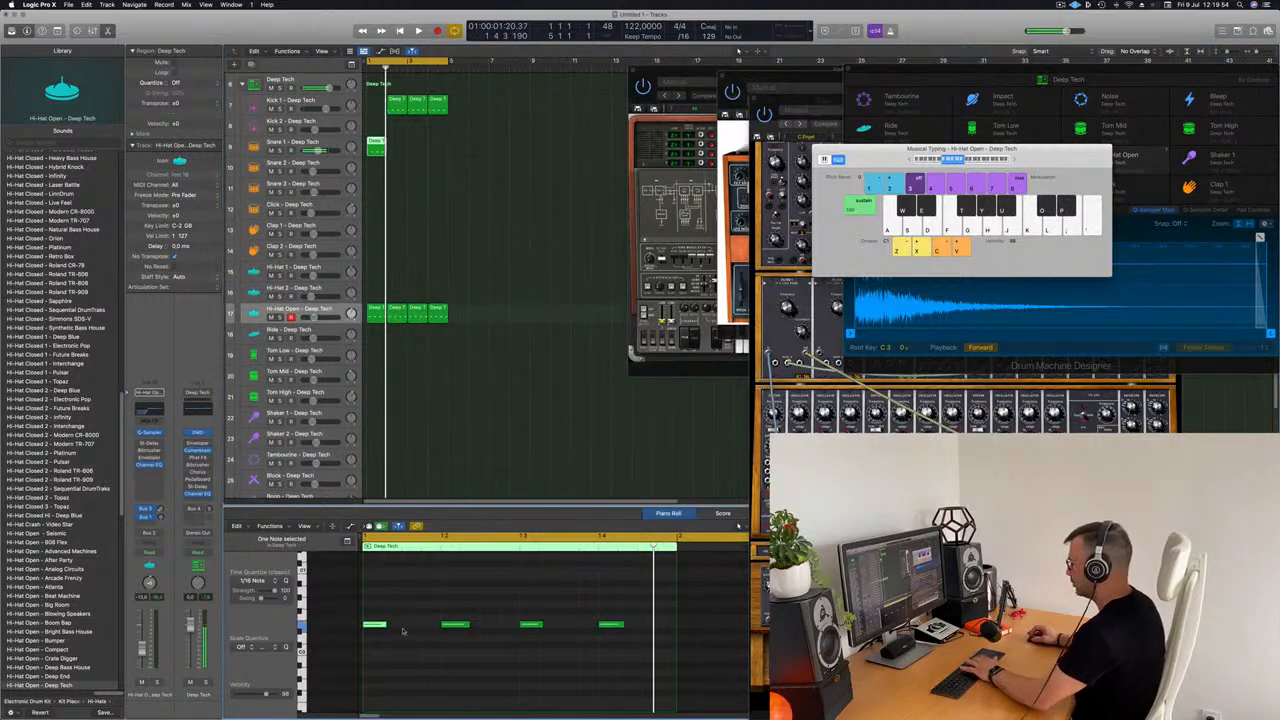
{"action": "left_click_drag", "start_coordinate": [516, 603], "coordinate": [552, 660]}
{"action": "key", "text": "Delete"}
{"action": "left_click_drag", "start_coordinate": [438, 609], "coordinate": [636, 675]}
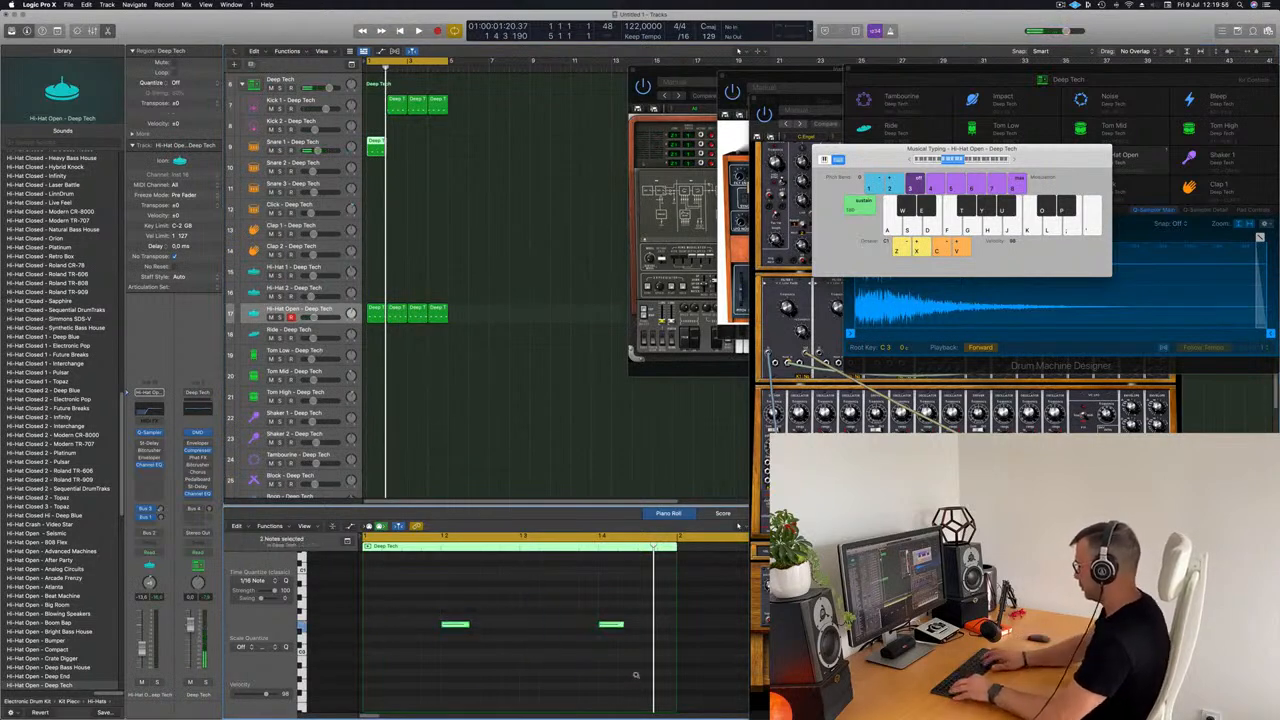
{"action": "key", "text": "space"}
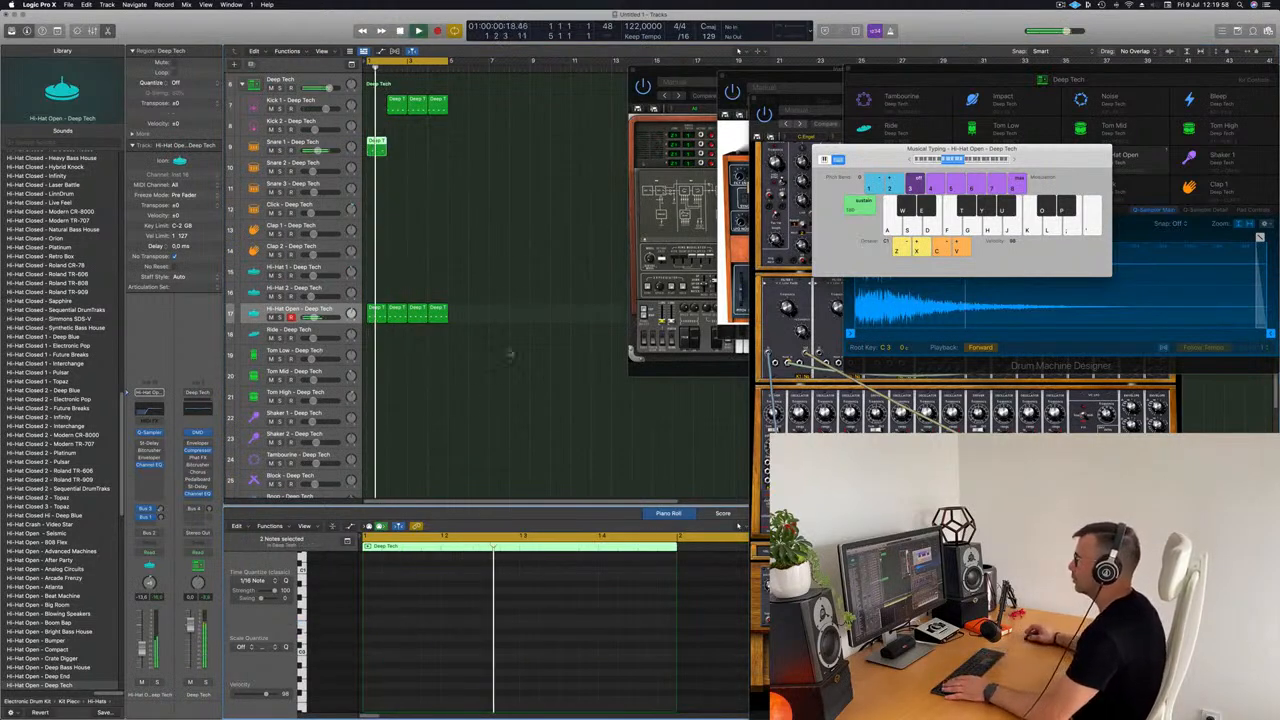
Step: Copy a kick region back to bar 1 of Kick 1 and repeat the Snare 1 region to fill four bars
{"action": "left_click_drag", "start_coordinate": [397, 106], "coordinate": [376, 107]}
{"action": "left_click_drag", "start_coordinate": [396, 158], "coordinate": [372, 147]}
{"action": "key", "text": "super+r"}
{"action": "key", "text": "super+r"}
{"action": "key", "text": "super+r"}
Step: Play the kick, snare and open hi-hat loop and look over the remaining drum tracks
{"action": "left_click", "coordinate": [449, 248]}
{"action": "key", "text": "super+Up"}
{"action": "key", "text": "super+Up"}
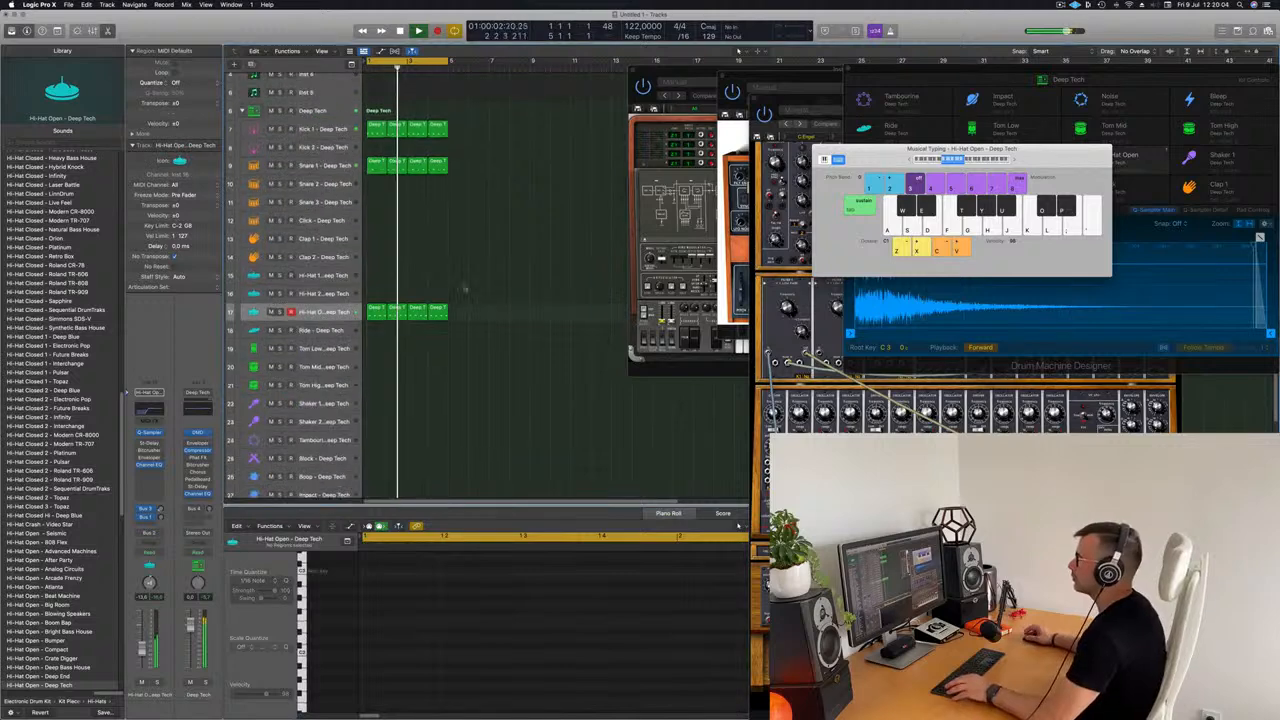
{"action": "scroll", "coordinate": [482, 335], "scroll_direction": "down", "scroll_amount": 2}
{"action": "scroll", "coordinate": [500, 270], "scroll_direction": "down", "scroll_amount": 4}
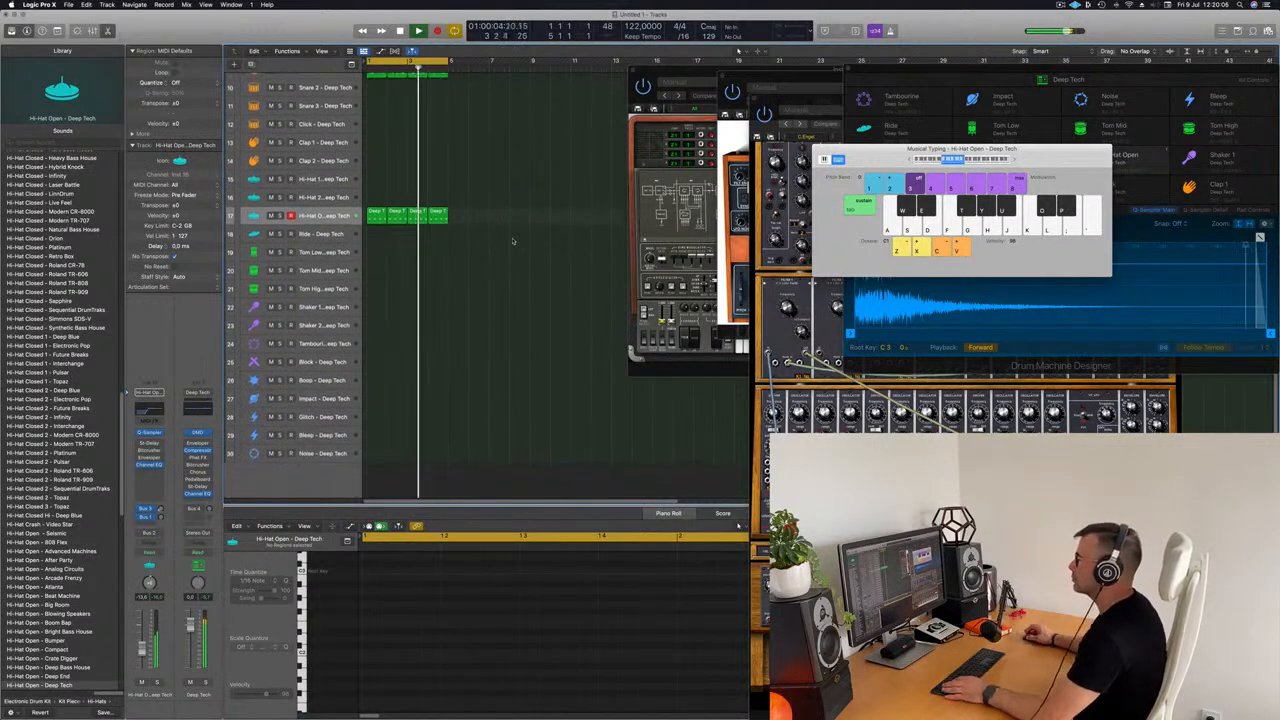
{"action": "key", "text": "space"}
{"action": "scroll", "coordinate": [515, 252], "scroll_direction": "up", "scroll_amount": 2}
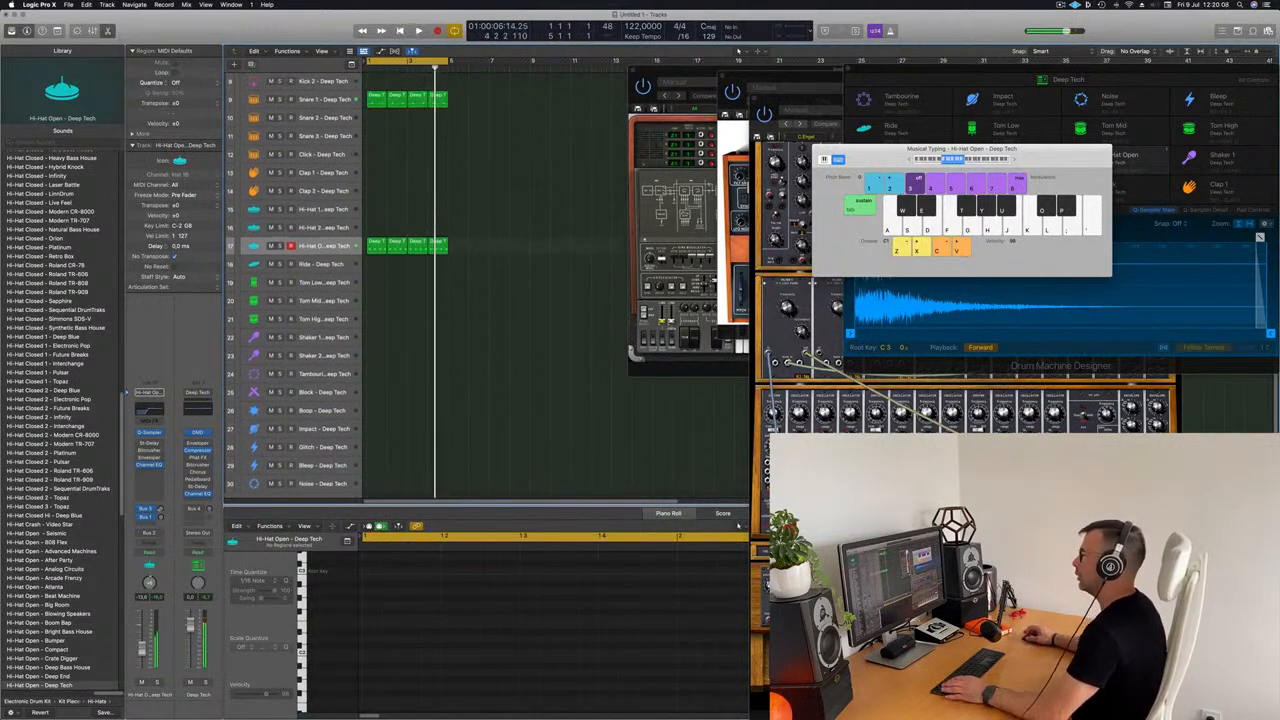
Step: Copy the first Hi-Hat Open region to the Boop track and delete all its notes except the last one
{"action": "left_click", "coordinate": [377, 251]}
{"action": "left_click_drag", "start_coordinate": [377, 248], "coordinate": [373, 432]}
{"action": "left_click_drag", "start_coordinate": [400, 588], "coordinate": [584, 672]}
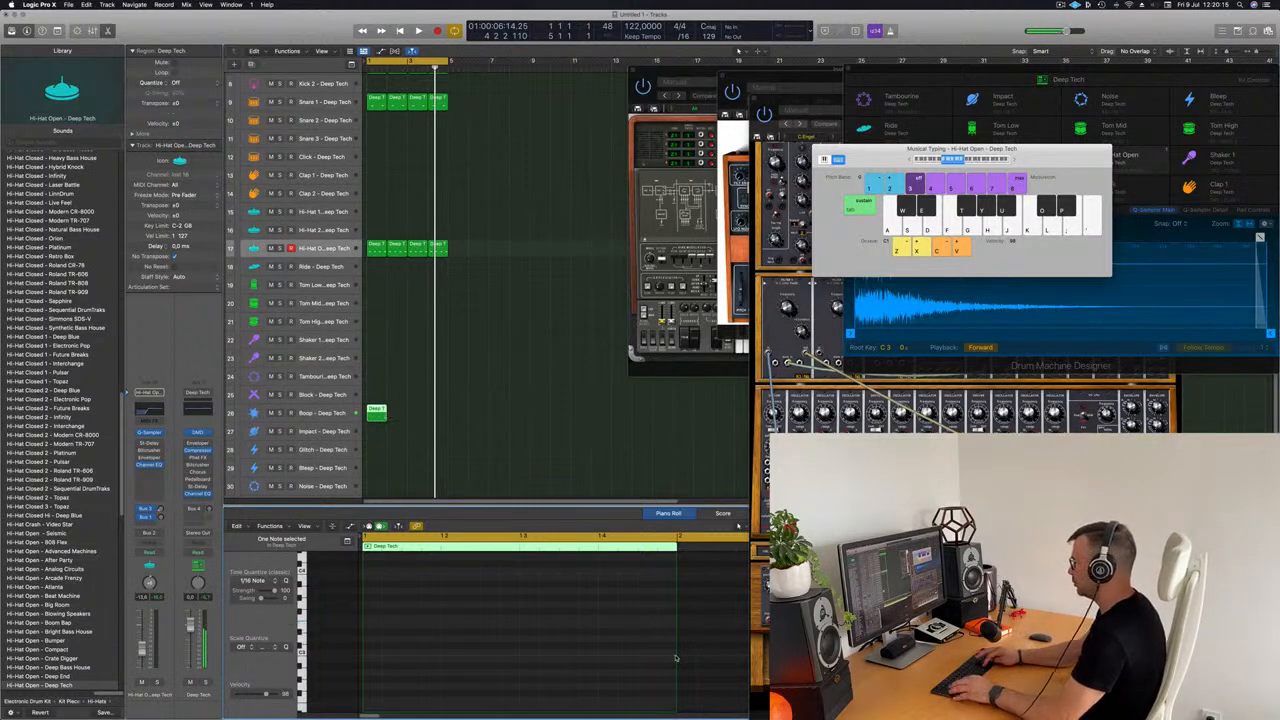
{"action": "key", "text": "space"}
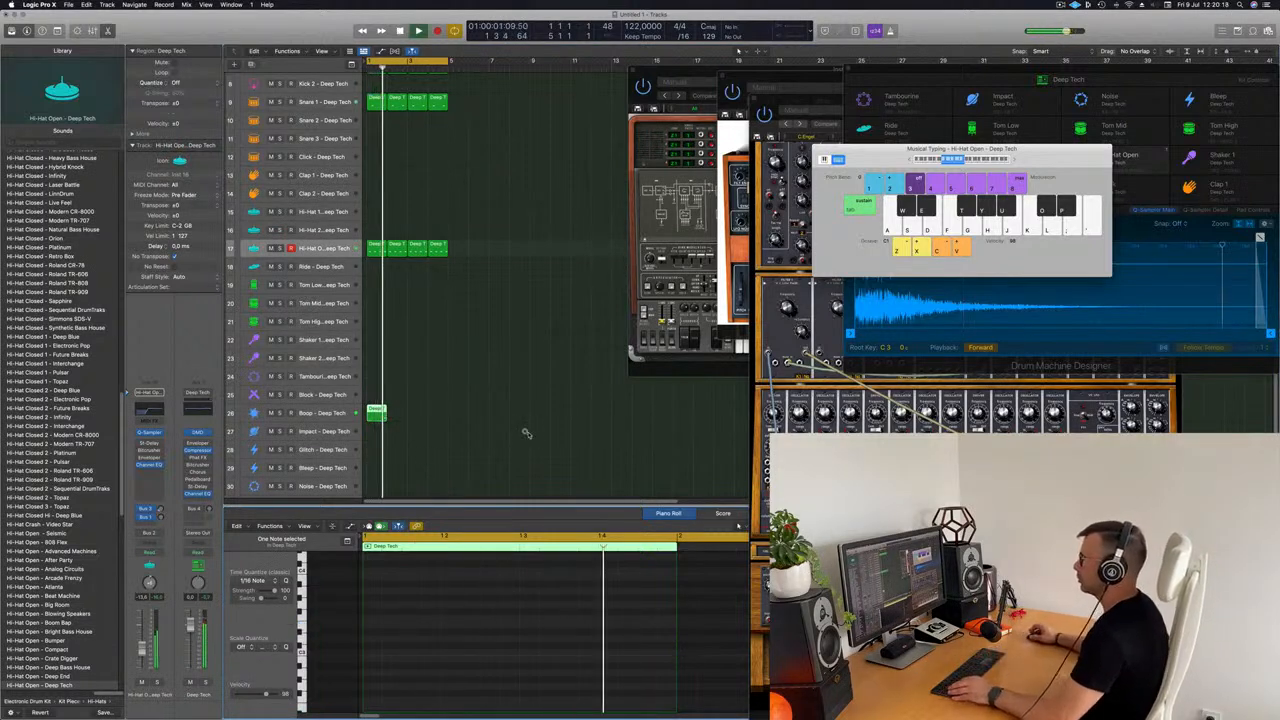
{"action": "scroll", "coordinate": [490, 432], "scroll_direction": "left", "scroll_amount": 2}
{"action": "key", "text": "space"}
{"action": "key", "text": "space"}
Step: Repeat the Boop region to fill four bars and select the Boop track
{"action": "left_click", "coordinate": [384, 415]}
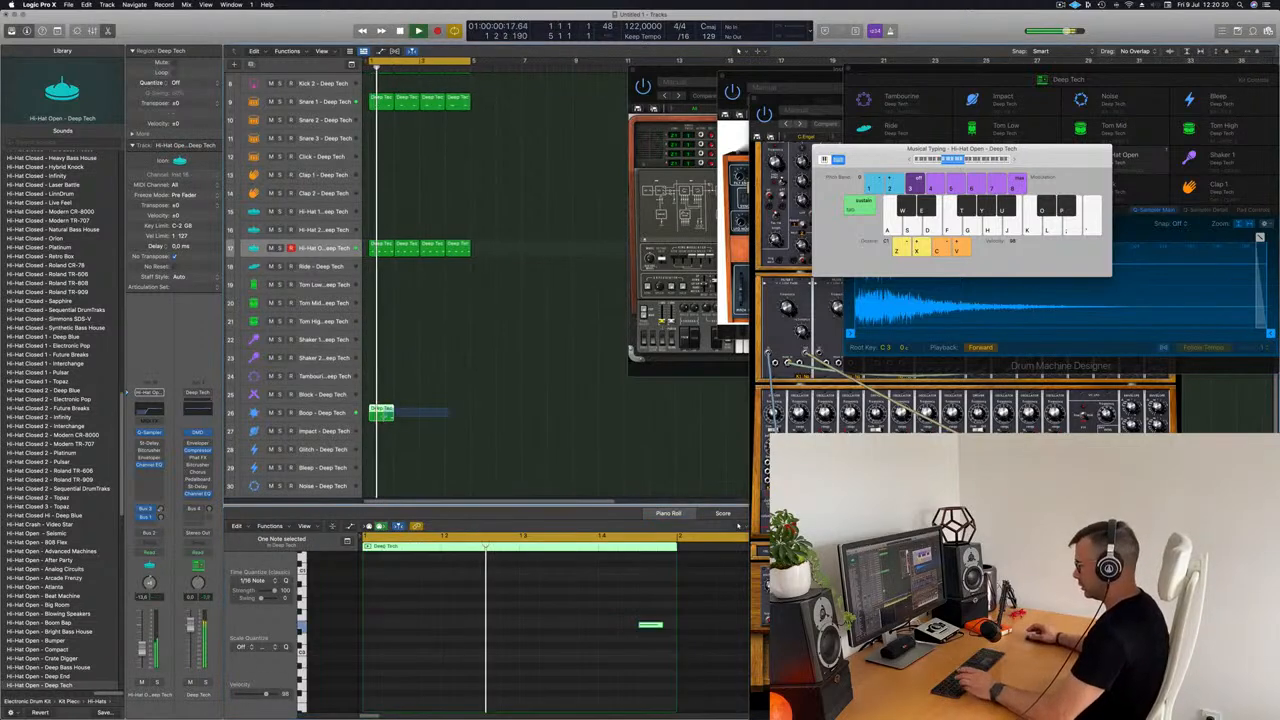
{"action": "key", "text": "super+r"}
{"action": "key", "text": "super+r"}
{"action": "key", "text": "super+r"}
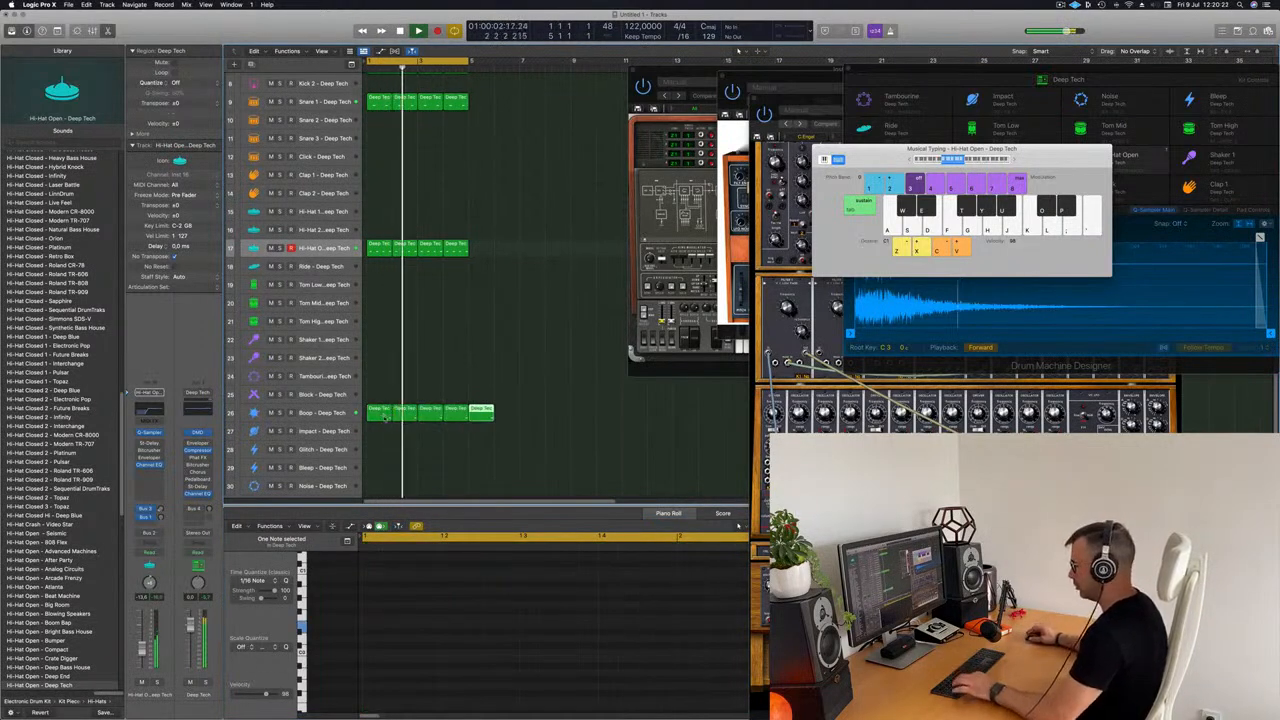
{"action": "scroll", "coordinate": [410, 340], "scroll_direction": "down", "scroll_amount": 2}
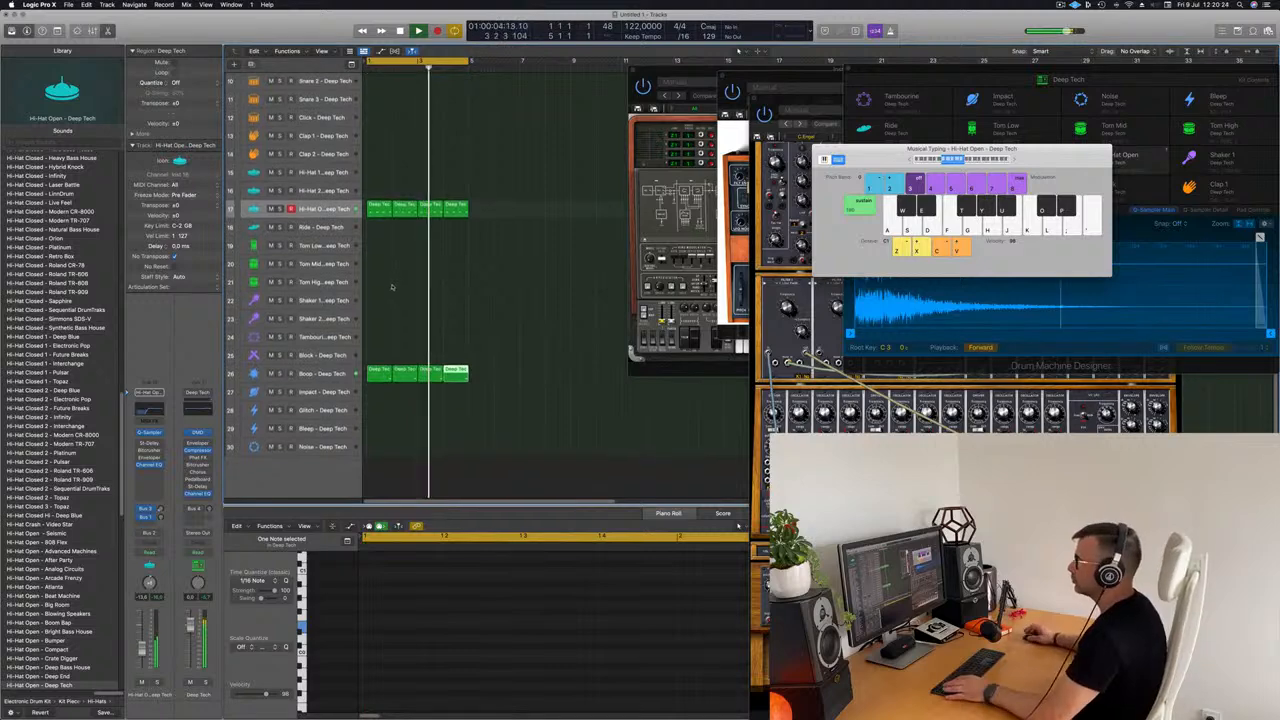
{"action": "left_click", "coordinate": [415, 392]}
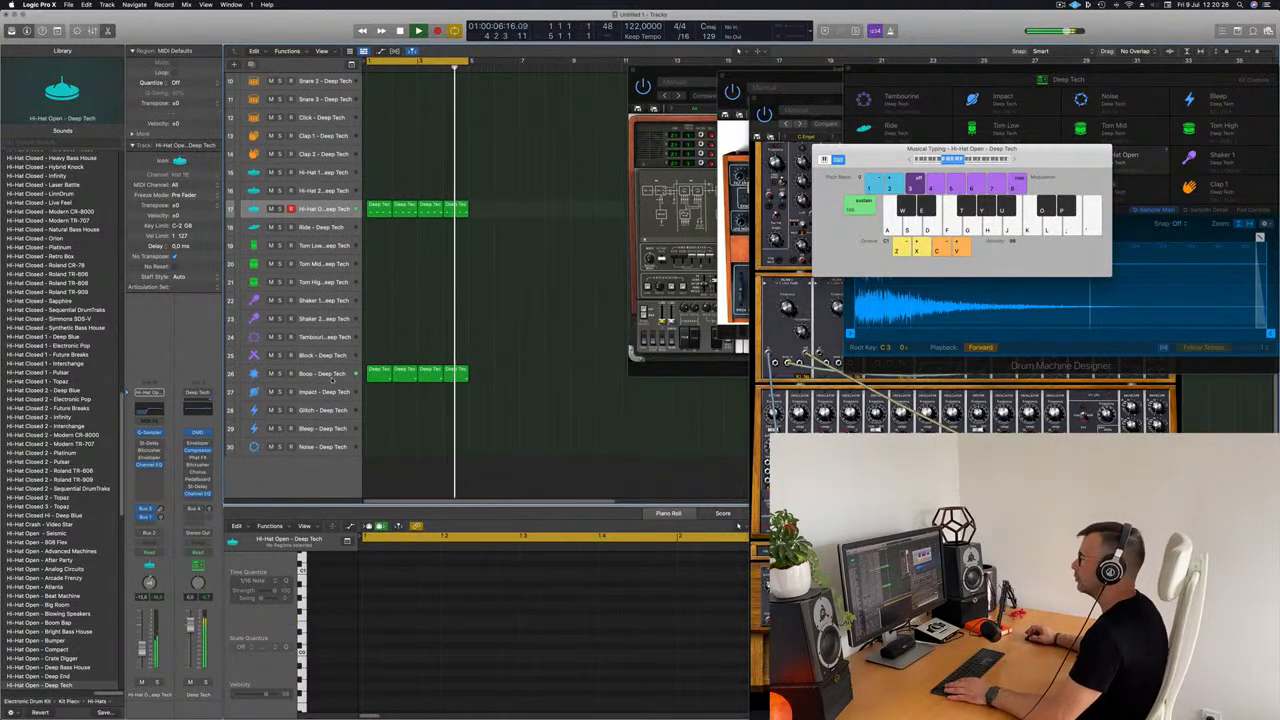
{"action": "left_click", "coordinate": [315, 373]}
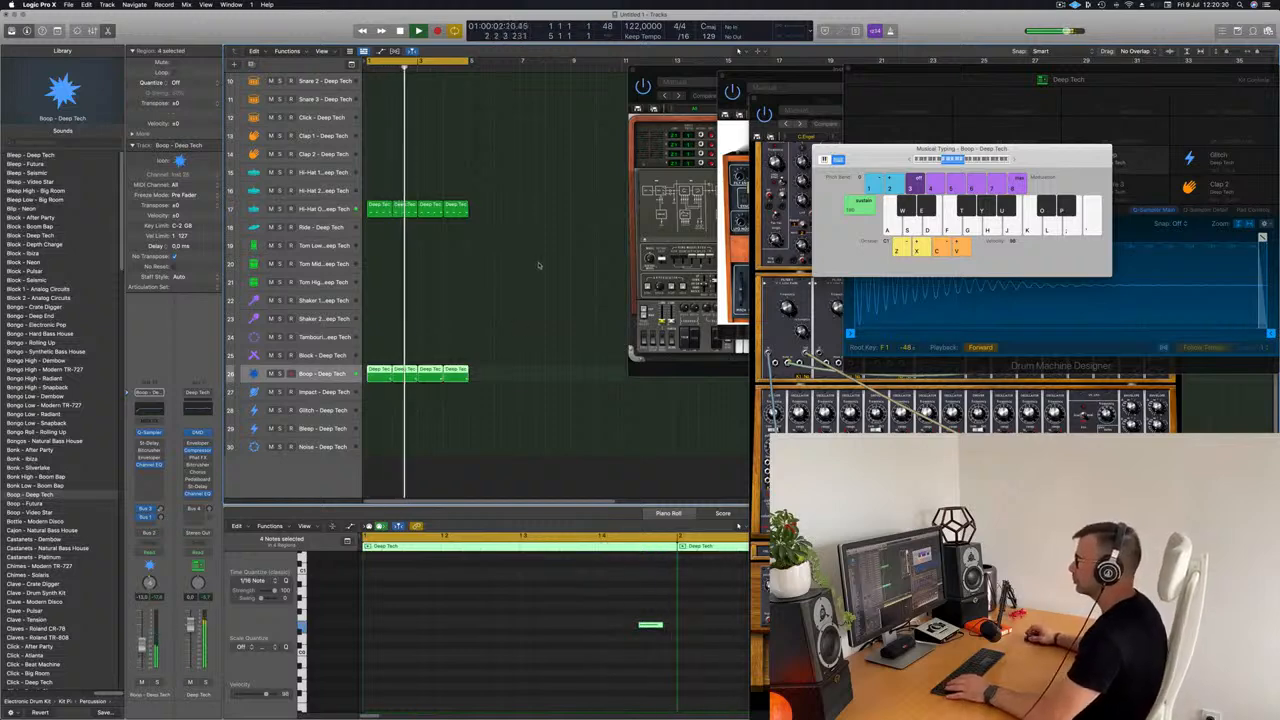
Step: Copy the first Snare 1 region to the Clap 1 track
{"action": "scroll", "coordinate": [530, 270], "scroll_direction": "up", "scroll_amount": 2}
{"action": "scroll", "coordinate": [530, 270], "scroll_direction": "up", "scroll_amount": 1}
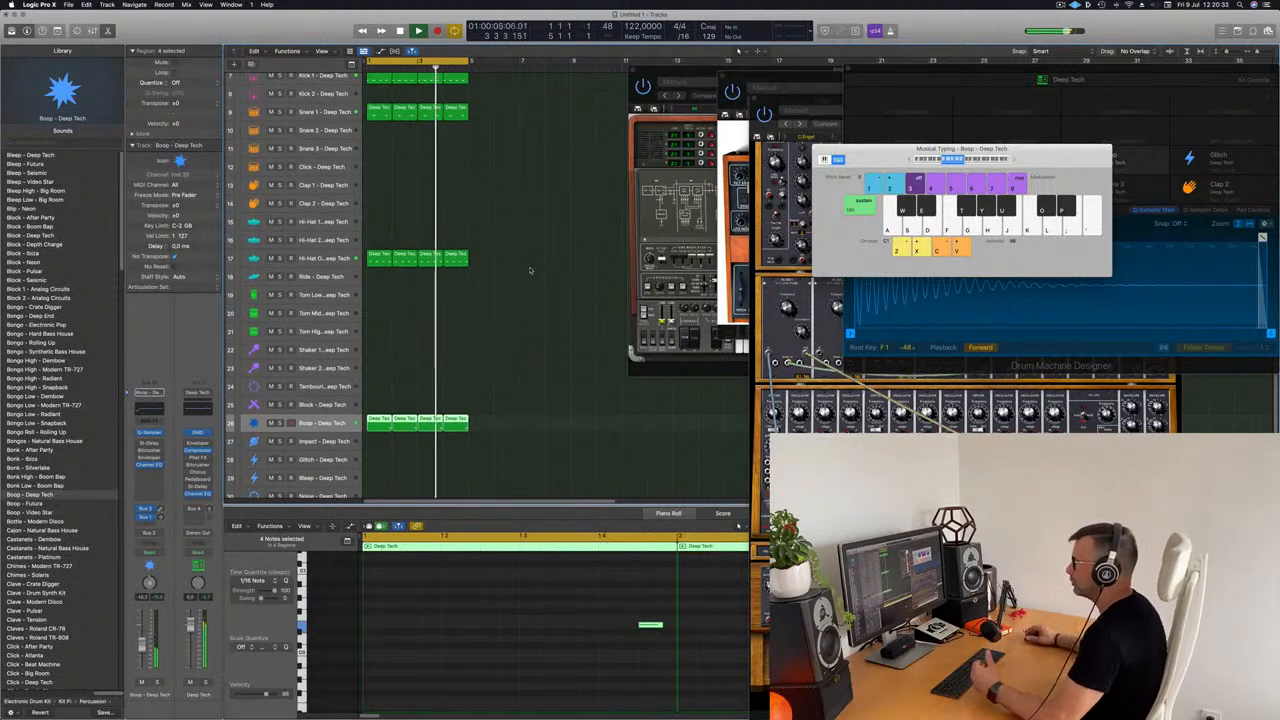
{"action": "left_click", "coordinate": [384, 113]}
{"action": "left_click_drag", "start_coordinate": [384, 115], "coordinate": [393, 200]}
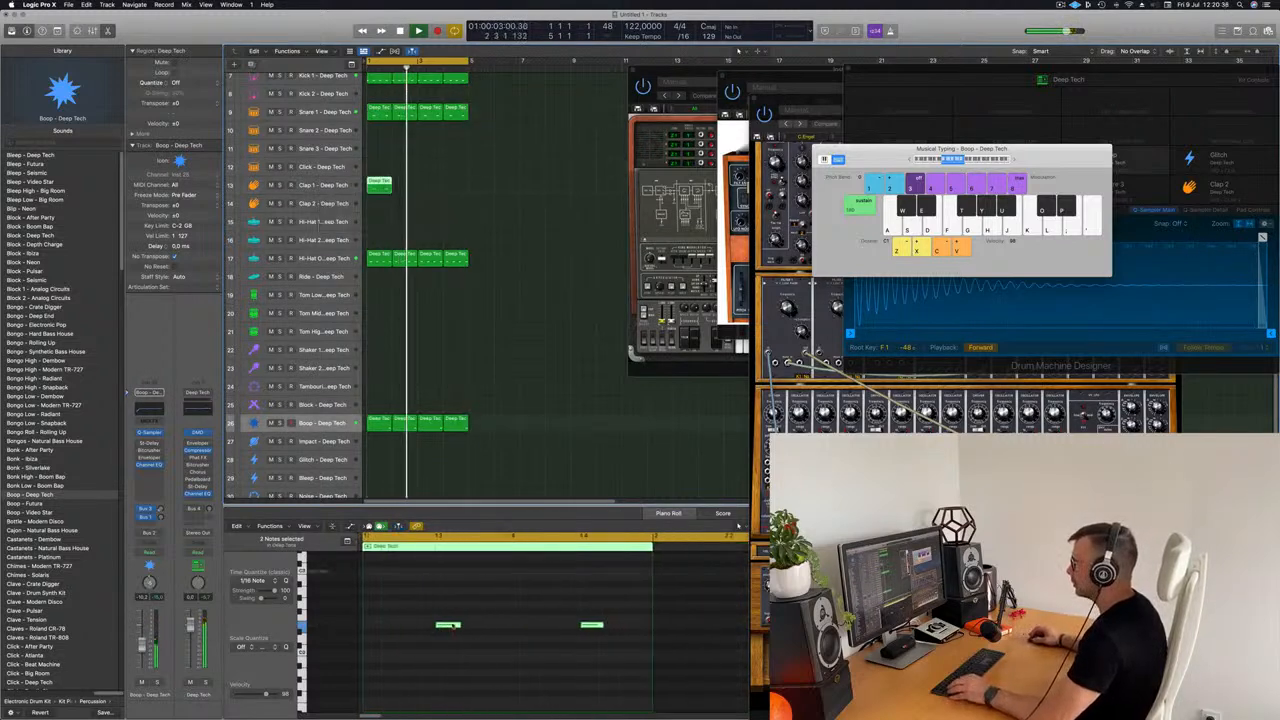
Step: Reduce the Clap 1 pattern to a single note on beat 2
{"action": "left_click_drag", "start_coordinate": [485, 655], "coordinate": [420, 592]}
{"action": "key", "text": "Delete"}
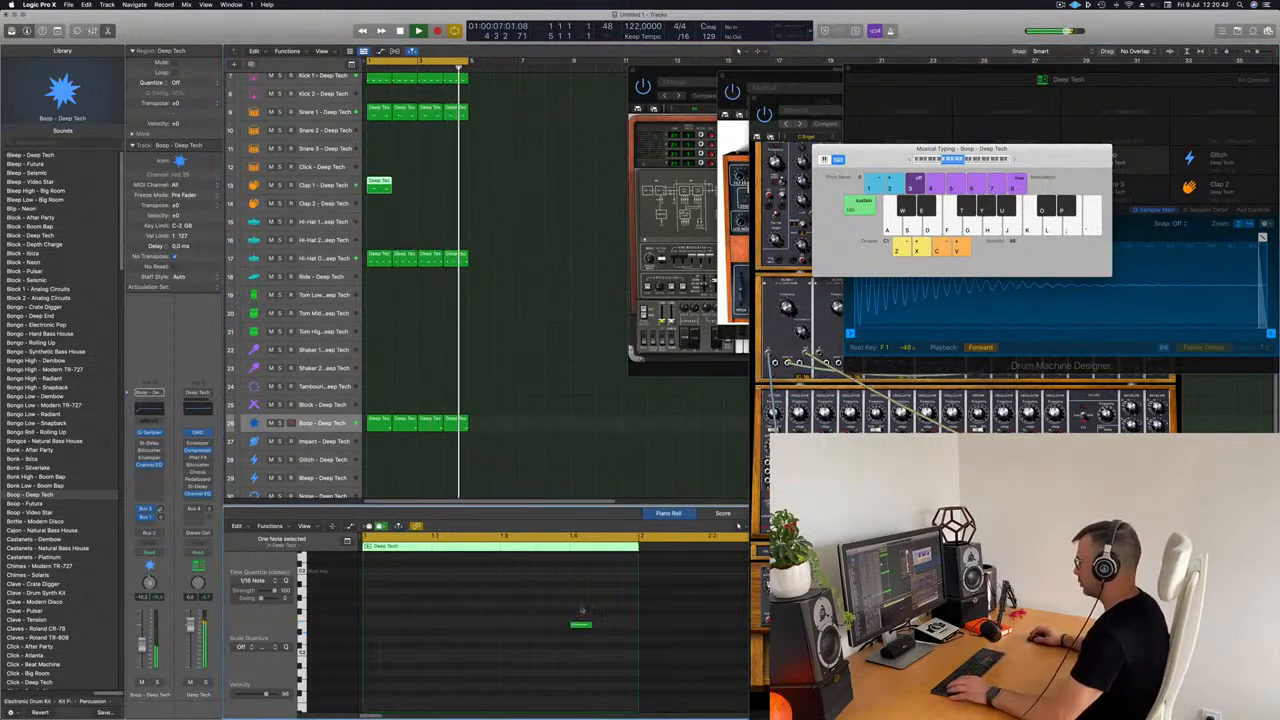
{"action": "left_click_drag", "start_coordinate": [582, 611], "coordinate": [588, 665]}
{"action": "key", "text": "Delete"}
{"action": "scroll", "coordinate": [584, 662], "scroll_direction": "up", "scroll_amount": 4}
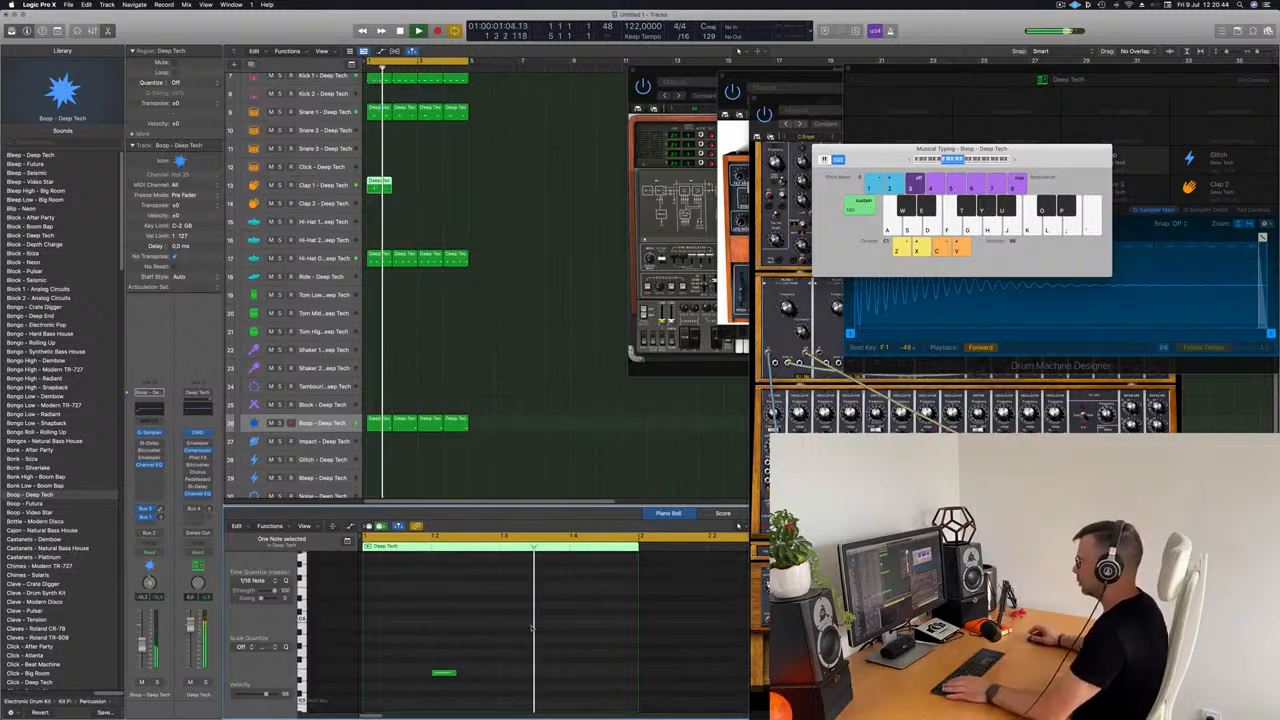
Step: Repeat the Clap 1 region three times so it fills all four bars of the loop
{"action": "left_click", "coordinate": [584, 334]}
{"action": "key", "text": "space"}
{"action": "key", "text": "space"}
{"action": "left_click", "coordinate": [377, 187]}
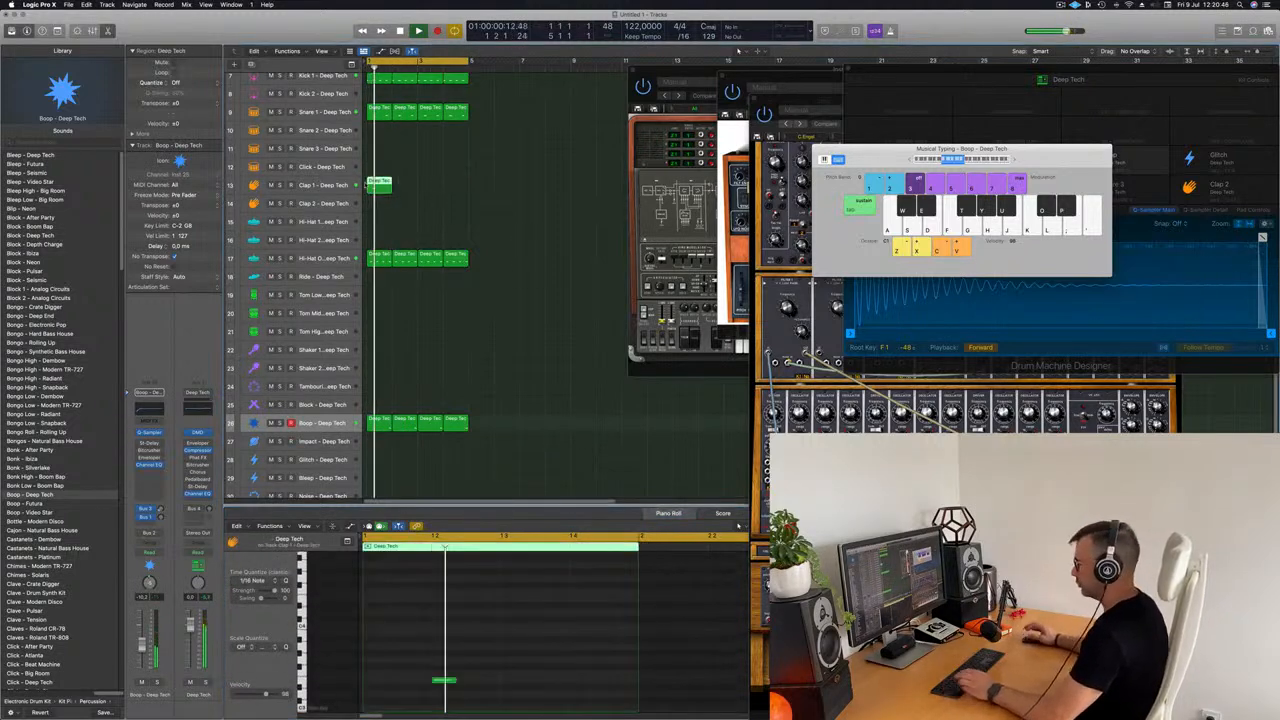
{"action": "key", "text": "super+r"}
{"action": "key", "text": "super+r"}
{"action": "key", "text": "super+r"}
{"action": "left_click", "coordinate": [545, 206]}
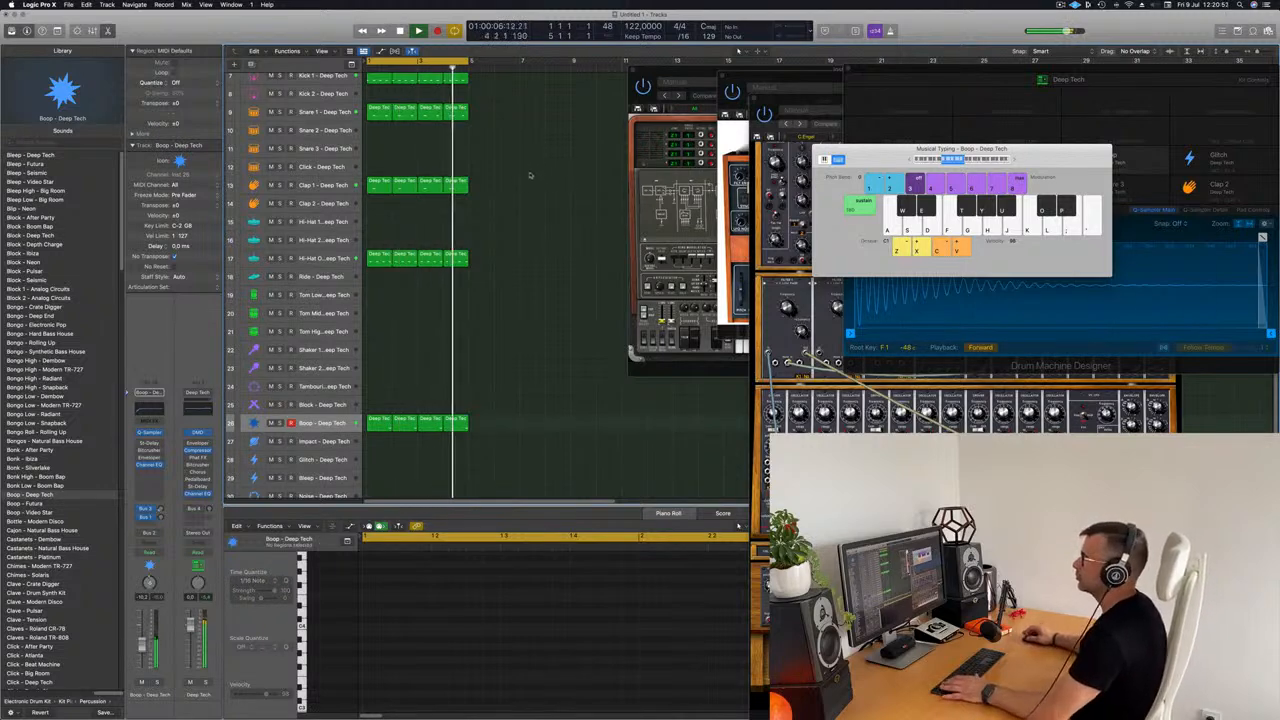
Step: Copy the first Hi-Hat Open region to the Hi-Hat 1 track and restart playback
{"action": "left_click", "coordinate": [373, 258]}
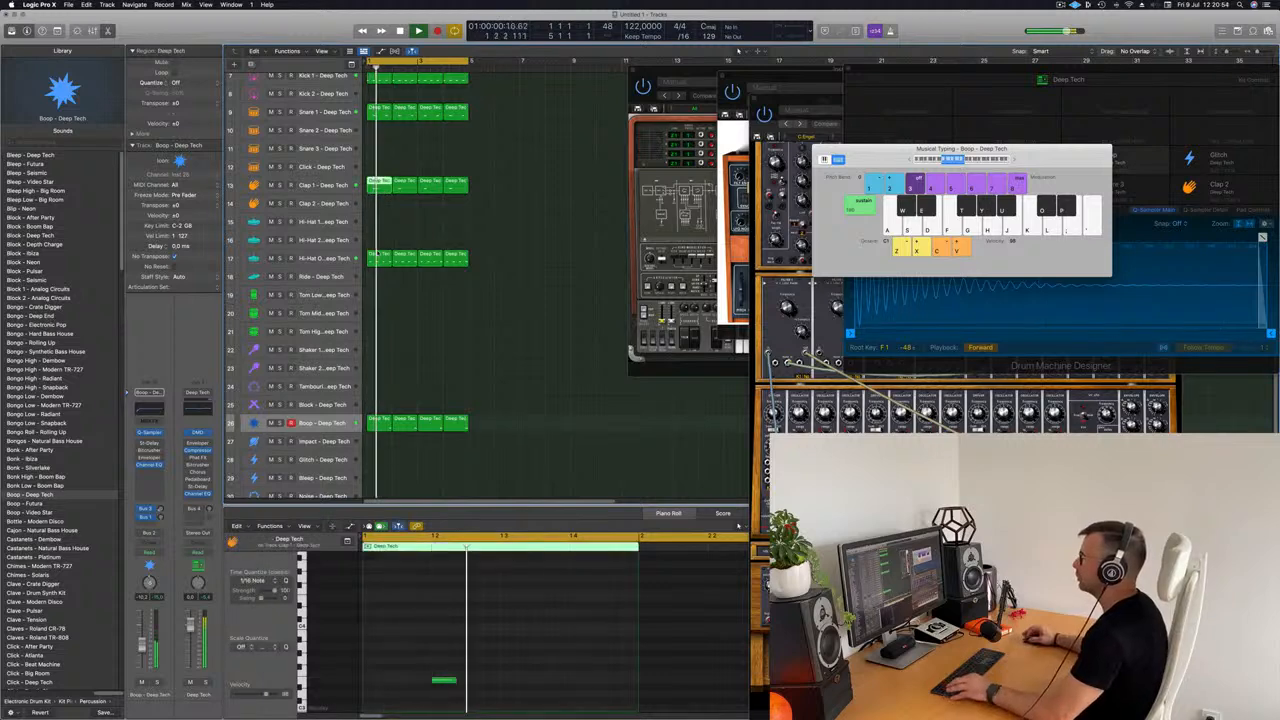
{"action": "left_click_drag", "start_coordinate": [373, 262], "coordinate": [376, 226]}
{"action": "key", "text": "space"}
{"action": "key", "text": "space"}
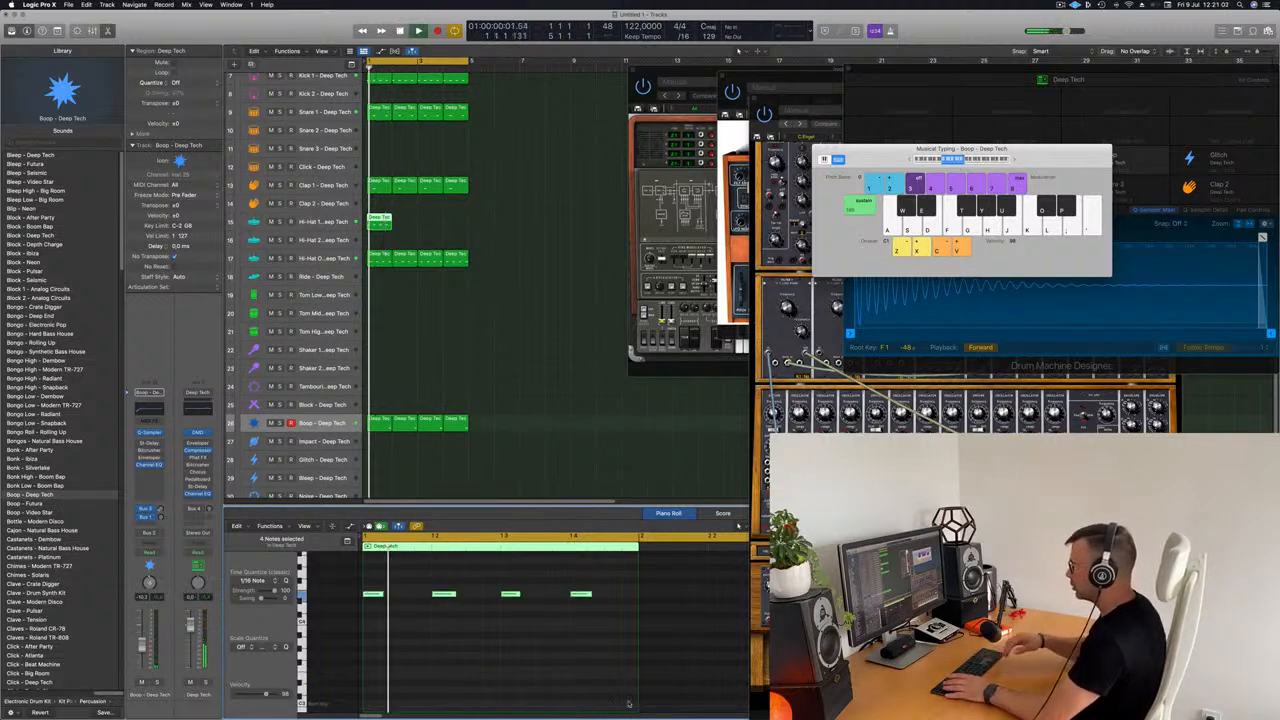
Step: Select the Hi-Hat 1 track and replay the loop from the start to listen to its pattern
{"action": "left_click", "coordinate": [246, 222]}
{"action": "key", "text": "space"}
{"action": "key", "text": "space"}
{"action": "key", "text": "space"}
{"action": "key", "text": "space"}
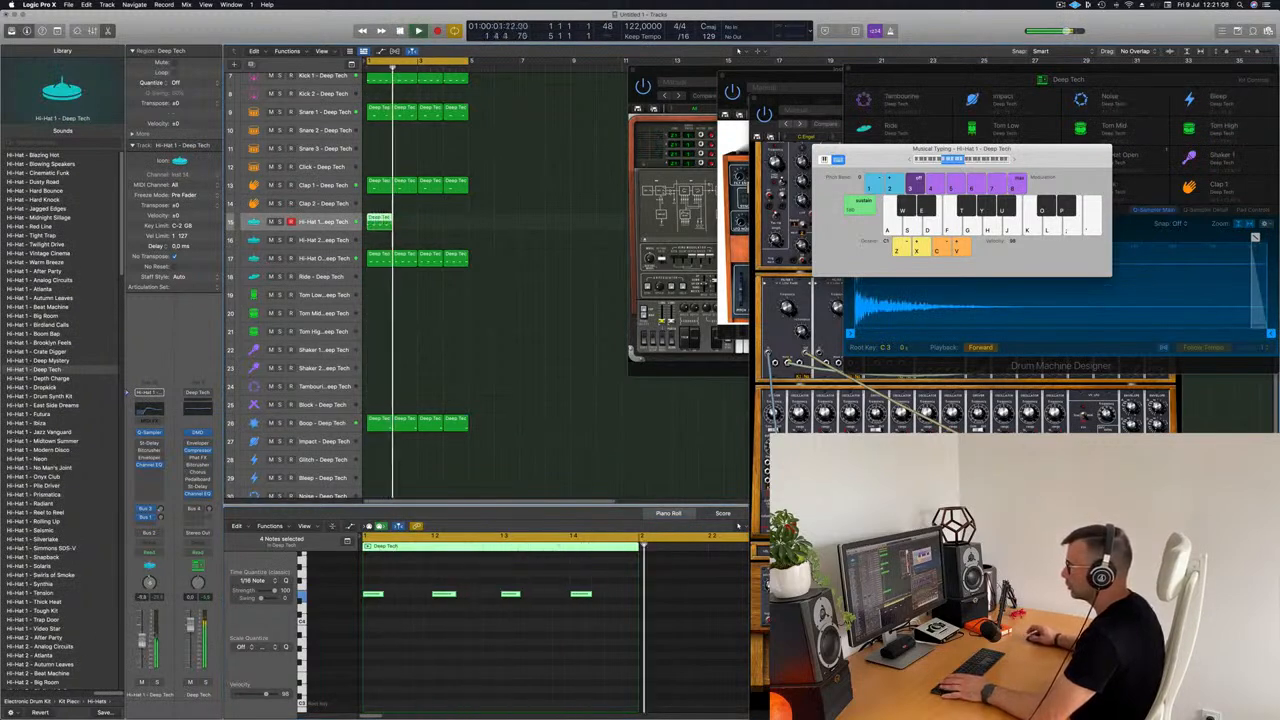
{"action": "key", "text": "space"}
{"action": "key", "text": "space"}
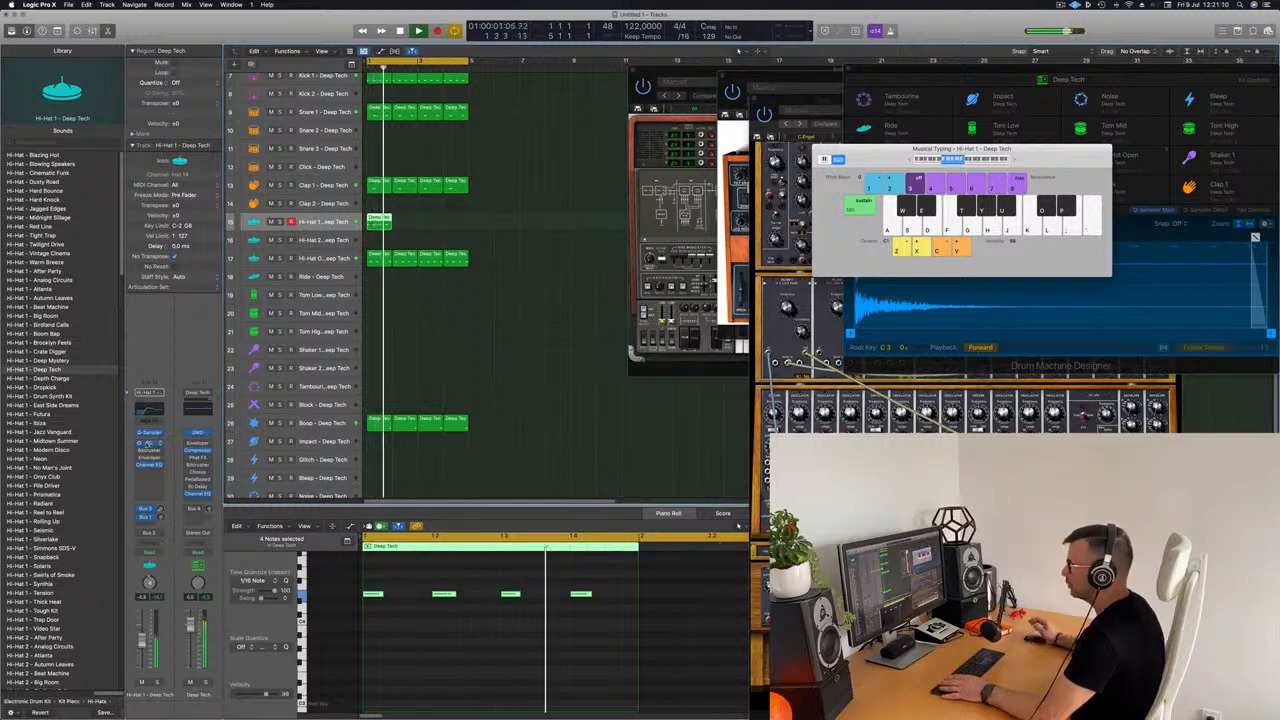
Step: Open the Stereo Delay on the Hi-Hat 1 track and load the Dual 1/16 Note Dotted preset
{"action": "left_click", "coordinate": [149, 443]}
{"action": "key", "text": "space"}
{"action": "key", "text": "space"}
{"action": "left_click_drag", "start_coordinate": [662, 351], "coordinate": [709, 203]}
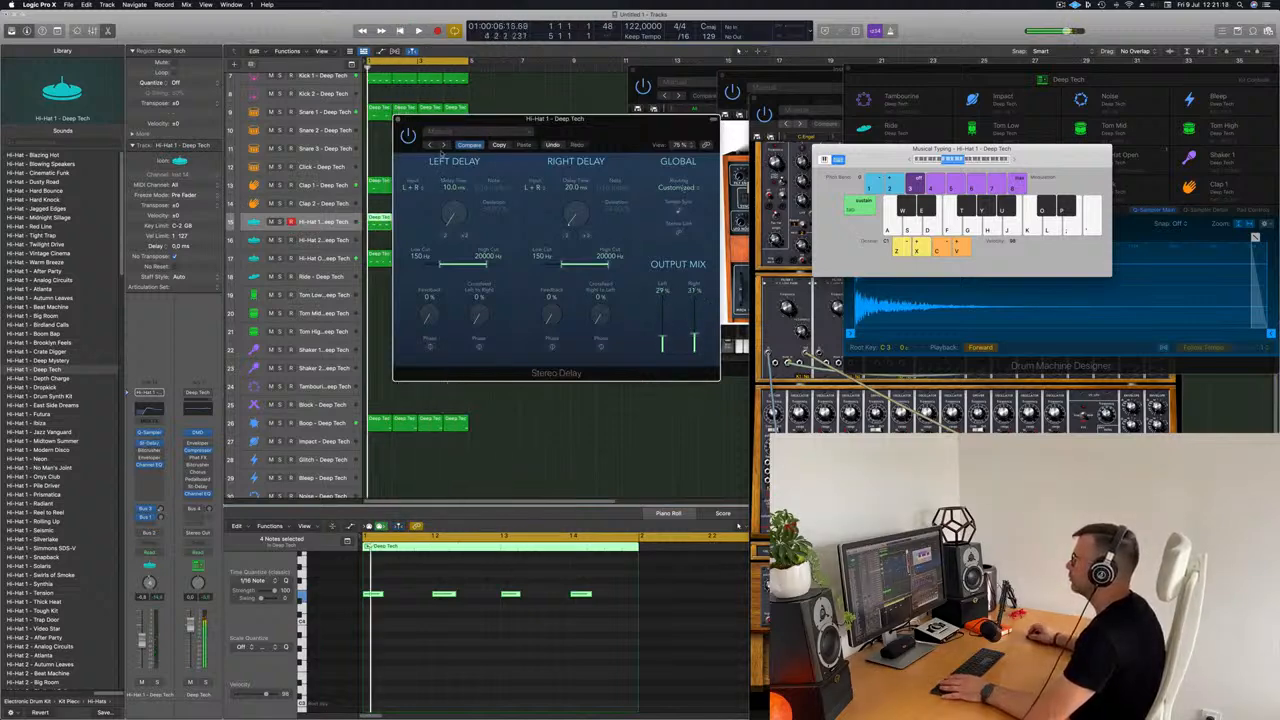
{"action": "left_click", "coordinate": [455, 131]}
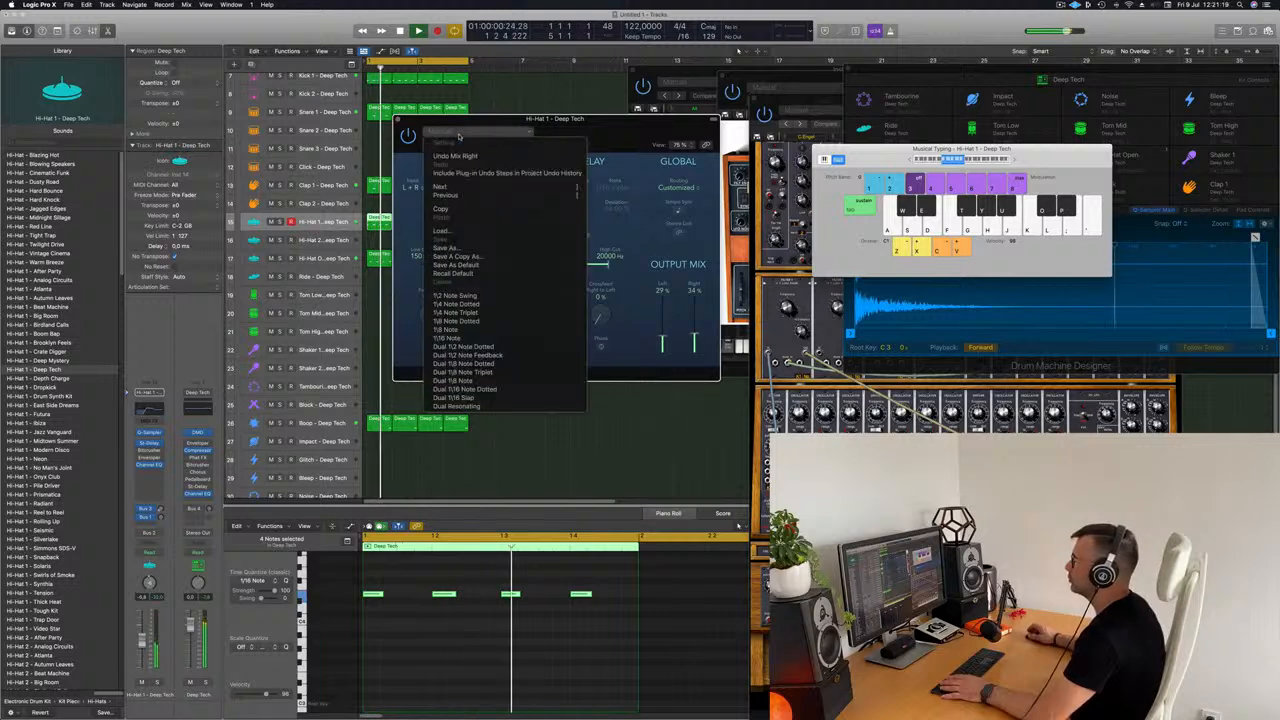
{"action": "left_click", "coordinate": [478, 389]}
{"action": "left_click_drag", "start_coordinate": [520, 118], "coordinate": [580, 72]}
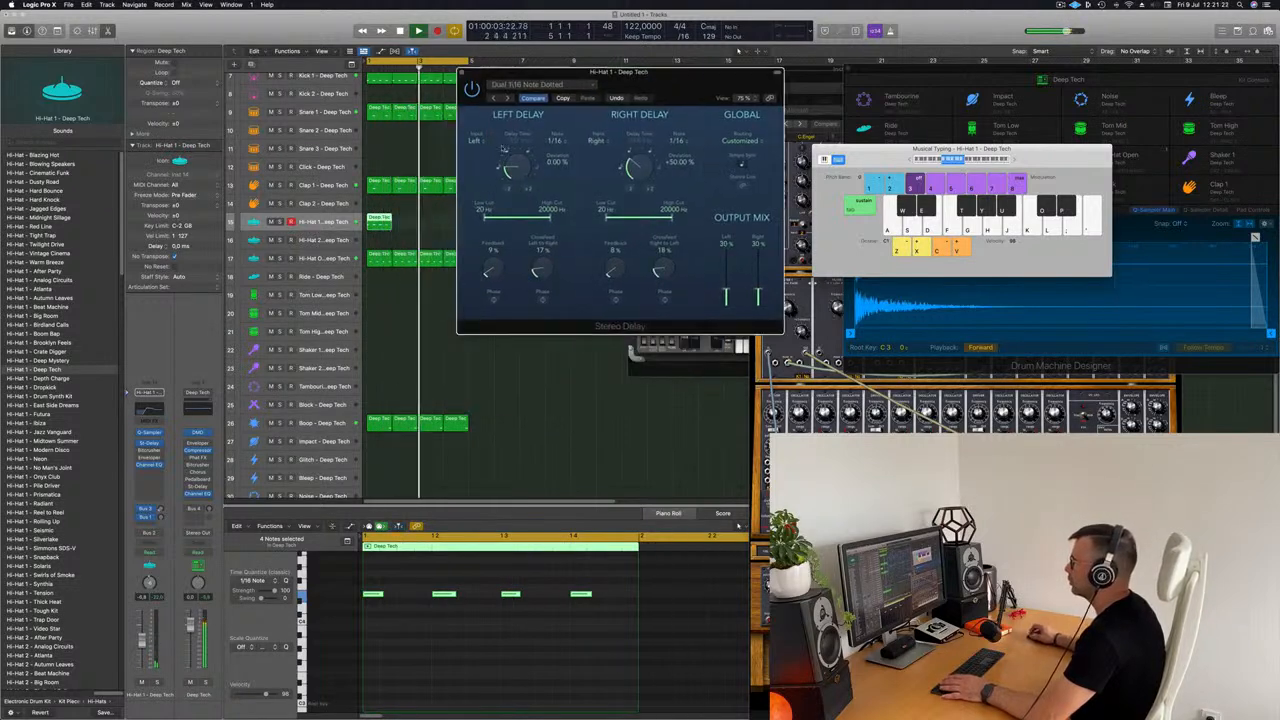
{"action": "key", "text": "space"}
{"action": "key", "text": "space"}
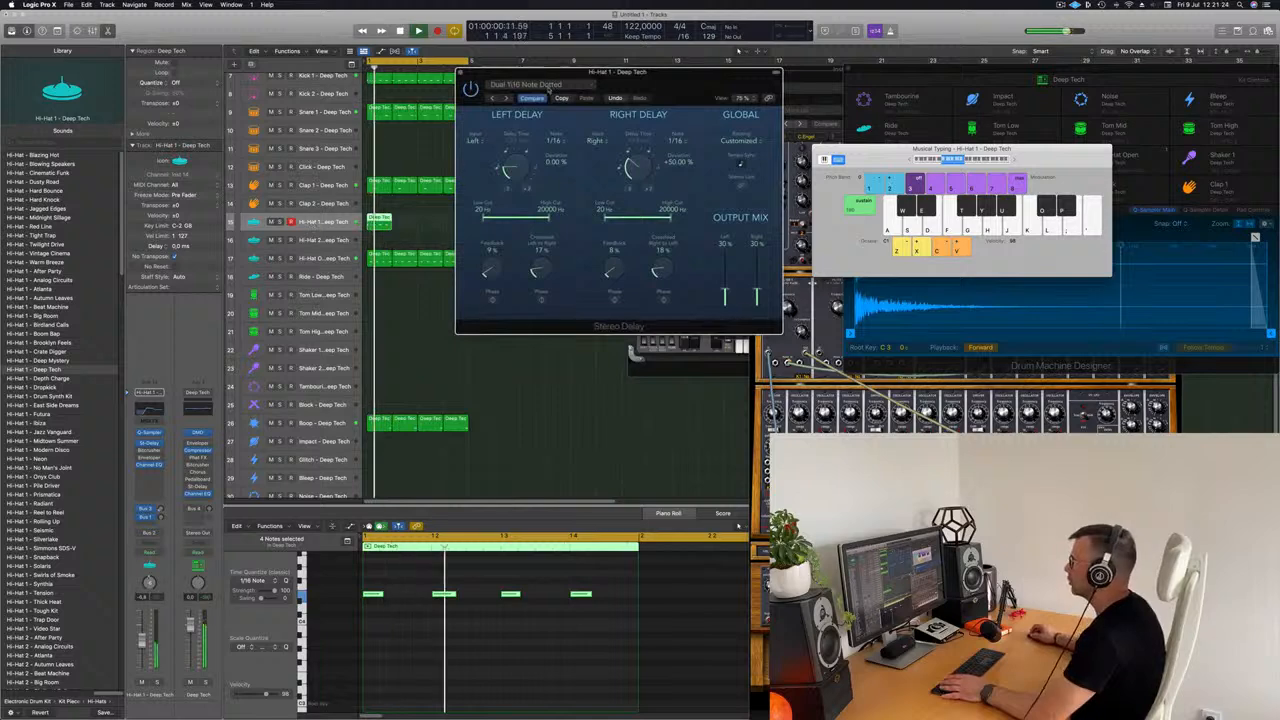
{"action": "key", "text": "space"}
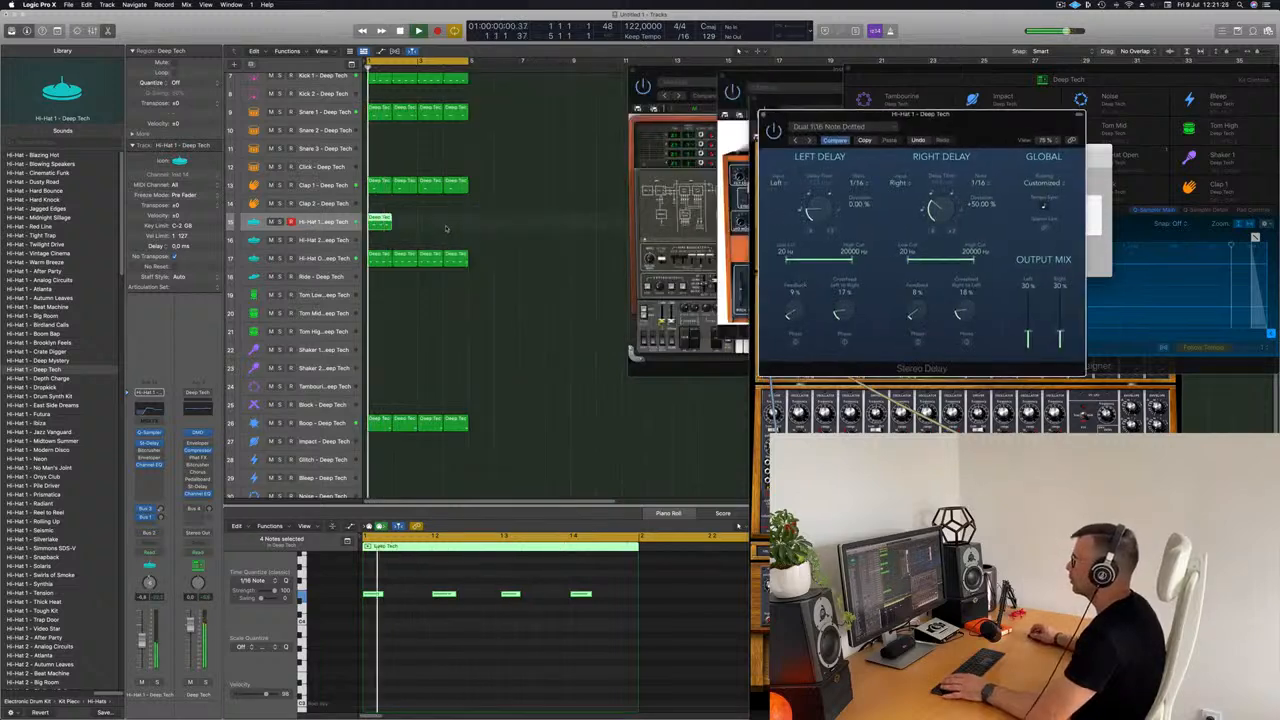
Step: Repeat the Hi-Hat 1 region three times to fill four bars and move the Stereo Delay window beside it
{"action": "left_click", "coordinate": [382, 222]}
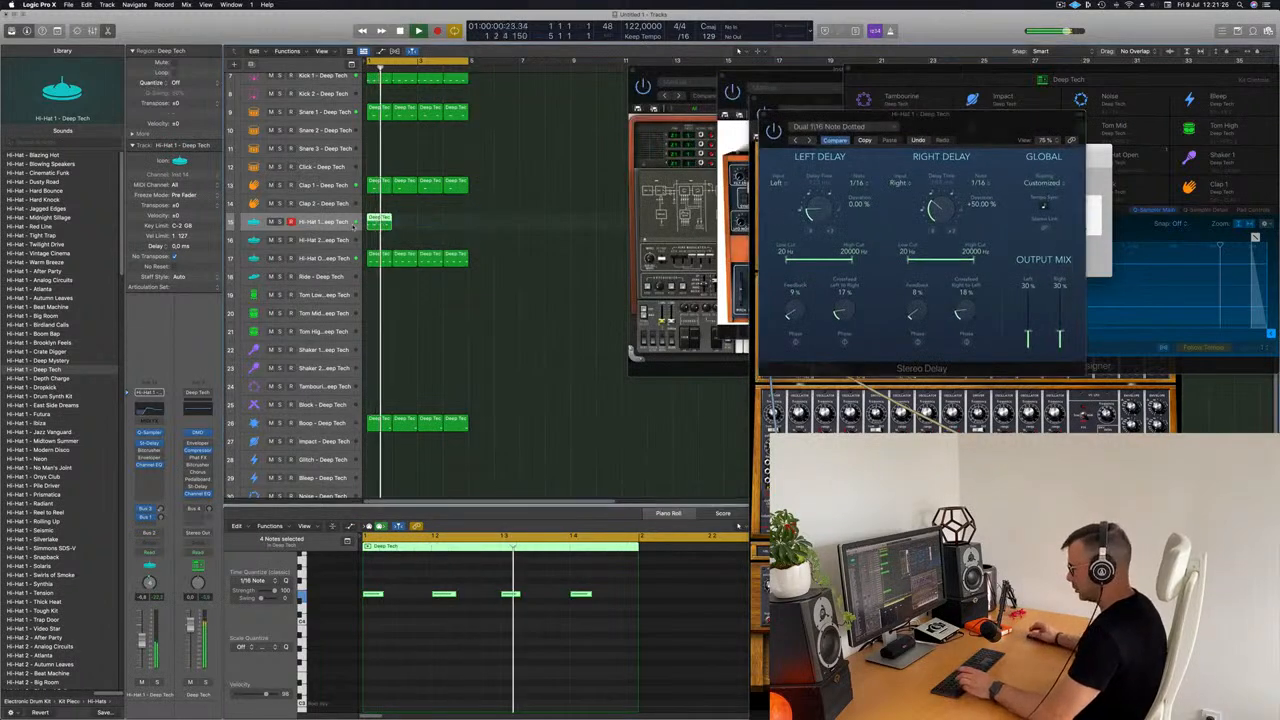
{"action": "key", "text": "super+r"}
{"action": "key", "text": "super+r"}
{"action": "key", "text": "super+r"}
{"action": "left_click_drag", "start_coordinate": [945, 114], "coordinate": [665, 102]}
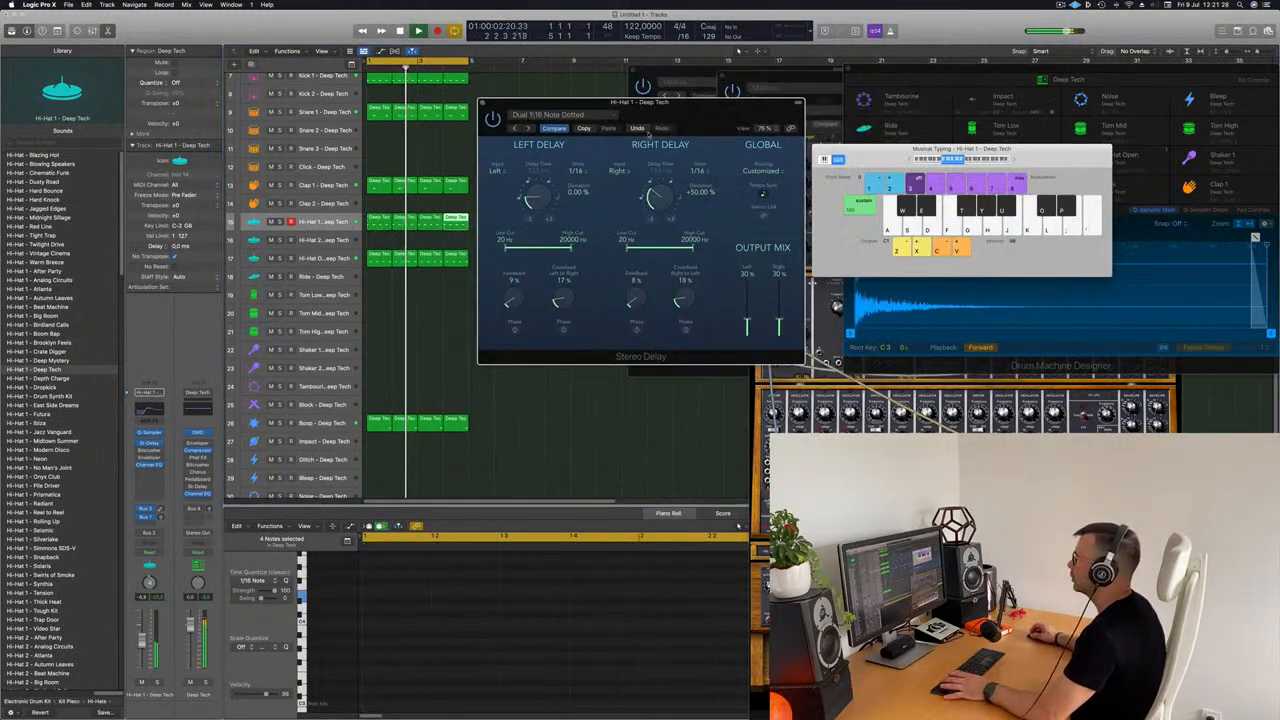
Step: Try the Dual 1/8 Note and Dual Resonating presets in the Hi-Hat 1 Stereo Delay
{"action": "left_click", "coordinate": [514, 129]}
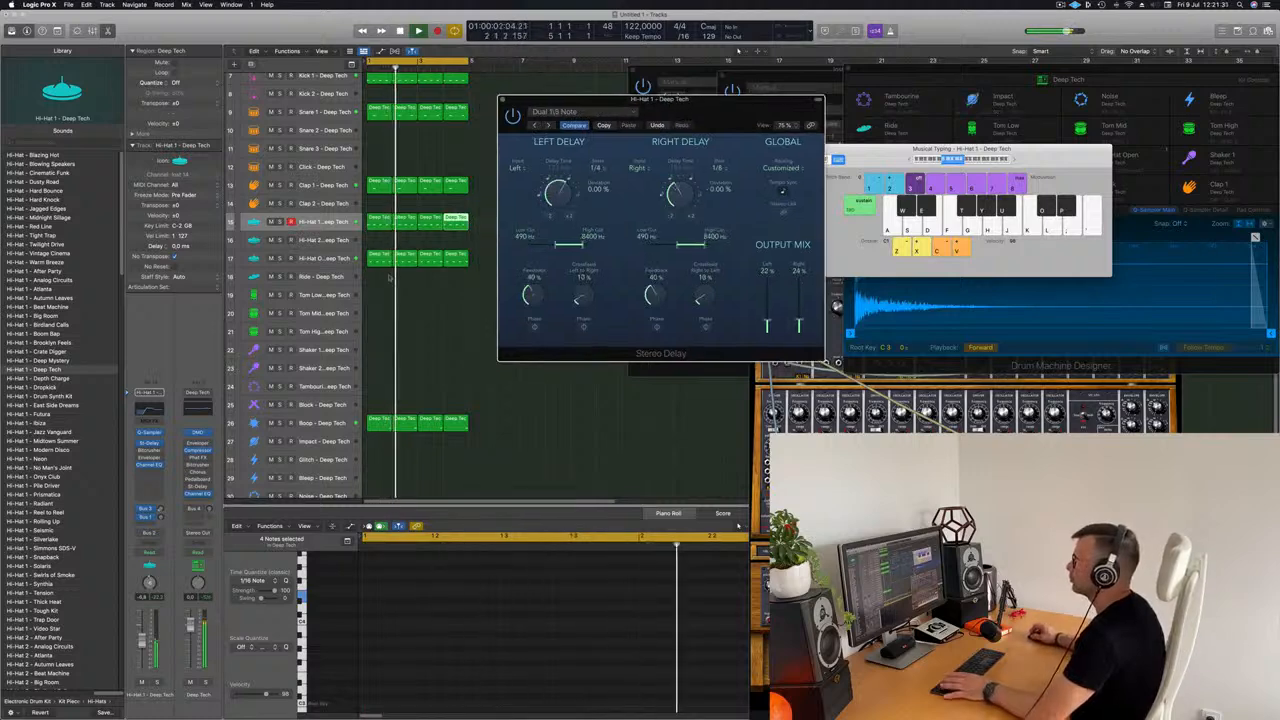
{"action": "key", "text": "space"}
{"action": "key", "text": "space"}
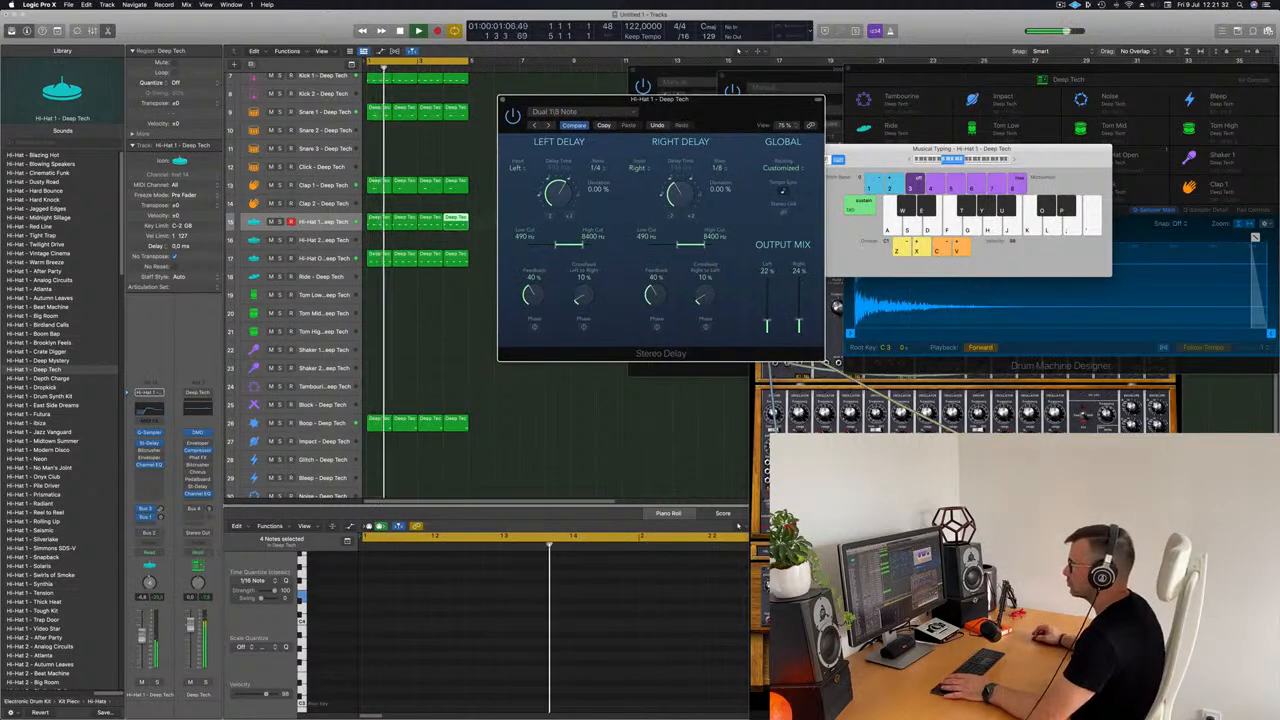
{"action": "left_click", "coordinate": [531, 77]}
{"action": "left_click", "coordinate": [600, 115]}
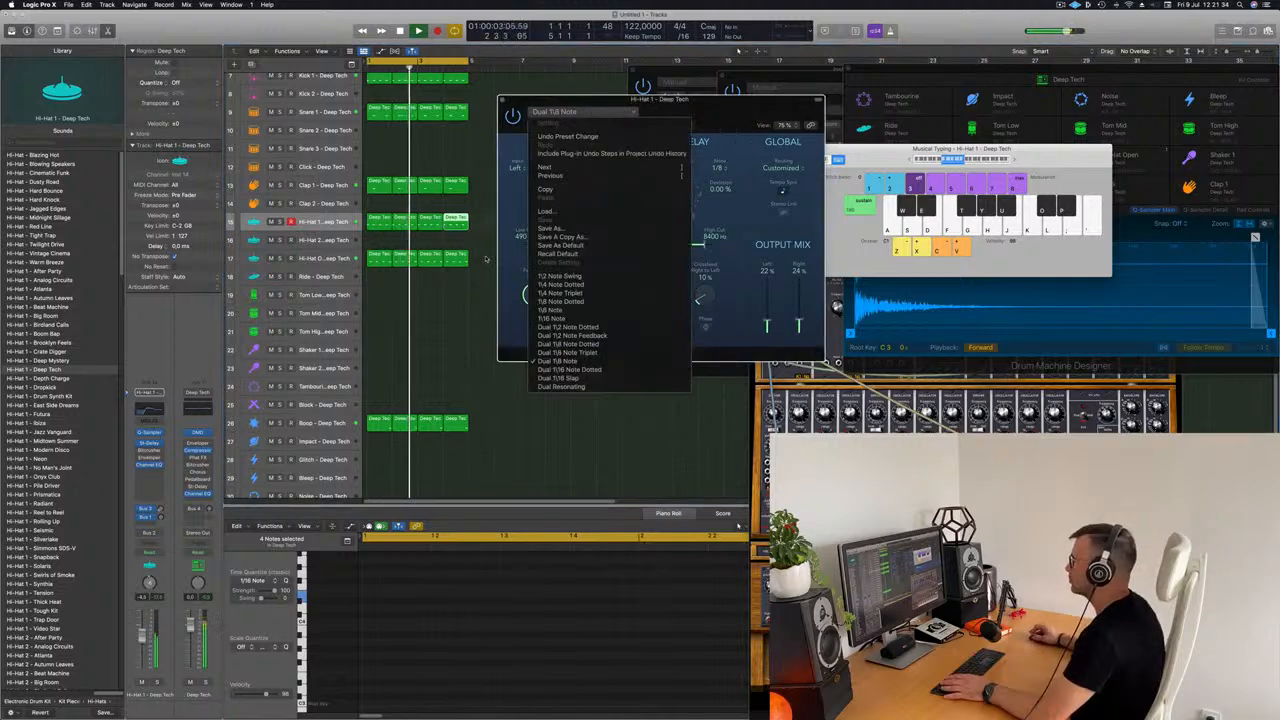
{"action": "left_click", "coordinate": [563, 386]}
{"action": "left_click_drag", "start_coordinate": [706, 114], "coordinate": [638, 117]}
{"action": "left_click", "coordinate": [505, 114]}
{"action": "left_click", "coordinate": [514, 198]}
Step: Load the 1/16 Note preset in the Hi-Hat 1 Stereo Delay, raise the track's volume slightly and close the plug-in
{"action": "left_click", "coordinate": [541, 115]}
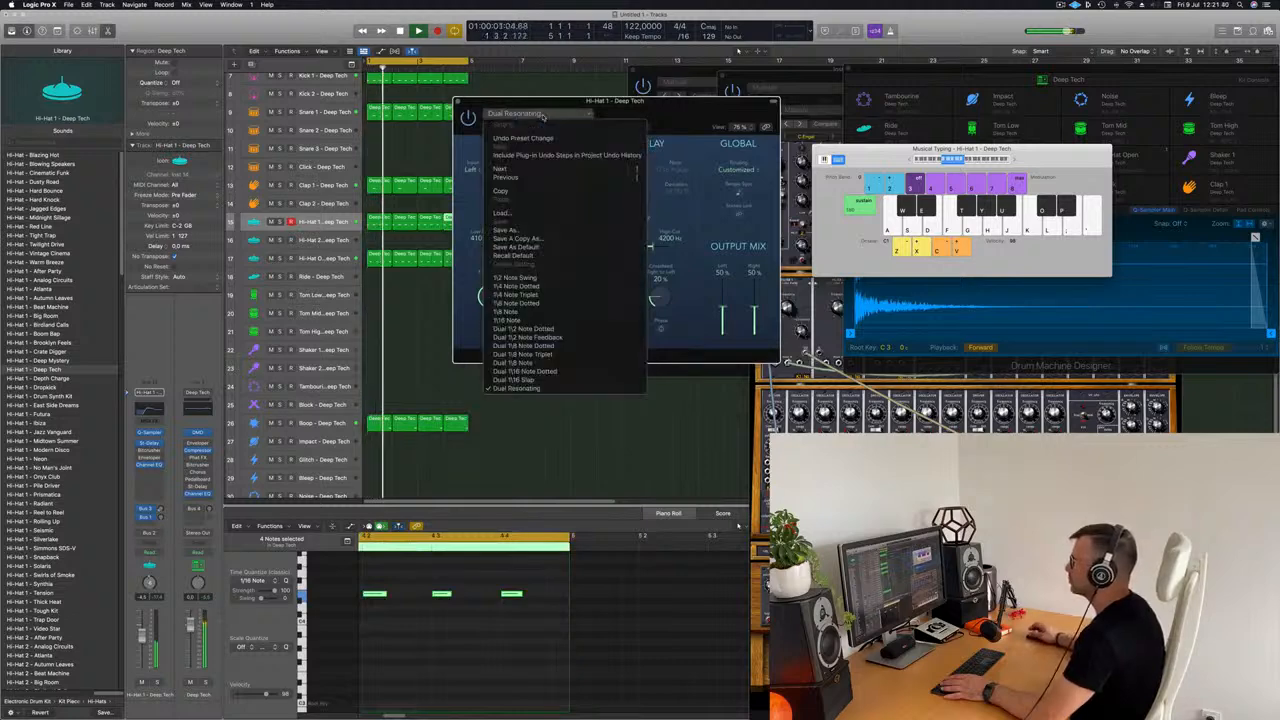
{"action": "left_click", "coordinate": [524, 321]}
{"action": "left_click_drag", "start_coordinate": [552, 102], "coordinate": [505, 163]}
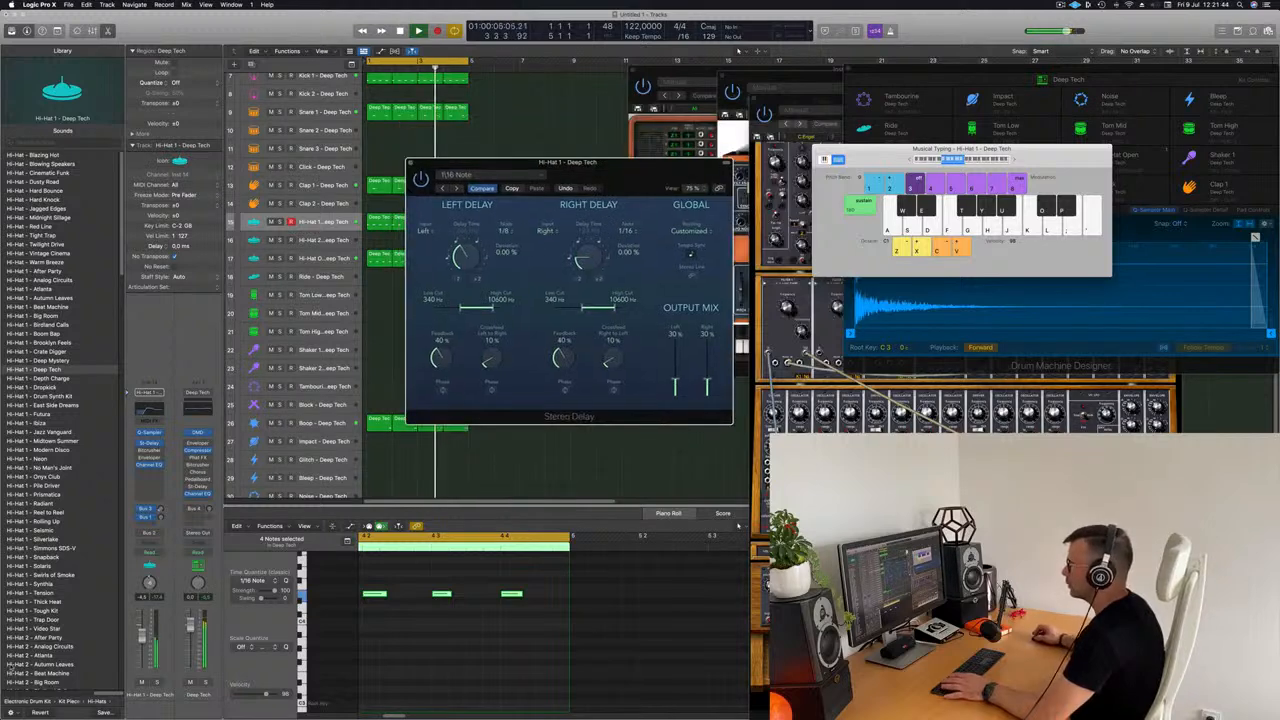
{"action": "left_click_drag", "start_coordinate": [142, 638], "coordinate": [141, 632]}
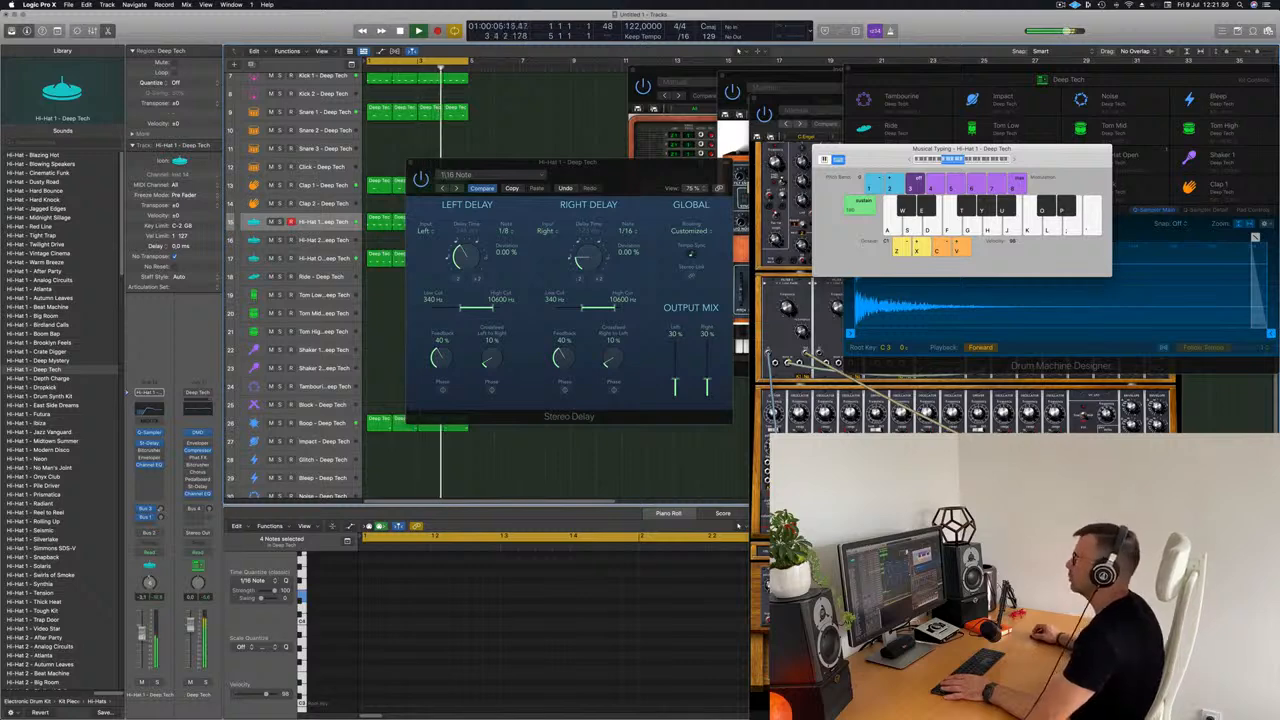
{"action": "left_click", "coordinate": [410, 162]}
Step: Select the Inst 5 track and bring its modular synthesizer window fully into view
{"action": "scroll", "coordinate": [420, 168], "scroll_direction": "up", "scroll_amount": 5}
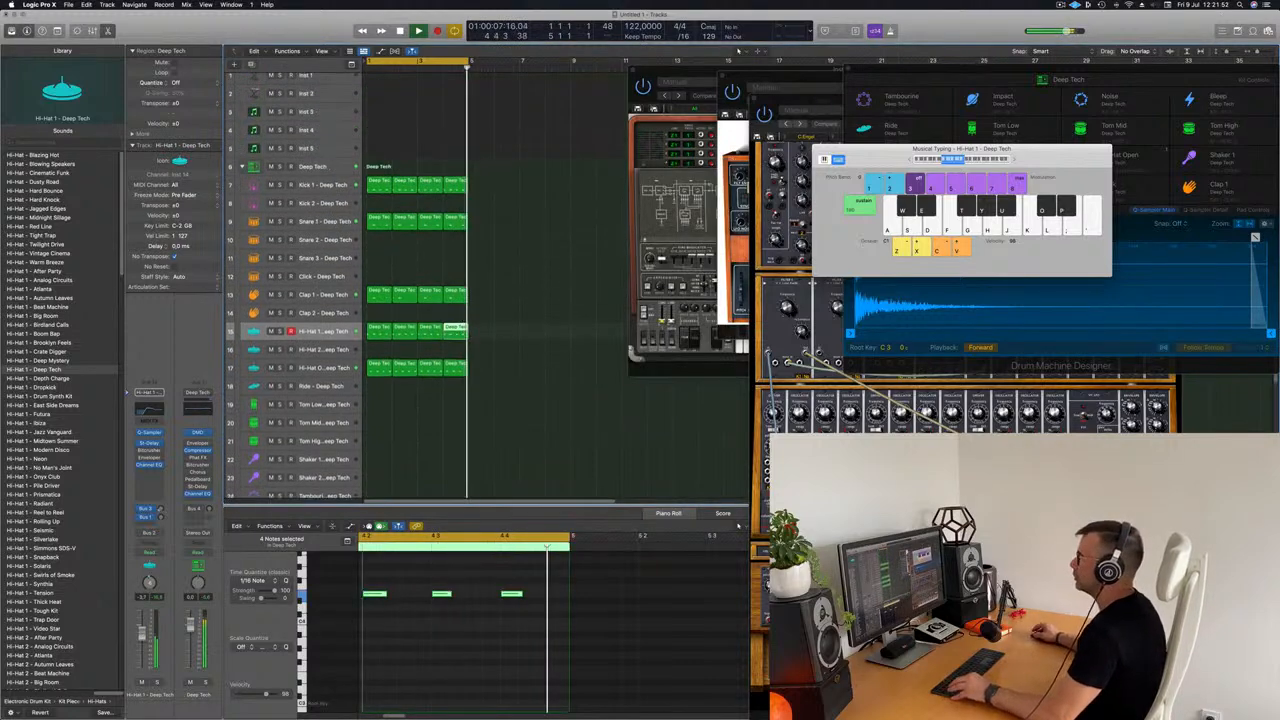
{"action": "scroll", "coordinate": [420, 168], "scroll_direction": "down", "scroll_amount": 3}
{"action": "scroll", "coordinate": [422, 167], "scroll_direction": "down", "scroll_amount": 2}
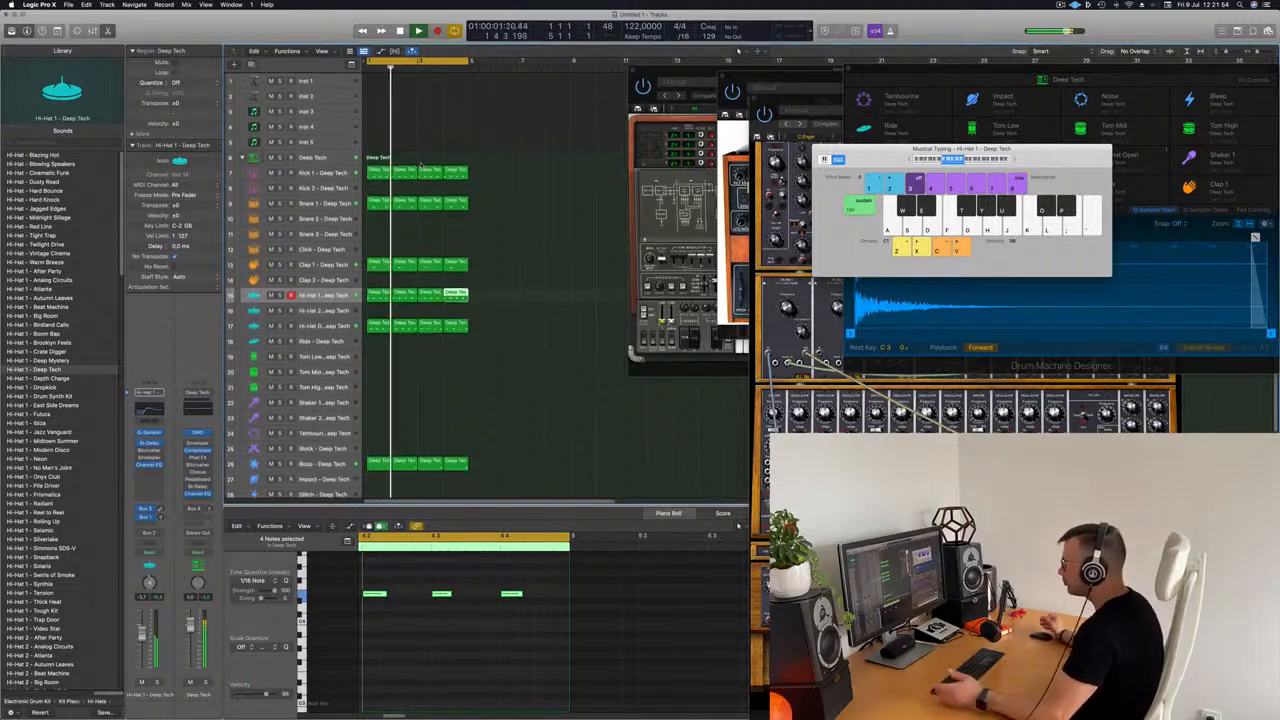
{"action": "left_click", "coordinate": [505, 150]}
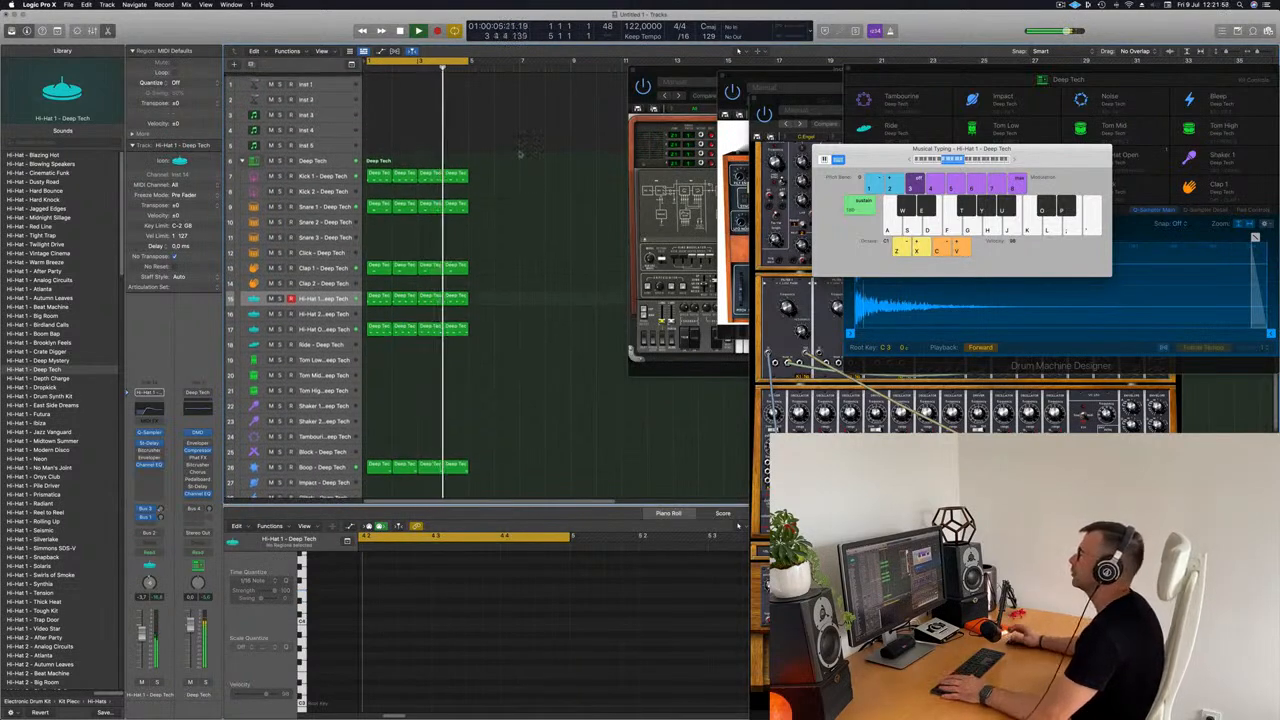
{"action": "left_click", "coordinate": [334, 141]}
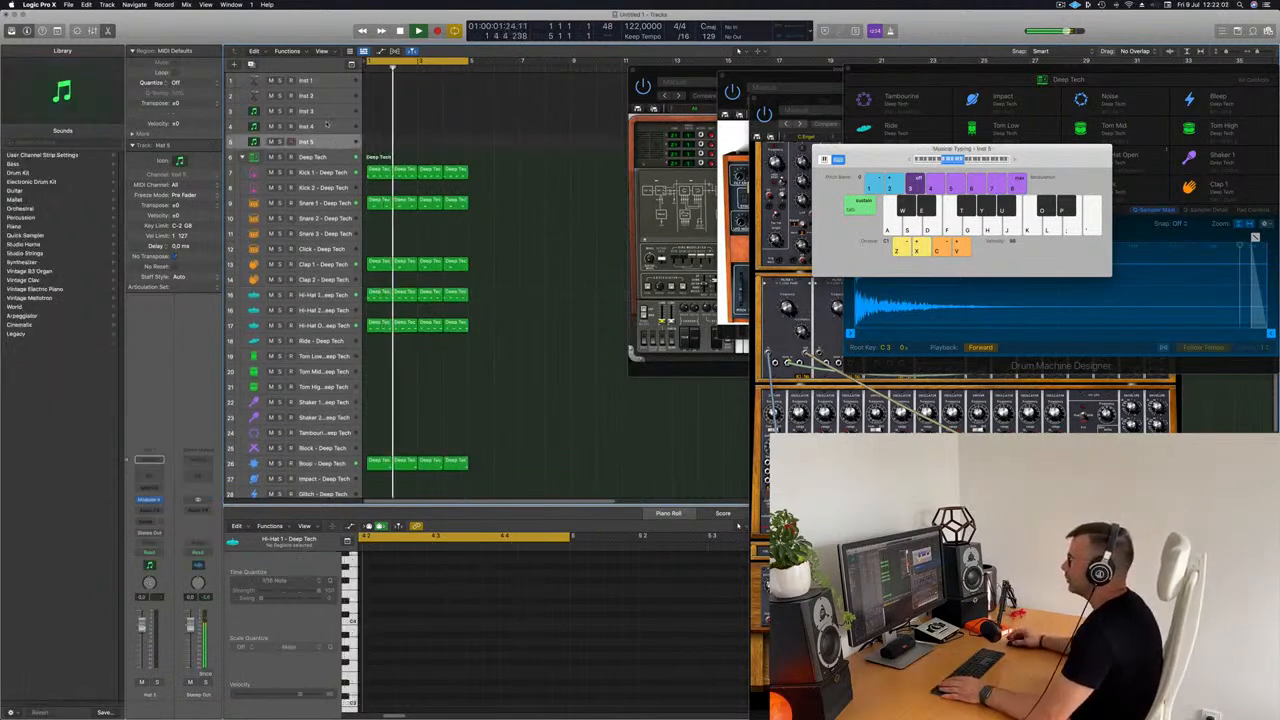
{"action": "left_click_drag", "start_coordinate": [791, 101], "coordinate": [693, 32]}
Step: Repeat all drum regions to fill 16 bars and extend the cycle range to cover them
{"action": "left_click", "coordinate": [507, 241]}
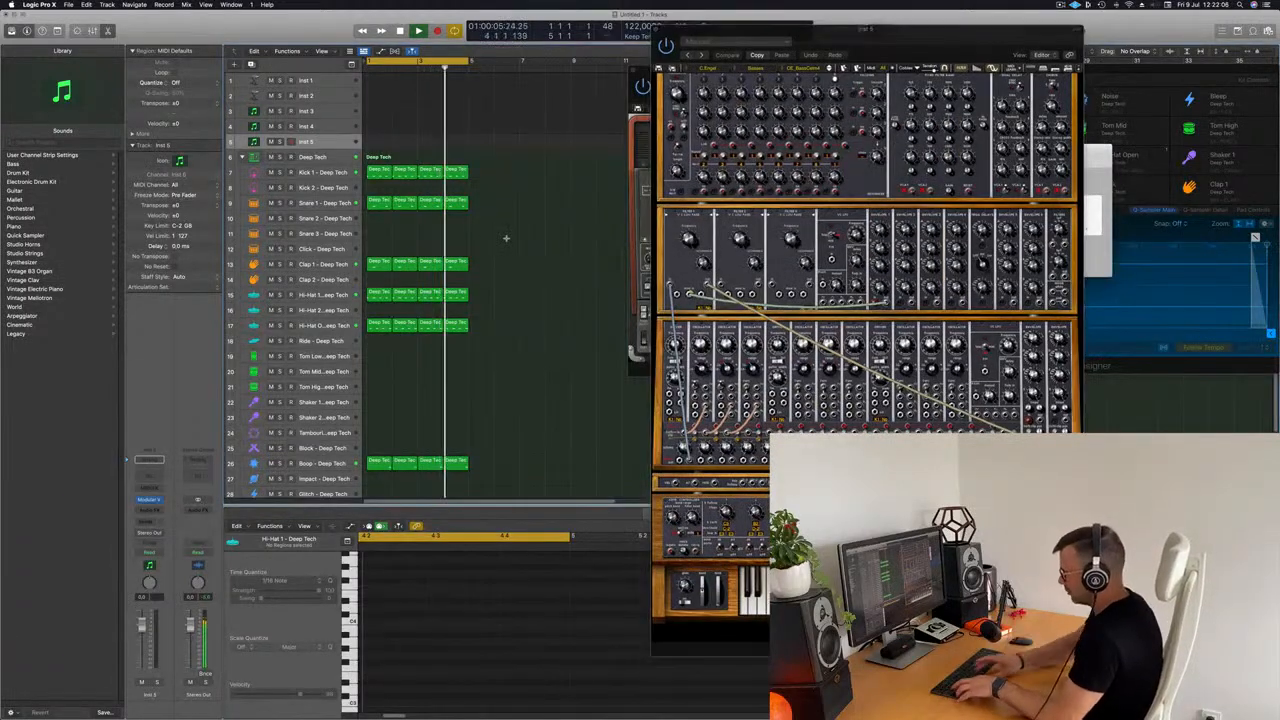
{"action": "key", "text": "super+a"}
{"action": "key", "text": "super+r"}
{"action": "key", "text": "super+r"}
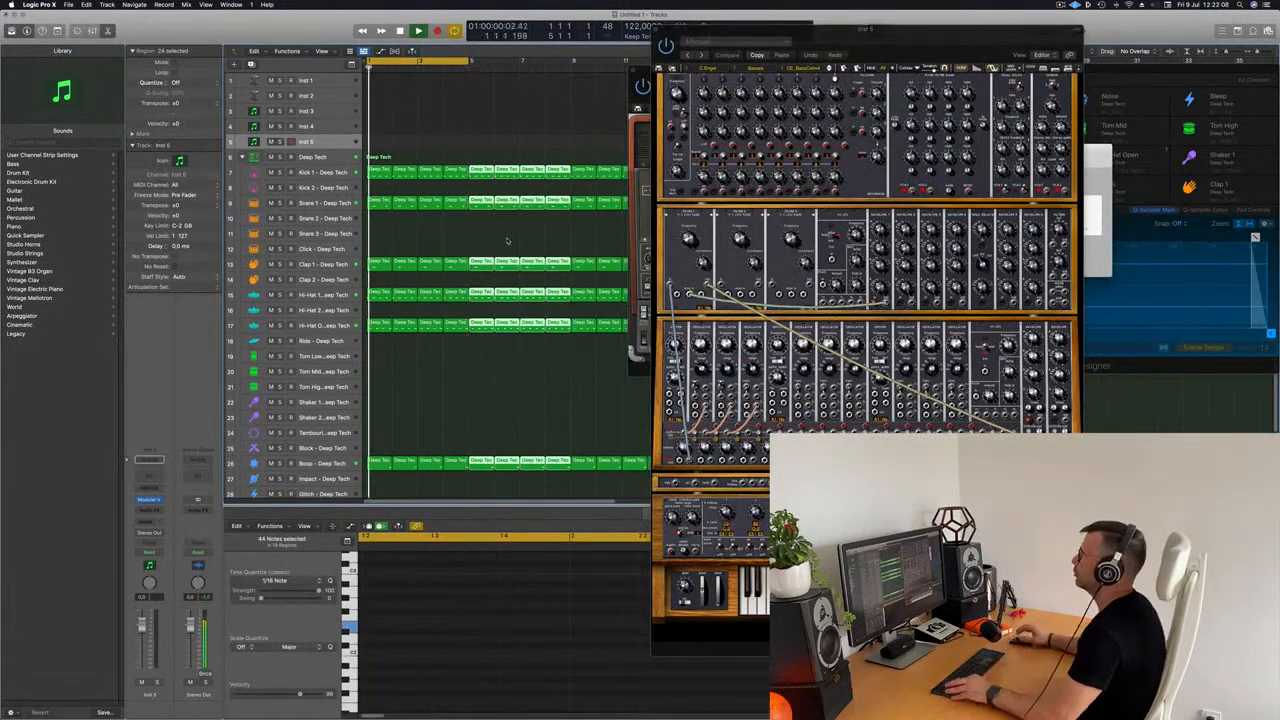
{"action": "key", "text": "super+Left"}
{"action": "key", "text": "super+Left"}
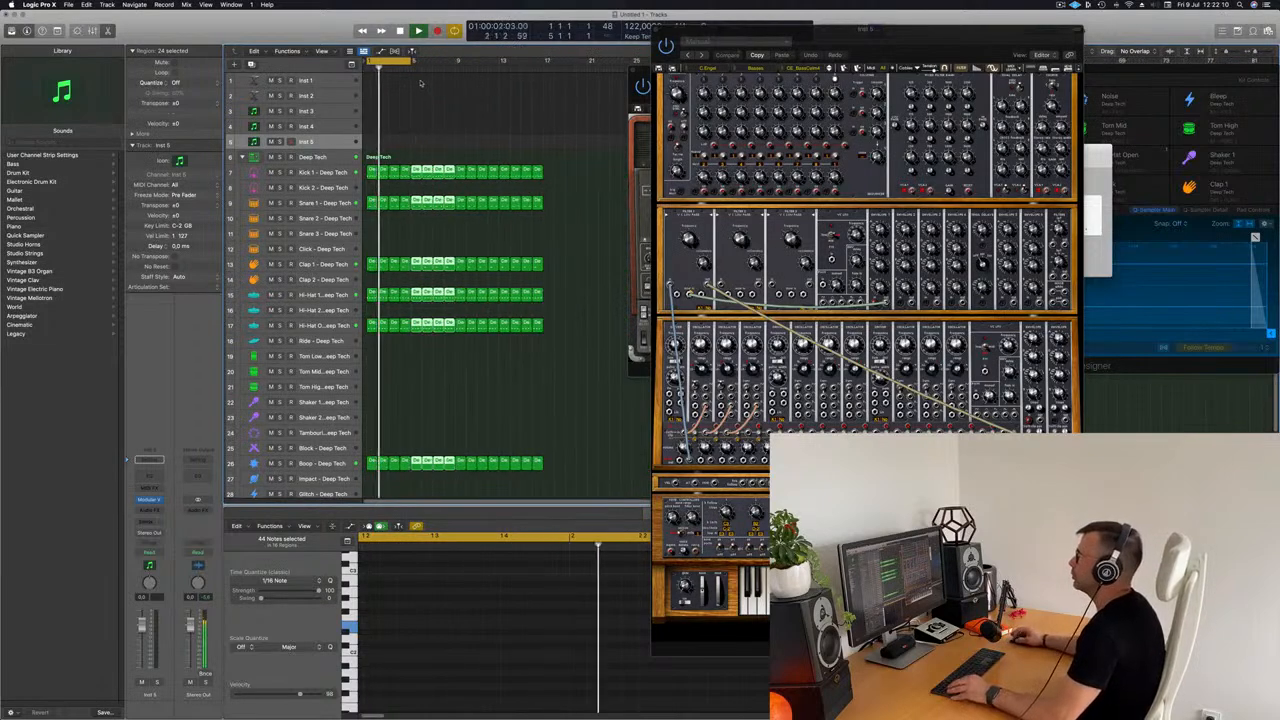
{"action": "left_click_drag", "start_coordinate": [411, 61], "coordinate": [548, 93]}
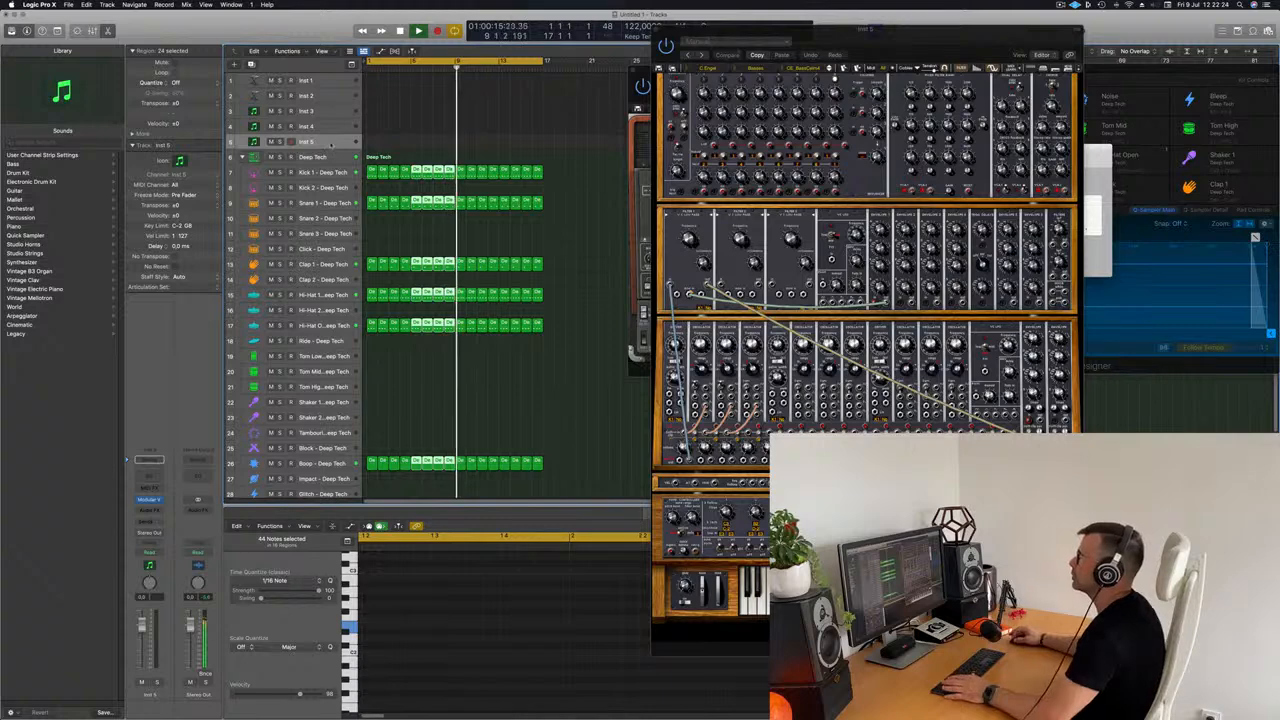
{"action": "left_click", "coordinate": [409, 144]}
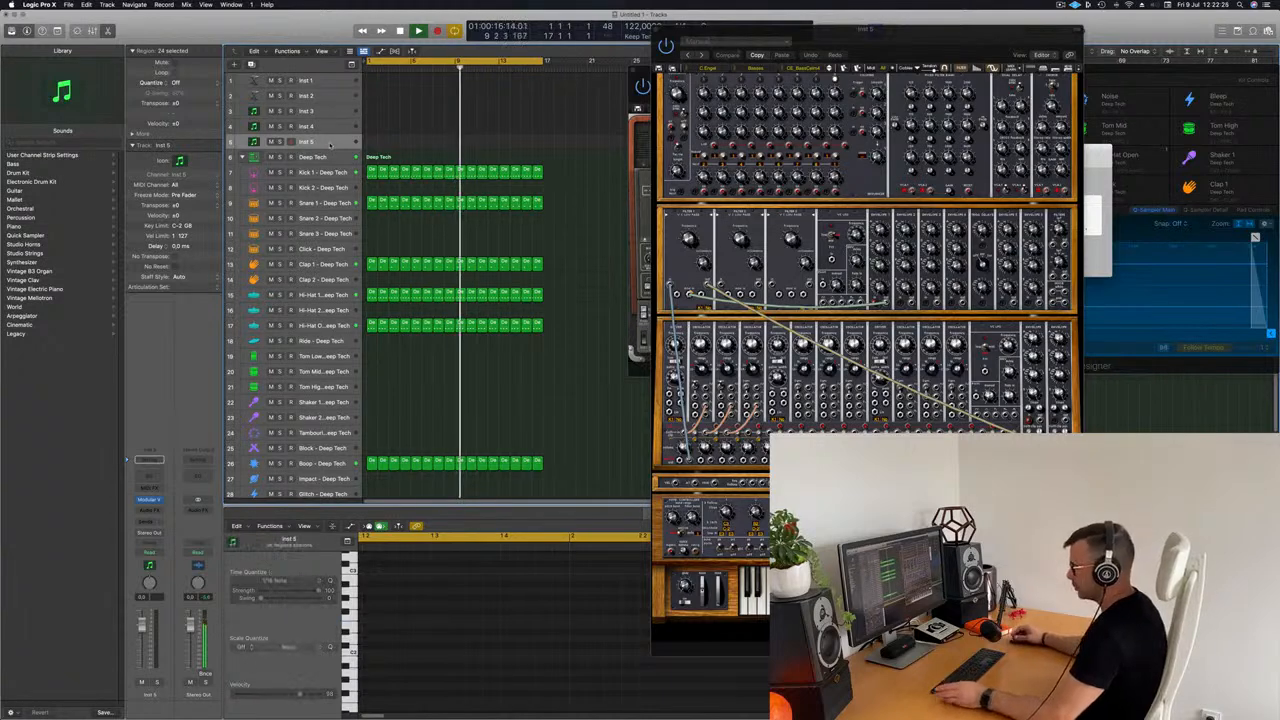
Step: Bring the Musical Typing keyboard over the synthesizer and try out a few notes on Inst 5 over the drums
{"action": "left_click", "coordinate": [1106, 174]}
{"action": "left_click_drag", "start_coordinate": [1012, 167], "coordinate": [897, 160]}
{"action": "key", "text": "f"}
{"action": "key", "text": "f"}
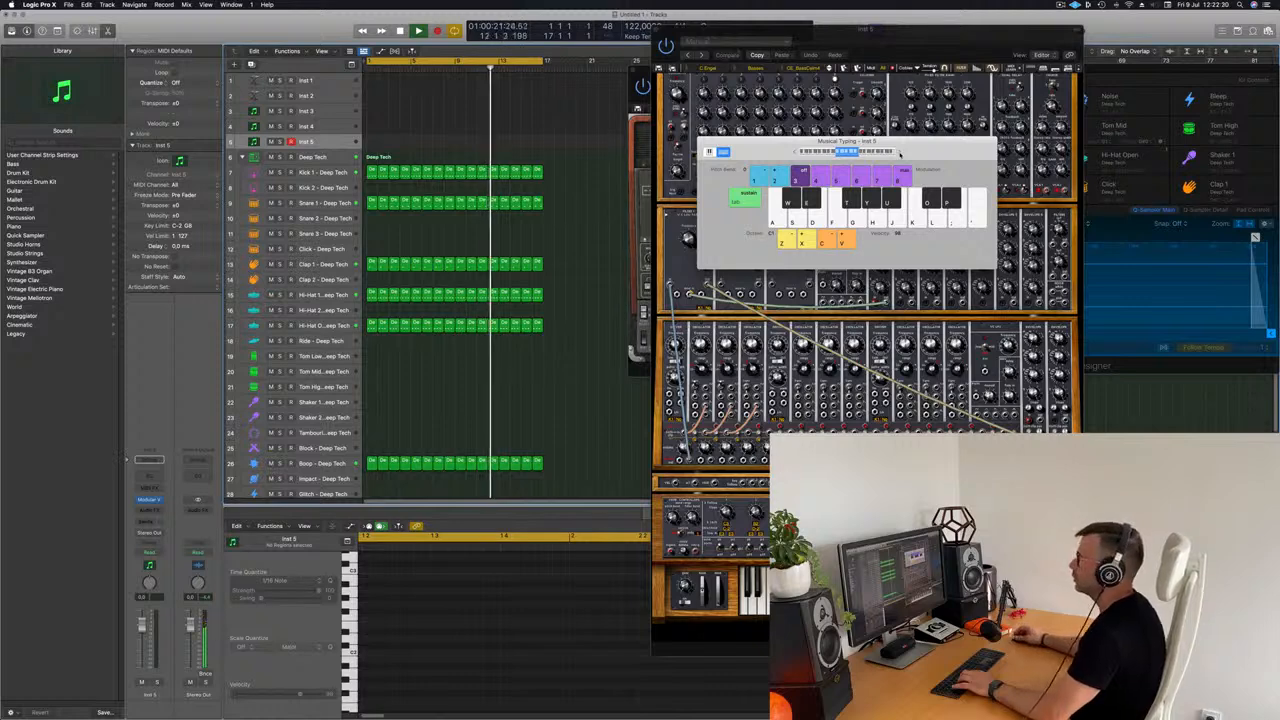
{"action": "key", "text": "f"}
{"action": "key", "text": "f"}
{"action": "key", "text": "g"}
{"action": "key", "text": "d"}
Step: Restart the loop with the Kick 1 track selected and switch to the main Deep Tech kit track
{"action": "left_click", "coordinate": [322, 173]}
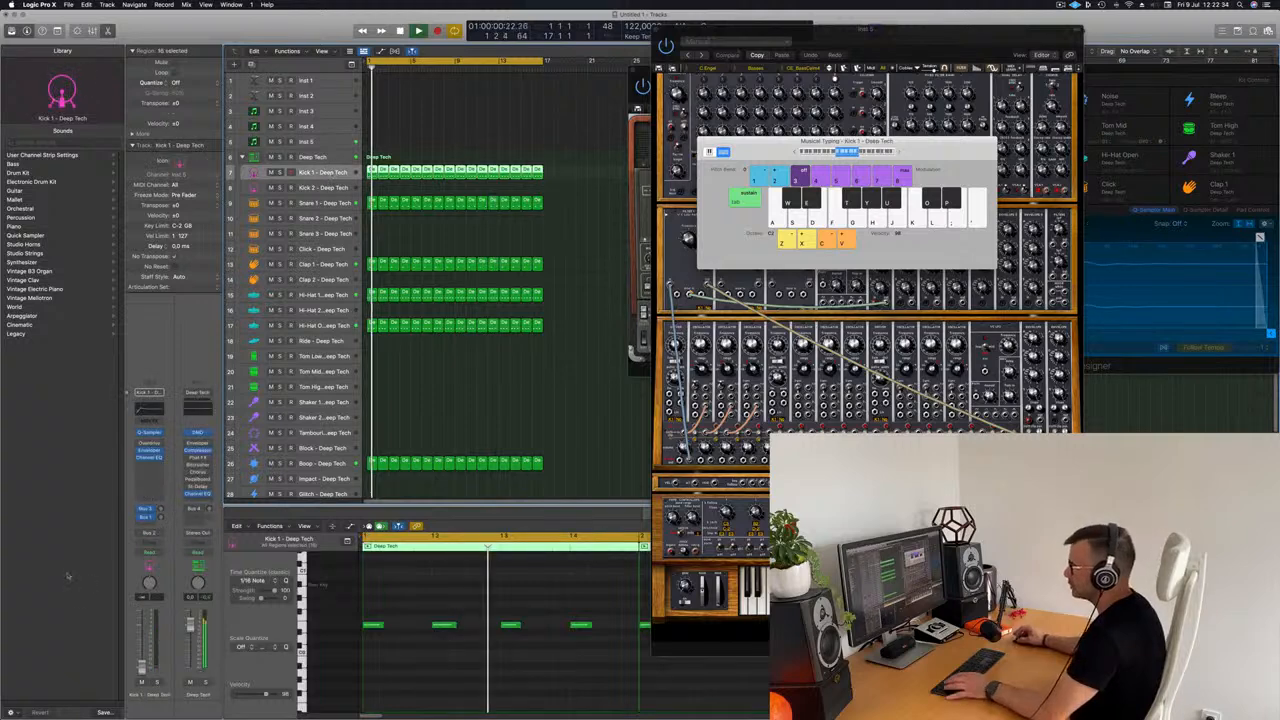
{"action": "key", "text": "space"}
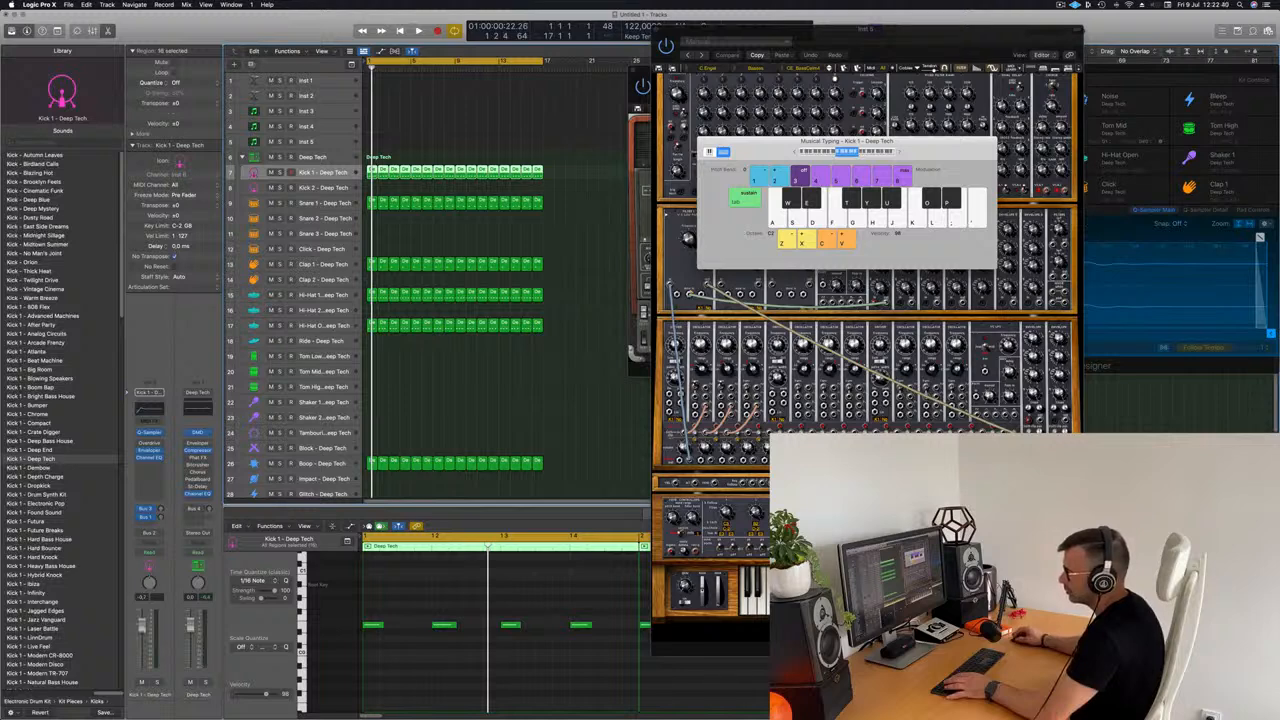
{"action": "key", "text": "space"}
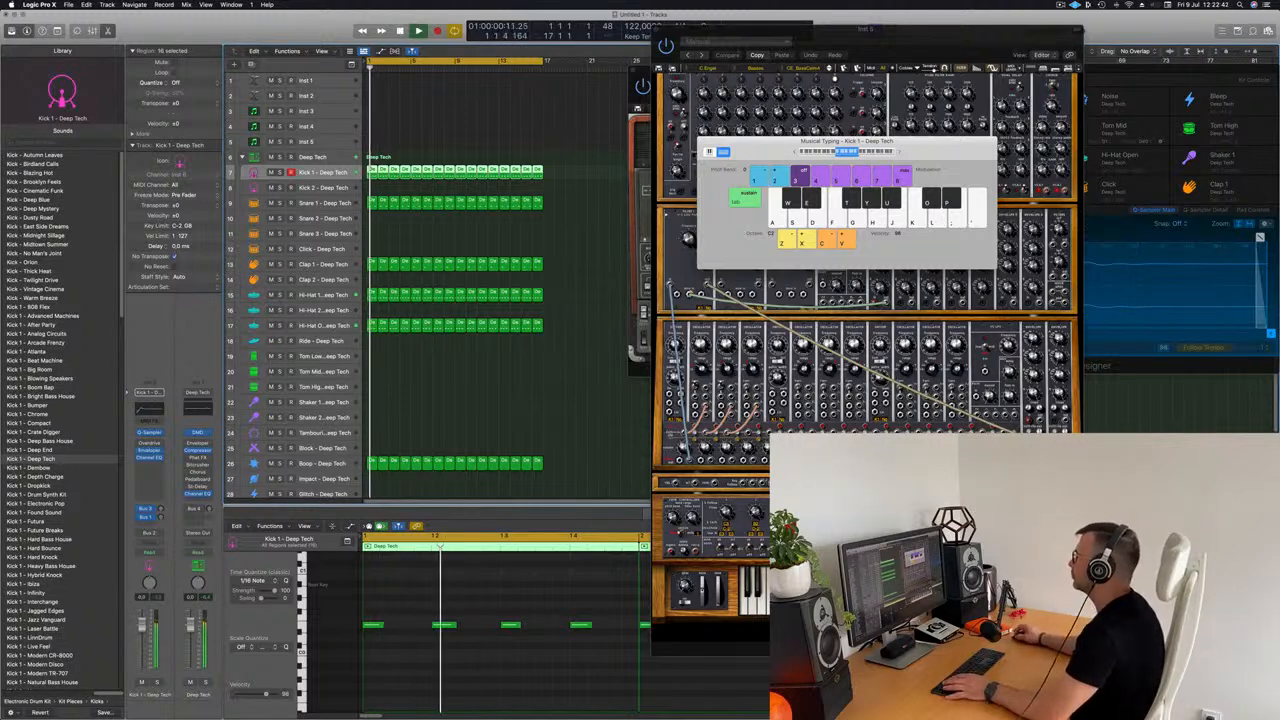
{"action": "left_click", "coordinate": [315, 157]}
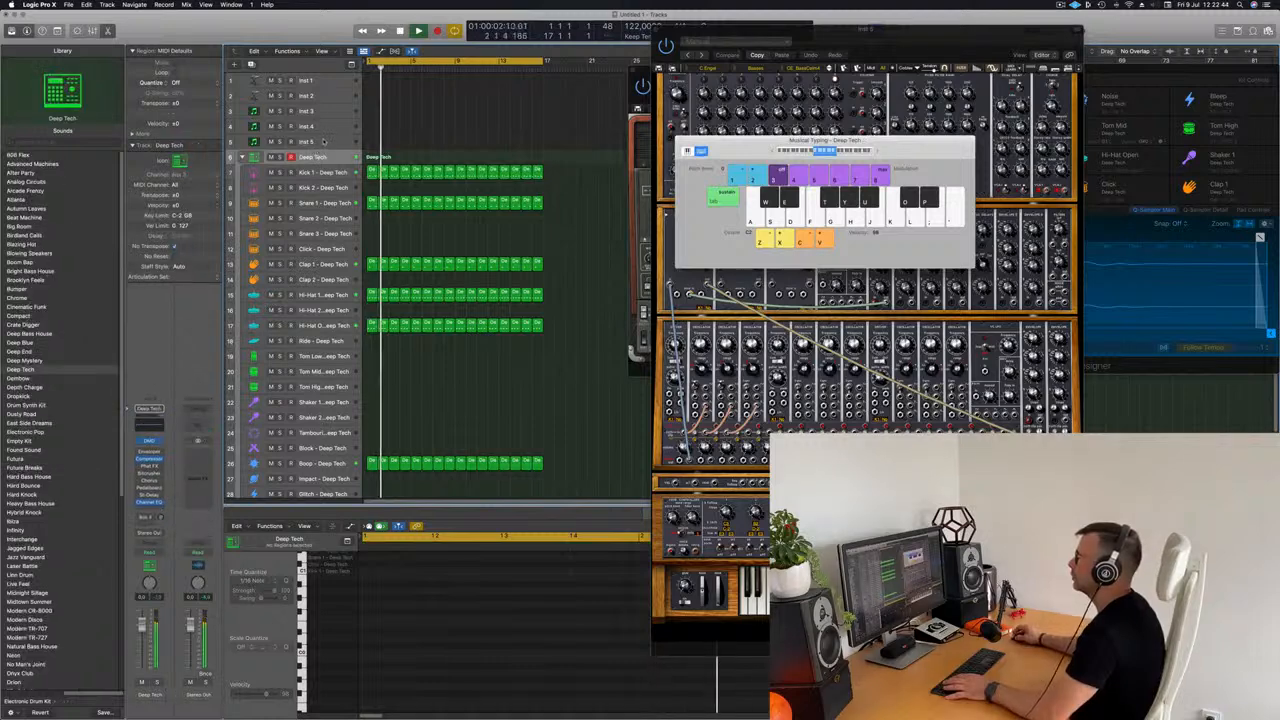
Step: Select the Inst 5 track again and hide the editor pane below the arrangement
{"action": "left_click", "coordinate": [322, 142]}
{"action": "key", "text": "b"}
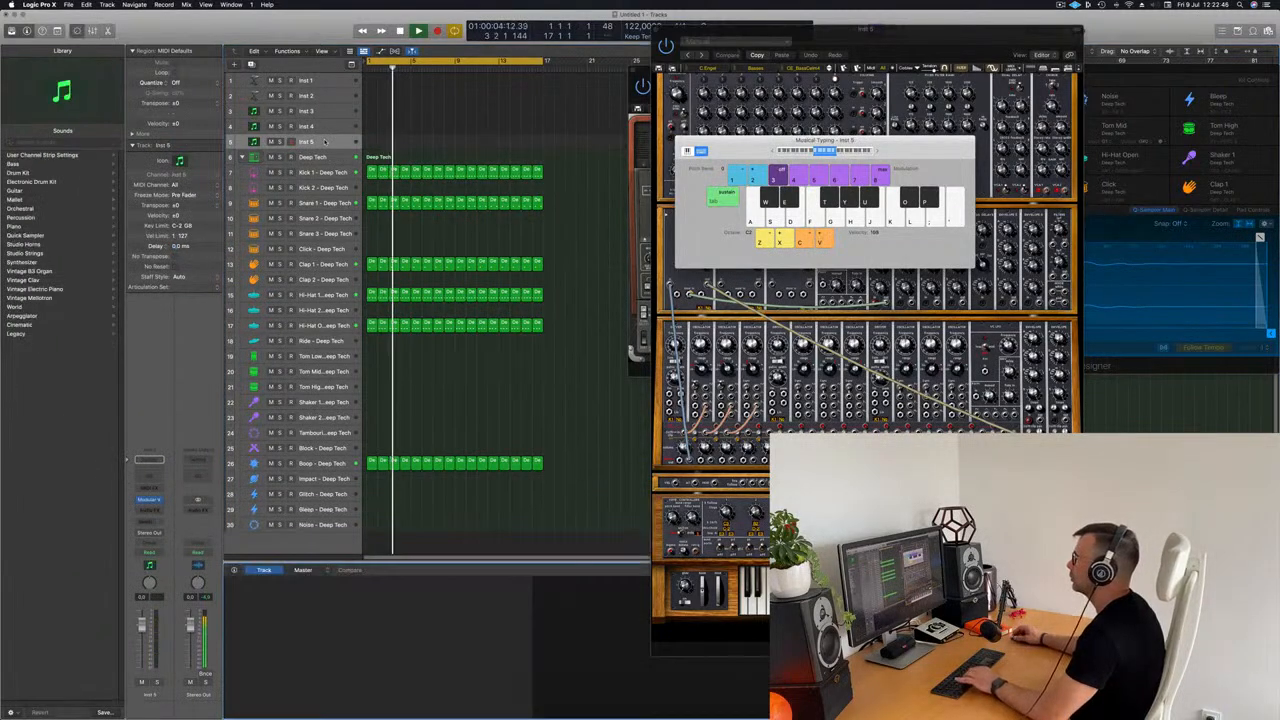
{"action": "key", "text": "b"}
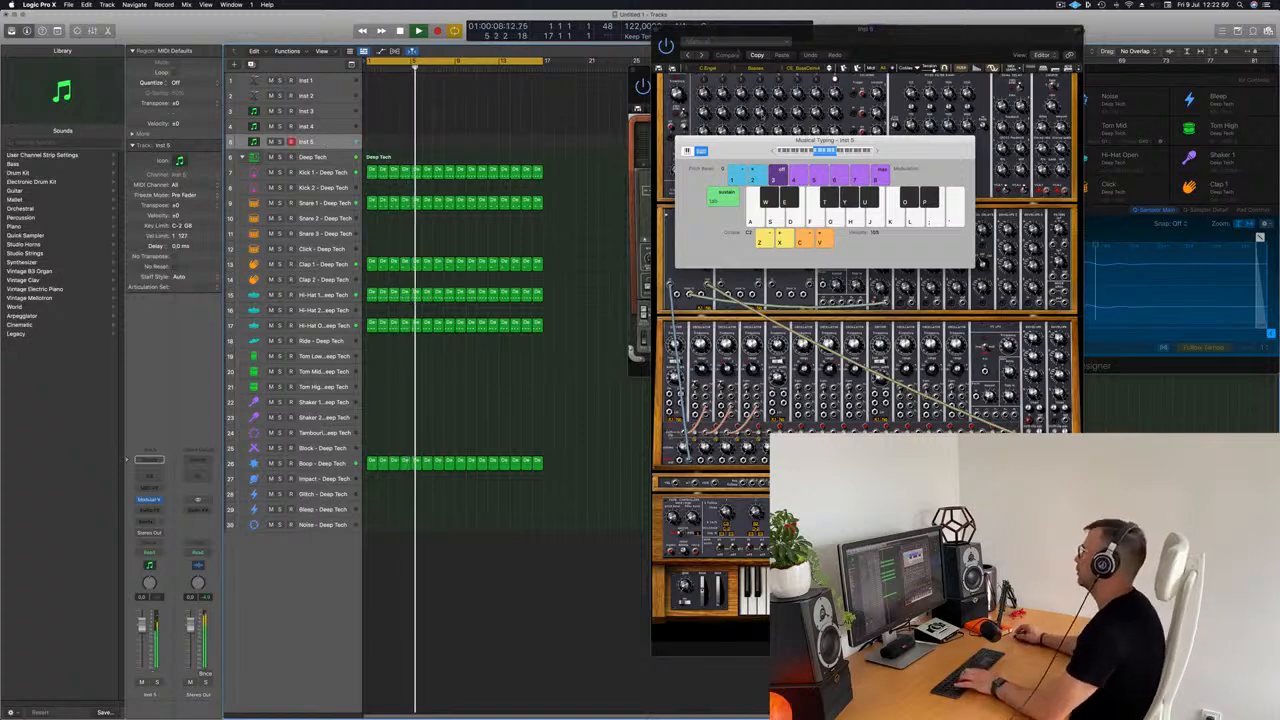
Step: Reposition the Musical Typing keyboard lower over the synthesizer and reduce the Inst 5 volume to -4.7 dB while testing notes
{"action": "left_click_drag", "start_coordinate": [747, 145], "coordinate": [705, 224]}
{"action": "key", "text": "f"}
{"action": "key", "text": "g"}
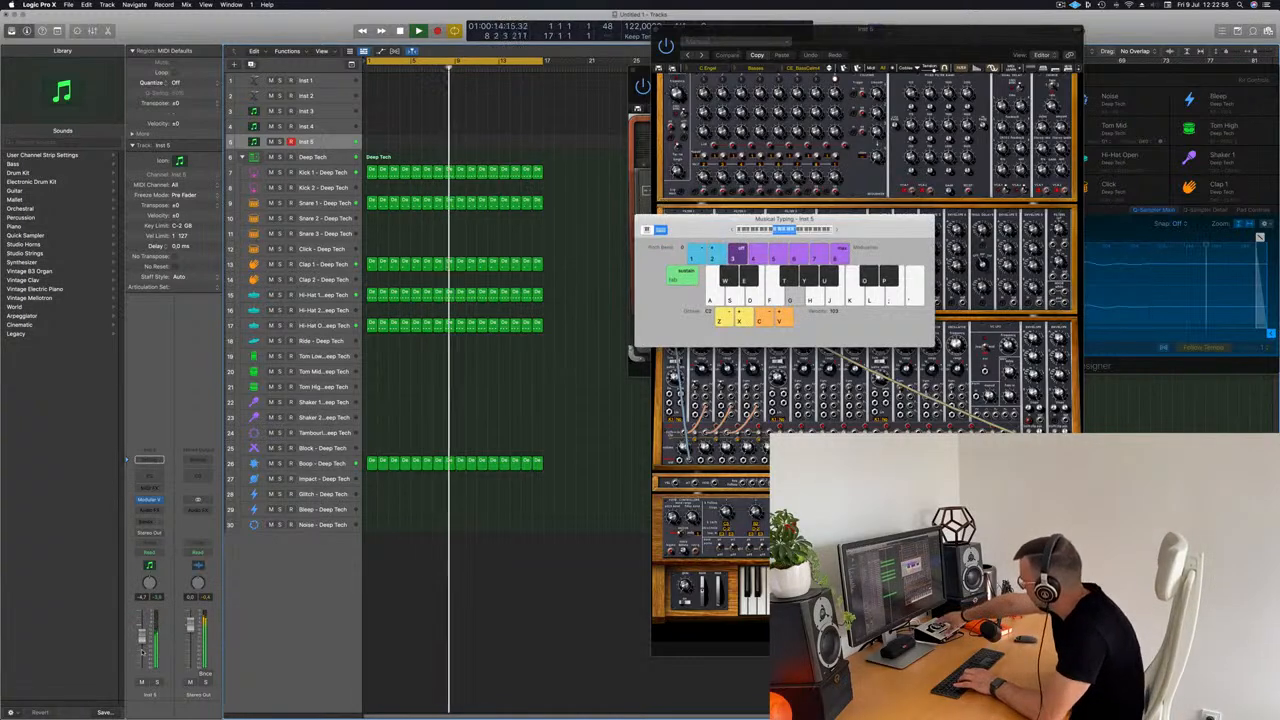
Step: Rehearse a bass line on Inst 5 with the Musical Typing keyboard over the looping drums
{"action": "key", "text": "f"}
{"action": "key", "text": "g"}
{"action": "key", "text": "d"}
{"action": "key", "text": "a"}
{"action": "key", "text": "s"}
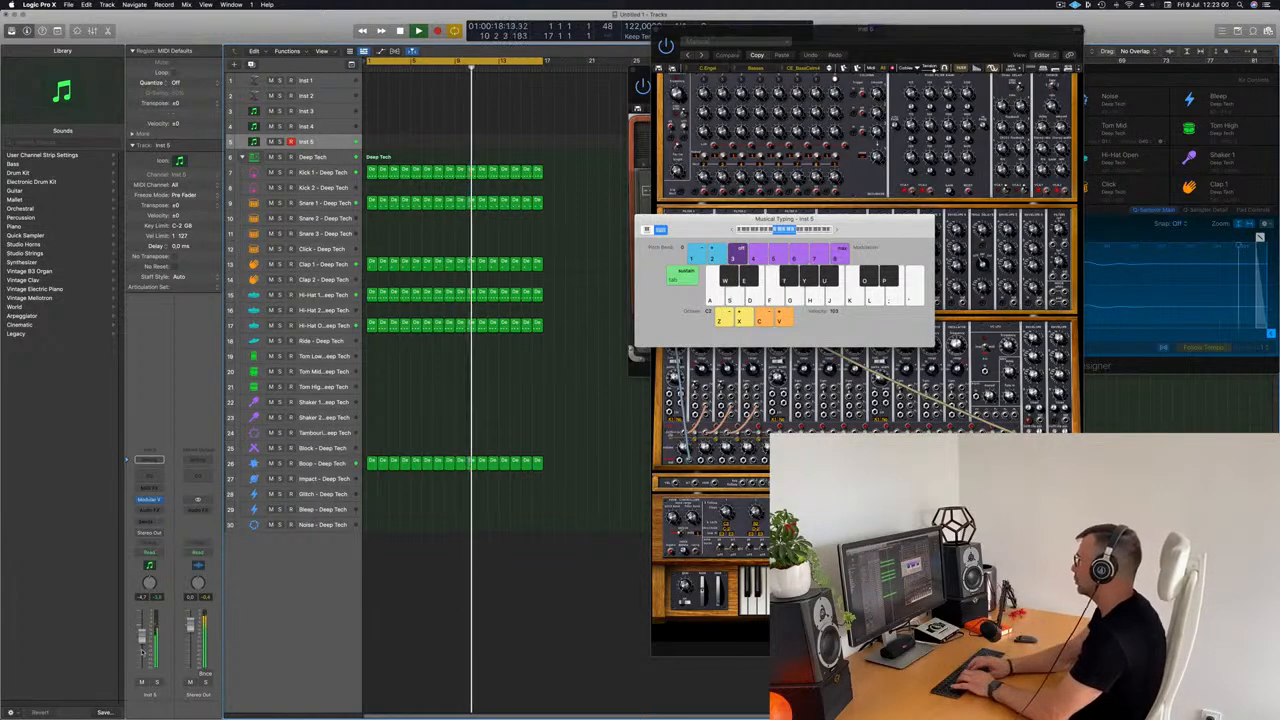
{"action": "key", "text": "l"}
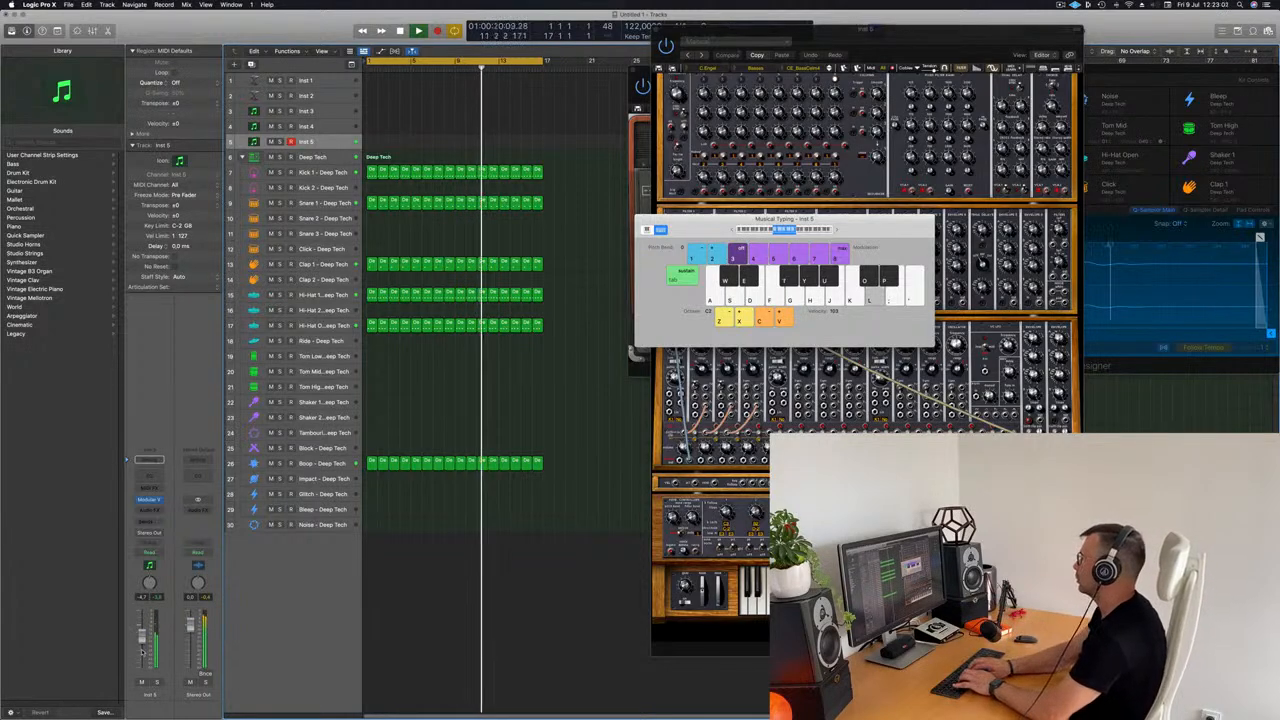
{"action": "key", "text": "j"}
{"action": "key", "text": "k"}
{"action": "key", "text": "h"}
{"action": "key", "text": "f"}
{"action": "key", "text": "g"}
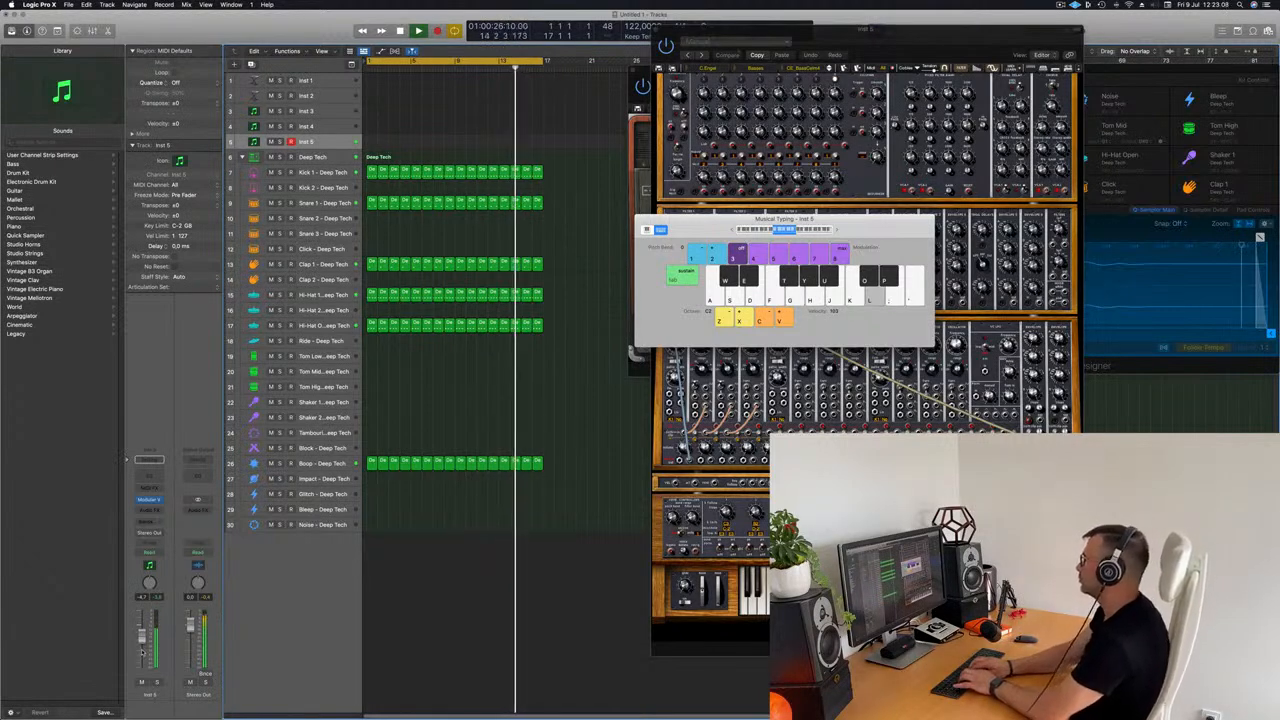
{"action": "key", "text": "j"}
{"action": "key", "text": "k"}
{"action": "key", "text": "f"}
{"action": "key", "text": "g"}
Step: Record a bass line on Inst 5 with the Musical Typing keyboard over the drum loop and stop the transport
{"action": "key", "text": "r"}
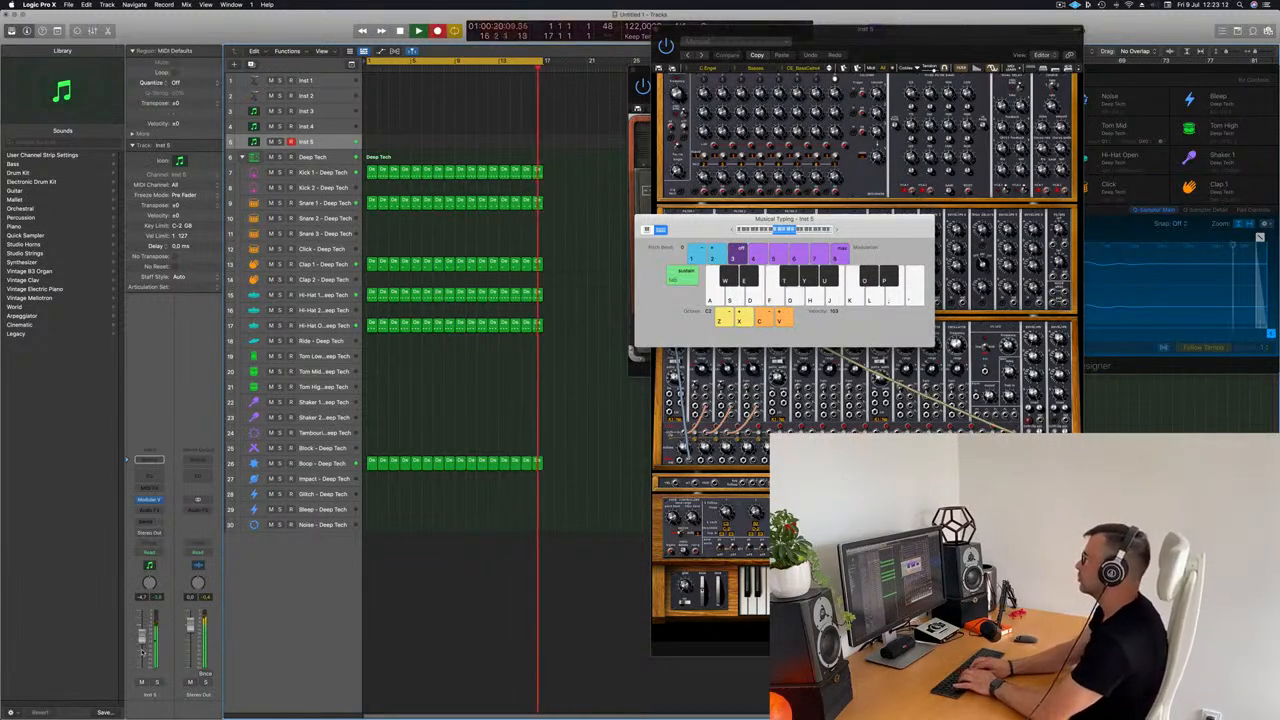
{"action": "key", "text": "l"}
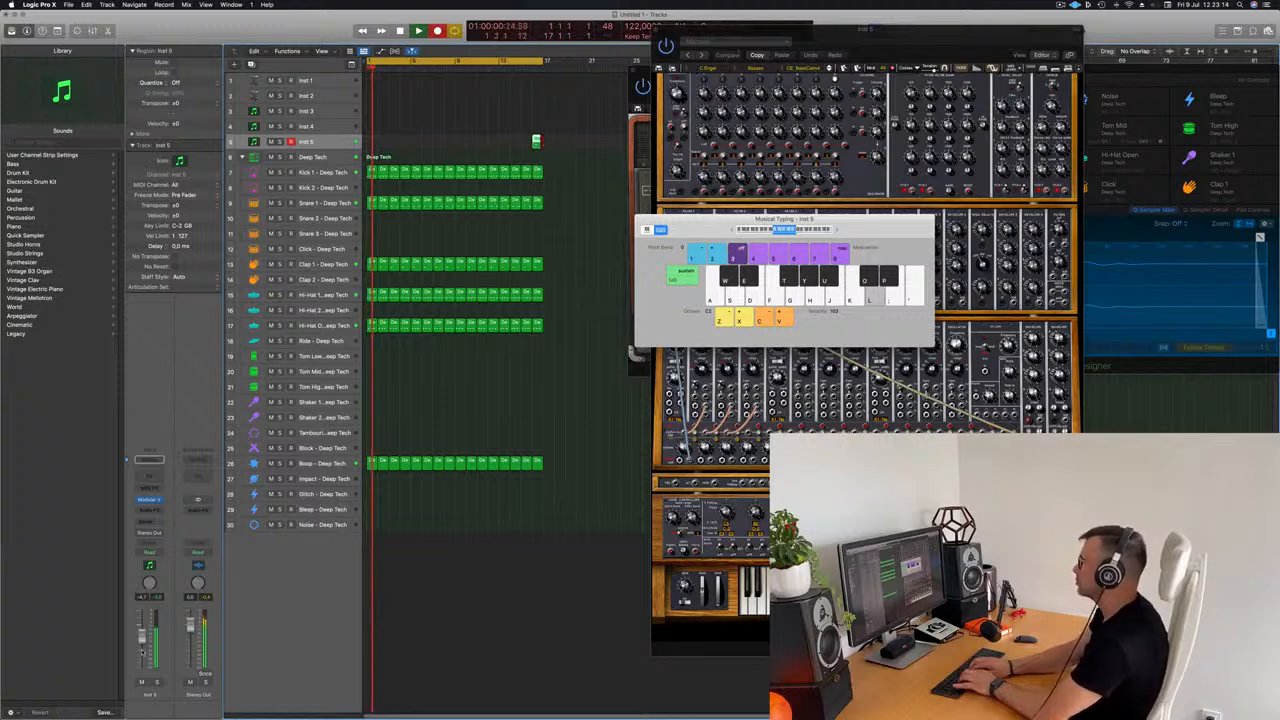
{"action": "key", "text": "k"}
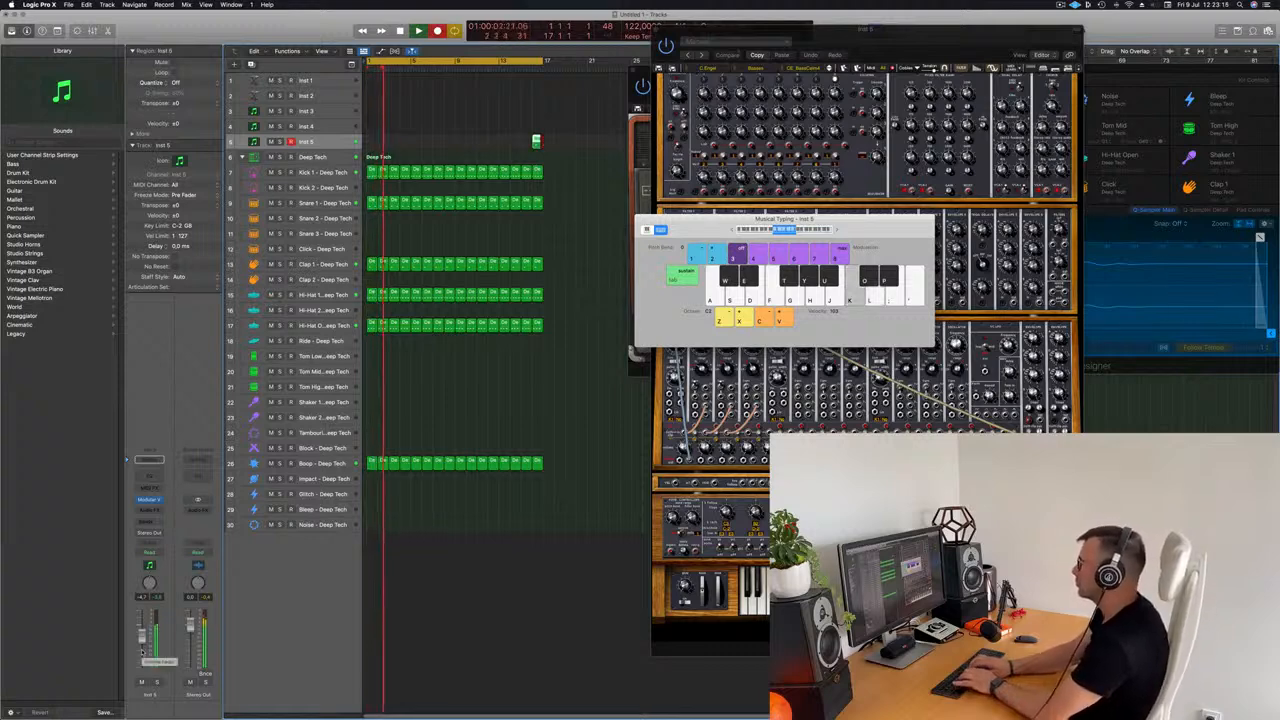
{"action": "key", "text": "h"}
{"action": "key", "text": "f"}
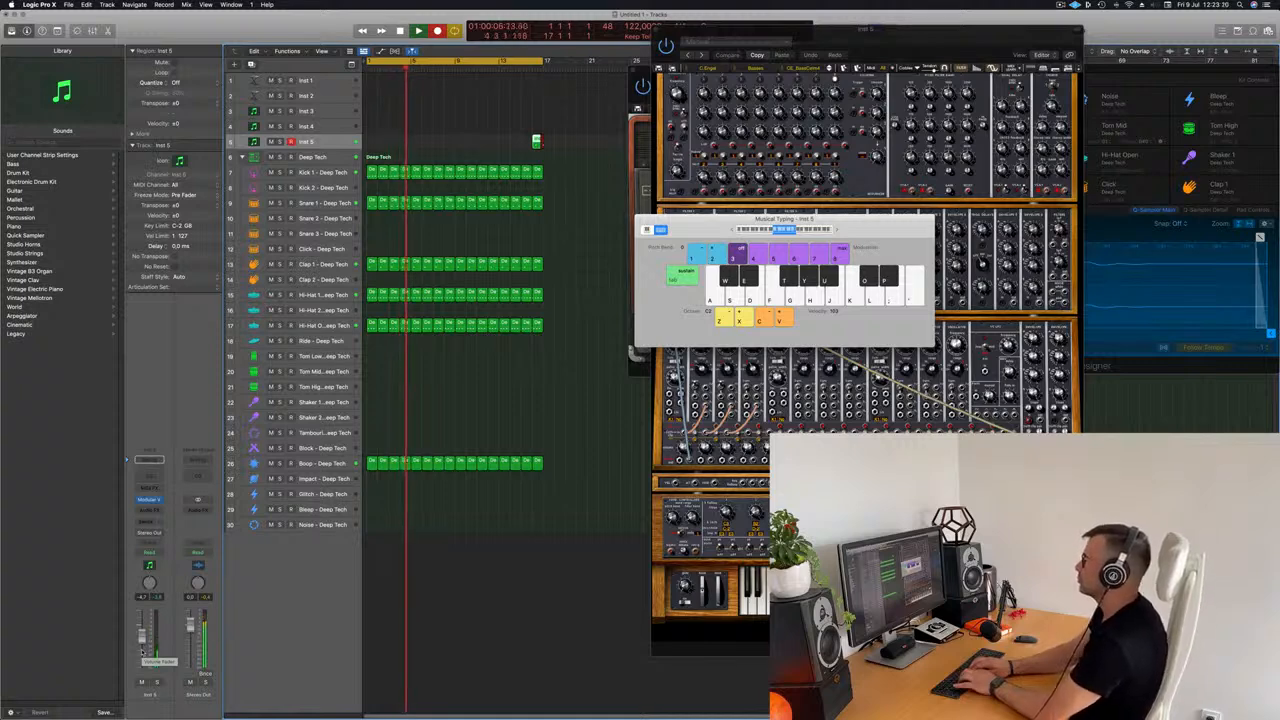
{"action": "key", "text": "l"}
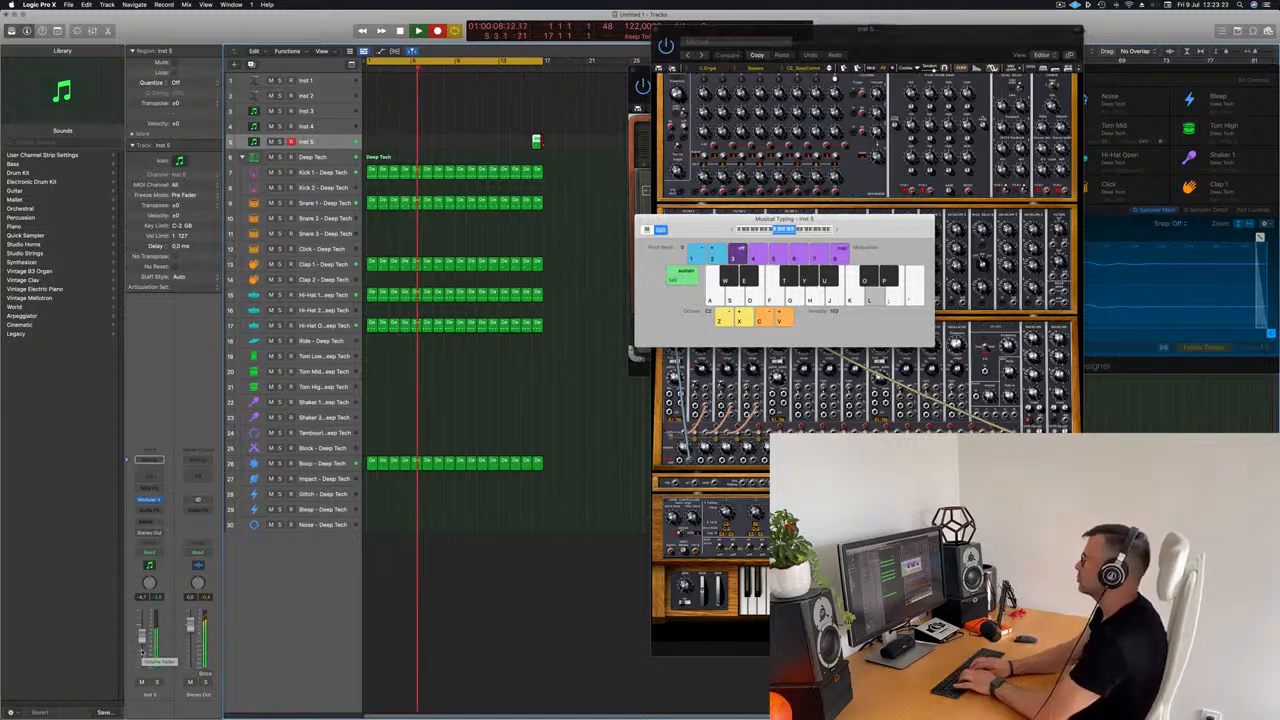
{"action": "key", "text": "k"}
{"action": "key", "text": "g"}
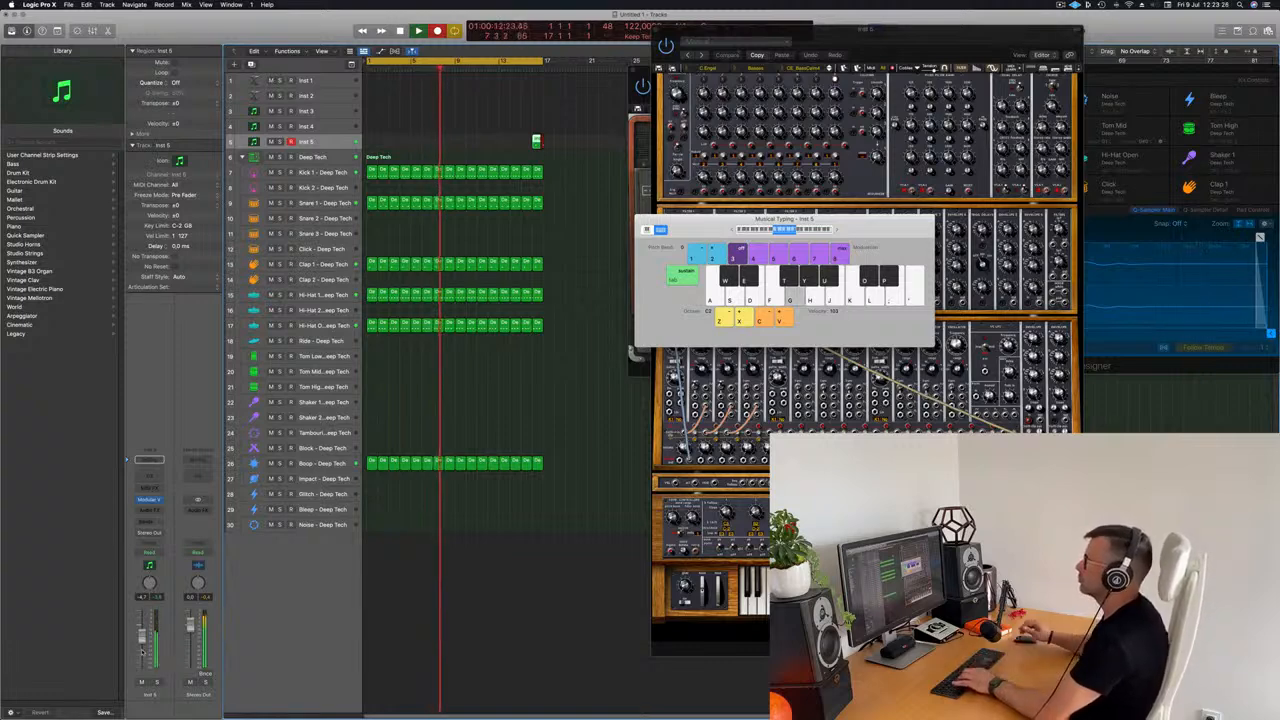
{"action": "key", "text": "space"}
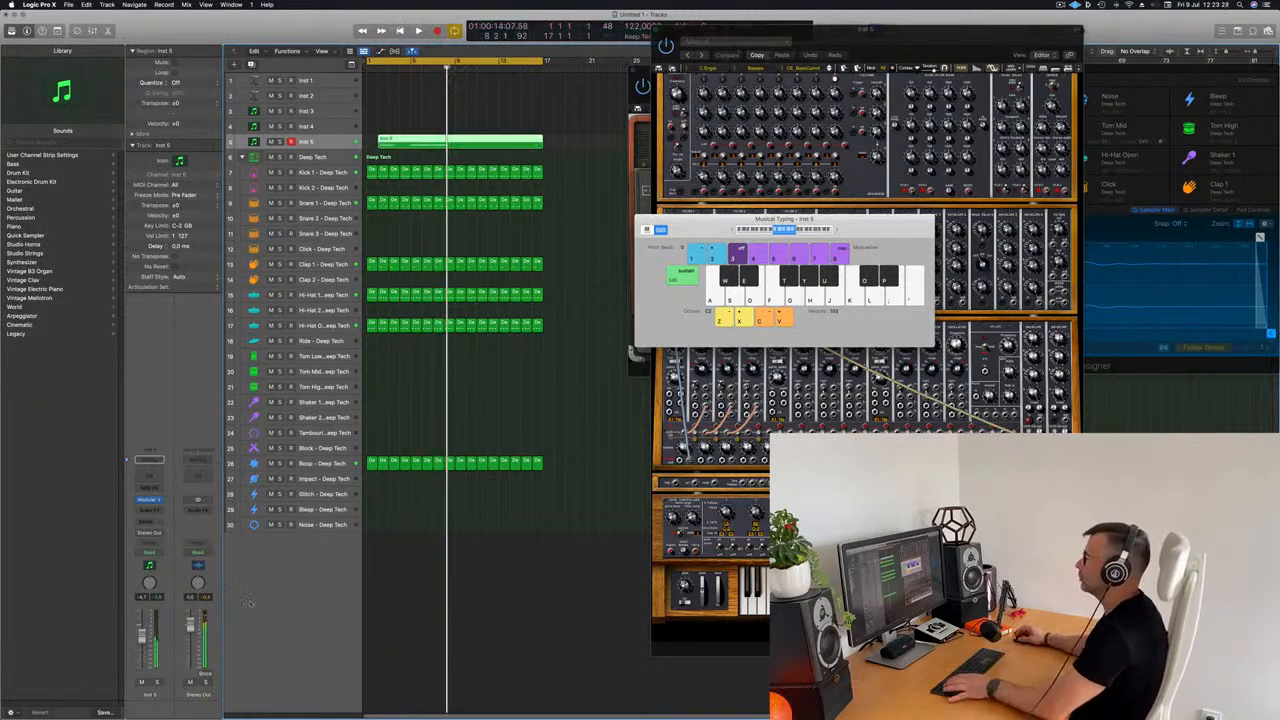
Step: Split the recorded Inst 5 region at bar 5, discard the first part and move the remainder to bar 1
{"action": "double_click", "coordinate": [461, 138]}
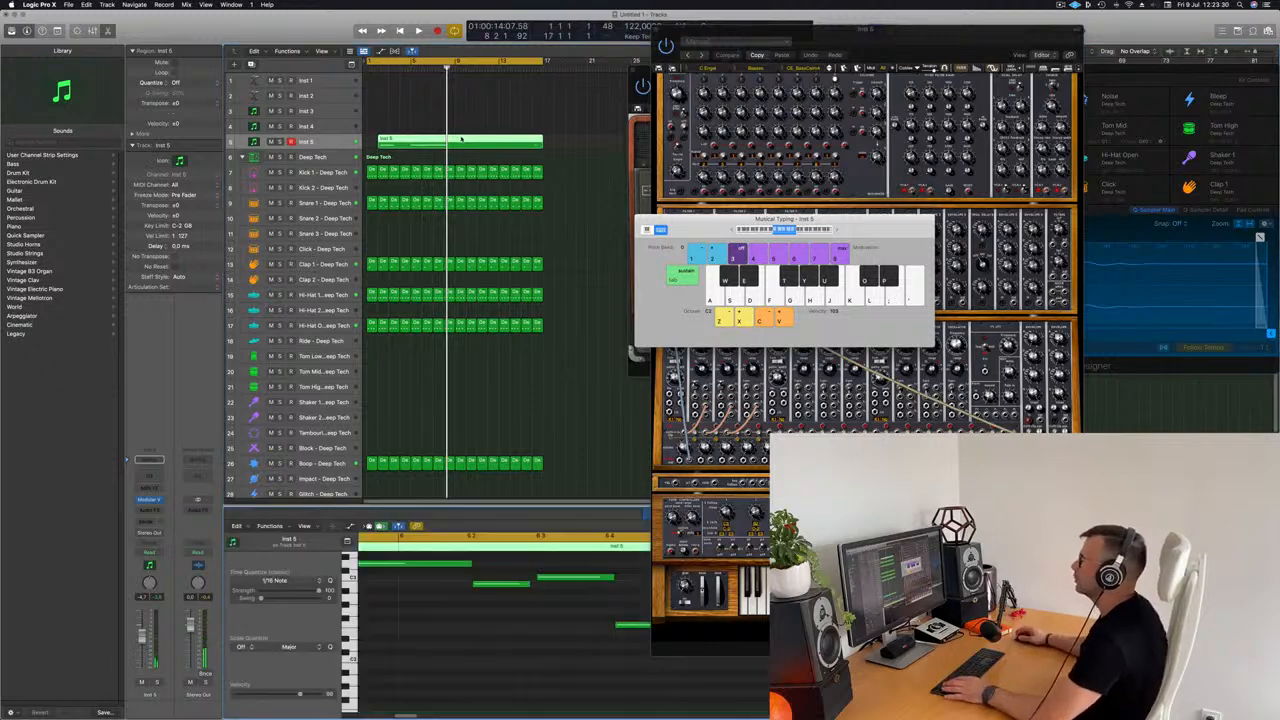
{"action": "scroll", "coordinate": [452, 660], "scroll_direction": "left", "scroll_amount": 5}
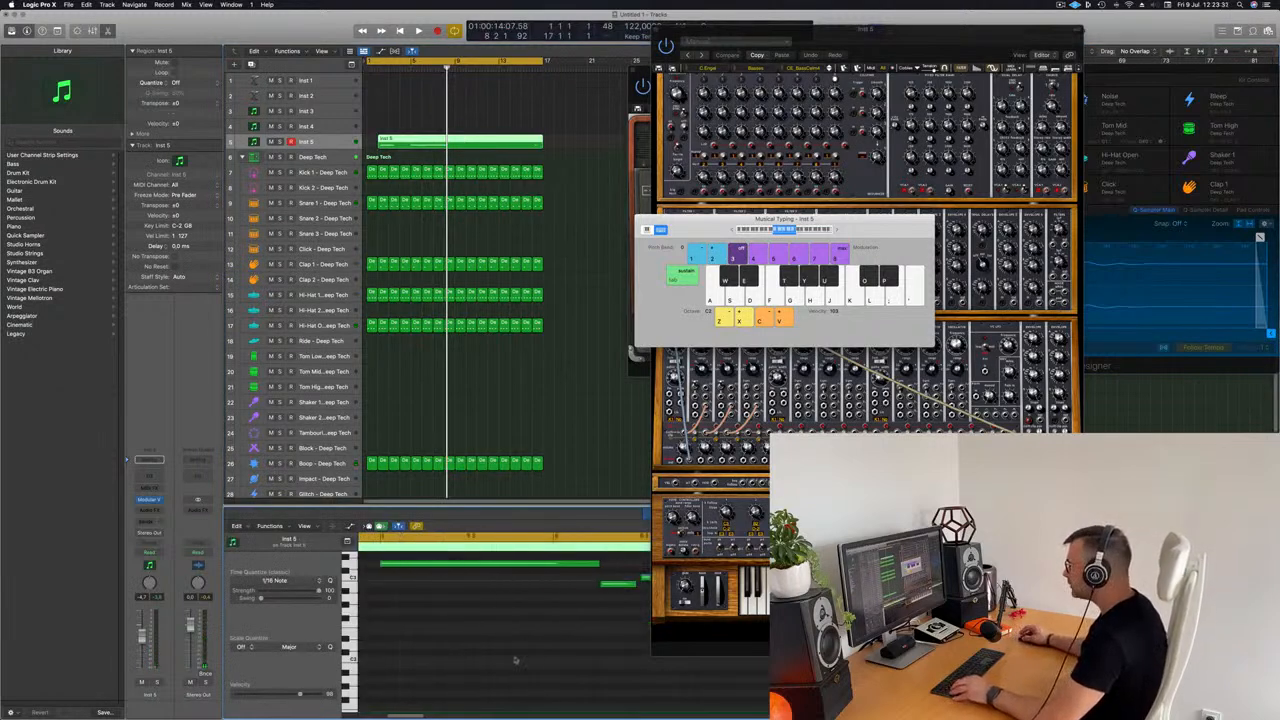
{"action": "left_click", "coordinate": [406, 146]}
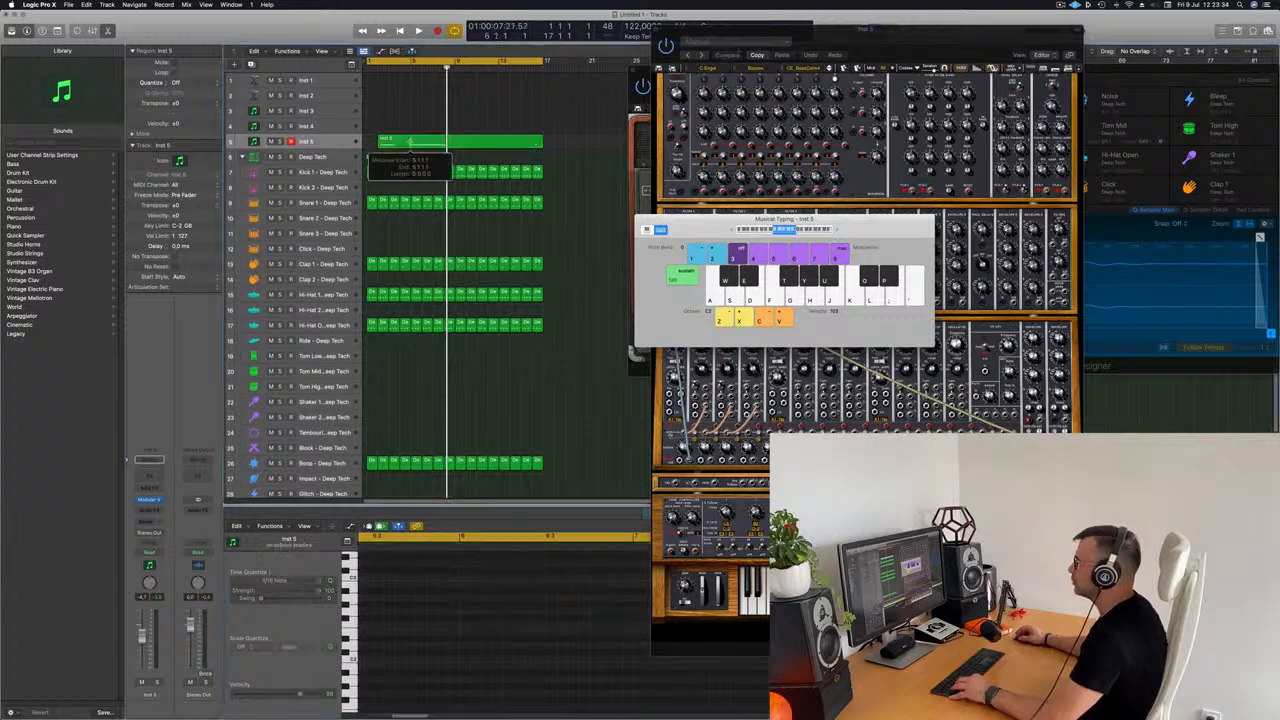
{"action": "key", "text": "Return"}
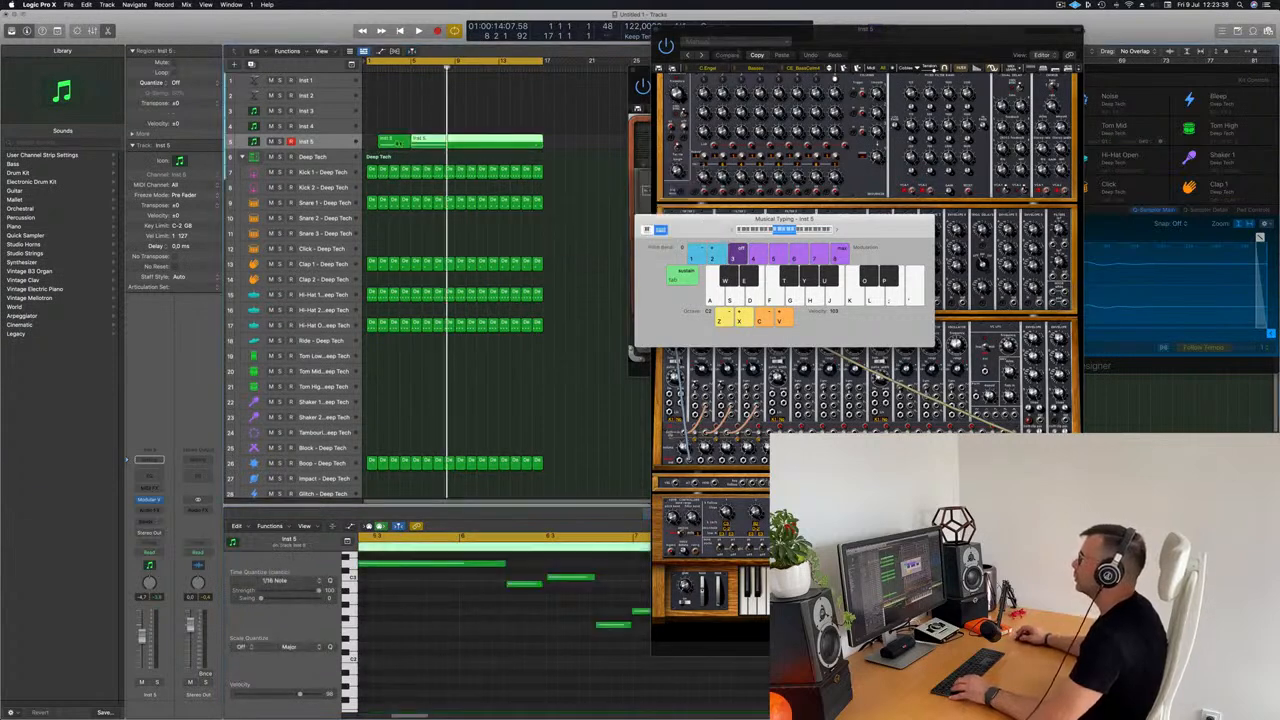
{"action": "left_click_drag", "start_coordinate": [404, 145], "coordinate": [368, 150]}
{"action": "scroll", "coordinate": [434, 602], "scroll_direction": "left", "scroll_amount": 15}
{"action": "scroll", "coordinate": [428, 611], "scroll_direction": "down", "scroll_amount": 3}
{"action": "key", "text": "space"}
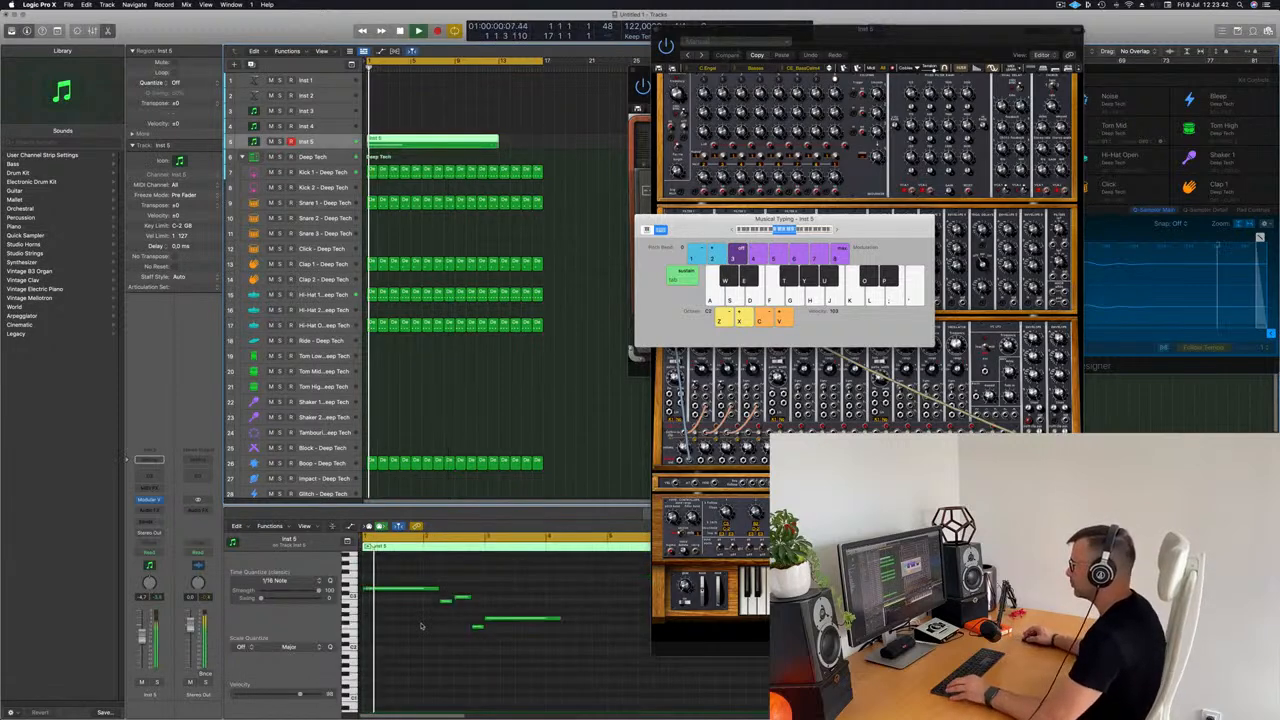
Step: Lengthen the second bass note in the piano roll so it reaches the start of the third note
{"action": "left_click", "coordinate": [417, 629]}
{"action": "scroll", "coordinate": [440, 632], "scroll_direction": "right", "scroll_amount": 2}
{"action": "scroll", "coordinate": [461, 647], "scroll_direction": "left", "scroll_amount": 2}
{"action": "scroll", "coordinate": [461, 647], "scroll_direction": "right", "scroll_amount": 5}
{"action": "key", "text": "Return"}
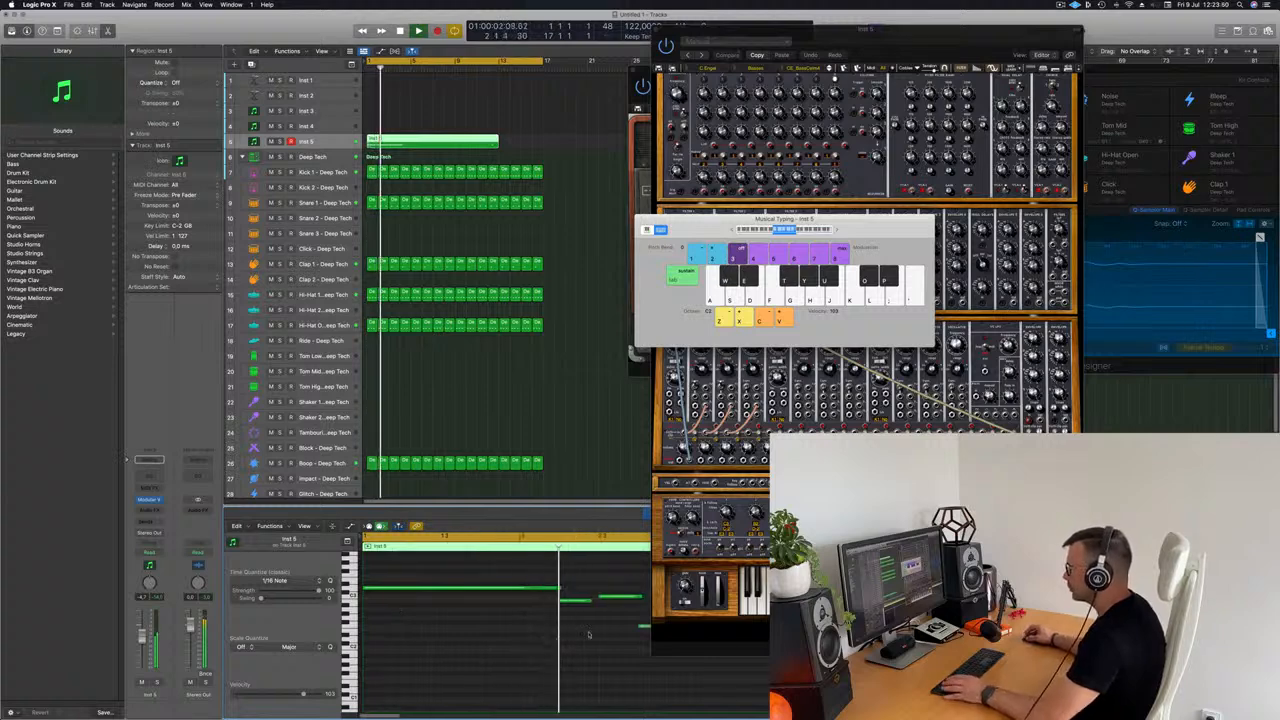
{"action": "left_click_drag", "start_coordinate": [590, 600], "coordinate": [600, 605]}
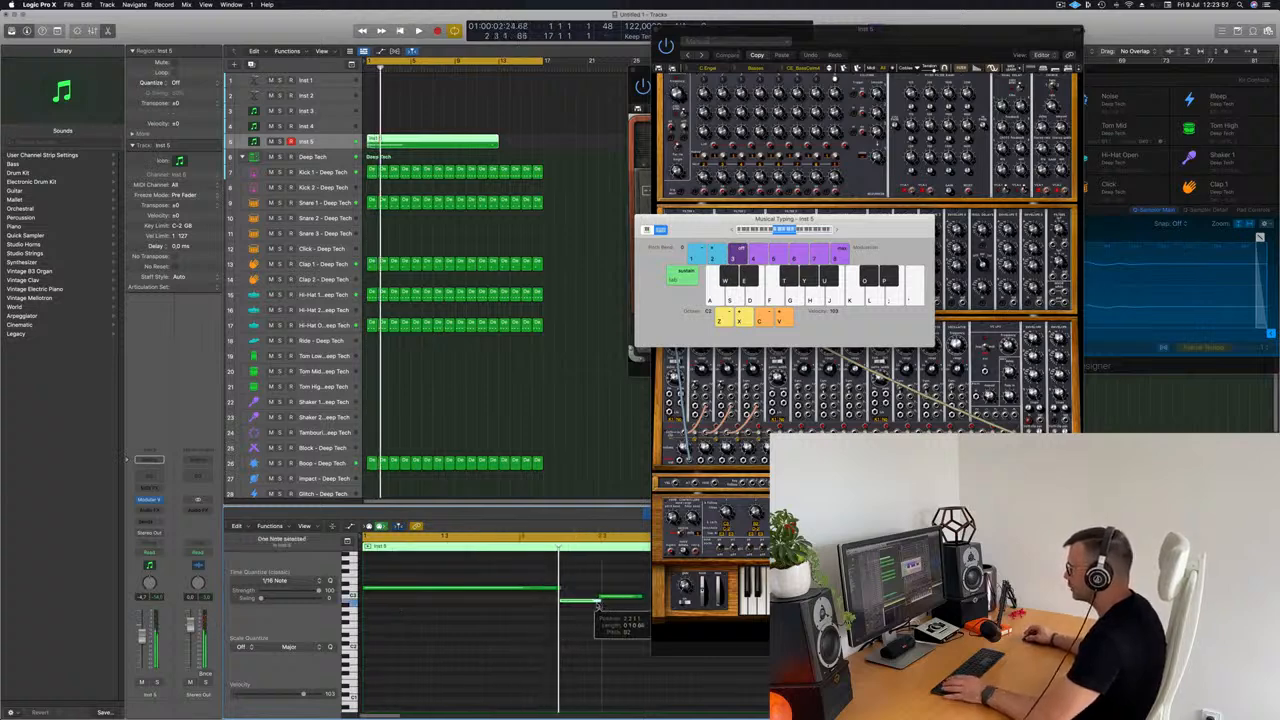
{"action": "scroll", "coordinate": [590, 609], "scroll_direction": "left", "scroll_amount": 5}
{"action": "key", "text": "Return"}
{"action": "scroll", "coordinate": [420, 611], "scroll_direction": "right", "scroll_amount": 5}
{"action": "key", "text": "Return"}
{"action": "scroll", "coordinate": [421, 609], "scroll_direction": "left", "scroll_amount": 2}
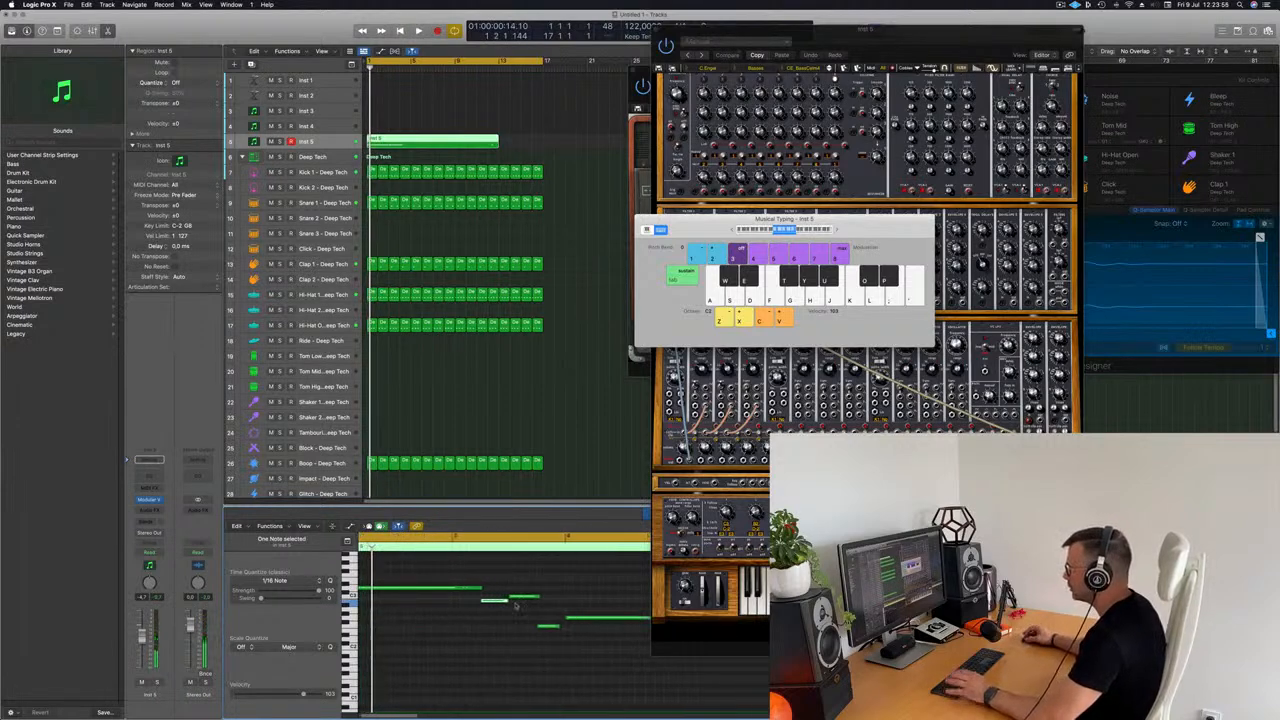
Step: Extend the fourth bass note to one beat and trim the end of the first note to meet the second
{"action": "left_click", "coordinate": [557, 627]}
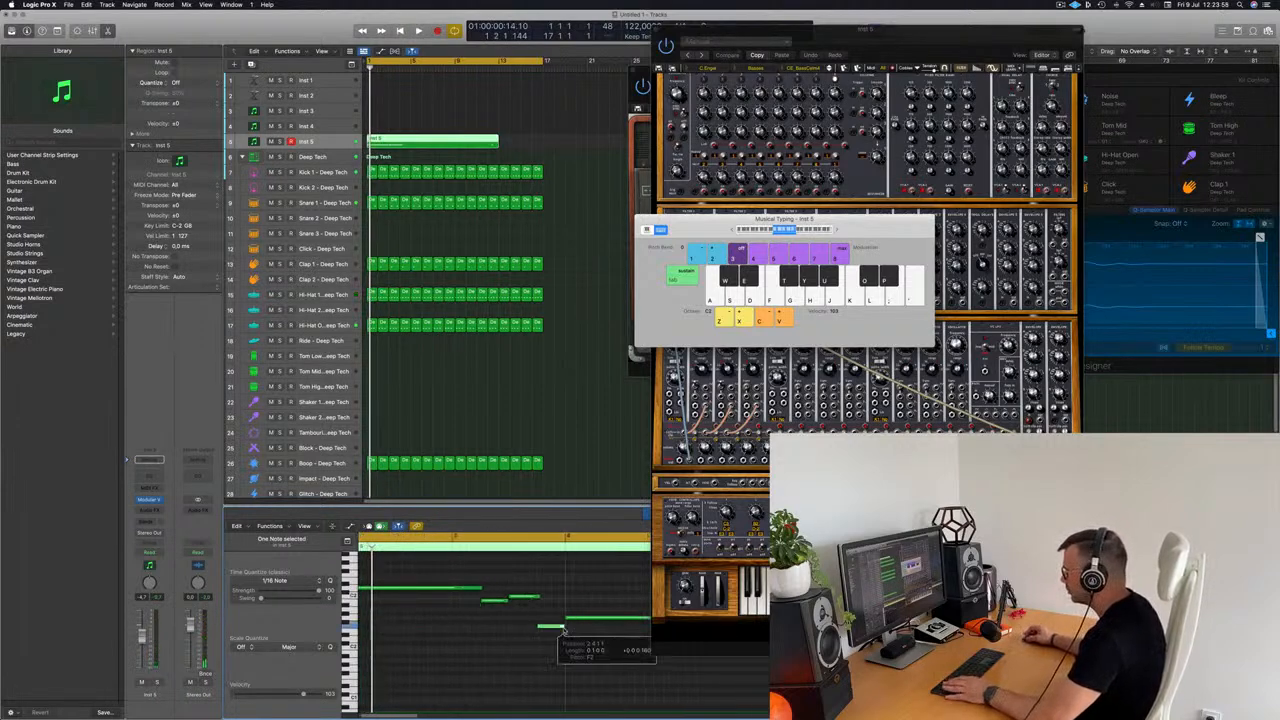
{"action": "left_click_drag", "start_coordinate": [853, 230], "coordinate": [1177, 107]}
{"action": "scroll", "coordinate": [467, 592], "scroll_direction": "left", "scroll_amount": 2}
{"action": "left_click_drag", "start_coordinate": [489, 589], "coordinate": [484, 592]}
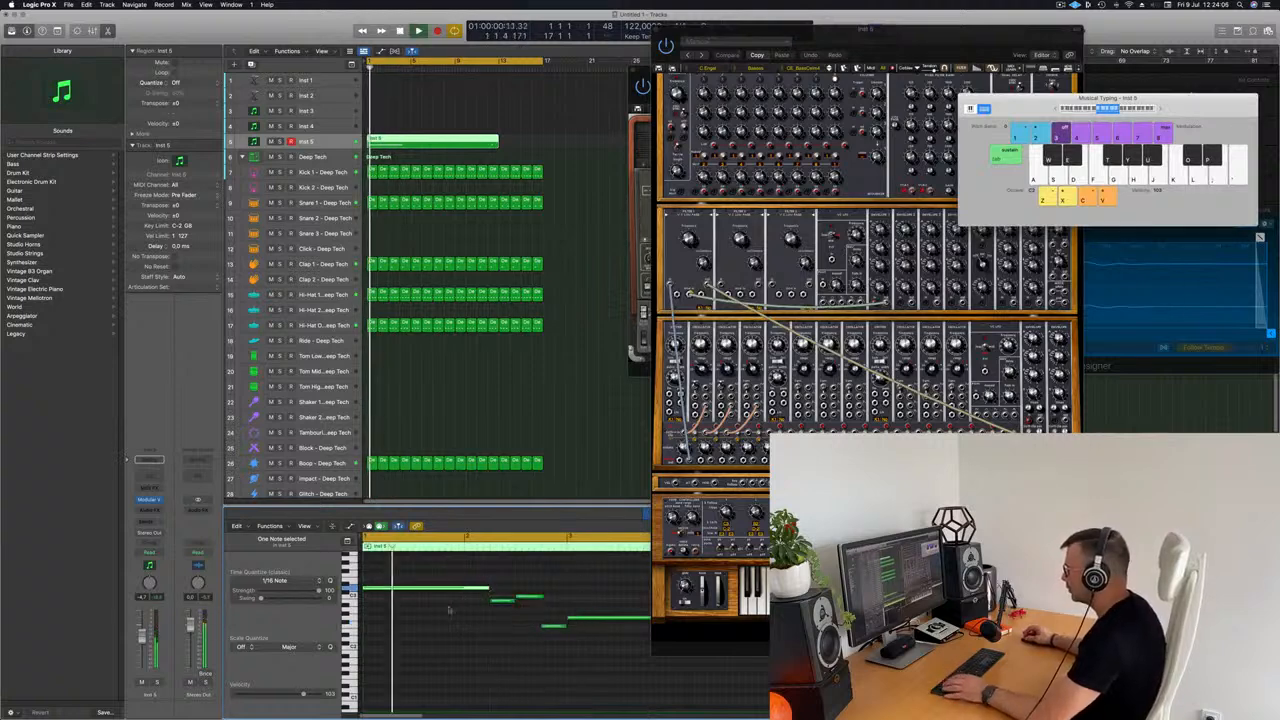
Step: Lengthen the held bass note that starts at bar 3 so it ends at bar 5
{"action": "left_click", "coordinate": [445, 641]}
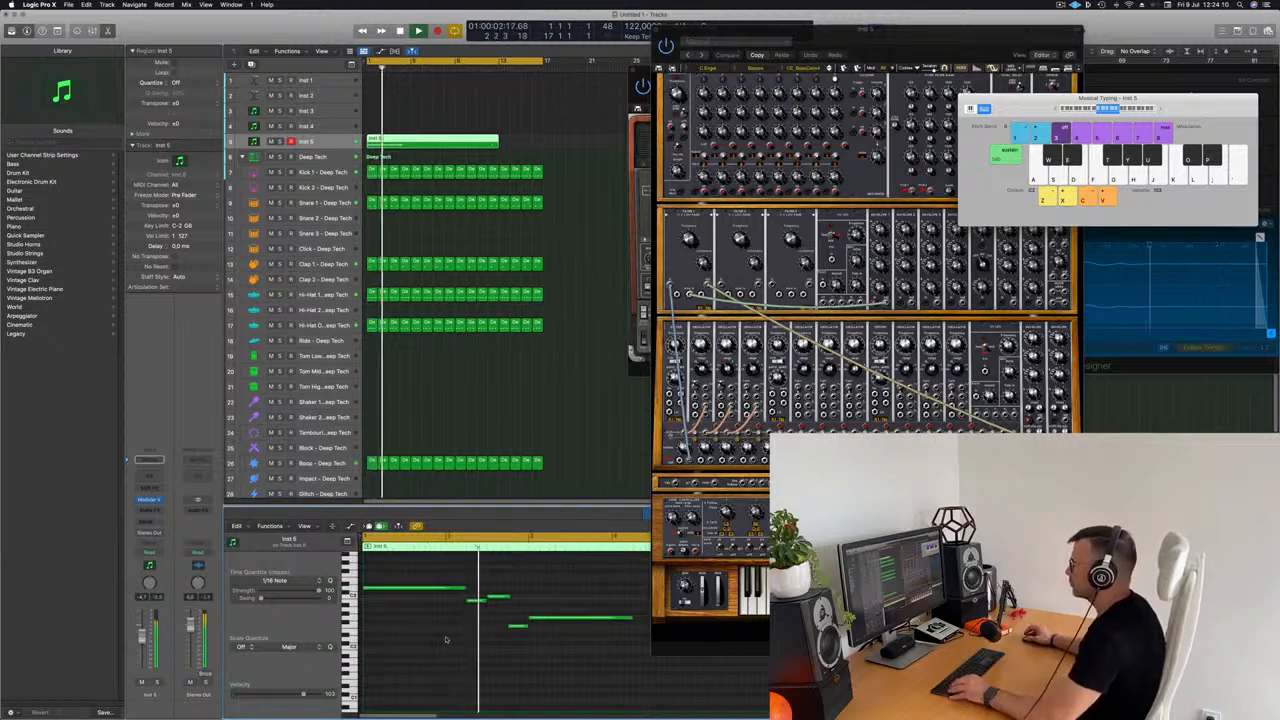
{"action": "key", "text": "super+Left"}
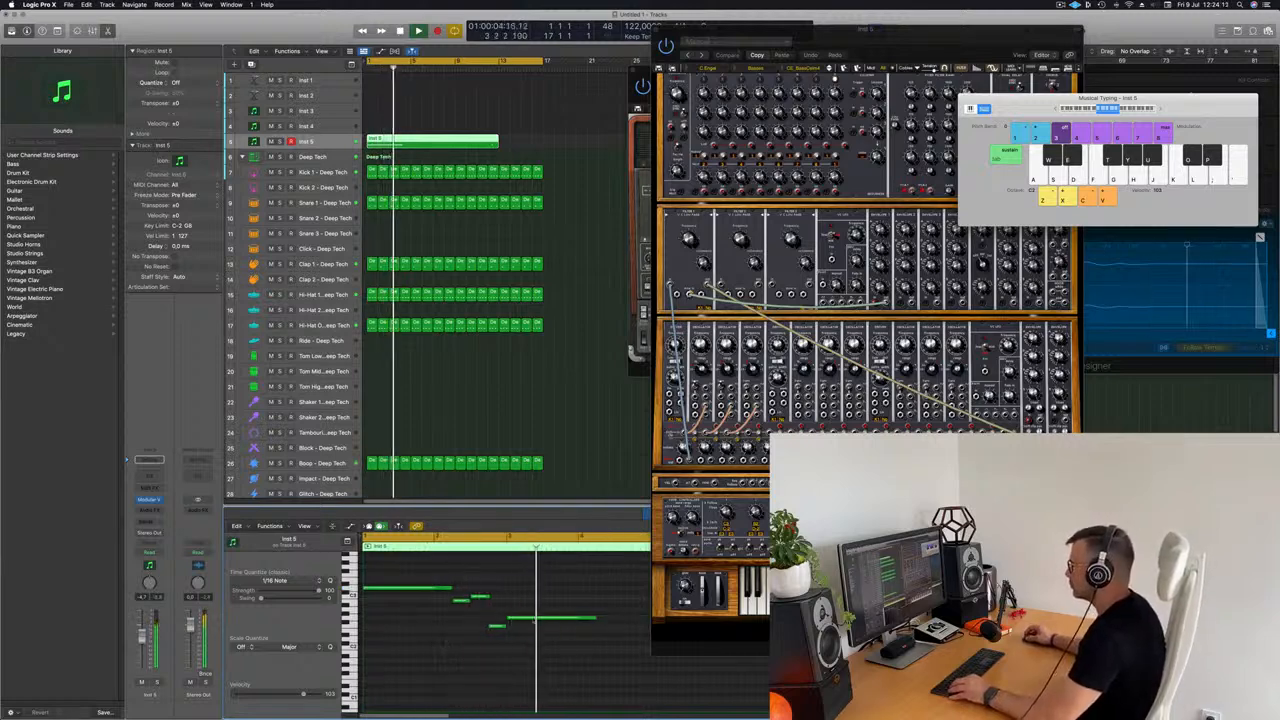
{"action": "key", "text": "super+Left"}
{"action": "key", "text": "space"}
{"action": "left_click_drag", "start_coordinate": [547, 617], "coordinate": [575, 622]}
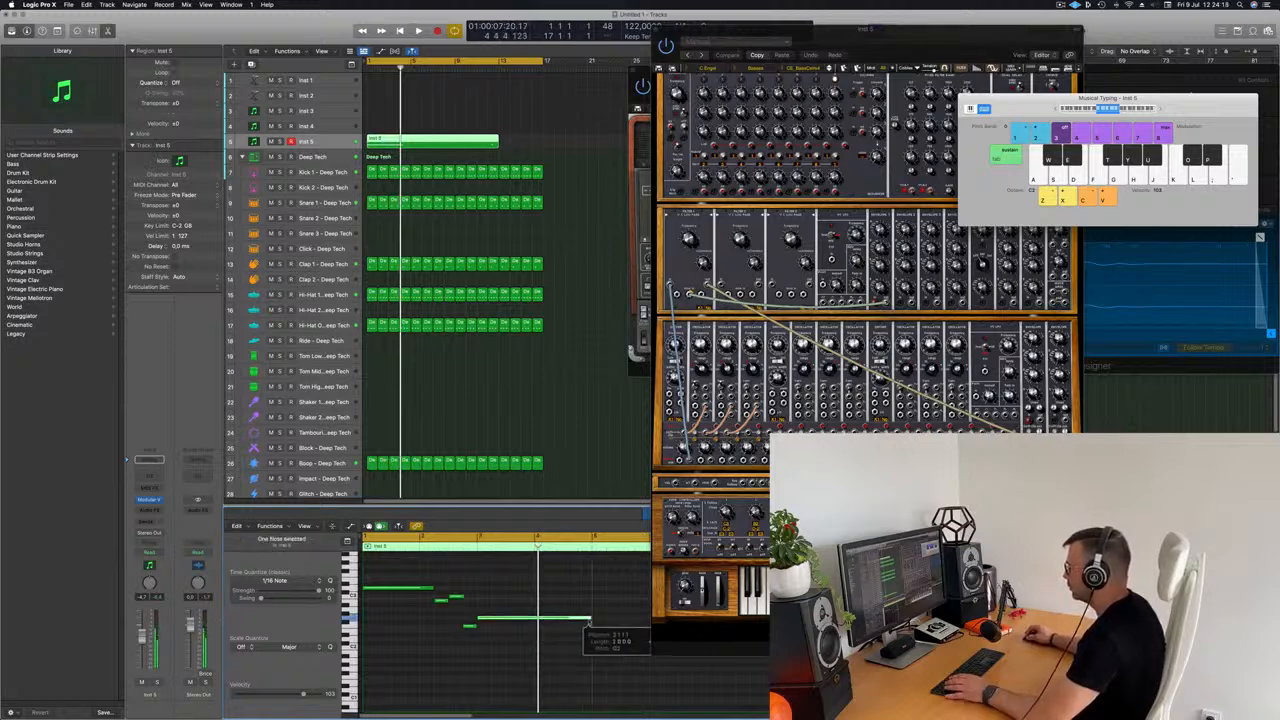
{"action": "key", "text": "space"}
Step: Trim the Inst 5 region to end at bar 5, keeping only the first four bars
{"action": "left_click", "coordinate": [531, 583]}
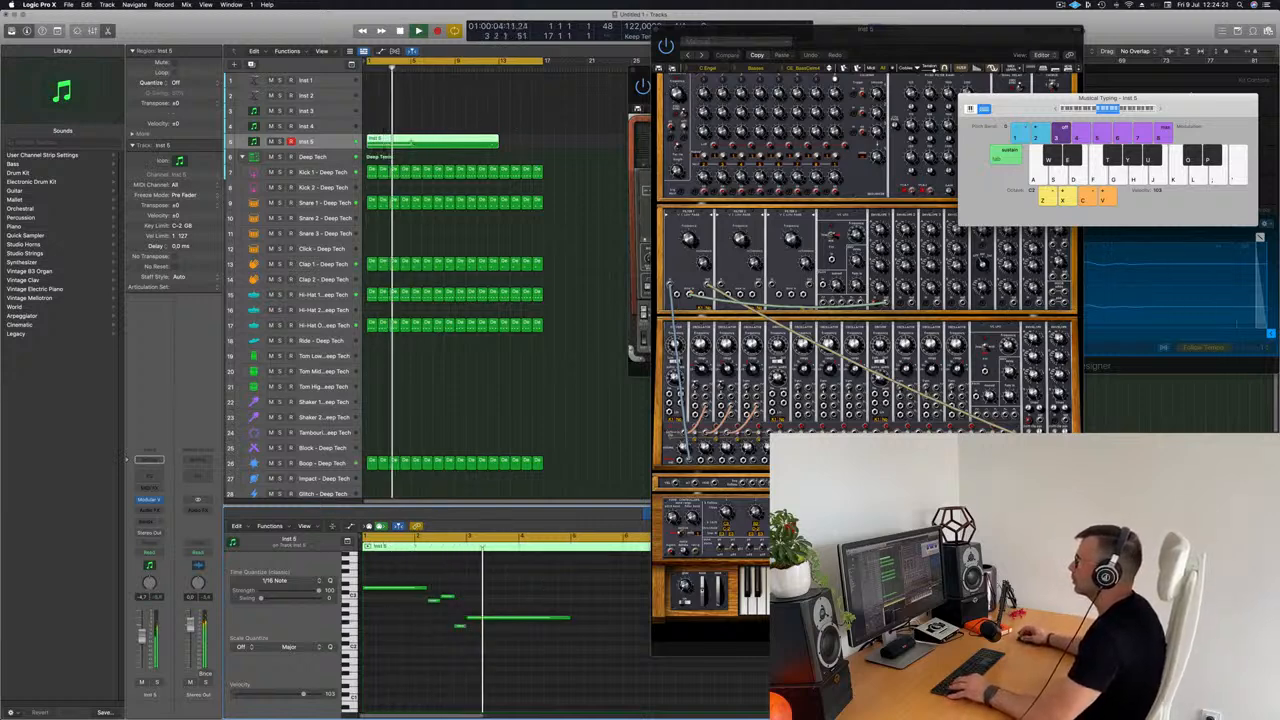
{"action": "key", "text": "r"}
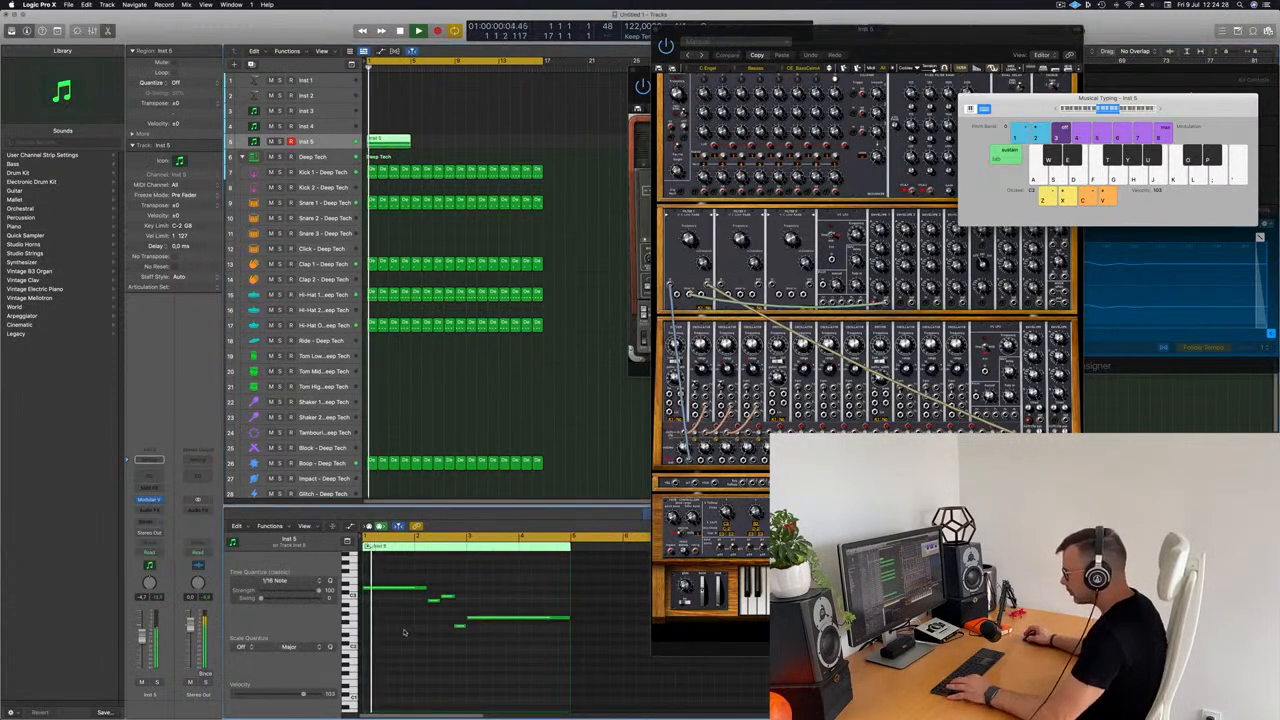
{"action": "key", "text": "super+a"}
{"action": "left_click", "coordinate": [478, 135]}
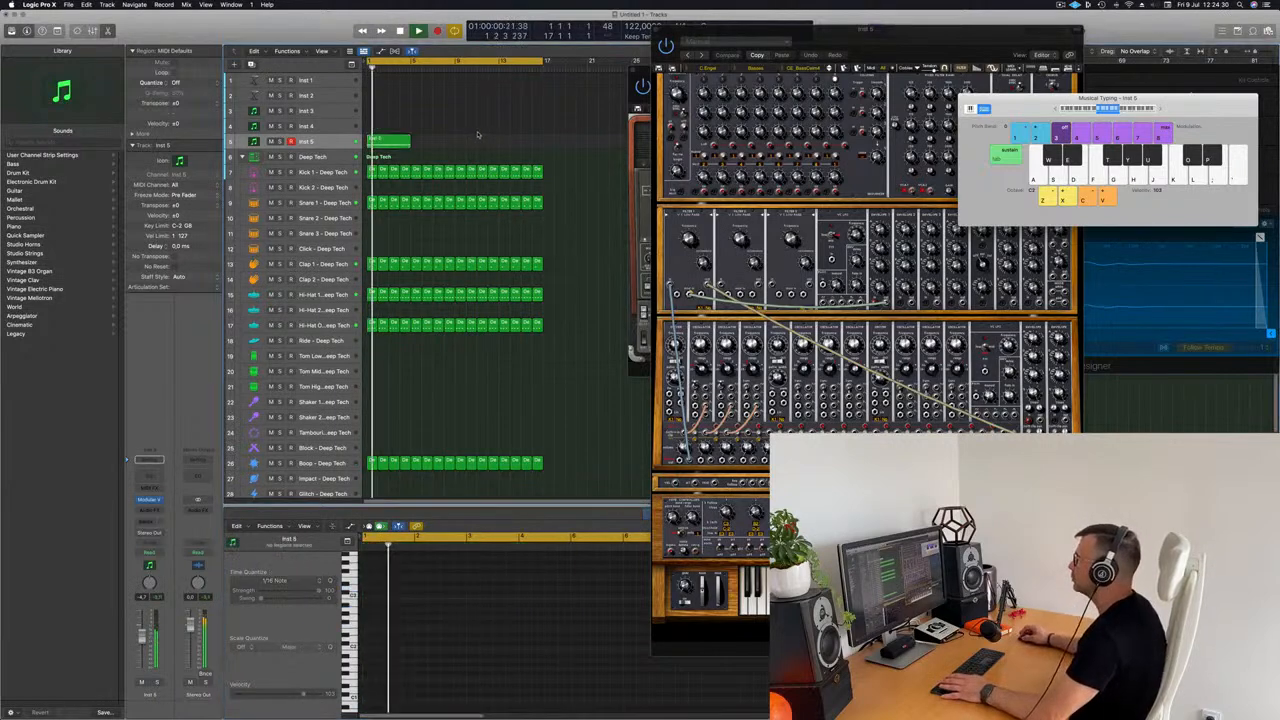
Step: Repeat the four-bar Inst 5 region three times to fill the 16-bar cycle
{"action": "left_click", "coordinate": [395, 142]}
{"action": "key", "text": "super+r"}
{"action": "key", "text": "super+r"}
{"action": "key", "text": "super+r"}
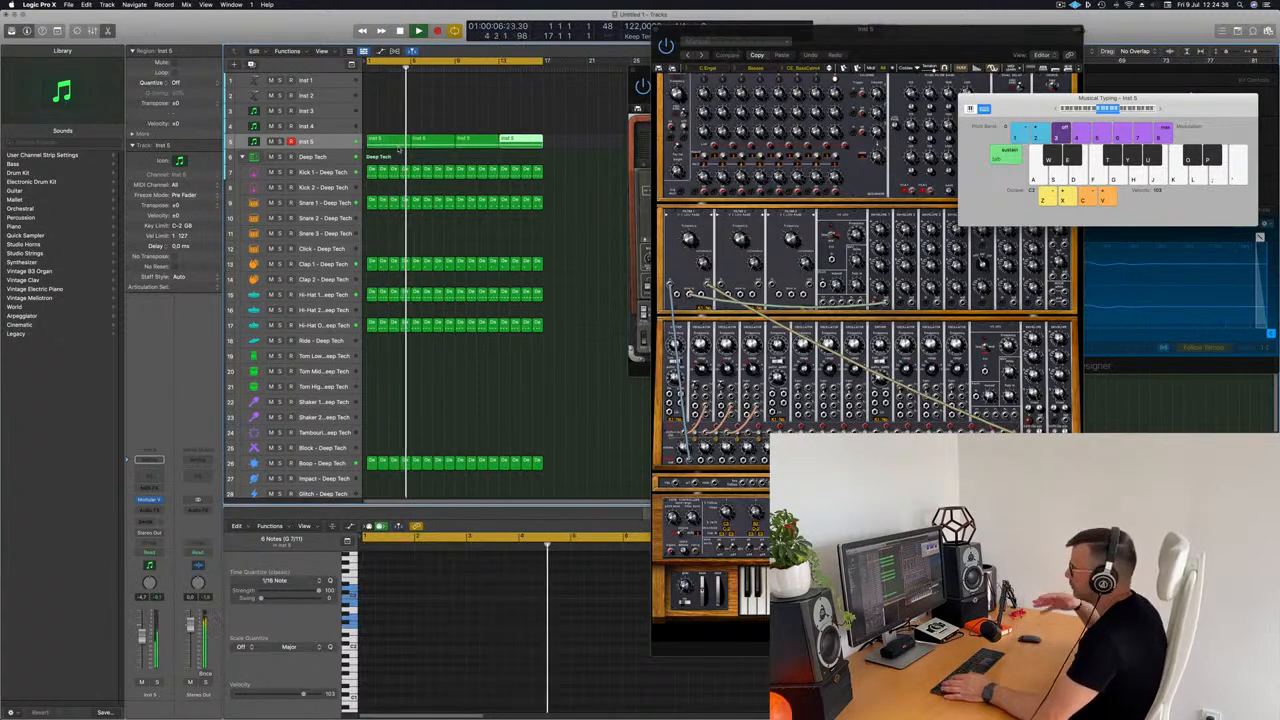
Step: Shift the synthesizer window around and restart playback to listen to the repeated bass part over the drums
{"action": "left_click_drag", "start_coordinate": [890, 37], "coordinate": [877, 40]}
{"action": "key", "text": "space"}
{"action": "key", "text": "space"}
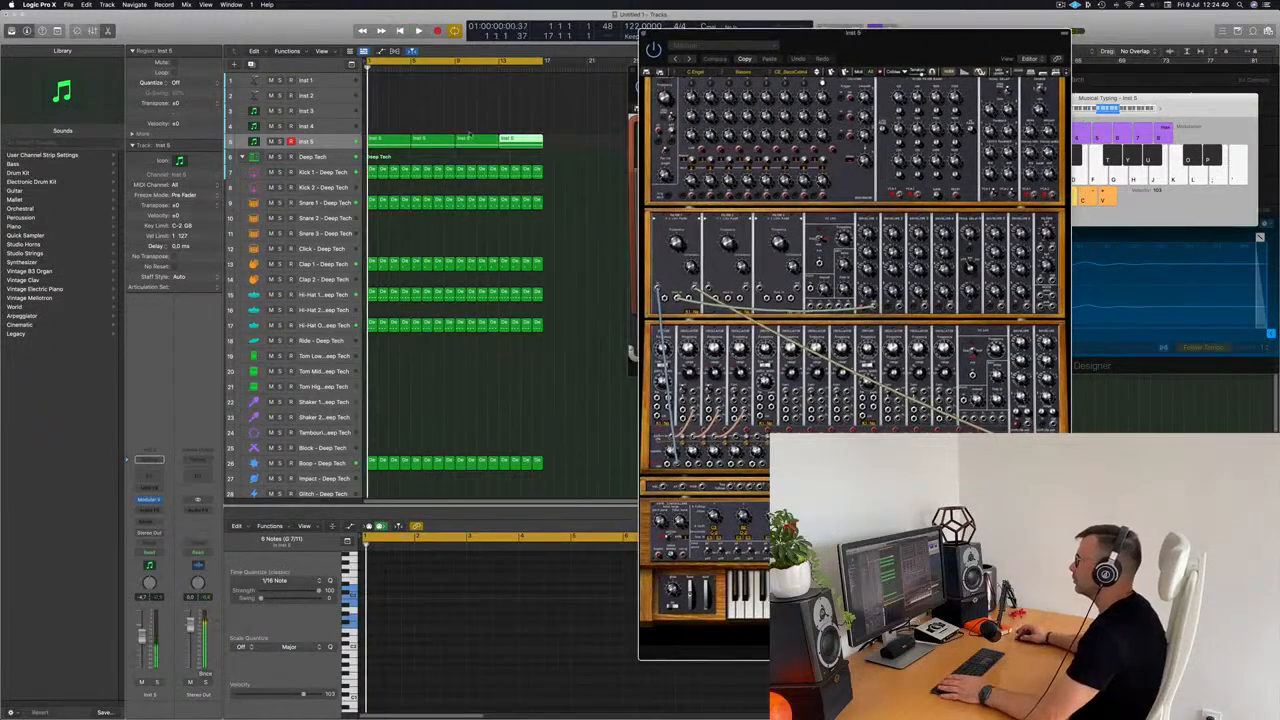
{"action": "left_click", "coordinate": [333, 144]}
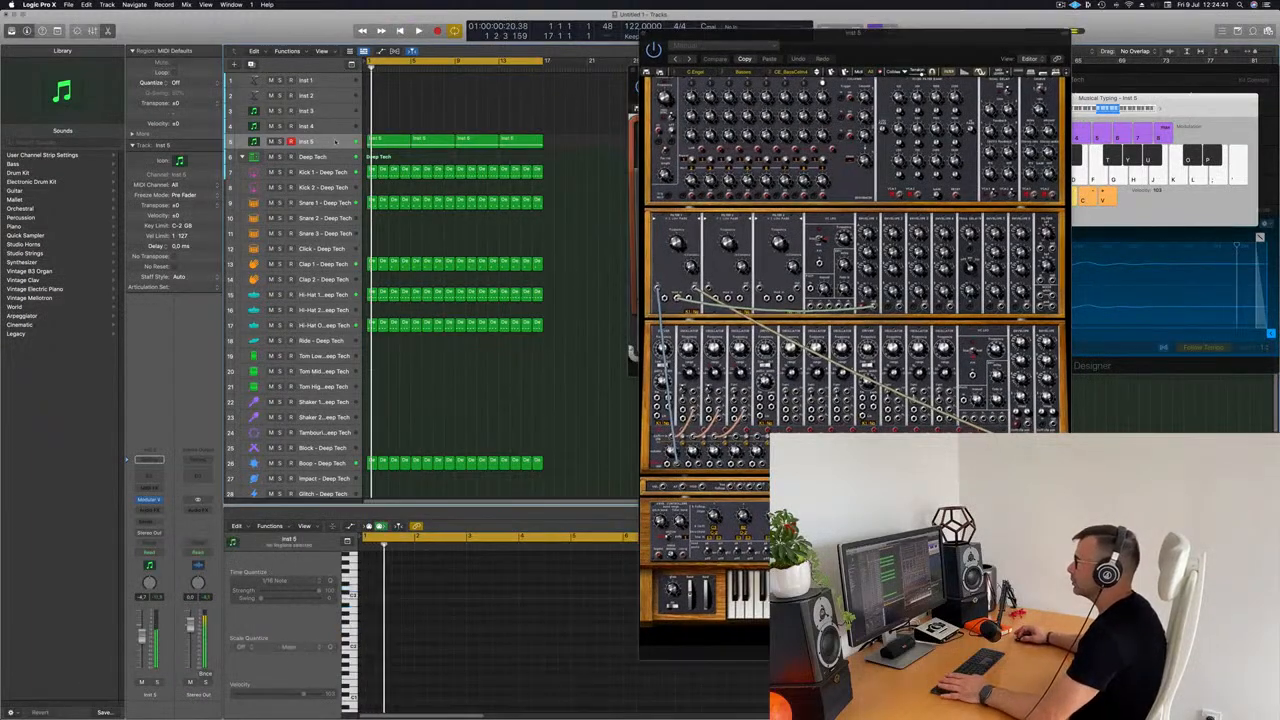
{"action": "left_click", "coordinate": [420, 118]}
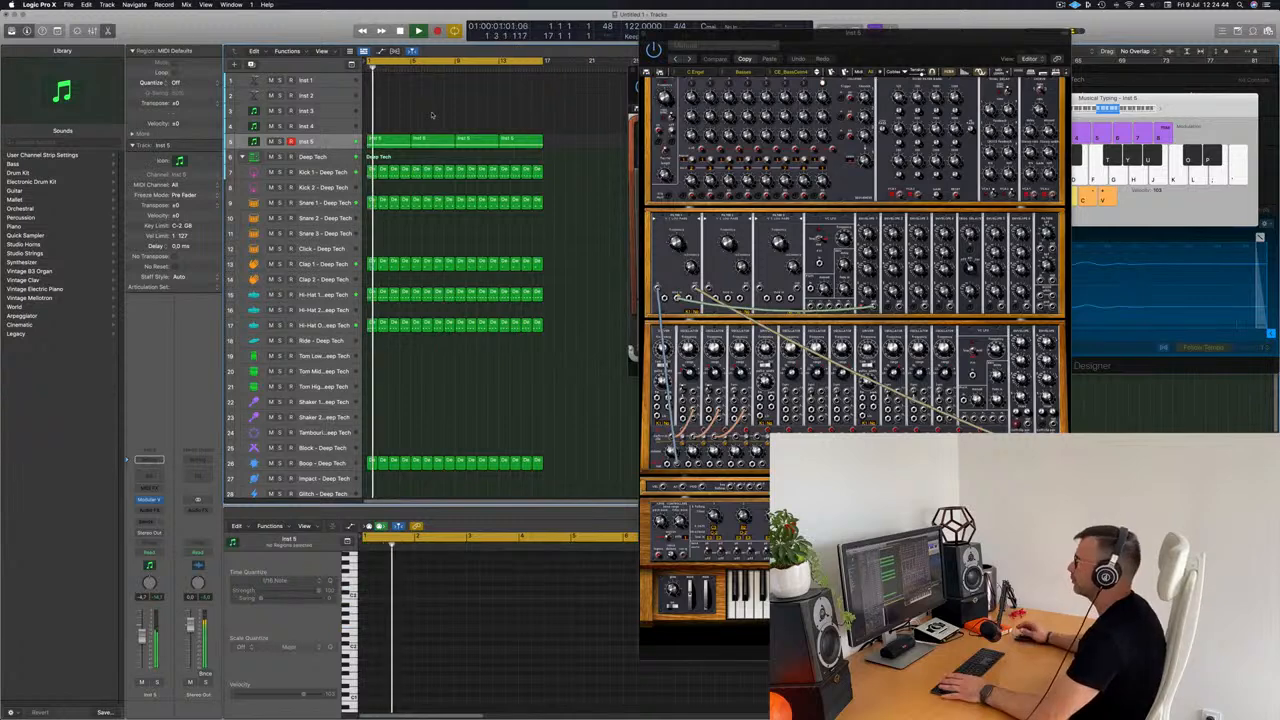
{"action": "key", "text": "space"}
{"action": "left_click_drag", "start_coordinate": [865, 44], "coordinate": [966, 39]}
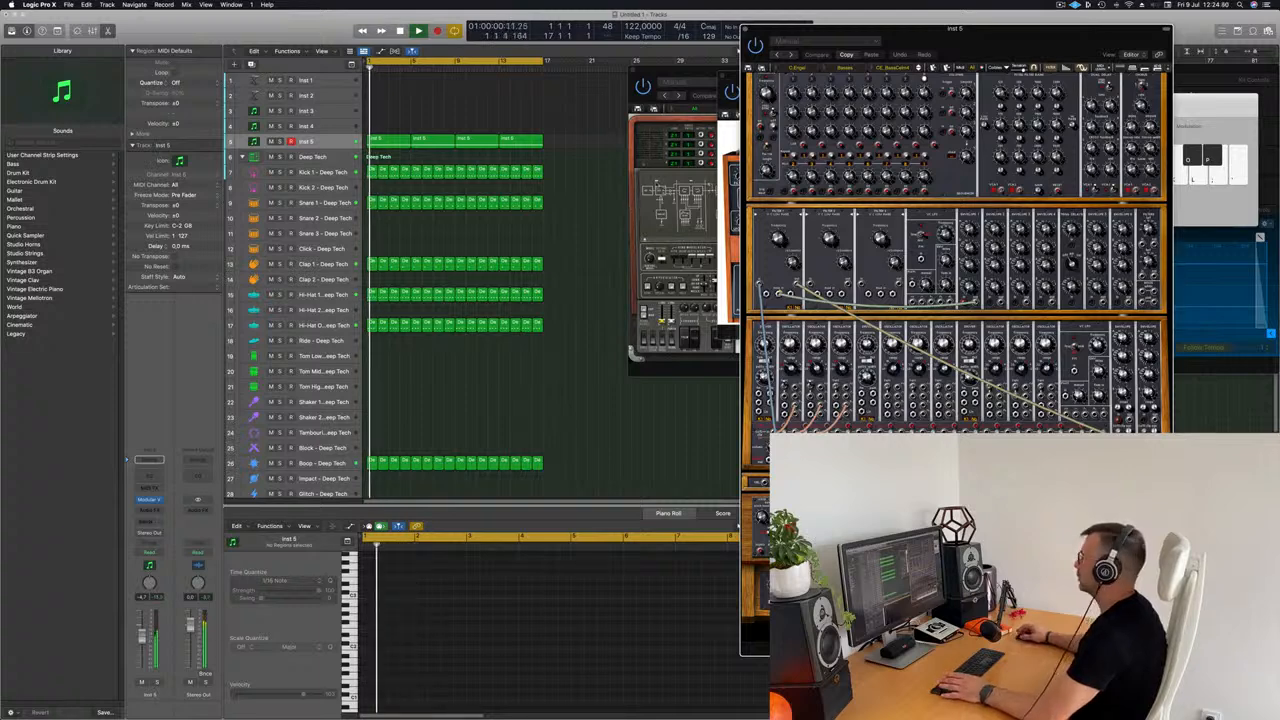
{"action": "left_click_drag", "start_coordinate": [961, 37], "coordinate": [877, 51]}
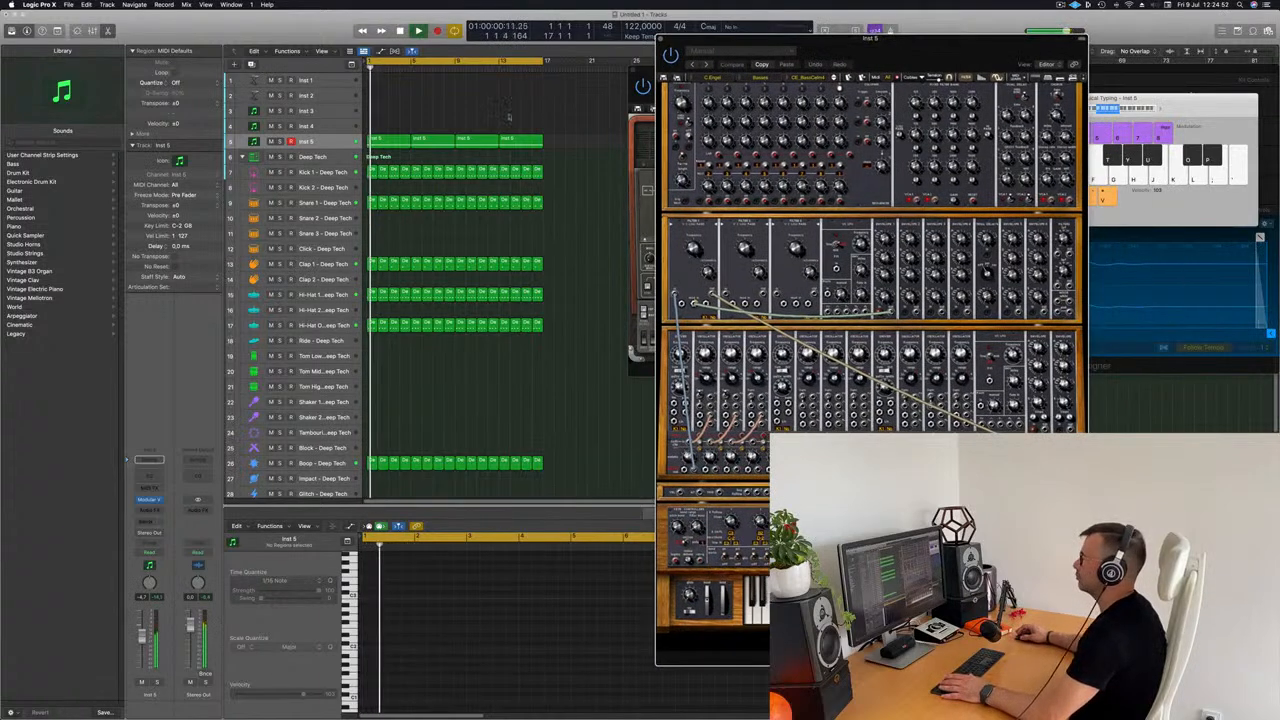
Step: Select all regions on the Inst 5 track and enlarge the track's height
{"action": "left_click", "coordinate": [335, 144]}
{"action": "left_click_drag", "start_coordinate": [330, 149], "coordinate": [339, 219]}
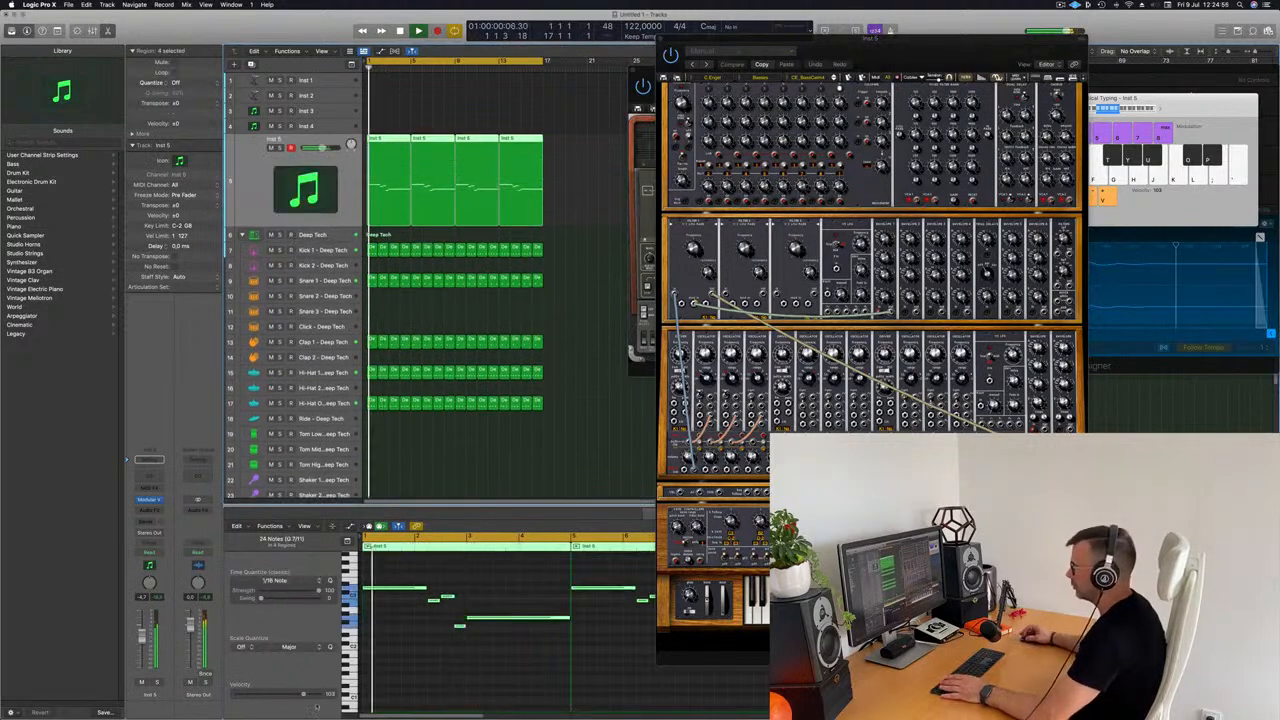
Step: Move the first bass note in the Inst 5 region to position 1 1 1 1 and check it in playback
{"action": "left_click", "coordinate": [394, 651]}
{"action": "key", "text": "super+Right"}
{"action": "key", "text": "super+Right"}
{"action": "key", "text": "super+Right"}
{"action": "key", "text": "super+Right"}
{"action": "key", "text": "super+Right"}
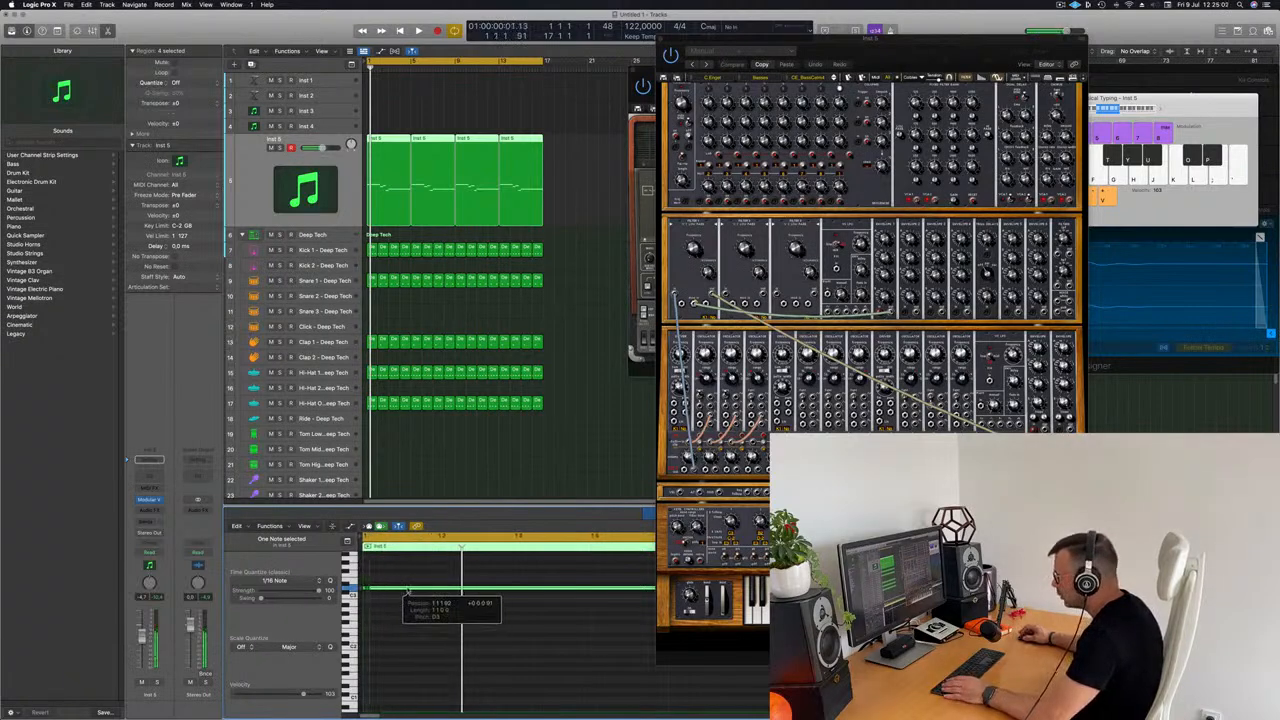
{"action": "left_click_drag", "start_coordinate": [408, 592], "coordinate": [409, 592]}
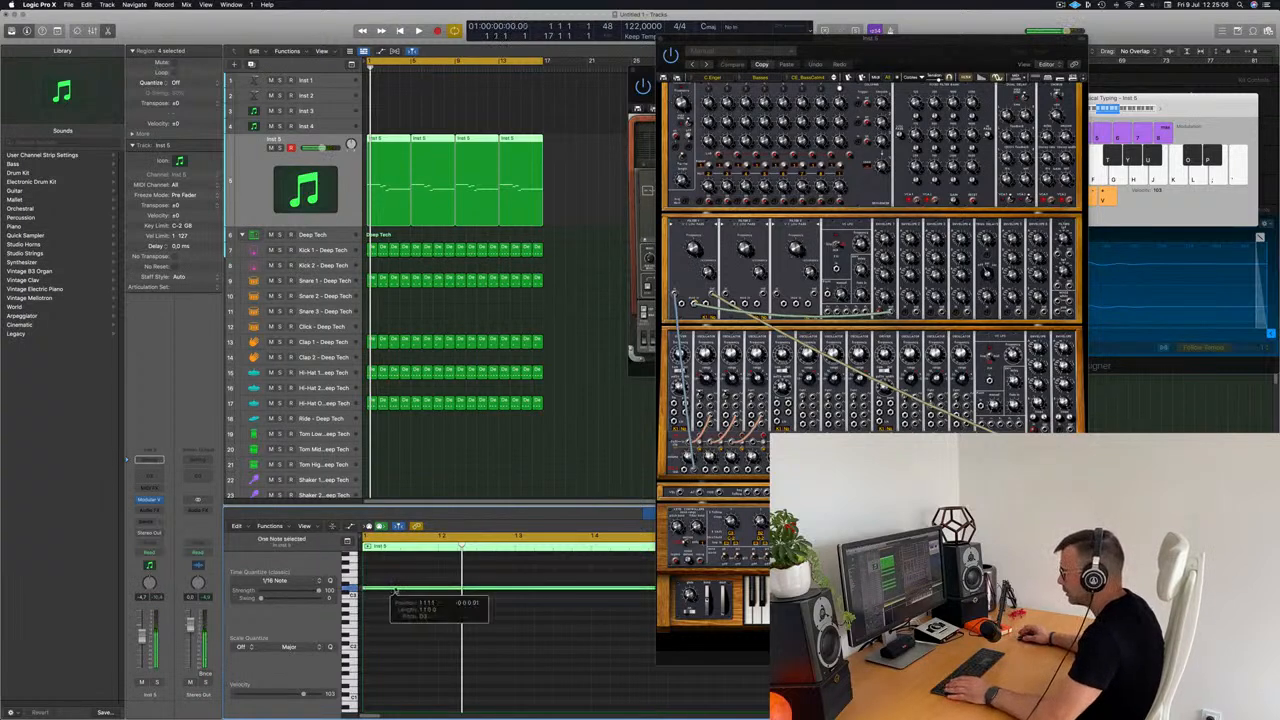
{"action": "key", "text": "super+Left"}
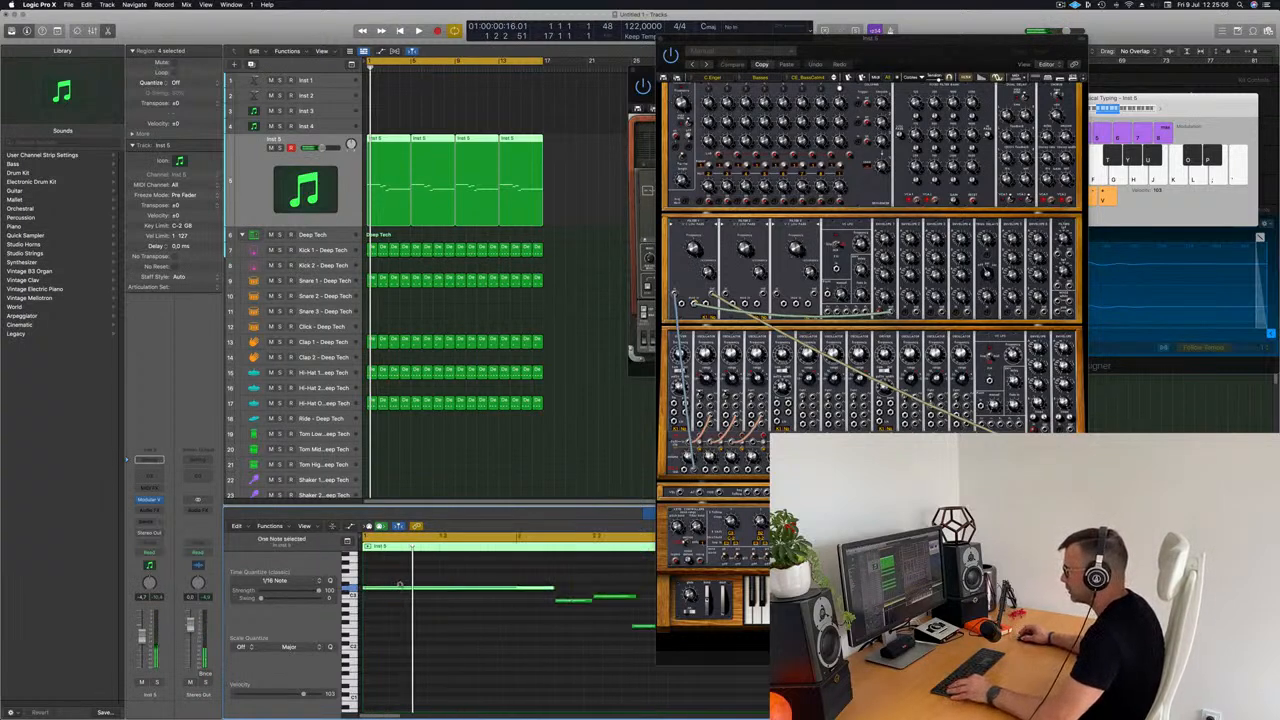
{"action": "key", "text": "space"}
{"action": "key", "text": "space"}
Step: Delete the three repeated Inst 5 regions, keeping only the first four-bar region
{"action": "left_click_drag", "start_coordinate": [582, 132], "coordinate": [436, 150]}
{"action": "key", "text": "Delete"}
{"action": "left_click", "coordinate": [389, 157]}
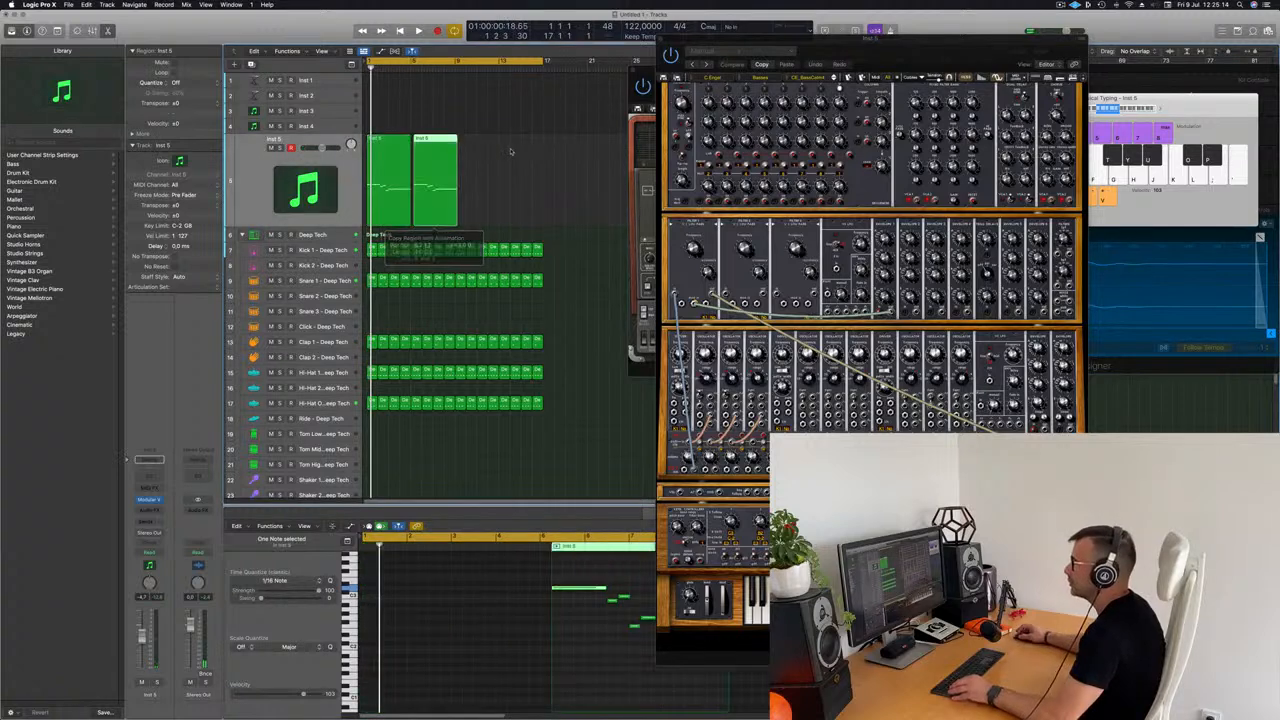
{"action": "key", "text": "super+z"}
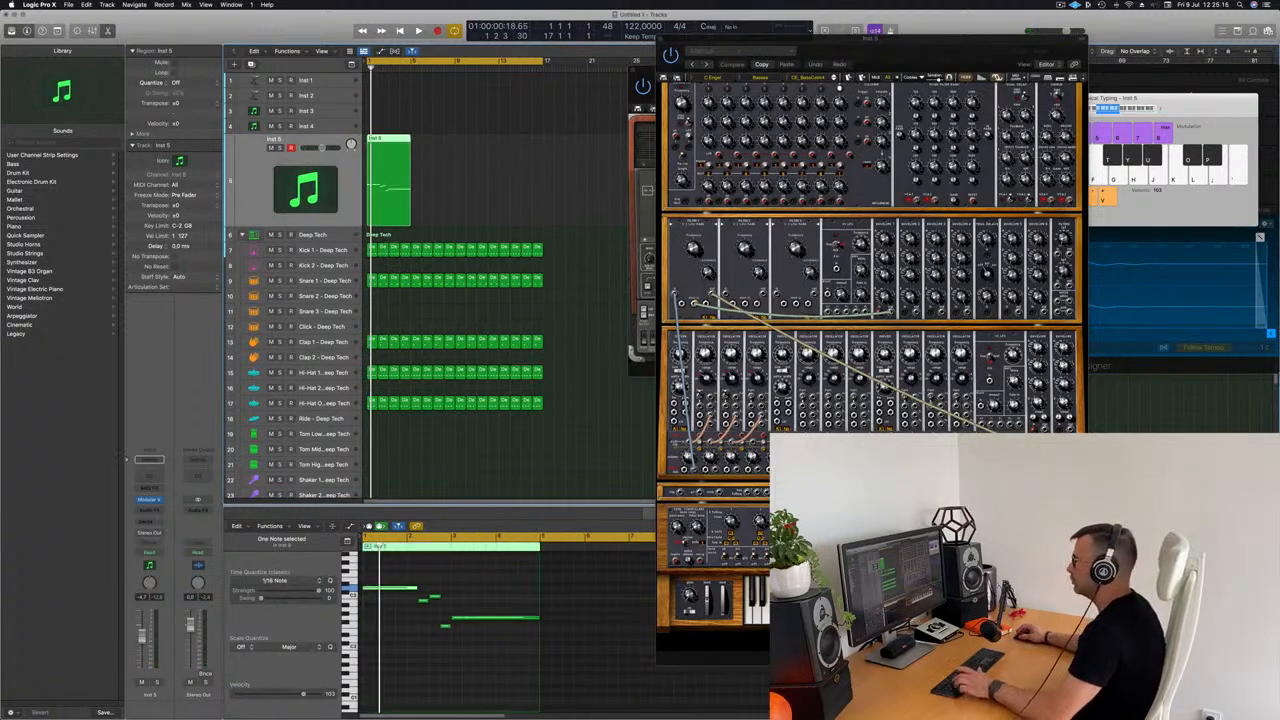
{"action": "key", "text": "alt+r"}
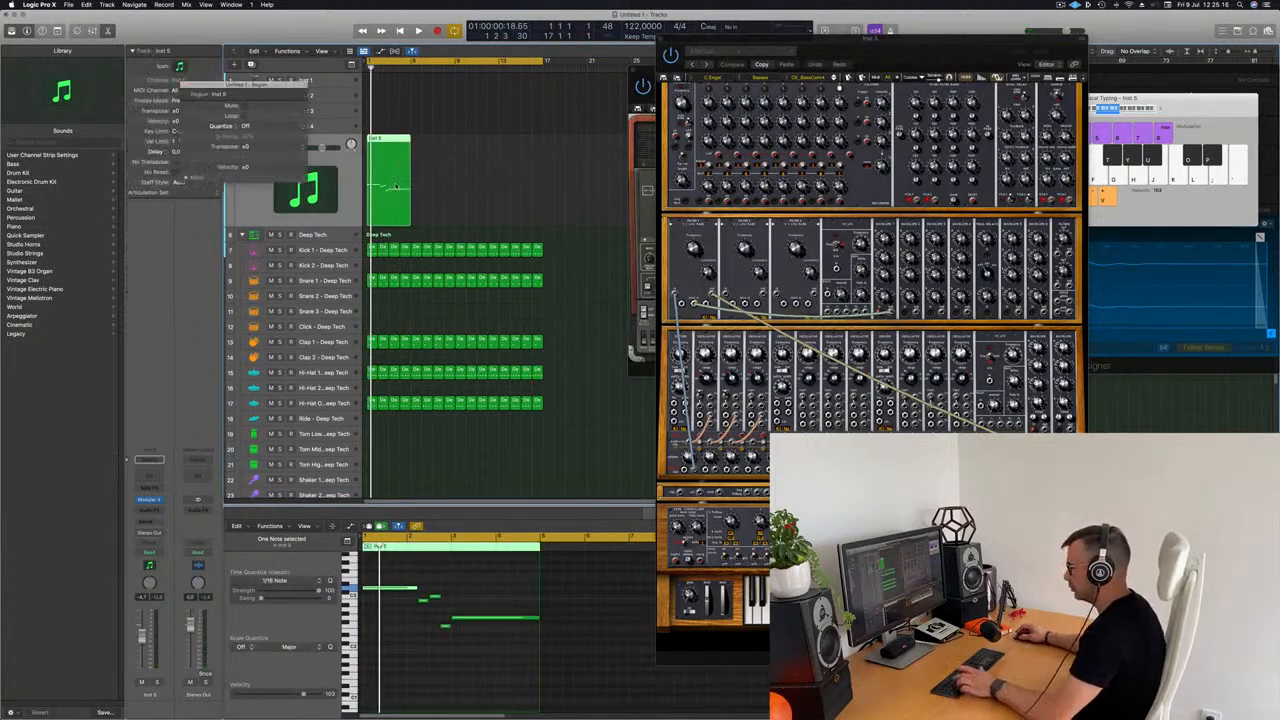
{"action": "key", "text": "alt+r"}
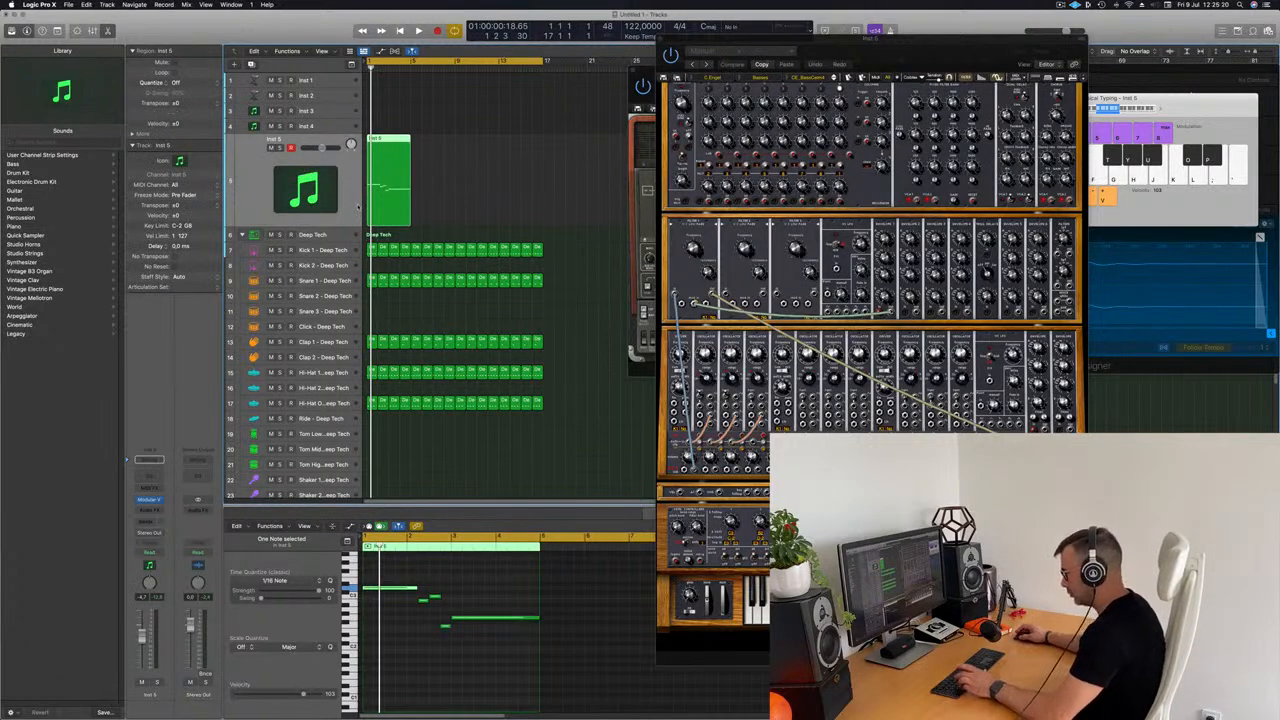
Step: Repeat the corrected four-bar Inst 5 region three times to fill the 16-bar cycle and restart playback
{"action": "key", "text": "super+r"}
{"action": "key", "text": "super+r"}
{"action": "key", "text": "super+r"}
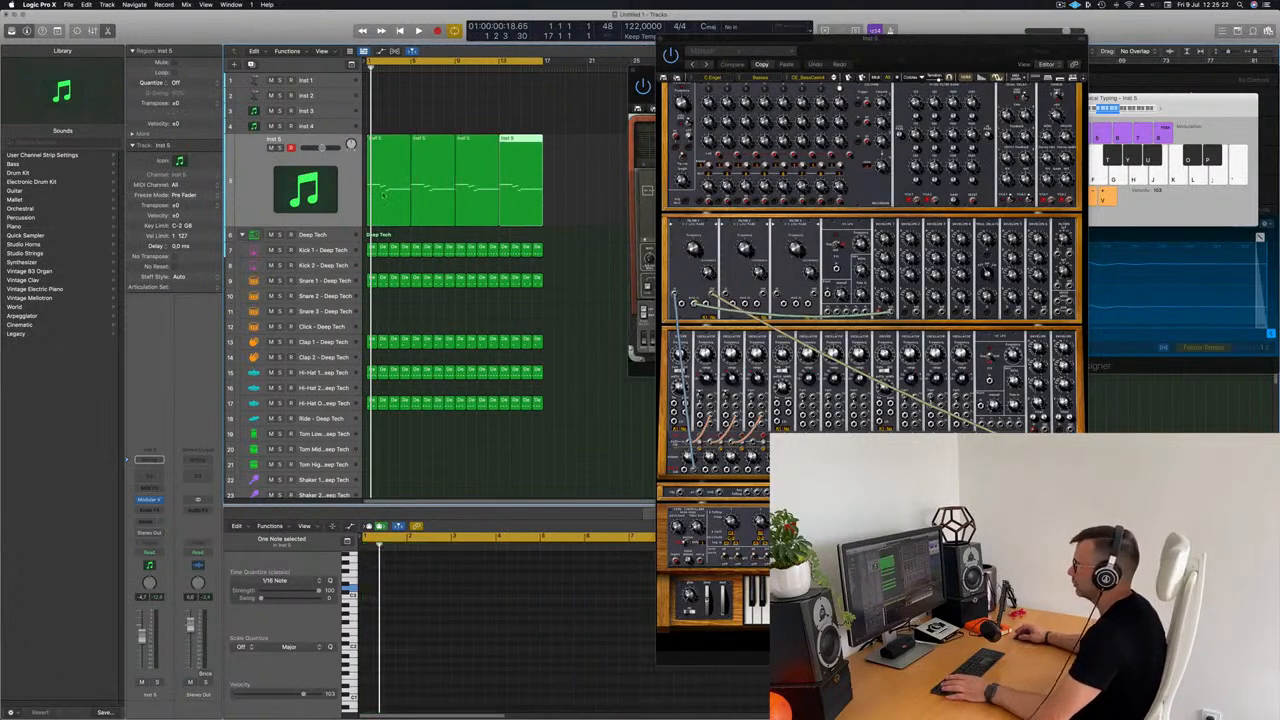
{"action": "key", "text": "space"}
{"action": "key", "text": "space"}
Step: Rename the Inst 5 track as Bass 1
{"action": "left_click", "coordinate": [279, 140]}
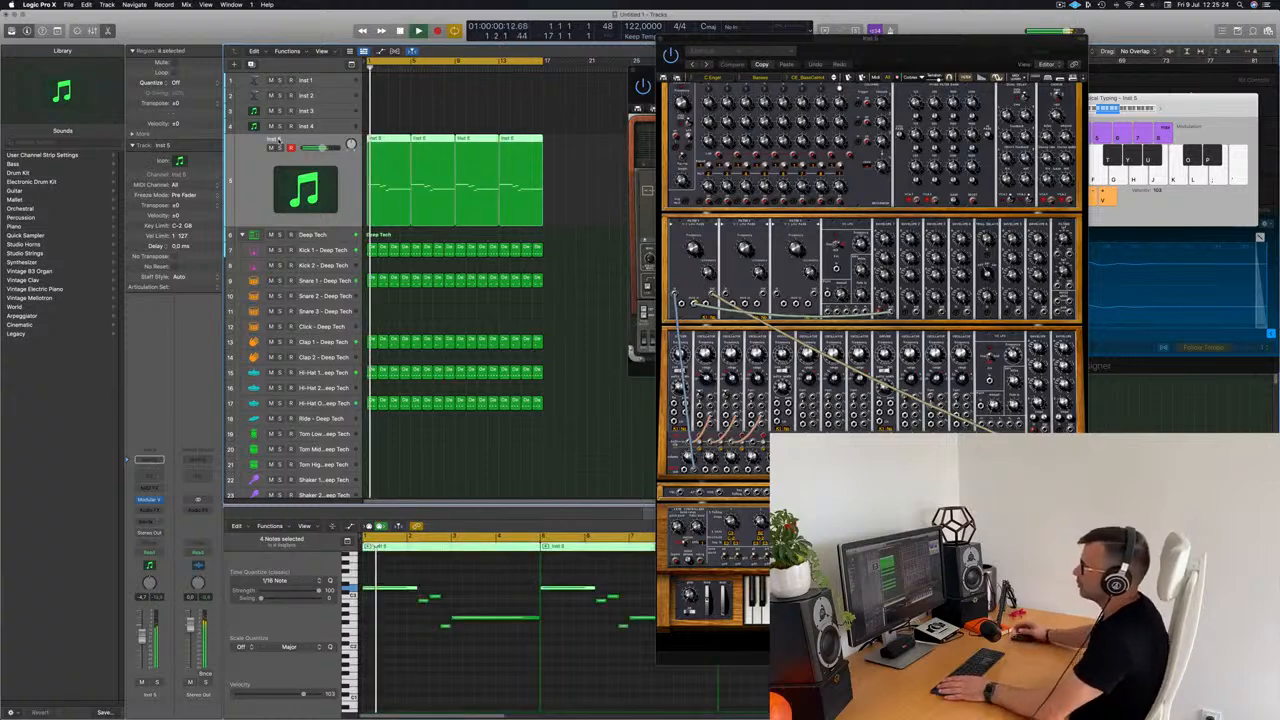
{"action": "double_click", "coordinate": [278, 139]}
{"action": "type", "text": "Bass 1"}
{"action": "key", "text": "Return"}
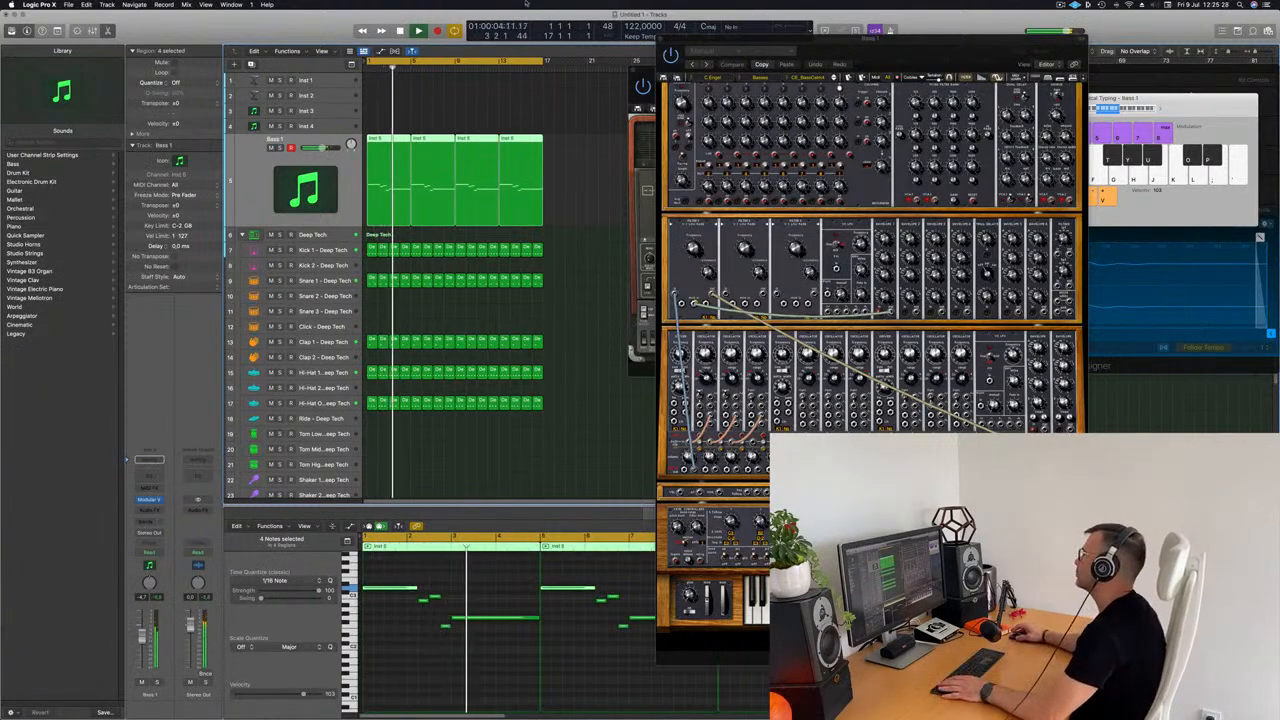
Step: Load the first preset of the Basses category from the All bank in the Modular V synthesizer
{"action": "left_click_drag", "start_coordinate": [910, 57], "coordinate": [722, 61]}
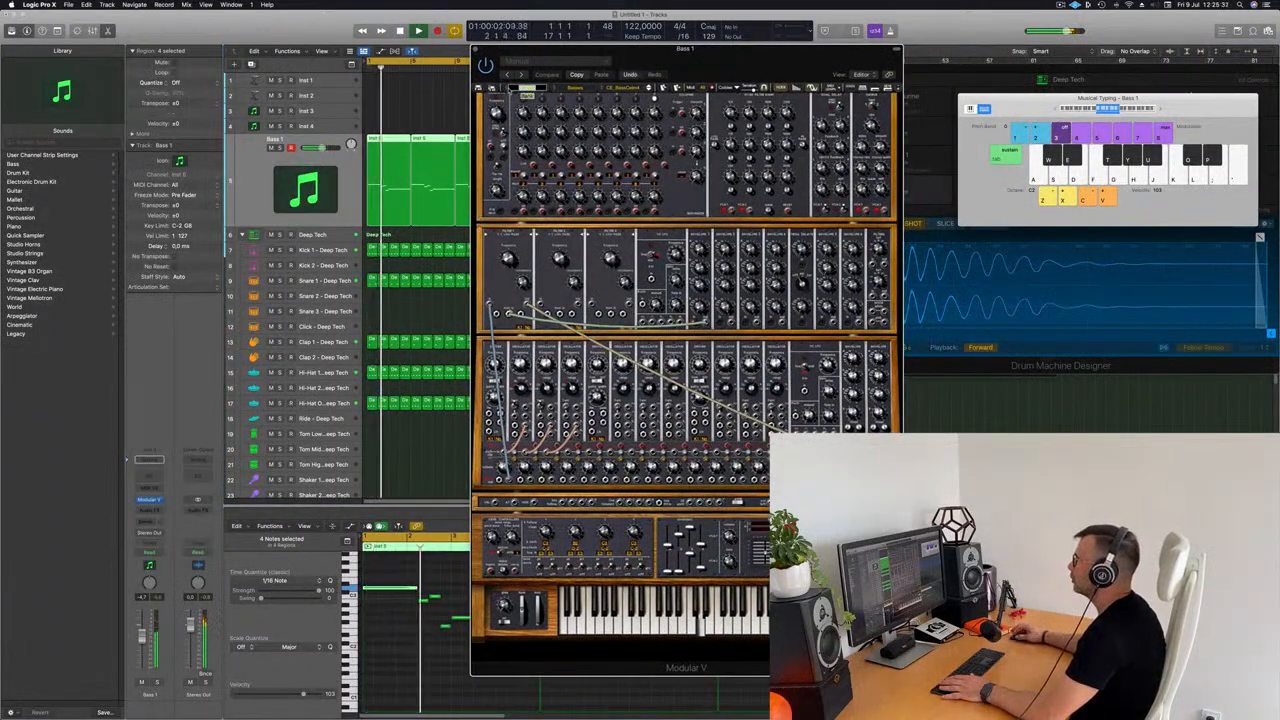
{"action": "left_click", "coordinate": [512, 88]}
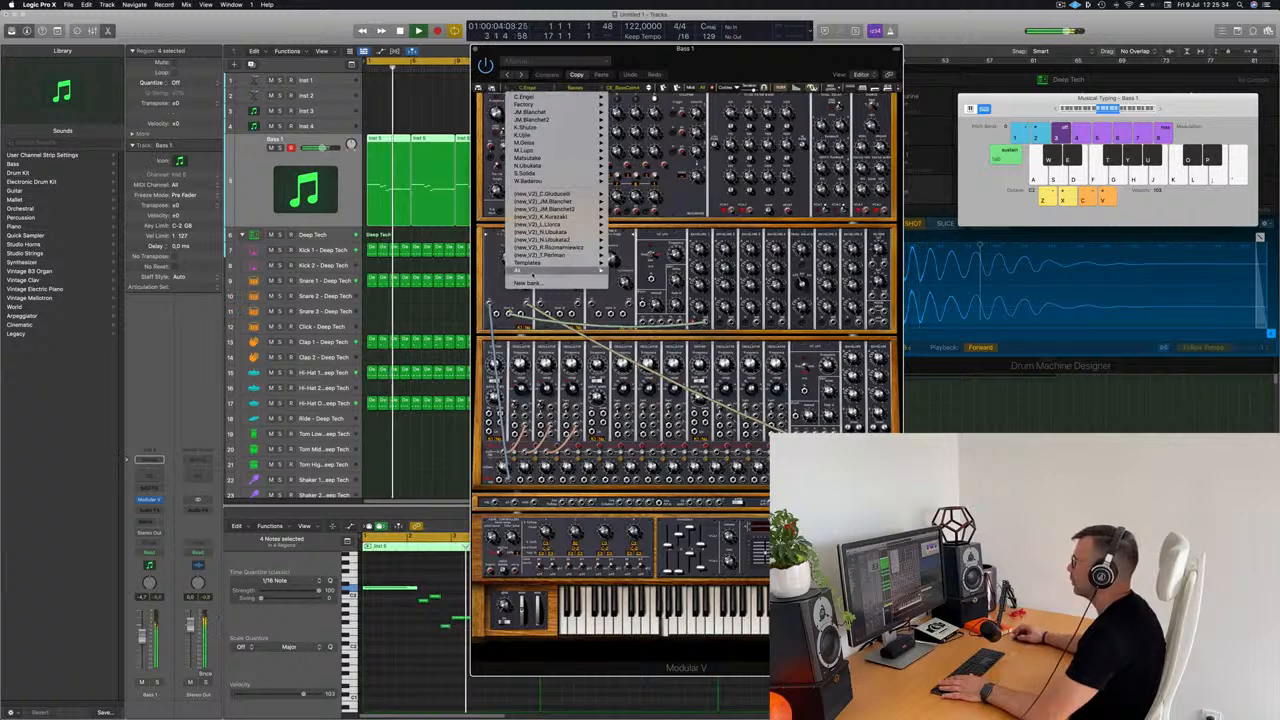
{"action": "mouse_move", "coordinate": [531, 271]}
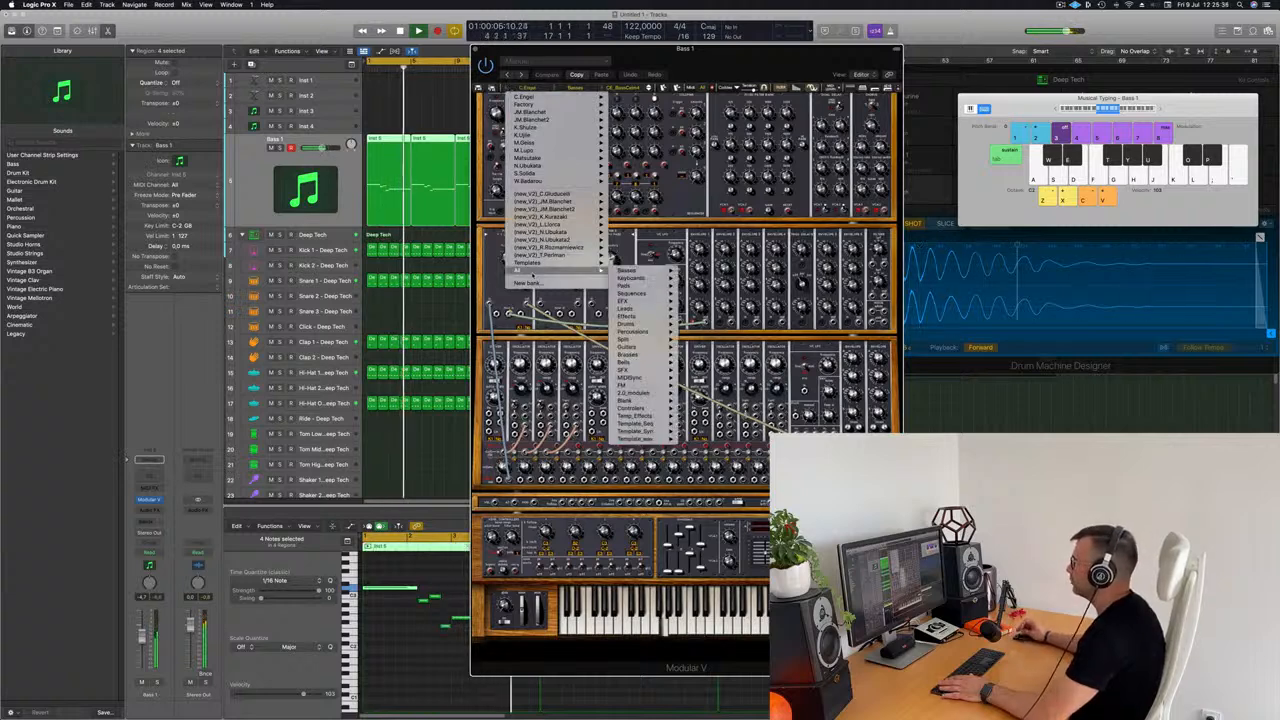
{"action": "mouse_move", "coordinate": [630, 275]}
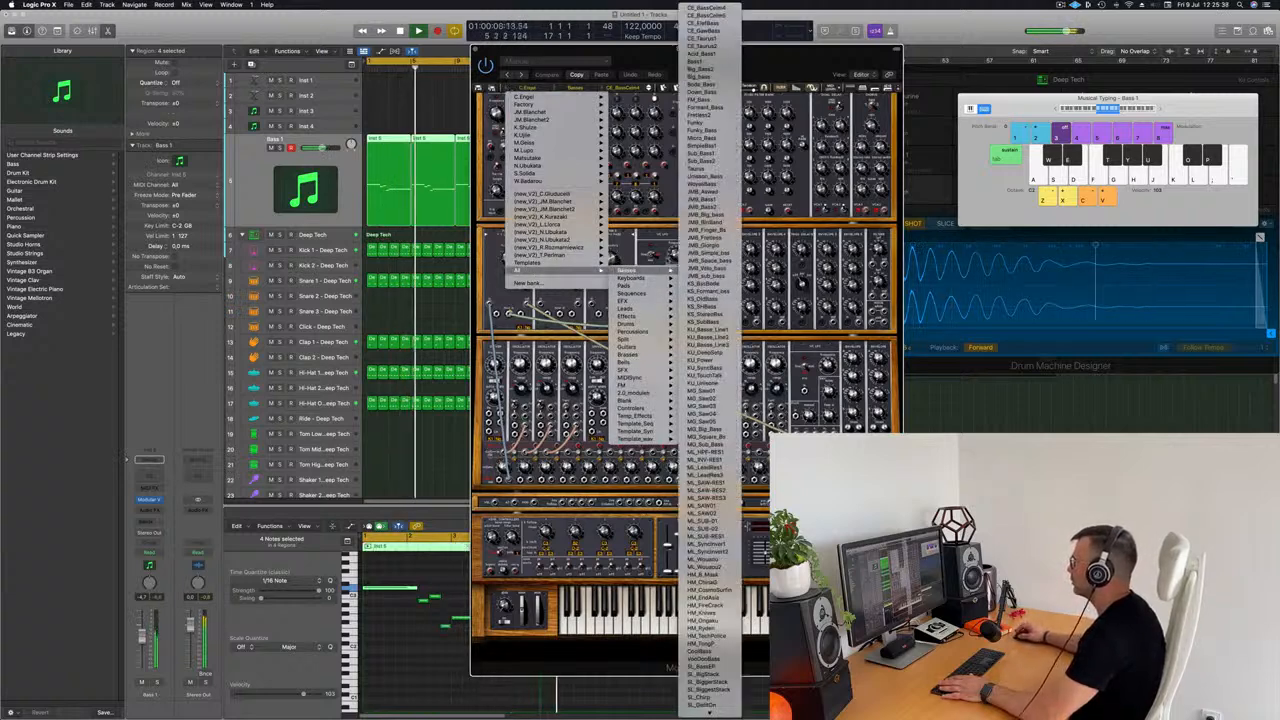
{"action": "left_click", "coordinate": [706, 8]}
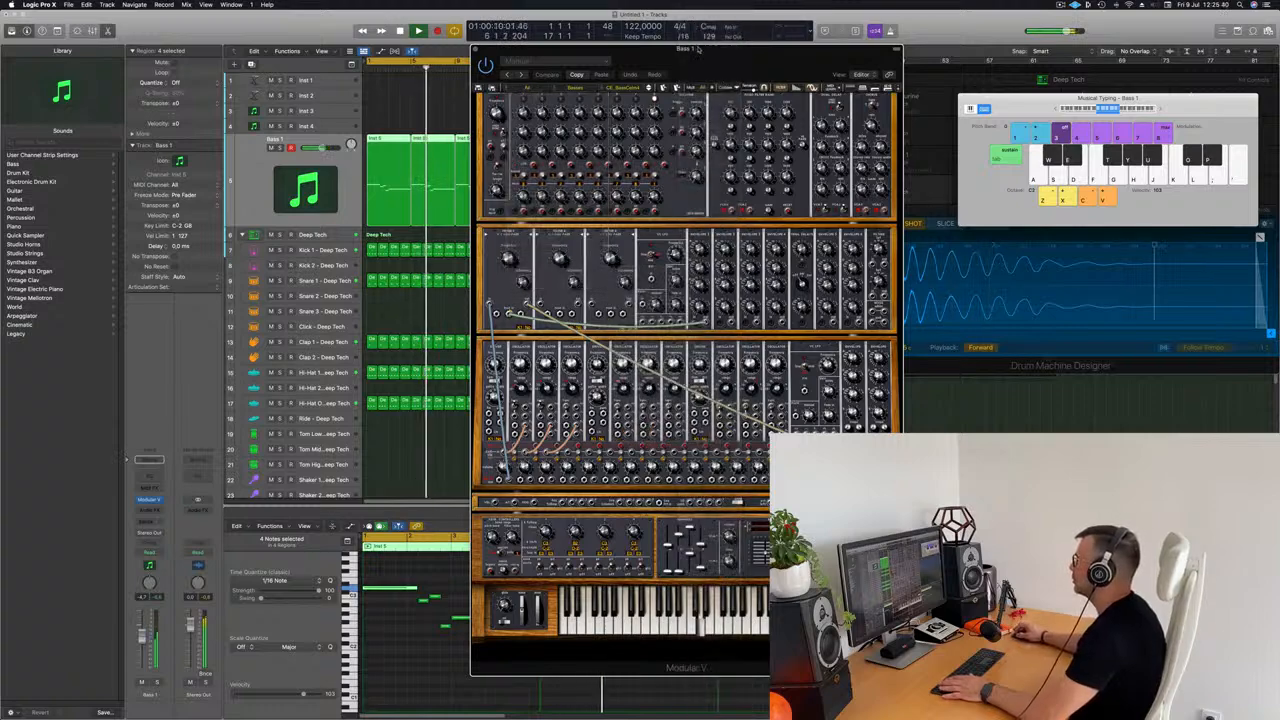
Step: Audition the Modular V bass presets one after another over the drums, from the CE presets through the Fretless and Funky sounds
{"action": "mouse_move", "coordinate": [697, 47]}
{"action": "left_mouse_down"}
{"action": "mouse_move", "coordinate": [877, 47]}
{"action": "mouse_move", "coordinate": [719, 37]}
{"action": "left_mouse_up"}
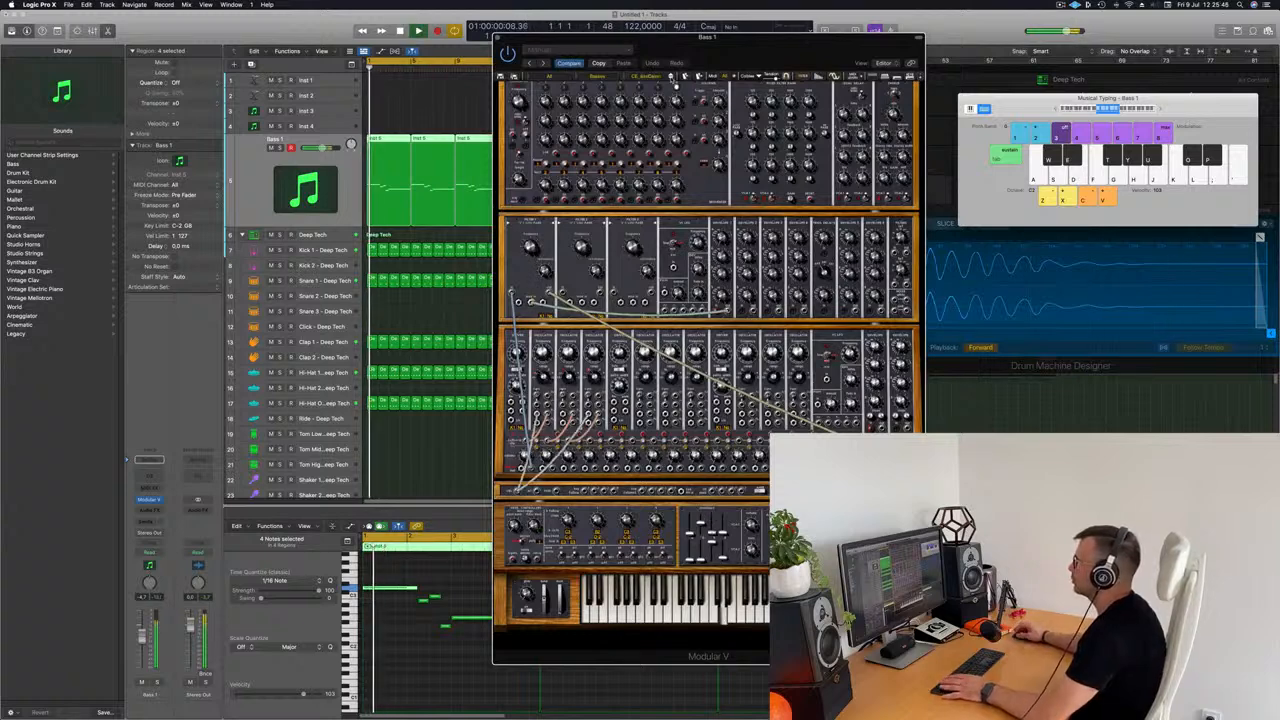
{"action": "left_click_drag", "start_coordinate": [673, 81], "coordinate": [710, 97]}
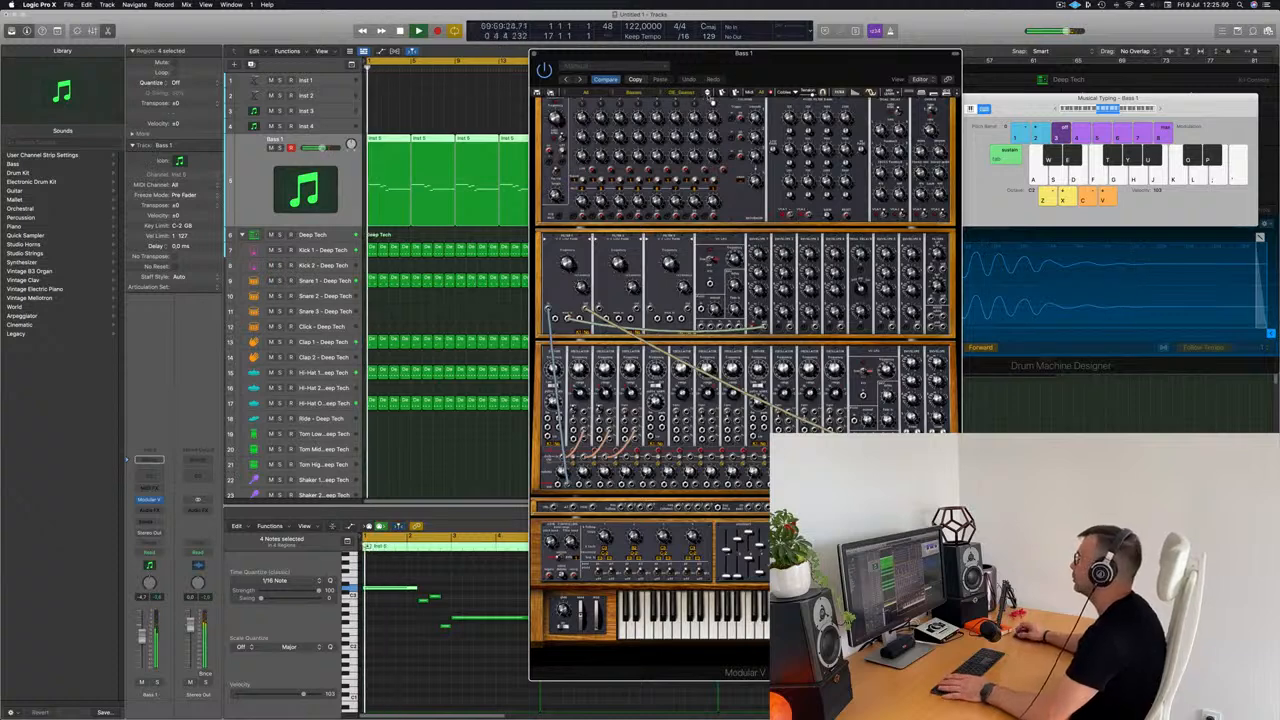
{"action": "mouse_move", "coordinate": [763, 61]}
{"action": "left_mouse_down"}
{"action": "mouse_move", "coordinate": [682, 68]}
{"action": "mouse_move", "coordinate": [738, 50]}
{"action": "mouse_move", "coordinate": [758, 69]}
{"action": "left_mouse_up"}
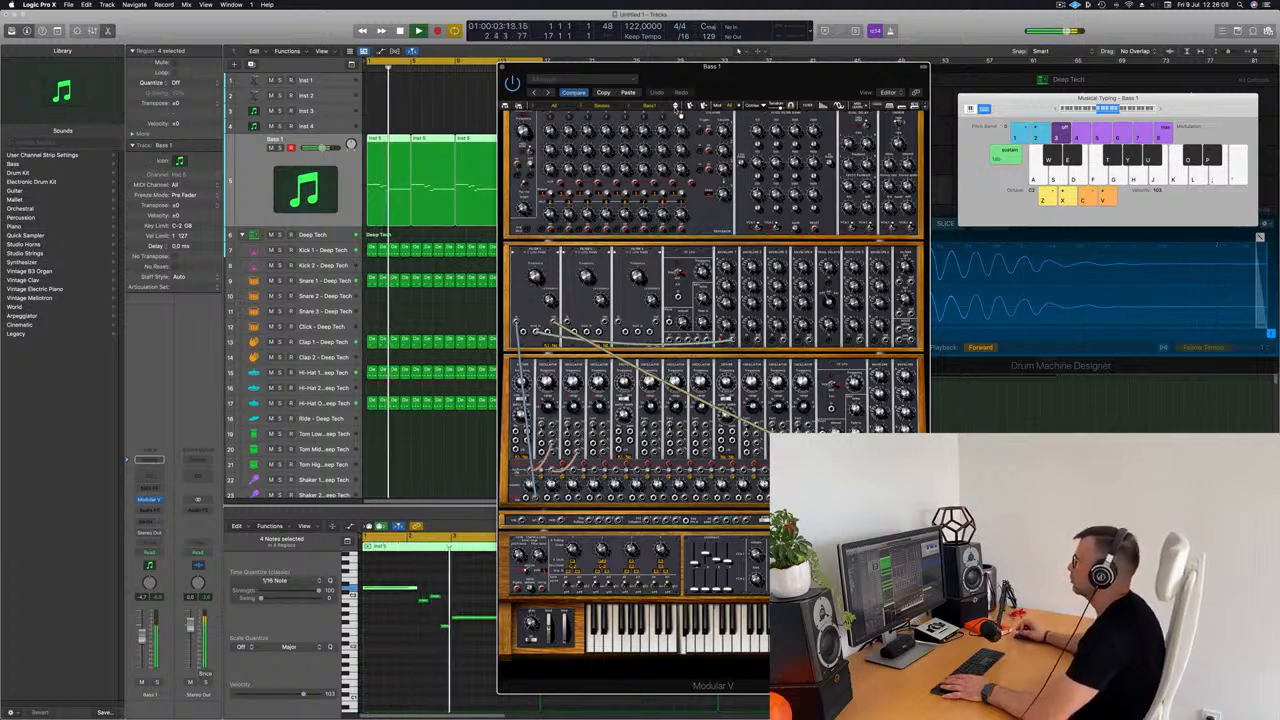
{"action": "left_click", "coordinate": [677, 108]}
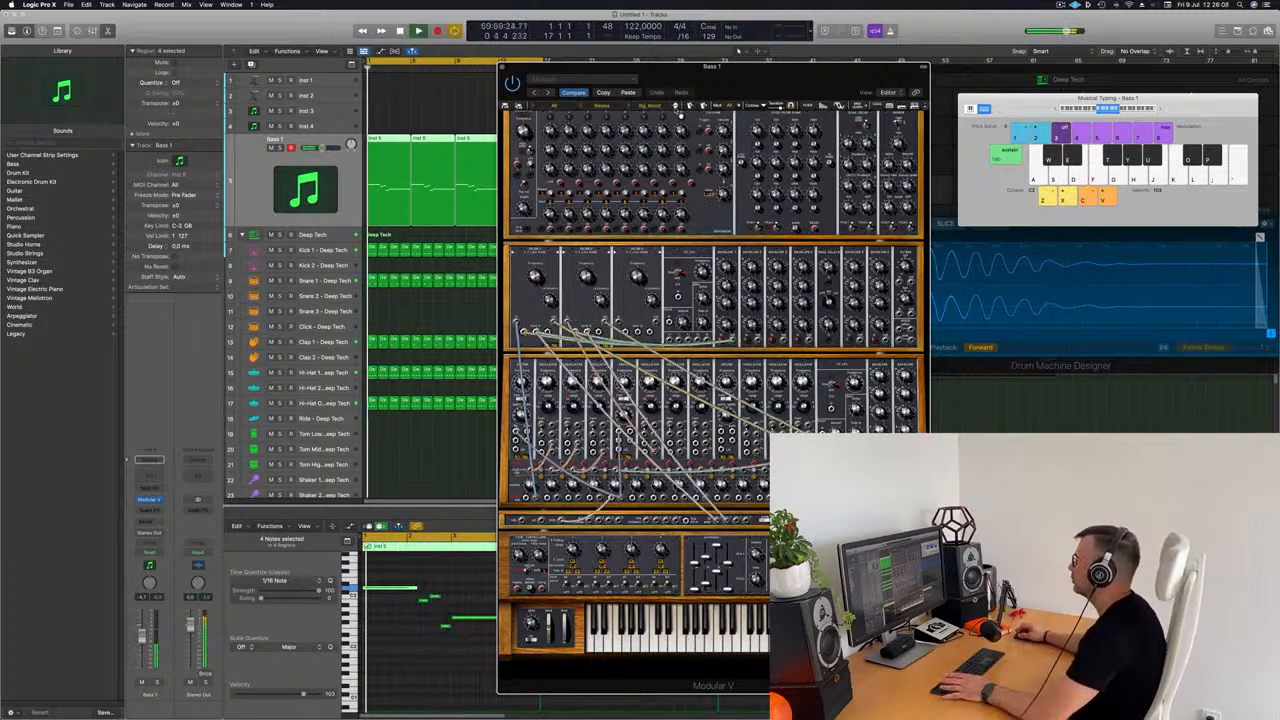
{"action": "key", "text": "space"}
{"action": "left_click", "coordinate": [678, 110]}
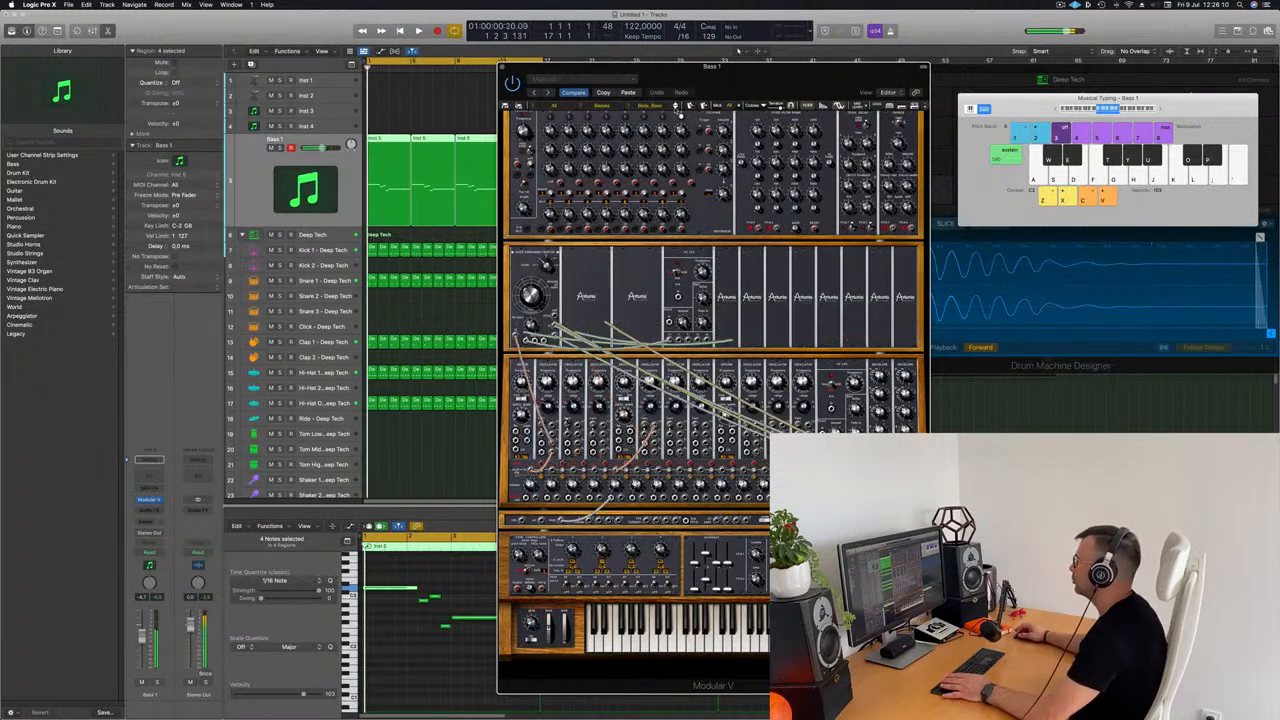
{"action": "left_click", "coordinate": [679, 110]}
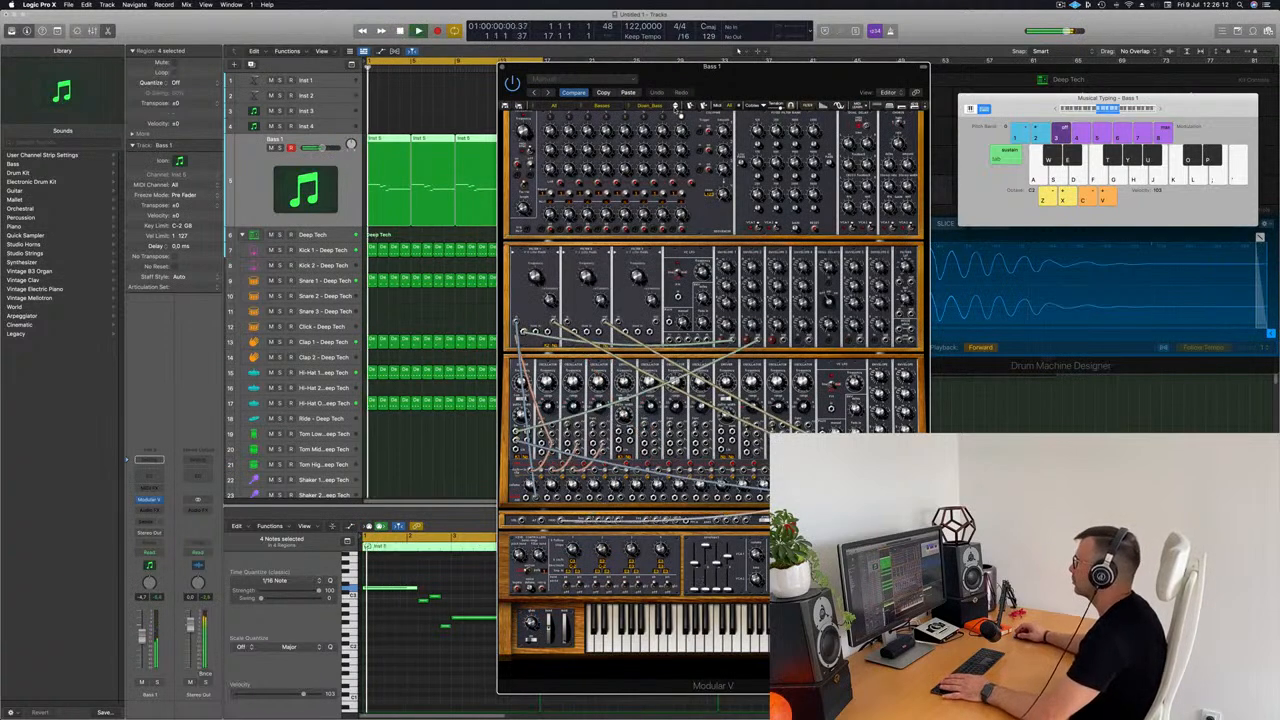
{"action": "left_click", "coordinate": [679, 110]}
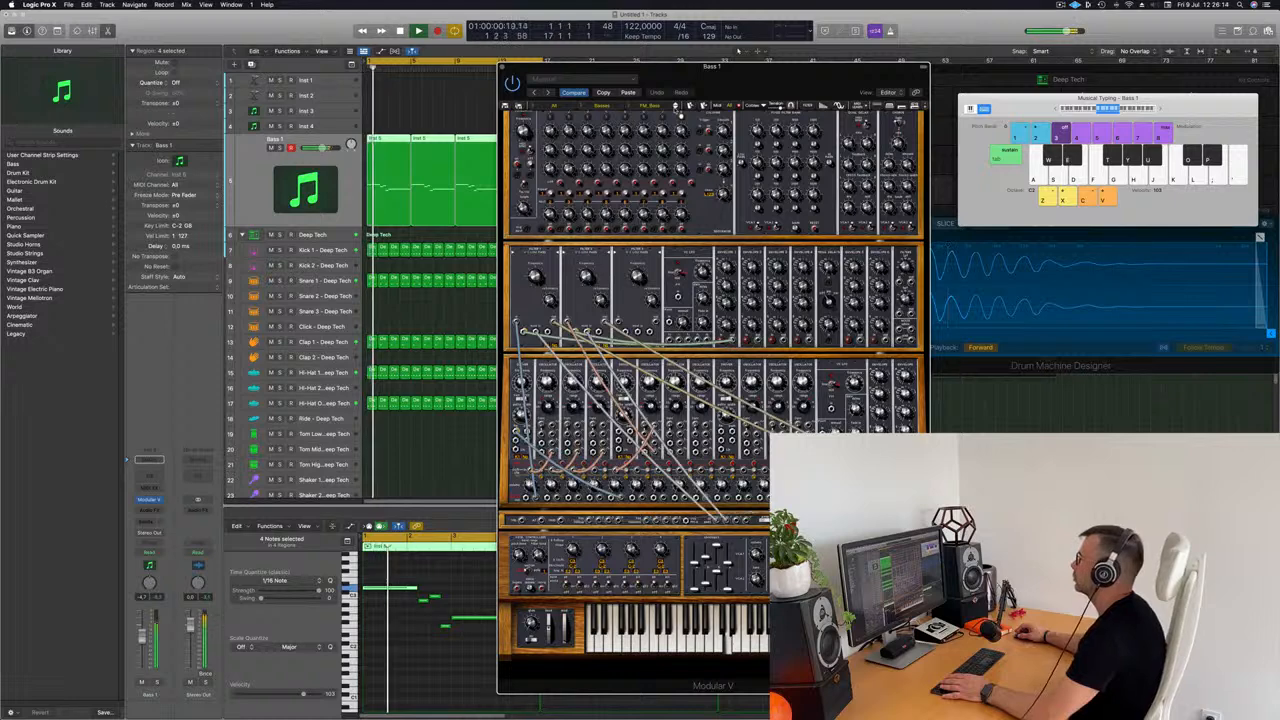
{"action": "left_click", "coordinate": [679, 110]}
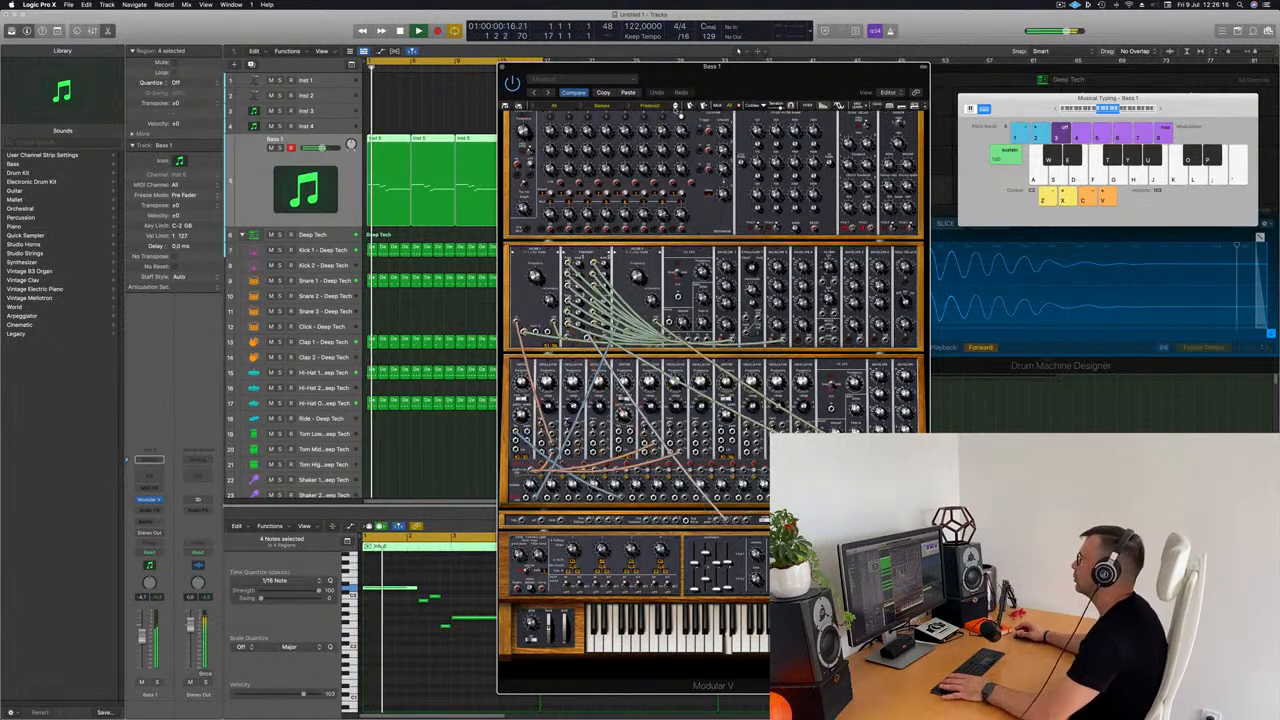
{"action": "left_click", "coordinate": [679, 110]}
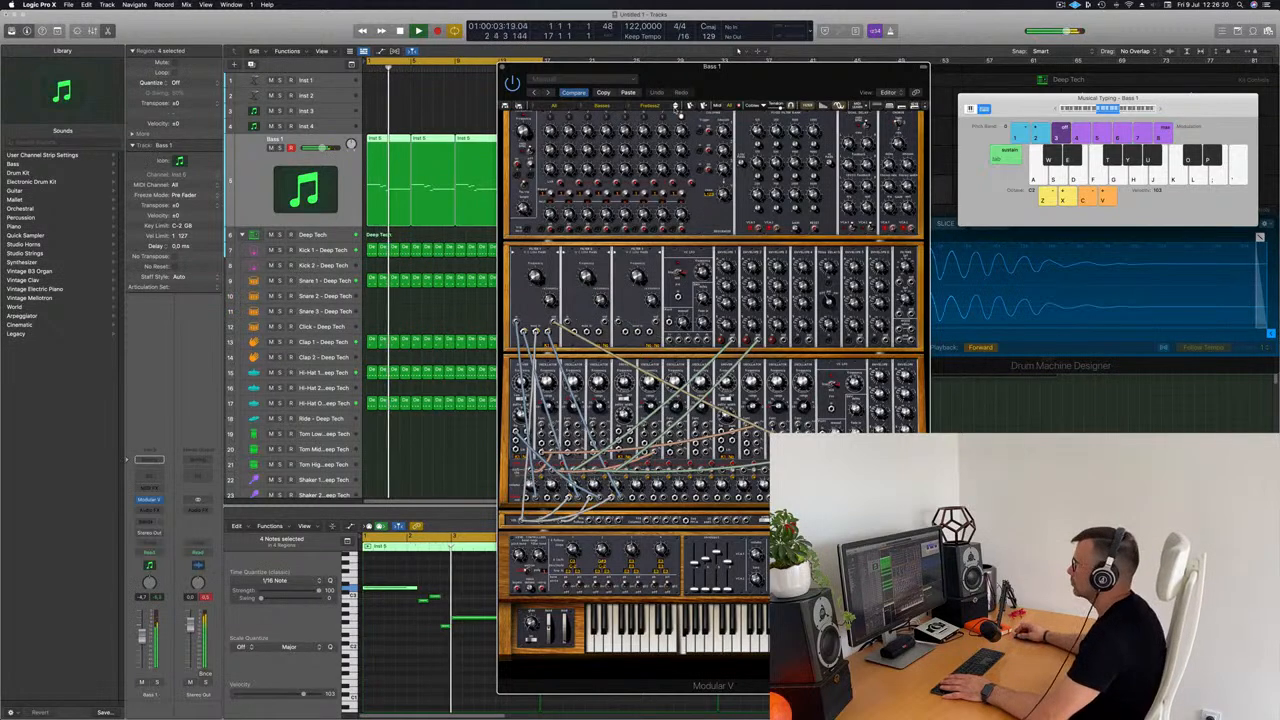
{"action": "left_click", "coordinate": [679, 107]}
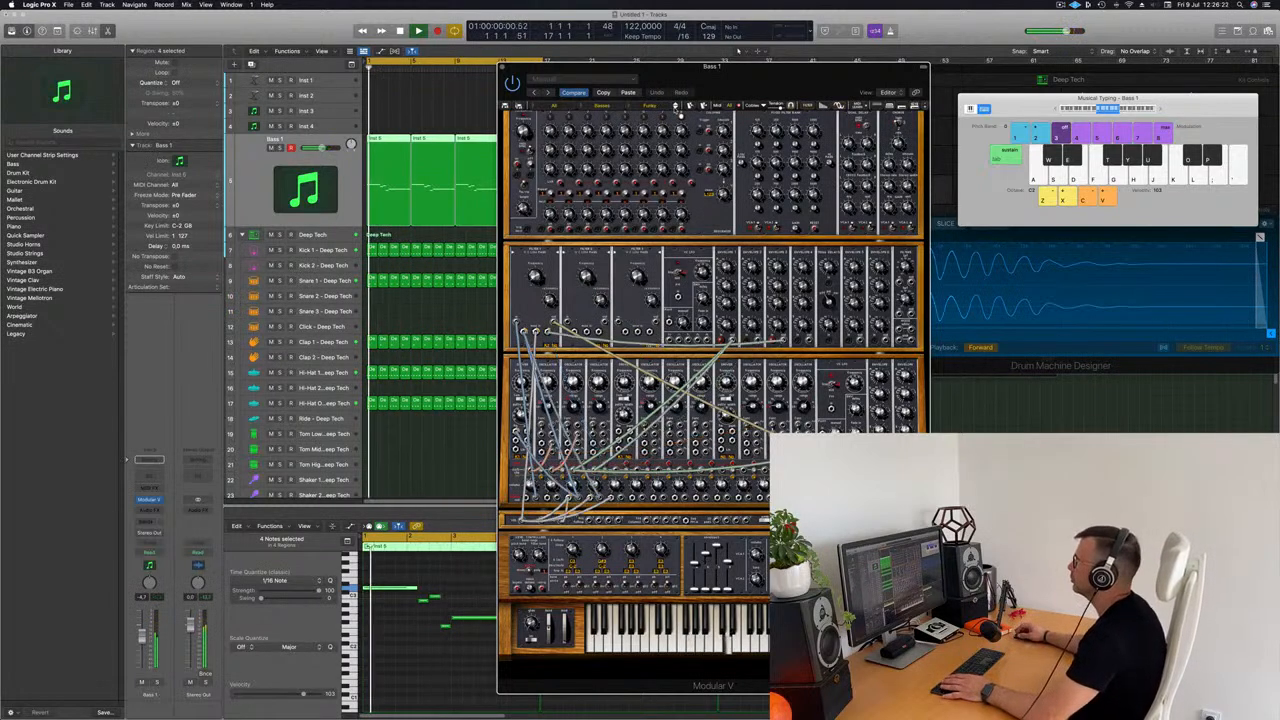
{"action": "left_click", "coordinate": [679, 107]}
{"action": "left_click", "coordinate": [679, 109]}
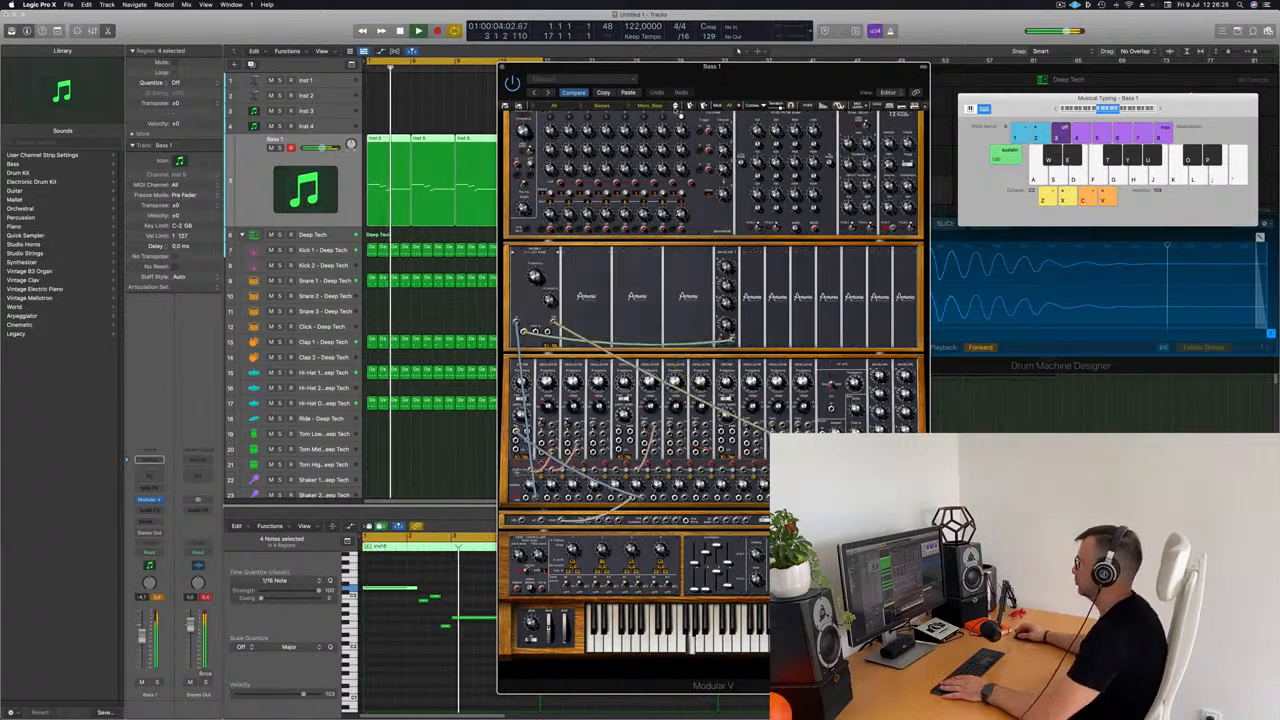
Step: Continue auditioning bass presets through Sub_Bass1 to the JMB sounds, restarting playback to compare each one
{"action": "mouse_move", "coordinate": [728, 88]}
{"action": "left_mouse_down"}
{"action": "mouse_move", "coordinate": [702, 100]}
{"action": "mouse_move", "coordinate": [736, 93]}
{"action": "left_mouse_up"}
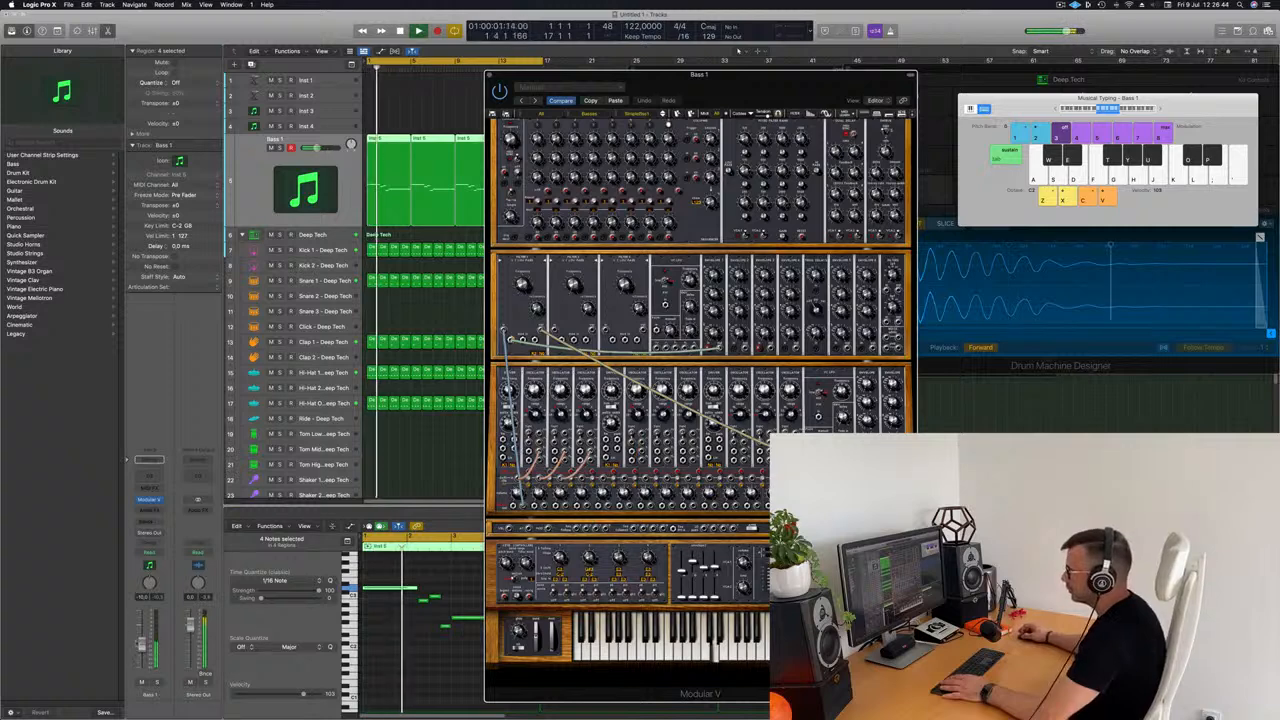
{"action": "left_click", "coordinate": [671, 65]}
{"action": "key", "text": "space"}
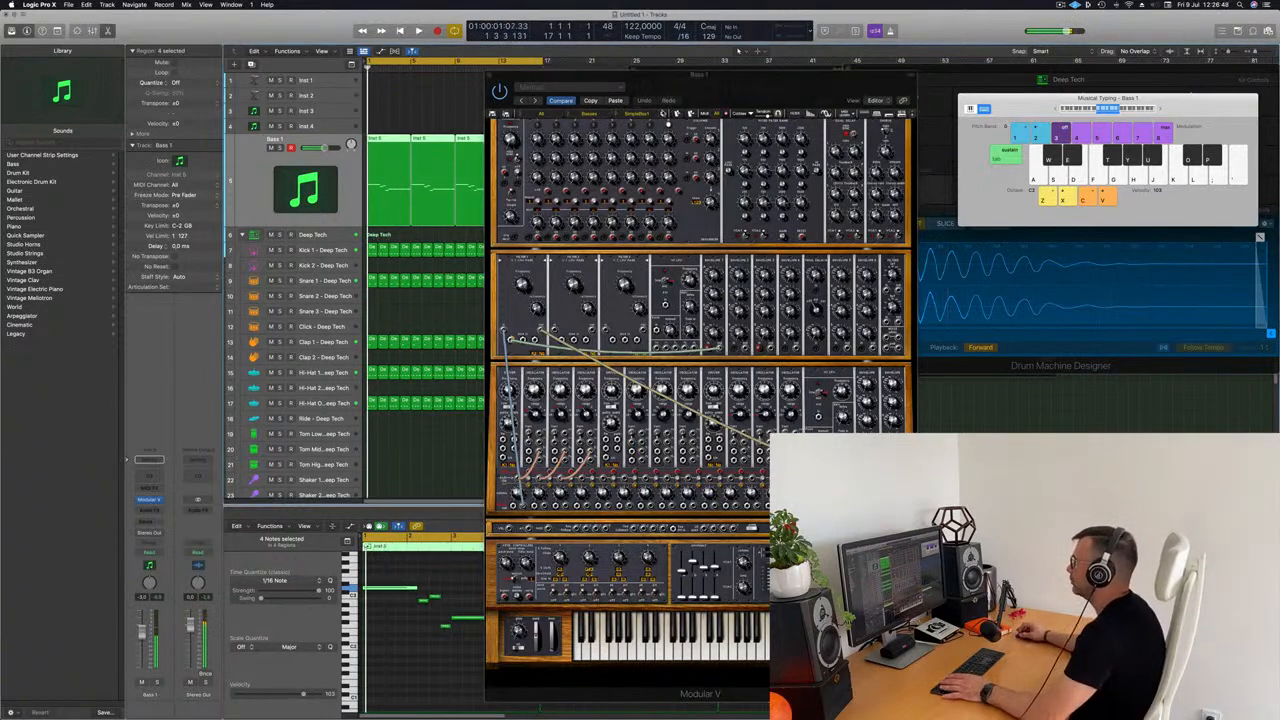
{"action": "left_click", "coordinate": [666, 118]}
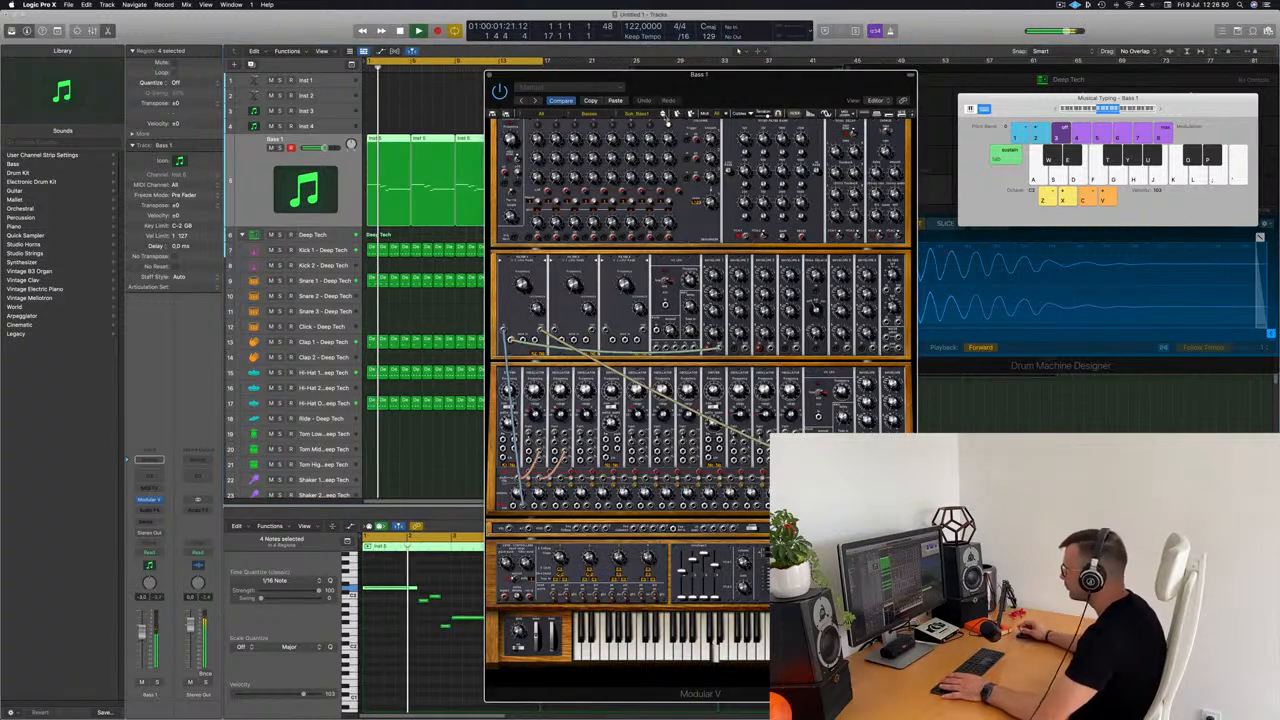
{"action": "left_click", "coordinate": [667, 119]}
{"action": "key", "text": "space"}
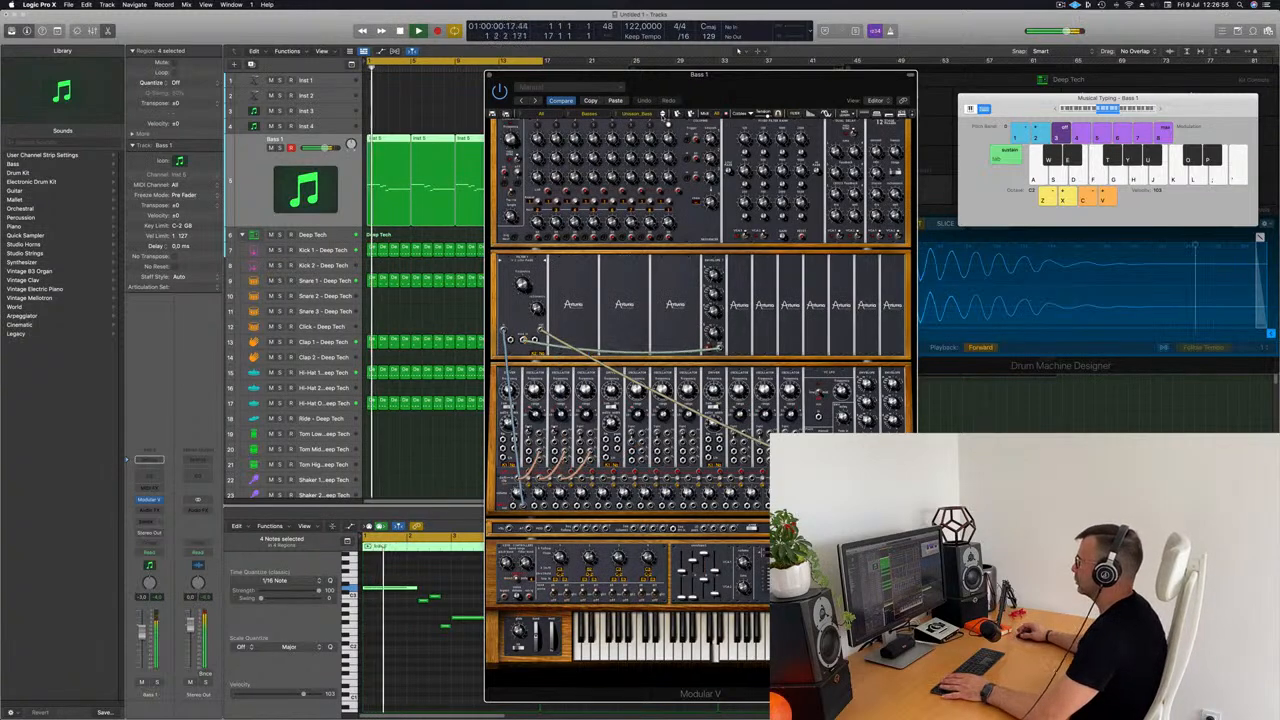
{"action": "left_click", "coordinate": [662, 114]}
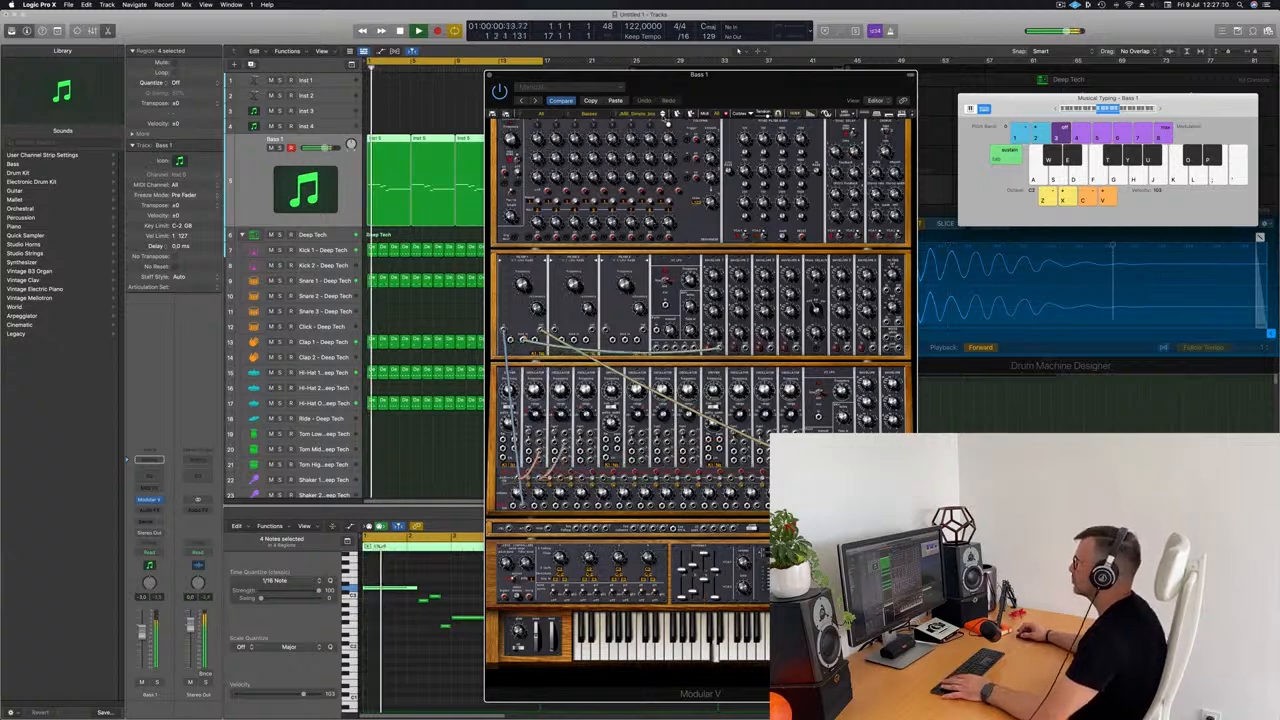
Step: Load a CE_Taurus bass preset on the Bass 1 synthesizer and listen to it over the drums
{"action": "key", "text": "space"}
{"action": "mouse_move", "coordinate": [705, 85]}
{"action": "left_mouse_down"}
{"action": "mouse_move", "coordinate": [771, 78]}
{"action": "mouse_move", "coordinate": [713, 78]}
{"action": "left_mouse_up"}
{"action": "left_click", "coordinate": [621, 96]}
{"action": "key", "text": "space"}
{"action": "left_click_drag", "start_coordinate": [745, 70], "coordinate": [835, 59]}
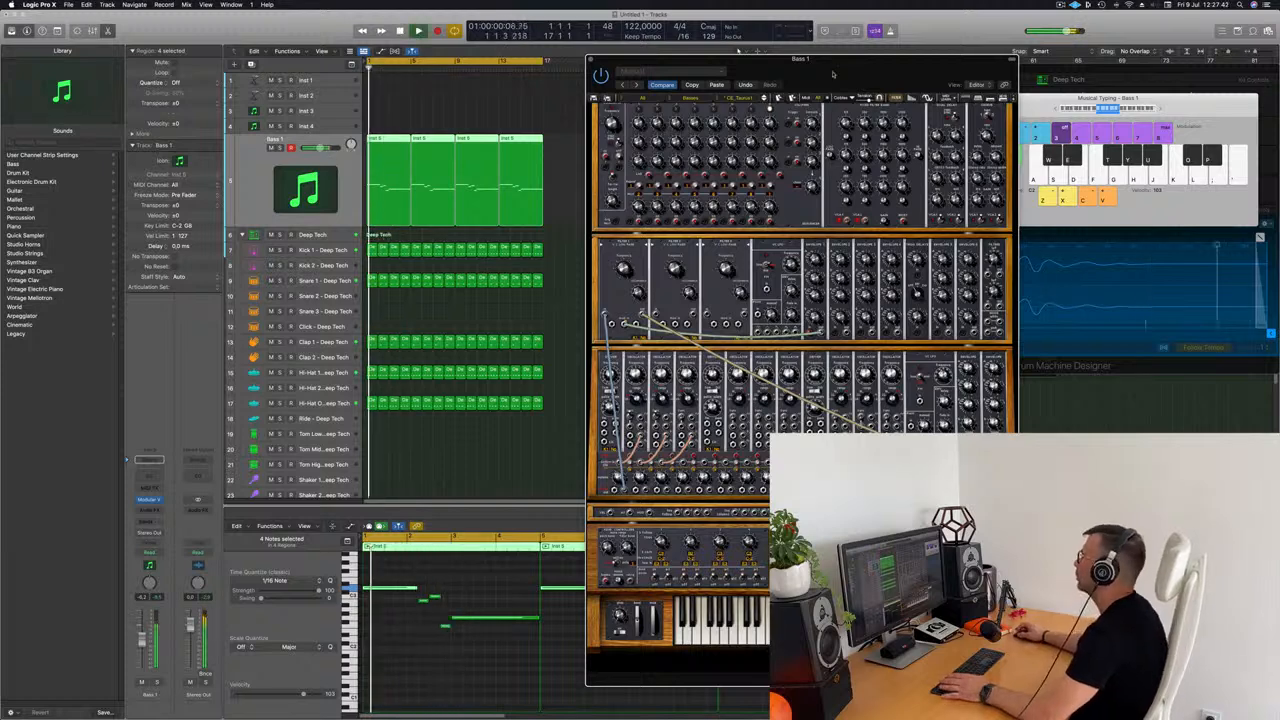
Step: Shift the Modular V window around while listening to the bass part and close it
{"action": "left_click_drag", "start_coordinate": [890, 57], "coordinate": [942, 44]}
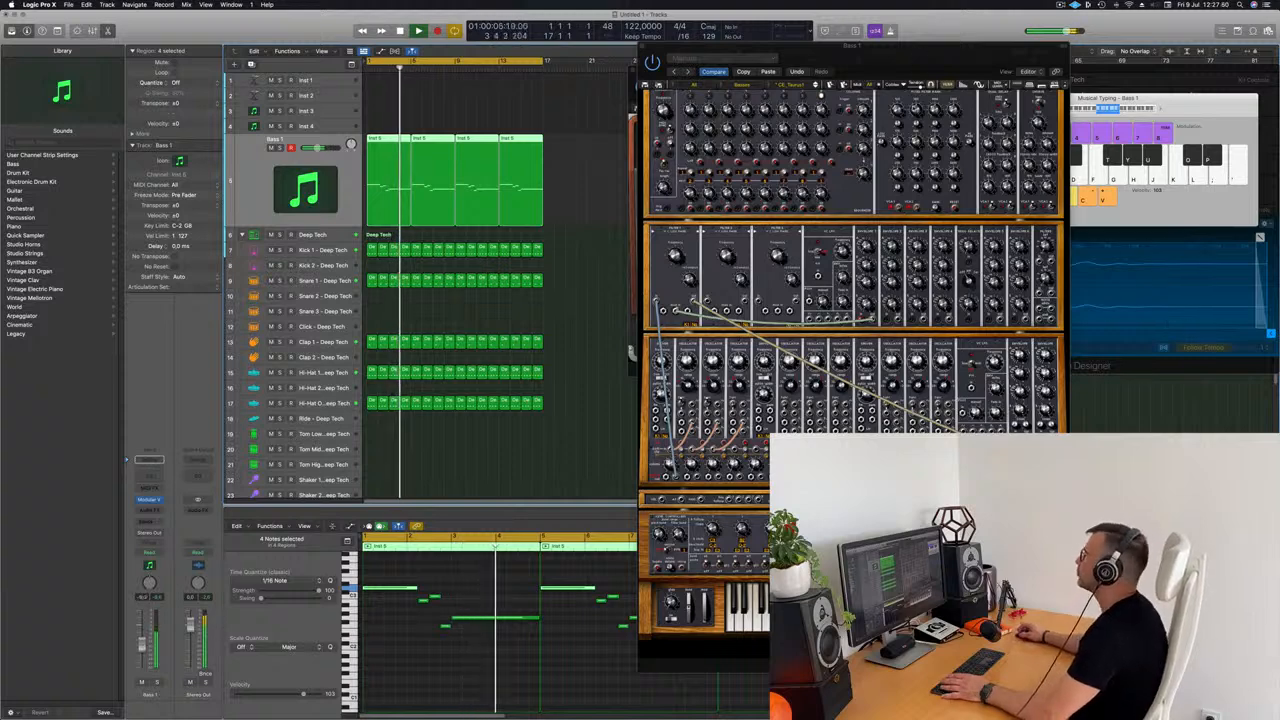
{"action": "left_click_drag", "start_coordinate": [919, 78], "coordinate": [909, 143]}
{"action": "key", "text": "super+w"}
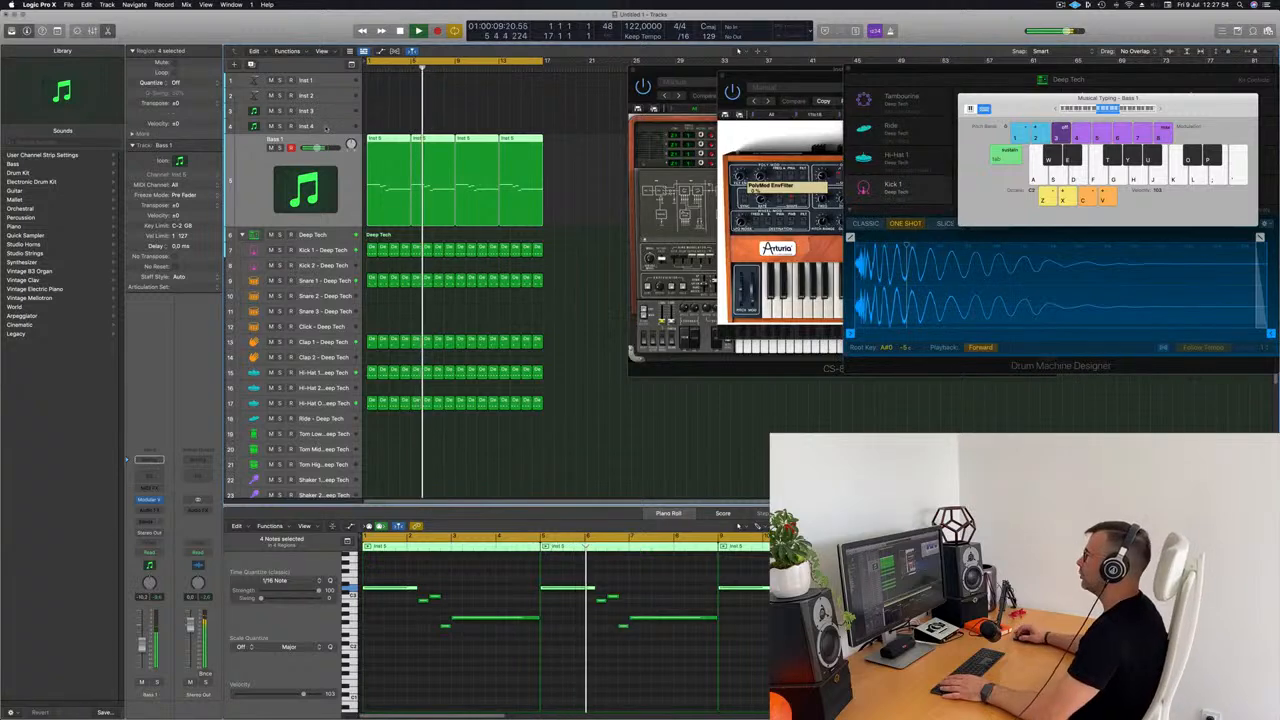
Step: Select the Inst 4 track, restart playback from the beginning and bring up its Prophet-V2 synthesizer in place of the Modular V window
{"action": "left_click", "coordinate": [325, 126]}
{"action": "key", "text": "Return"}
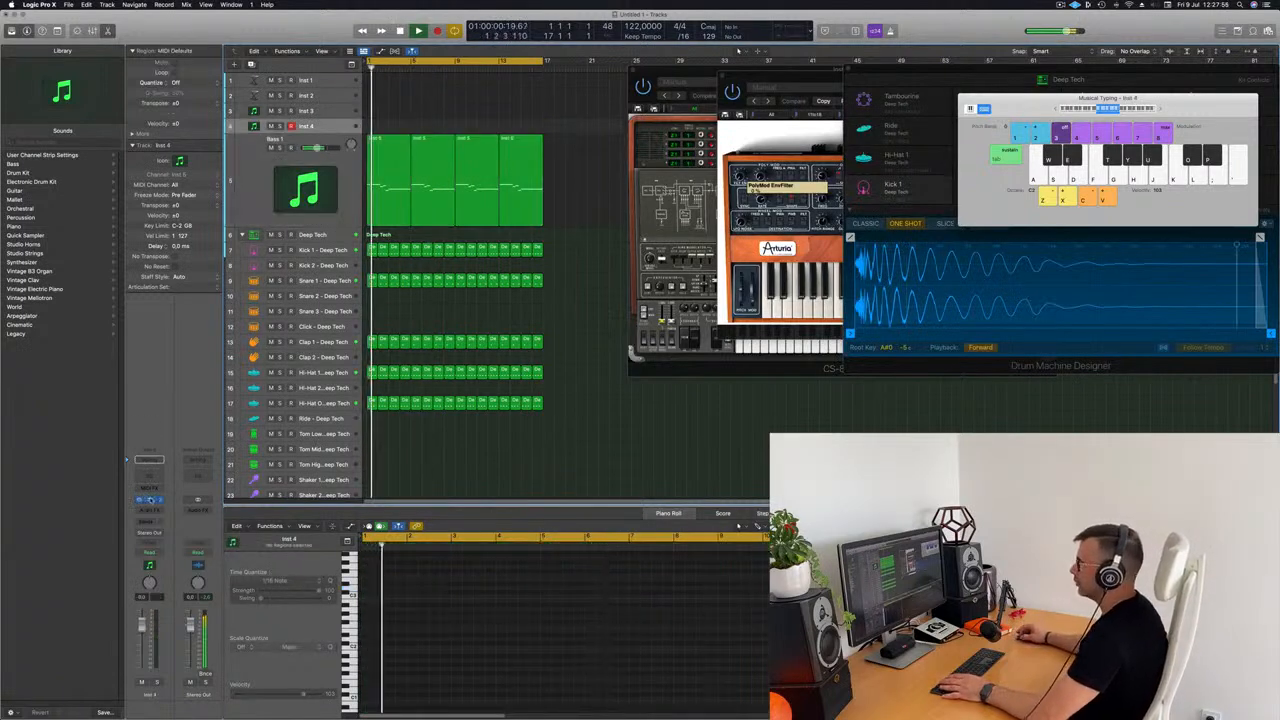
{"action": "key", "text": "super+w"}
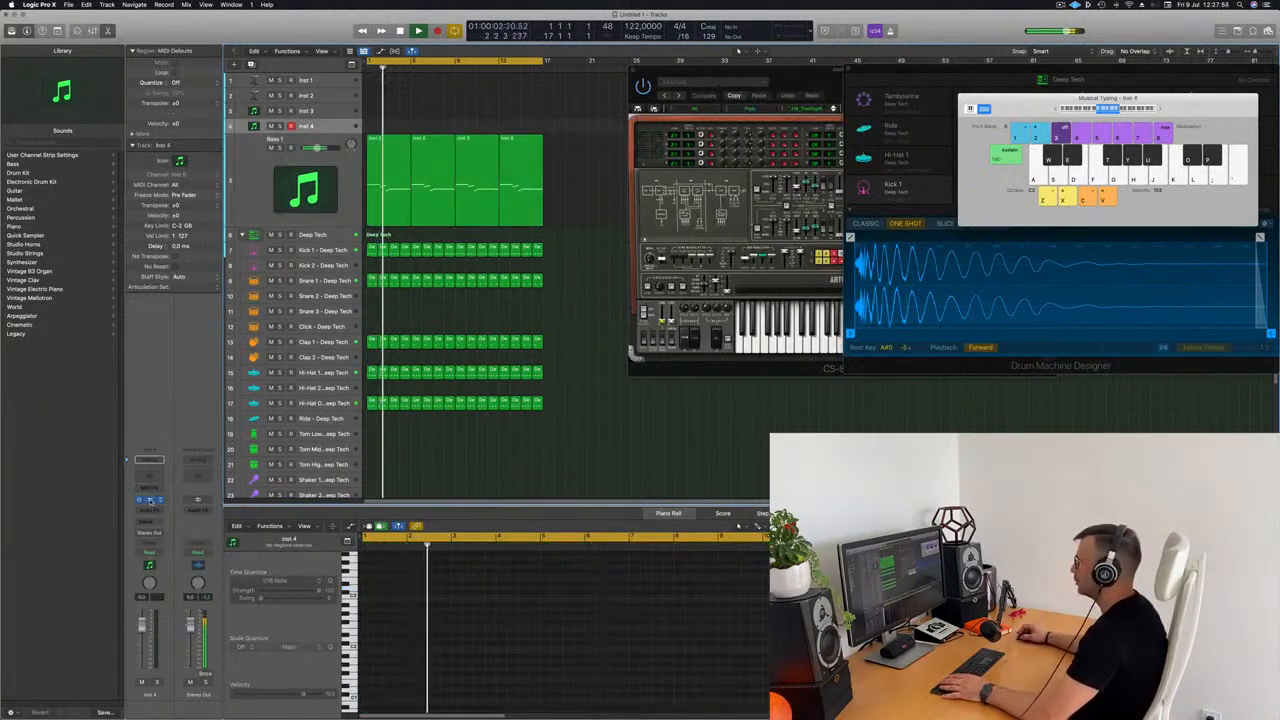
{"action": "left_click", "coordinate": [151, 501]}
{"action": "left_click_drag", "start_coordinate": [939, 89], "coordinate": [690, 163]}
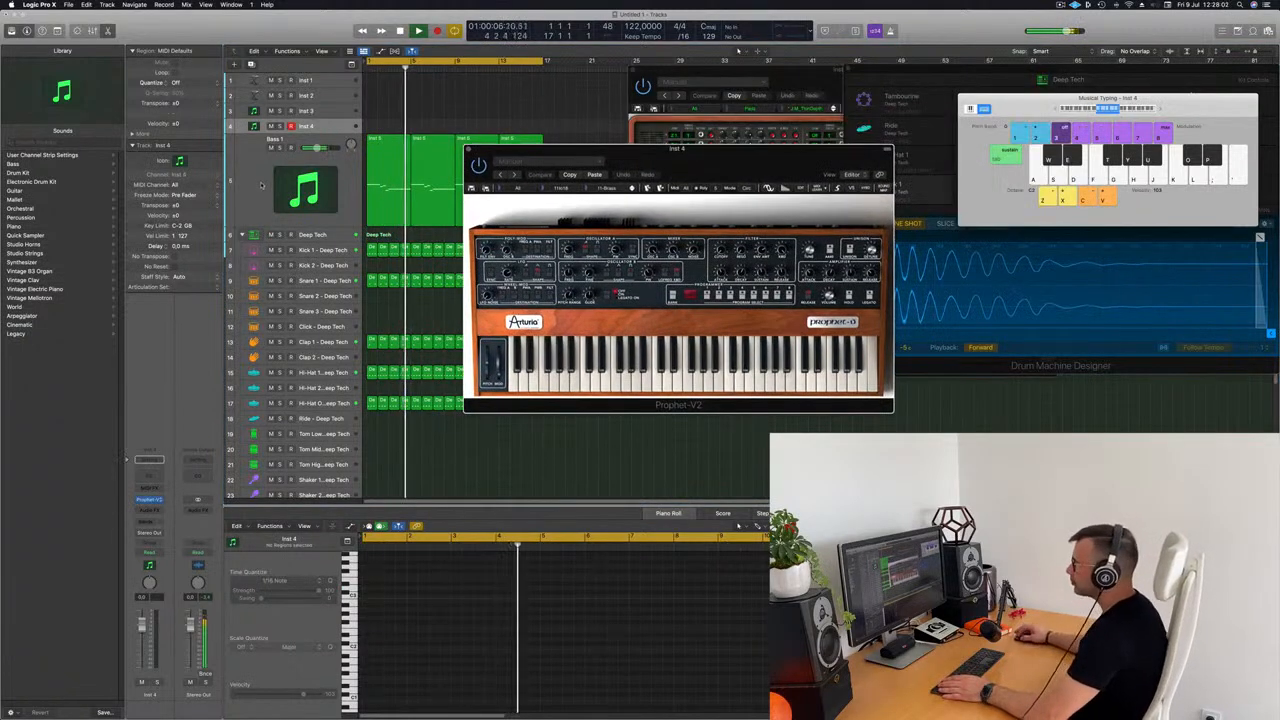
Step: Add a send from the Inst 4 channel strip to Bus 5
{"action": "left_click", "coordinate": [149, 512]}
{"action": "left_click", "coordinate": [146, 510]}
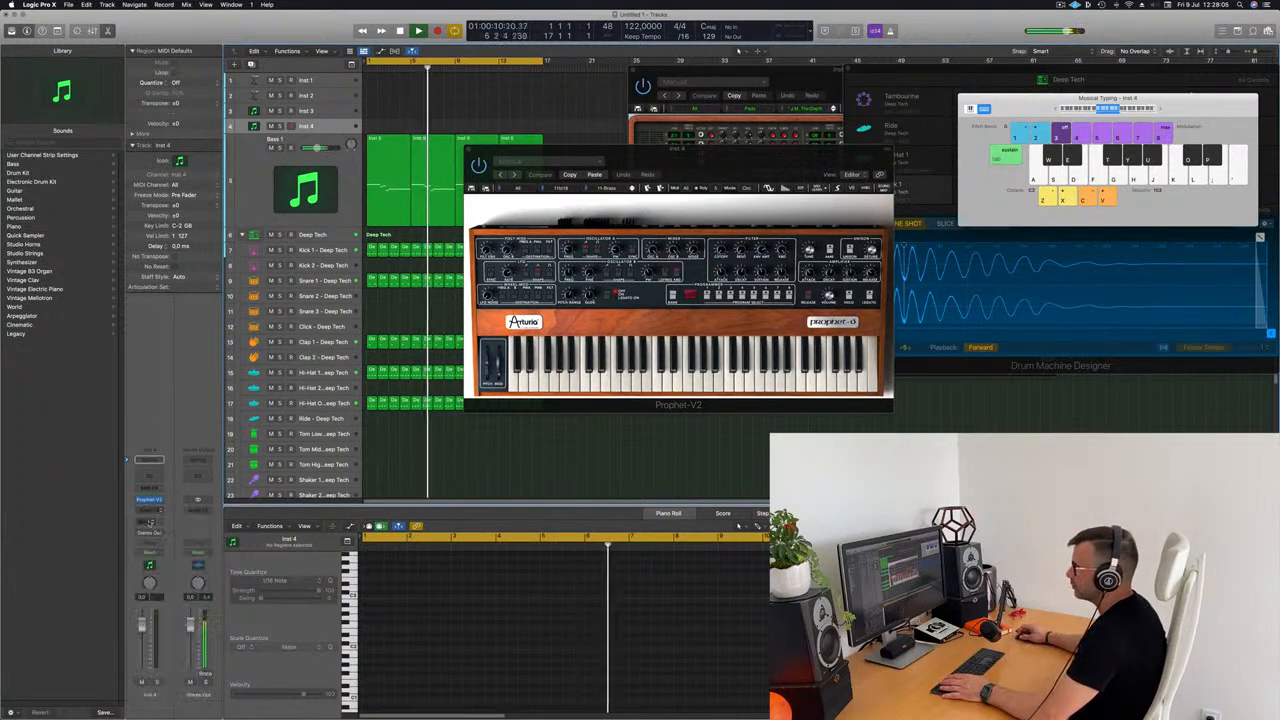
{"action": "left_click", "coordinate": [144, 522]}
{"action": "mouse_move", "coordinate": [150, 533]}
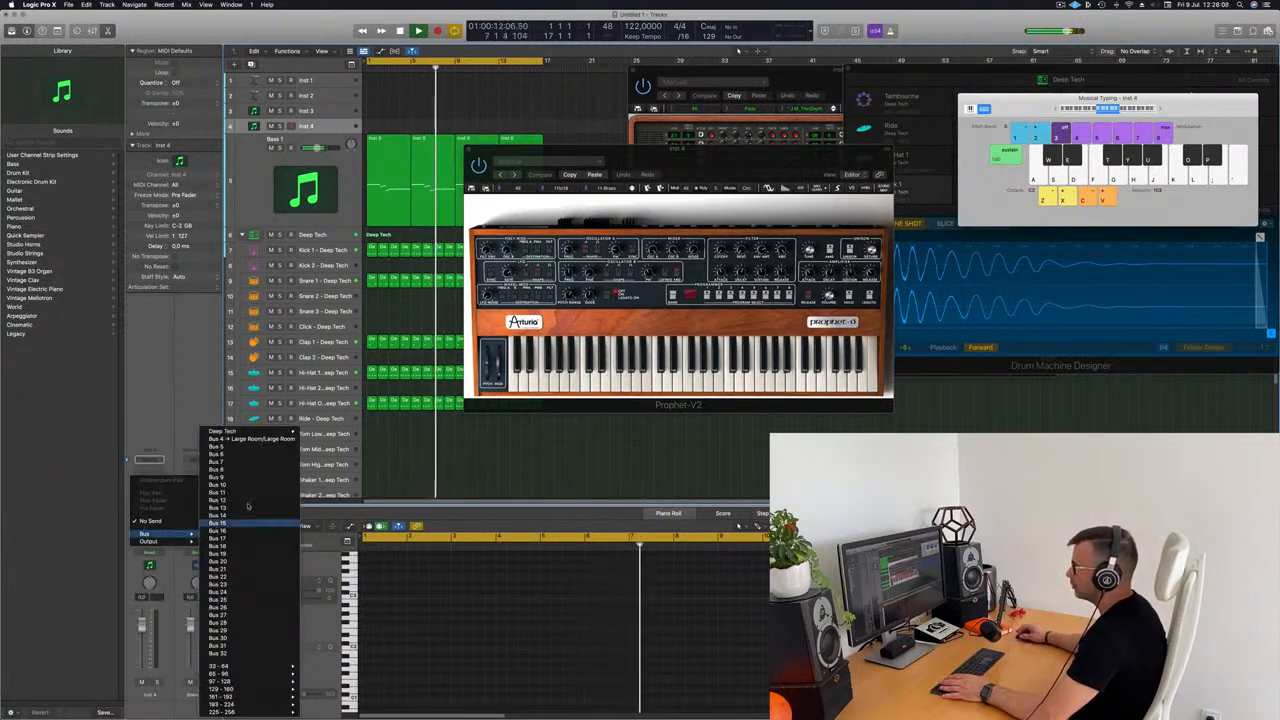
{"action": "left_click", "coordinate": [241, 447]}
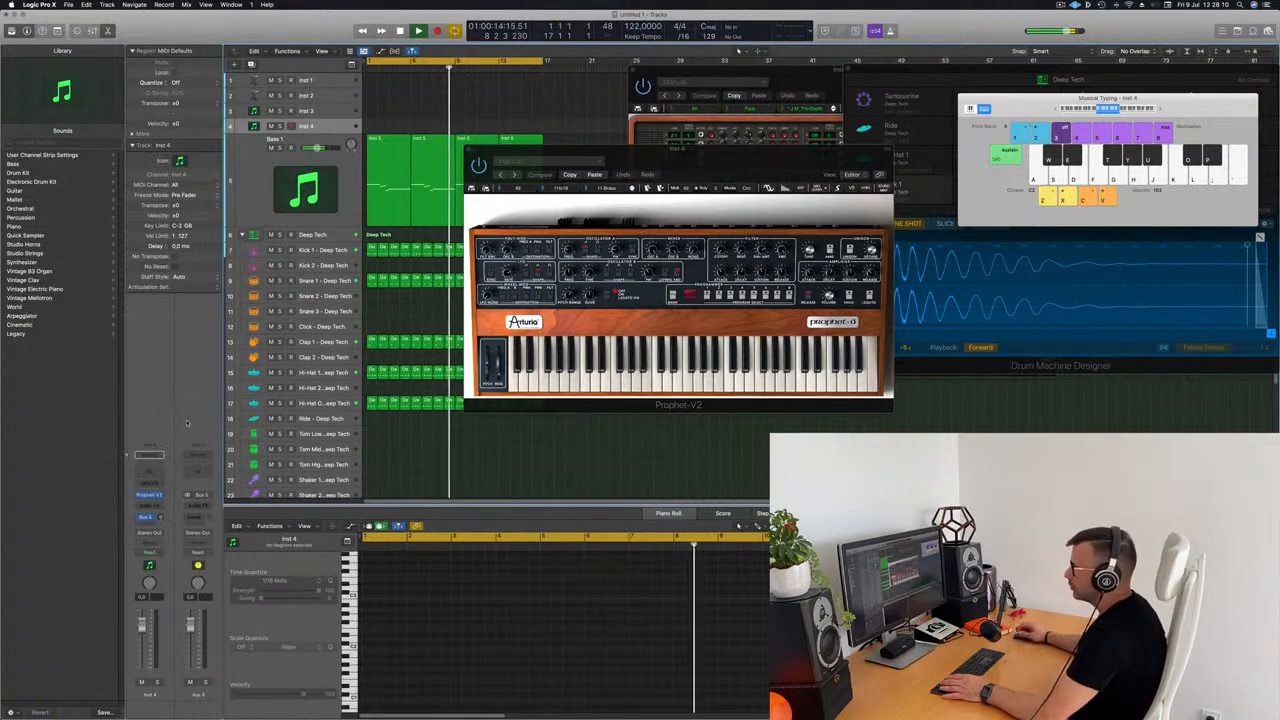
Step: Insert a stereo SilverVerb on the Bus 5 aux channel, load its grandiose setting and move the reverb window aside
{"action": "left_click", "coordinate": [198, 508]}
{"action": "mouse_move", "coordinate": [216, 541]}
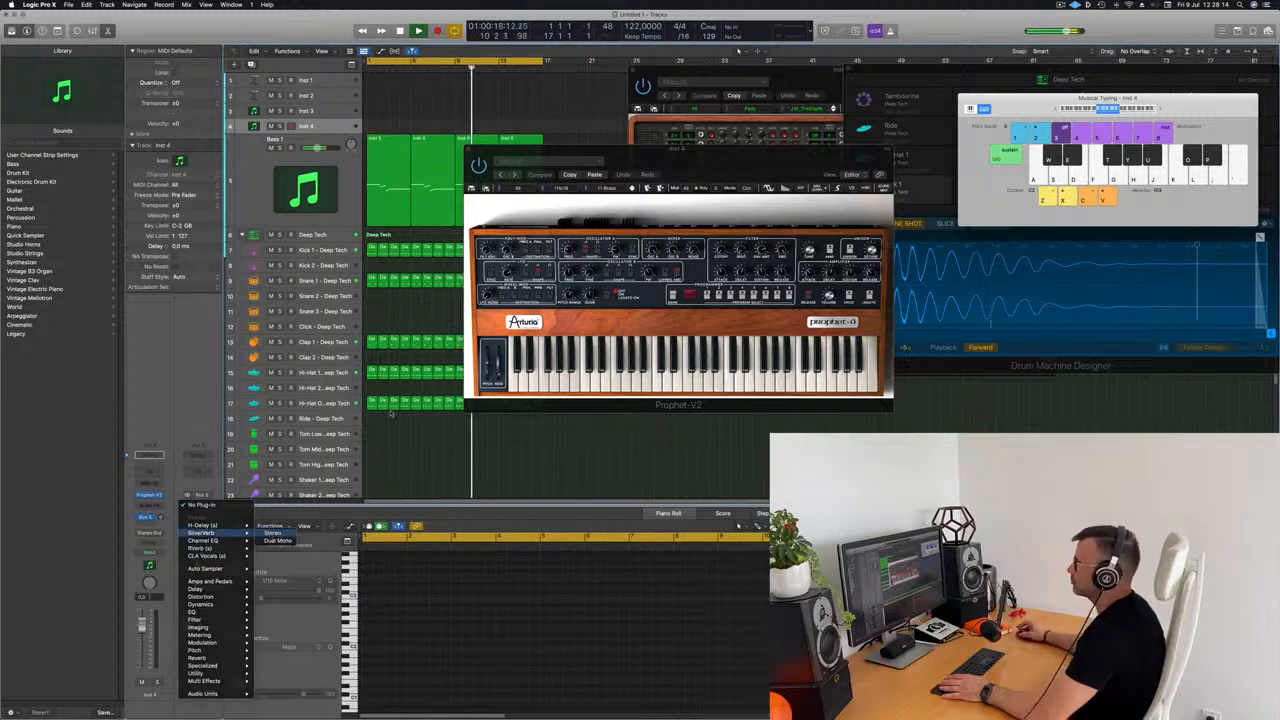
{"action": "left_click", "coordinate": [273, 533]}
{"action": "left_click", "coordinate": [483, 131]}
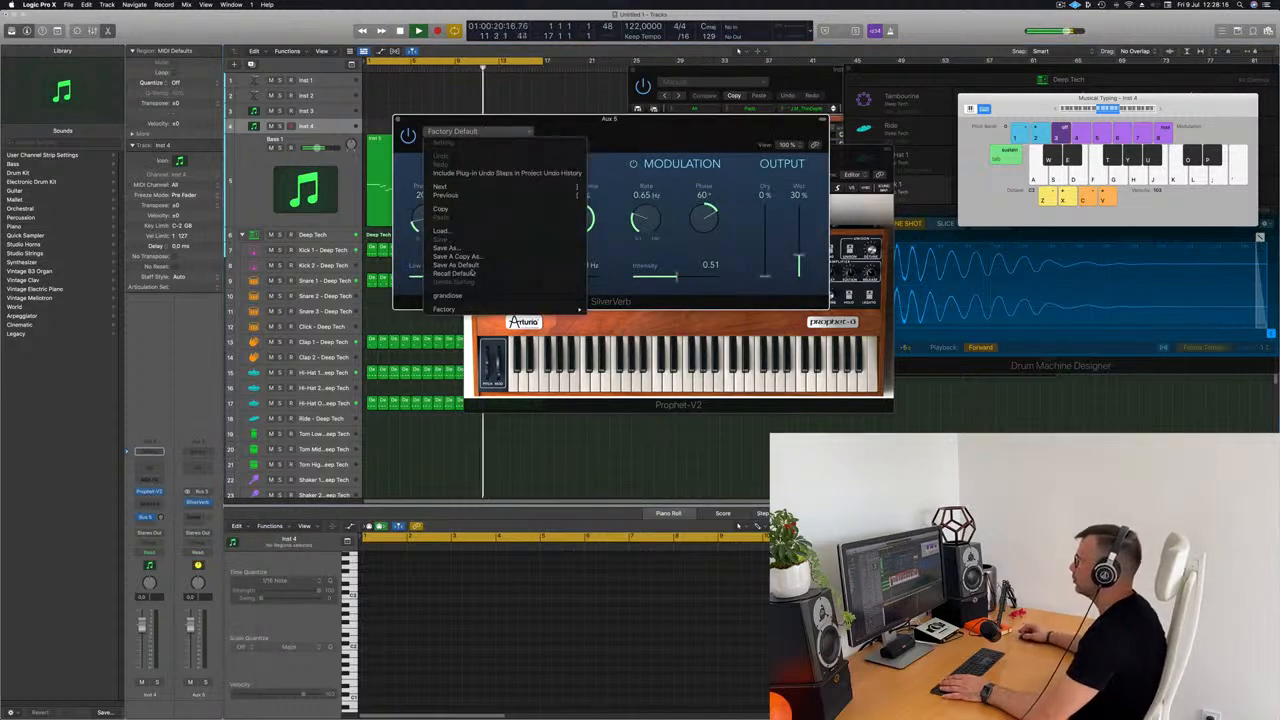
{"action": "left_click", "coordinate": [447, 295]}
{"action": "left_click_drag", "start_coordinate": [810, 158], "coordinate": [1234, 135]}
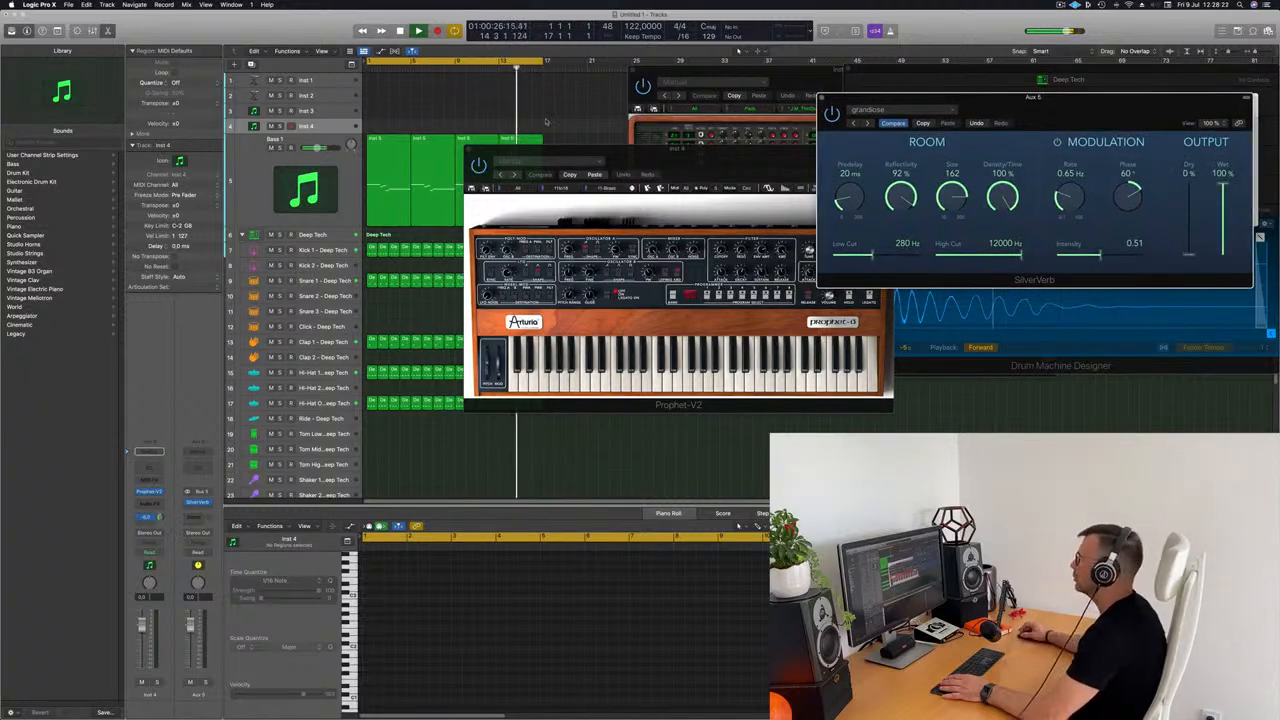
Step: Arm the Inst 4 track, show the Musical Typing keyboard and arrange it together with the Prophet-V2 window
{"action": "left_click_drag", "start_coordinate": [718, 159], "coordinate": [813, 126]}
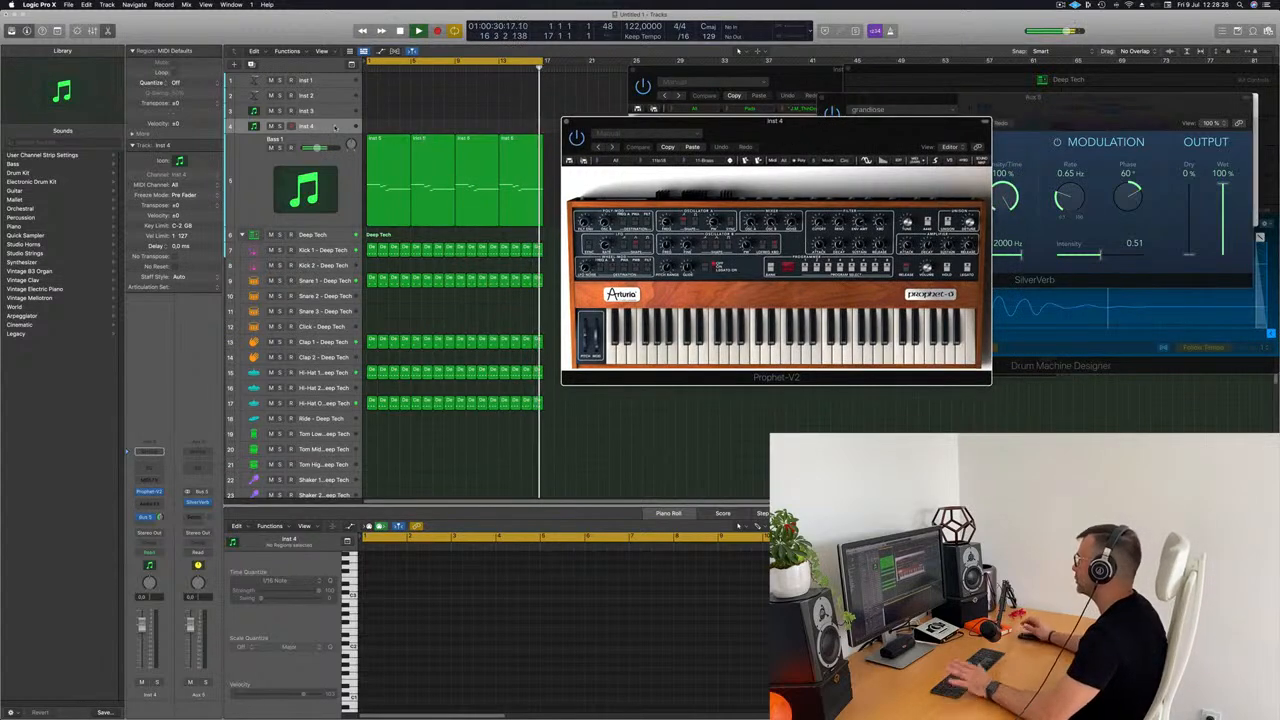
{"action": "left_click_drag", "start_coordinate": [845, 130], "coordinate": [808, 128]}
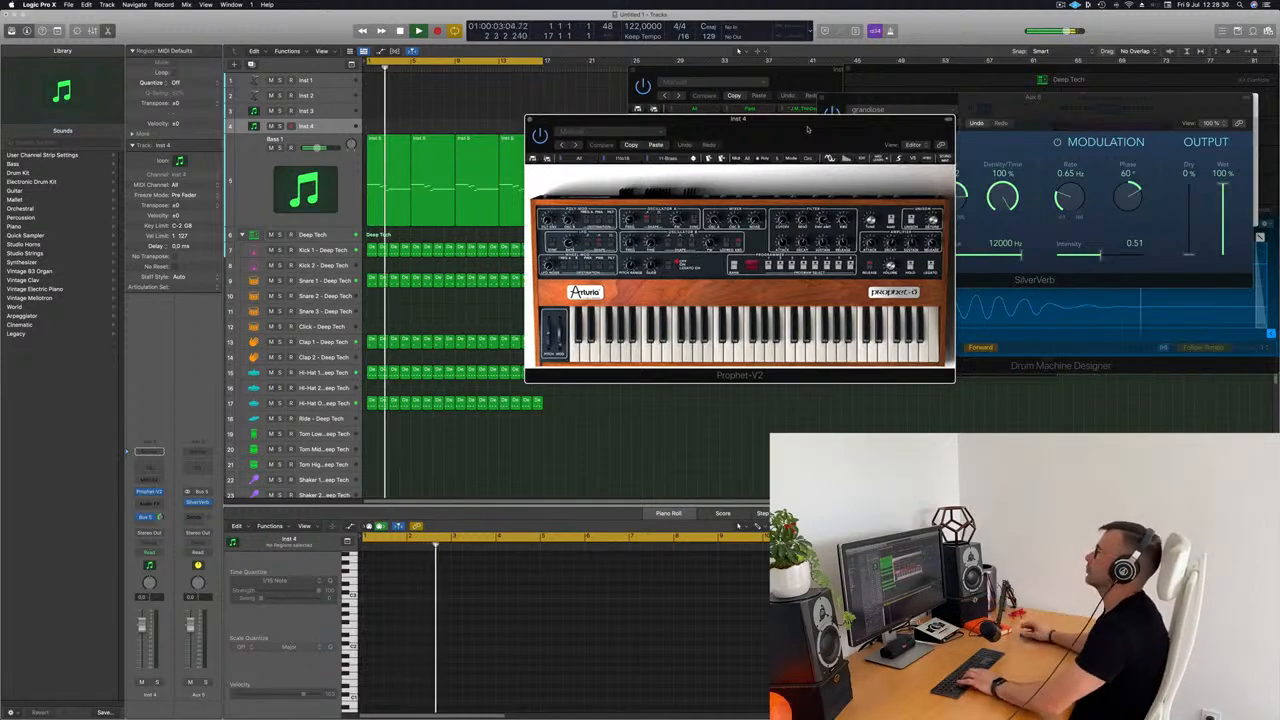
{"action": "left_click", "coordinate": [331, 127]}
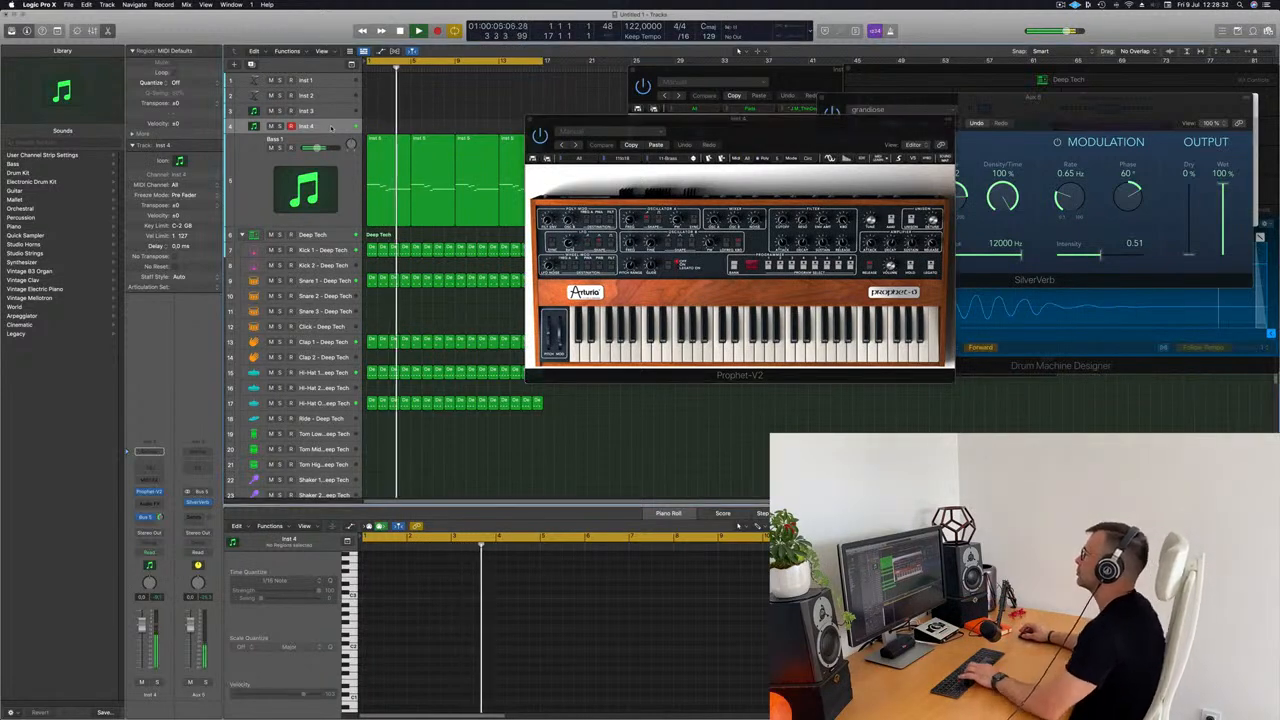
{"action": "left_click_drag", "start_coordinate": [820, 134], "coordinate": [659, 213]}
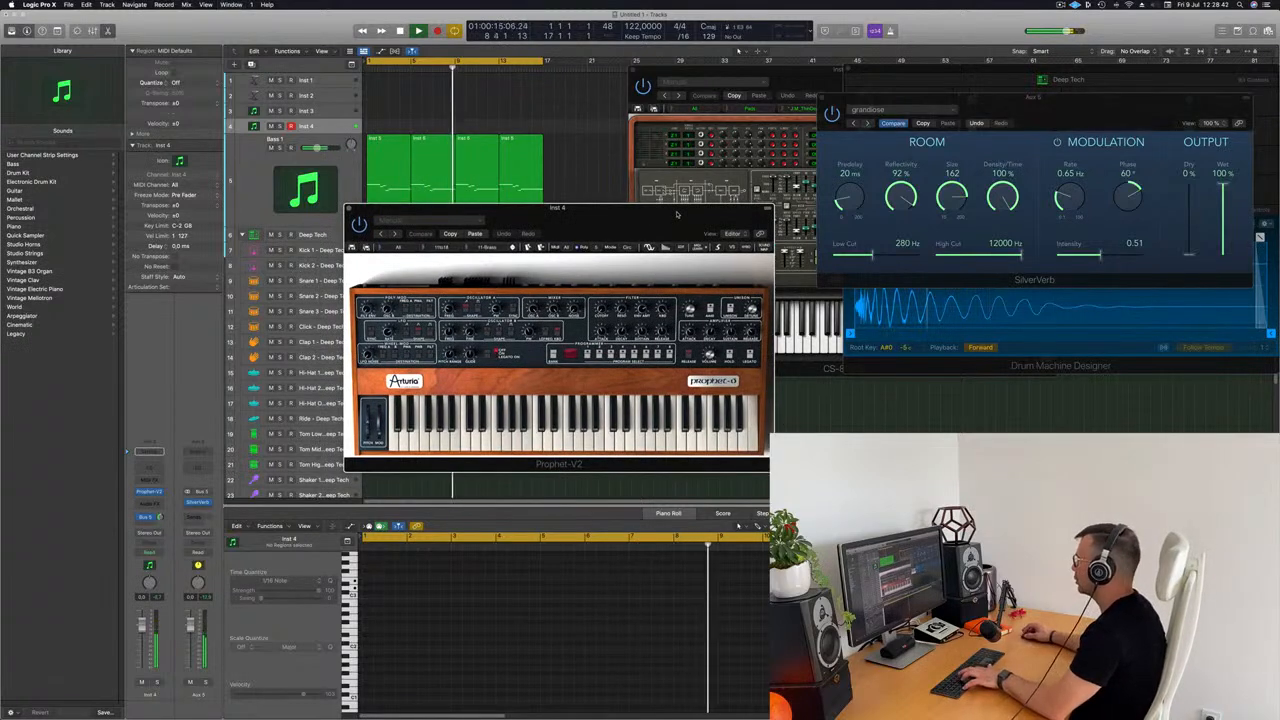
{"action": "key", "text": "super+k"}
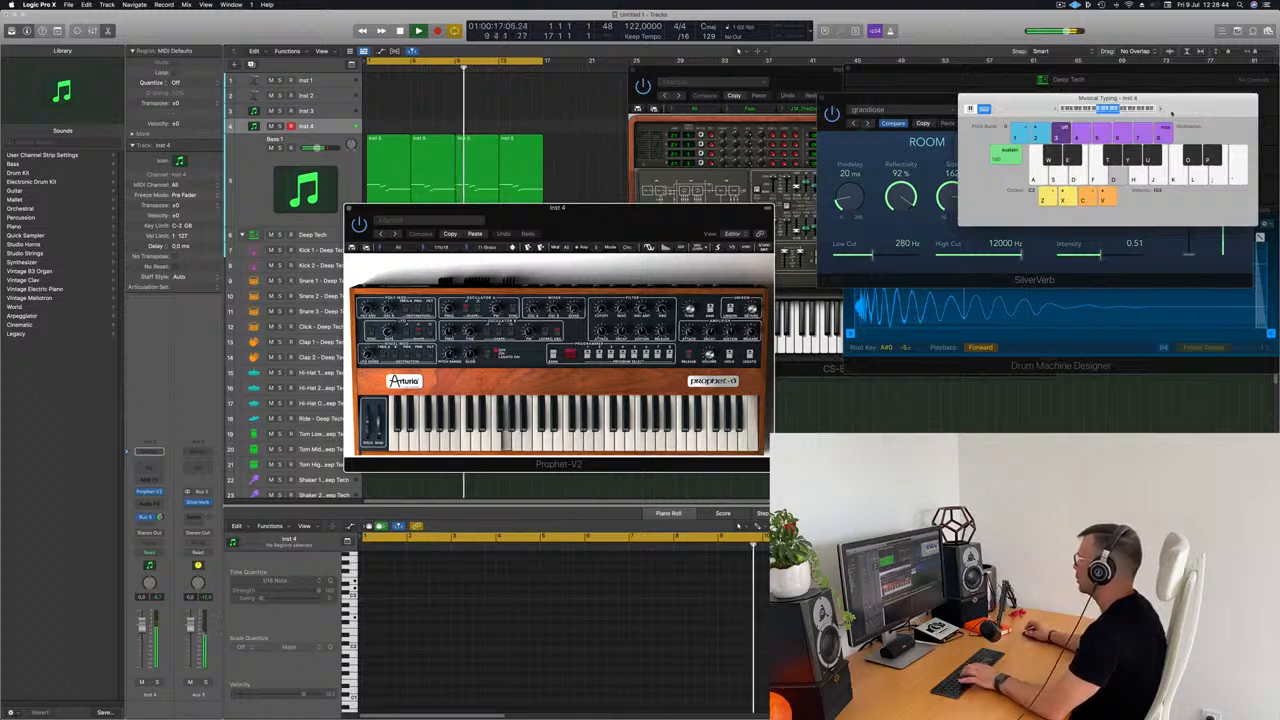
{"action": "left_click_drag", "start_coordinate": [1160, 112], "coordinate": [868, 116]}
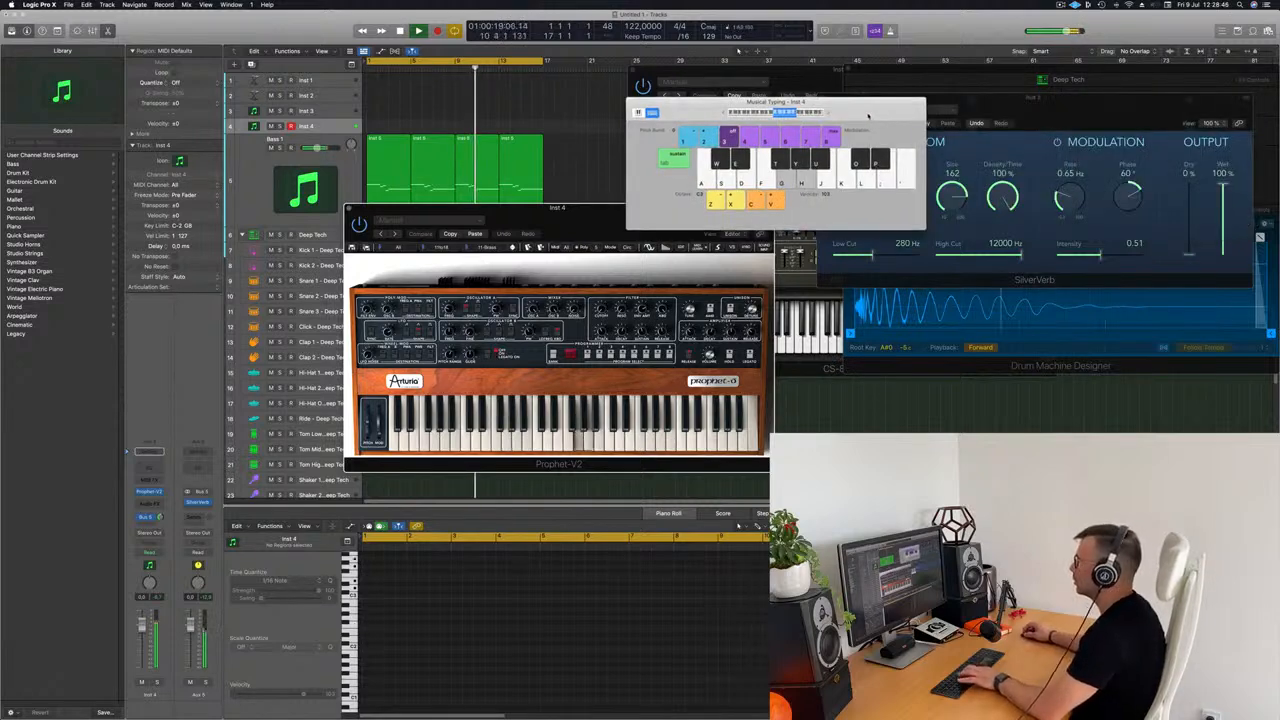
{"action": "left_click_drag", "start_coordinate": [575, 212], "coordinate": [765, 195]}
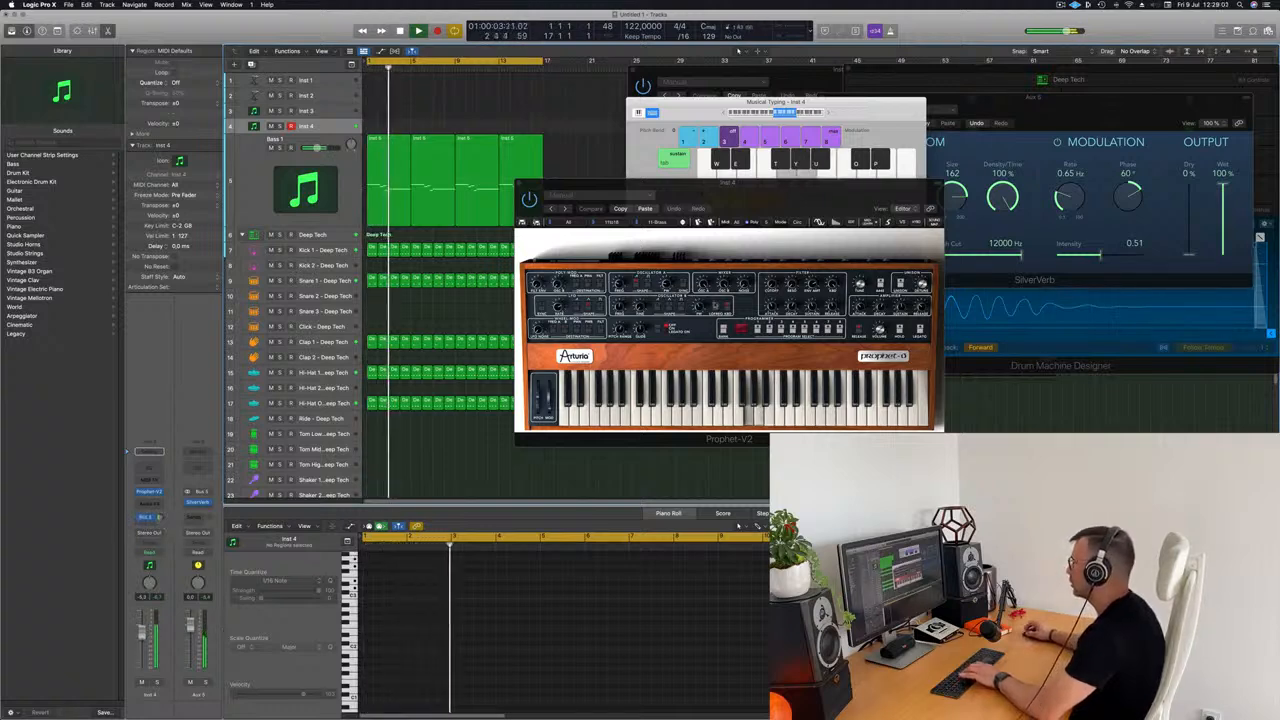
Step: Browse the Prophet-V2 preset banks and load the first sound in the Brasses category from all banks
{"action": "left_click", "coordinate": [683, 224]}
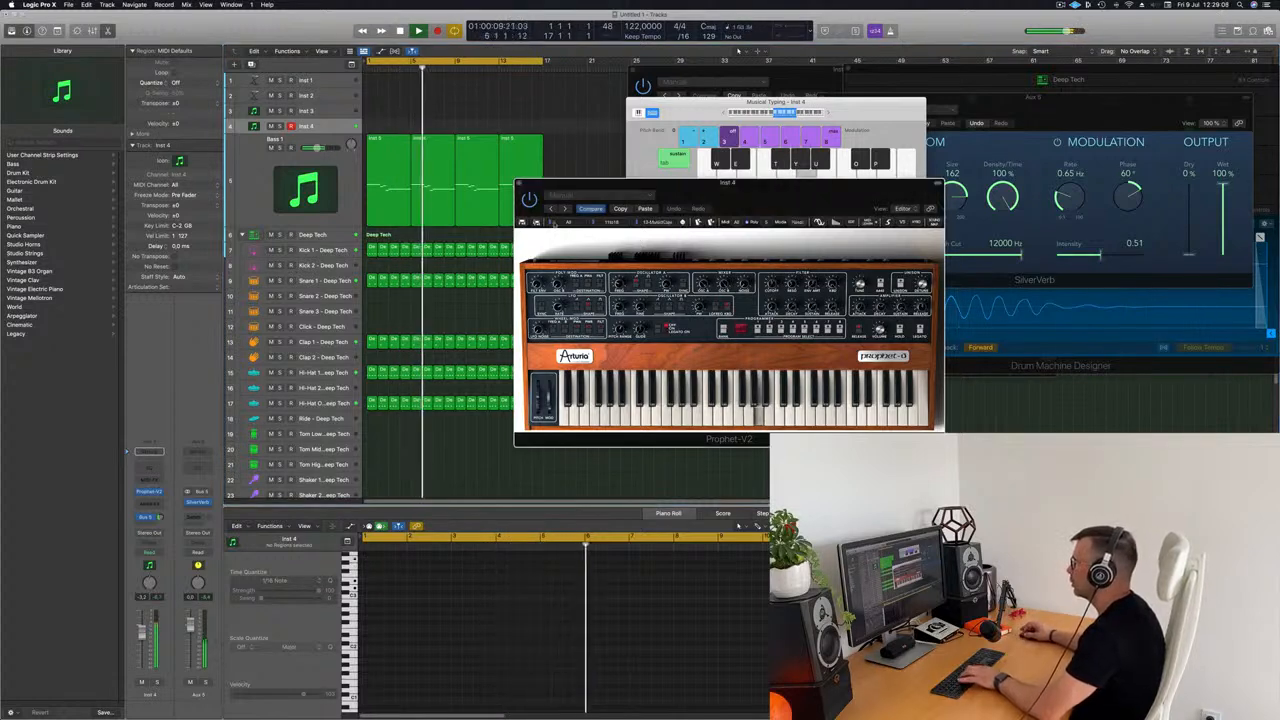
{"action": "left_click", "coordinate": [551, 223]}
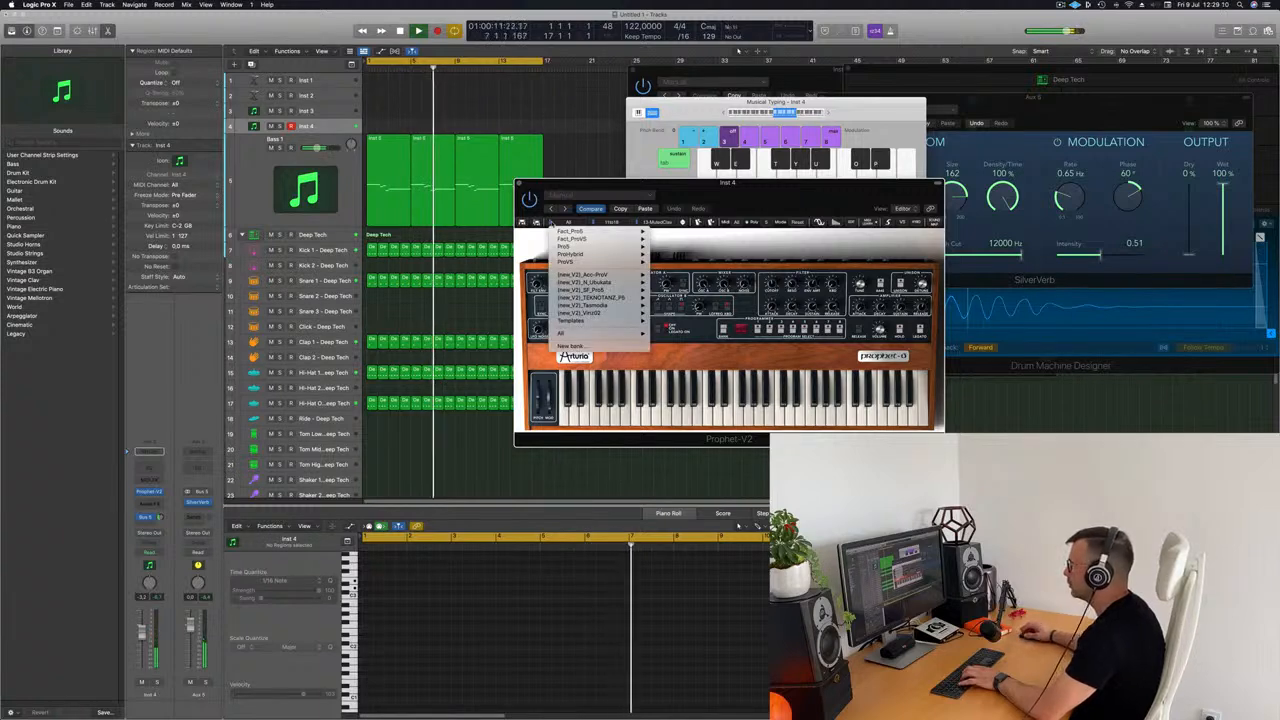
{"action": "mouse_move", "coordinate": [566, 234]}
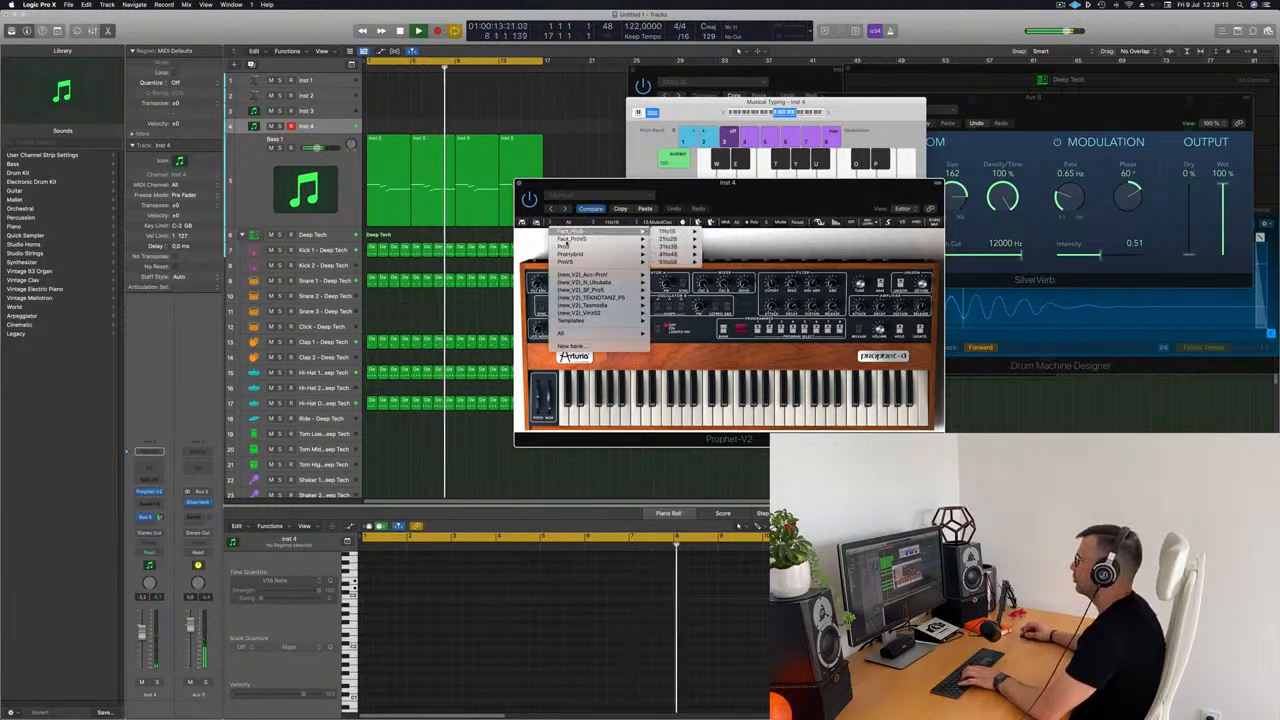
{"action": "mouse_move", "coordinate": [577, 333]}
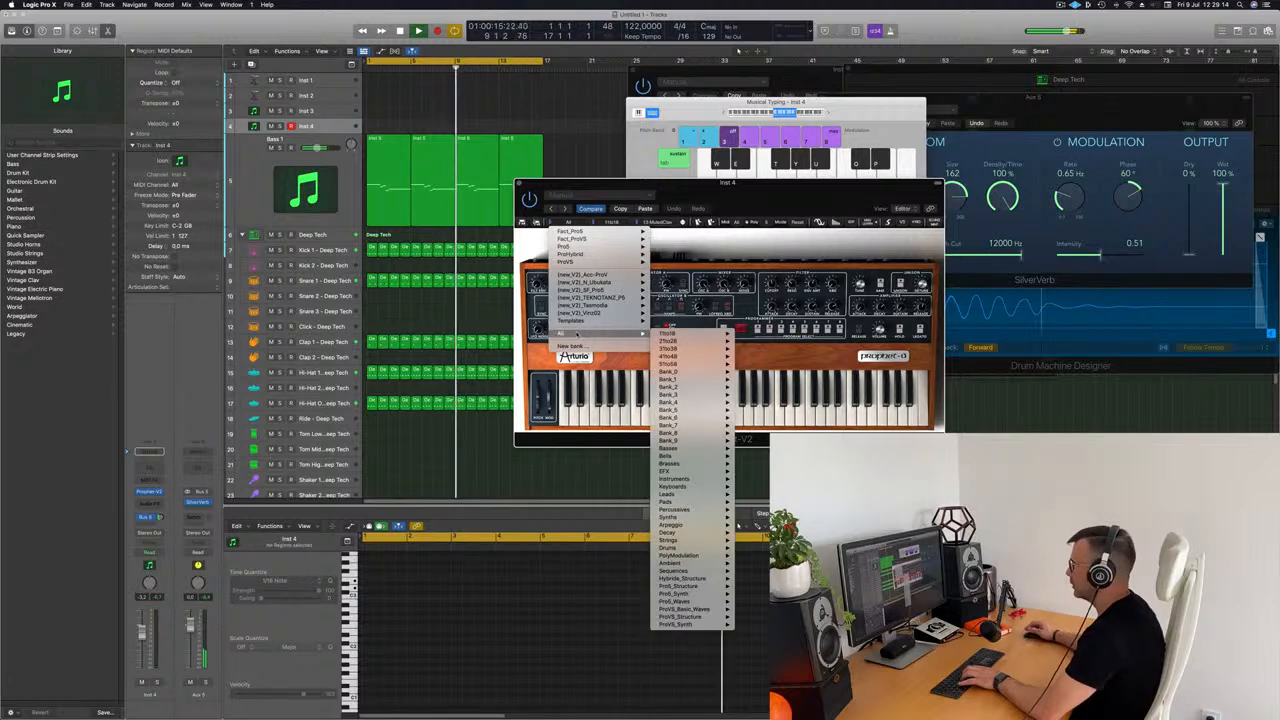
{"action": "mouse_move", "coordinate": [690, 463]}
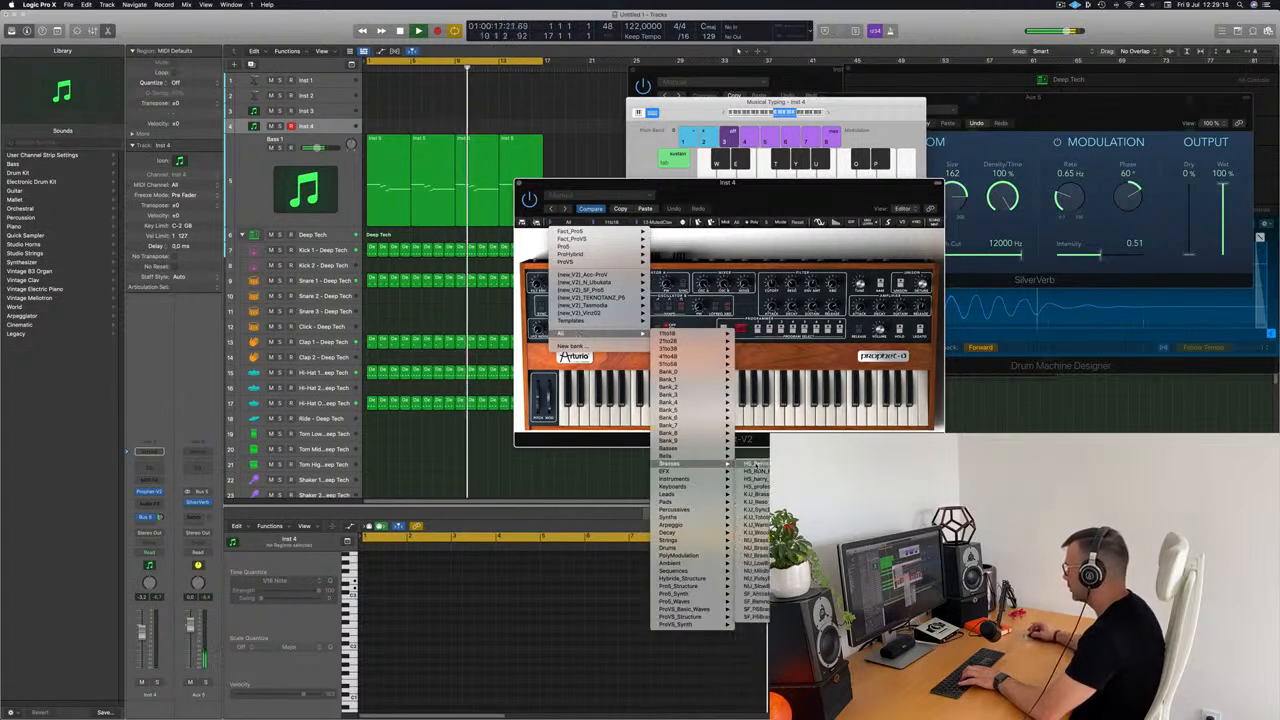
{"action": "left_click", "coordinate": [756, 463]}
{"action": "left_click_drag", "start_coordinate": [734, 197], "coordinate": [776, 186]}
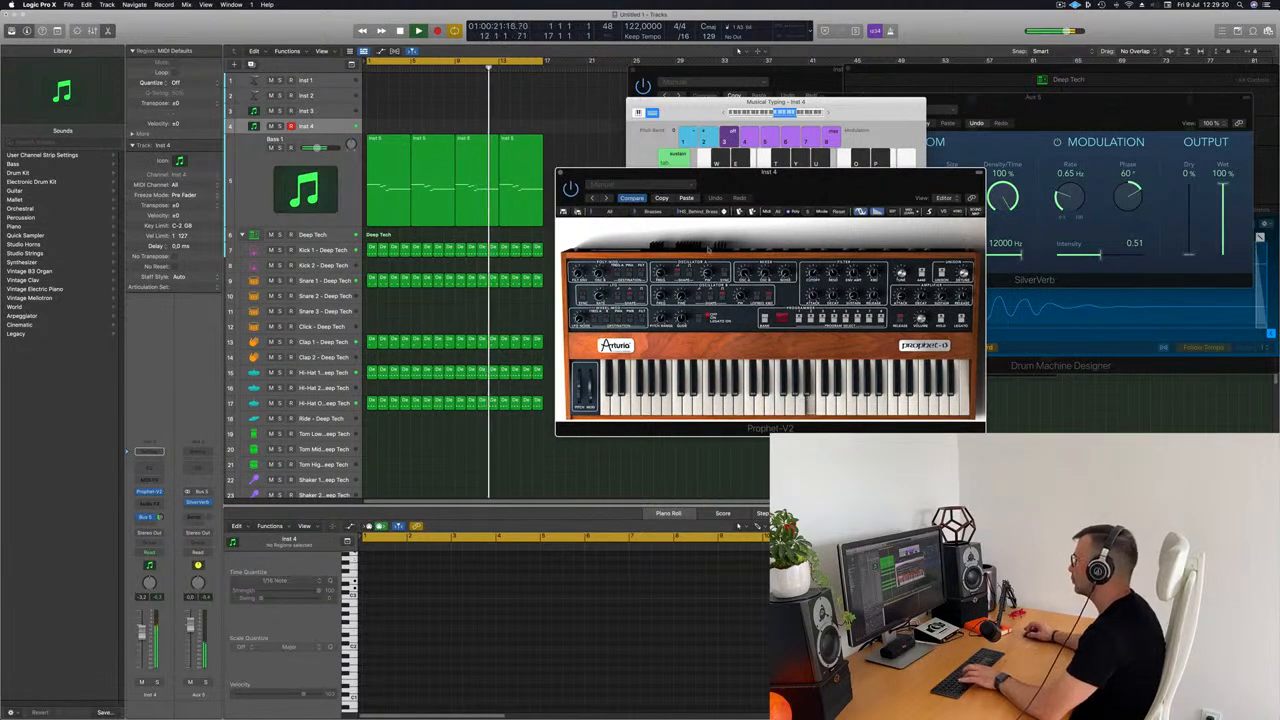
Step: Step through the following Brasses presets on the Prophet-V2 while playing notes, settling on one of the K.U sounds
{"action": "left_click", "coordinate": [725, 213]}
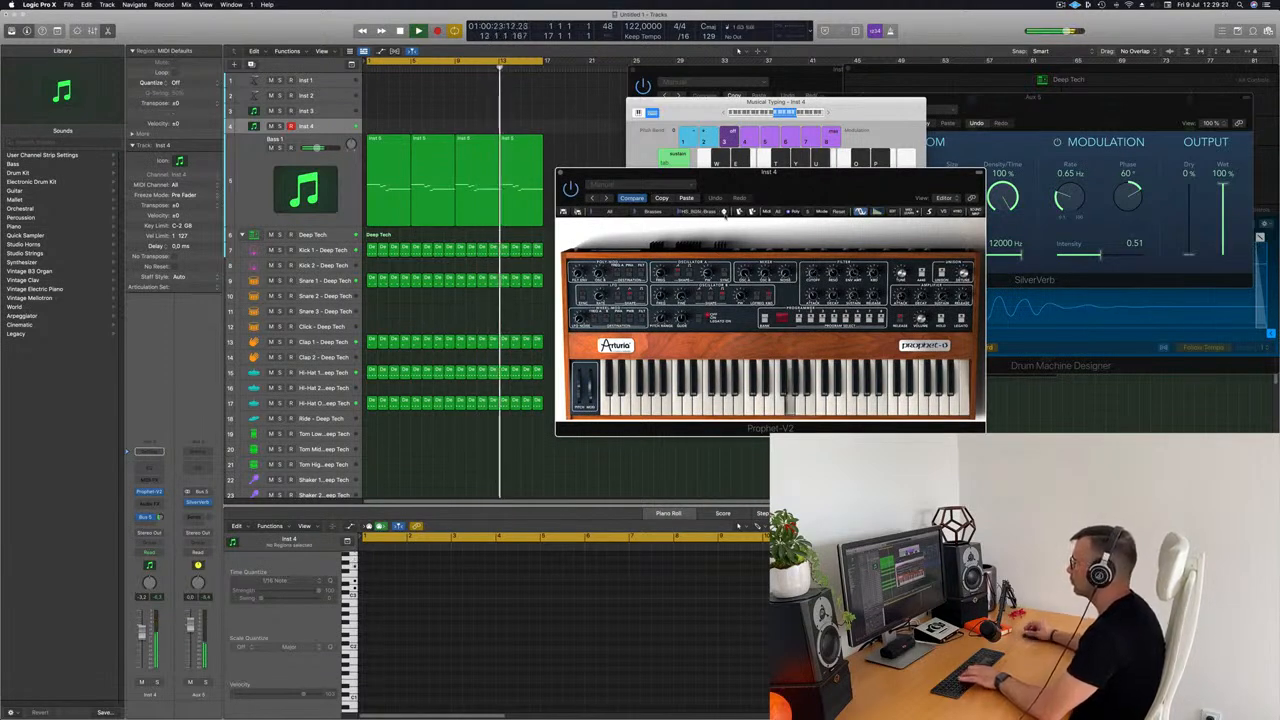
{"action": "left_click", "coordinate": [725, 213]}
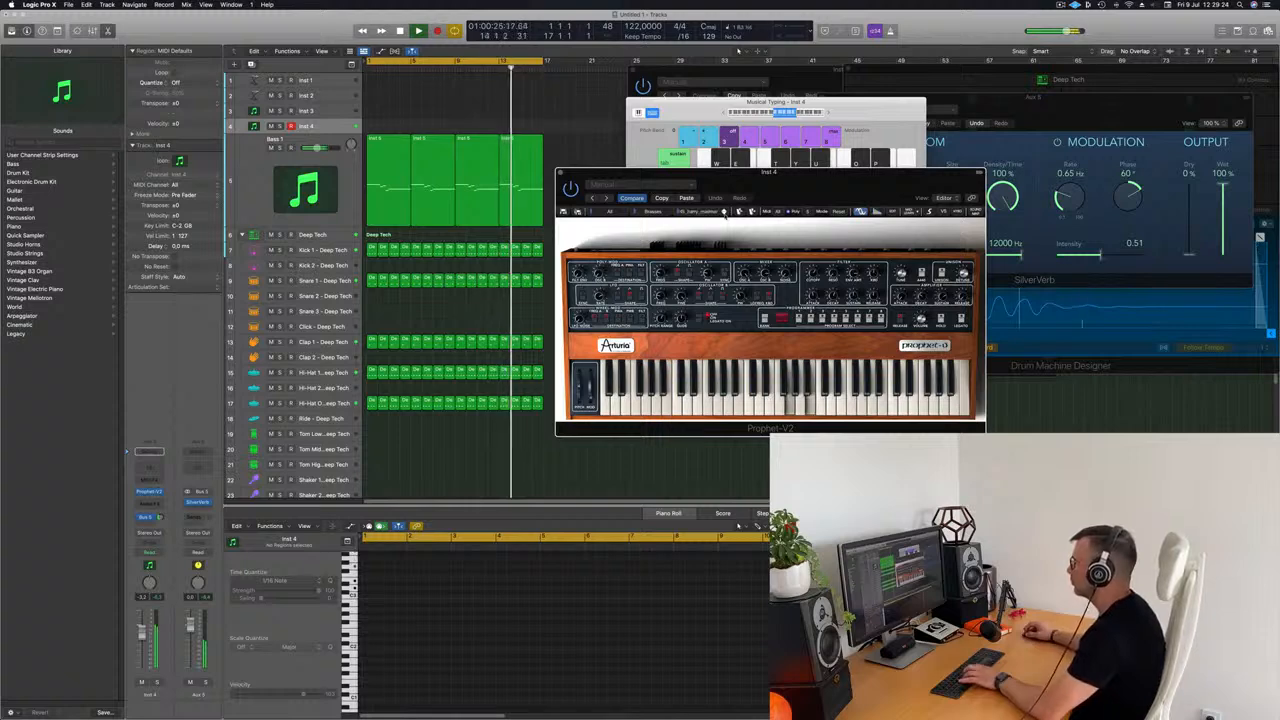
{"action": "left_click", "coordinate": [725, 213]}
{"action": "left_click", "coordinate": [725, 213]}
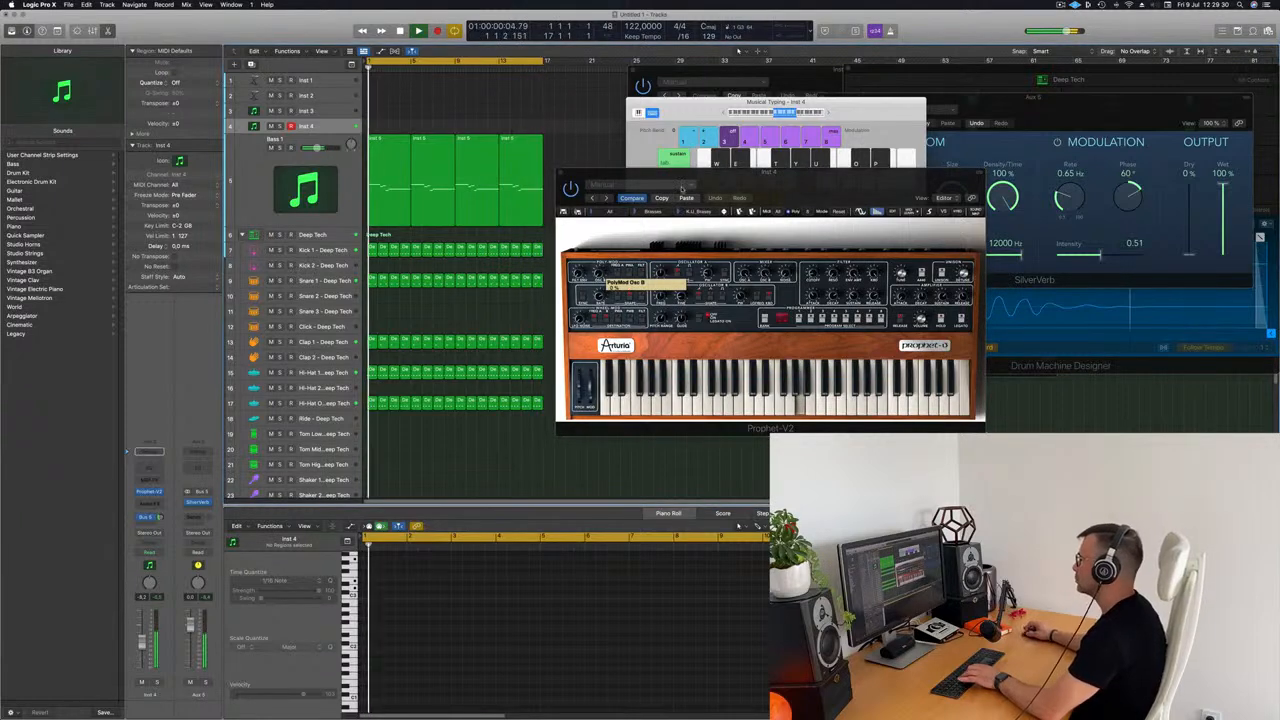
{"action": "left_click", "coordinate": [724, 212]}
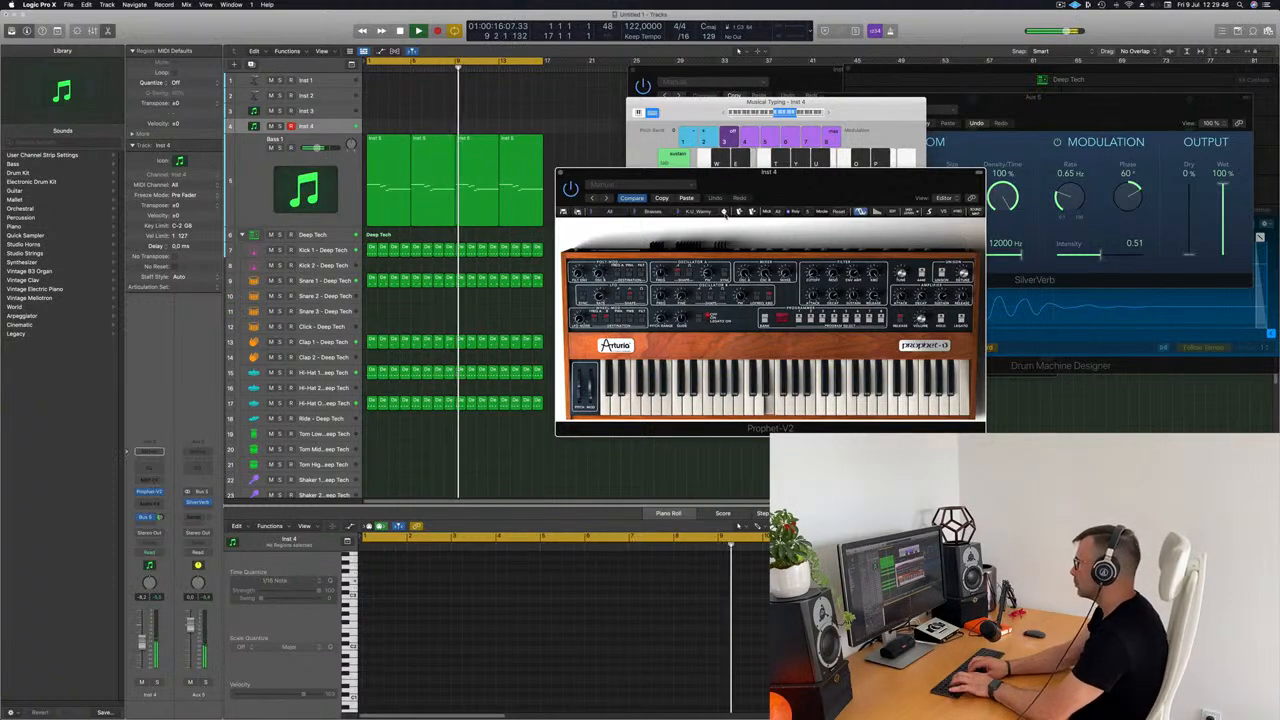
Step: Record a short melody on the Inst 4 track over the beat and move the recorded region to bar 1
{"action": "key", "text": "r"}
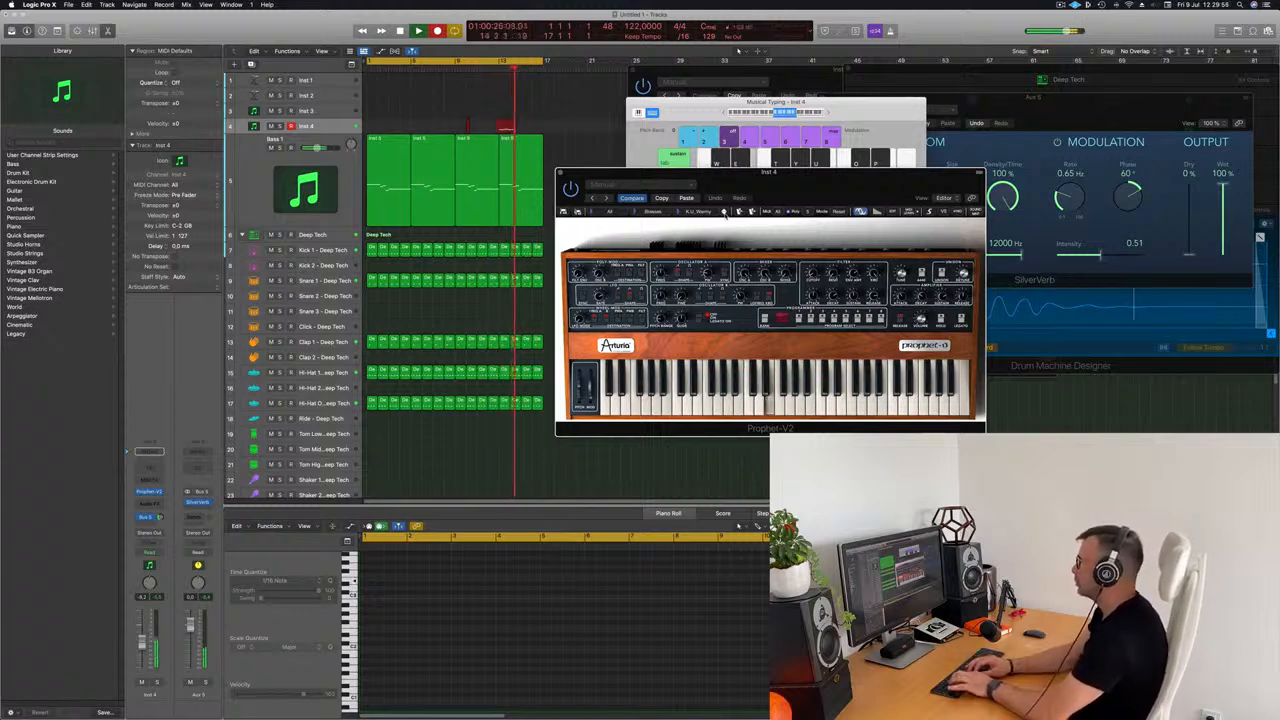
{"action": "key", "text": "space"}
{"action": "key", "text": "Return"}
{"action": "left_click_drag", "start_coordinate": [517, 123], "coordinate": [387, 124]}
{"action": "left_click", "coordinate": [393, 618]}
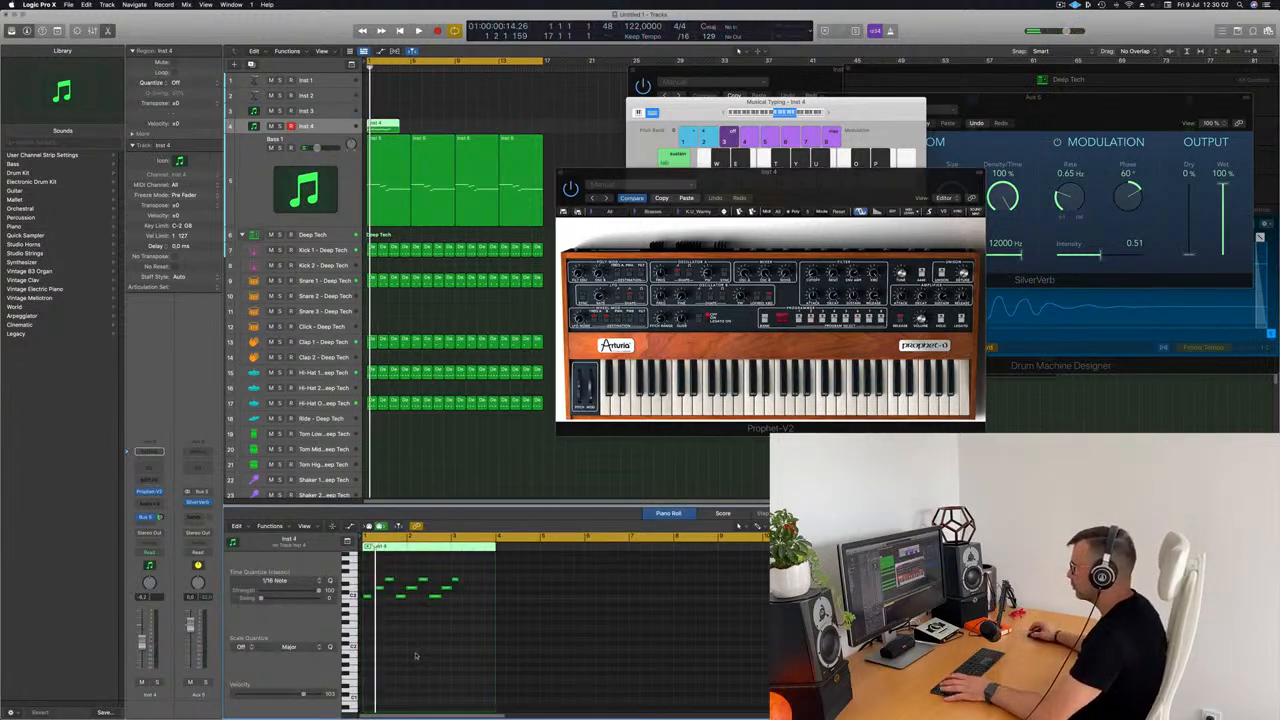
Step: Duplicate the six-note phrase of the Inst 4 region directly after the first six notes and play it back
{"action": "key", "text": "space"}
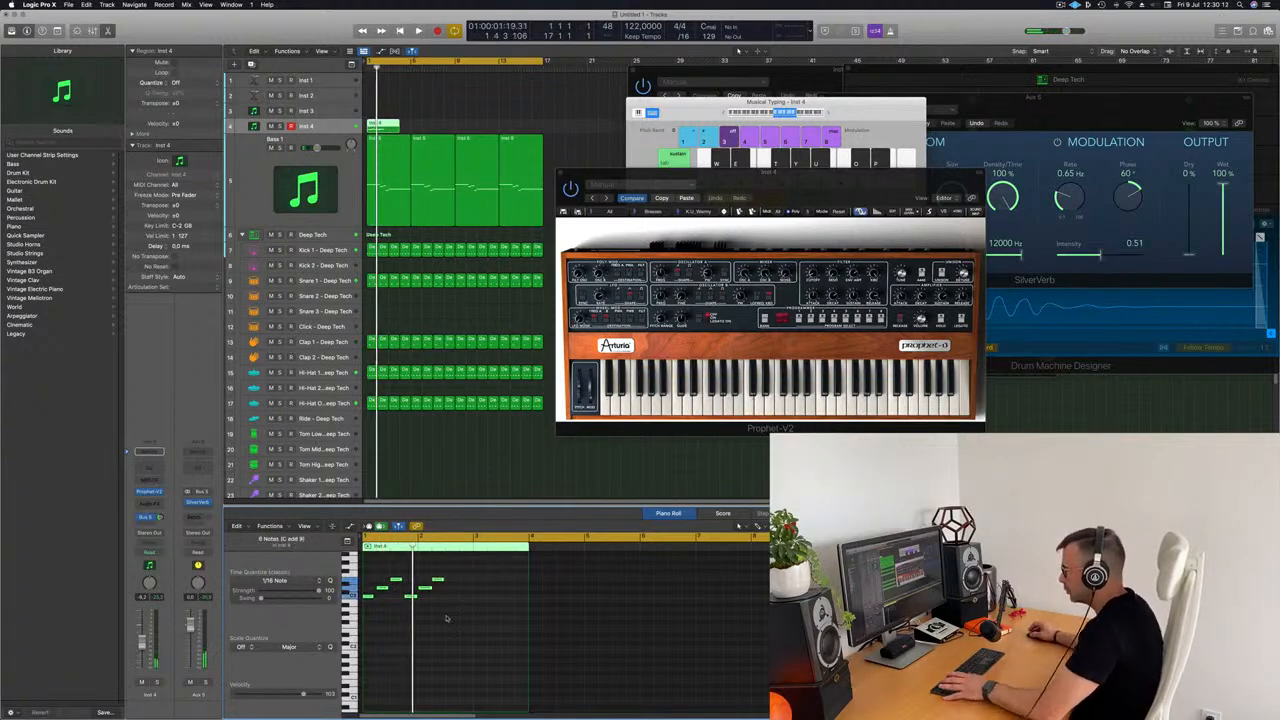
{"action": "scroll", "coordinate": [465, 619], "scroll_direction": "left", "scroll_amount": 3}
{"action": "key", "text": "space"}
{"action": "mouse_move", "coordinate": [446, 566]}
{"action": "left_mouse_down"}
{"action": "mouse_move", "coordinate": [375, 624]}
{"action": "mouse_move", "coordinate": [366, 596]}
{"action": "mouse_move", "coordinate": [430, 603]}
{"action": "left_mouse_up"}
{"action": "key", "text": "space"}
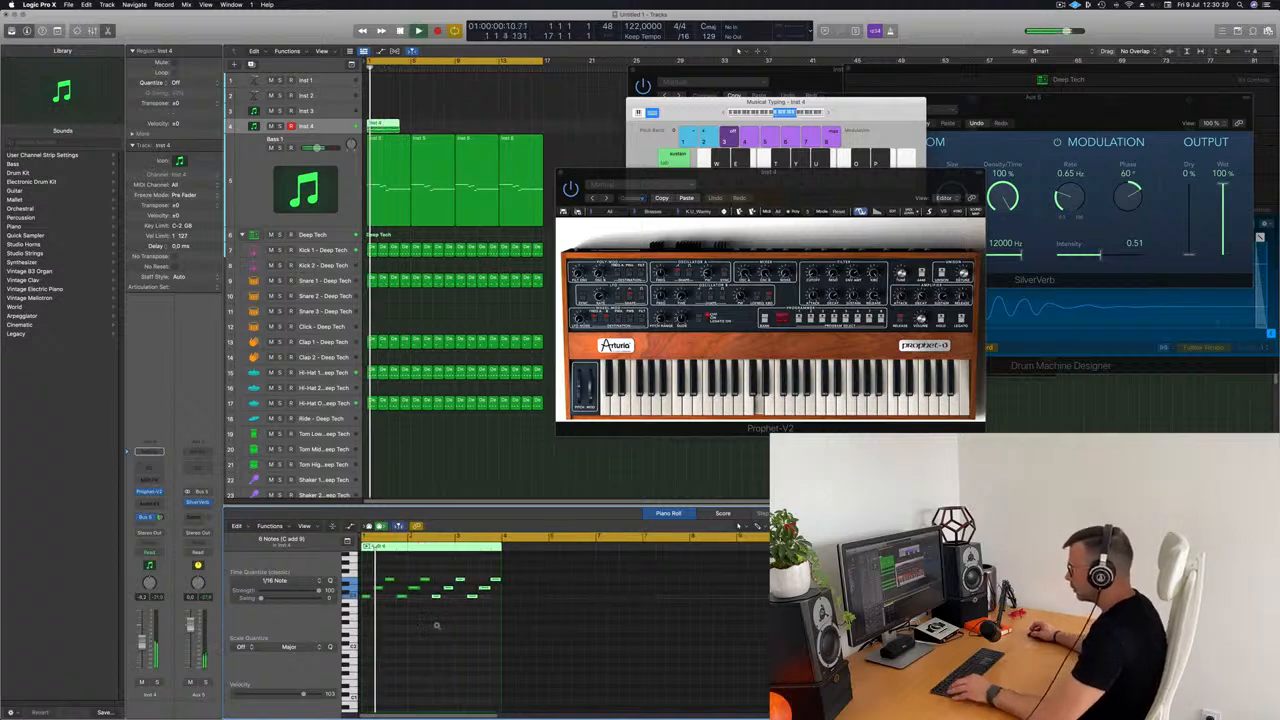
Step: Extend the Inst 4 region to four bars, copy its last four notes into bar 4 and listen to the result
{"action": "scroll", "coordinate": [445, 627], "scroll_direction": "down", "scroll_amount": 3}
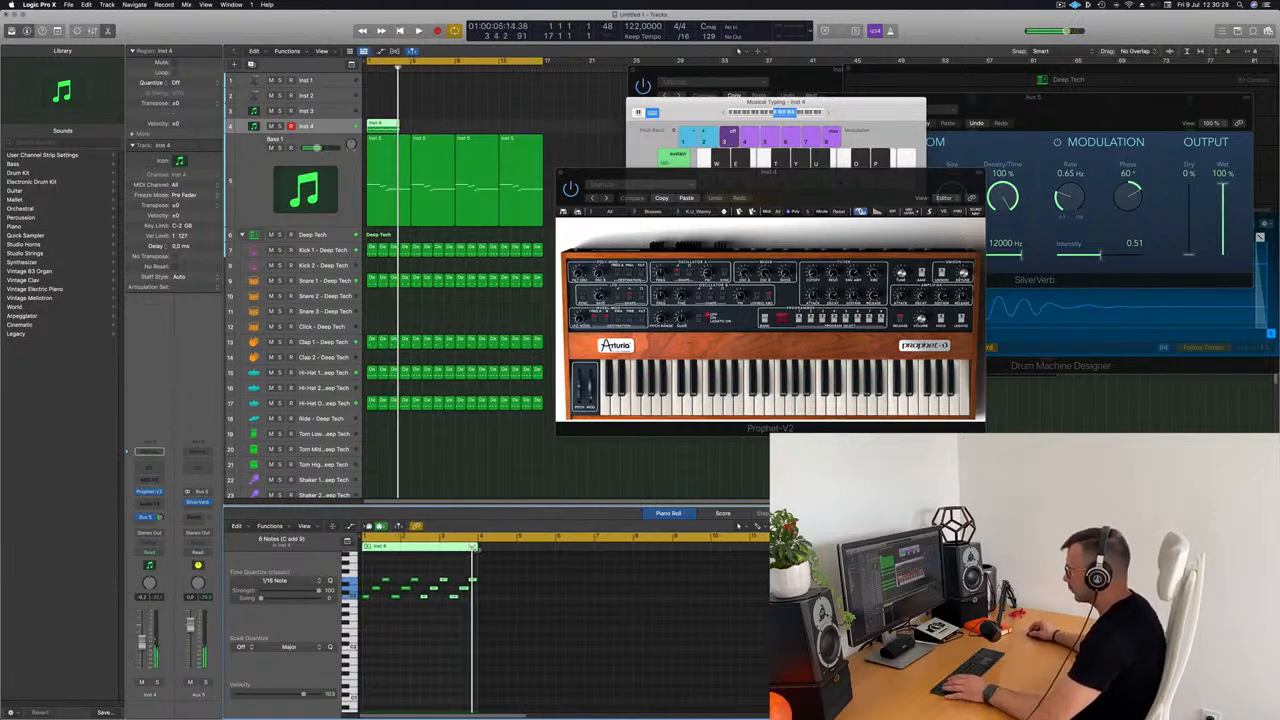
{"action": "left_click_drag", "start_coordinate": [477, 624], "coordinate": [508, 624]}
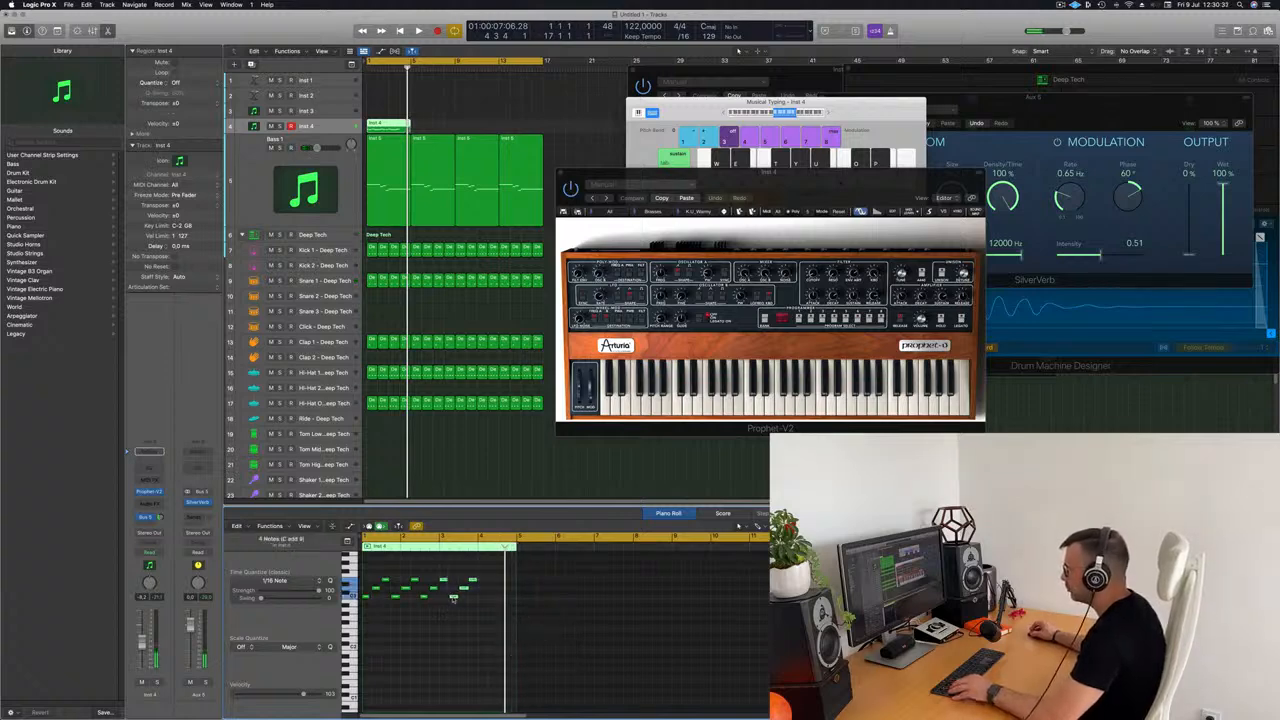
{"action": "left_click_drag", "start_coordinate": [452, 598], "coordinate": [473, 600]}
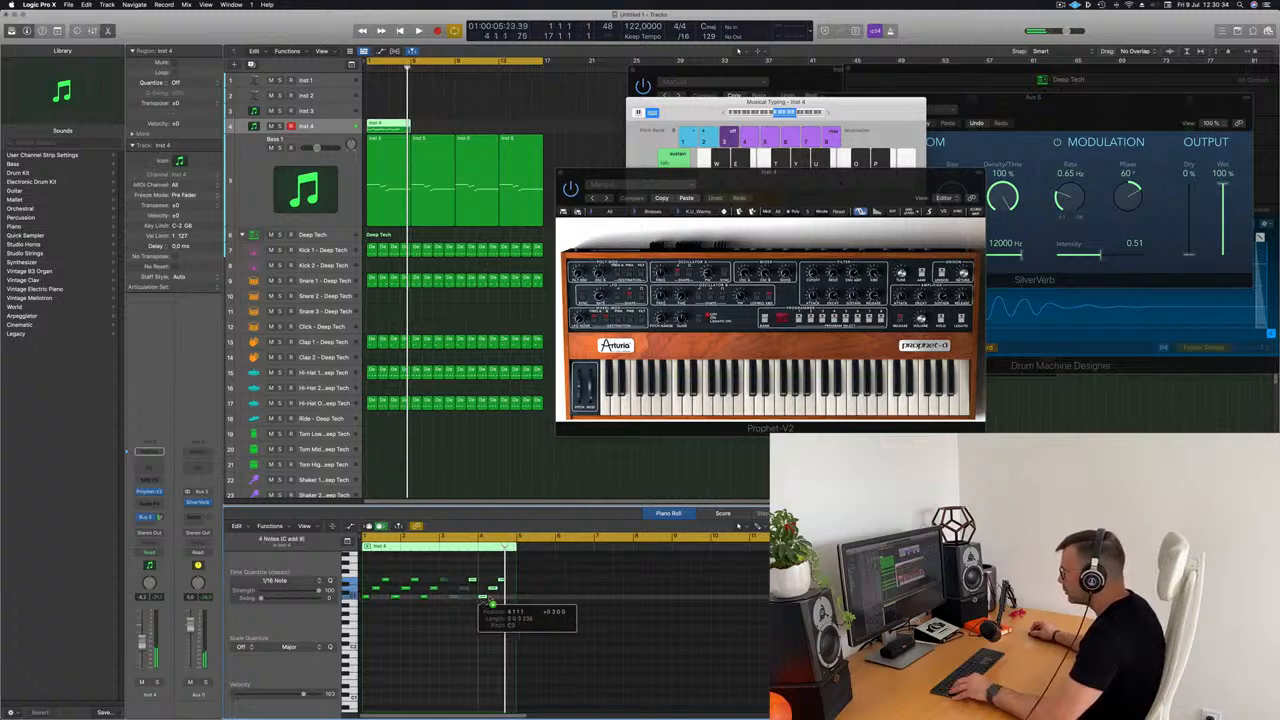
{"action": "left_click_drag", "start_coordinate": [493, 603], "coordinate": [482, 601]}
{"action": "key", "text": "space"}
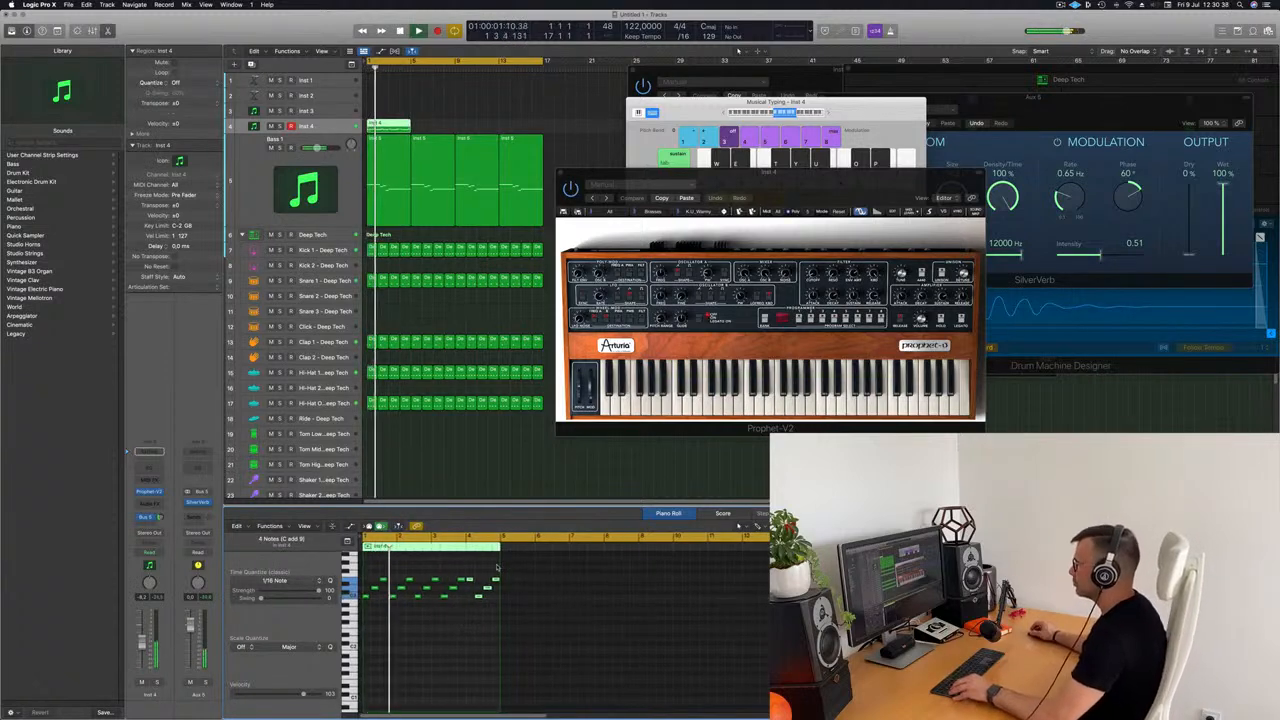
{"action": "scroll", "coordinate": [469, 624], "scroll_direction": "up", "scroll_amount": 3}
{"action": "scroll", "coordinate": [460, 627], "scroll_direction": "up", "scroll_amount": 3}
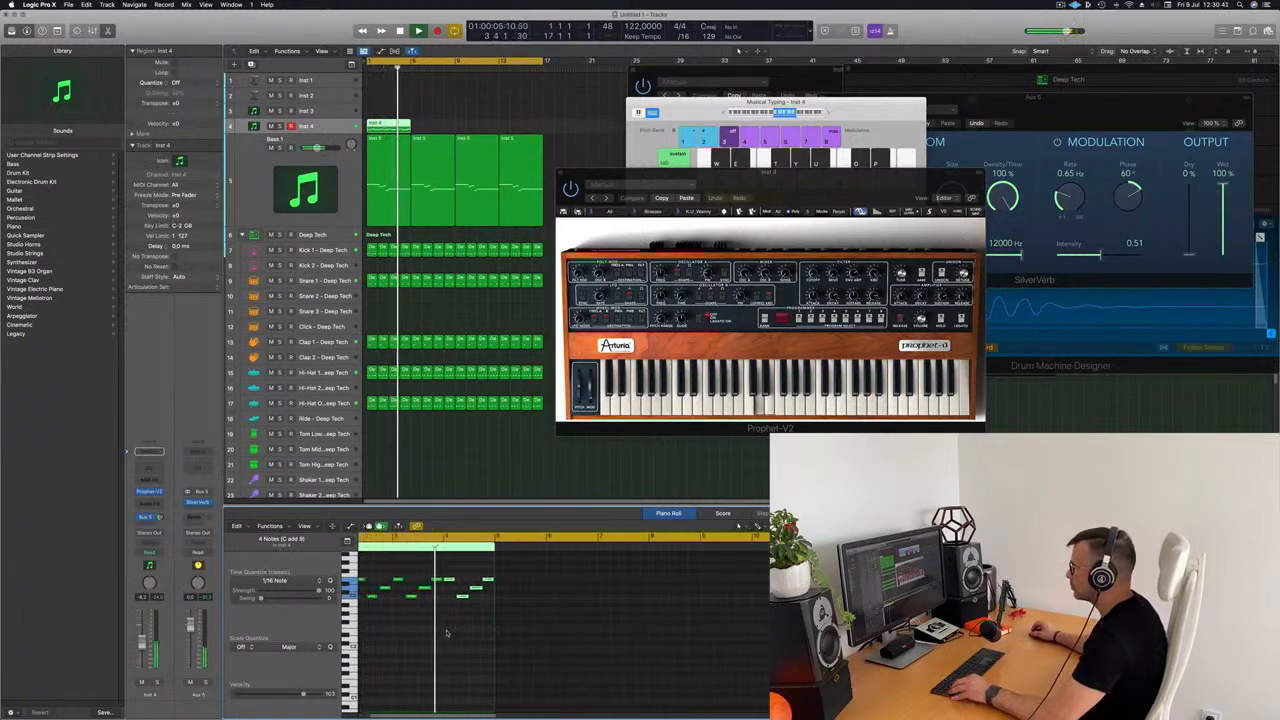
Step: Reposition the middle-pitch note near the end of bar 4 in the Inst 4 region, checking the phrase by playback
{"action": "key", "text": "space"}
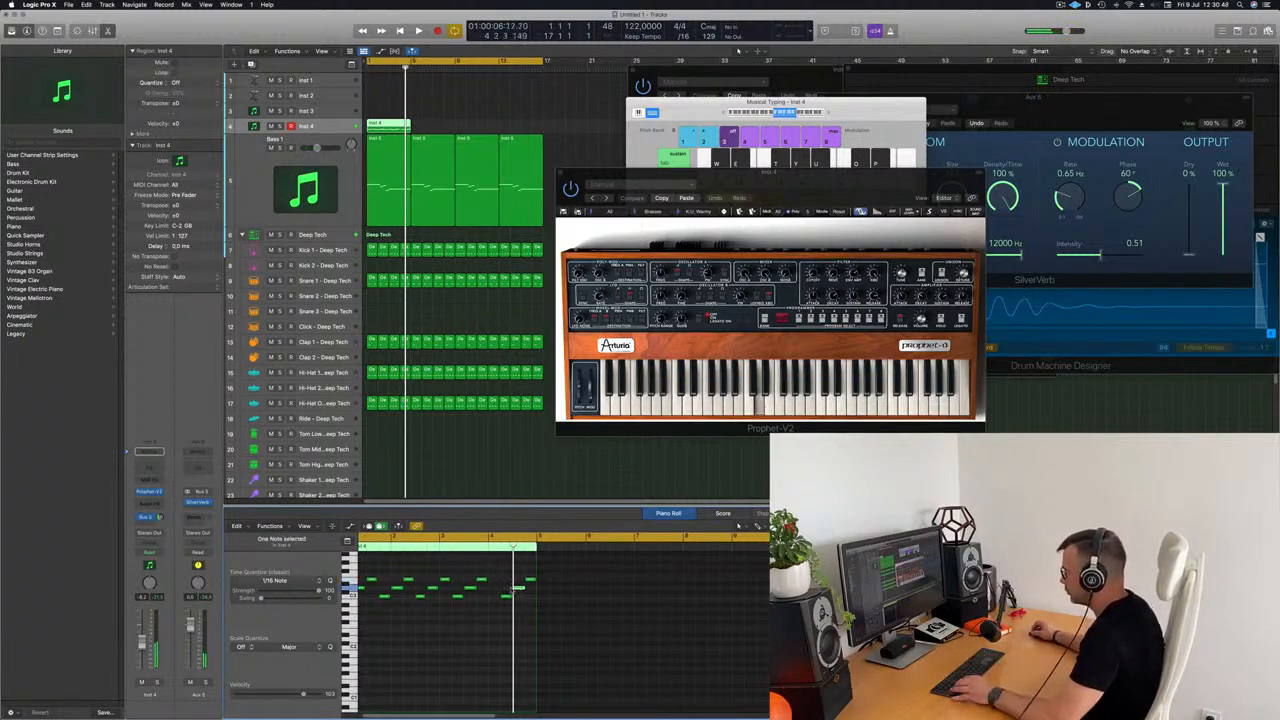
{"action": "left_click_drag", "start_coordinate": [517, 589], "coordinate": [504, 591]}
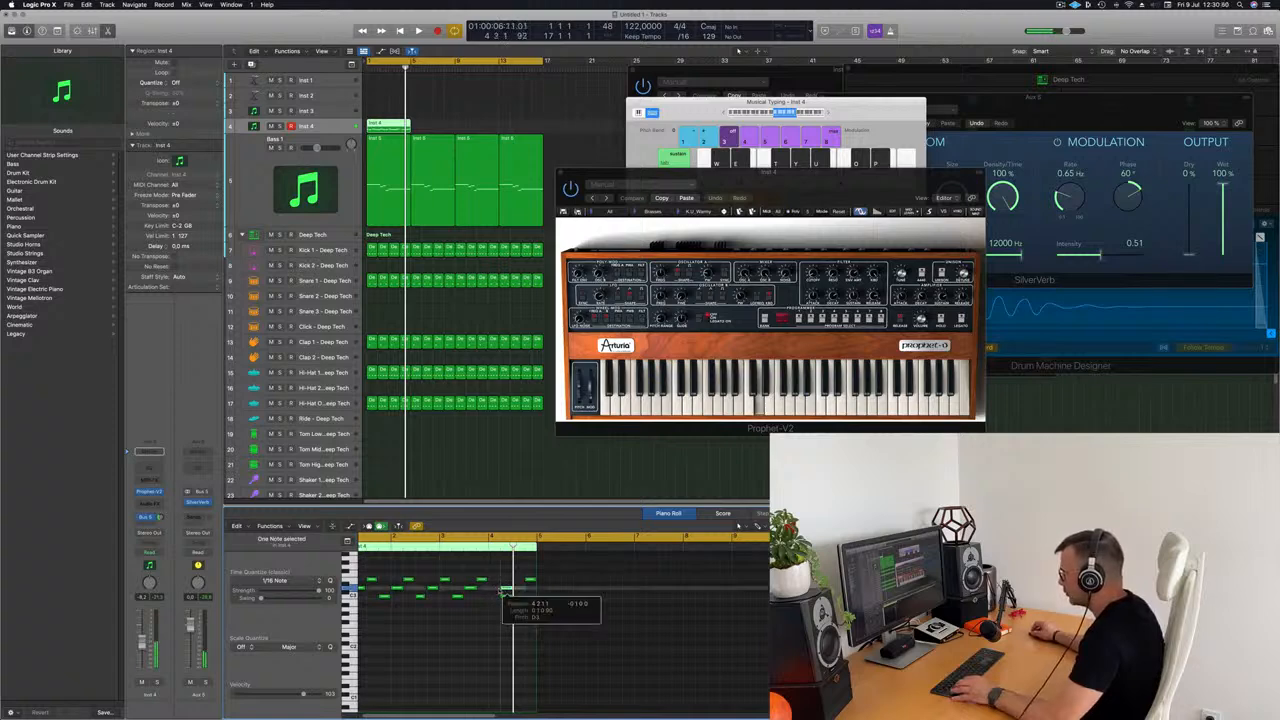
{"action": "key", "text": "space"}
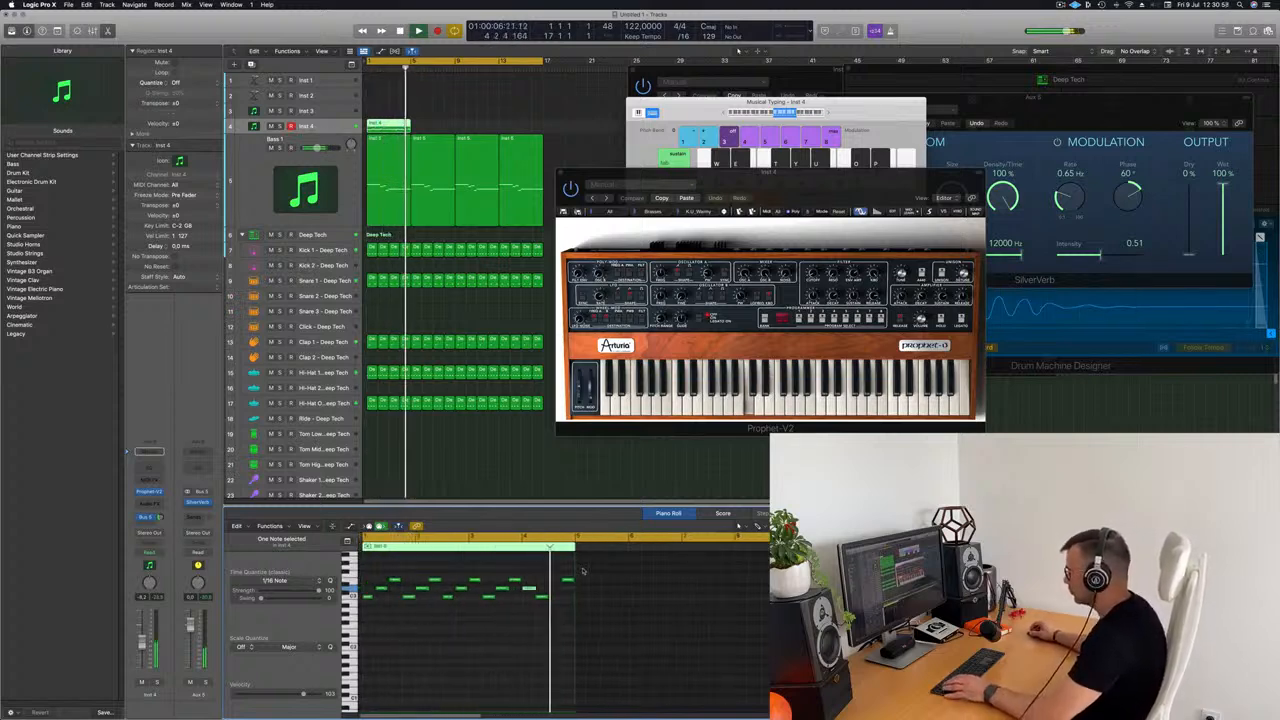
{"action": "left_click_drag", "start_coordinate": [530, 589], "coordinate": [557, 589]}
{"action": "scroll", "coordinate": [535, 559], "scroll_direction": "down", "scroll_amount": 2}
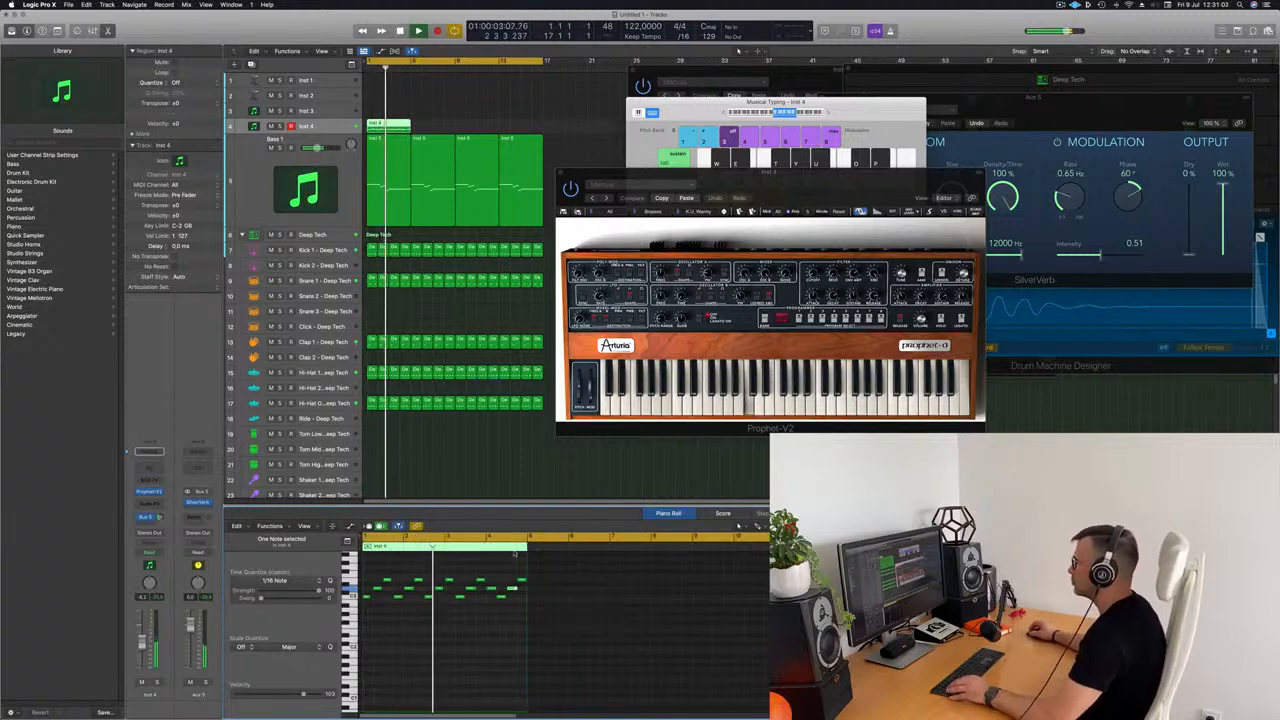
Step: Repeat the four-bar Inst 4 region three times to fill 16 bars and listen to it with the beat
{"action": "left_click_drag", "start_coordinate": [800, 182], "coordinate": [813, 211]}
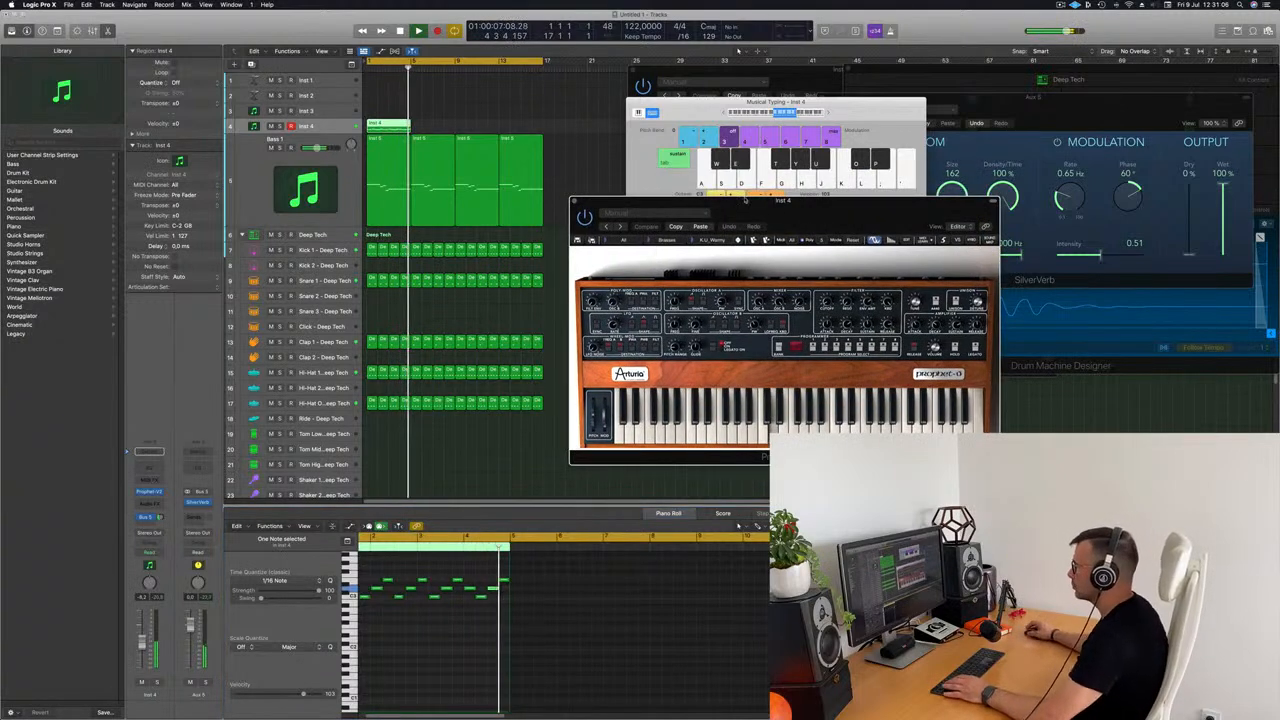
{"action": "key", "text": "space"}
{"action": "left_click", "coordinate": [388, 129]}
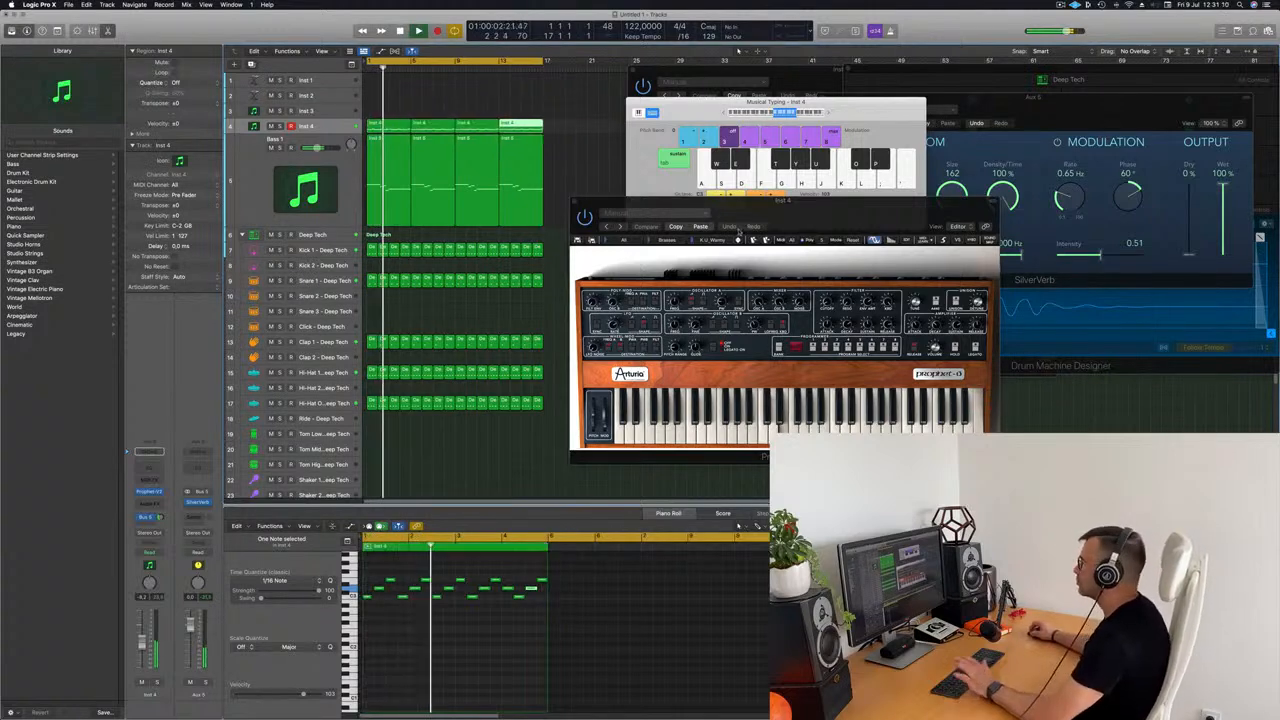
{"action": "left_click_drag", "start_coordinate": [821, 211], "coordinate": [792, 199]}
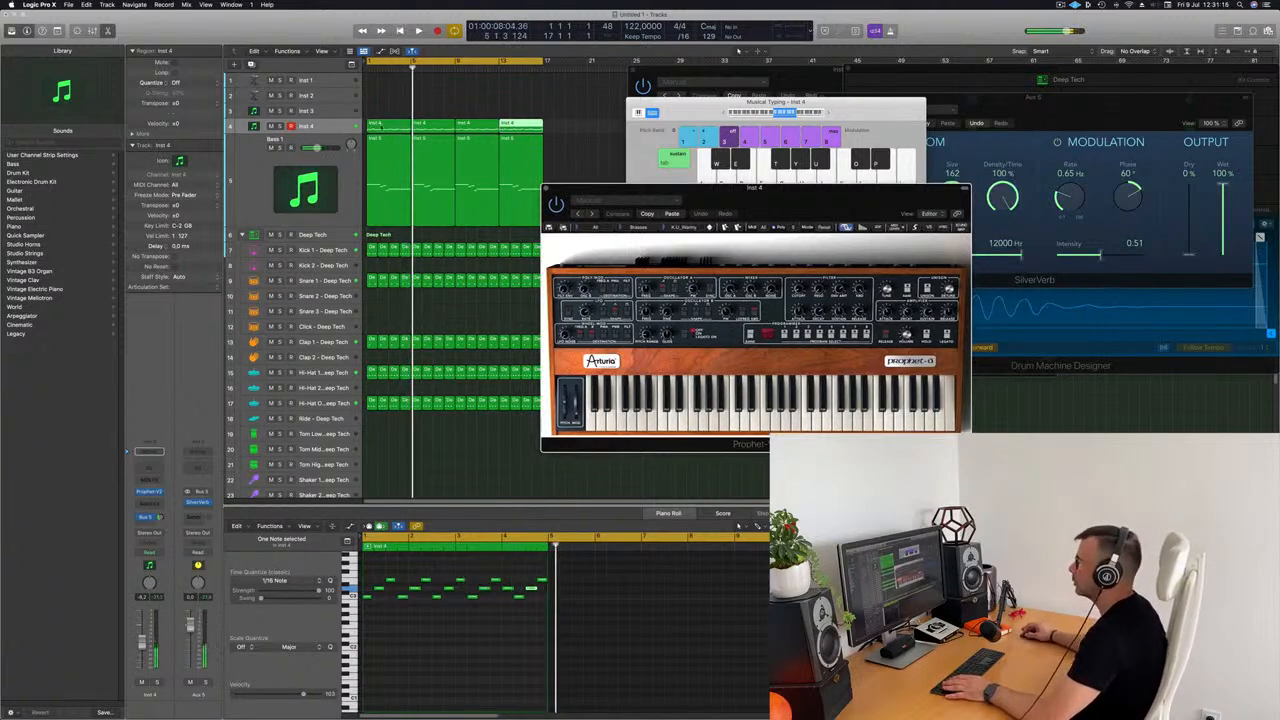
Step: Replace the last notes of the first Inst 4 region with a copy of the preceding three-note figure and lengthen the final note
{"action": "left_click", "coordinate": [380, 126]}
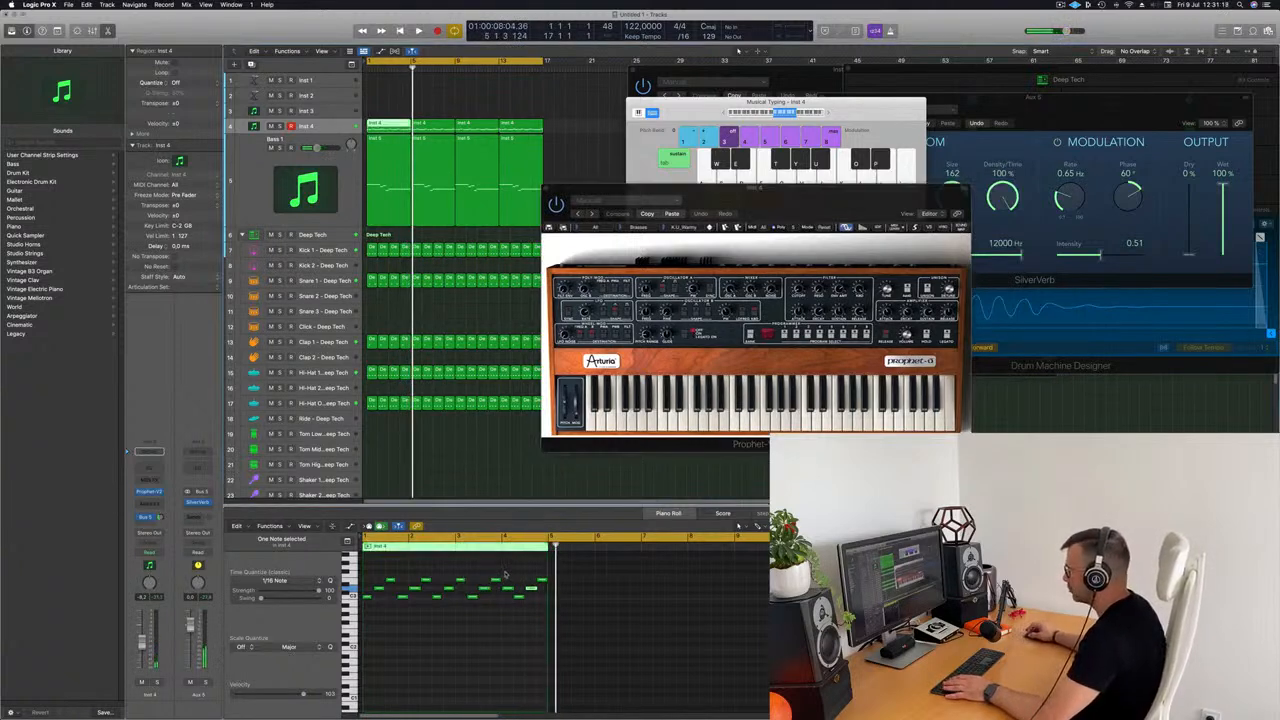
{"action": "left_click_drag", "start_coordinate": [505, 574], "coordinate": [538, 603]}
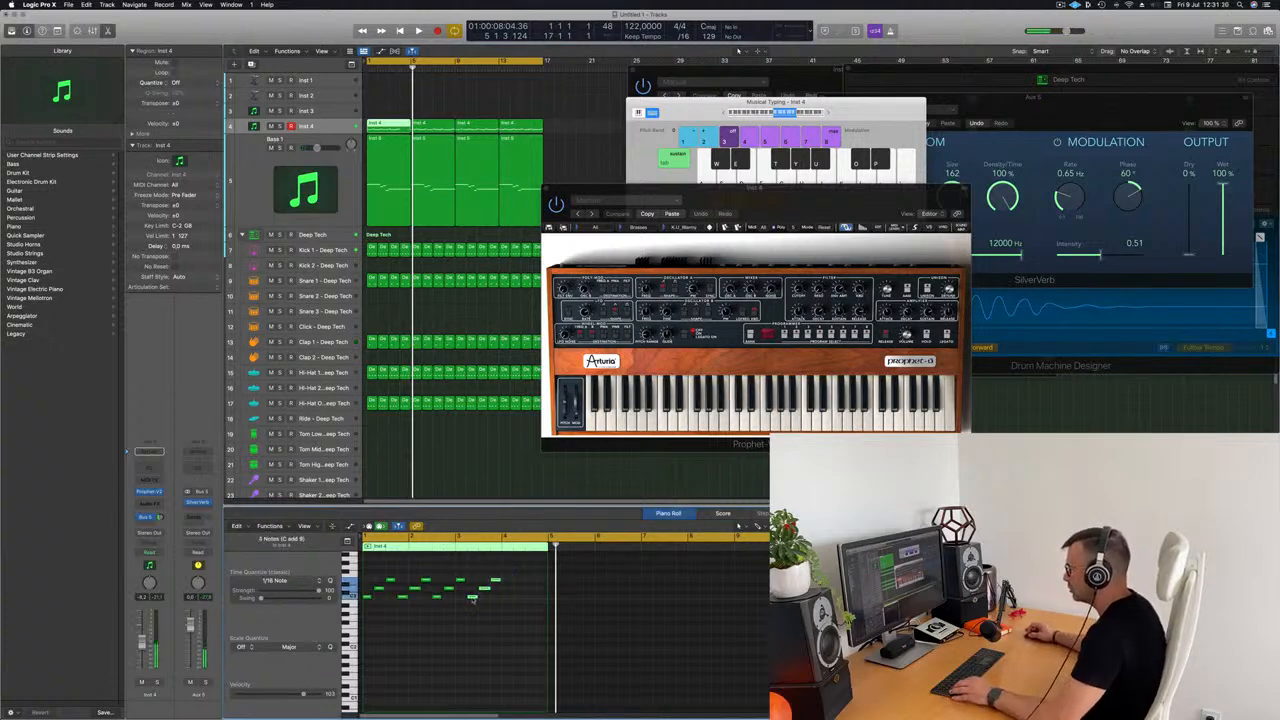
{"action": "left_click_drag", "start_coordinate": [473, 598], "coordinate": [543, 585]}
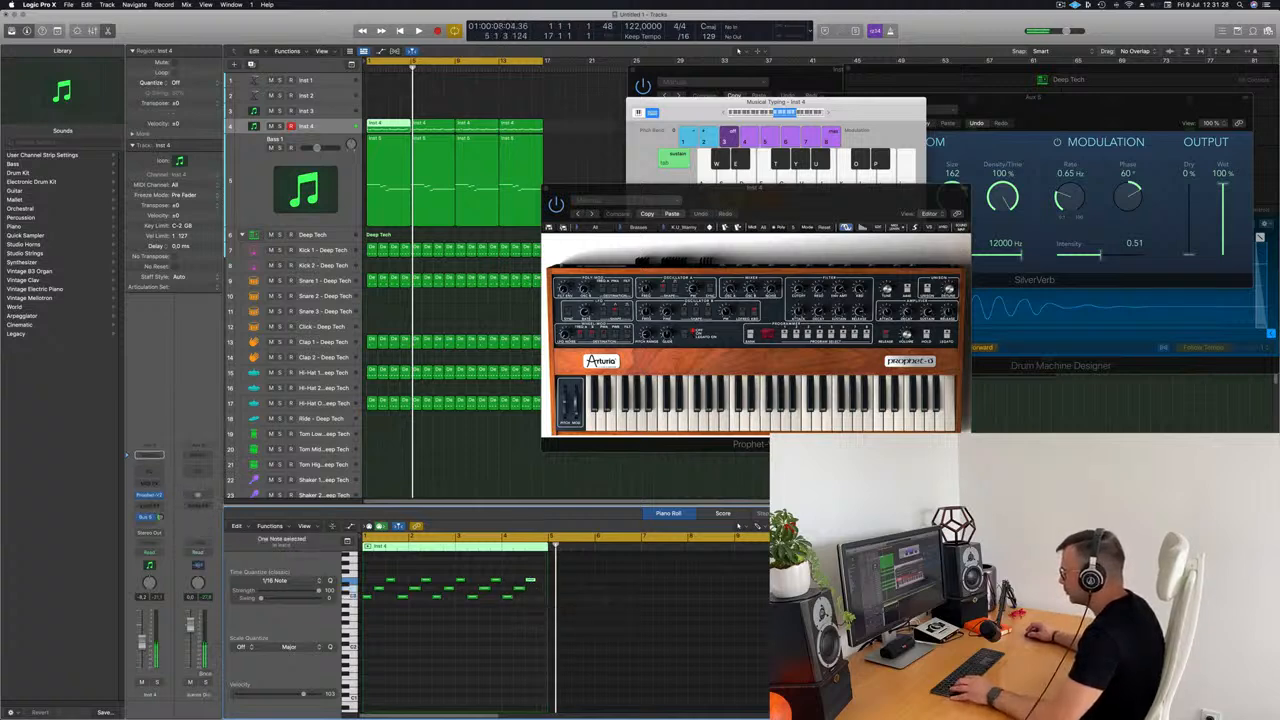
{"action": "left_click_drag", "start_coordinate": [532, 580], "coordinate": [543, 584]}
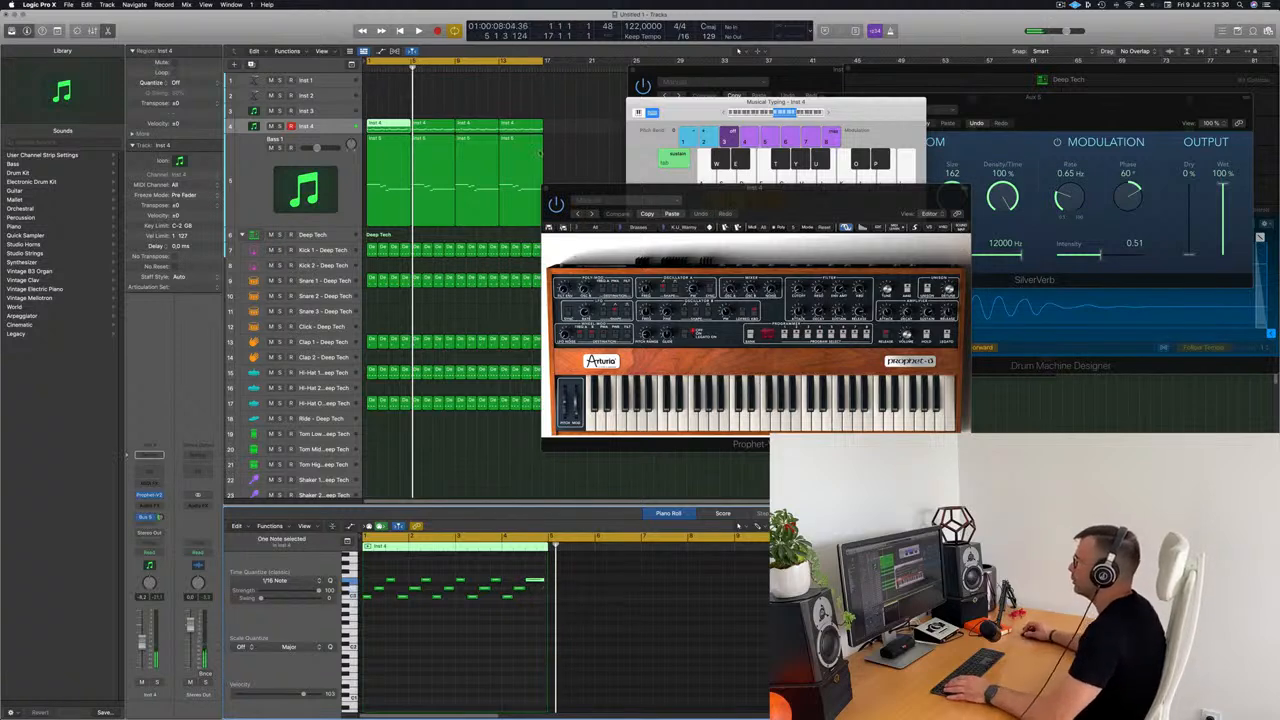
Step: Delete the three old Inst 4 region copies and repeat the edited first region three times to fill 16 bars
{"action": "left_click_drag", "start_coordinate": [578, 118], "coordinate": [433, 128]}
{"action": "key", "text": "Delete"}
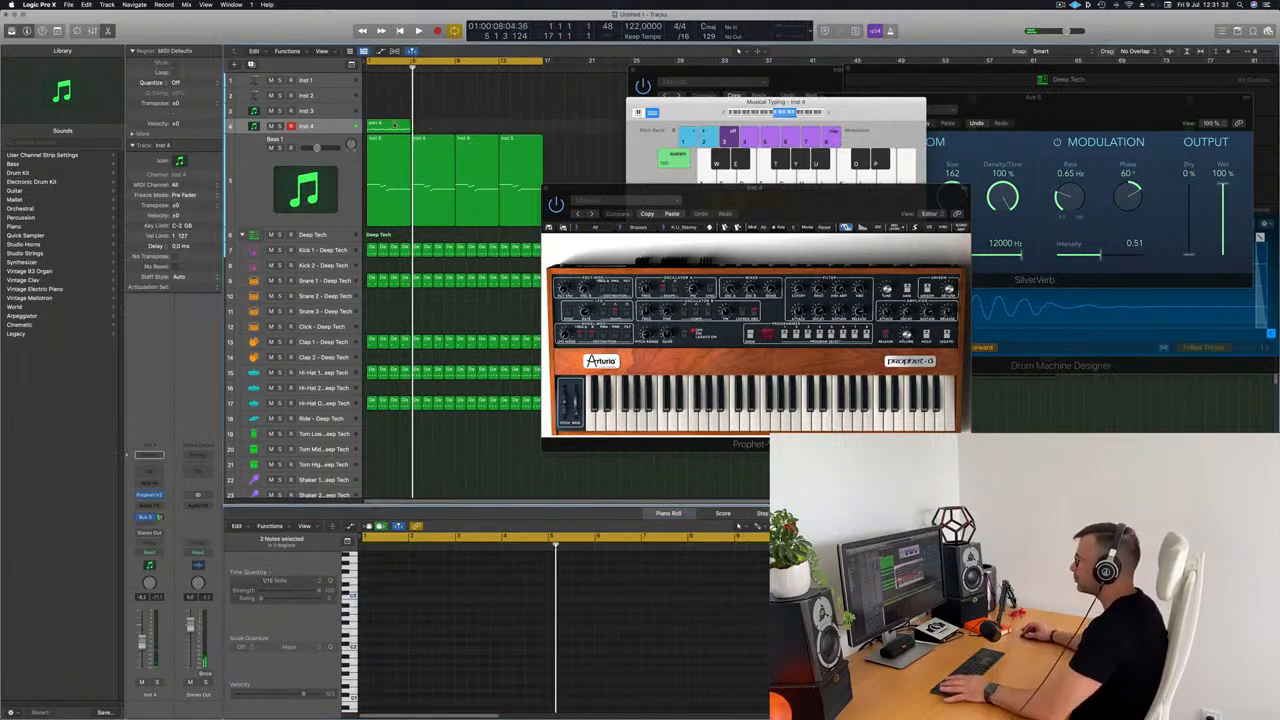
{"action": "key", "text": "space"}
{"action": "left_click", "coordinate": [393, 125]}
{"action": "key", "text": "super+r"}
{"action": "key", "text": "super+r"}
{"action": "key", "text": "super+r"}
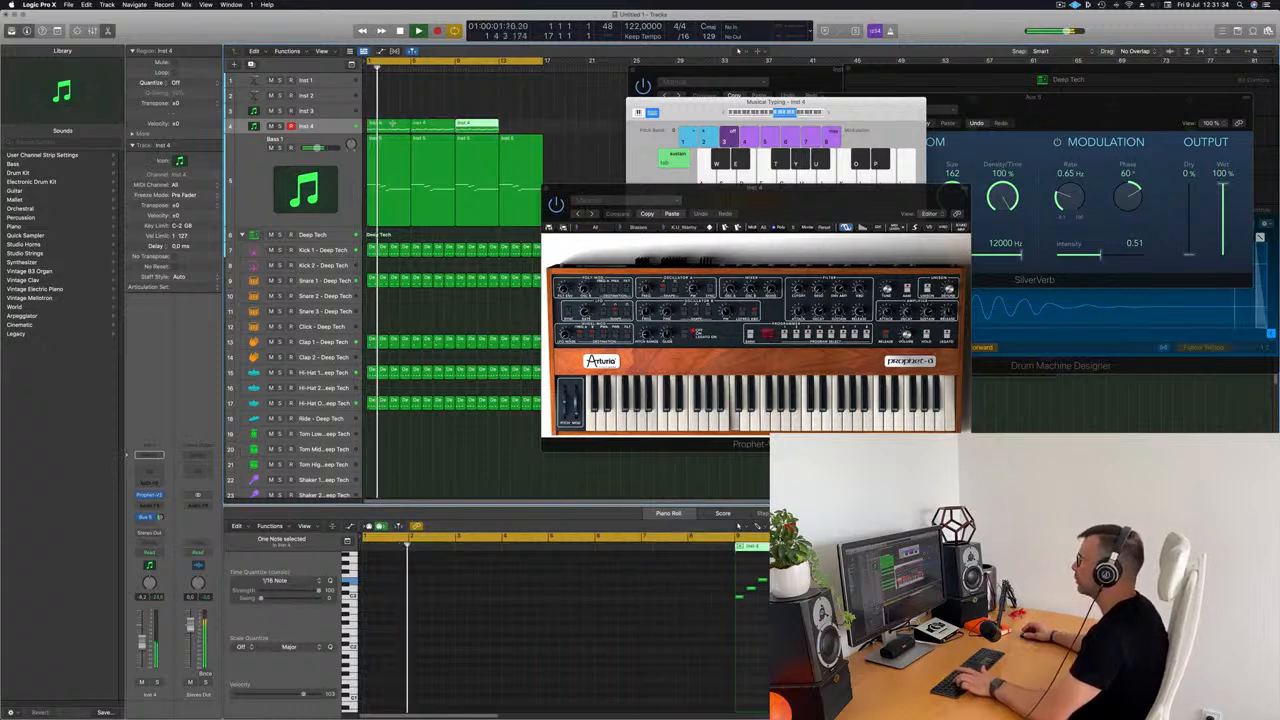
{"action": "left_click_drag", "start_coordinate": [598, 210], "coordinate": [557, 213]}
{"action": "mouse_move", "coordinate": [684, 235]}
{"action": "left_mouse_down"}
{"action": "mouse_move", "coordinate": [625, 256]}
{"action": "mouse_move", "coordinate": [673, 256]}
{"action": "left_mouse_up"}
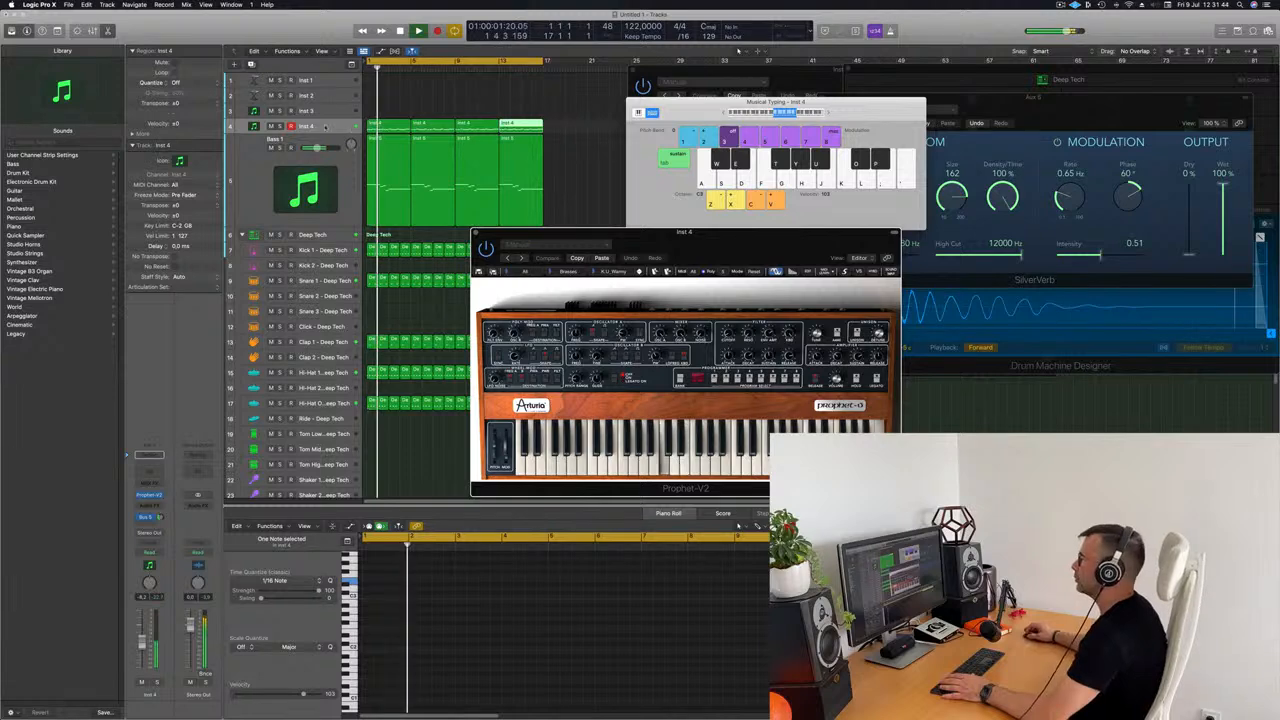
Step: Create a new track with the same setup as Inst 4, place it above Inst 4 and reselect the Inst 4 track
{"action": "left_click", "coordinate": [325, 126]}
{"action": "key", "text": "super+d"}
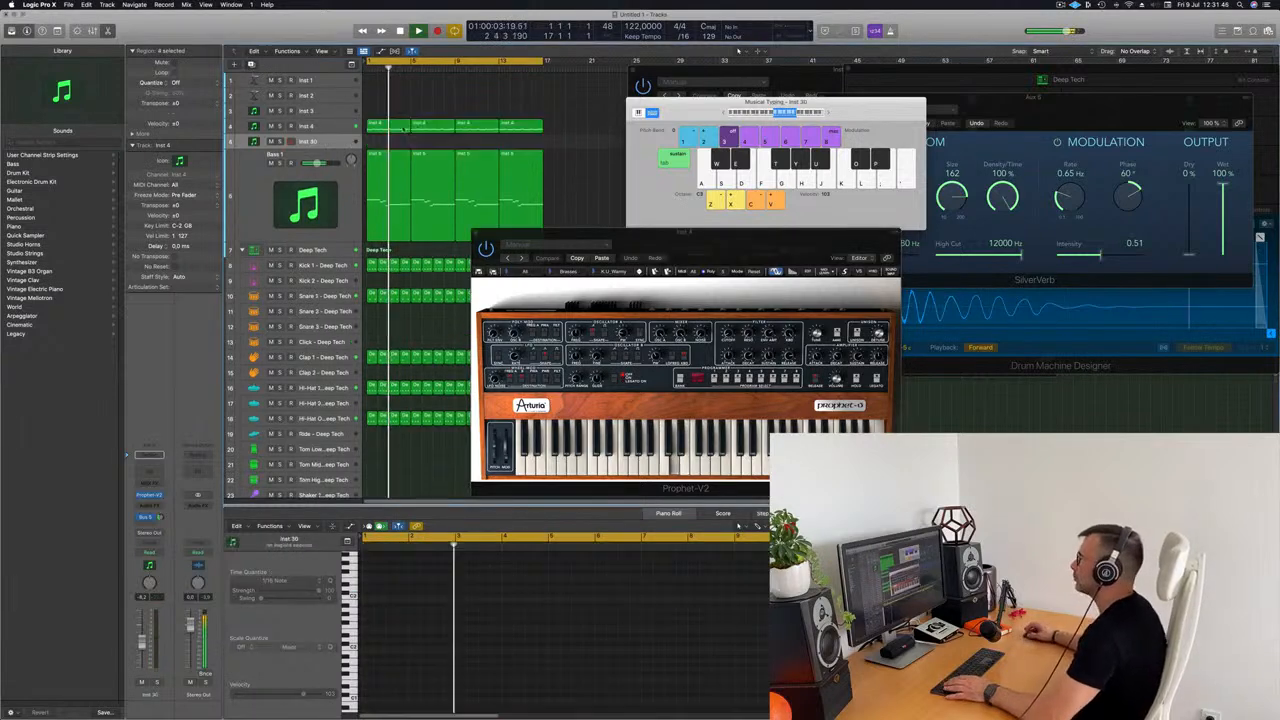
{"action": "left_click_drag", "start_coordinate": [325, 143], "coordinate": [335, 118]}
{"action": "left_click", "coordinate": [310, 141]}
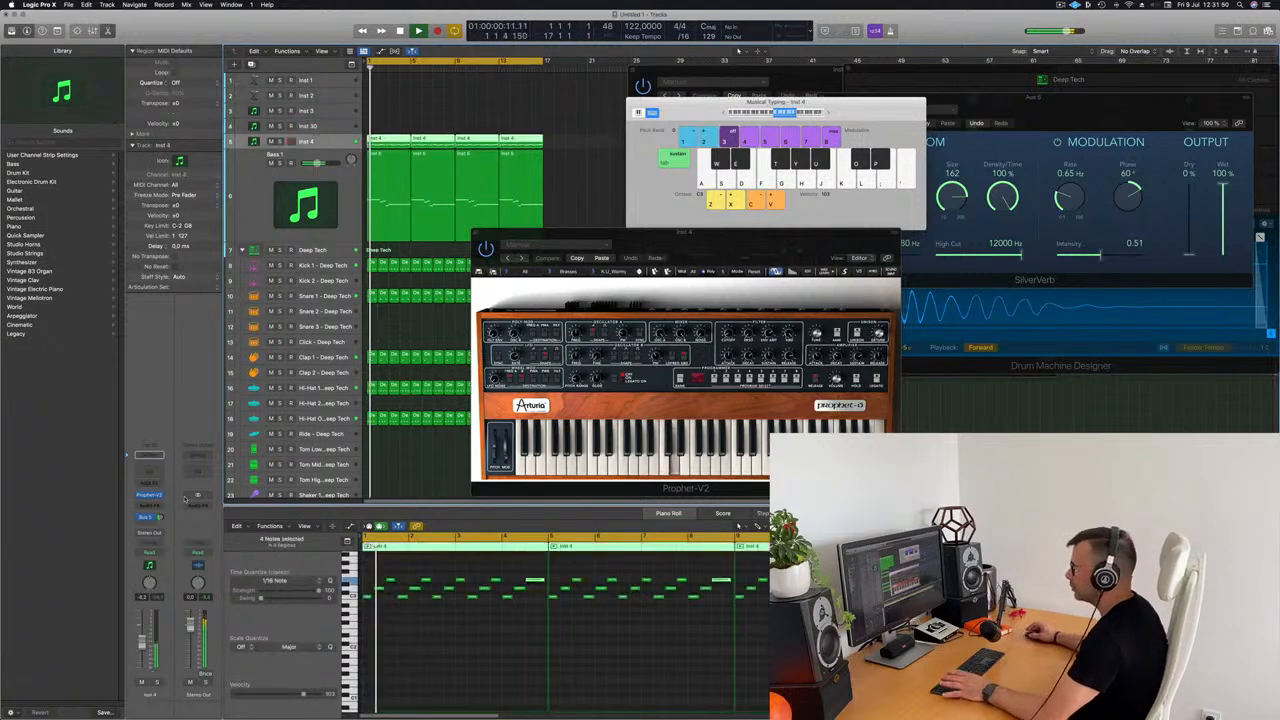
Step: Adjust the Inst 4 track's send level to Bus 5 while listening to the loop
{"action": "left_click", "coordinate": [150, 517]}
{"action": "left_click", "coordinate": [157, 517]}
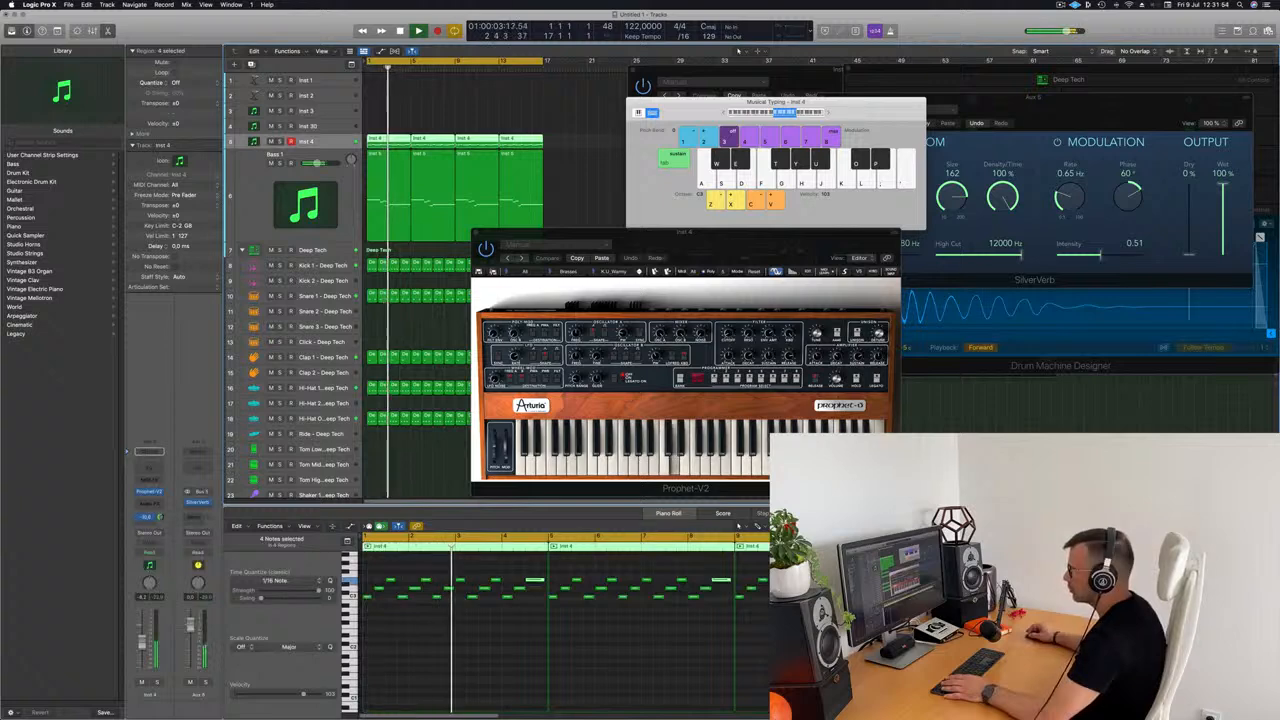
{"action": "key", "text": "space"}
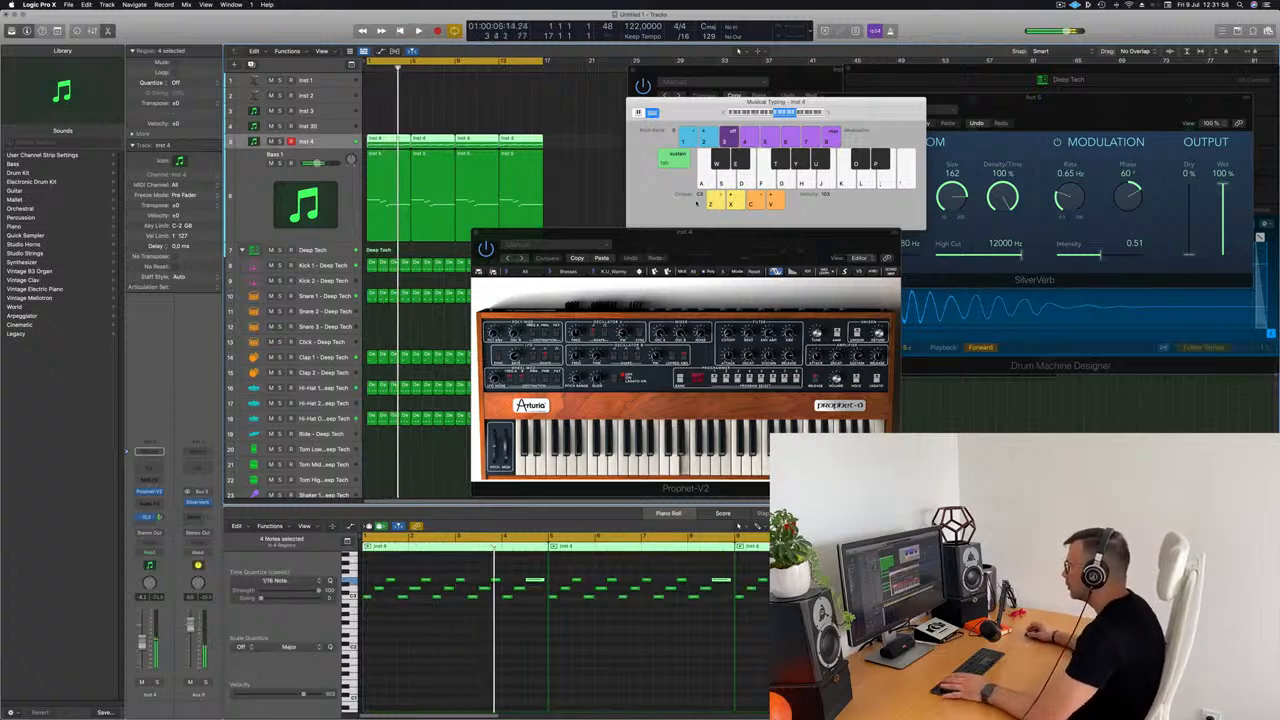
Step: Fine-tune the Prophet-V2 filter cutoff during playback and slightly lower the Inst 4 channel volume
{"action": "left_click_drag", "start_coordinate": [744, 245], "coordinate": [648, 152]}
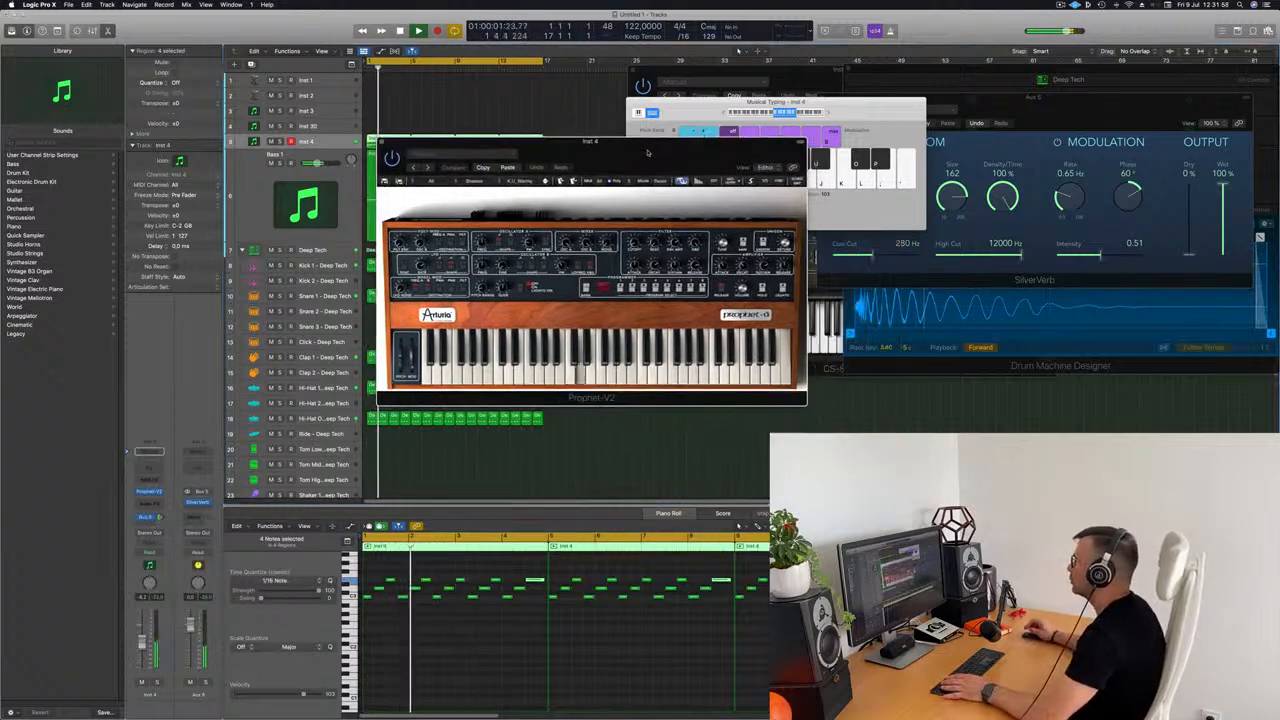
{"action": "left_click_drag", "start_coordinate": [634, 243], "coordinate": [634, 240]}
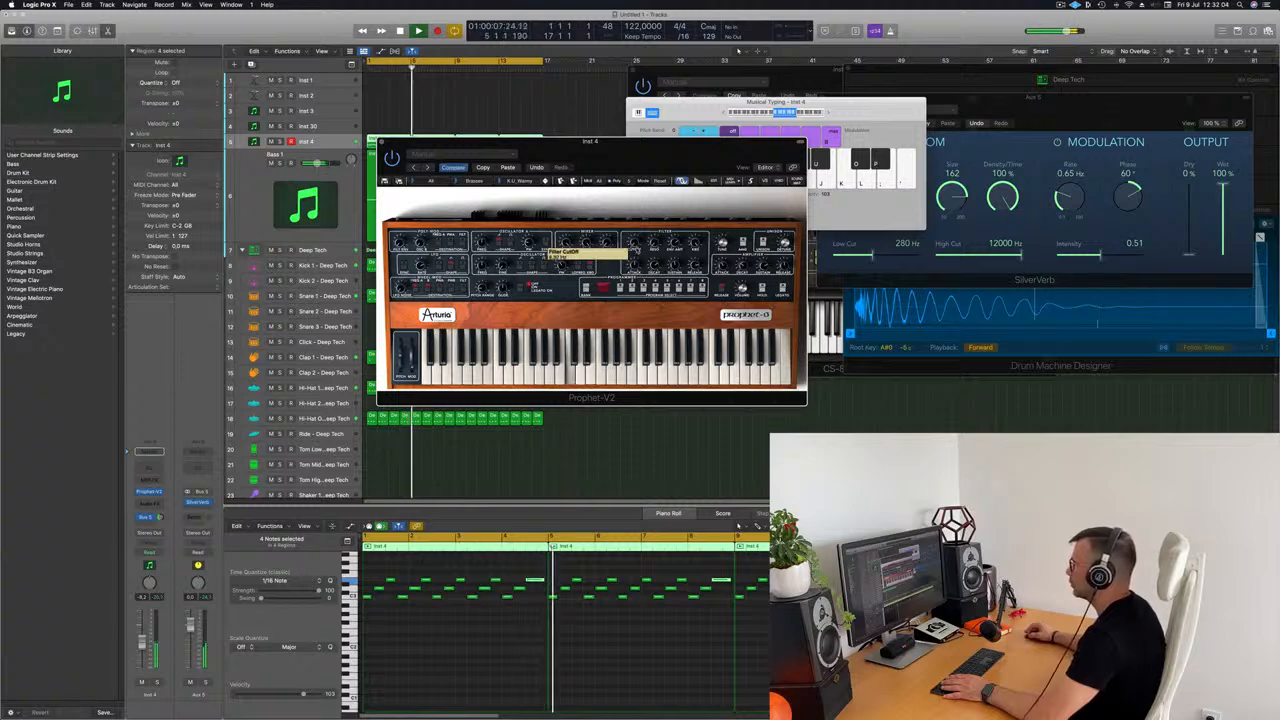
{"action": "left_click_drag", "start_coordinate": [652, 150], "coordinate": [678, 153]}
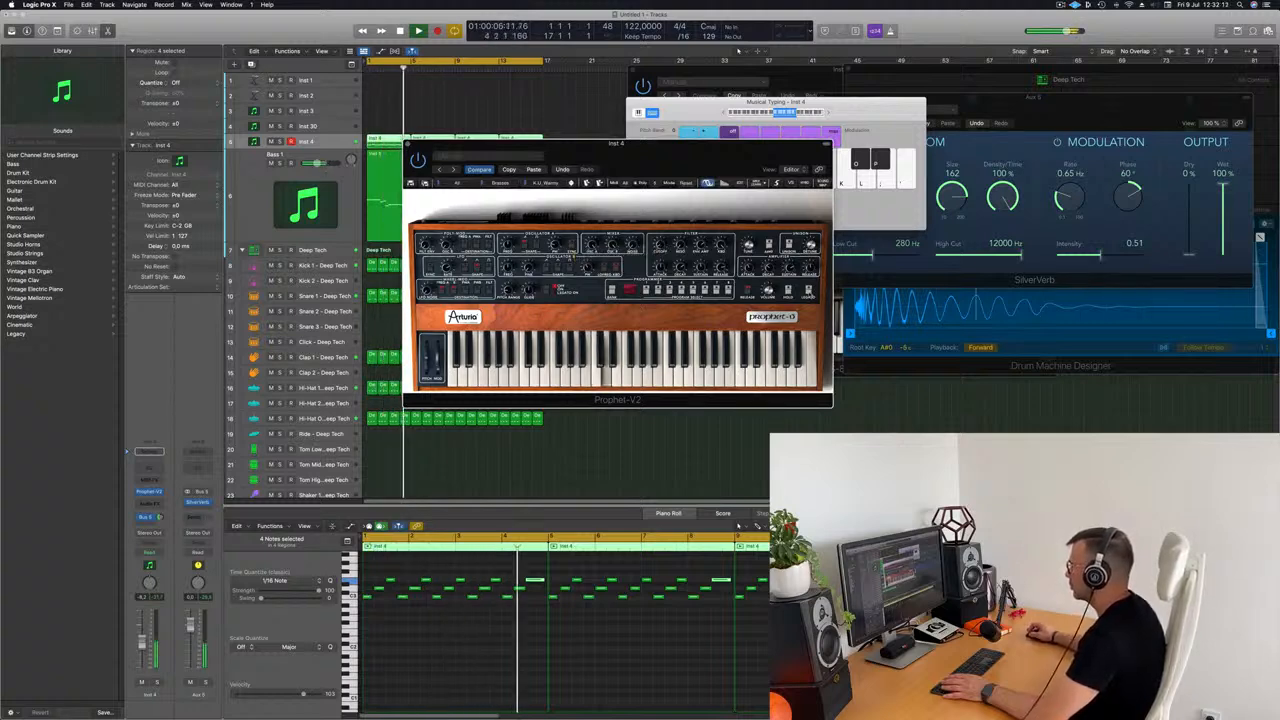
{"action": "left_click_drag", "start_coordinate": [636, 150], "coordinate": [828, 117]}
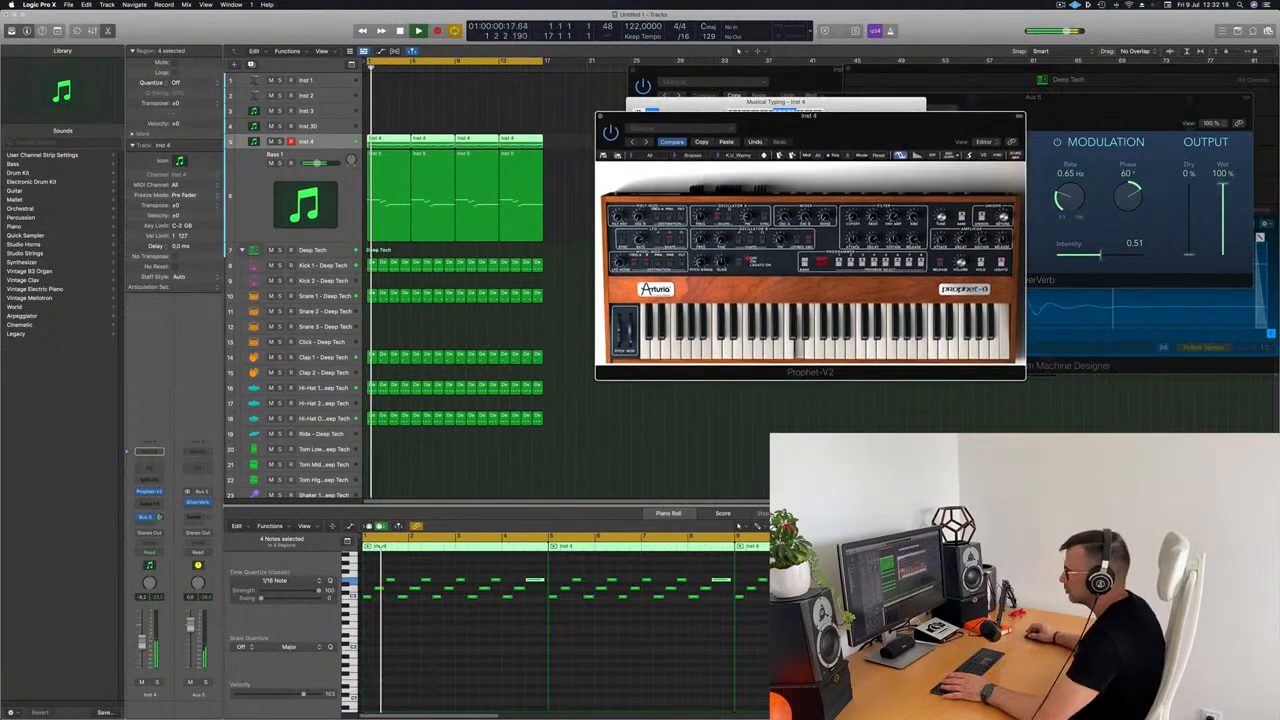
{"action": "left_click_drag", "start_coordinate": [142, 642], "coordinate": [142, 646]}
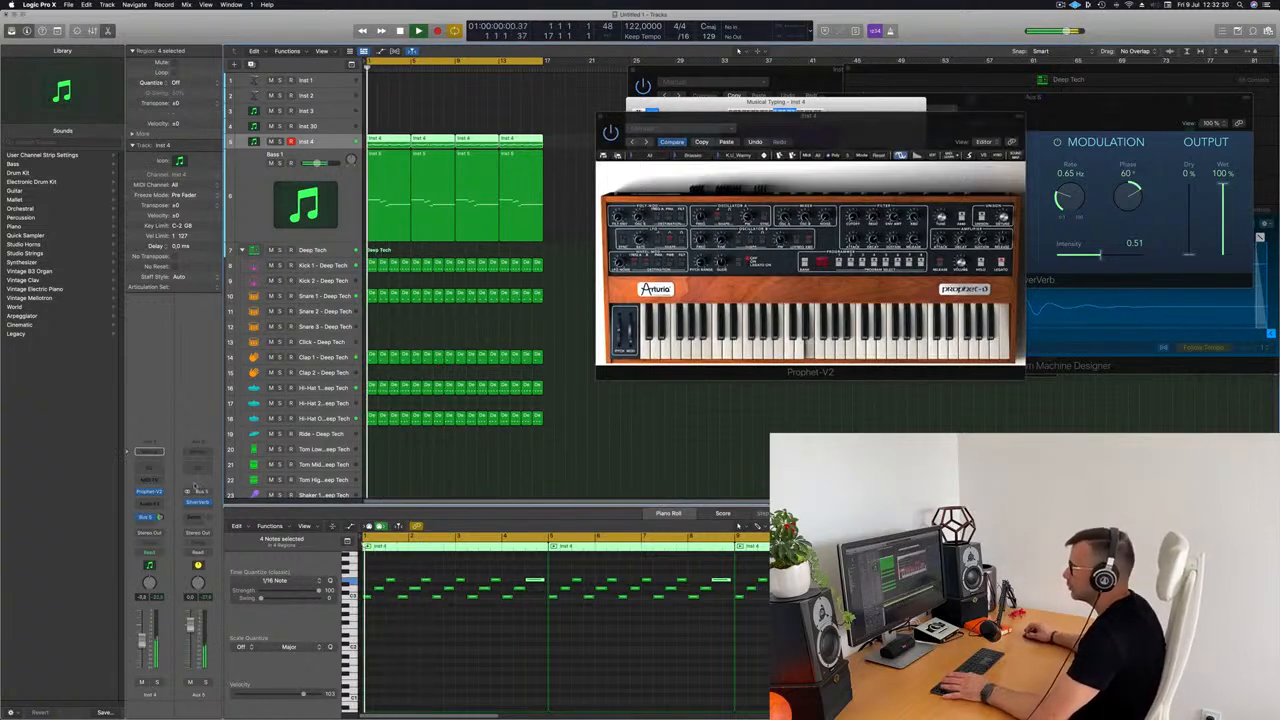
Step: Insert a stereo Compressor after the Prophet-V2 on the Inst 4 channel
{"action": "left_click", "coordinate": [150, 502]}
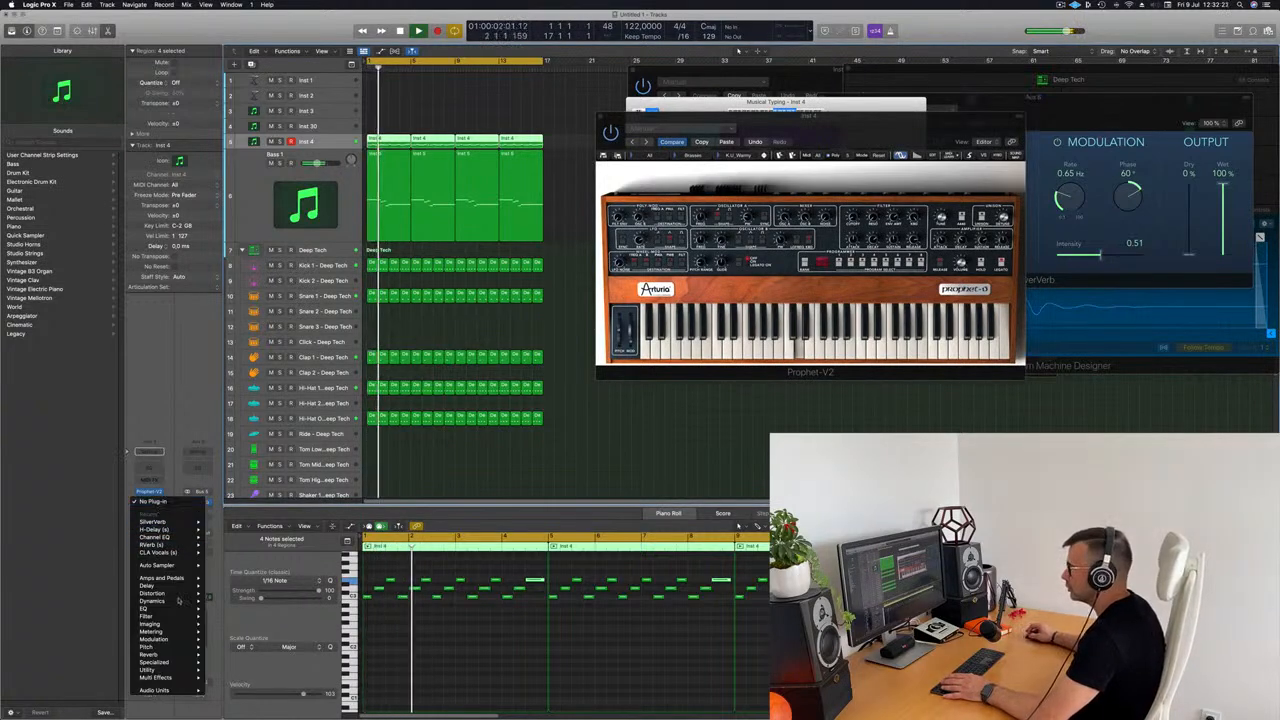
{"action": "mouse_move", "coordinate": [181, 605]}
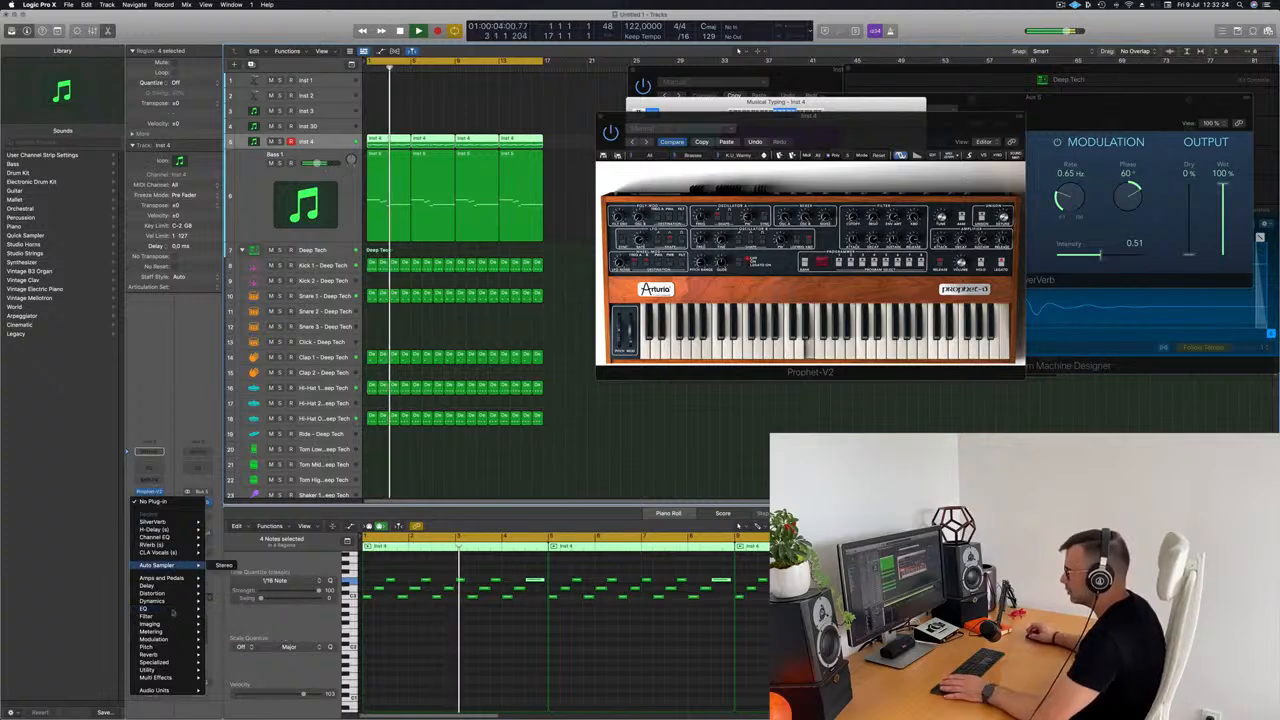
{"action": "mouse_move", "coordinate": [175, 646]}
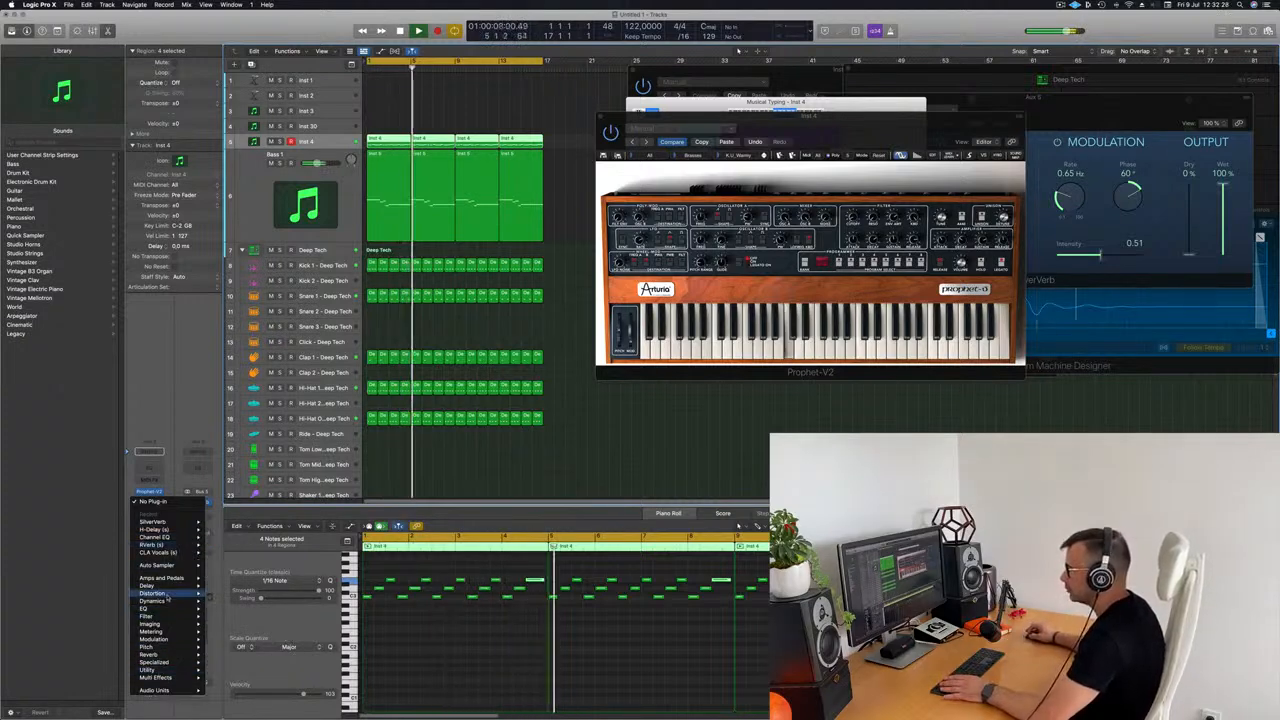
{"action": "mouse_move", "coordinate": [238, 608]}
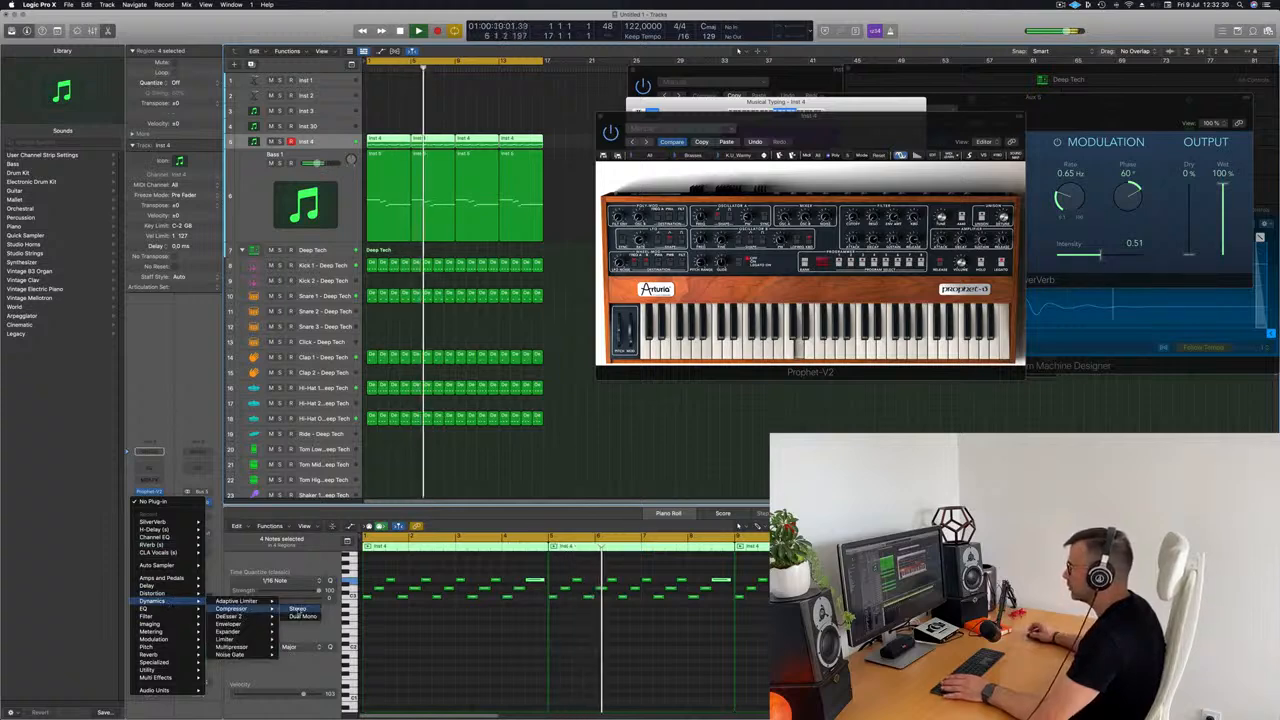
{"action": "left_click", "coordinate": [298, 608]}
Step: Set the Compressor's side chain to Kick 1 - Deep Tech (Inst 6), raise its ratio and close the plug-in window
{"action": "left_click_drag", "start_coordinate": [720, 135], "coordinate": [711, 135]}
{"action": "left_click", "coordinate": [870, 131]}
{"action": "mouse_move", "coordinate": [871, 154]}
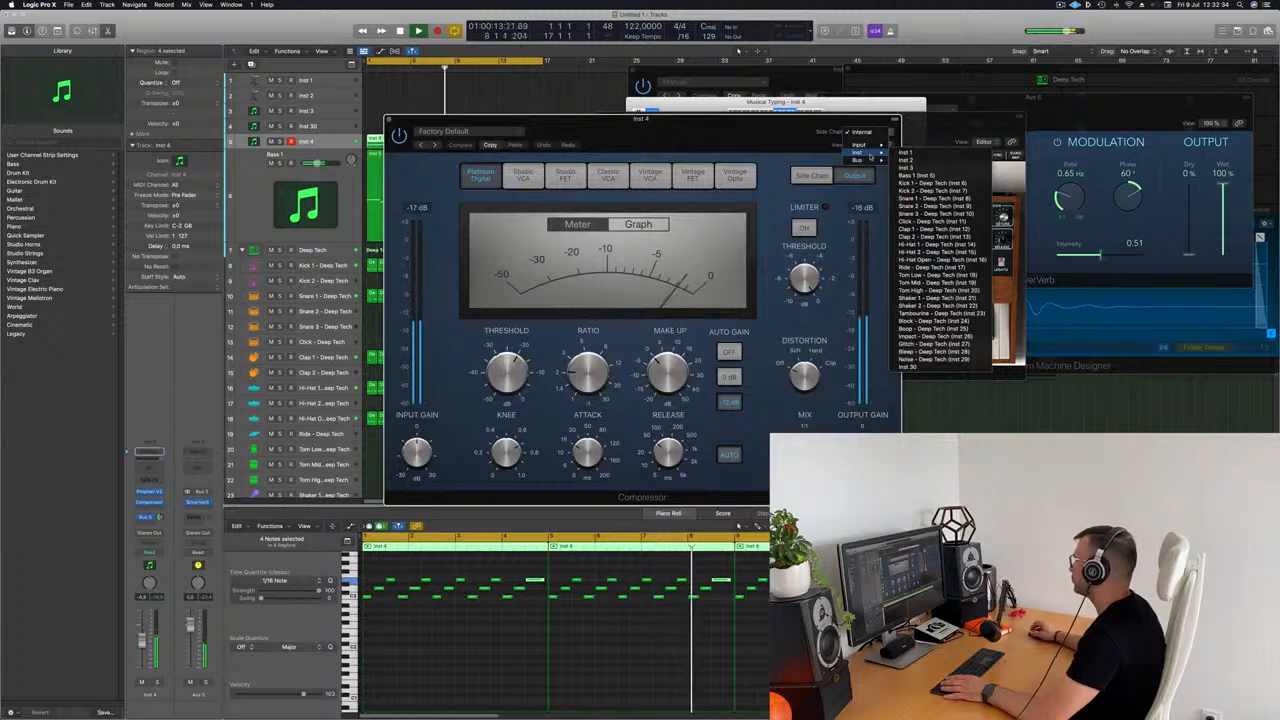
{"action": "left_click_drag", "start_coordinate": [764, 145], "coordinate": [874, 148]}
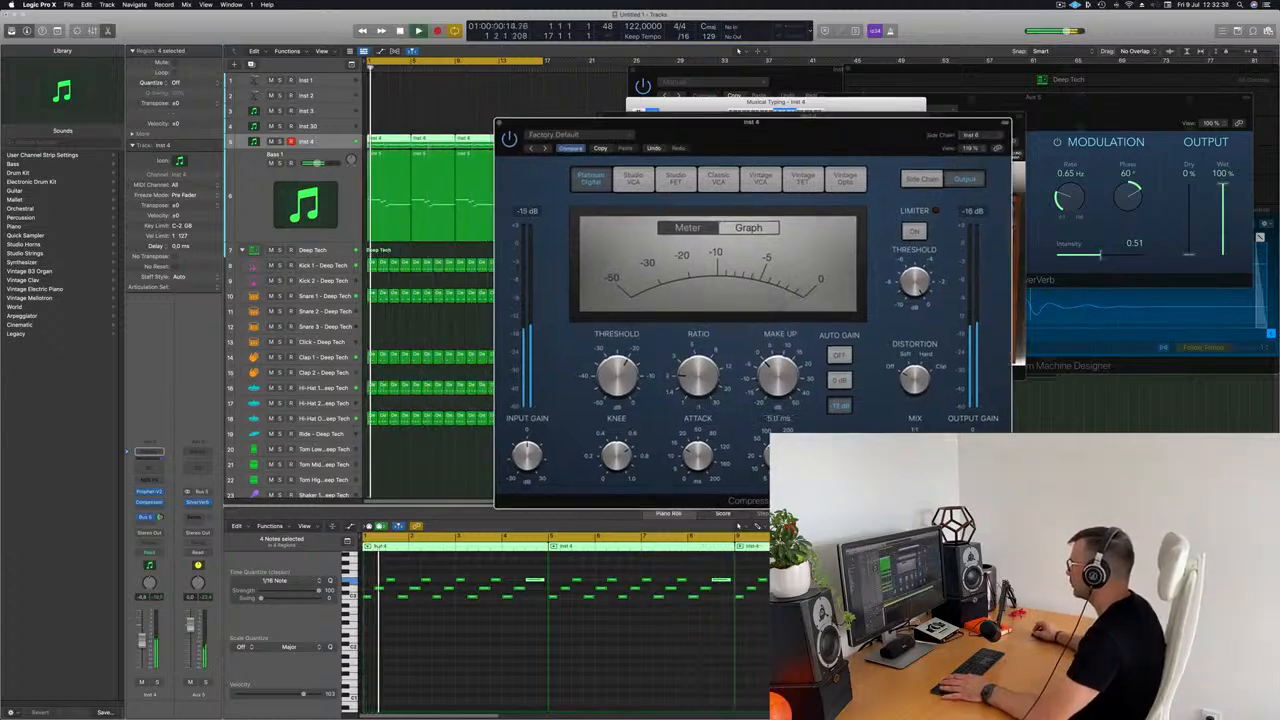
{"action": "left_click_drag", "start_coordinate": [697, 356], "coordinate": [697, 348]}
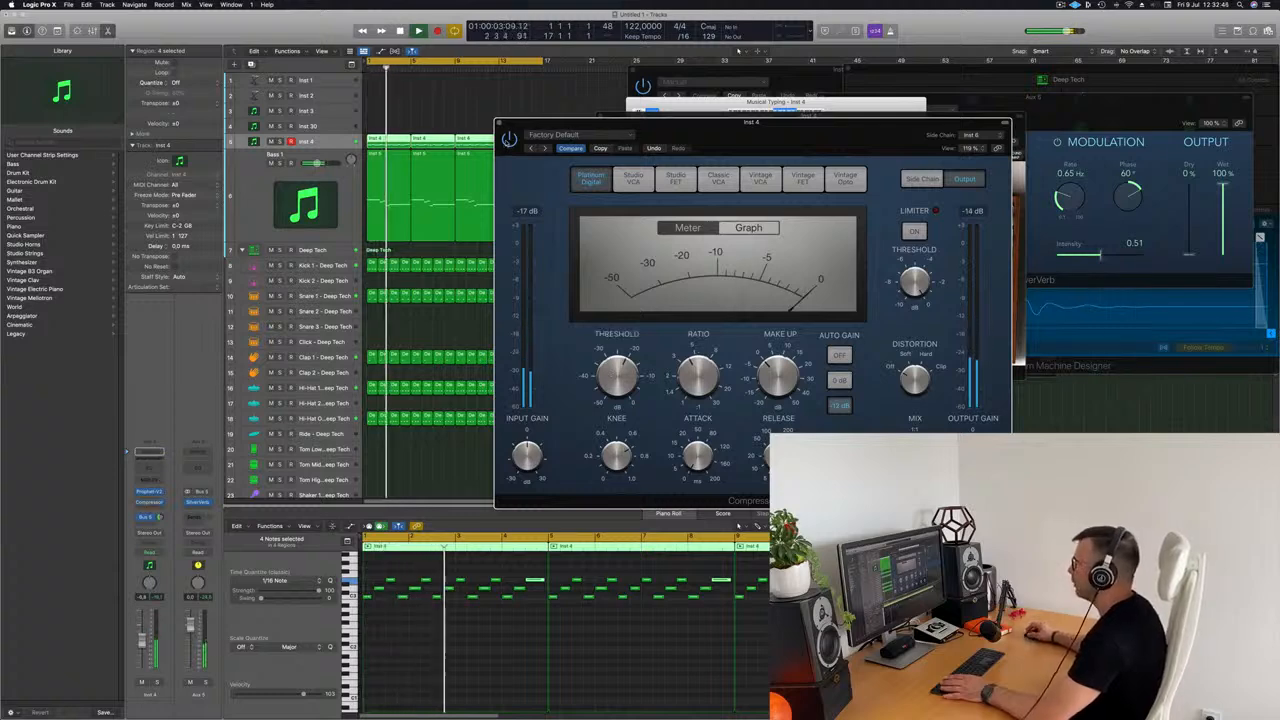
{"action": "left_click_drag", "start_coordinate": [734, 131], "coordinate": [512, 148]}
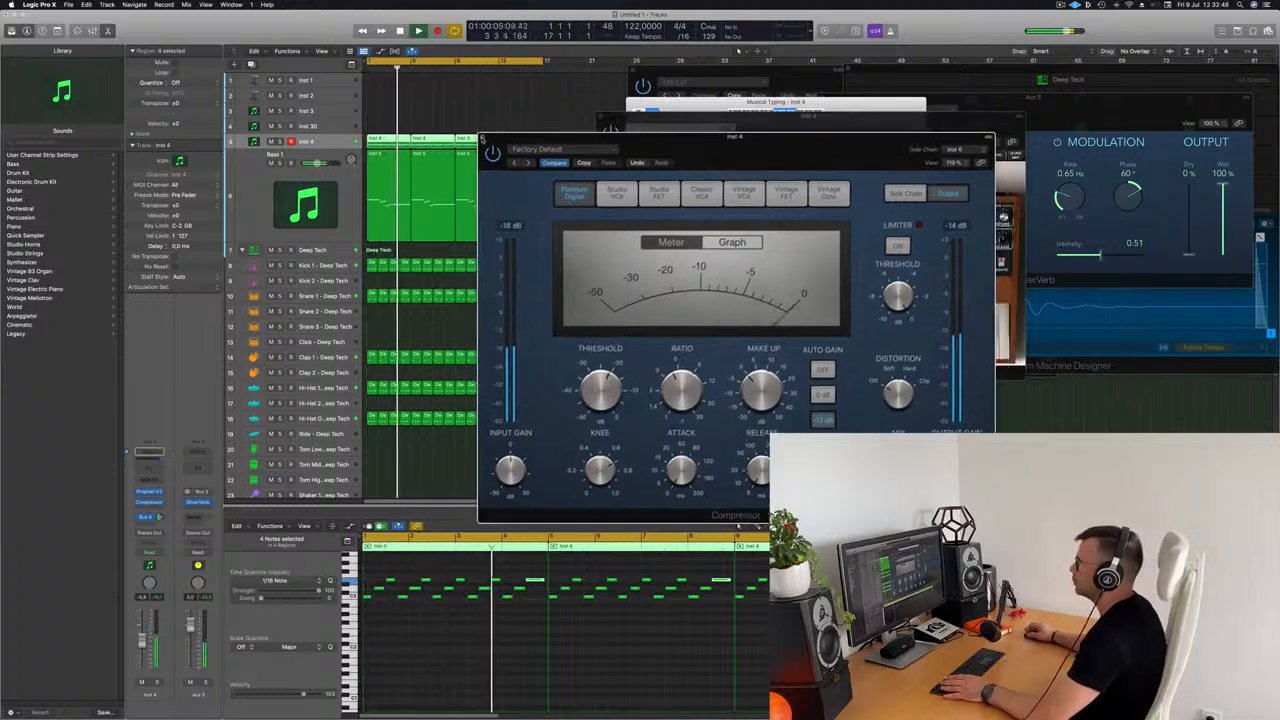
{"action": "left_click", "coordinate": [482, 139]}
Step: Move the first Inst 4 region up to the Inst 30 track and delete all its notes except the long last one
{"action": "mouse_move", "coordinate": [738, 118]}
{"action": "left_mouse_down"}
{"action": "mouse_move", "coordinate": [656, 155]}
{"action": "mouse_move", "coordinate": [754, 137]}
{"action": "left_mouse_up"}
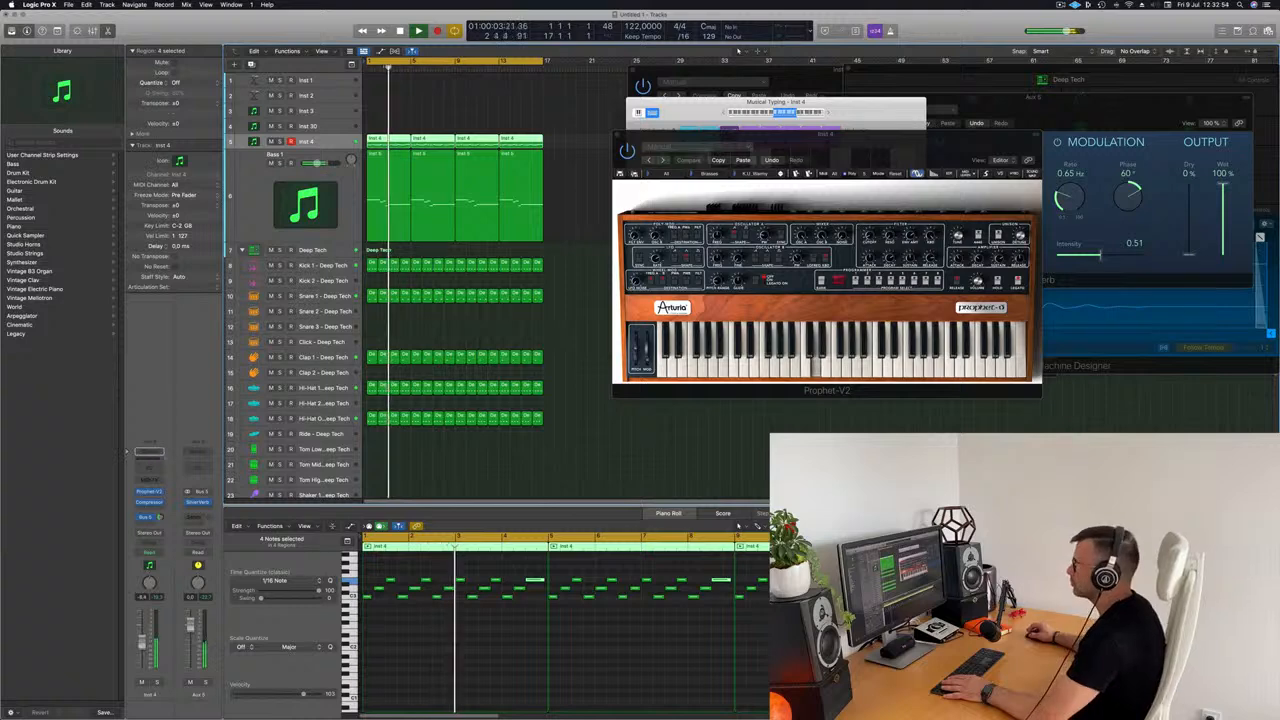
{"action": "left_click_drag", "start_coordinate": [931, 136], "coordinate": [1002, 197]}
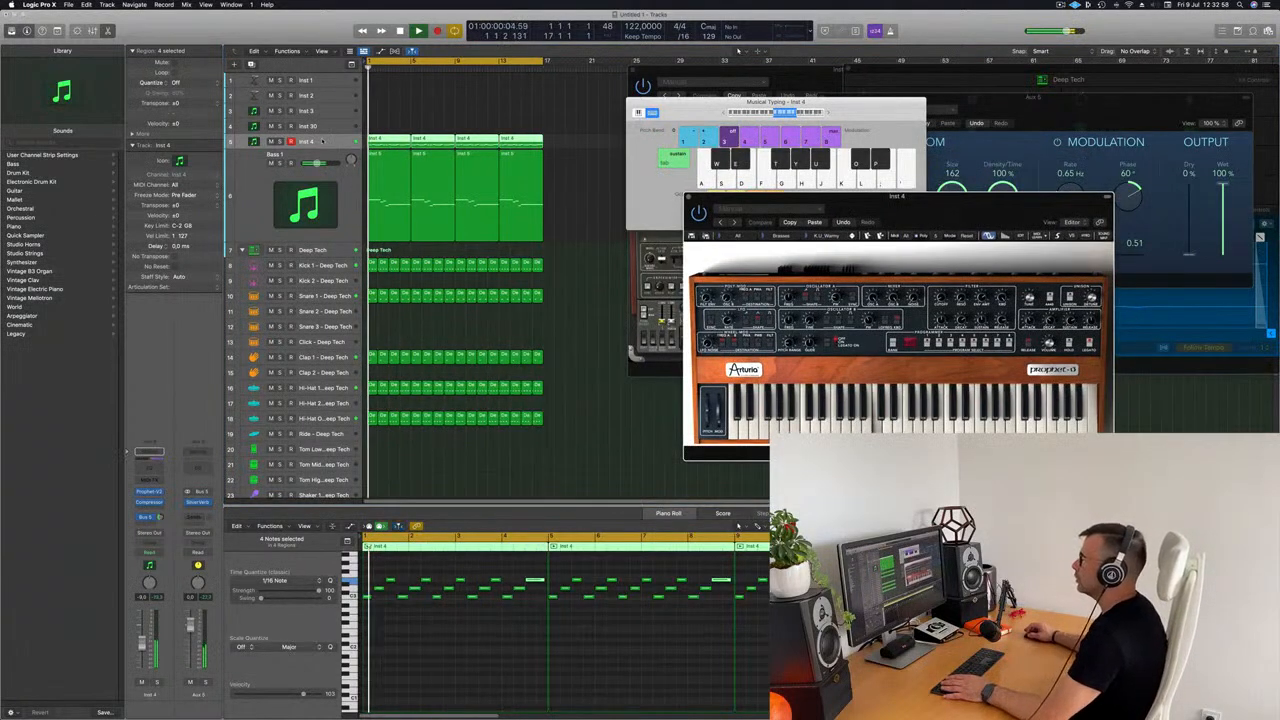
{"action": "left_click", "coordinate": [392, 146]}
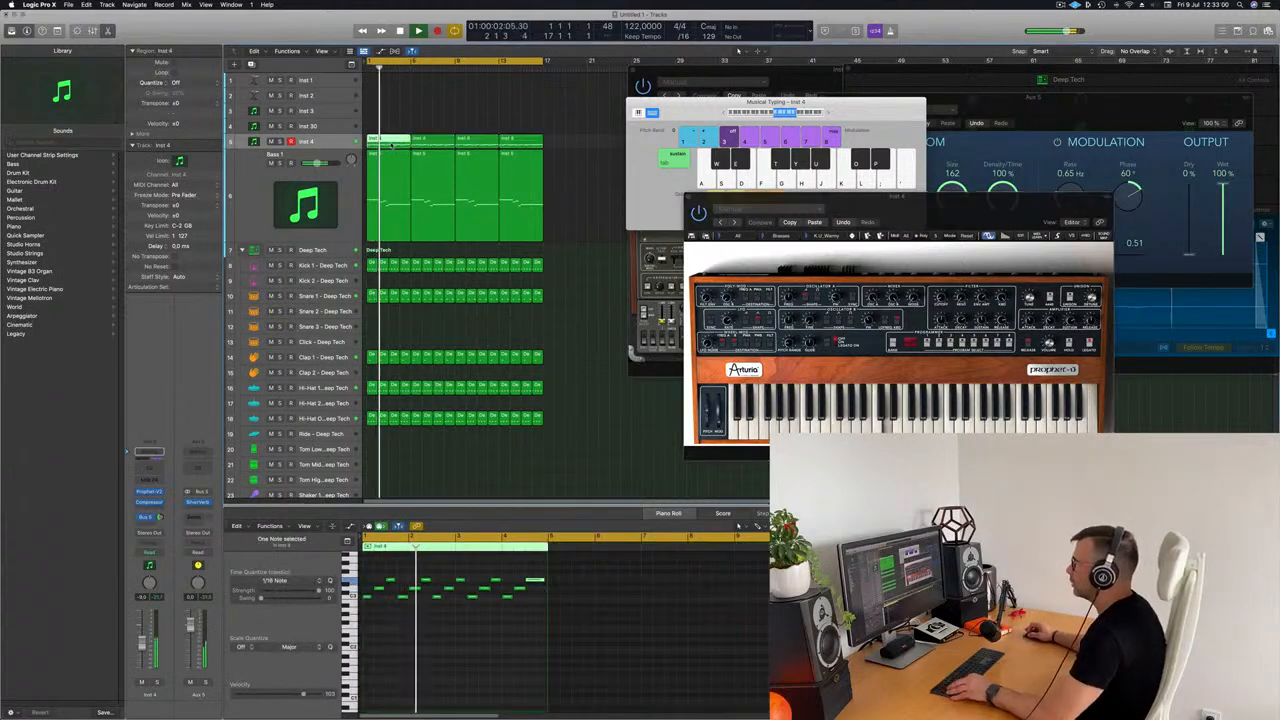
{"action": "left_click_drag", "start_coordinate": [392, 146], "coordinate": [392, 126]}
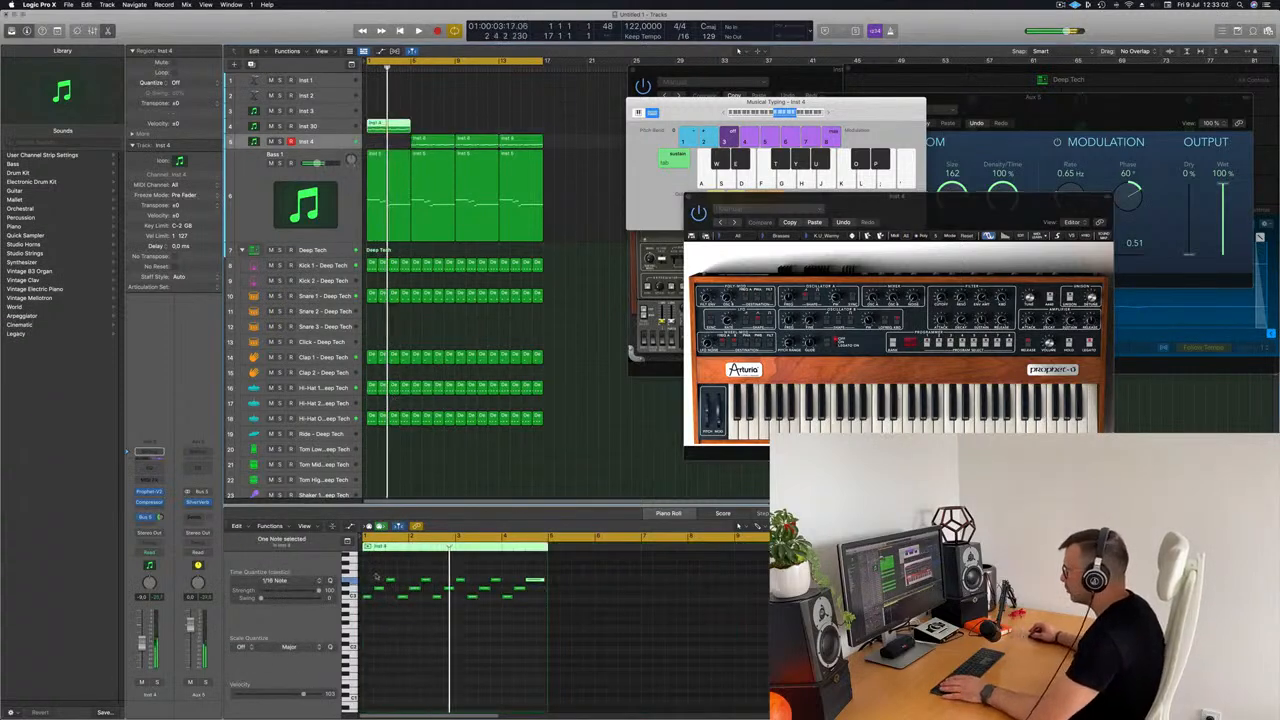
{"action": "left_click_drag", "start_coordinate": [368, 577], "coordinate": [520, 627]}
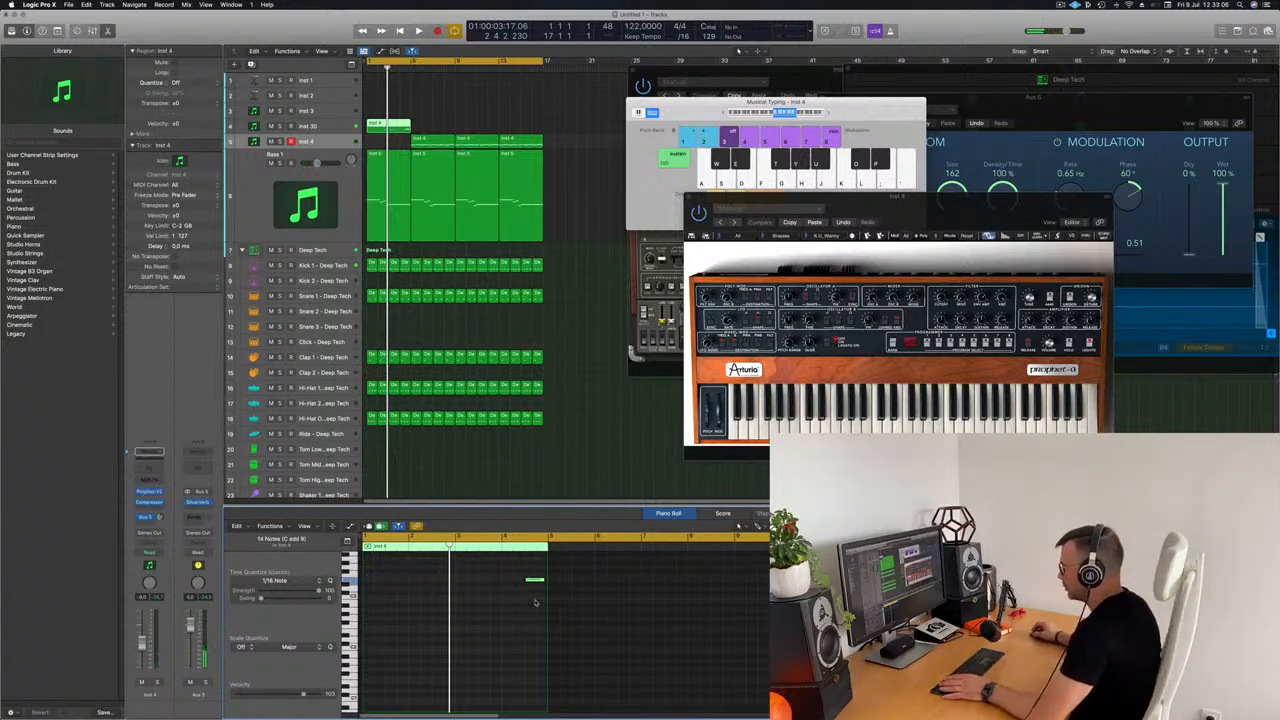
Step: Select the Inst 30 track, start playback and open its Prophet-V2 instrument
{"action": "mouse_move", "coordinate": [440, 139]}
{"action": "left_mouse_down"}
{"action": "mouse_move", "coordinate": [396, 141]}
{"action": "mouse_move", "coordinate": [398, 128]}
{"action": "mouse_move", "coordinate": [441, 142]}
{"action": "left_mouse_up"}
{"action": "left_click", "coordinate": [340, 127]}
{"action": "key", "text": "space"}
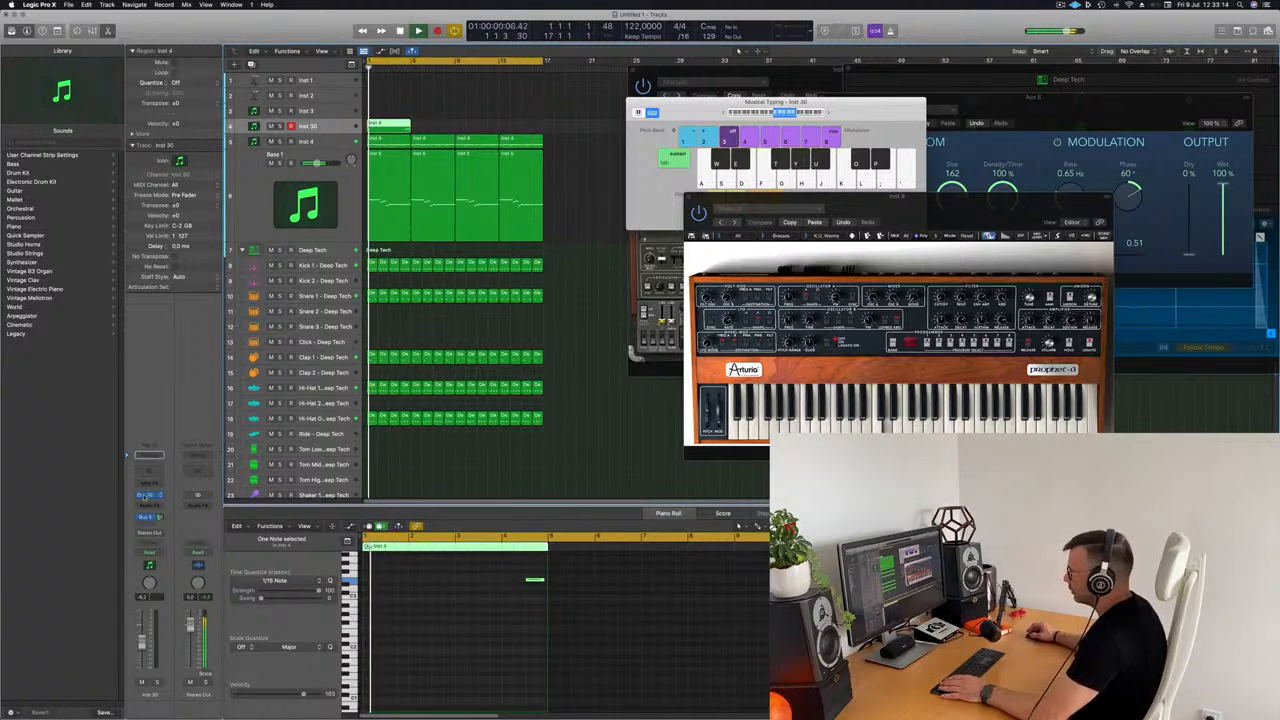
{"action": "left_click", "coordinate": [148, 495]}
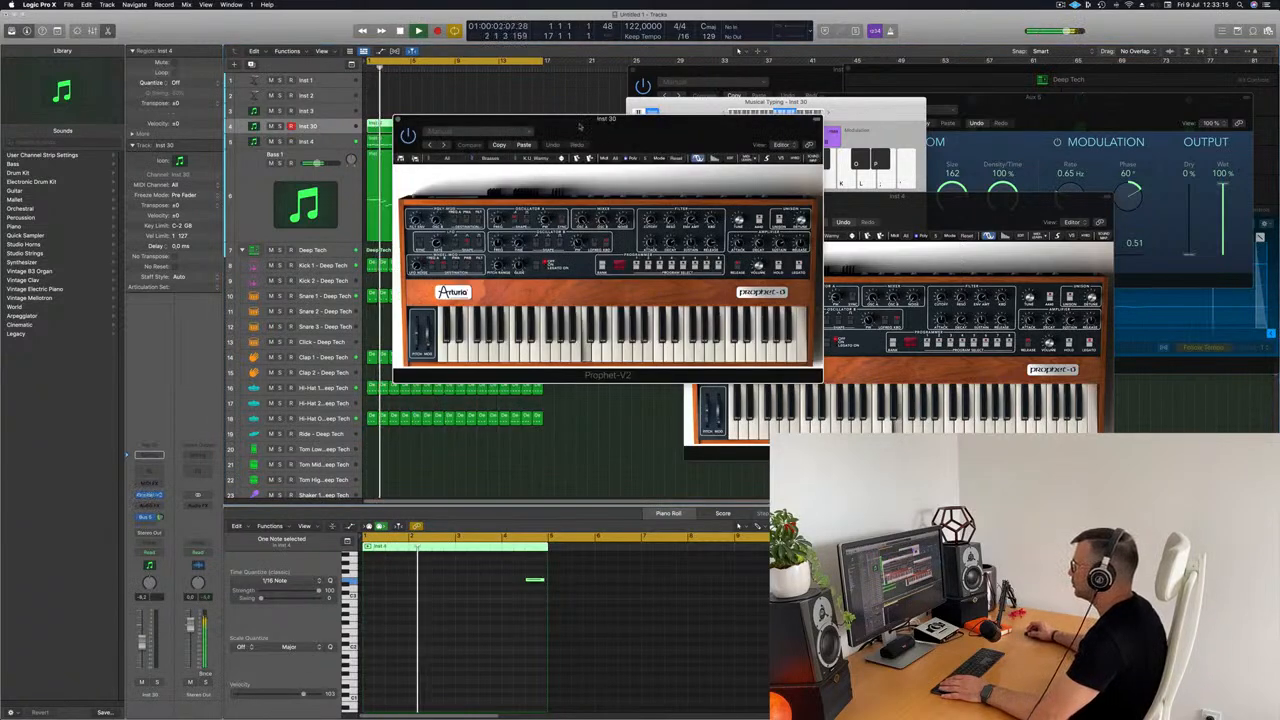
{"action": "left_click_drag", "start_coordinate": [617, 134], "coordinate": [667, 234]}
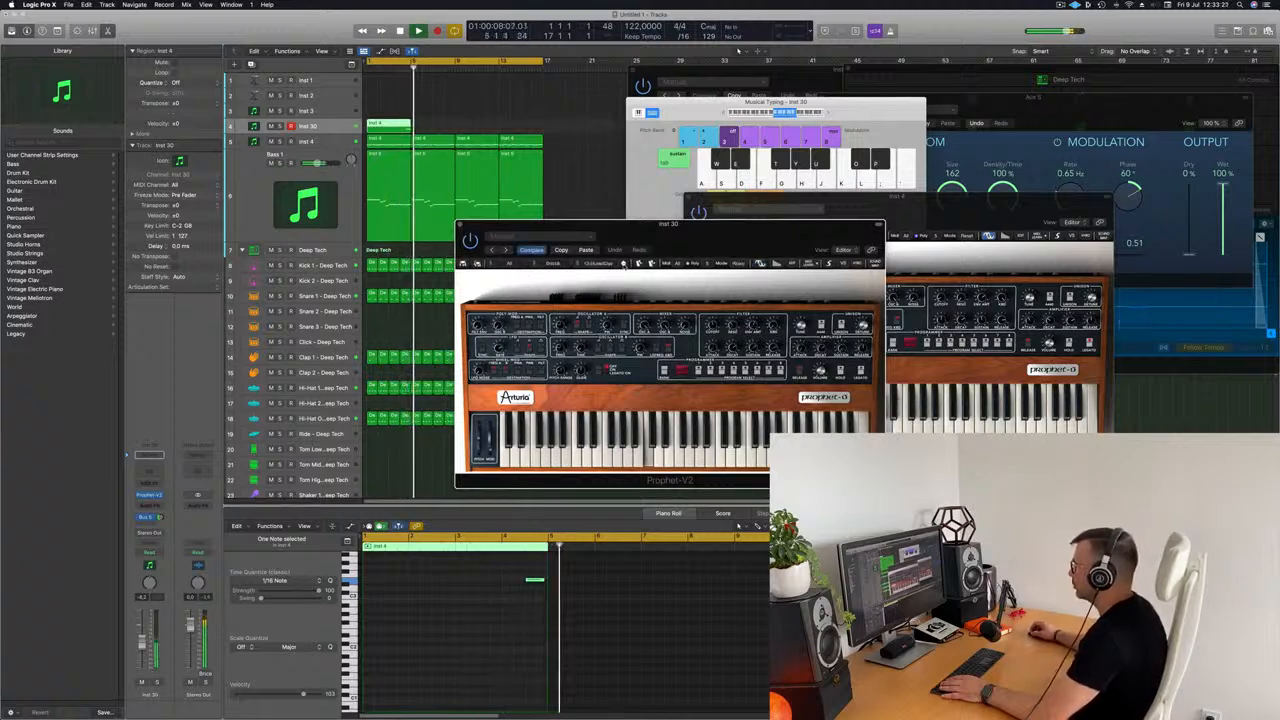
Step: Audition several Prophet-V2 presets on Inst 30 around the long note and load the PercussiveOrgan preset
{"action": "left_click", "coordinate": [404, 70]}
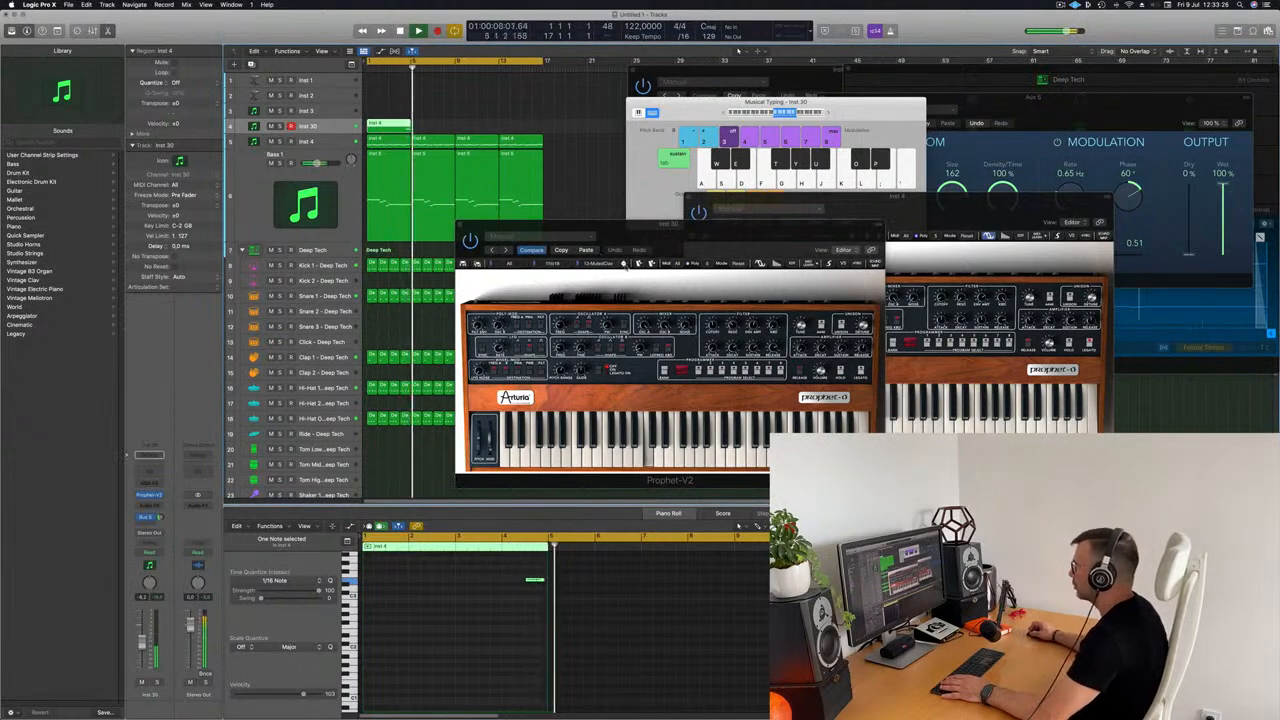
{"action": "left_click", "coordinate": [624, 263]}
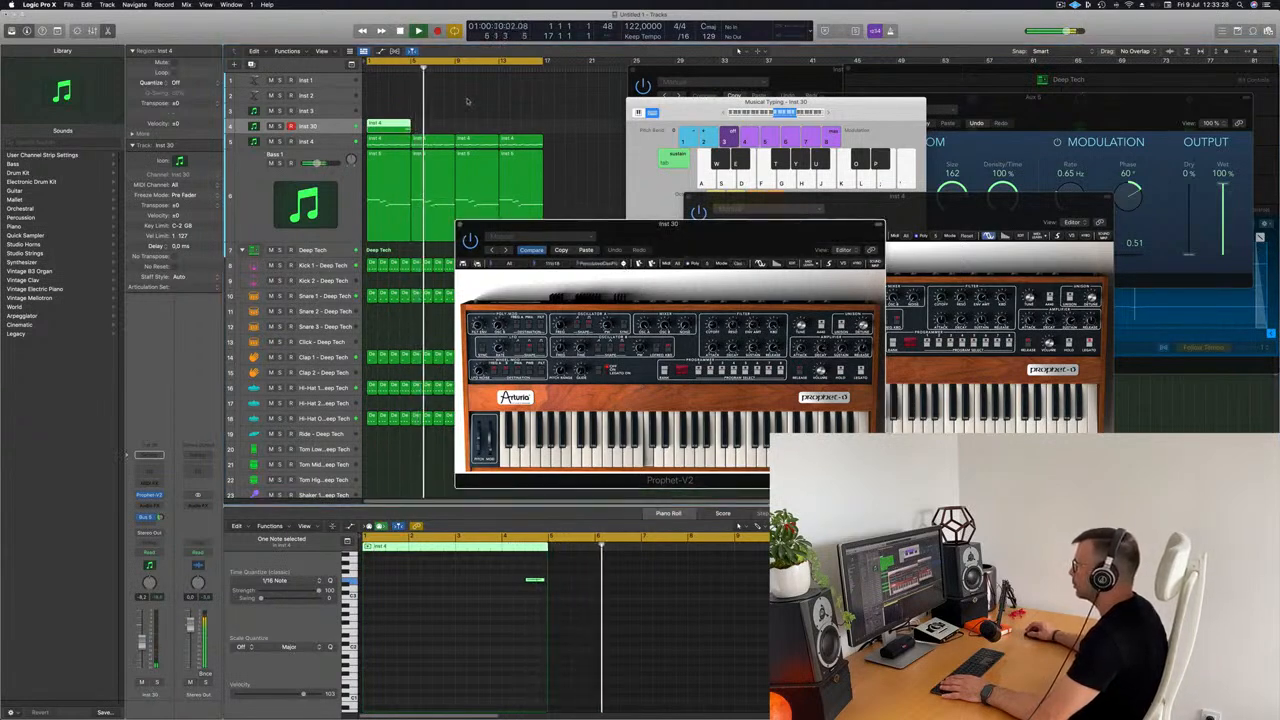
{"action": "left_click", "coordinate": [401, 70]}
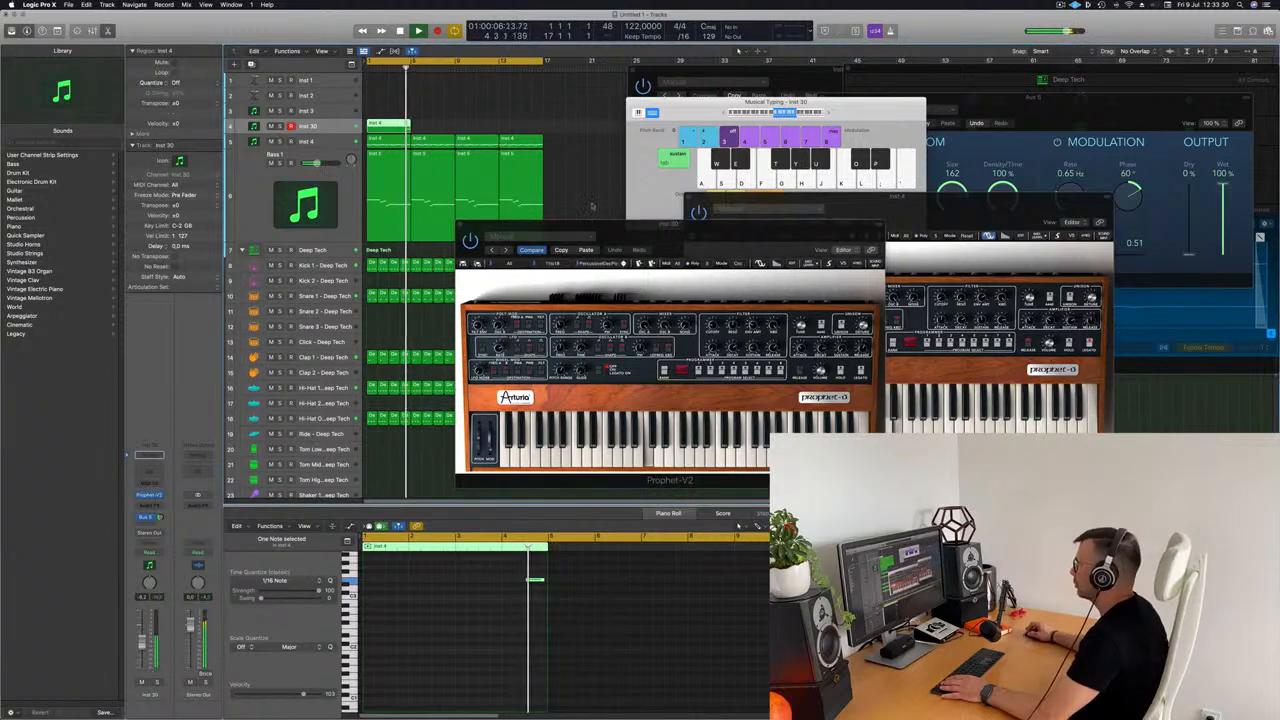
{"action": "left_click_drag", "start_coordinate": [686, 228], "coordinate": [663, 195]}
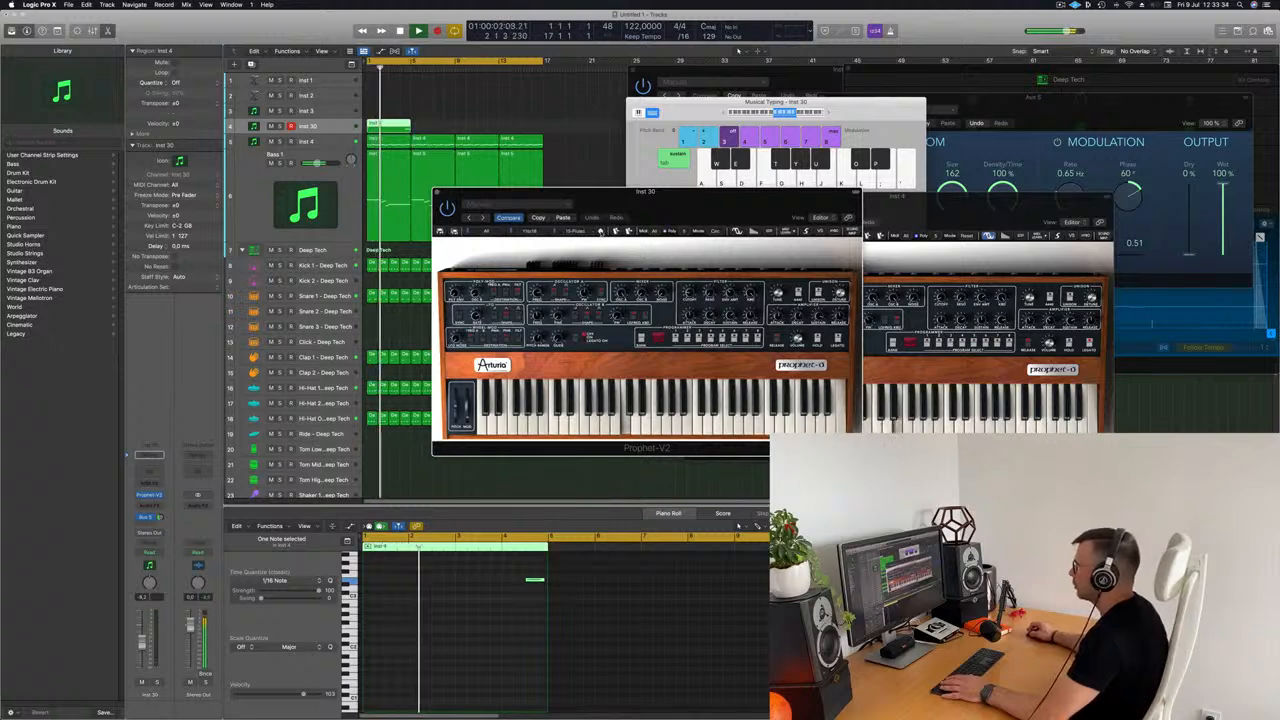
{"action": "left_click", "coordinate": [403, 67]}
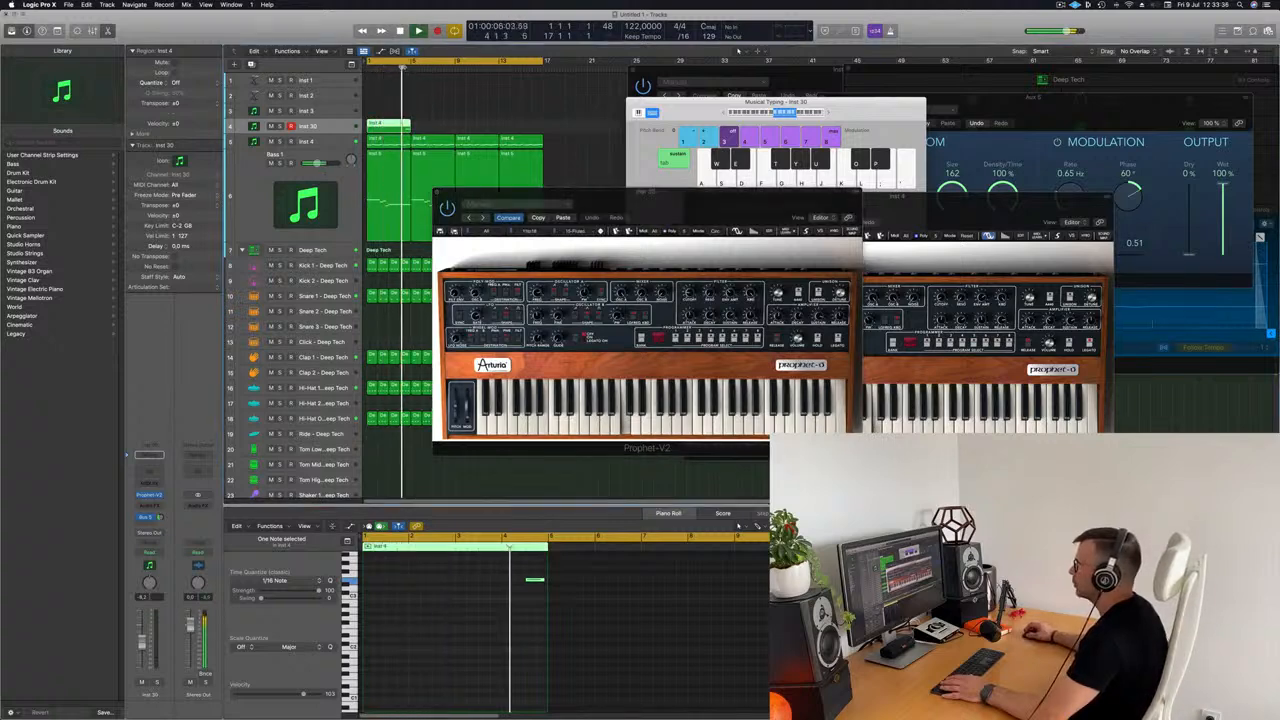
{"action": "left_click_drag", "start_coordinate": [584, 211], "coordinate": [479, 183]}
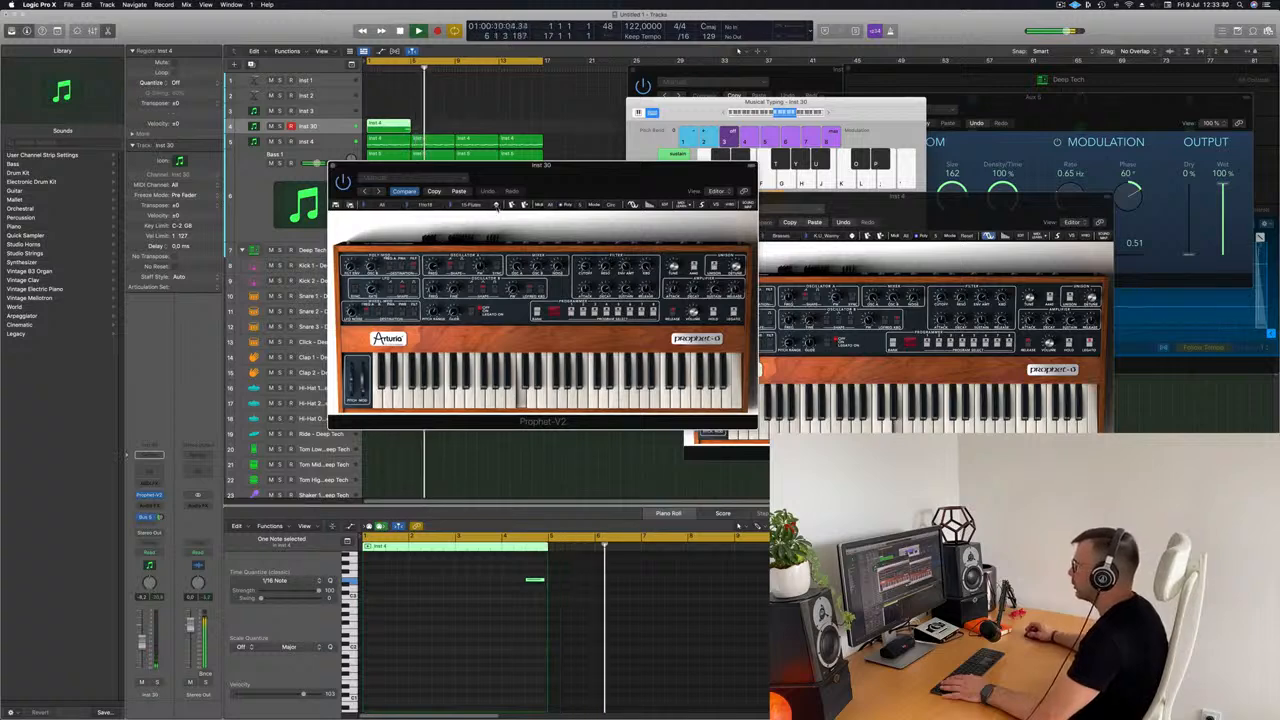
{"action": "left_click_drag", "start_coordinate": [553, 177], "coordinate": [709, 174]}
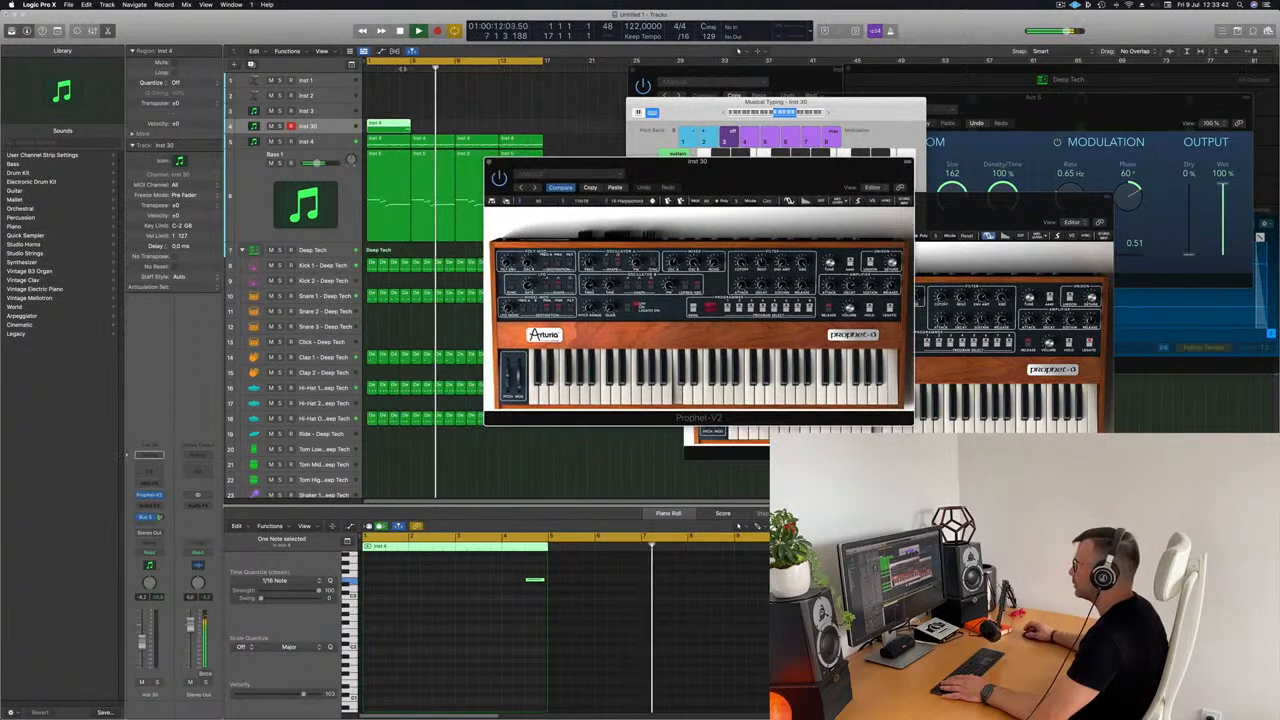
{"action": "left_click_drag", "start_coordinate": [713, 188], "coordinate": [624, 256]}
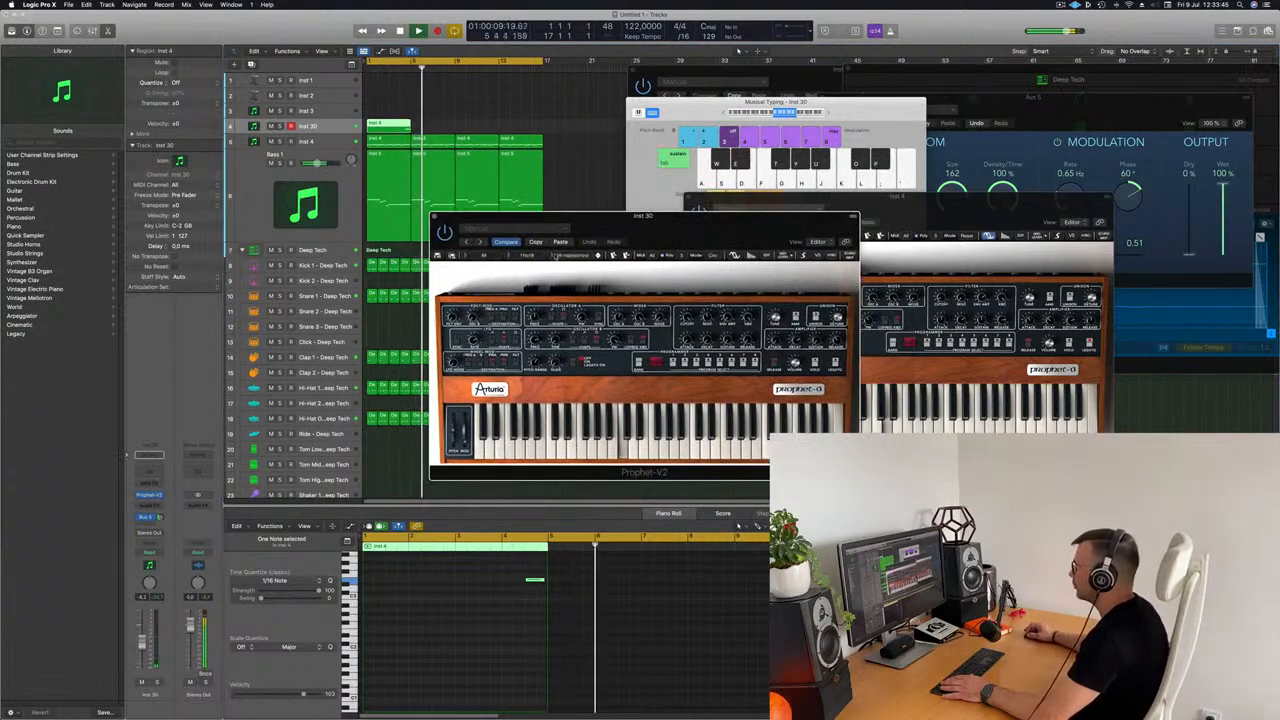
{"action": "left_click", "coordinate": [578, 256]}
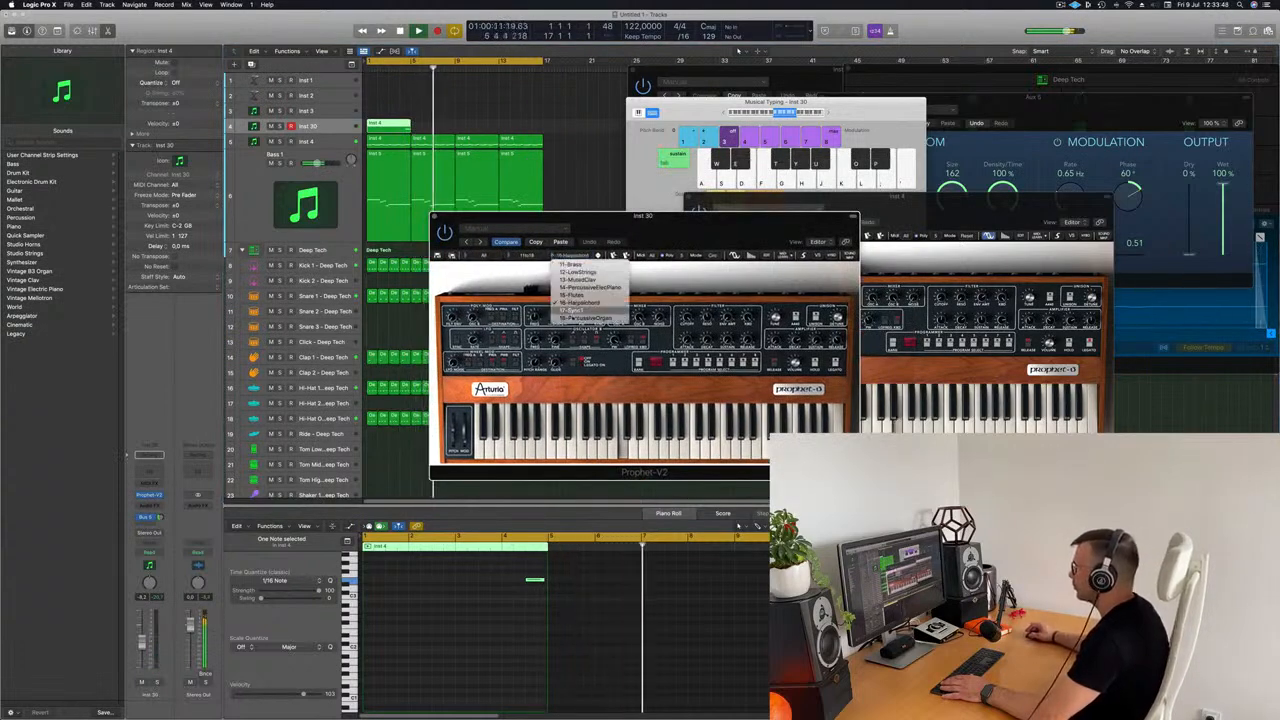
{"action": "left_click", "coordinate": [590, 319]}
Step: Restart playback and repeat the first Inst 30 region three times to fill the 16 bars
{"action": "key", "text": "space"}
{"action": "key", "text": "space"}
{"action": "left_click", "coordinate": [388, 127]}
{"action": "key", "text": "super+r"}
{"action": "key", "text": "super+r"}
{"action": "key", "text": "super+r"}
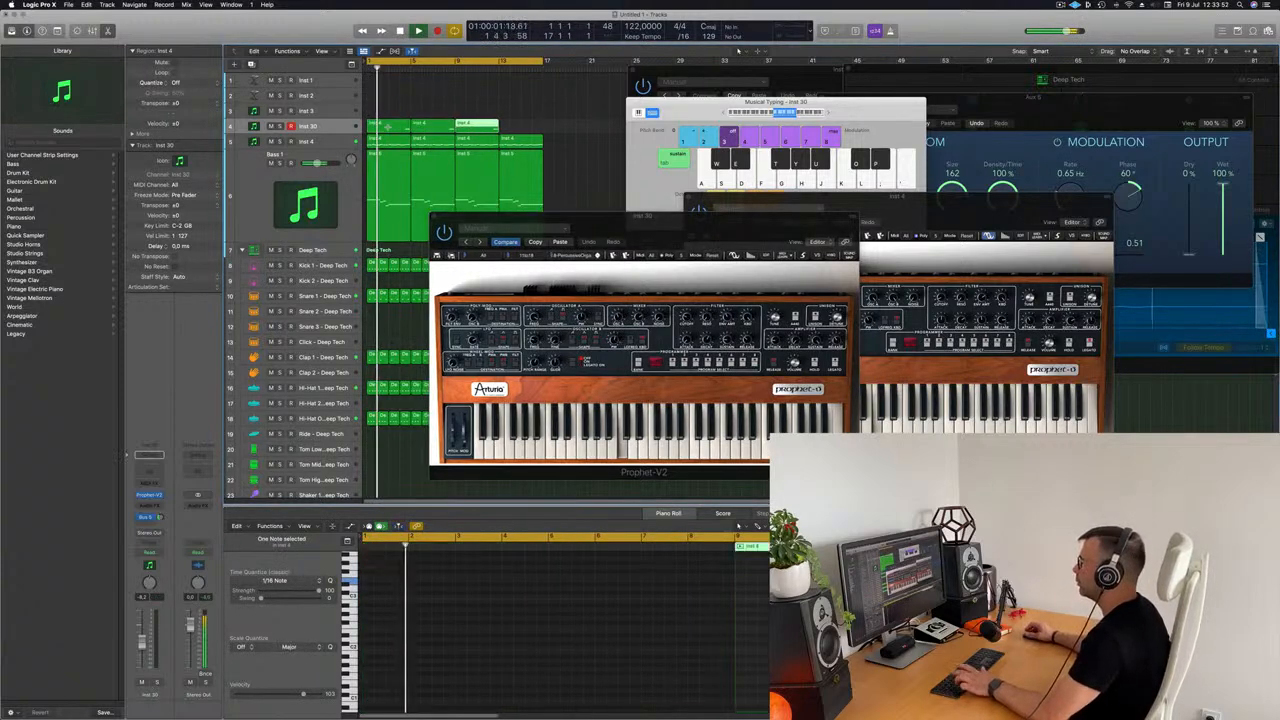
{"action": "left_click_drag", "start_coordinate": [688, 221], "coordinate": [761, 275]}
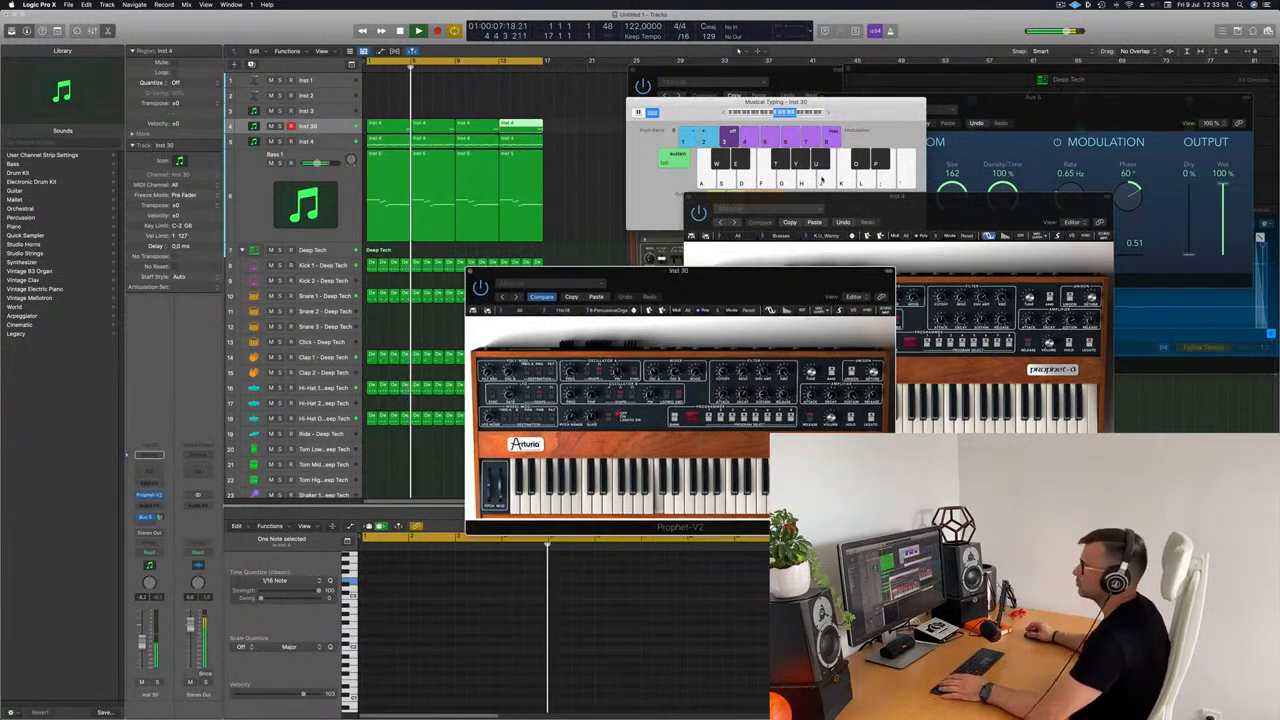
{"action": "left_click", "coordinate": [158, 495]}
{"action": "mouse_move", "coordinate": [161, 496]}
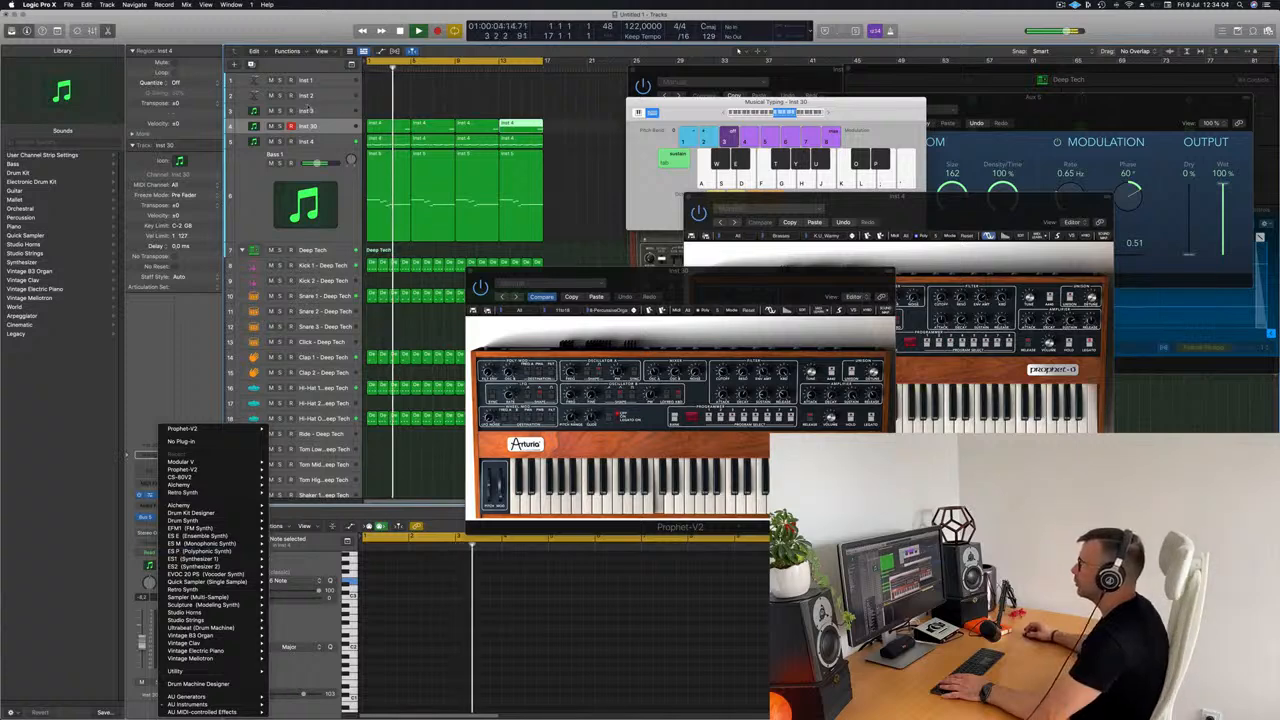
{"action": "left_click", "coordinate": [318, 111]}
Step: Select the Inst 3 track and move all four Inst 30 regions up onto it
{"action": "left_click", "coordinate": [318, 111]}
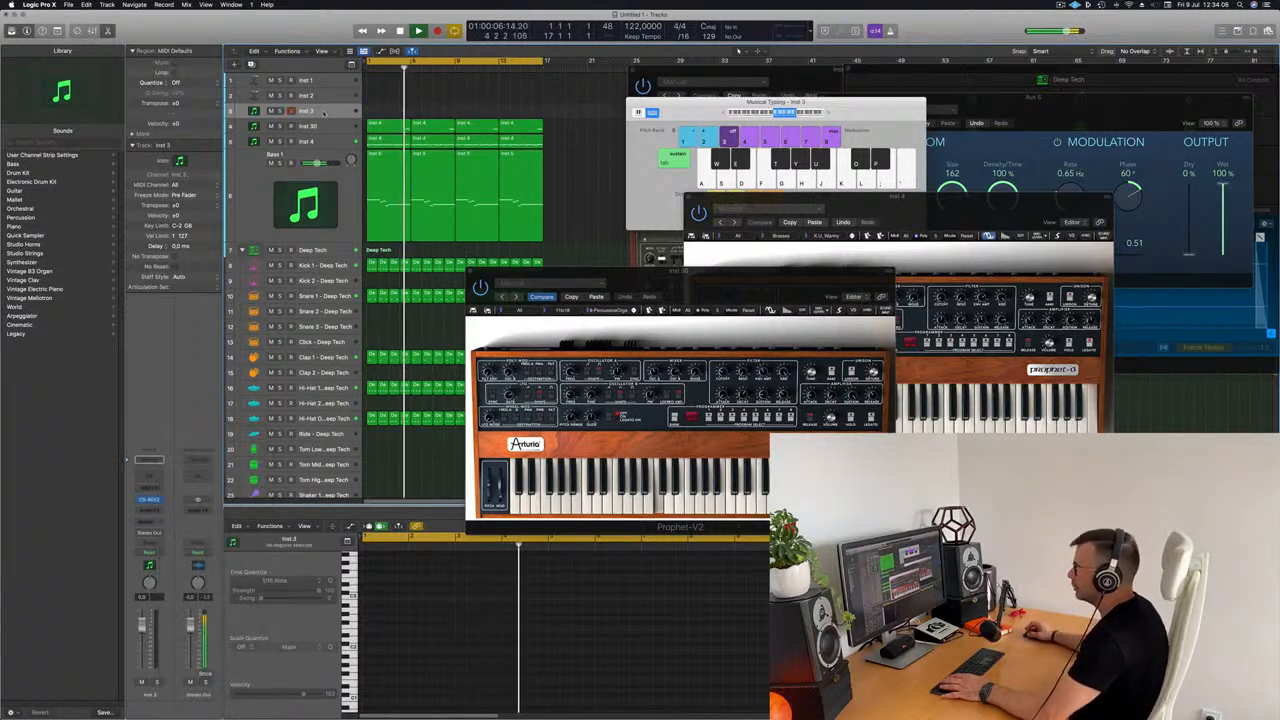
{"action": "left_click_drag", "start_coordinate": [538, 122], "coordinate": [538, 120]}
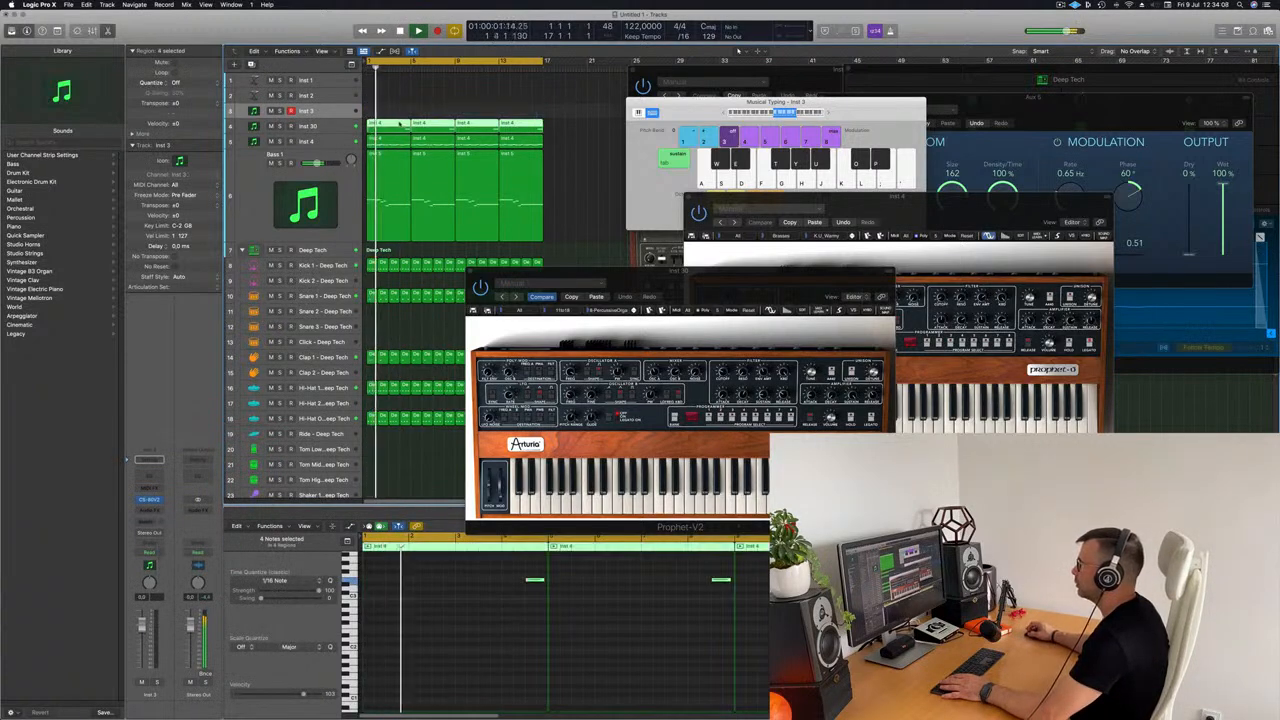
{"action": "left_click_drag", "start_coordinate": [400, 119], "coordinate": [401, 105]}
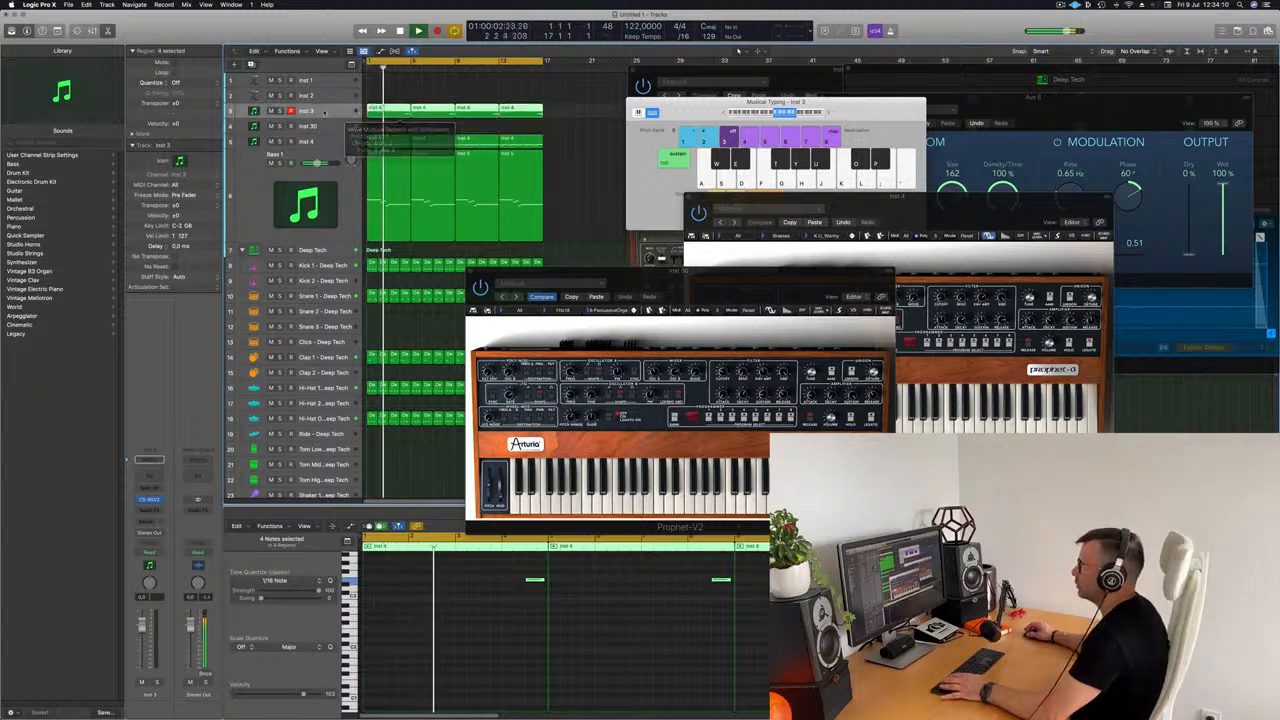
Step: Open the CS-80V2 instrument on the Inst 3 channel and place its window clear of the arrangement
{"action": "left_click", "coordinate": [153, 501]}
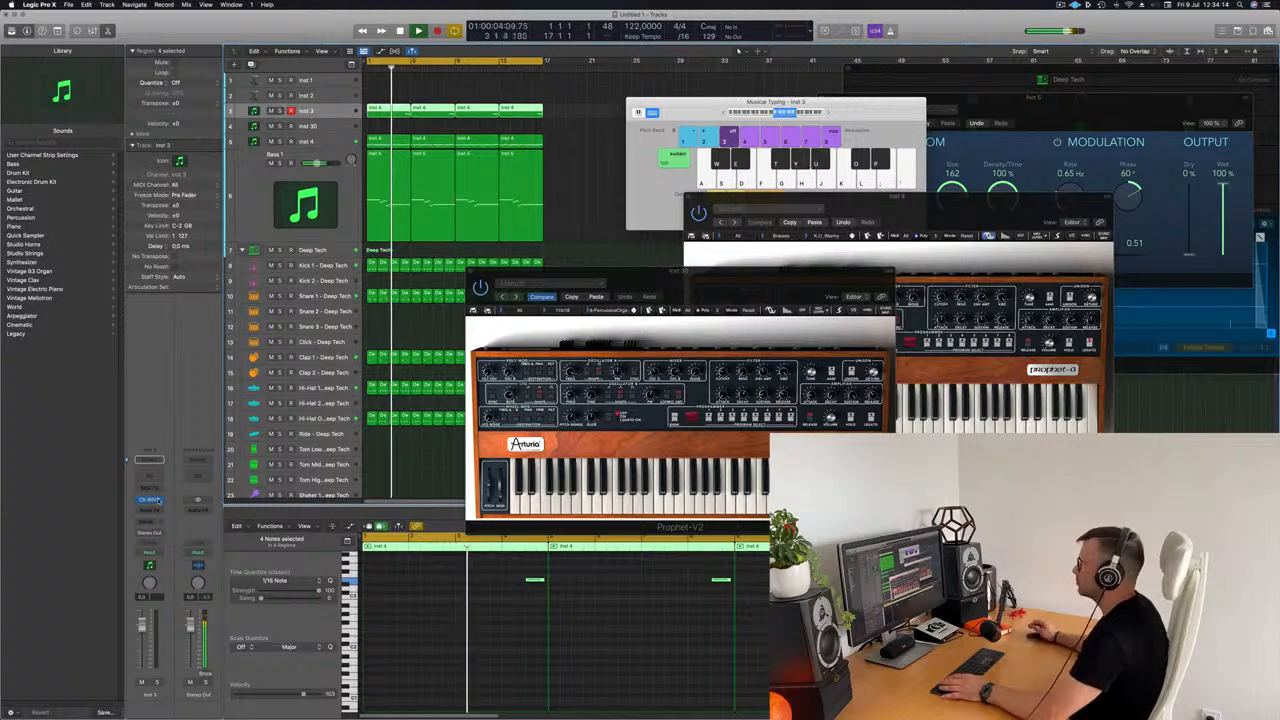
{"action": "left_click", "coordinate": [150, 499]}
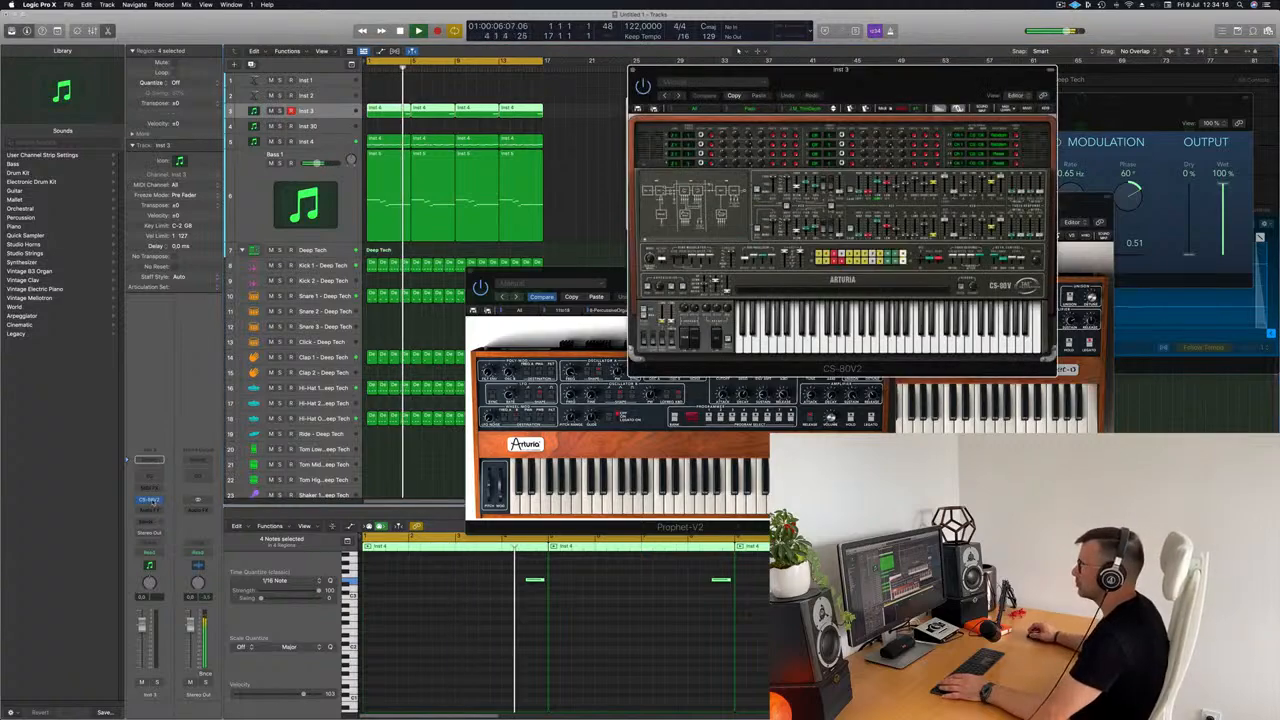
{"action": "left_click_drag", "start_coordinate": [897, 95], "coordinate": [818, 225]}
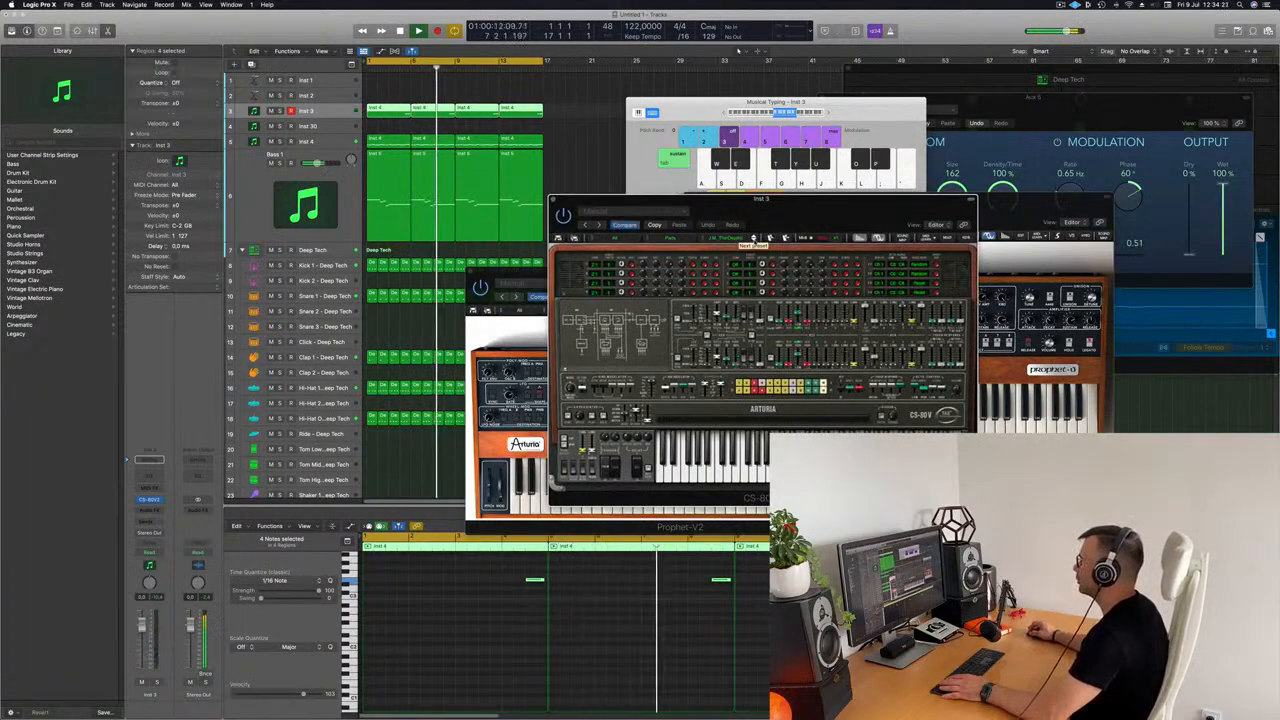
Step: Step through the CS-80V2 pad presets on Inst 3 during playback to compare their sound
{"action": "left_click", "coordinate": [753, 237]}
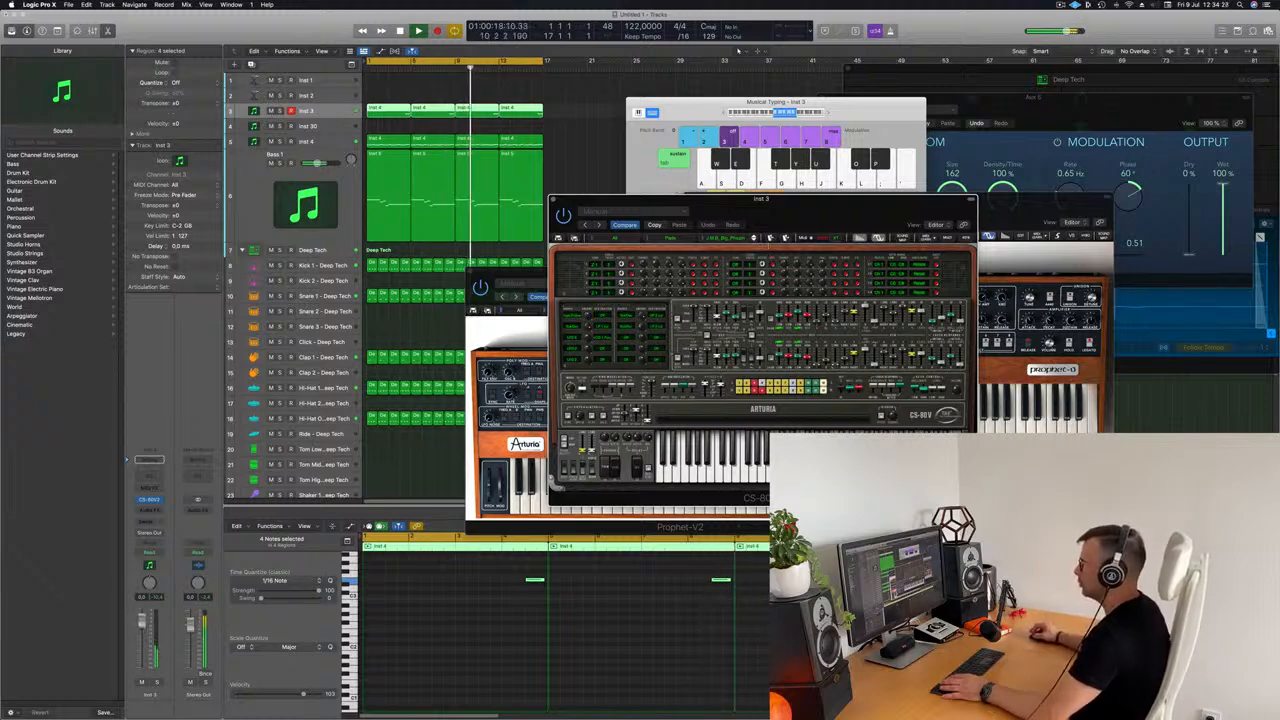
{"action": "key", "text": "space"}
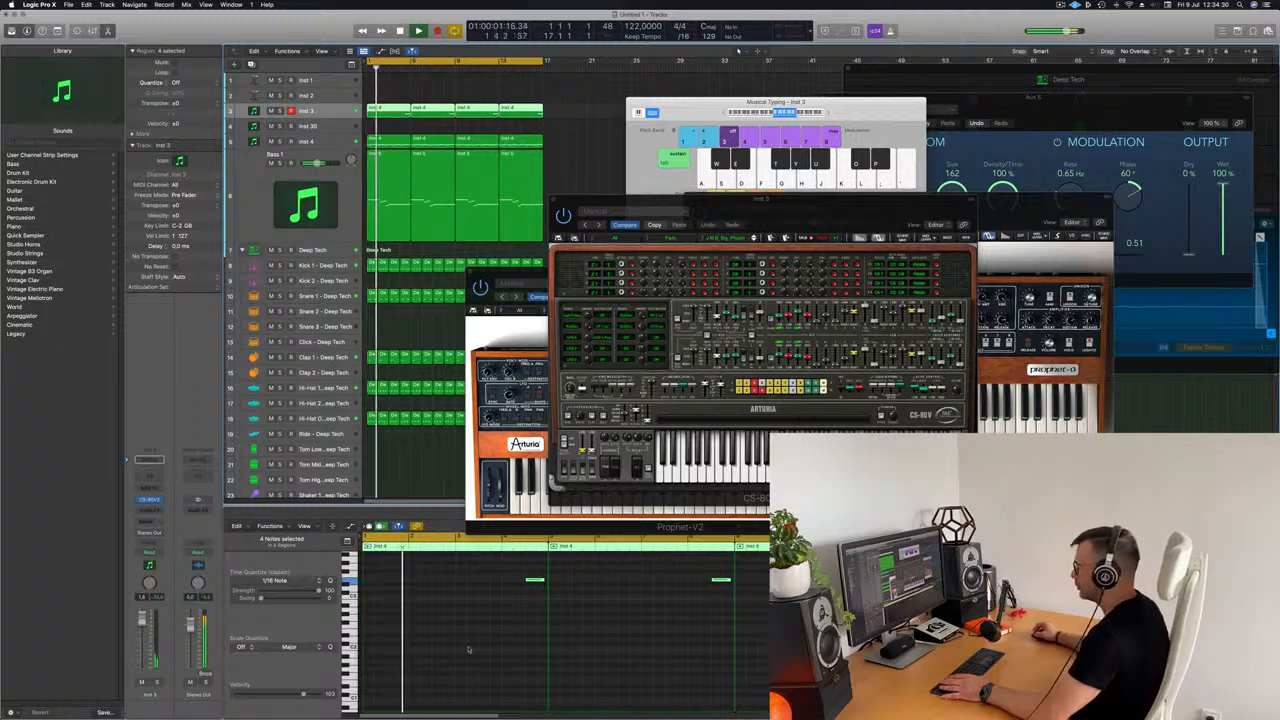
{"action": "left_click", "coordinate": [468, 650]}
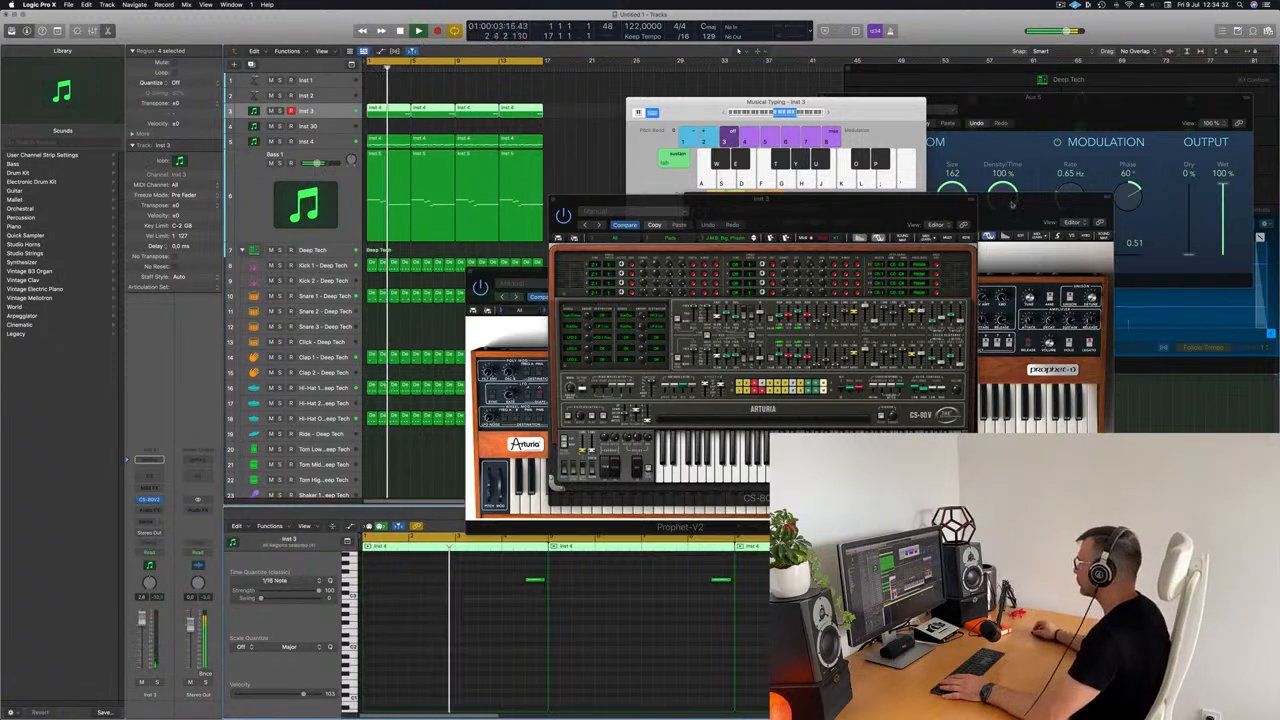
{"action": "left_click_drag", "start_coordinate": [832, 211], "coordinate": [817, 259]}
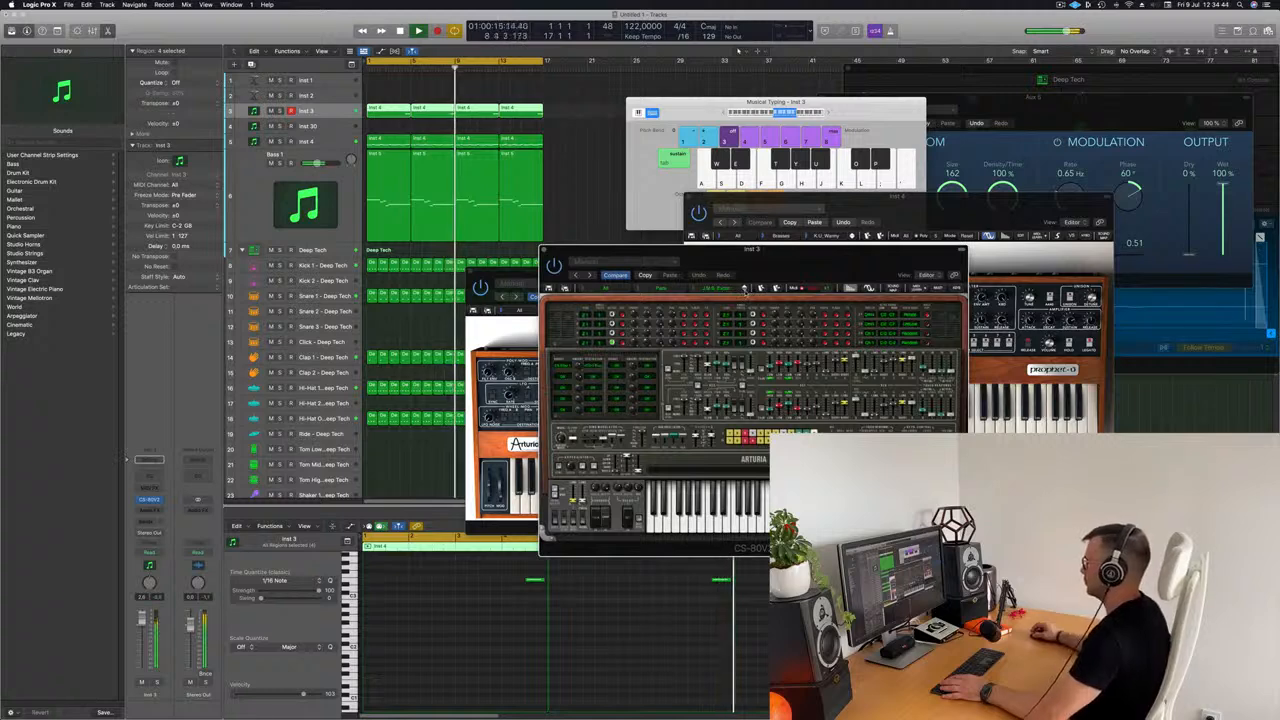
{"action": "left_click", "coordinate": [745, 289]}
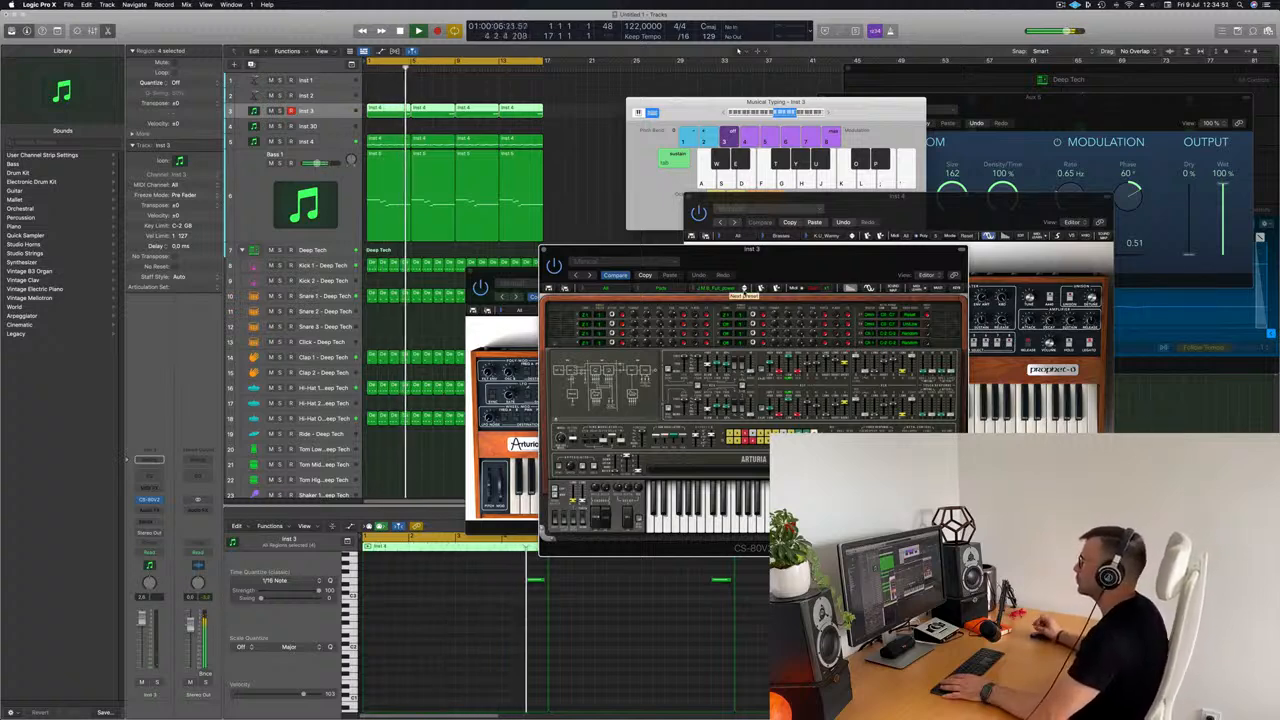
{"action": "left_click", "coordinate": [744, 289]}
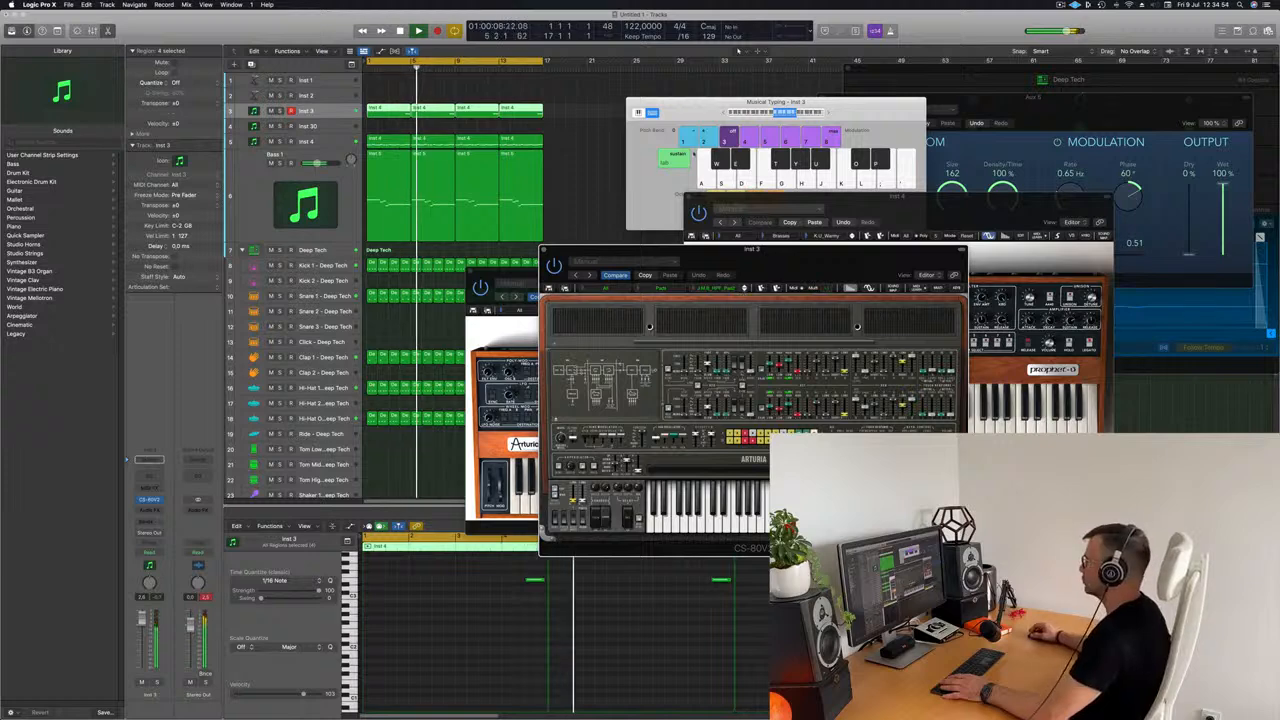
{"action": "key", "text": "Return"}
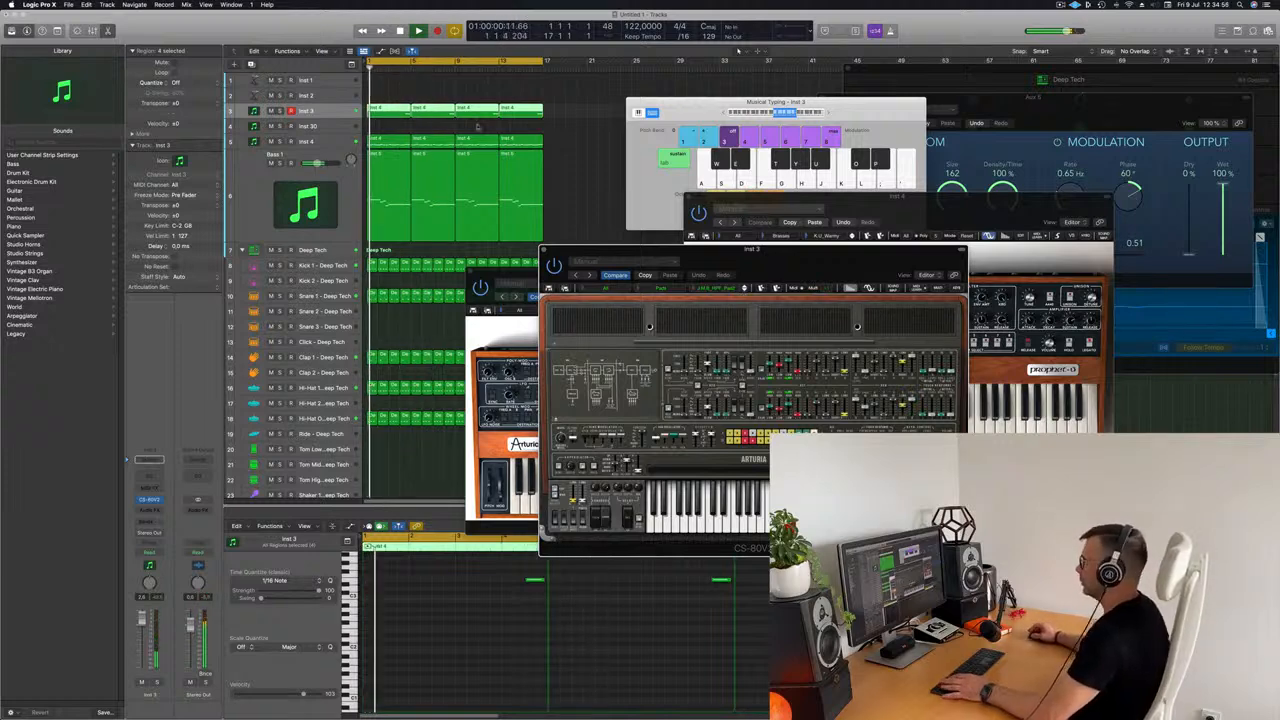
Step: Lower the Inst 3 channel volume to about -15 dB and restart playback
{"action": "left_click_drag", "start_coordinate": [786, 258], "coordinate": [811, 162]}
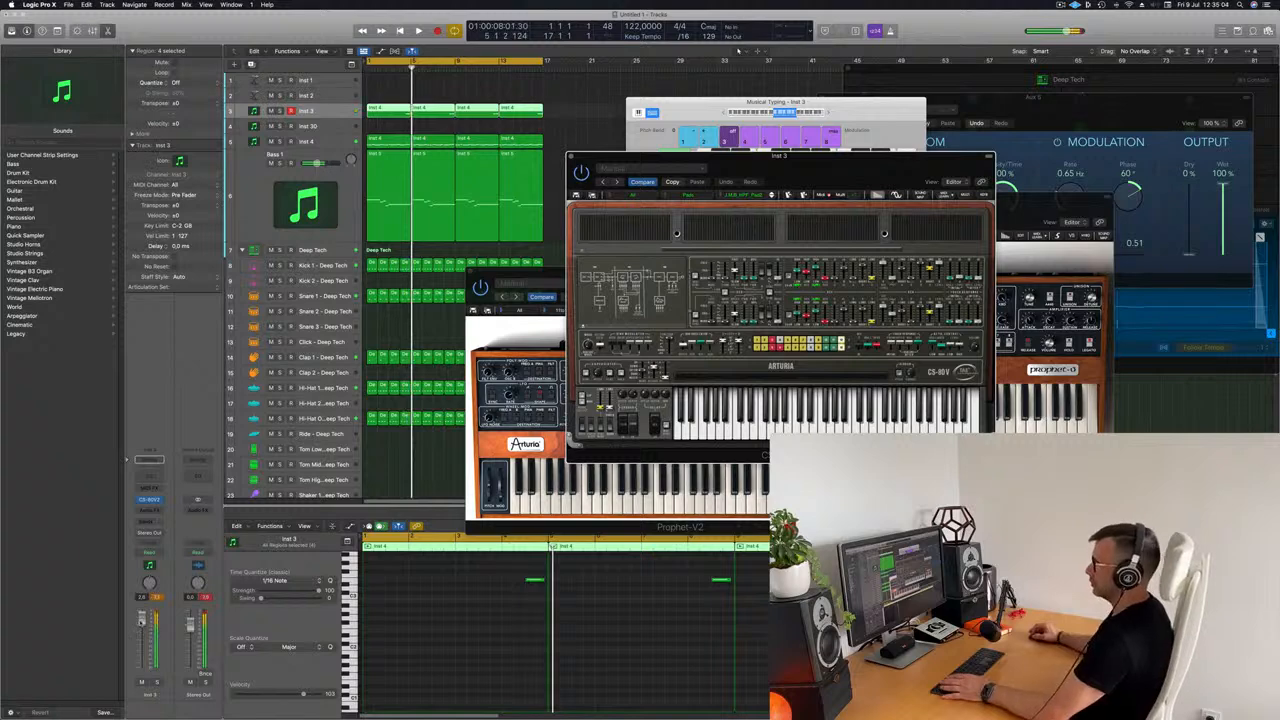
{"action": "left_click_drag", "start_coordinate": [142, 645], "coordinate": [142, 644]}
{"action": "key", "text": "space"}
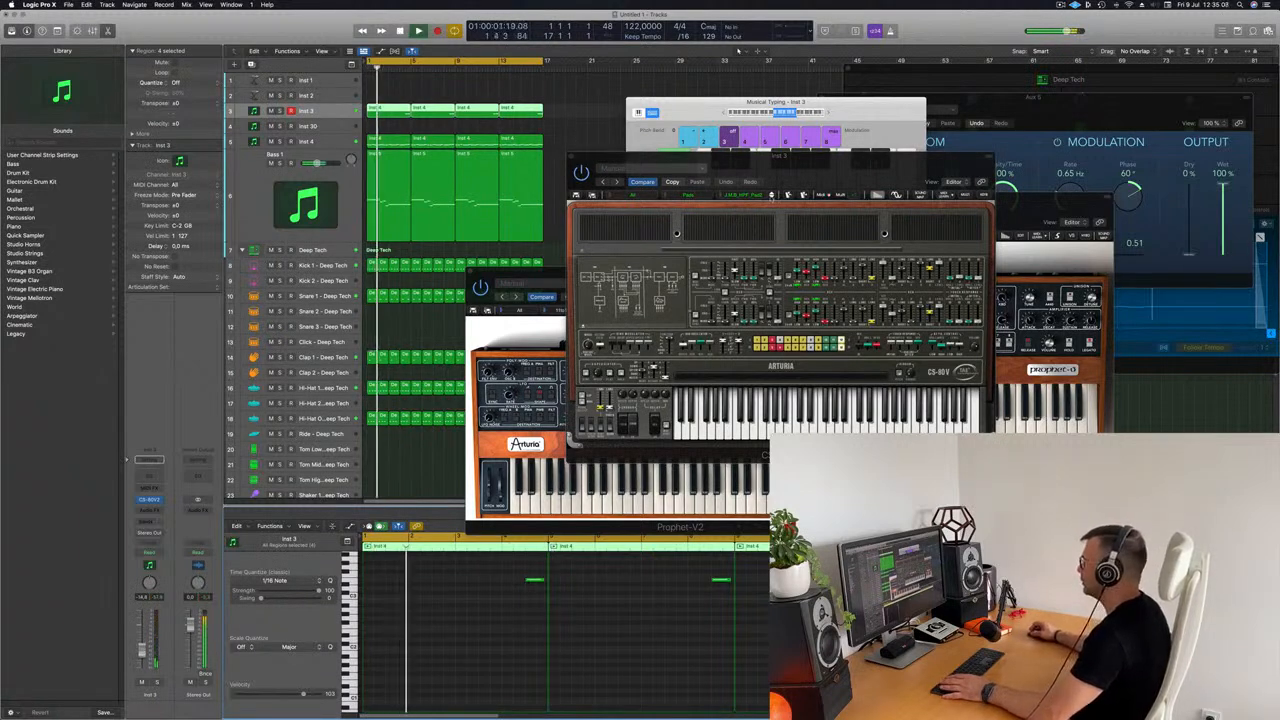
Step: Continue stepping through the CS-80V2 pad presets during playback, moving the plug-in window clear of the arrangement
{"action": "left_click", "coordinate": [771, 197]}
{"action": "left_click_drag", "start_coordinate": [743, 164], "coordinate": [717, 146]}
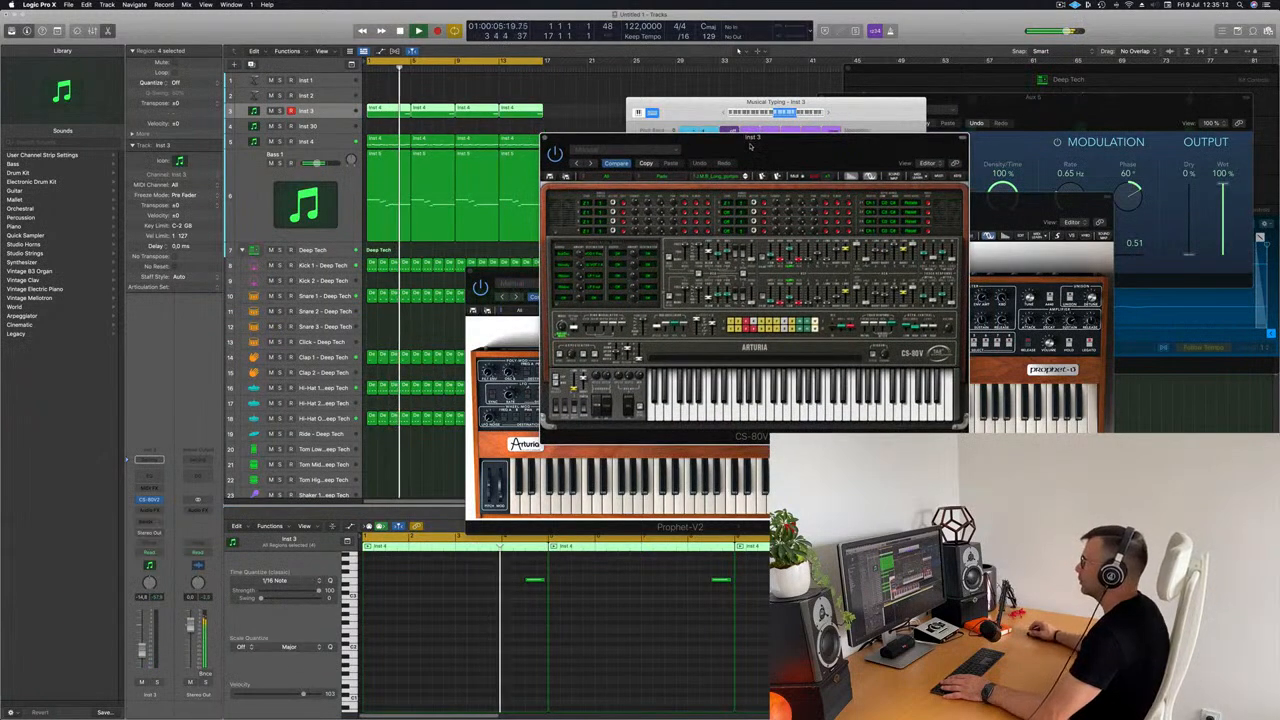
{"action": "left_click_drag", "start_coordinate": [758, 146], "coordinate": [733, 169]}
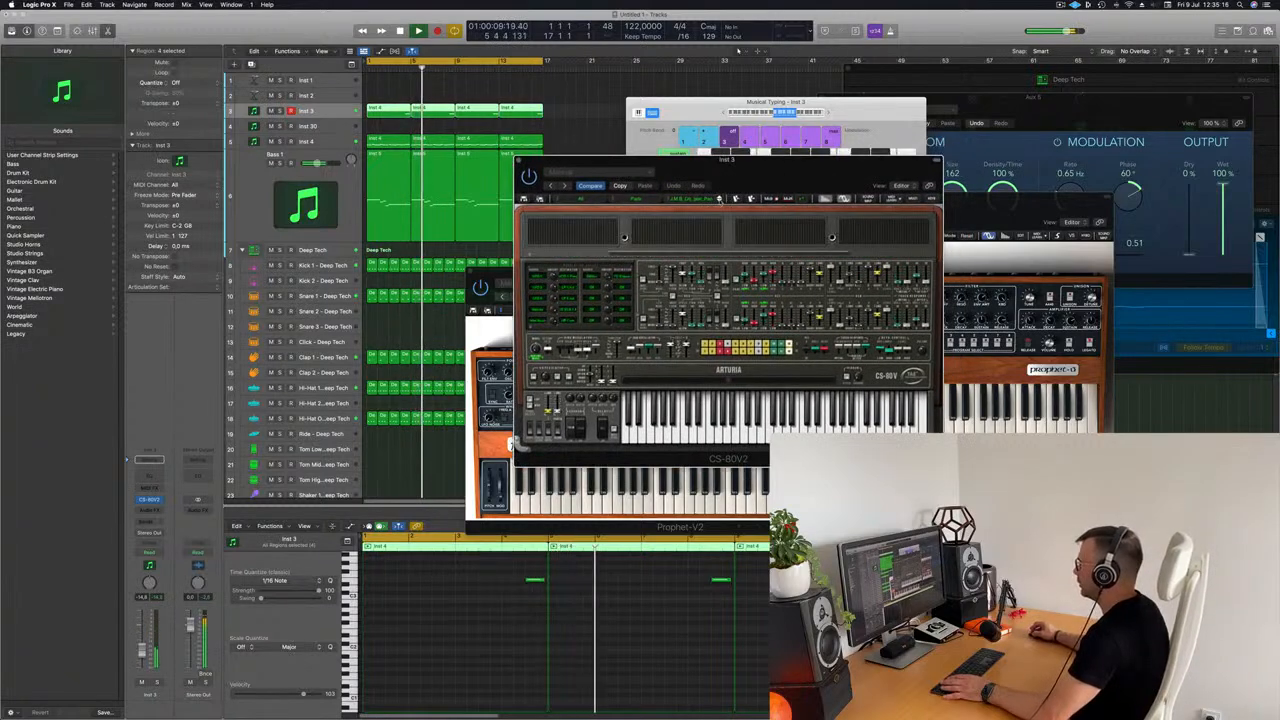
{"action": "left_click", "coordinate": [719, 198]}
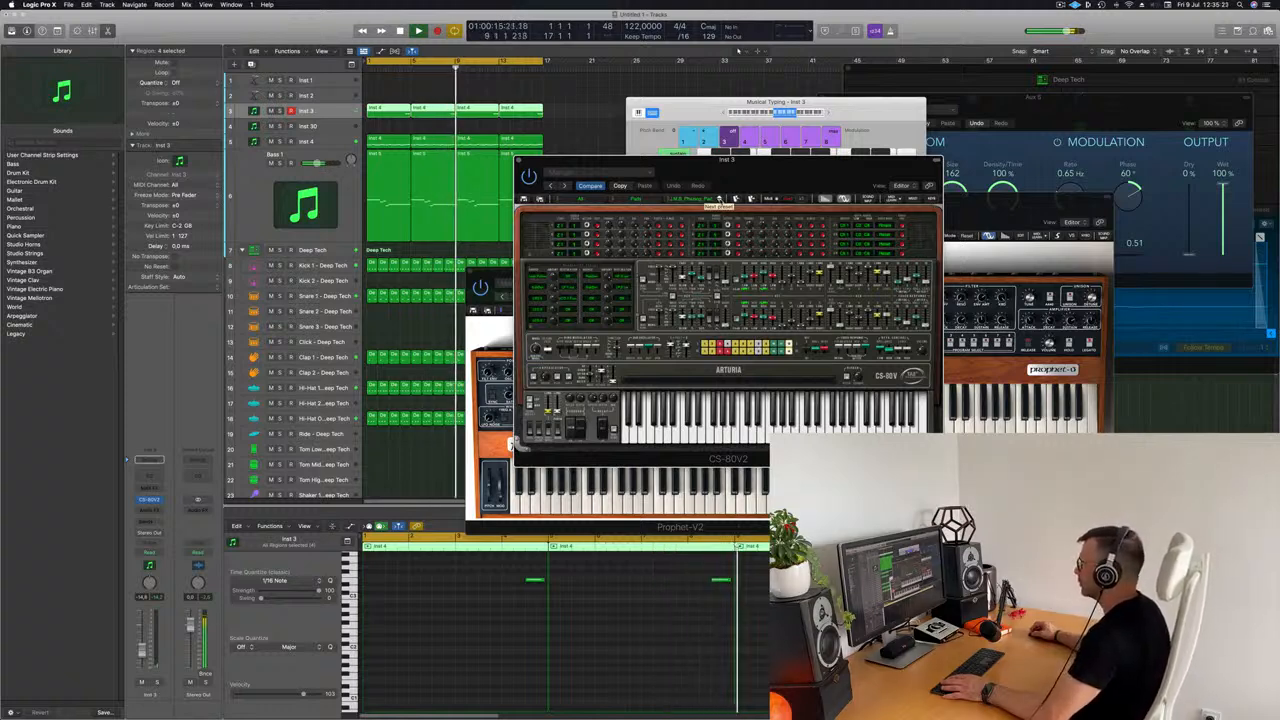
{"action": "left_click", "coordinate": [719, 199]}
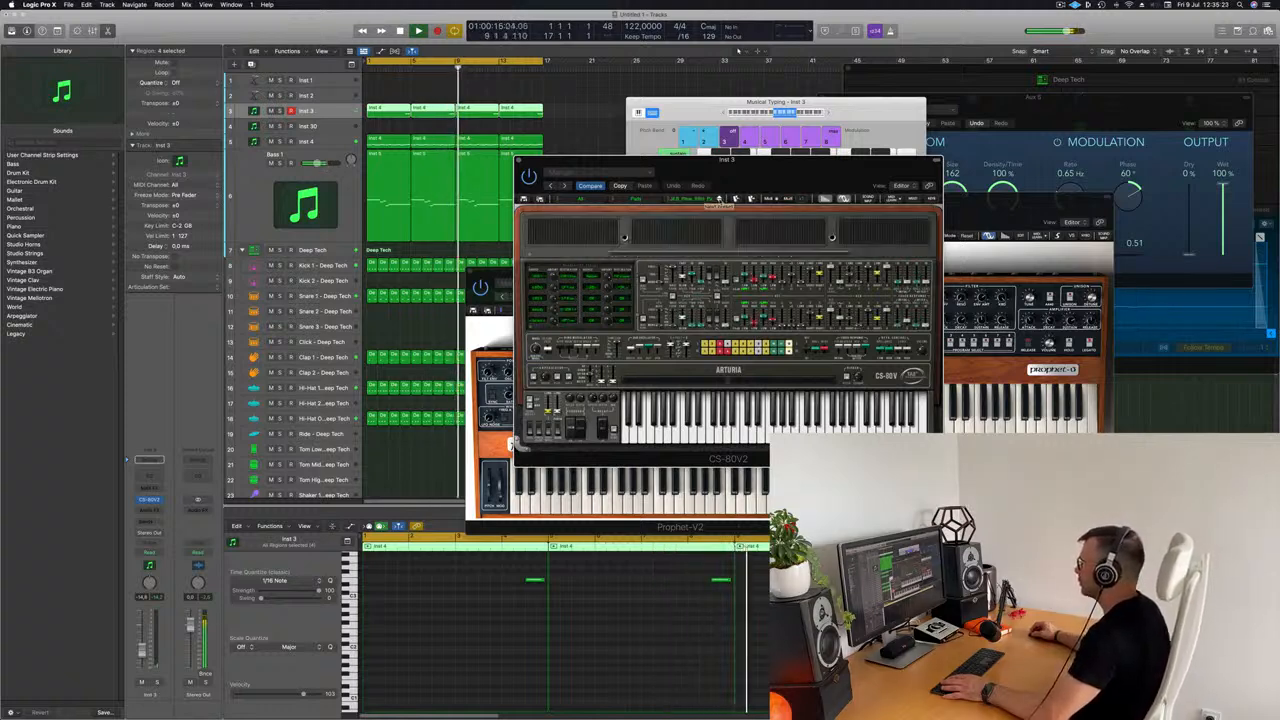
Step: Load the first preset of the CS-80V2's Keyboard category and restart playback from about bar 4
{"action": "left_click", "coordinate": [614, 199]}
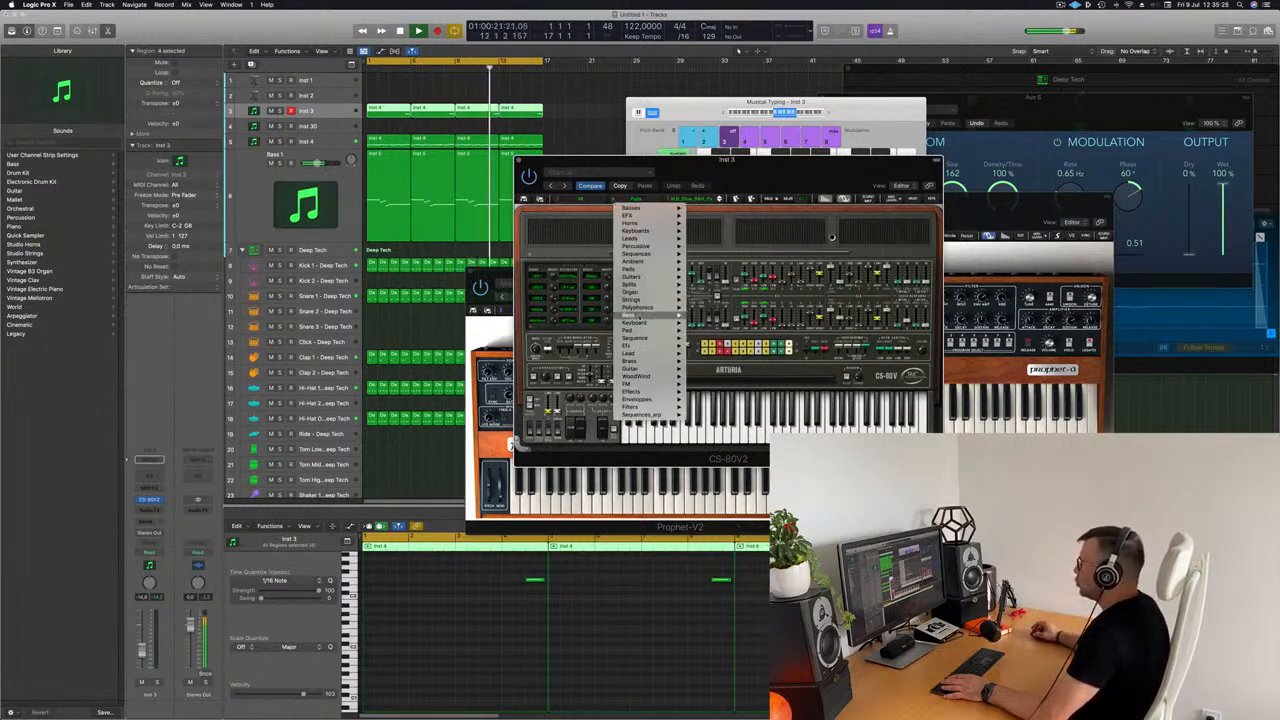
{"action": "mouse_move", "coordinate": [636, 322]}
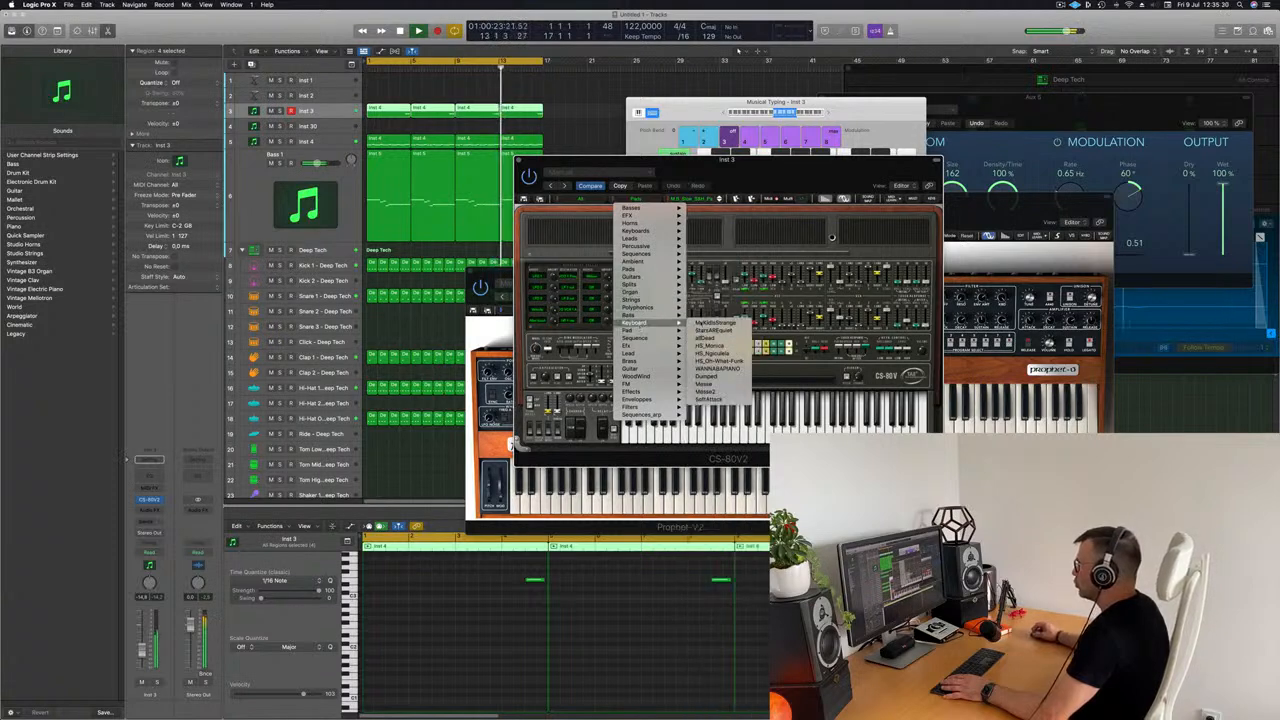
{"action": "left_click", "coordinate": [715, 322]}
{"action": "key", "text": "space"}
{"action": "left_click", "coordinate": [401, 72]}
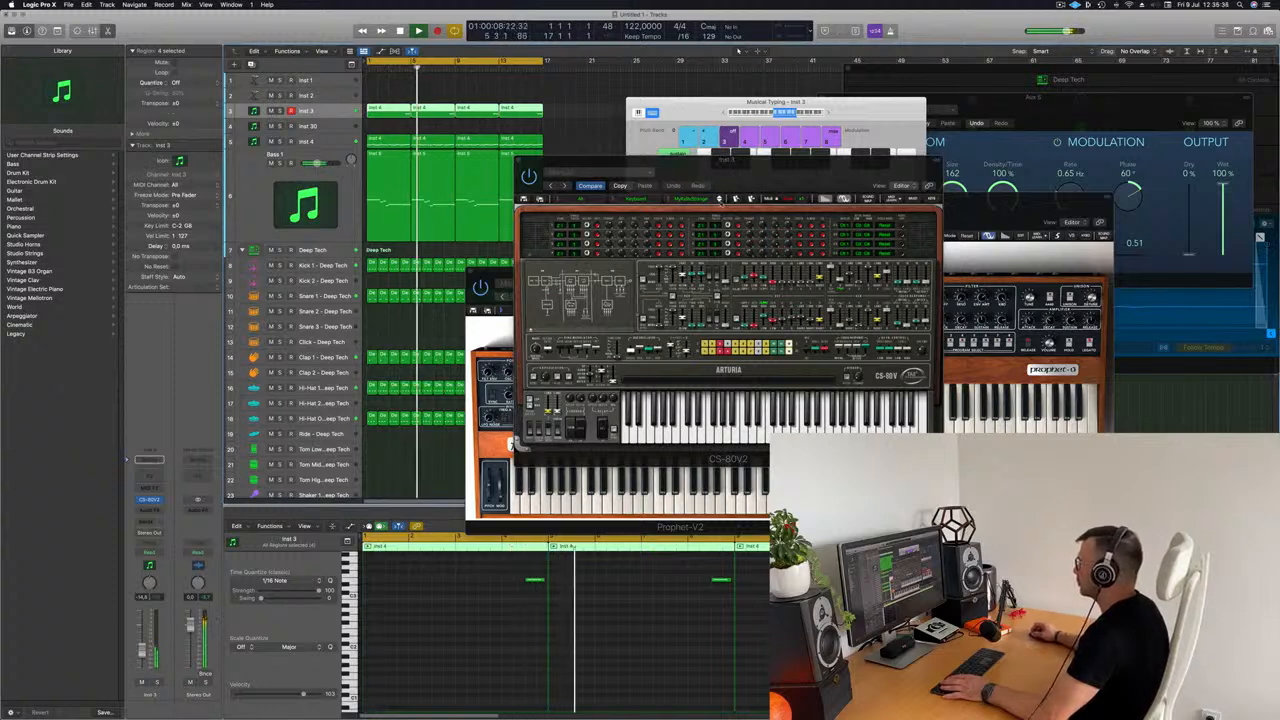
Step: Advance two presets within the CS-80V2's Keyboard category, replaying from about bar 4 to compare them, and close the plug-in window
{"action": "left_click", "coordinate": [718, 198]}
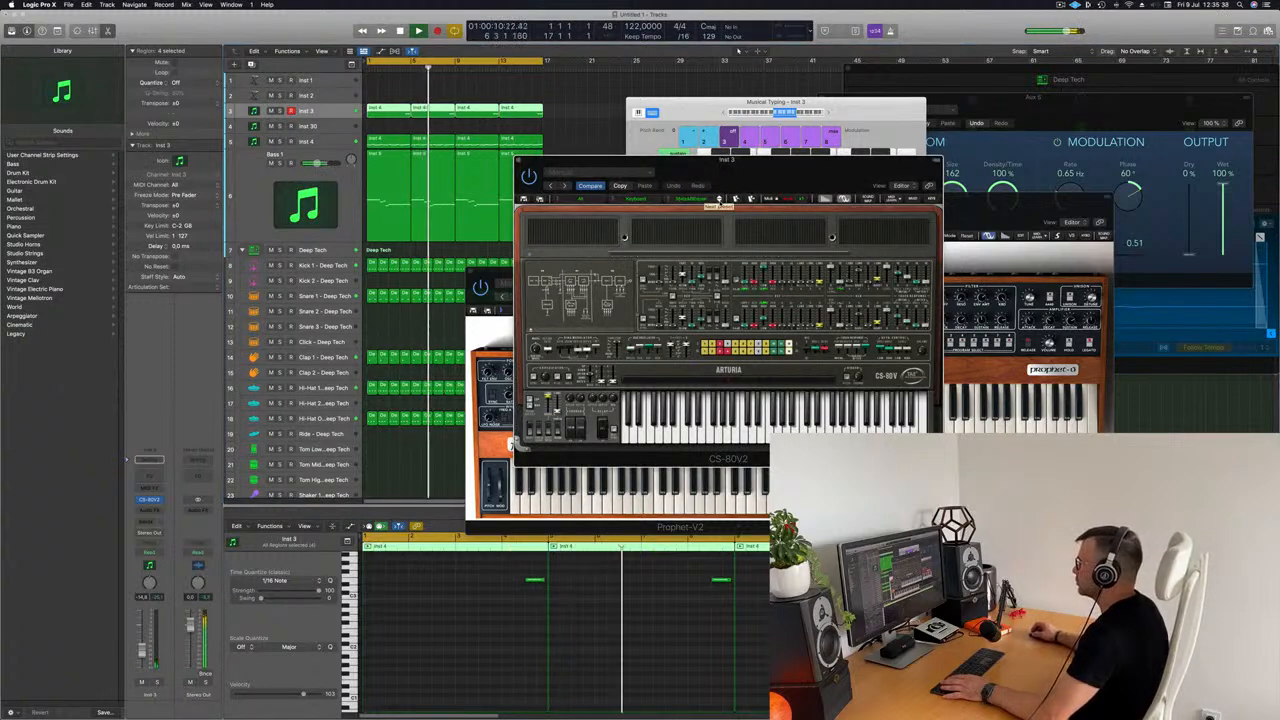
{"action": "key", "text": "space"}
{"action": "key", "text": "space"}
{"action": "left_click", "coordinate": [400, 70]}
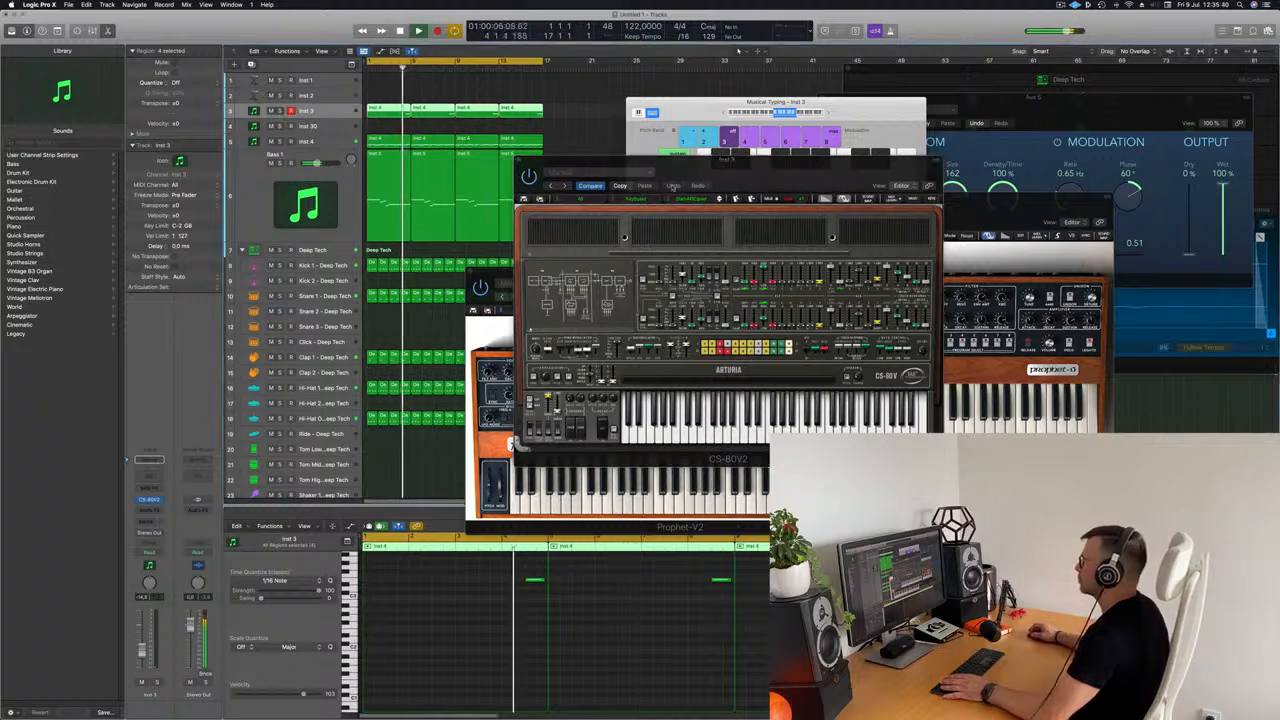
{"action": "left_click", "coordinate": [718, 198]}
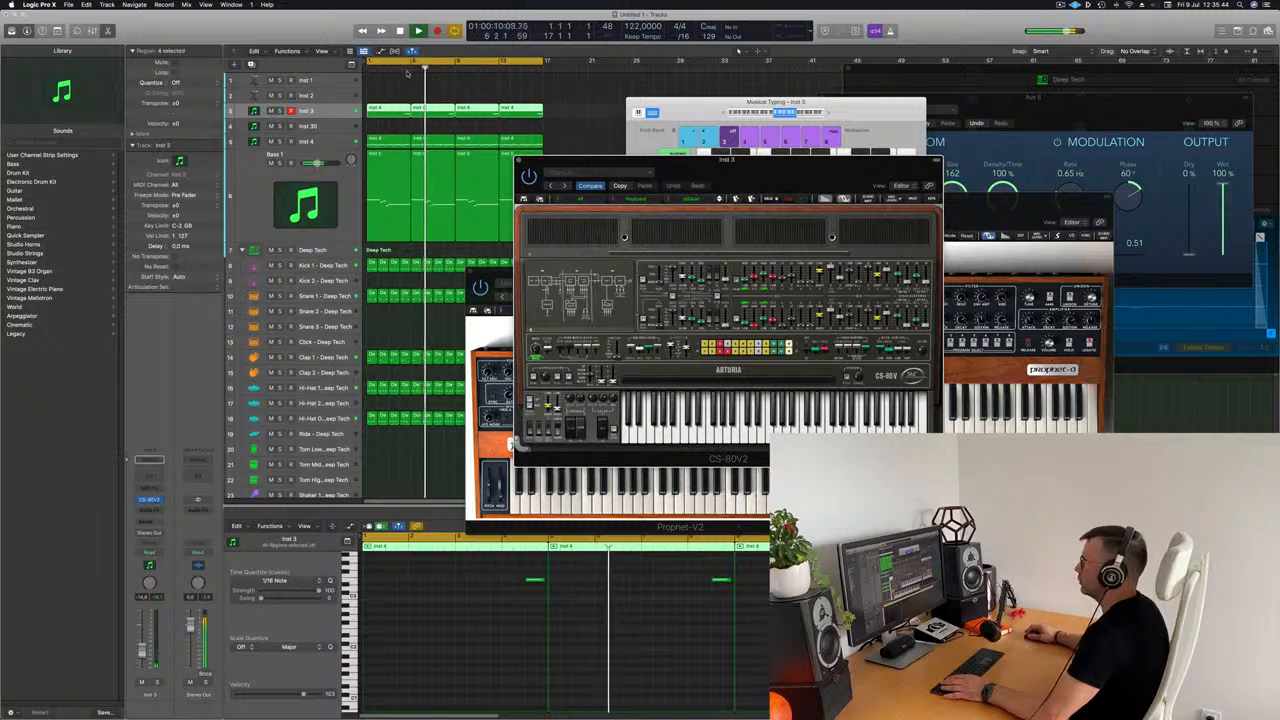
{"action": "left_click", "coordinate": [401, 69]}
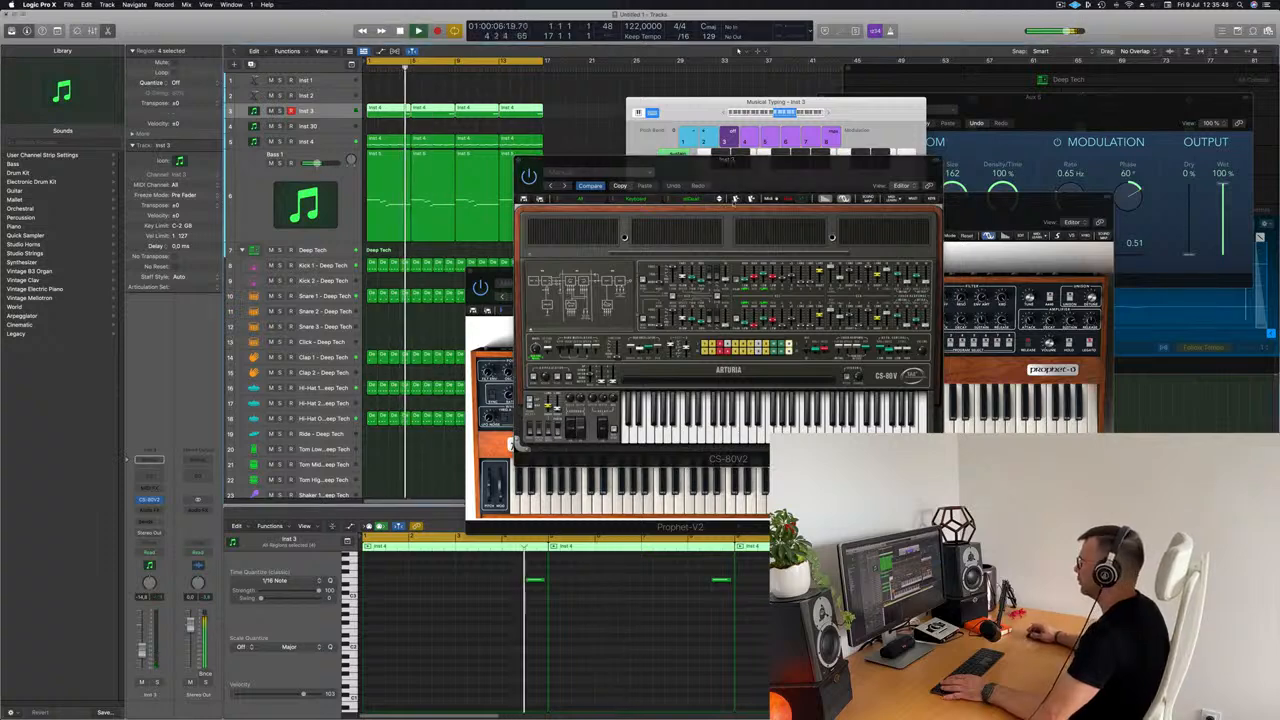
{"action": "mouse_move", "coordinate": [756, 173]}
{"action": "left_mouse_down"}
{"action": "mouse_move", "coordinate": [803, 178]}
{"action": "mouse_move", "coordinate": [760, 179]}
{"action": "left_mouse_up"}
{"action": "left_click", "coordinate": [522, 167]}
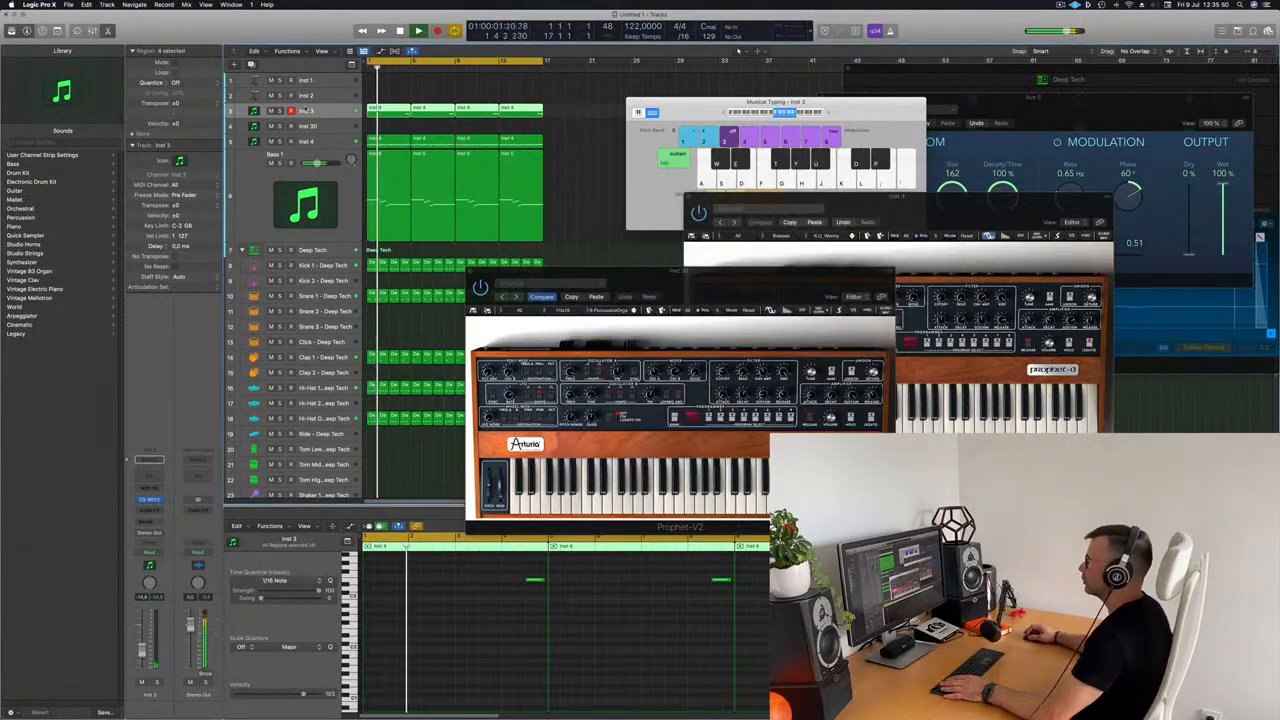
Step: Select all notes in the four Inst 3 regions and transpose them down one octave
{"action": "left_click", "coordinate": [517, 655]}
{"action": "key", "text": "super+a"}
{"action": "key", "text": "alt+shift+Down"}
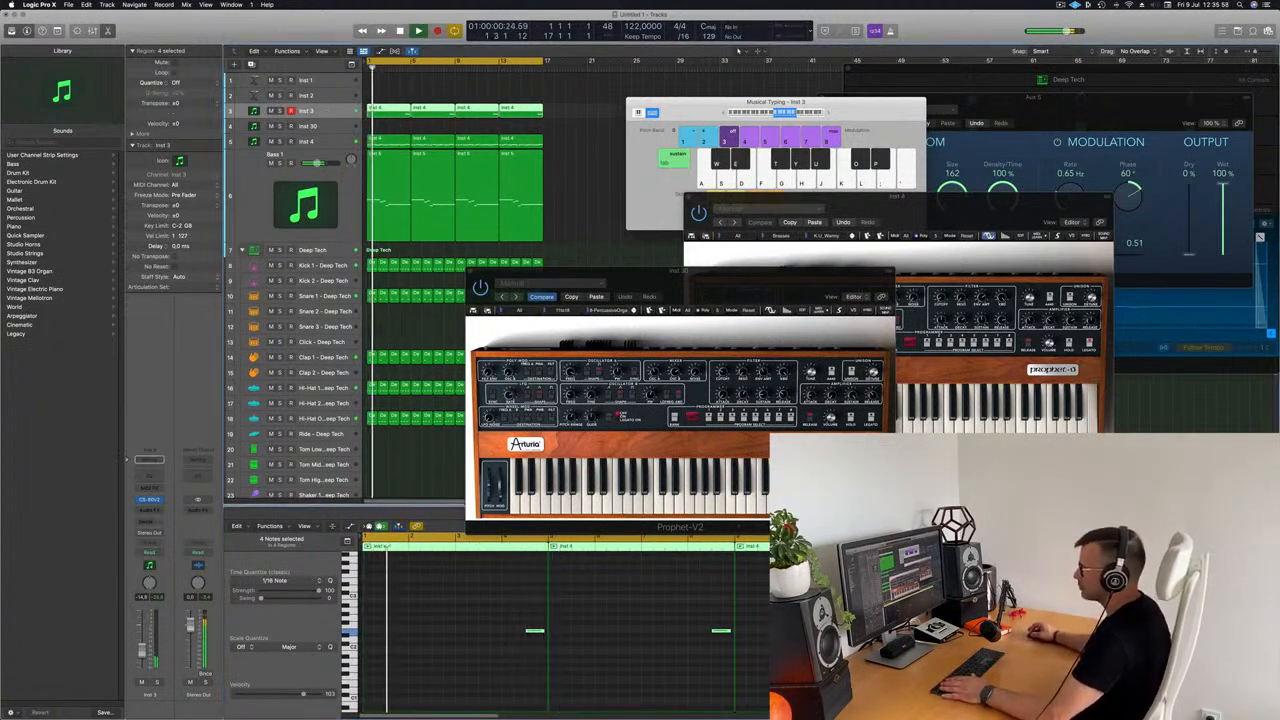
Step: Close the Inst 30 Prophet-V2 window and reposition the Inst 4 Prophet-V2 window, bringing Musical Typing in front of it
{"action": "left_click_drag", "start_coordinate": [763, 281], "coordinate": [736, 285]}
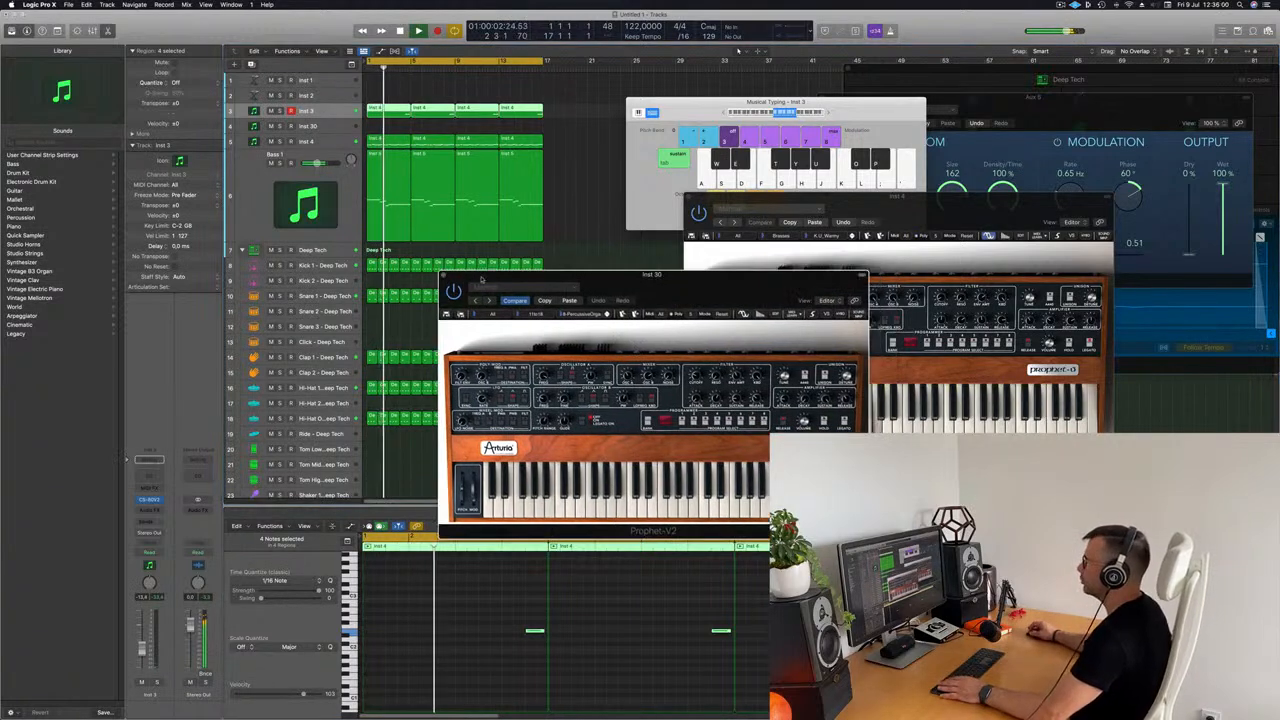
{"action": "left_click", "coordinate": [444, 276]}
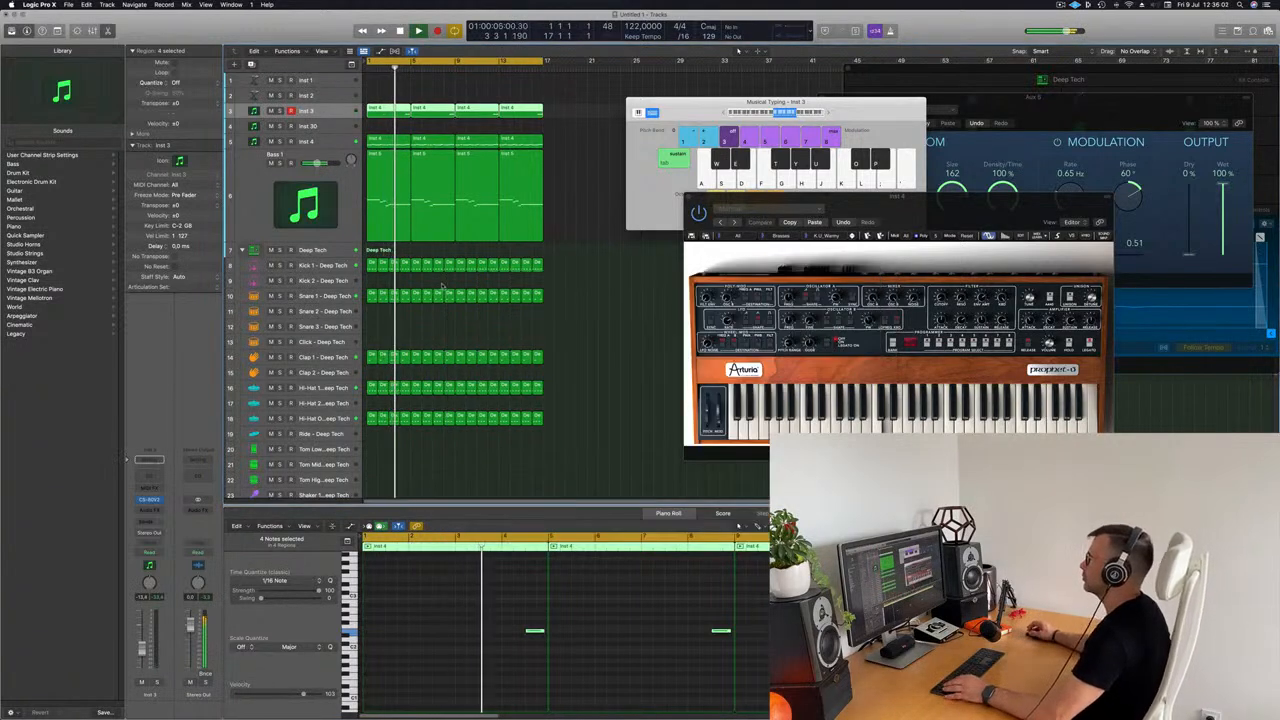
{"action": "left_click_drag", "start_coordinate": [898, 201], "coordinate": [787, 221]}
{"action": "left_click", "coordinate": [708, 120]}
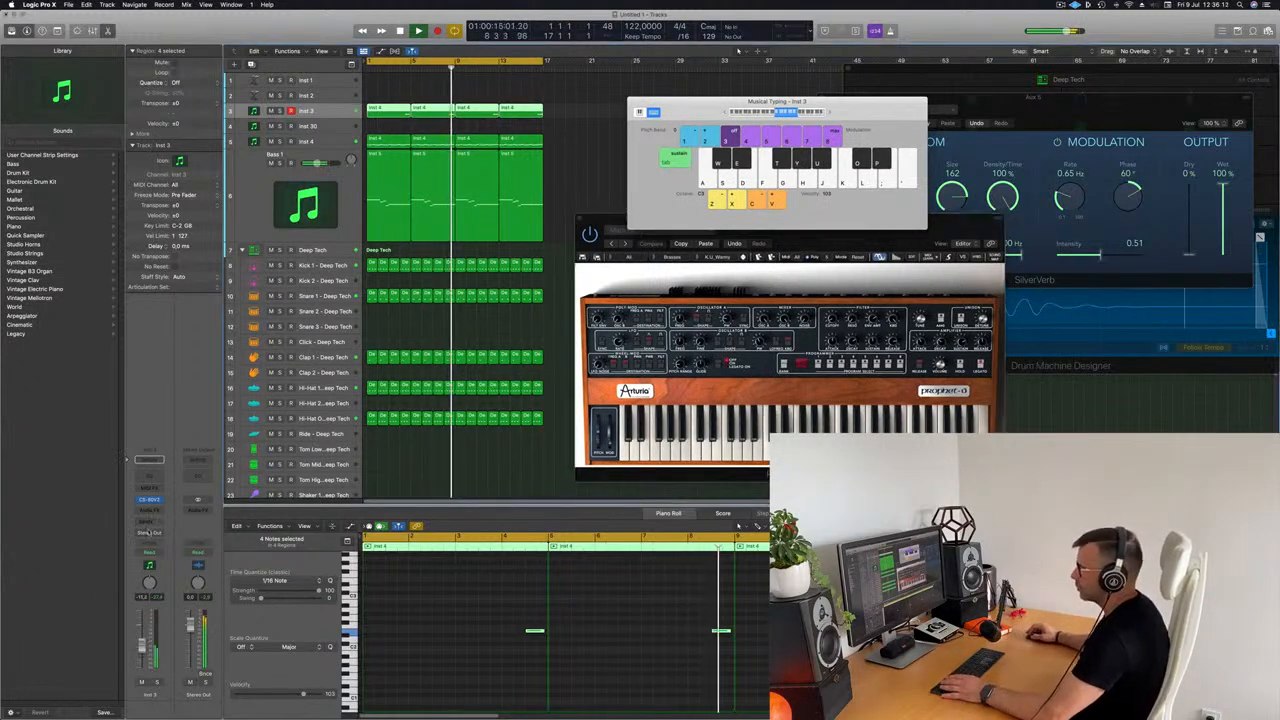
Step: Add a send from the Inst 3 channel to Bus 5 (Aux 5) and deselect the regions
{"action": "left_click", "coordinate": [148, 460]}
{"action": "mouse_move", "coordinate": [146, 534]}
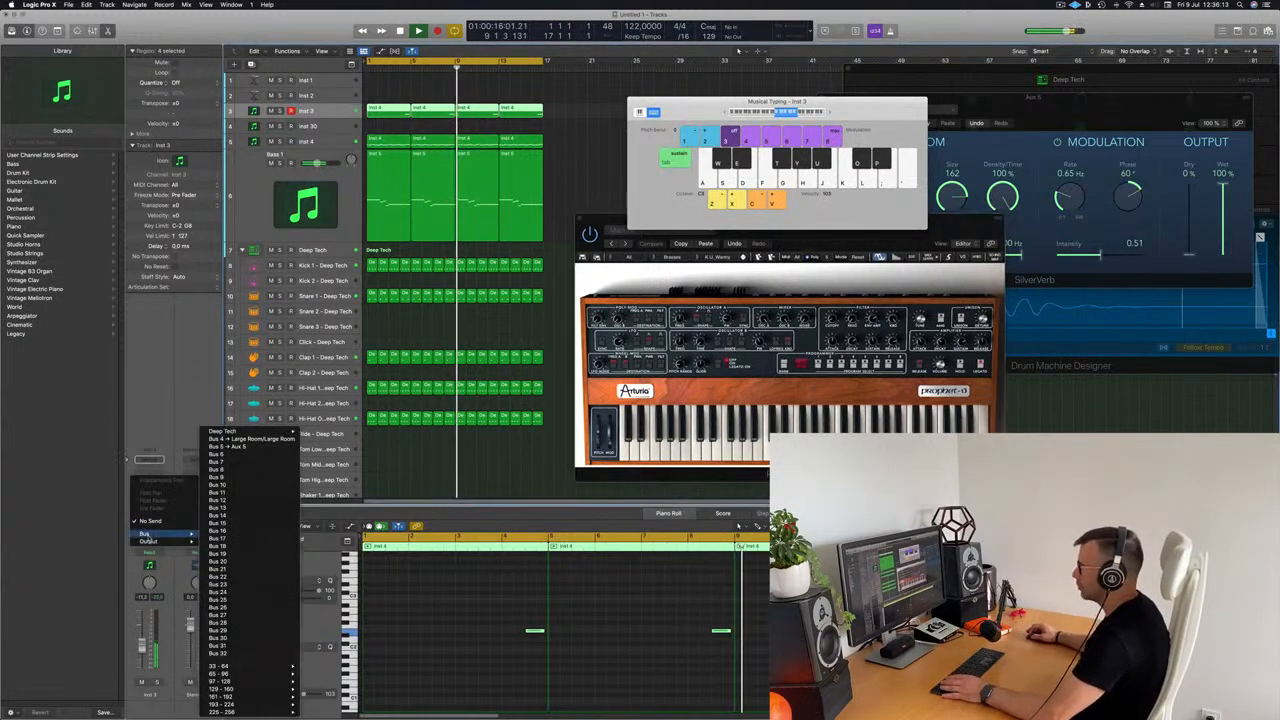
{"action": "left_click", "coordinate": [232, 446]}
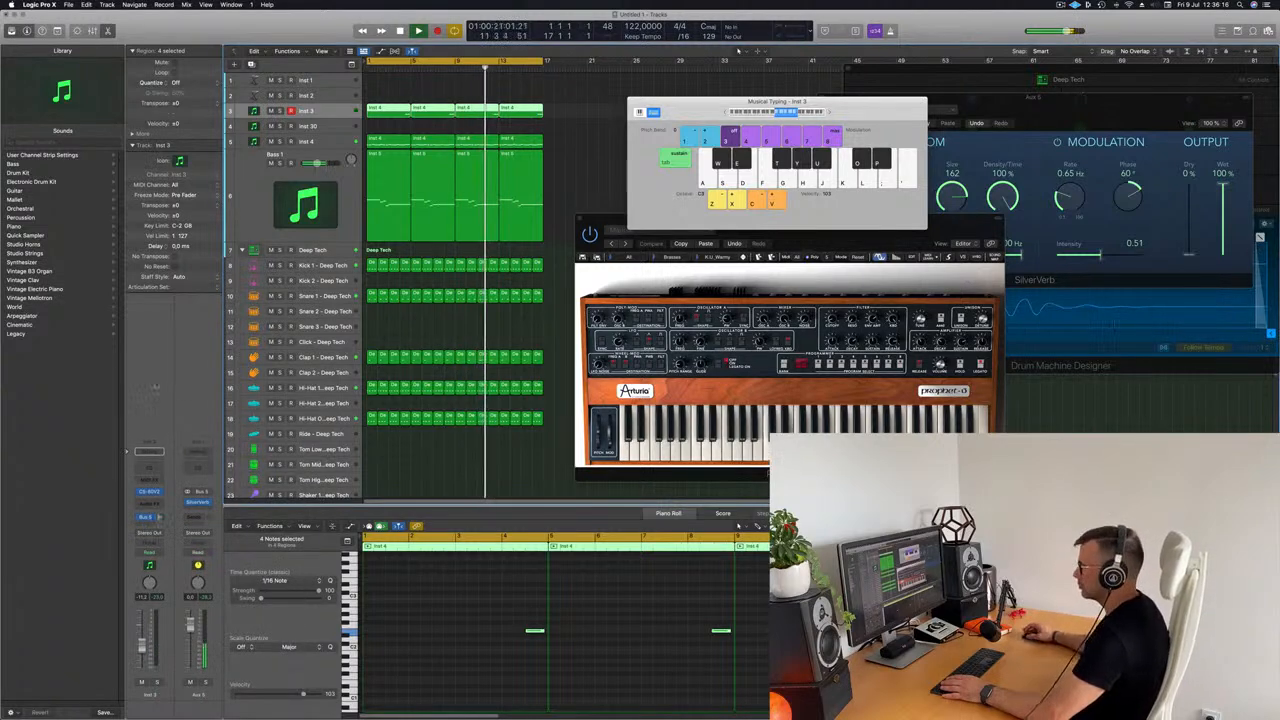
{"action": "left_click", "coordinate": [446, 457]}
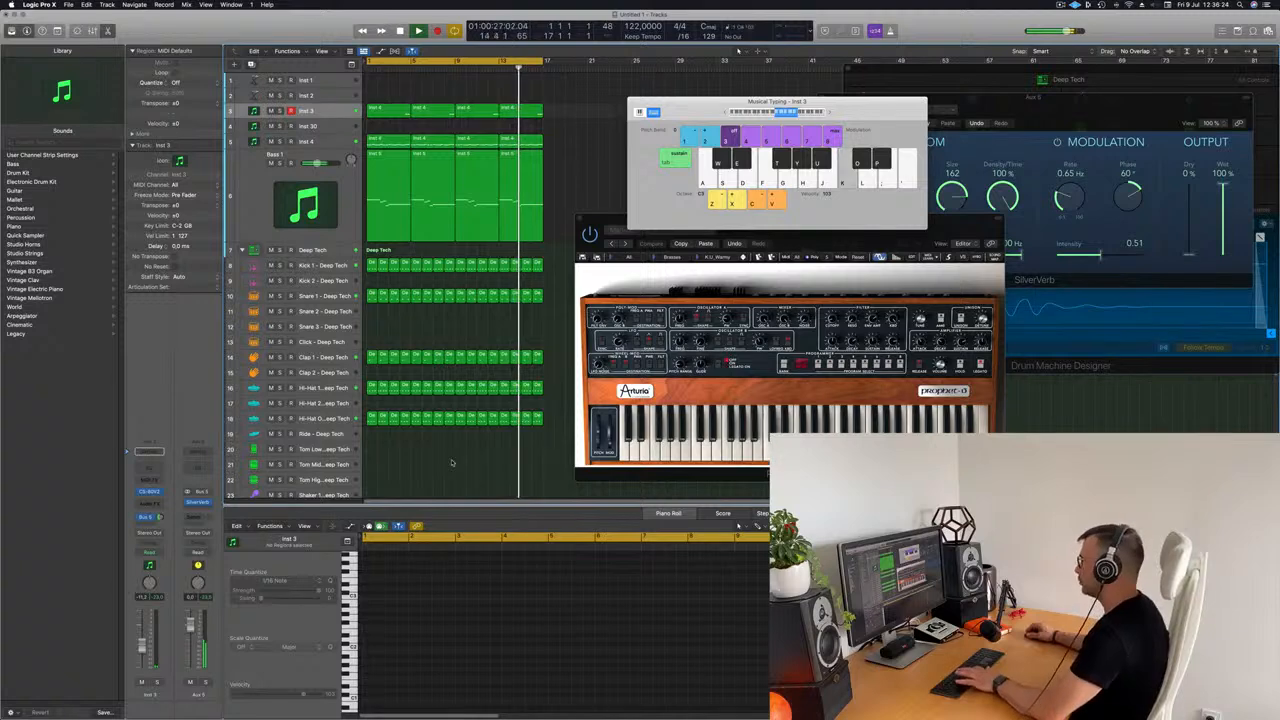
Step: Hide Musical Typing and show the mixer, moving the Inst 4 Prophet-V2 window clear of the channel strips
{"action": "key", "text": "super+k"}
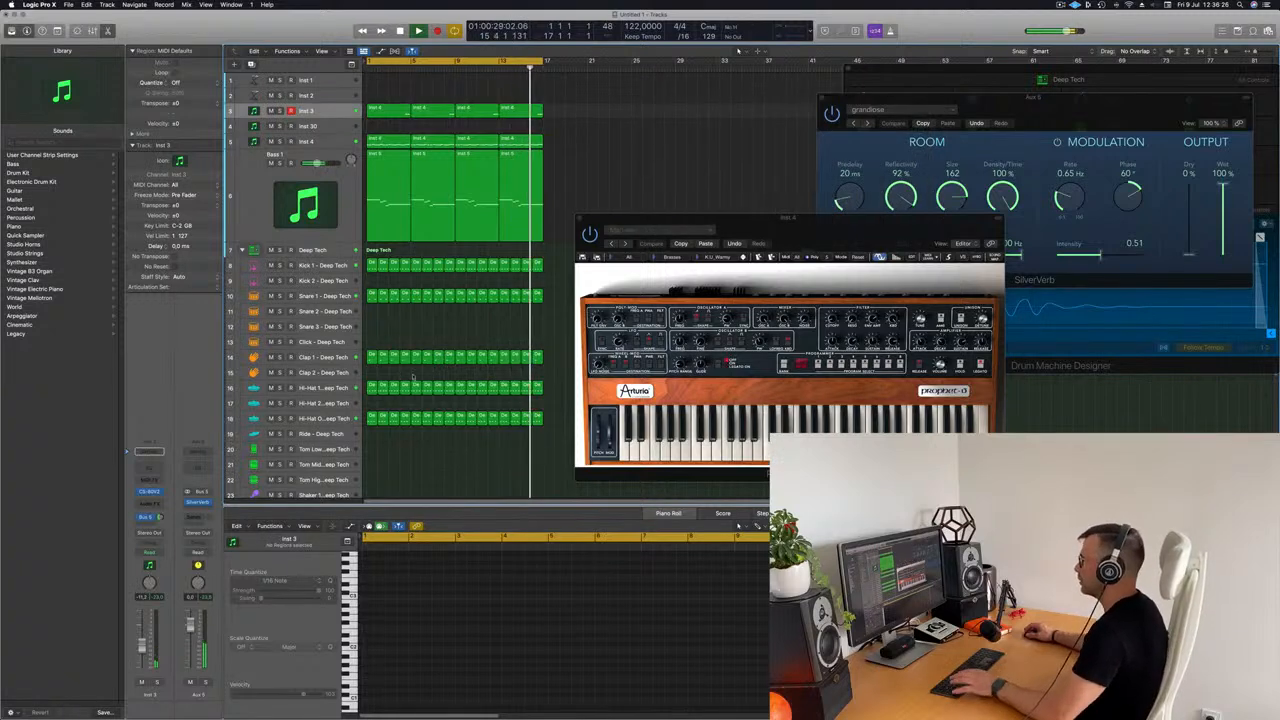
{"action": "key", "text": "x"}
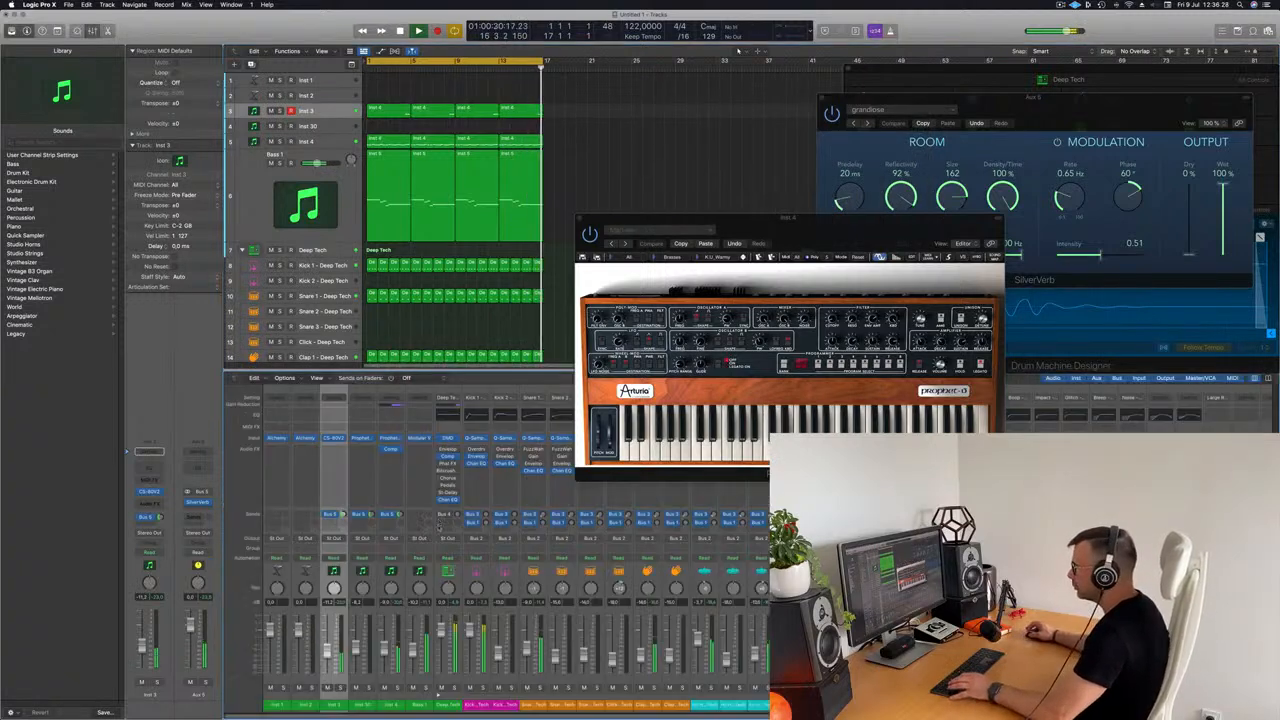
{"action": "left_click_drag", "start_coordinate": [756, 231], "coordinate": [1101, 226]}
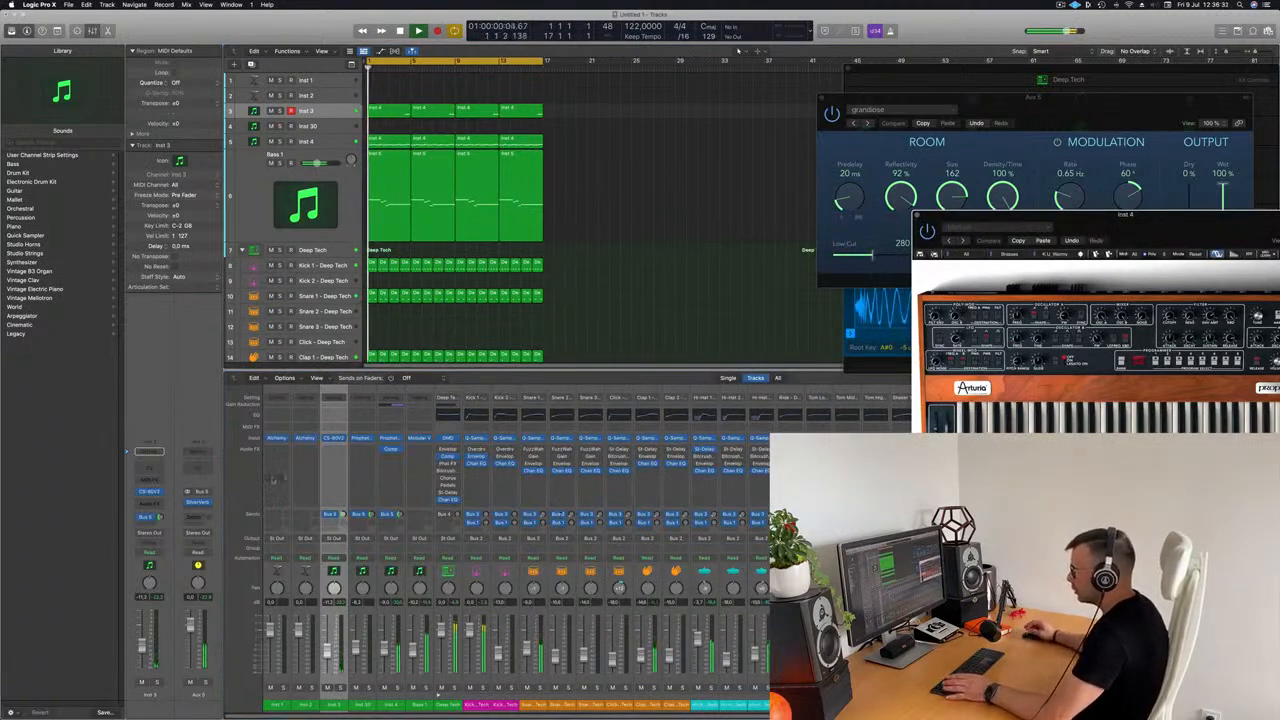
Step: Increase the height of the Inst 3 track and open its regions in the Piano Roll
{"action": "left_click_drag", "start_coordinate": [327, 118], "coordinate": [327, 157]}
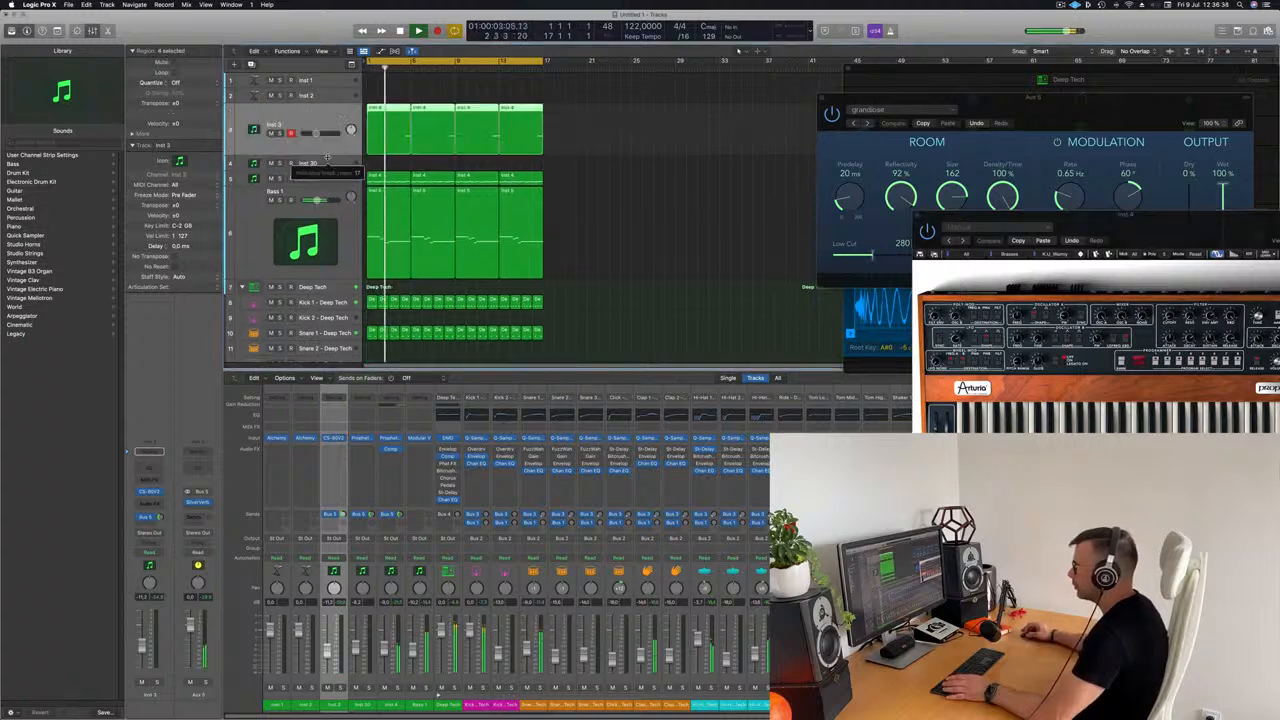
{"action": "double_click", "coordinate": [515, 112]}
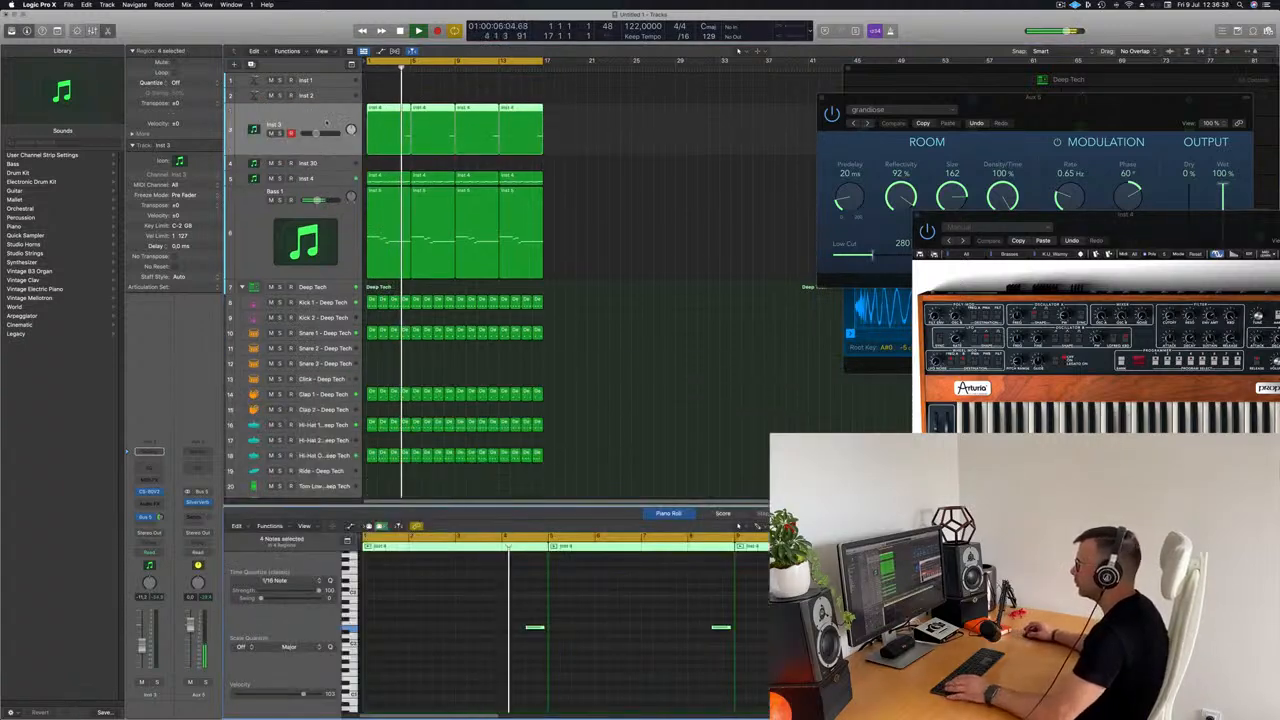
{"action": "left_click", "coordinate": [702, 207]}
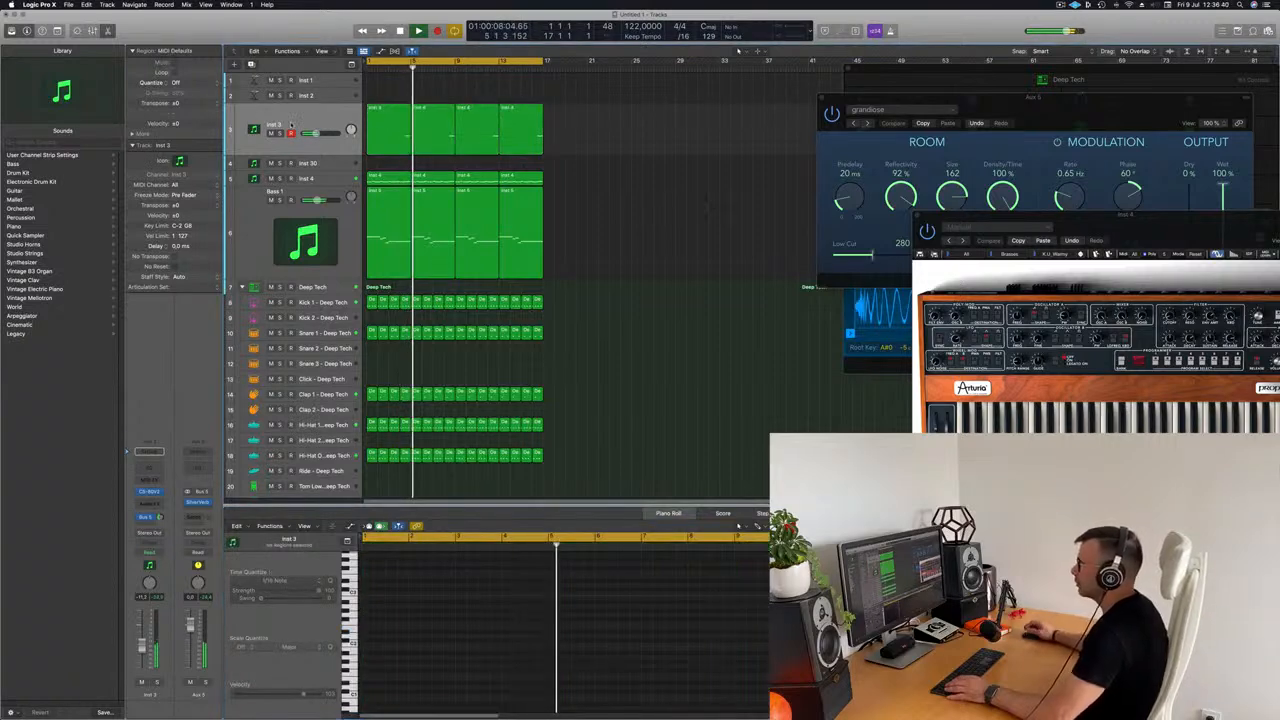
Step: Select all notes of the Inst 3 regions again and transpose them down another octave
{"action": "left_click", "coordinate": [295, 124]}
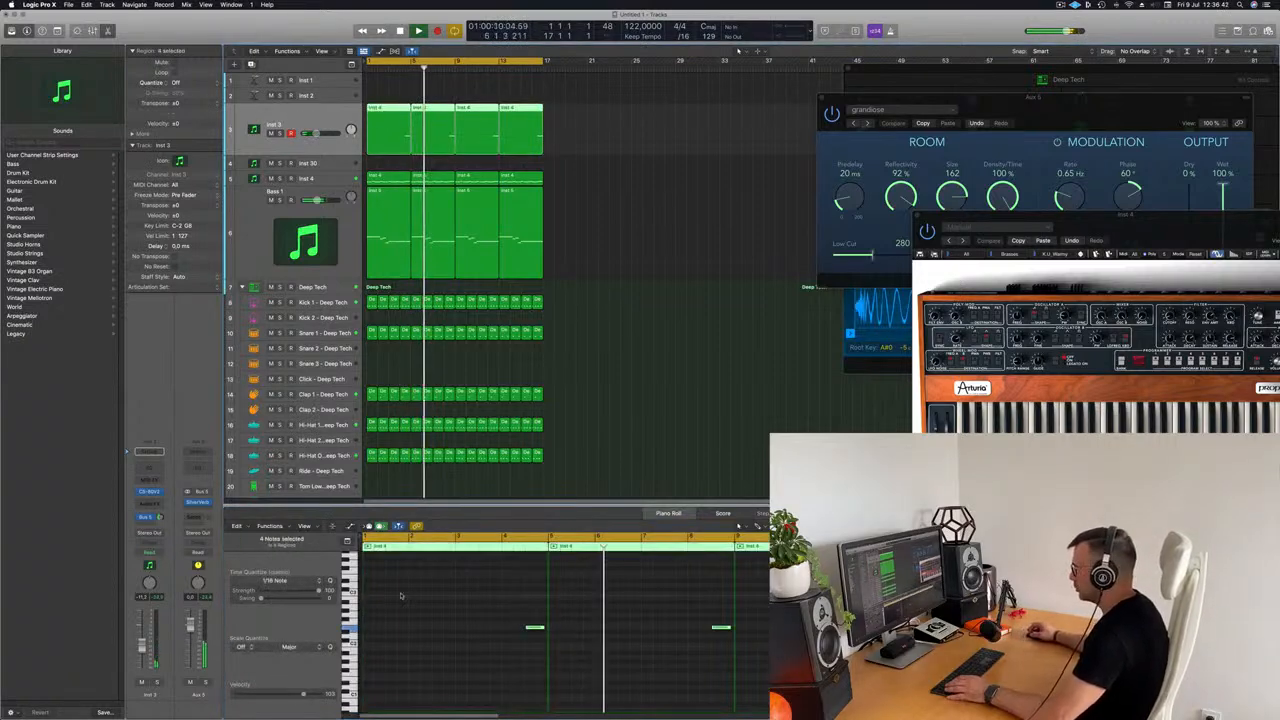
{"action": "key", "text": "super+a"}
{"action": "key", "text": "alt+shift+Down"}
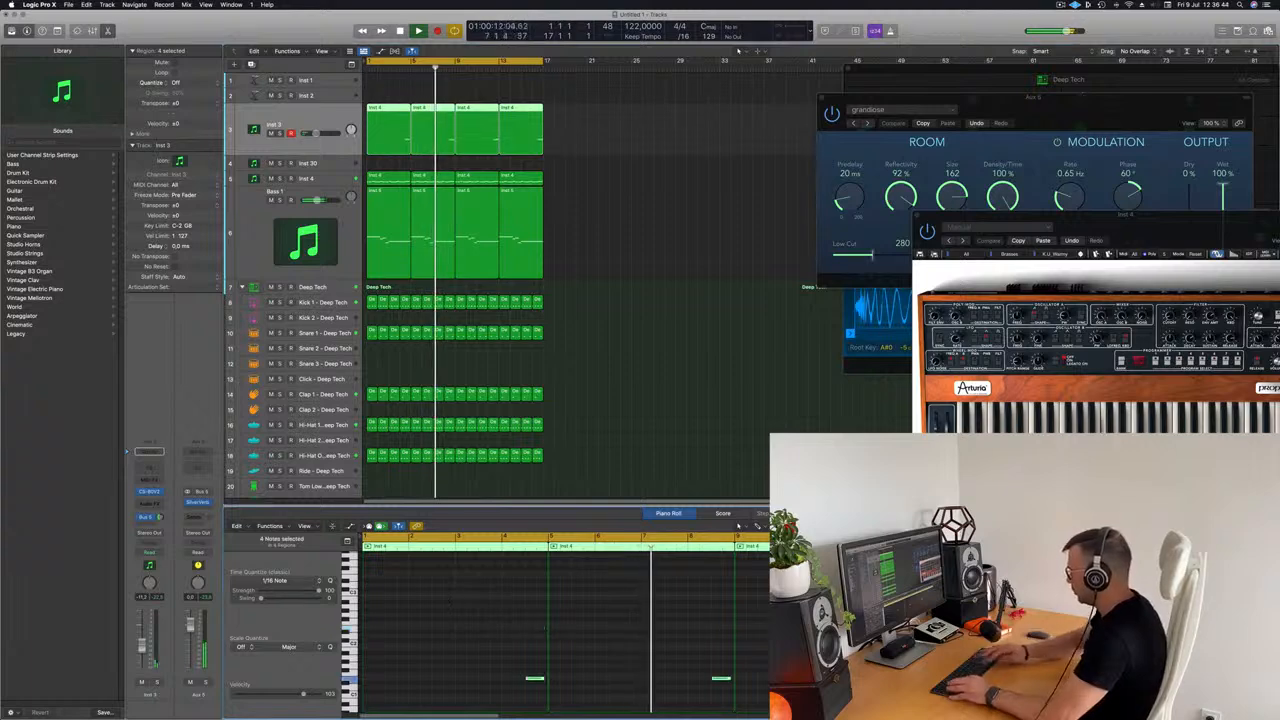
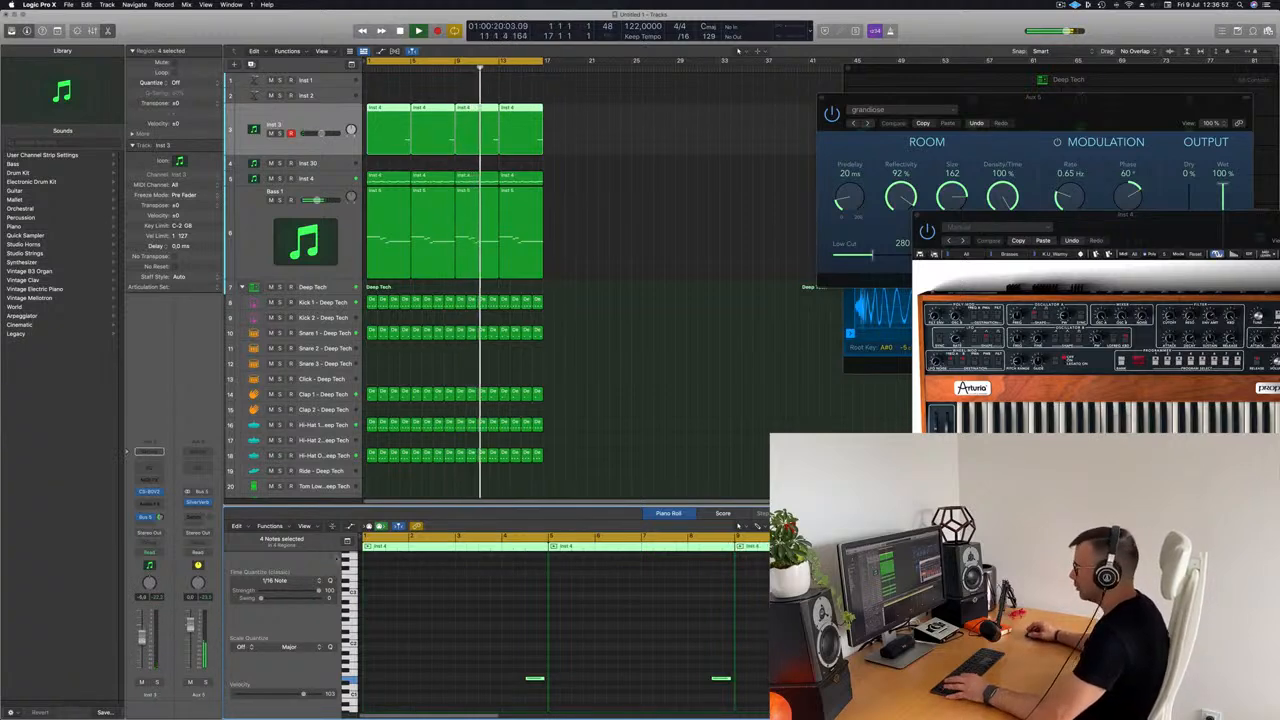
Step: Show the mixer and copy the Compressor from the Inst 4 channel onto the Inst 3 channel
{"action": "key", "text": "x"}
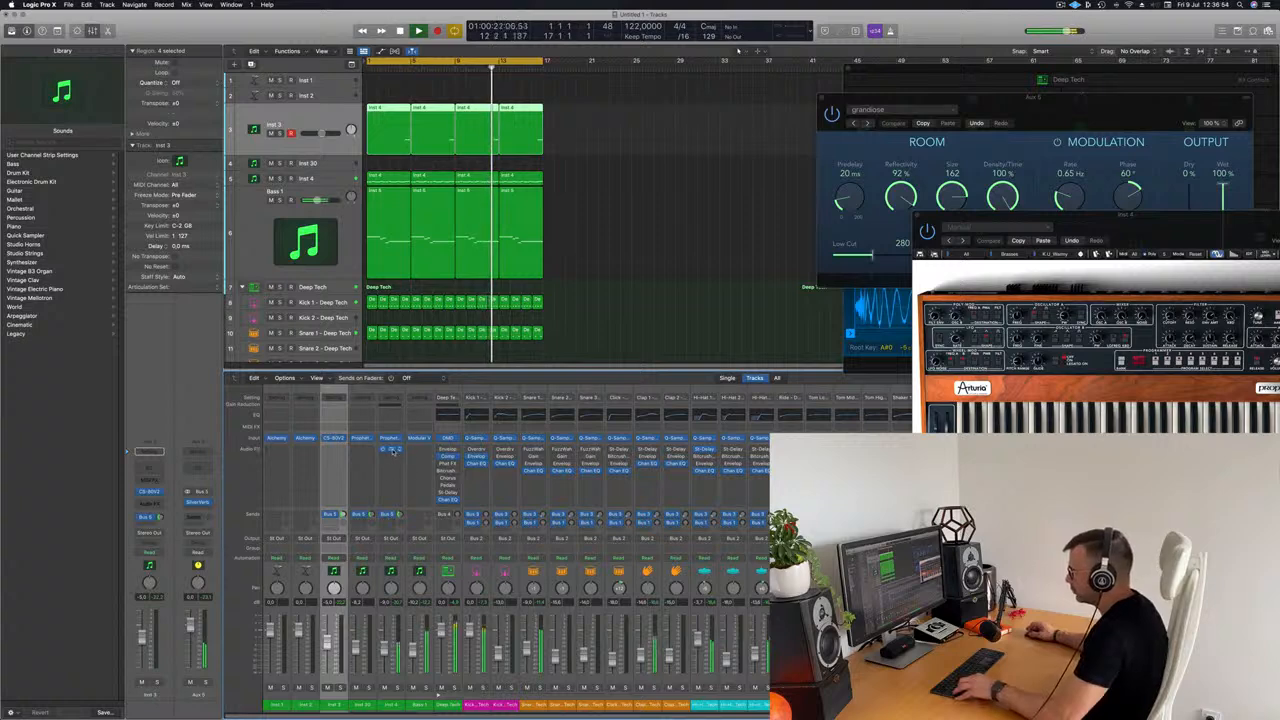
{"action": "left_click_drag", "start_coordinate": [358, 457], "coordinate": [340, 455]}
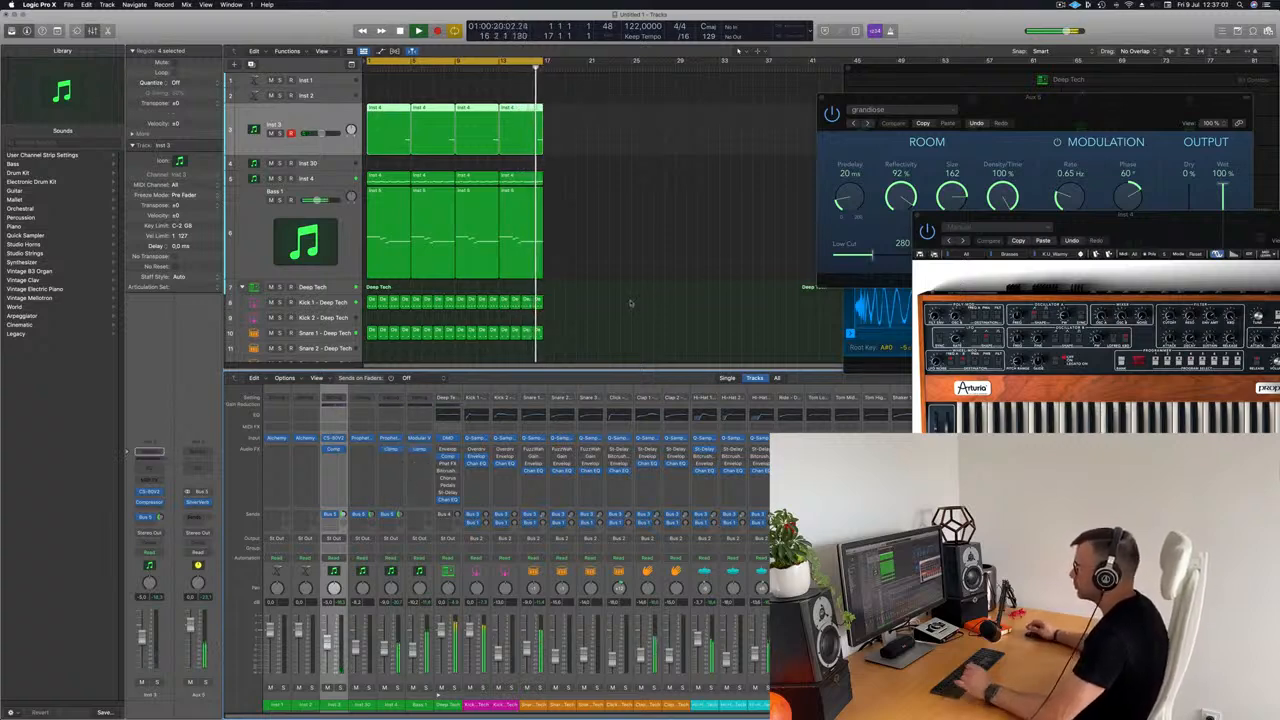
Step: Copy the first Clap 1 region to the start of the Shaker 1 track and audition it from the beginning
{"action": "scroll", "coordinate": [612, 292], "scroll_direction": "down", "scroll_amount": 3}
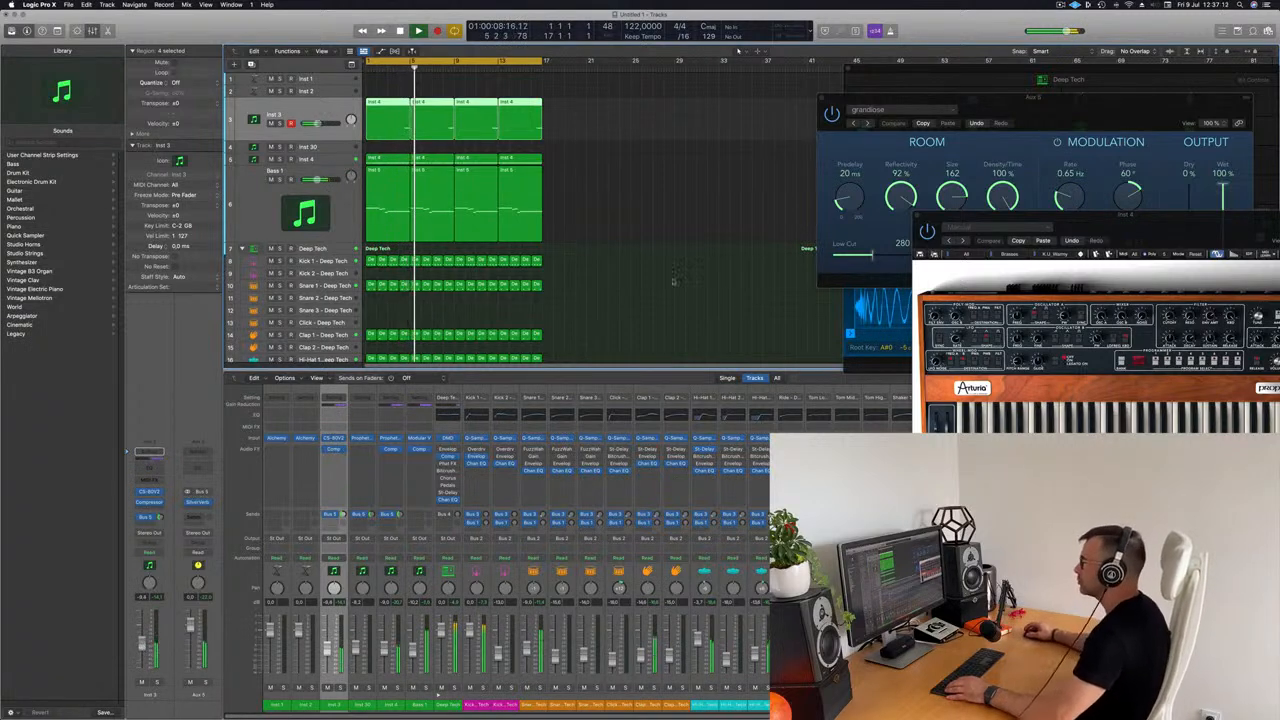
{"action": "scroll", "coordinate": [632, 272], "scroll_direction": "down", "scroll_amount": 3}
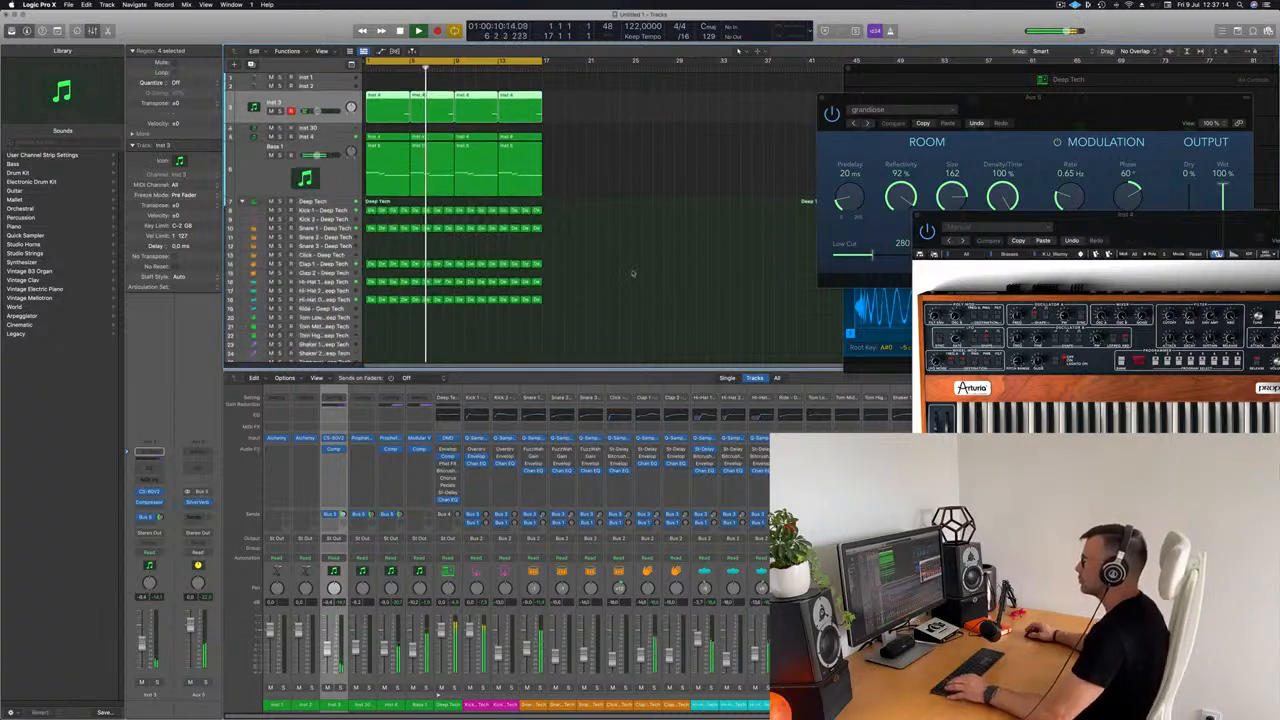
{"action": "scroll", "coordinate": [632, 272], "scroll_direction": "down", "scroll_amount": 2}
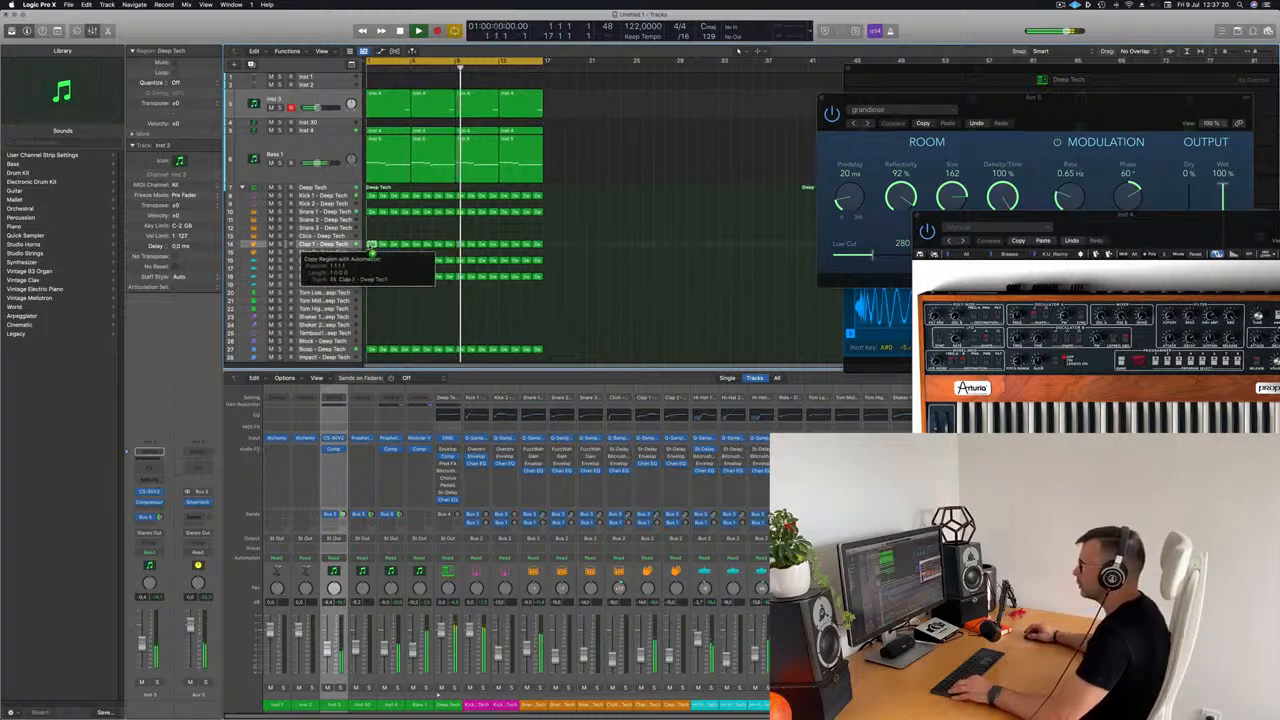
{"action": "left_click_drag", "start_coordinate": [376, 252], "coordinate": [380, 318]}
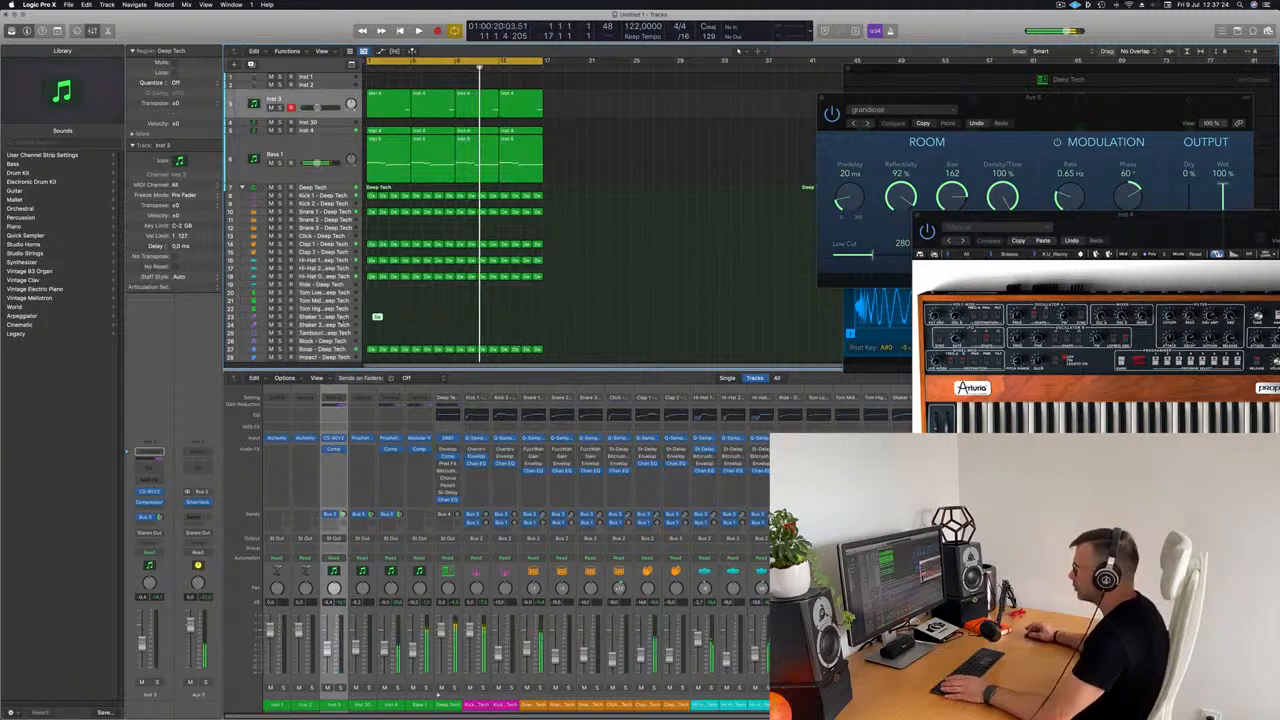
{"action": "left_click", "coordinate": [338, 318]}
{"action": "key", "text": "Return"}
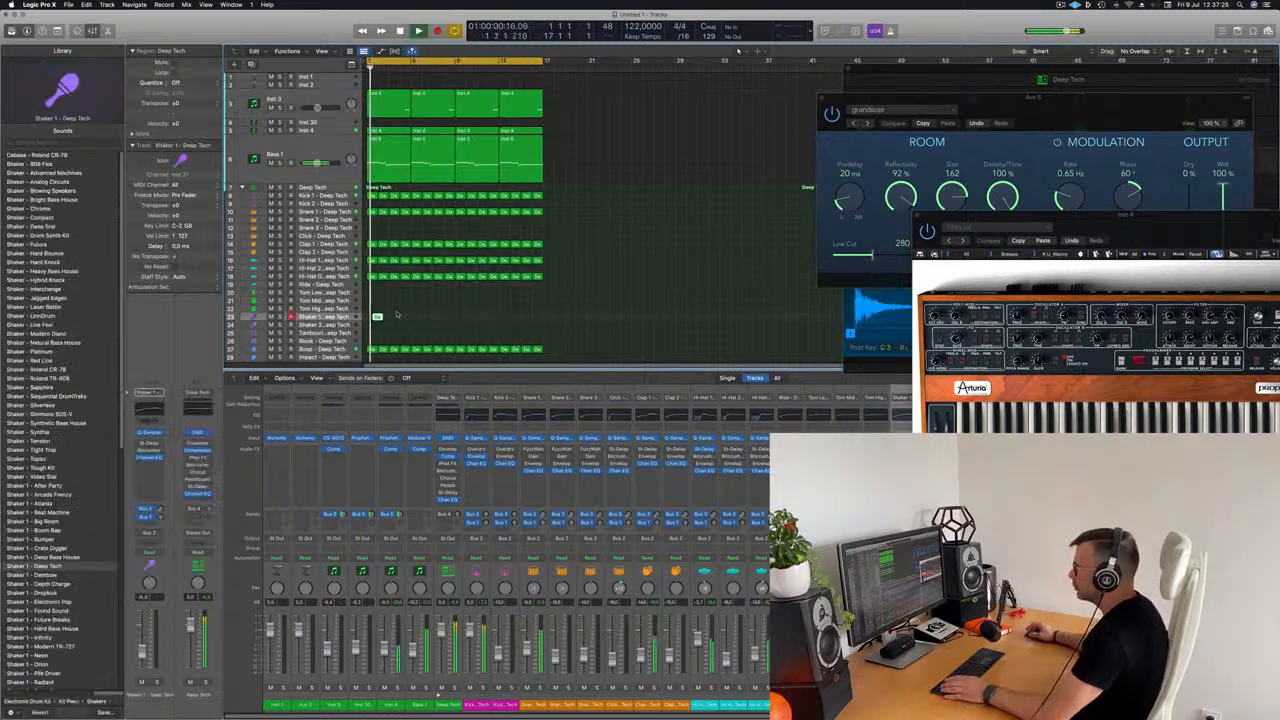
Step: Move the copied region down to the Shaker 2 track at bar 1 and stop playback
{"action": "key", "text": "super+Right"}
{"action": "key", "text": "super+Right"}
{"action": "key", "text": "super+Right"}
{"action": "key", "text": "super+Right"}
{"action": "key", "text": "super+Right"}
{"action": "key", "text": "super+Right"}
{"action": "key", "text": "super+Right"}
{"action": "left_click_drag", "start_coordinate": [387, 318], "coordinate": [381, 327]}
{"action": "scroll", "coordinate": [384, 327], "scroll_direction": "left", "scroll_amount": 1}
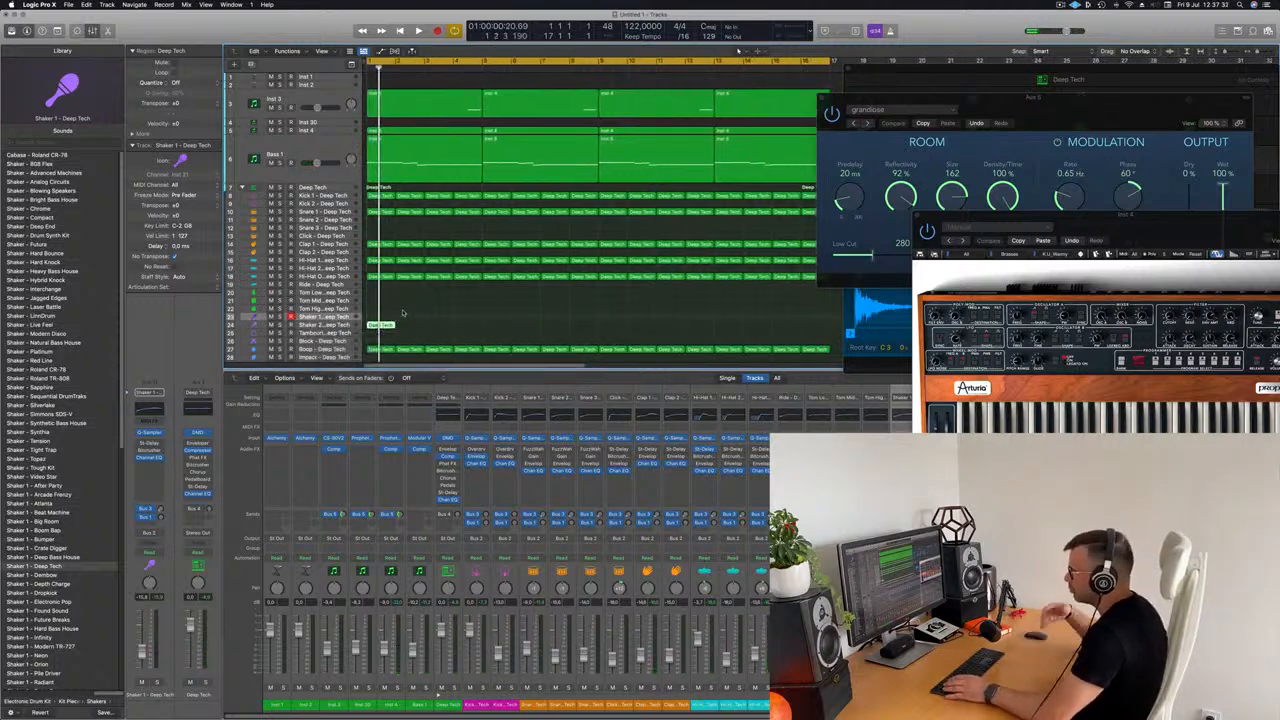
{"action": "key", "text": "space"}
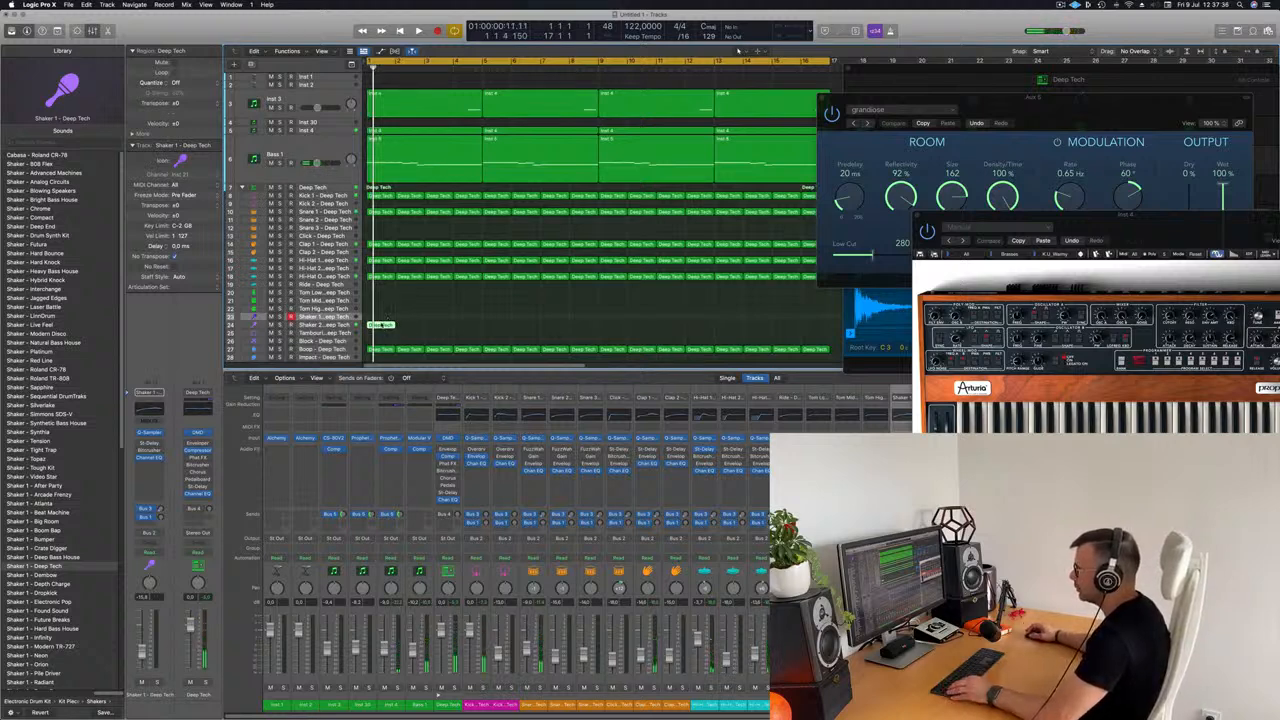
Step: Fill the one-bar Shaker 2 region with sixteen 16th notes by copying its existing notes, and transpose them all up an octave
{"action": "double_click", "coordinate": [381, 325]}
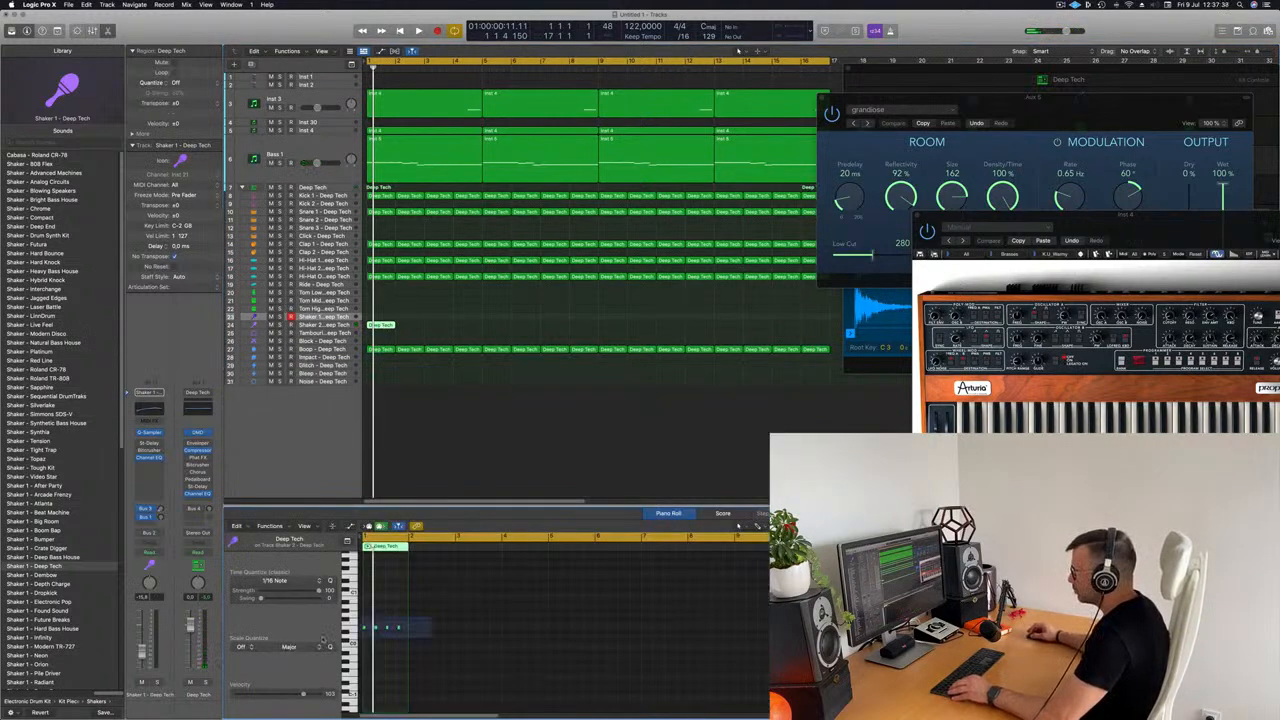
{"action": "scroll", "coordinate": [414, 652], "scroll_direction": "up", "scroll_amount": 5}
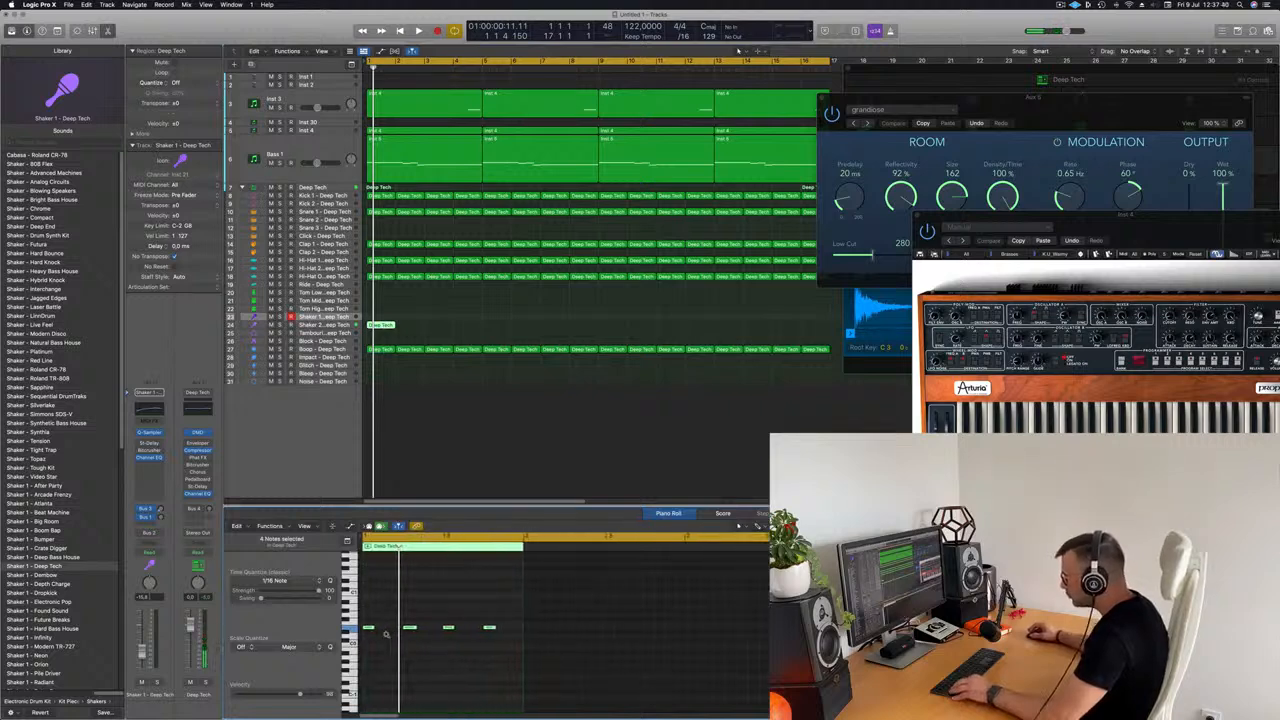
{"action": "scroll", "coordinate": [398, 636], "scroll_direction": "up", "scroll_amount": 3}
{"action": "mouse_move", "coordinate": [388, 628]}
{"action": "left_mouse_down"}
{"action": "mouse_move", "coordinate": [375, 631]}
{"action": "mouse_move", "coordinate": [394, 635]}
{"action": "left_mouse_up"}
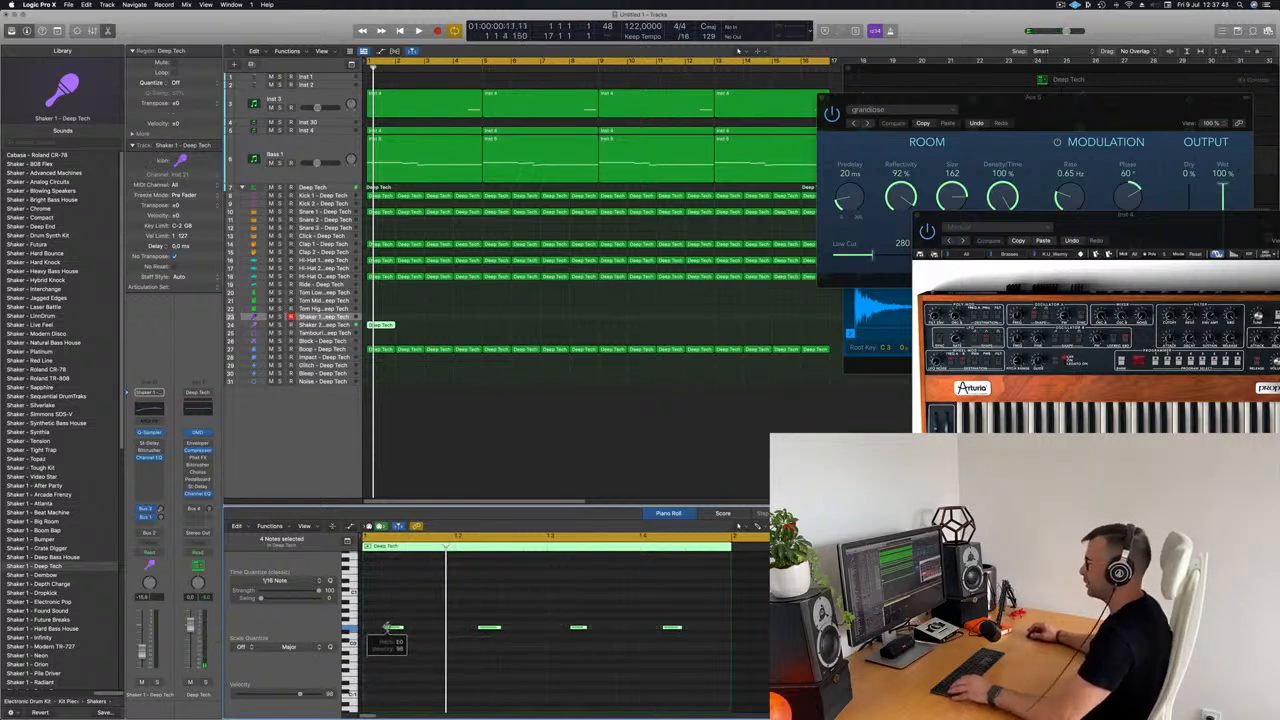
{"action": "left_click_drag", "start_coordinate": [392, 631], "coordinate": [378, 636]}
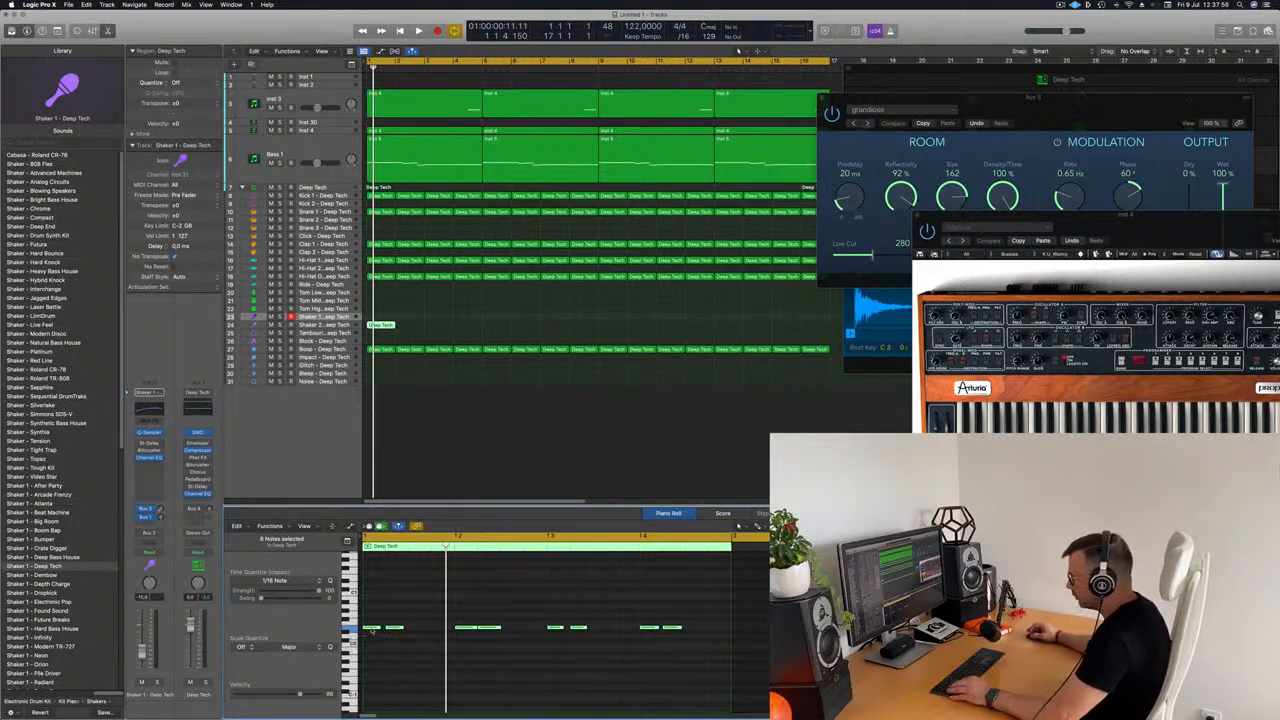
{"action": "left_click_drag", "start_coordinate": [380, 634], "coordinate": [411, 664]}
{"action": "key", "text": "alt+shift+Up"}
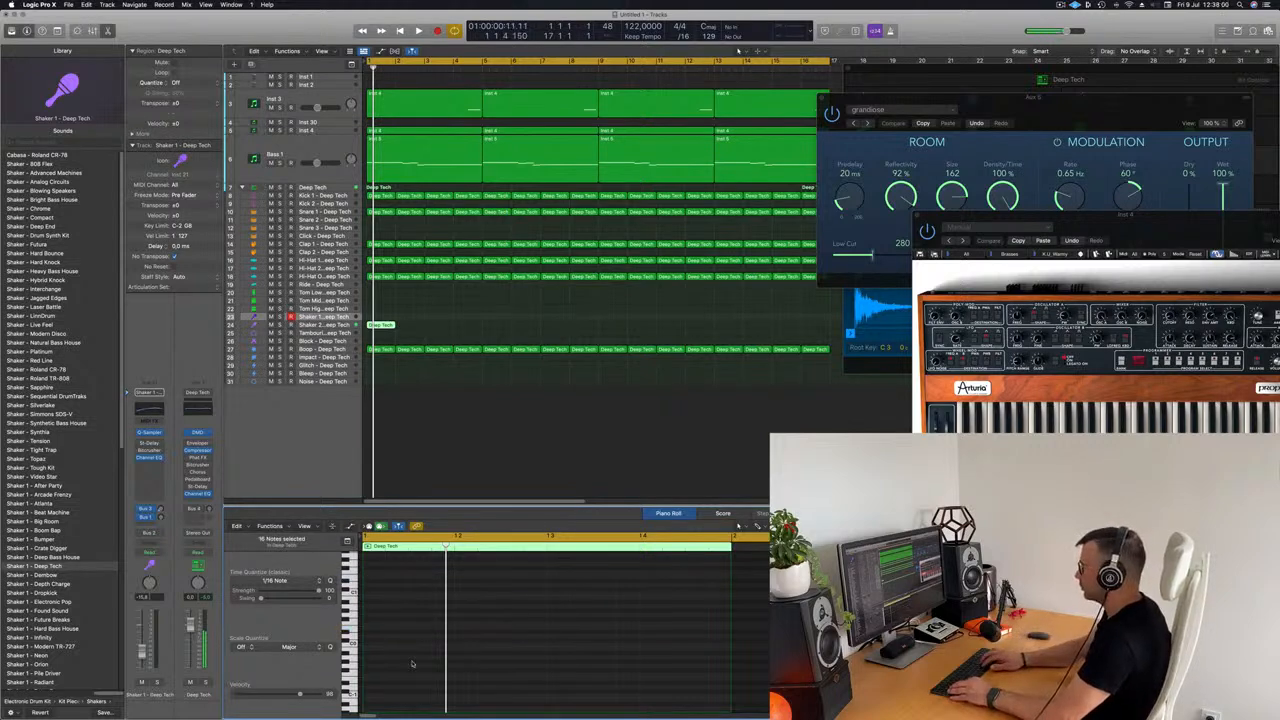
Step: Audition the Shaker 2 track and repeat its one-bar region until it fills 16 bars
{"action": "key", "text": "space"}
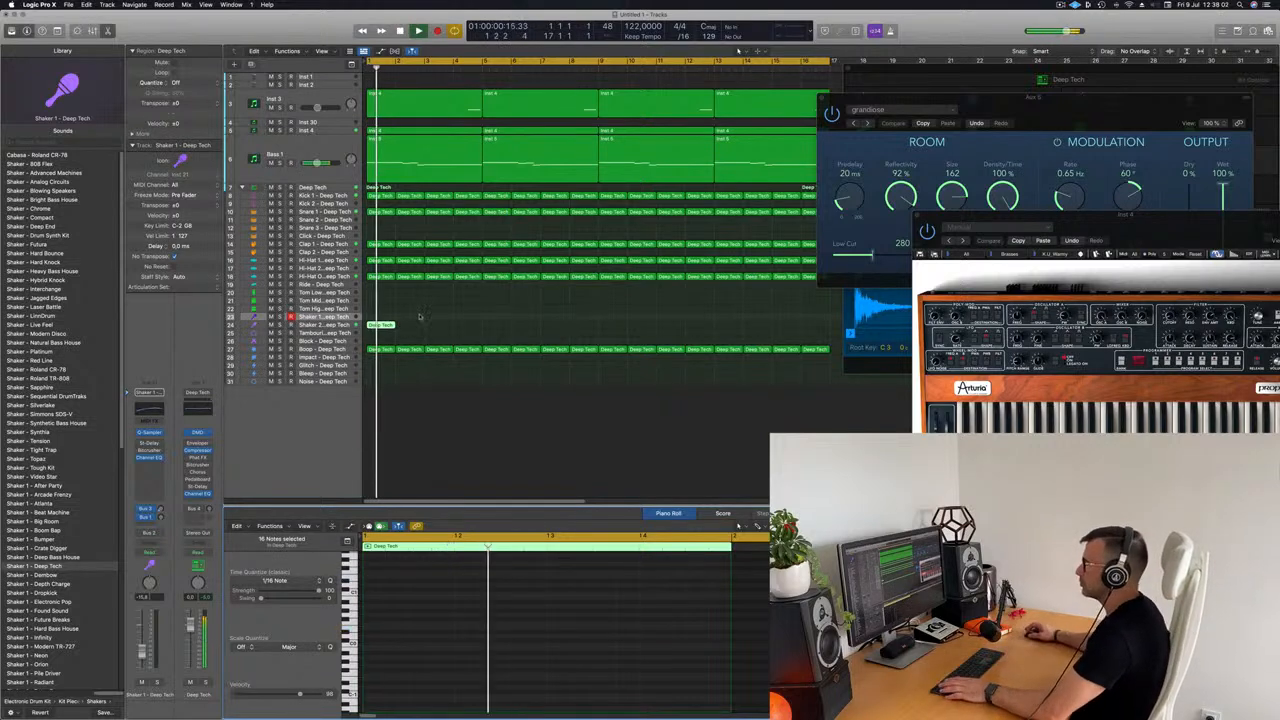
{"action": "left_click", "coordinate": [341, 327]}
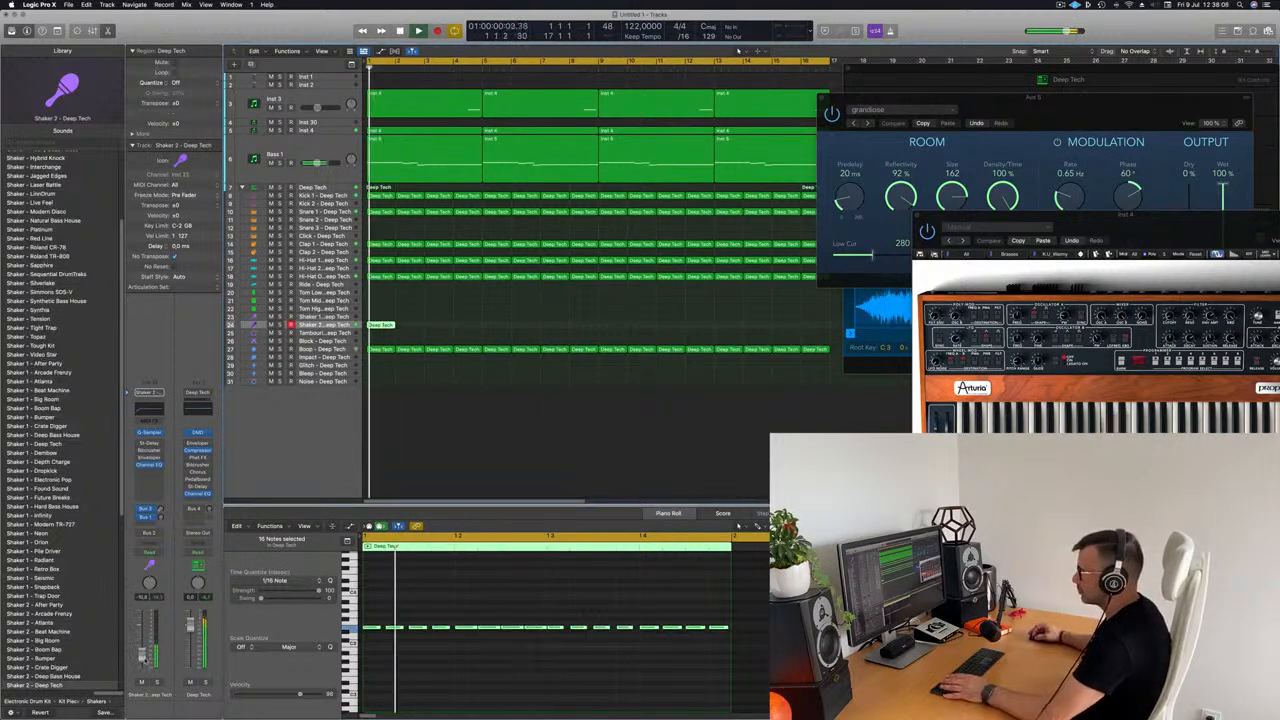
{"action": "key", "text": "space"}
{"action": "left_click", "coordinate": [389, 327]}
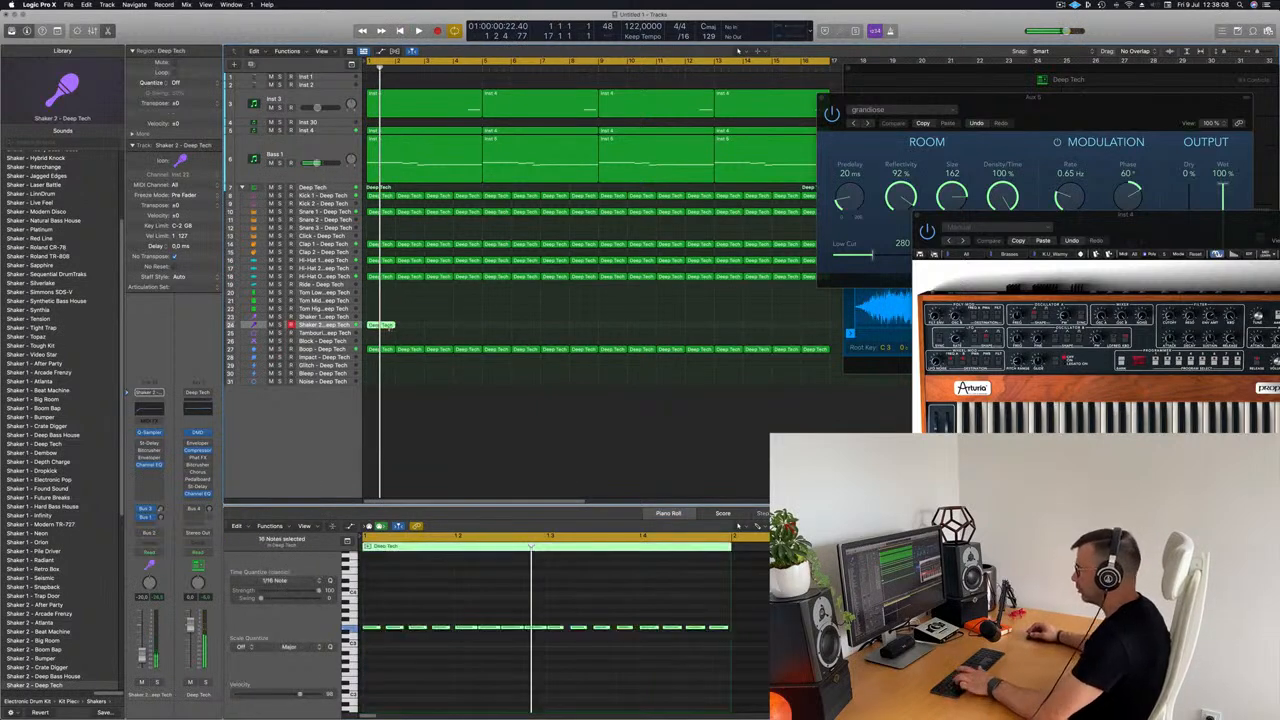
{"action": "key", "text": "super+r"}
{"action": "key", "text": "super+r"}
{"action": "key", "text": "super+r"}
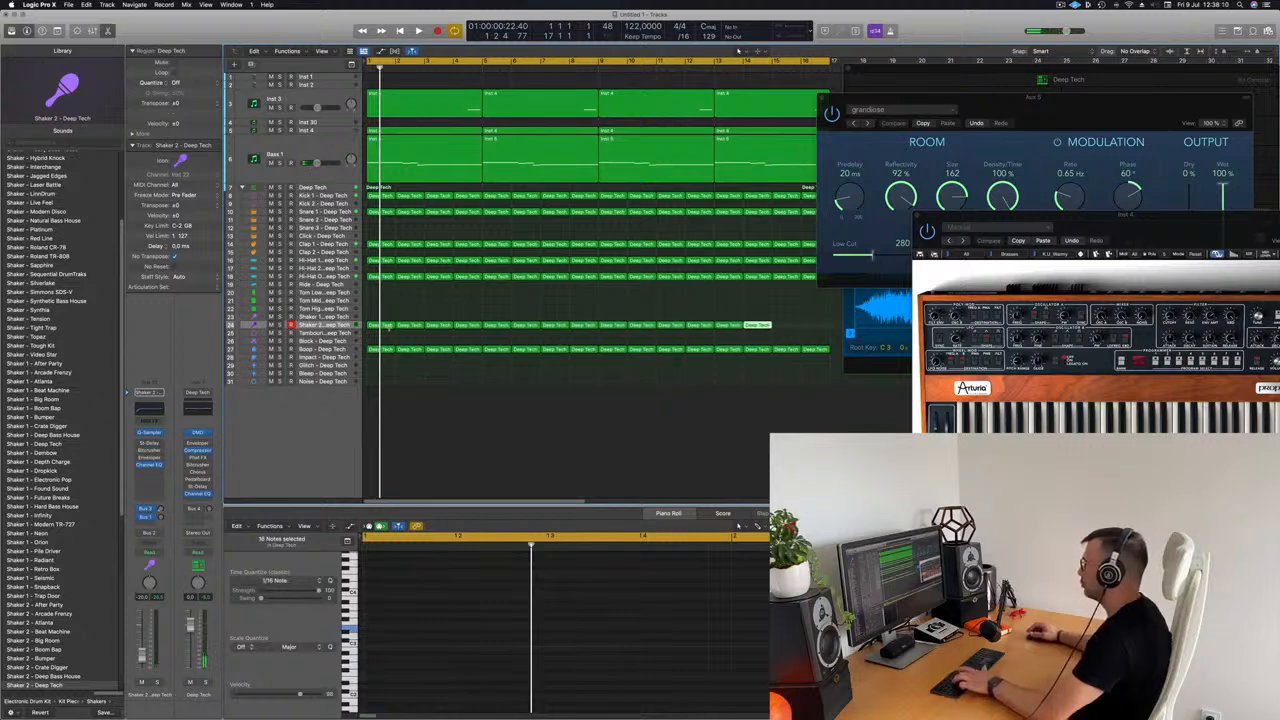
Step: Turn on the Stereo Delay on the Shaker 2 channel and set its output mix to 36% left and 32% right
{"action": "key", "text": "space"}
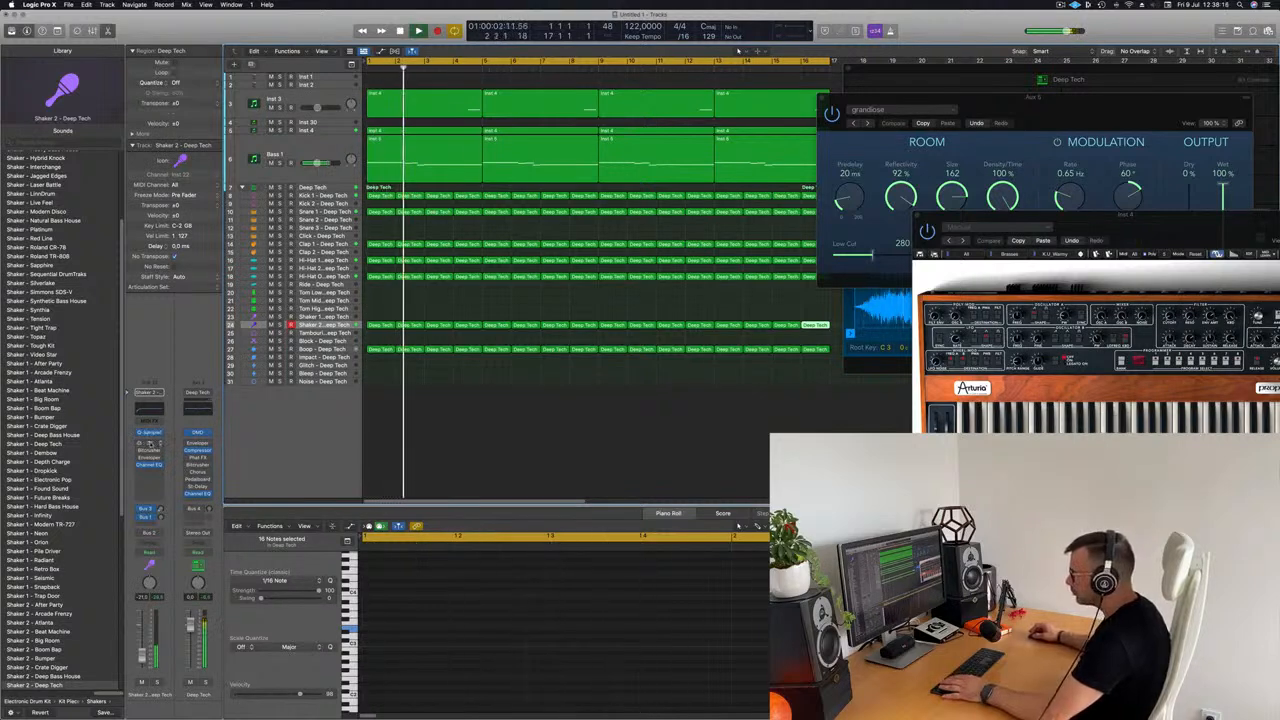
{"action": "left_click", "coordinate": [148, 444]}
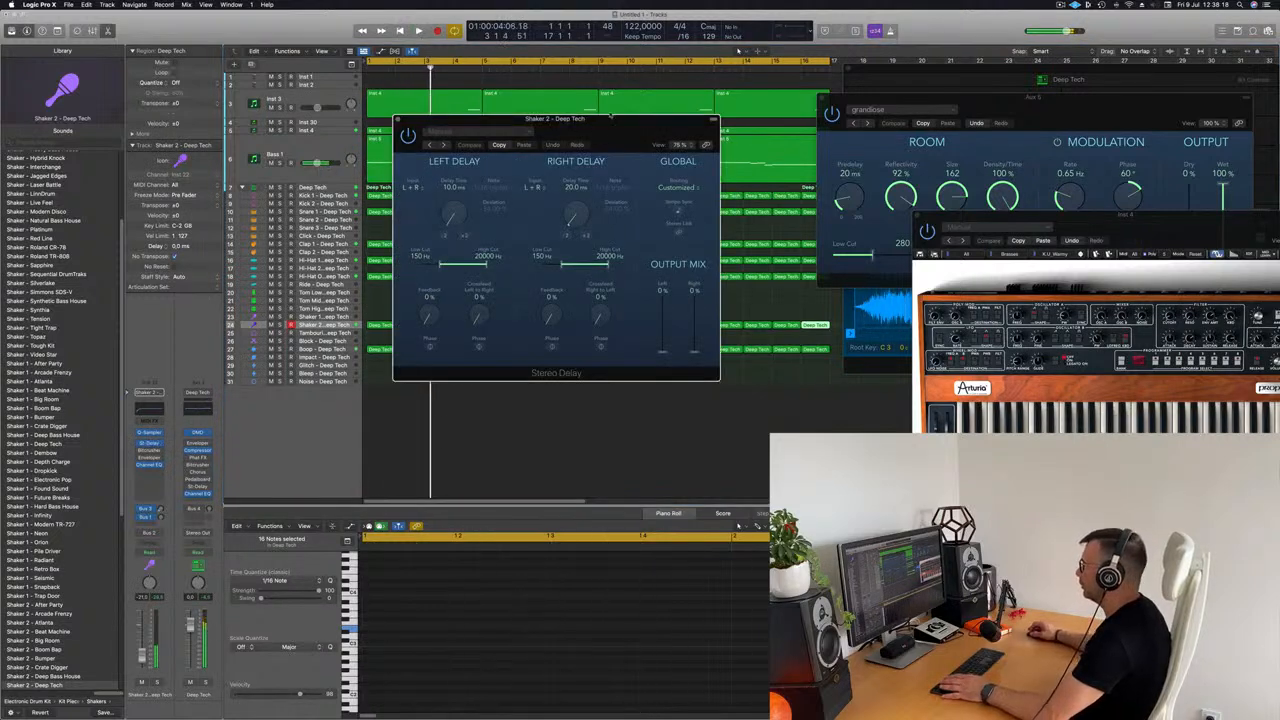
{"action": "left_click_drag", "start_coordinate": [607, 118], "coordinate": [591, 121]}
{"action": "key", "text": "space"}
{"action": "left_click_drag", "start_coordinate": [676, 353], "coordinate": [678, 339]}
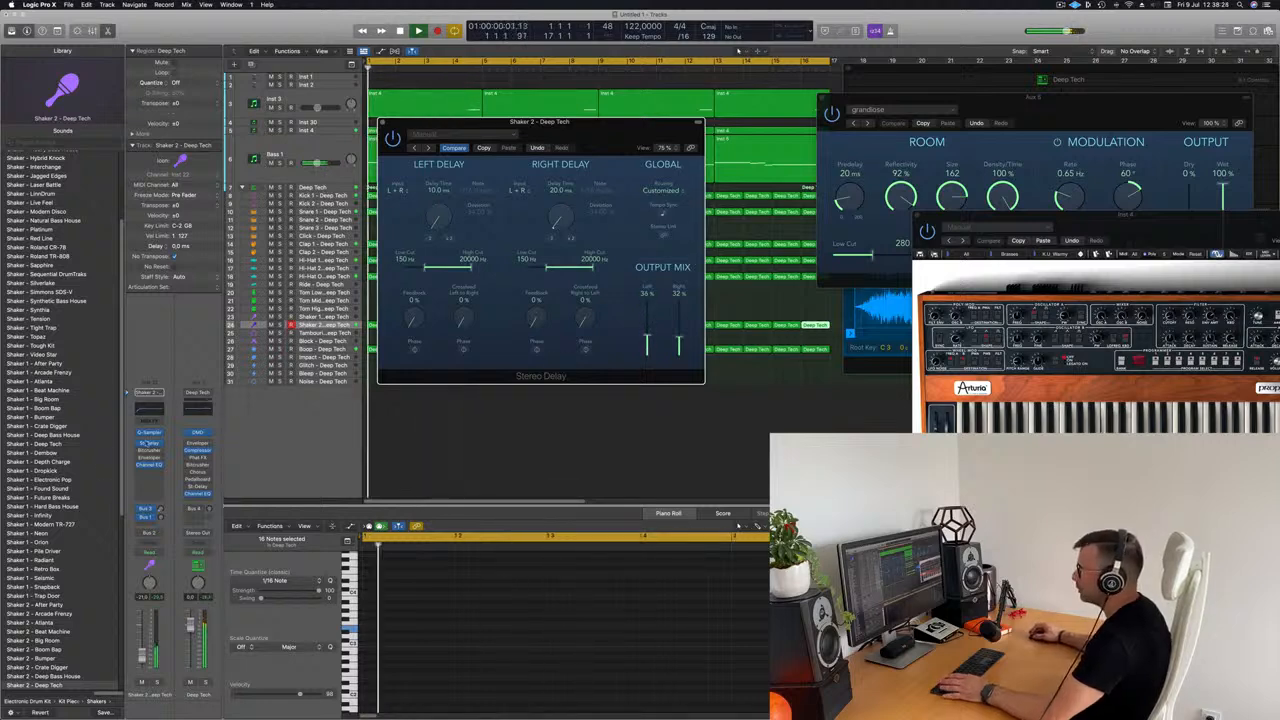
Step: Lower the Shaker 2 channel volume against the playing track and close the Stereo Delay window
{"action": "left_click_drag", "start_coordinate": [141, 656], "coordinate": [141, 660]}
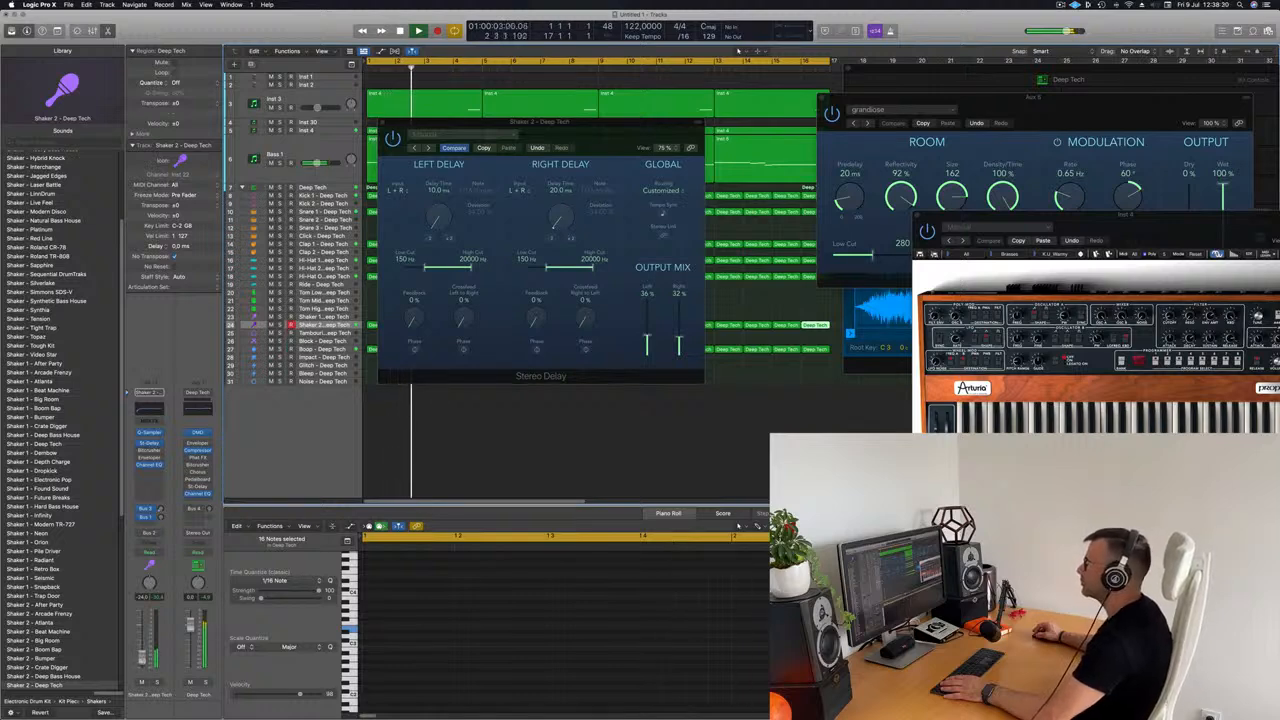
{"action": "left_click_drag", "start_coordinate": [141, 657], "coordinate": [141, 658]}
{"action": "left_click", "coordinate": [383, 122]}
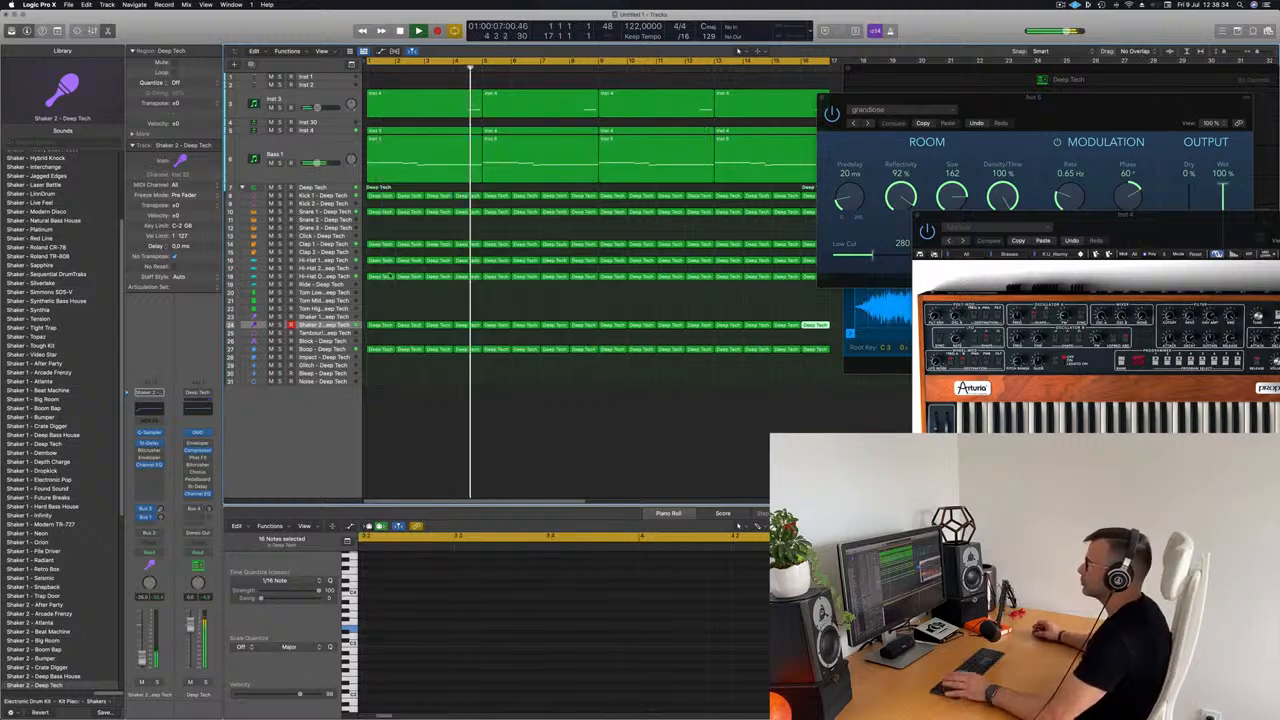
Step: Restart playback from the beginning and copy the first Boop region to the Block track at bar 1
{"action": "key", "text": "Return"}
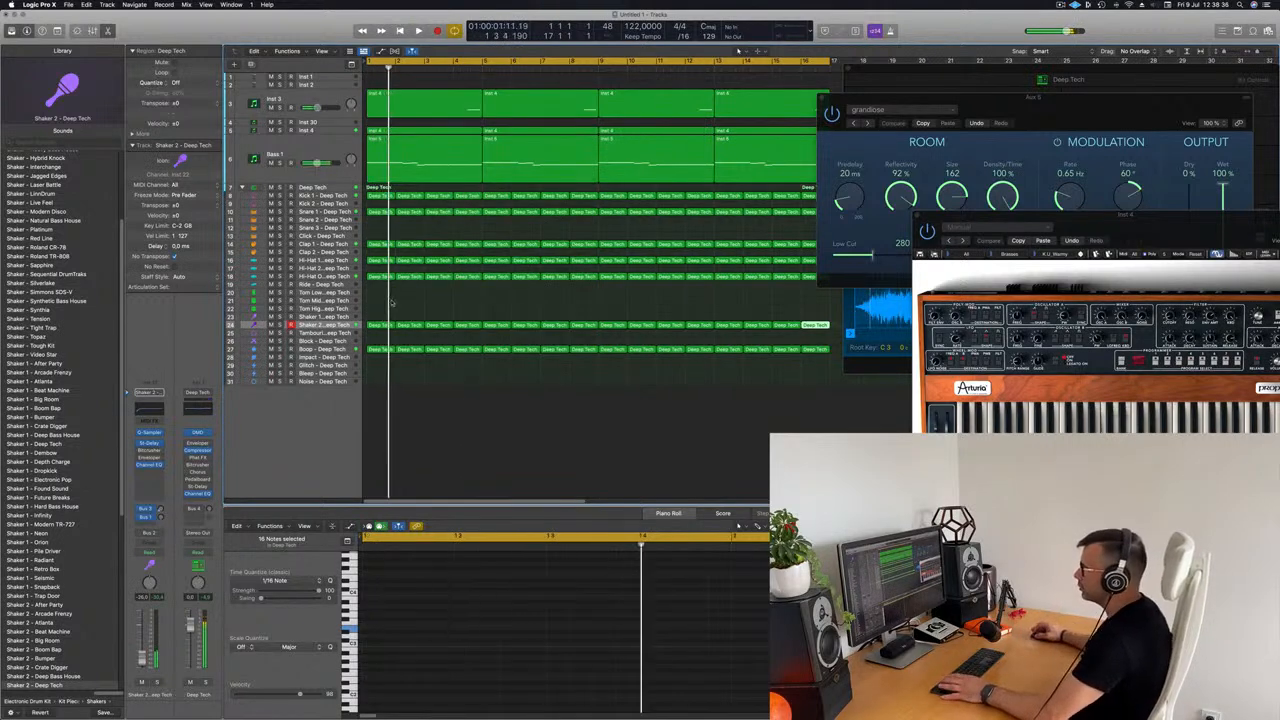
{"action": "left_click", "coordinate": [379, 349]}
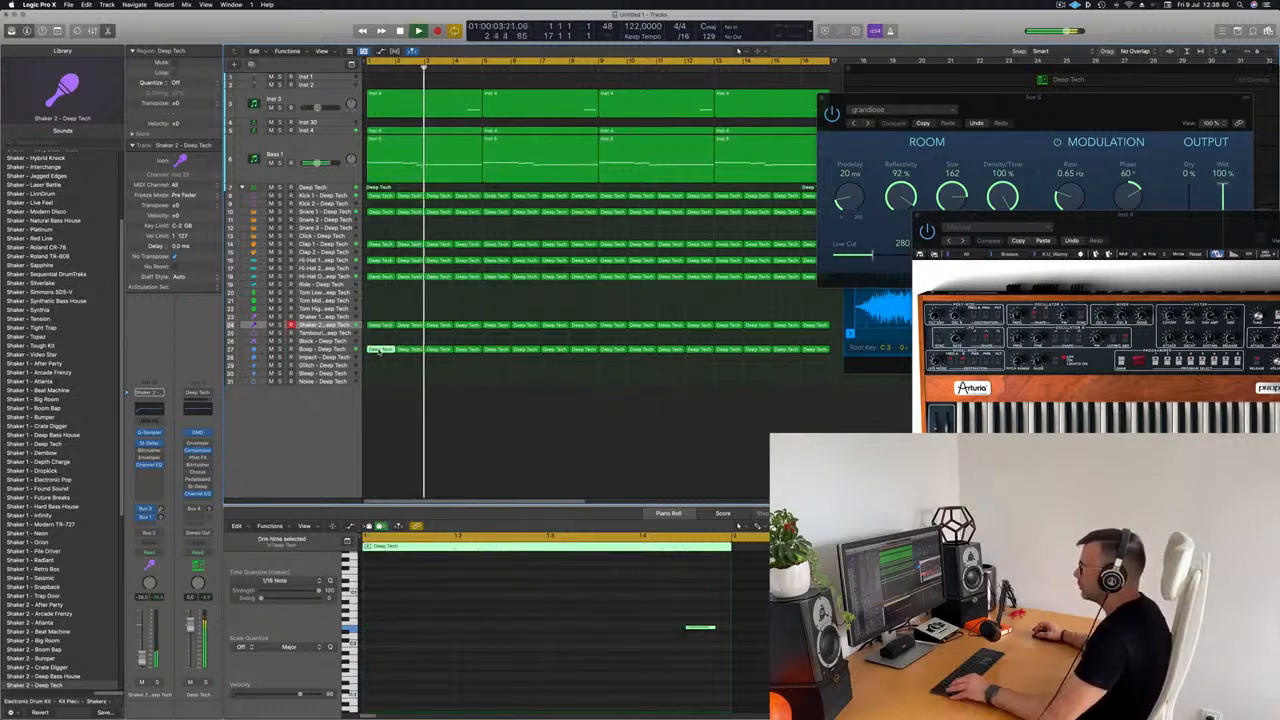
{"action": "left_click_drag", "start_coordinate": [379, 351], "coordinate": [381, 342]}
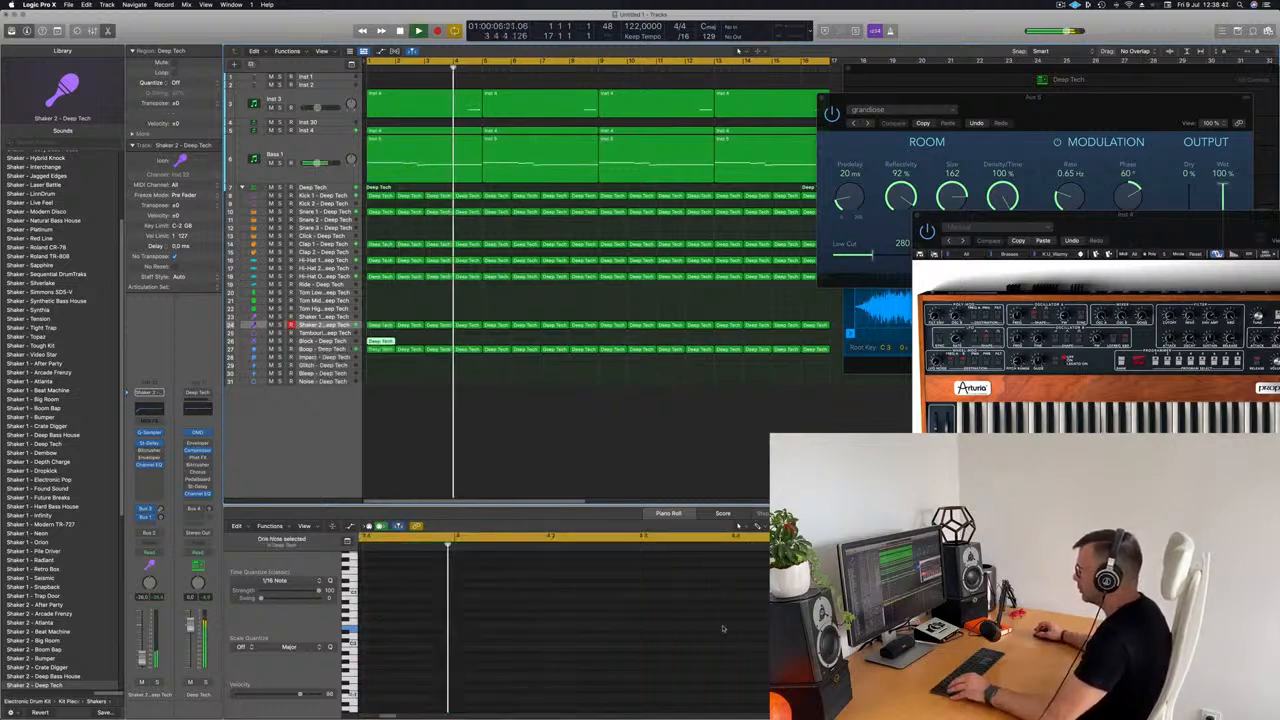
Step: Open the Block region in the Piano Roll, transpose its note up two octaves and restart playback
{"action": "double_click", "coordinate": [387, 343]}
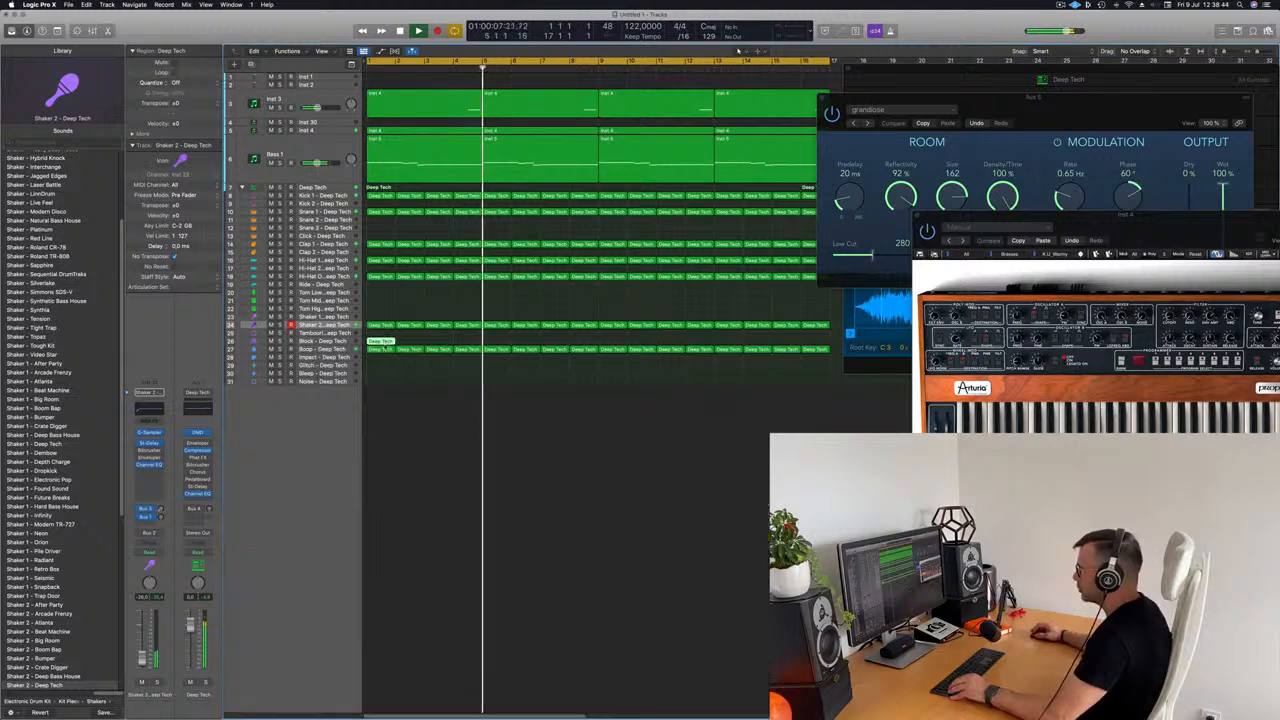
{"action": "double_click", "coordinate": [387, 343]}
{"action": "left_click_drag", "start_coordinate": [412, 597], "coordinate": [452, 677]}
{"action": "key", "text": "alt+shift+Up"}
{"action": "key", "text": "alt+shift+Up"}
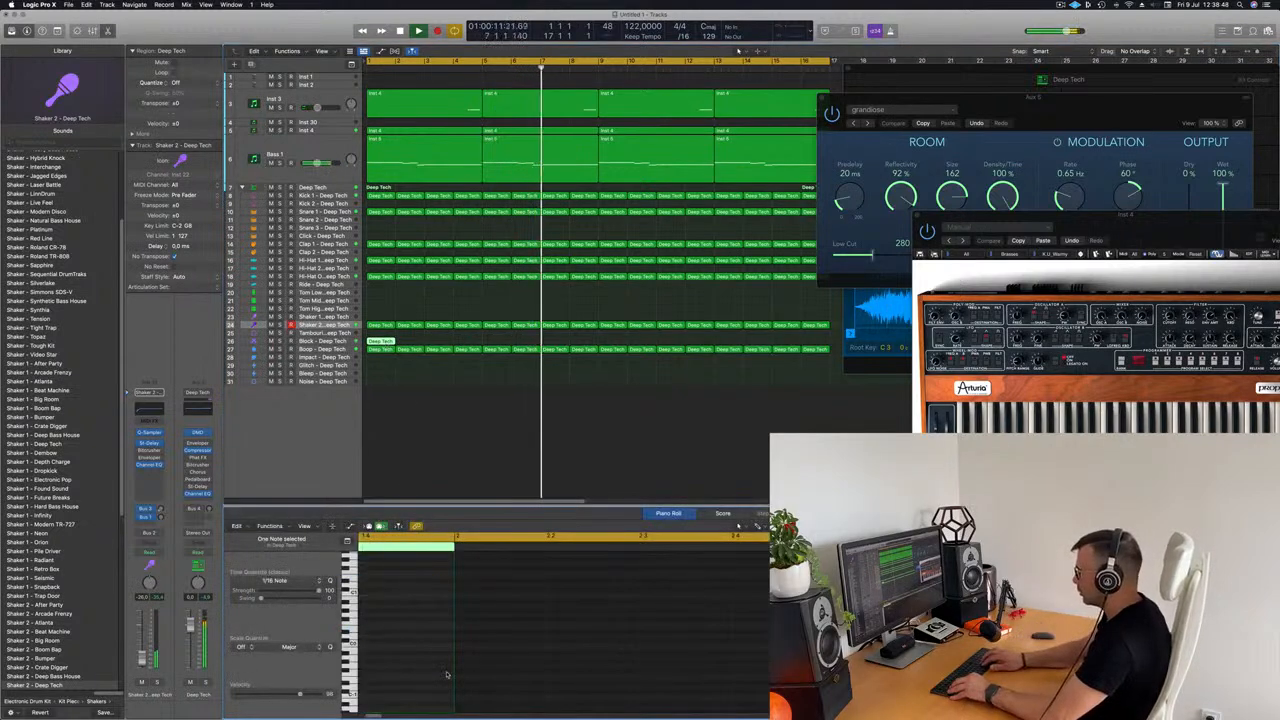
{"action": "key", "text": "space"}
{"action": "key", "text": "space"}
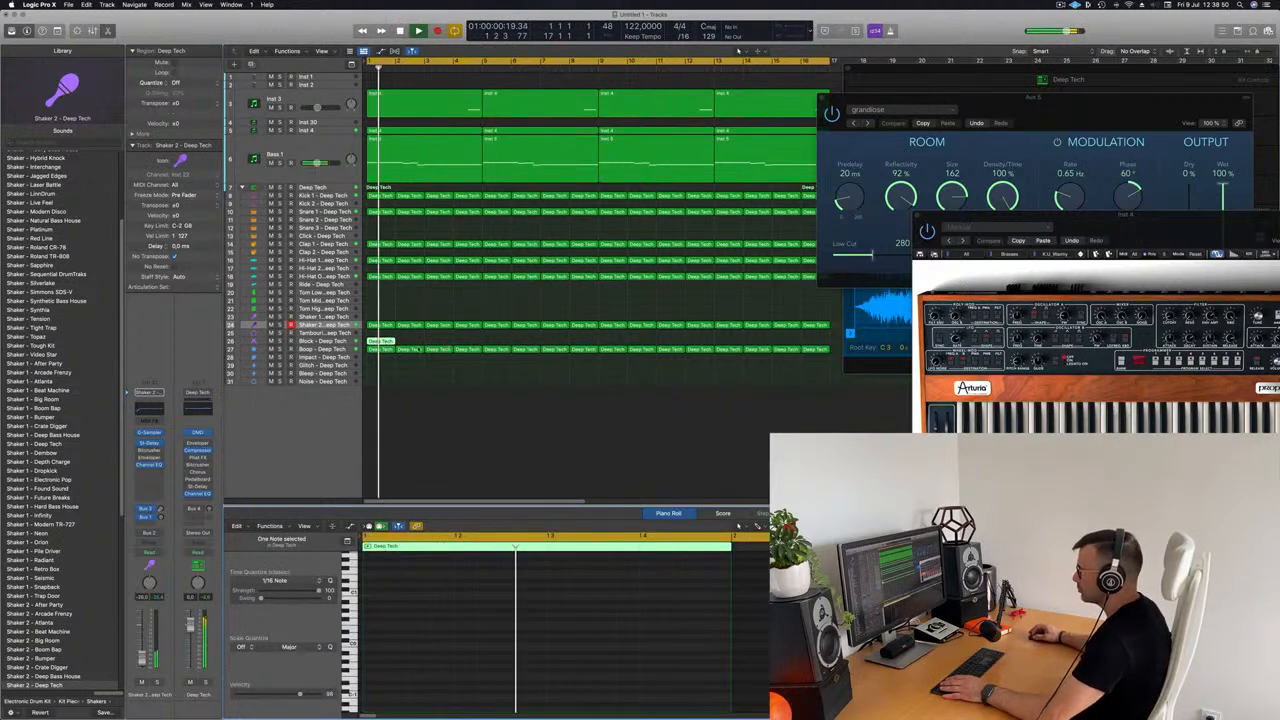
Step: Place the Block note on beat 2 and add copies on beat 3 and one 16th before beat 4
{"action": "left_click", "coordinate": [381, 341]}
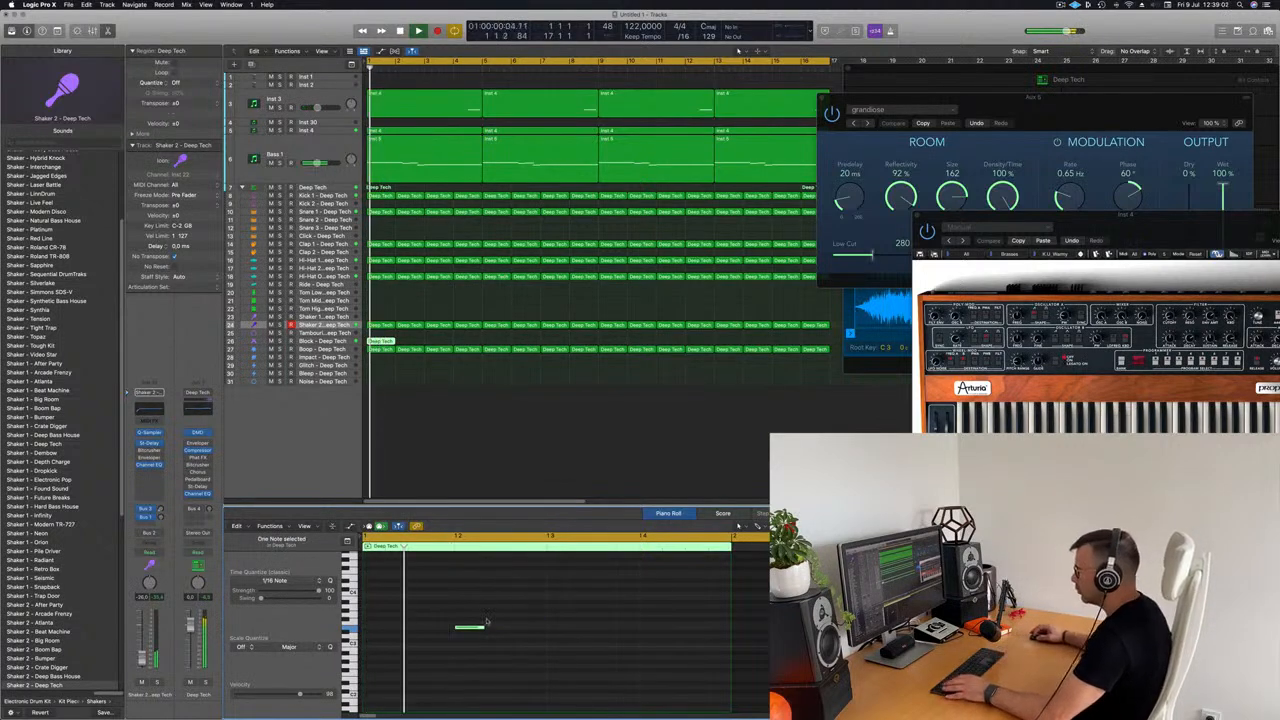
{"action": "left_click_drag", "start_coordinate": [470, 628], "coordinate": [631, 636]}
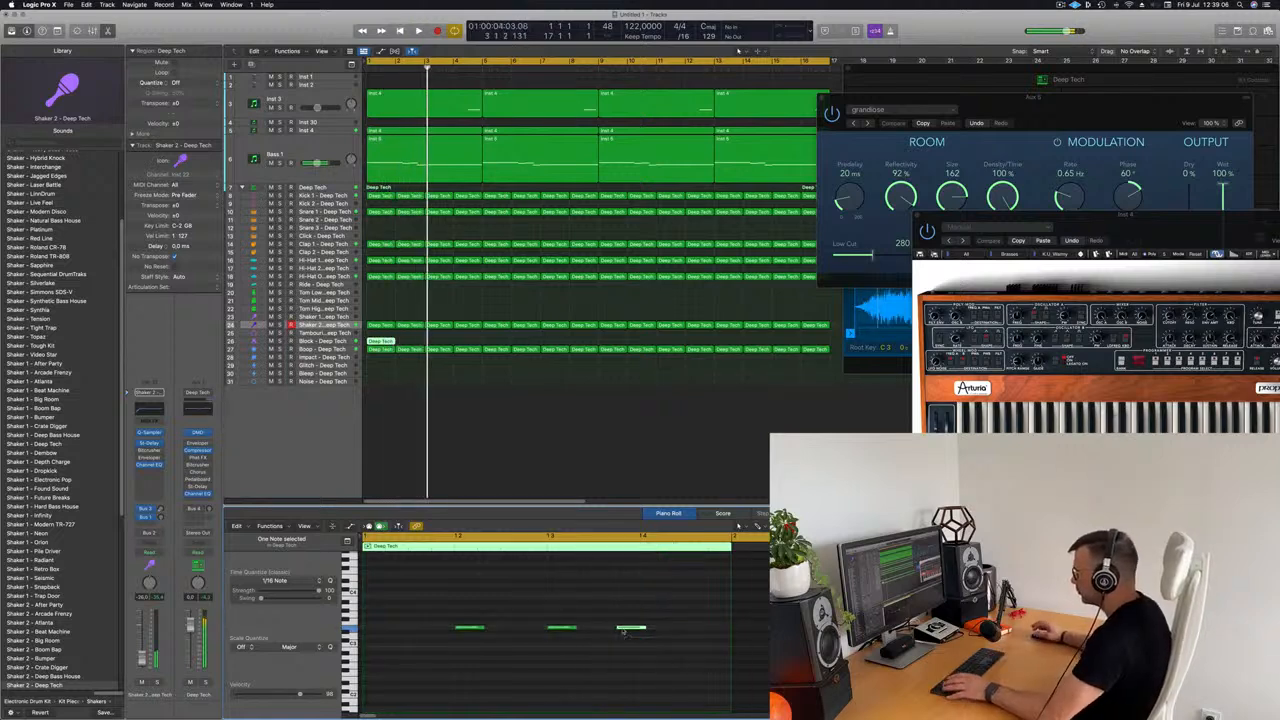
{"action": "key", "text": "super+Left"}
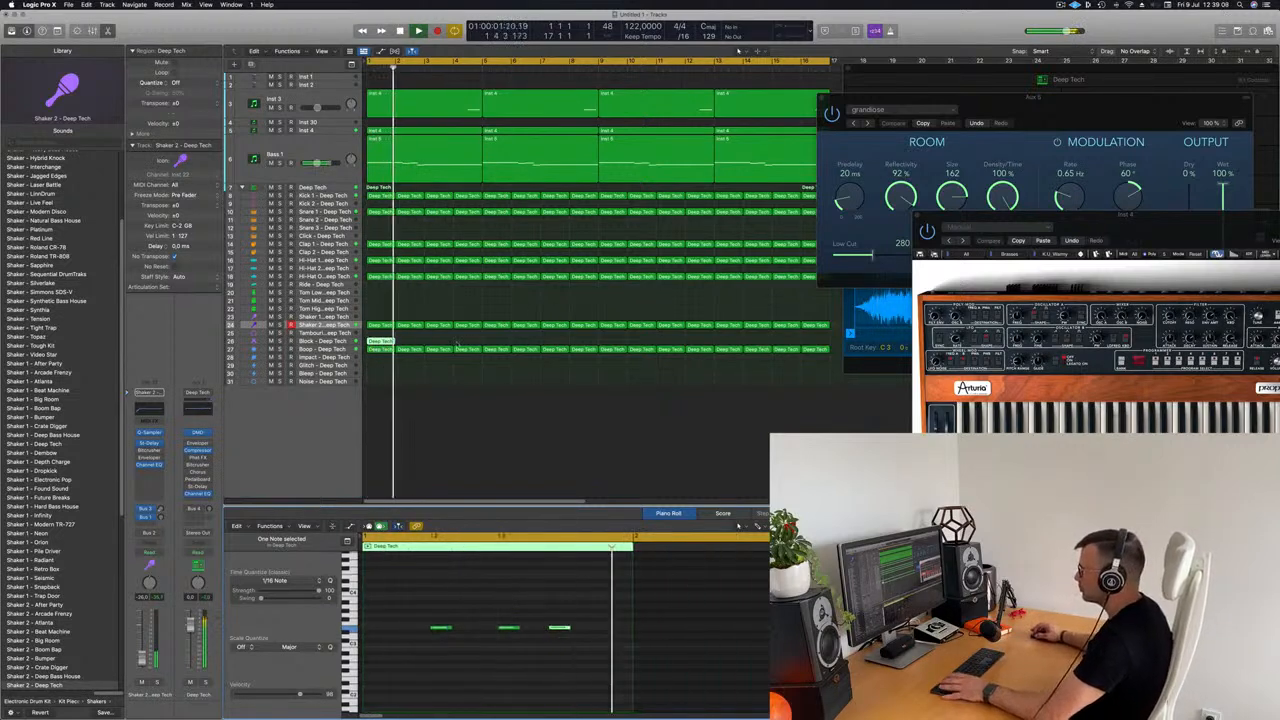
Step: Select the Block track, repeat its one-bar region until it fills 16 bars and play from the beginning
{"action": "left_click", "coordinate": [322, 341]}
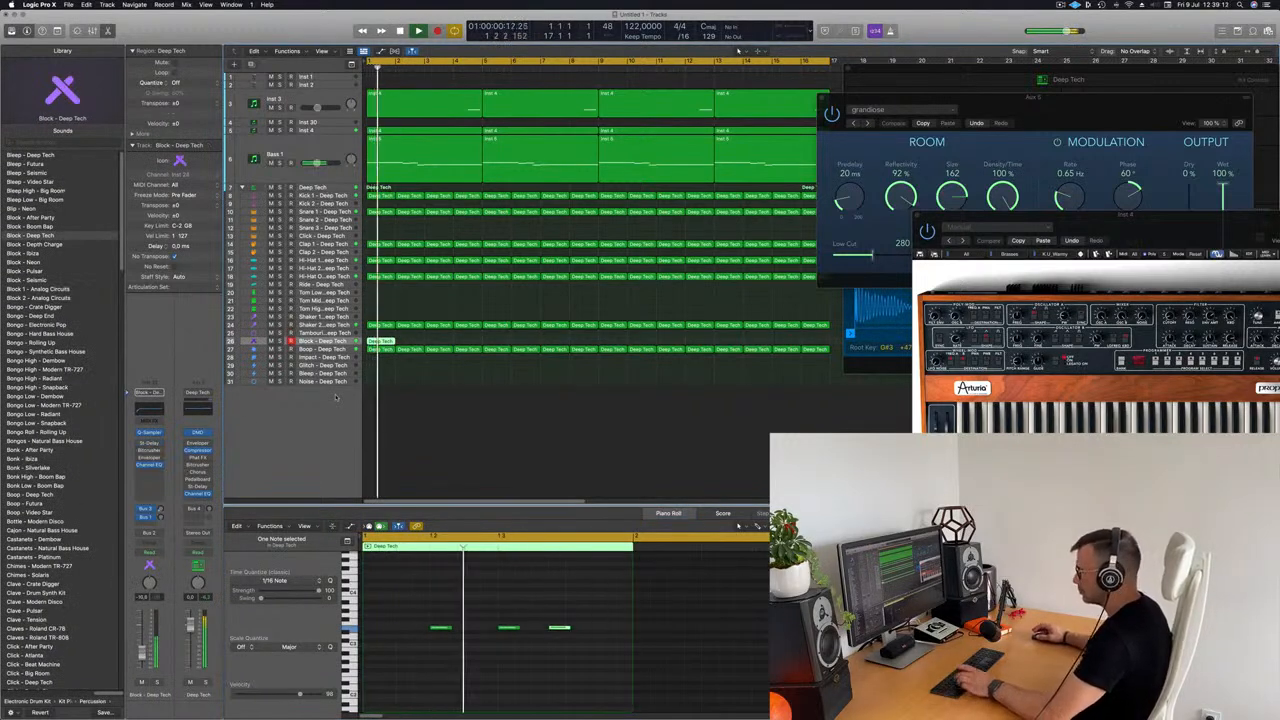
{"action": "key", "text": "super+r"}
{"action": "key", "text": "super+r"}
{"action": "key", "text": "super+r"}
{"action": "key", "text": "super+r"}
{"action": "key", "text": "super+r"}
{"action": "key", "text": "super+r"}
{"action": "key", "text": "super+r"}
{"action": "key", "text": "super+r"}
{"action": "key", "text": "super+r"}
{"action": "key", "text": "super+r"}
{"action": "key", "text": "super+r"}
{"action": "key", "text": "super+r"}
{"action": "key", "text": "super+r"}
{"action": "key", "text": "super+r"}
{"action": "key", "text": "super+r"}
{"action": "key", "text": "Return"}
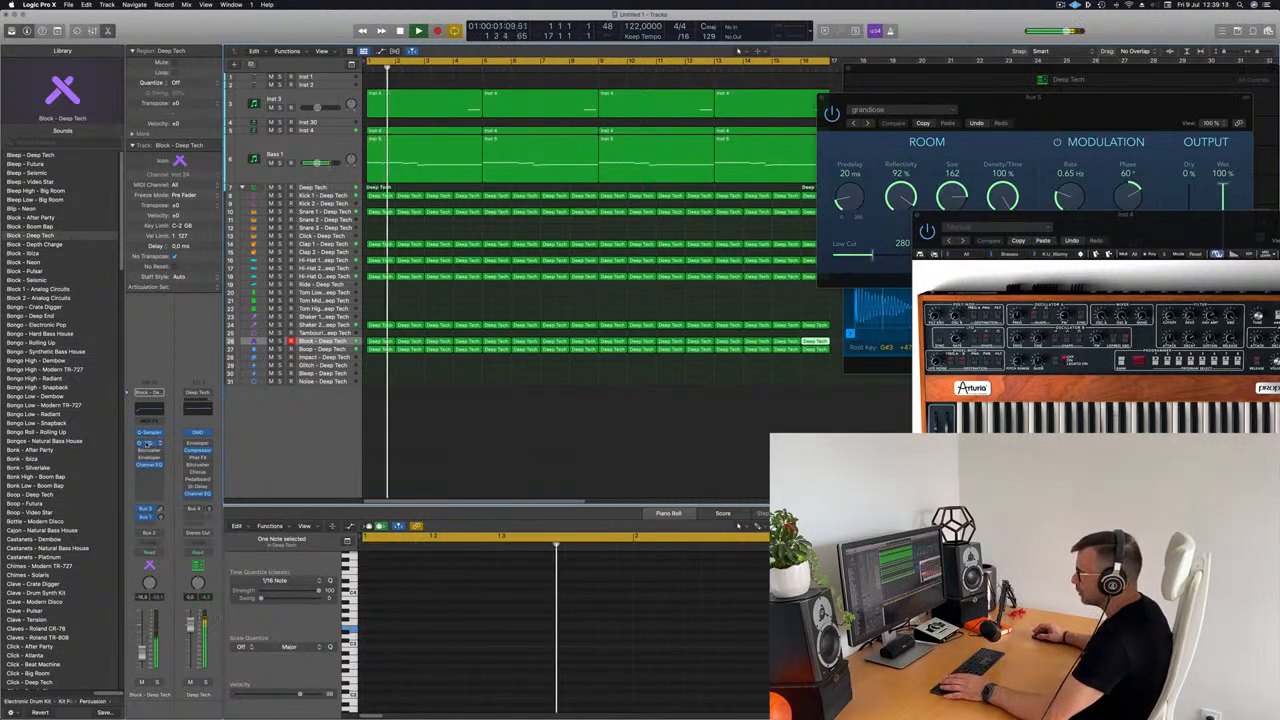
Step: Turn on the Stereo Delay on the Block channel and blend in its left and right output mix
{"action": "left_click", "coordinate": [148, 443]}
{"action": "mouse_move", "coordinate": [649, 320]}
{"action": "left_mouse_down"}
{"action": "mouse_move", "coordinate": [635, 324]}
{"action": "mouse_move", "coordinate": [647, 345]}
{"action": "left_mouse_up"}
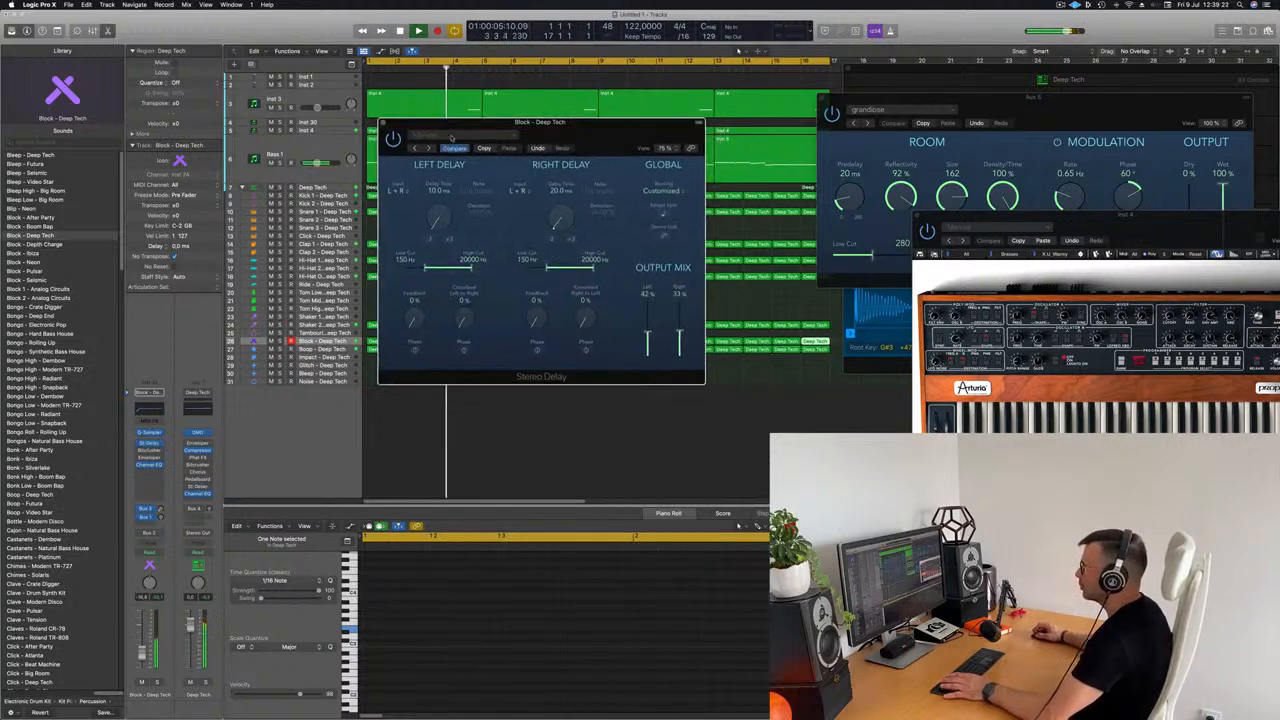
Step: Load the 1/8 Note Dotted preset in the Block channel's Stereo Delay, audition it and close the plug-in
{"action": "left_click", "coordinate": [429, 148]}
{"action": "left_click", "coordinate": [429, 148]}
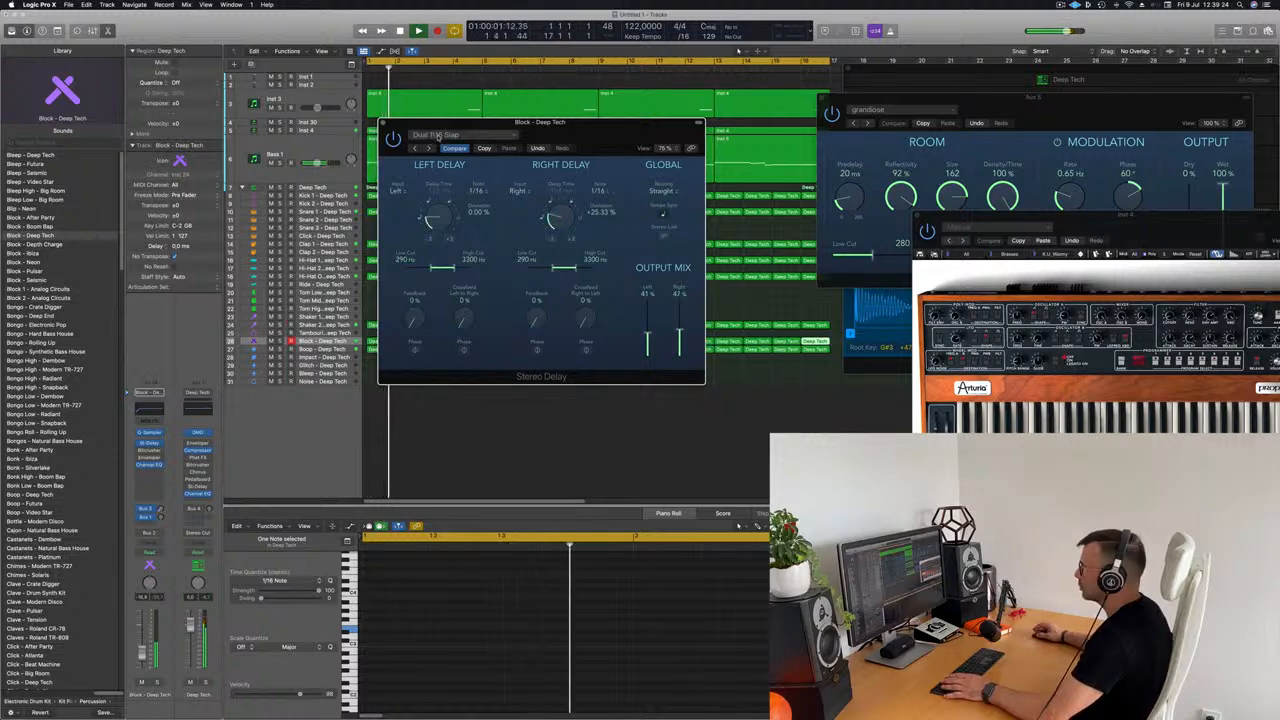
{"action": "left_click", "coordinate": [437, 135]}
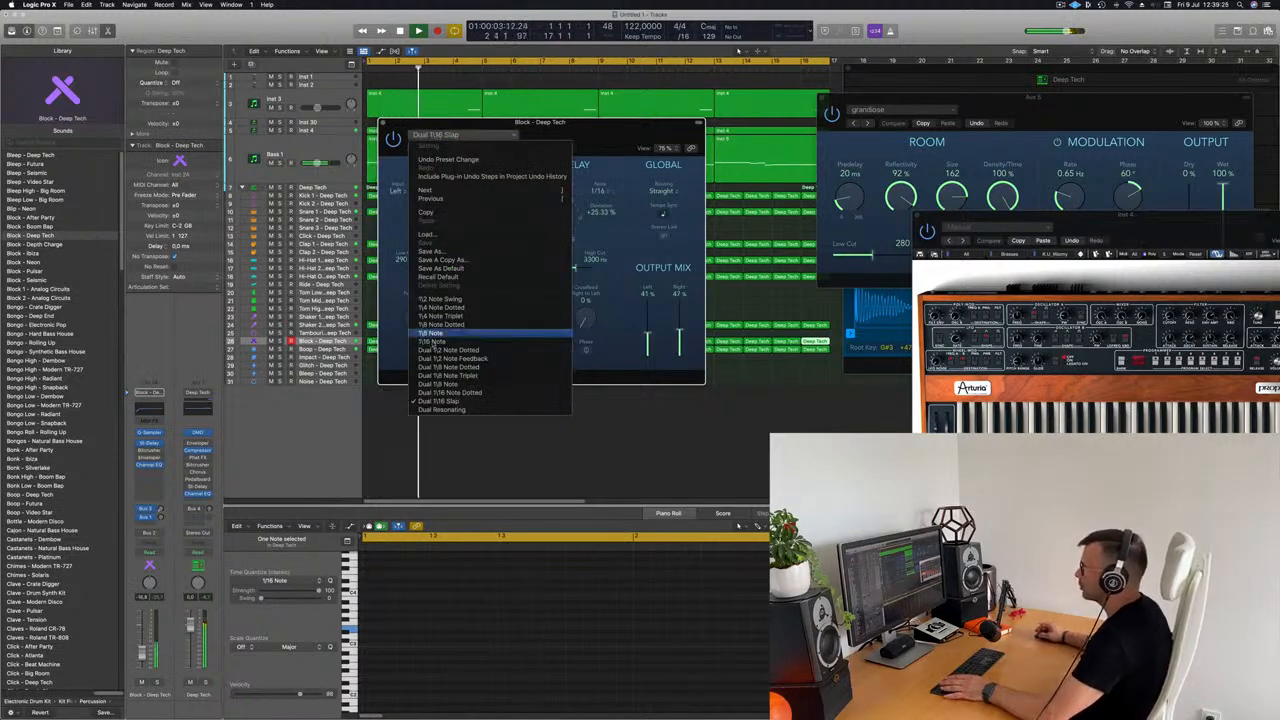
{"action": "left_click", "coordinate": [440, 324]}
{"action": "left_click_drag", "start_coordinate": [571, 128], "coordinate": [570, 128]}
{"action": "key", "text": "space"}
{"action": "key", "text": "space"}
{"action": "left_click", "coordinate": [708, 346]}
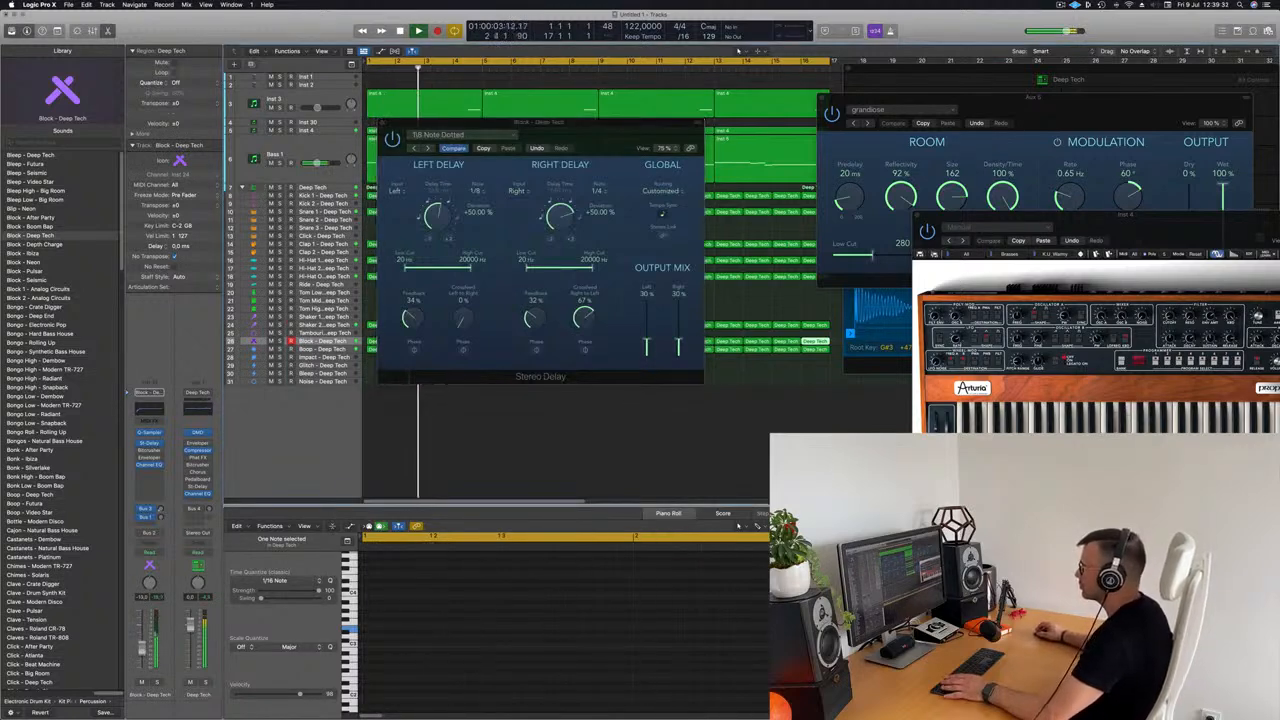
{"action": "left_click_drag", "start_coordinate": [578, 131], "coordinate": [586, 201]}
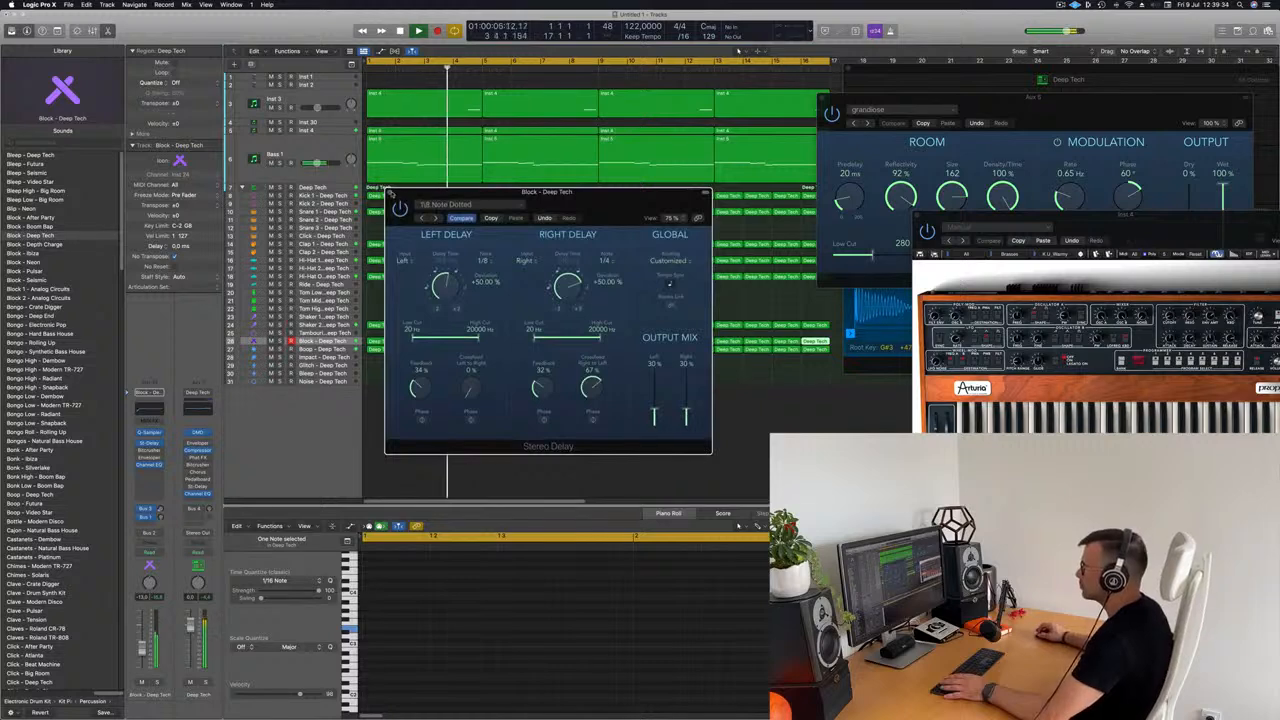
{"action": "key", "text": "super+w"}
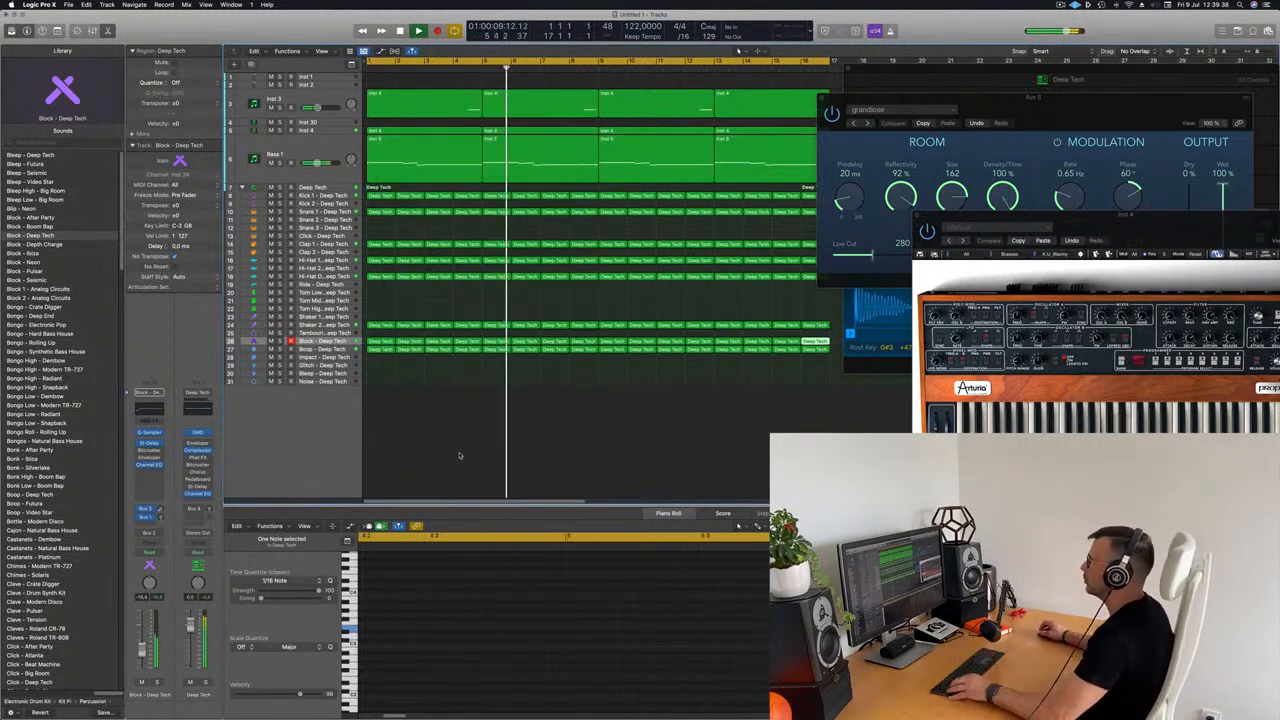
Step: Play the full 16-bar arrangement from the beginning to hear the delayed Block part in context
{"action": "key", "text": "super+Left"}
{"action": "key", "text": "super+Up"}
{"action": "key", "text": "super+Up"}
{"action": "key", "text": "super+Up"}
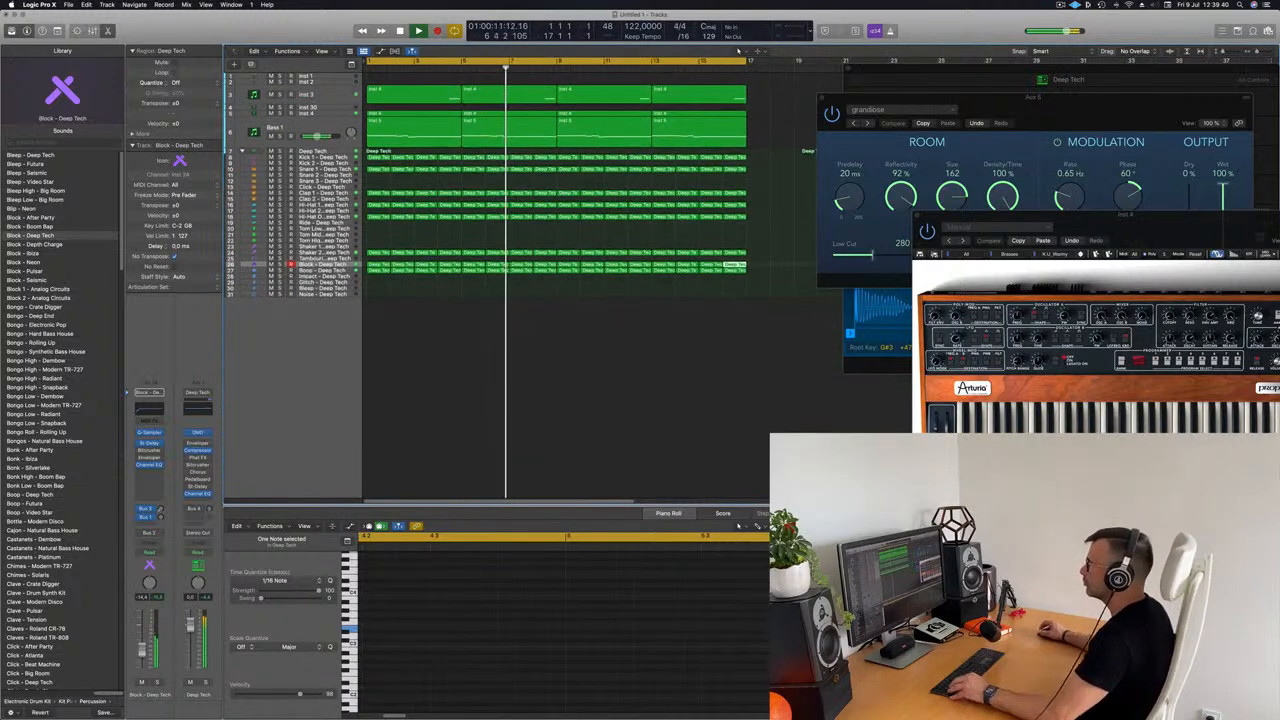
{"action": "key", "text": "Return"}
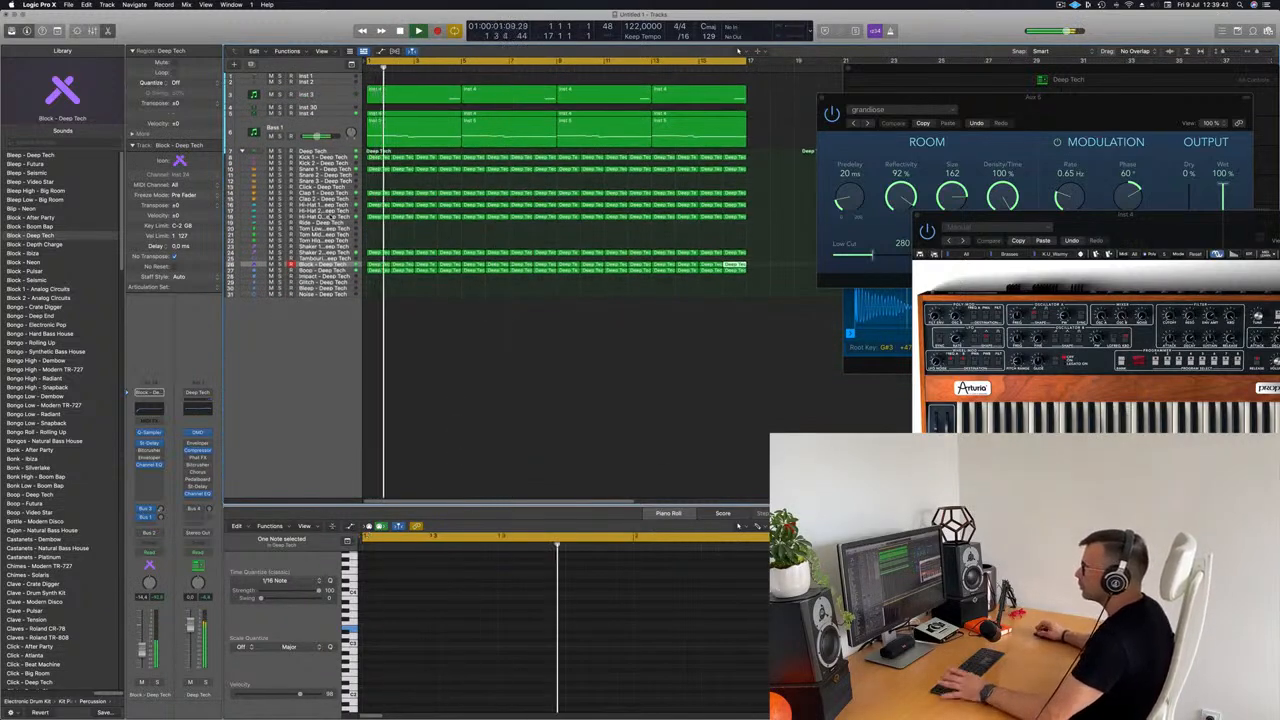
{"action": "key", "text": "Return"}
Step: Add a Compressor with Inst 6 as its side chain to the Shaker 2 channel, and close the Compressor and Prophet-V2 windows
{"action": "left_click", "coordinate": [336, 253]}
{"action": "key", "text": "Return"}
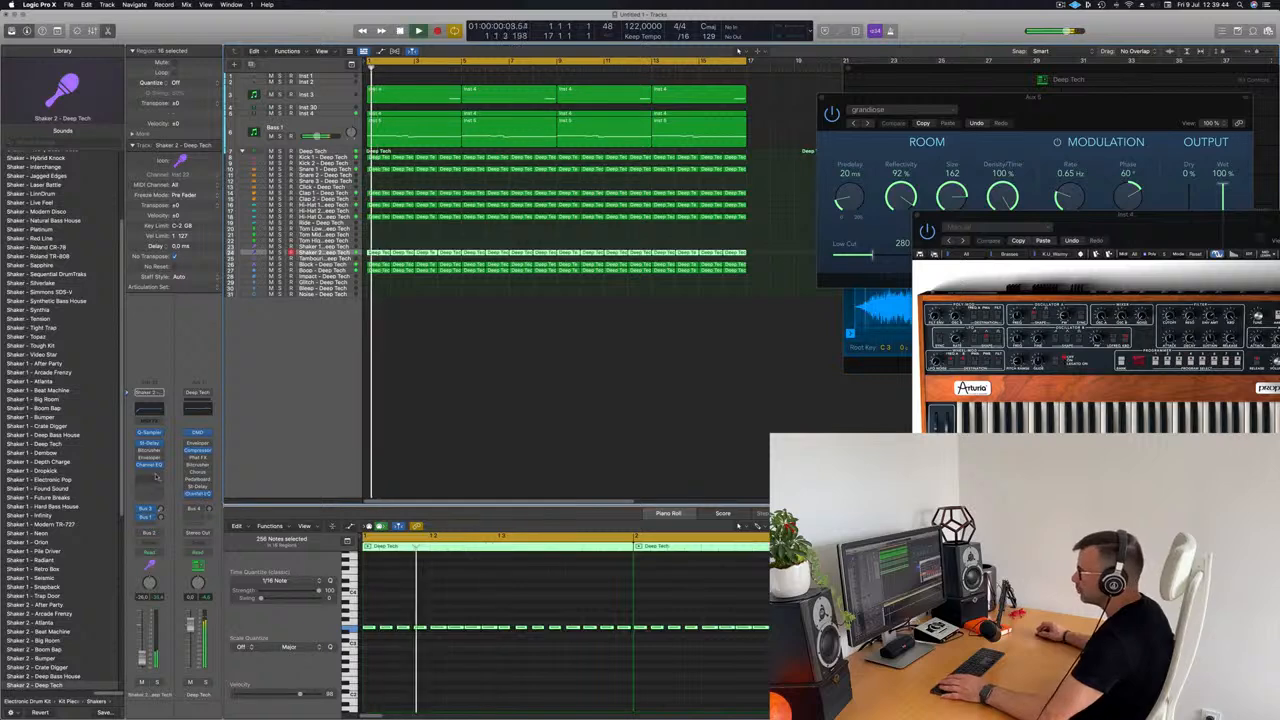
{"action": "left_click", "coordinate": [155, 475]}
{"action": "left_click", "coordinate": [407, 421]}
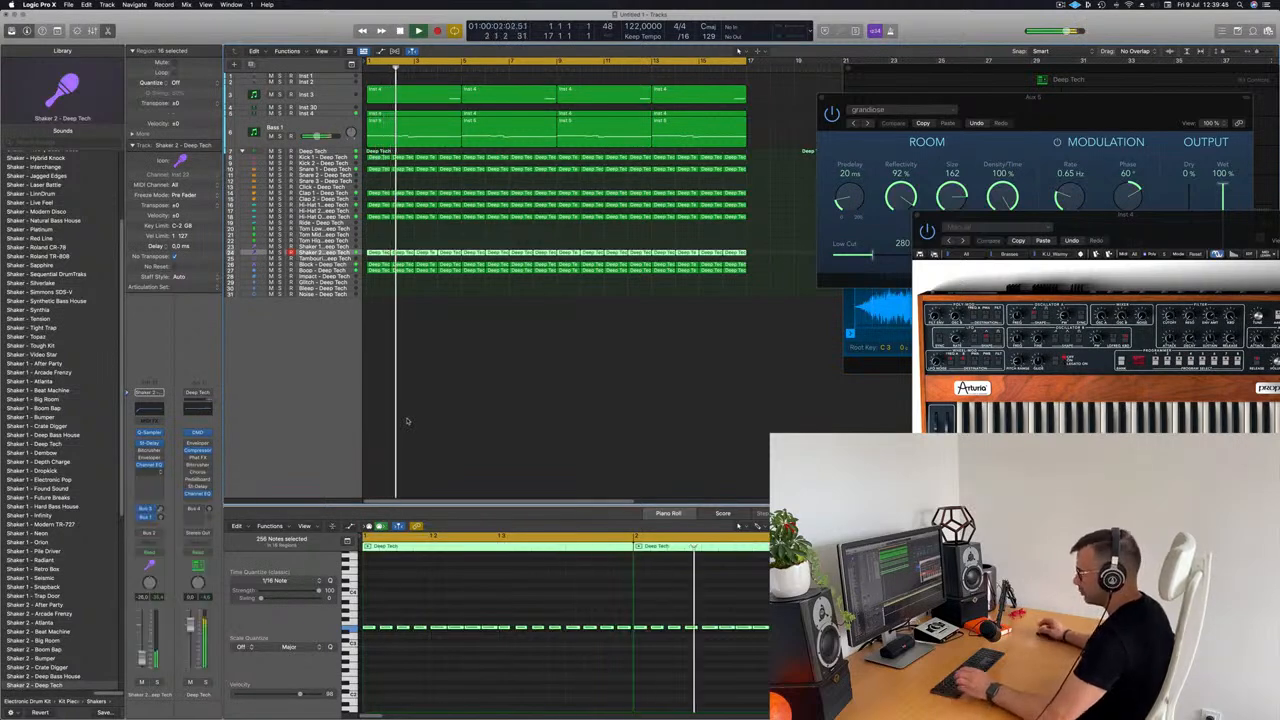
{"action": "key", "text": "x"}
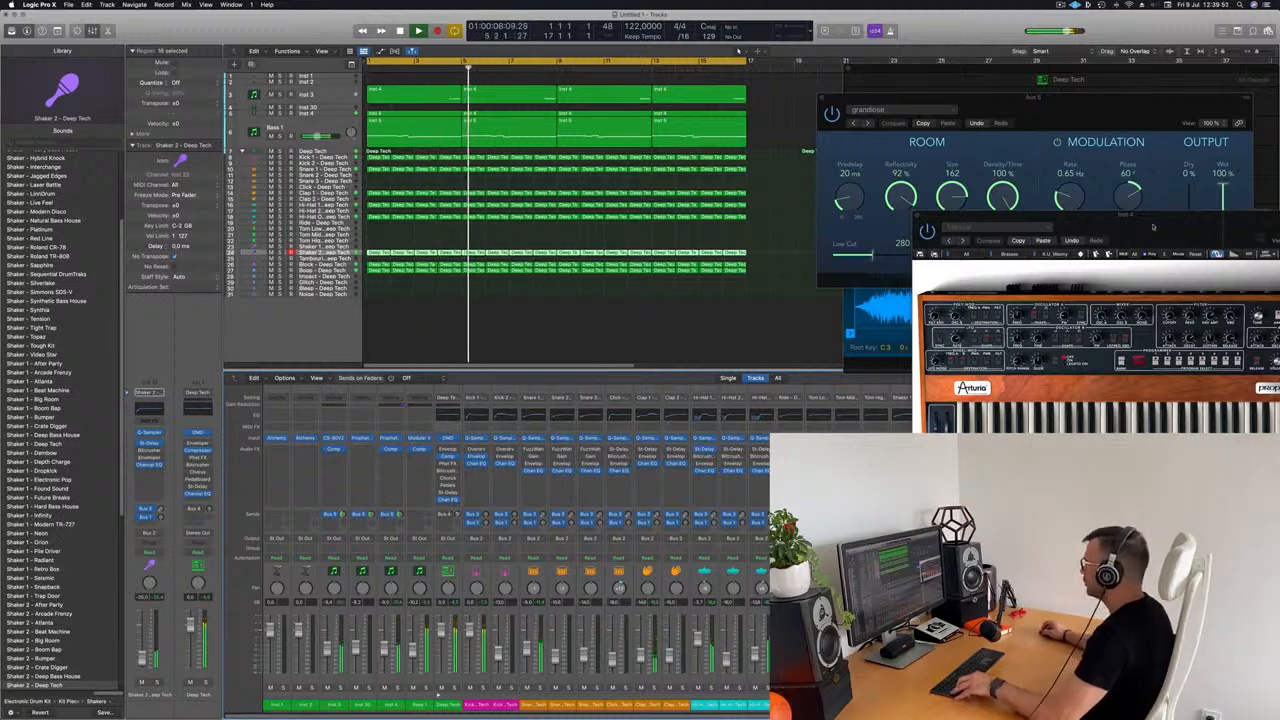
{"action": "left_click_drag", "start_coordinate": [1153, 222], "coordinate": [970, 69]}
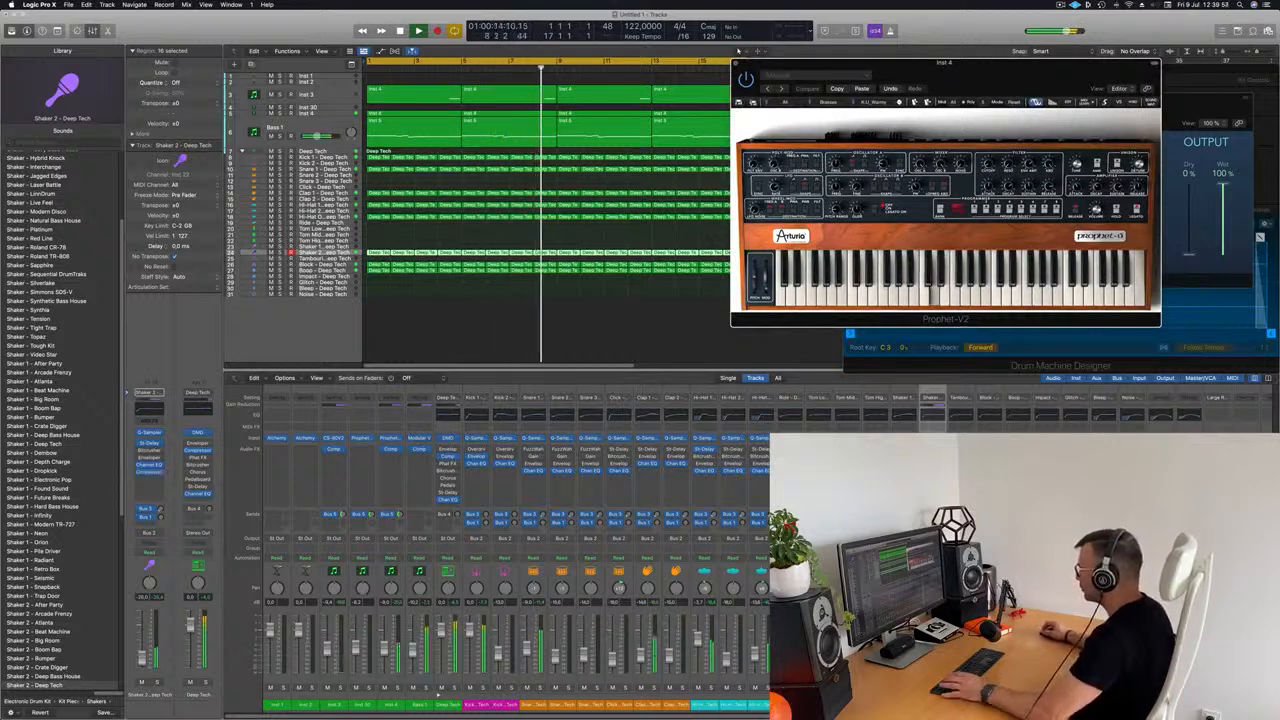
{"action": "left_click", "coordinate": [149, 472]}
{"action": "left_click_drag", "start_coordinate": [695, 130], "coordinate": [816, 142]}
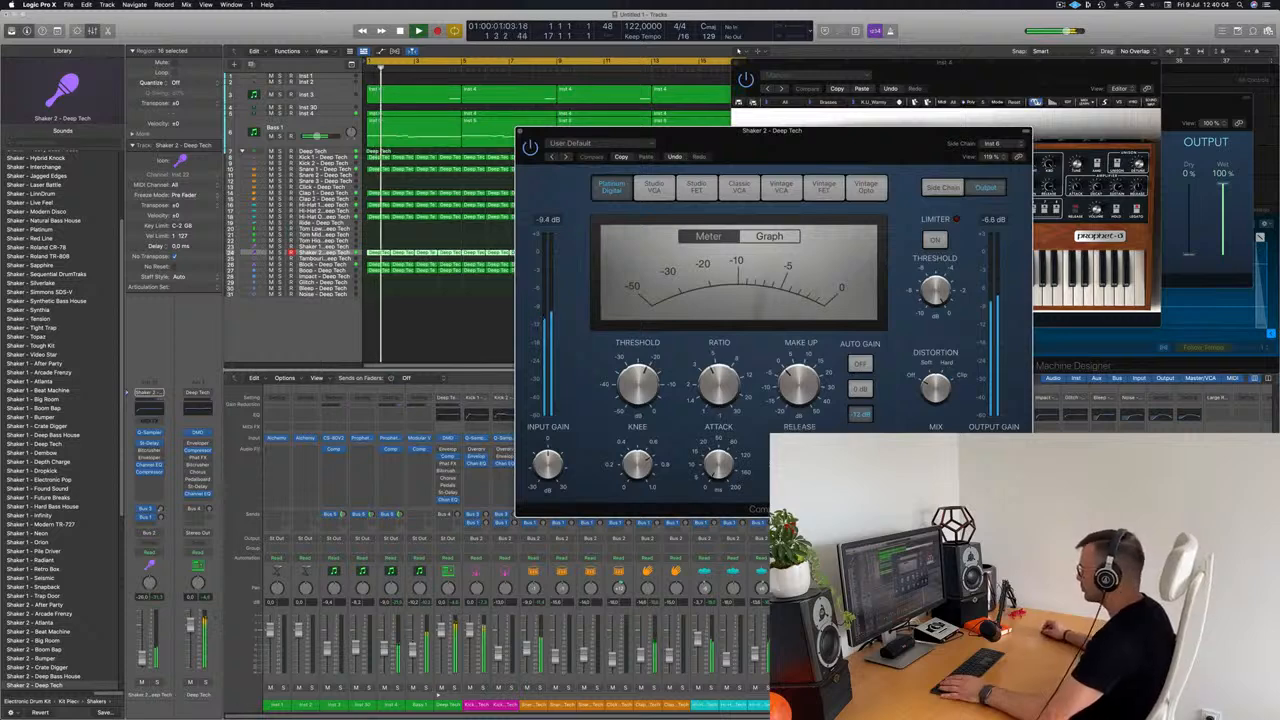
{"action": "left_click", "coordinate": [820, 600]}
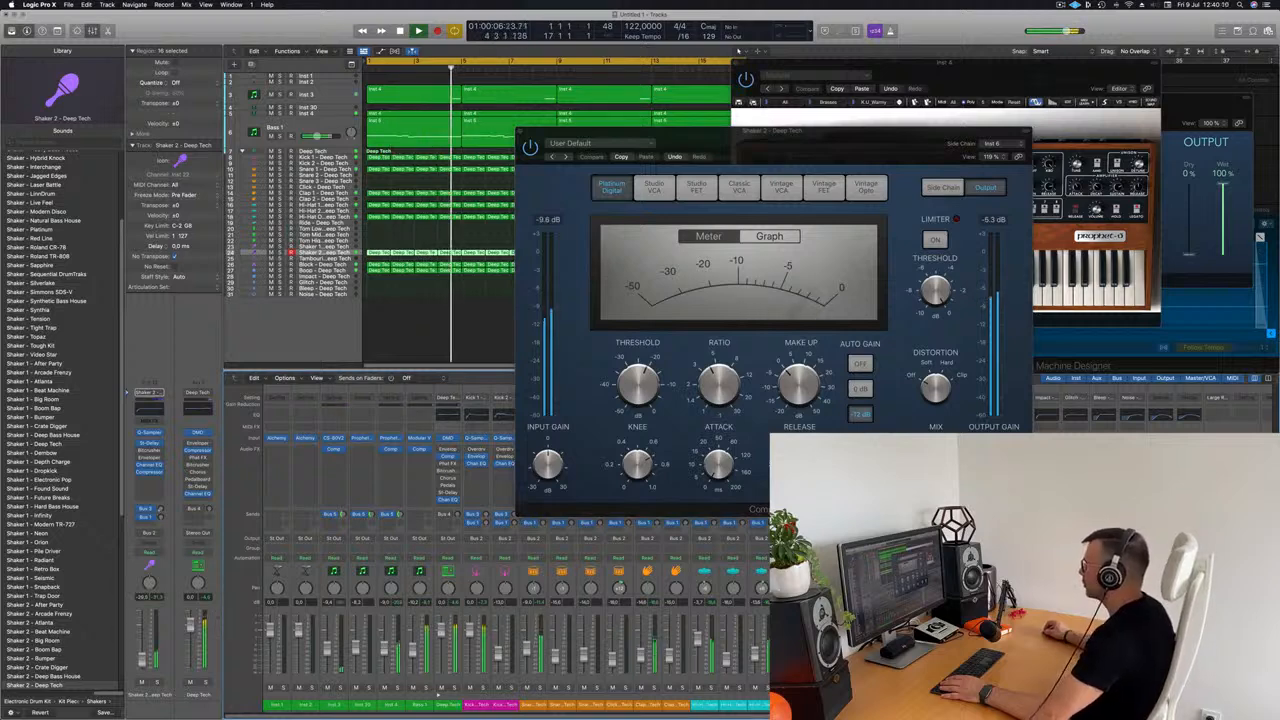
{"action": "key", "text": "super+w"}
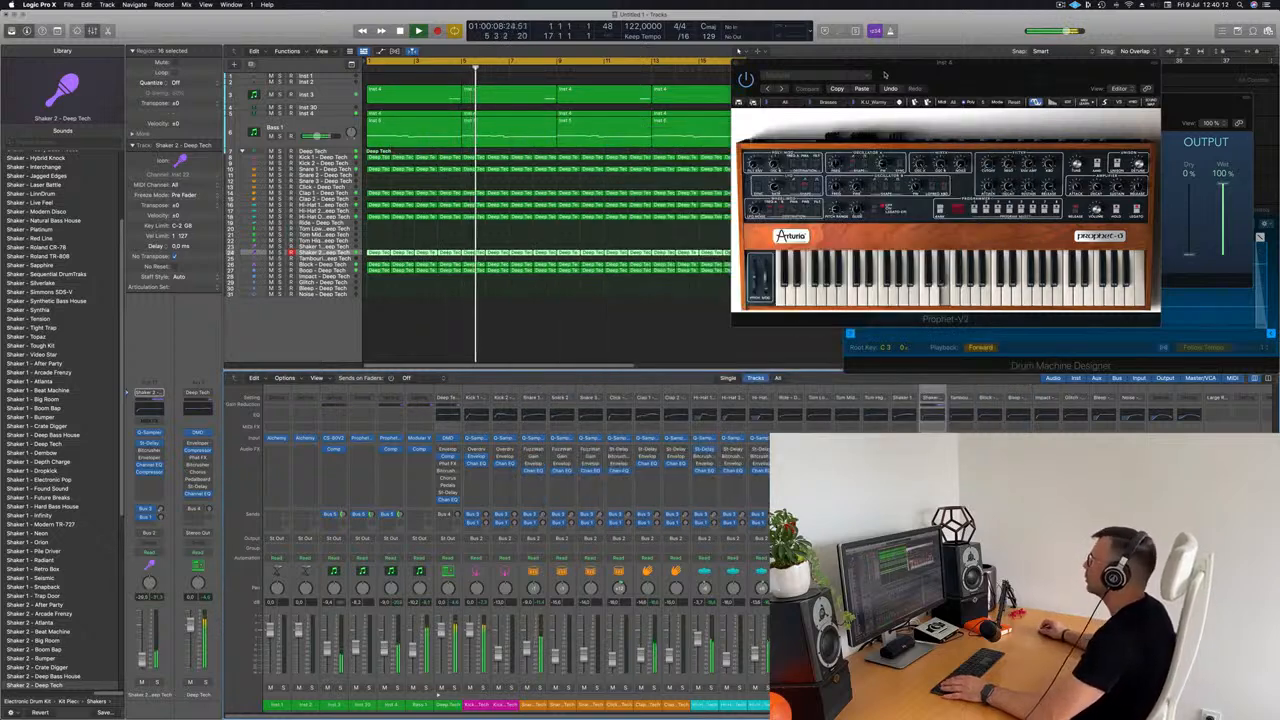
{"action": "left_click", "coordinate": [740, 63]}
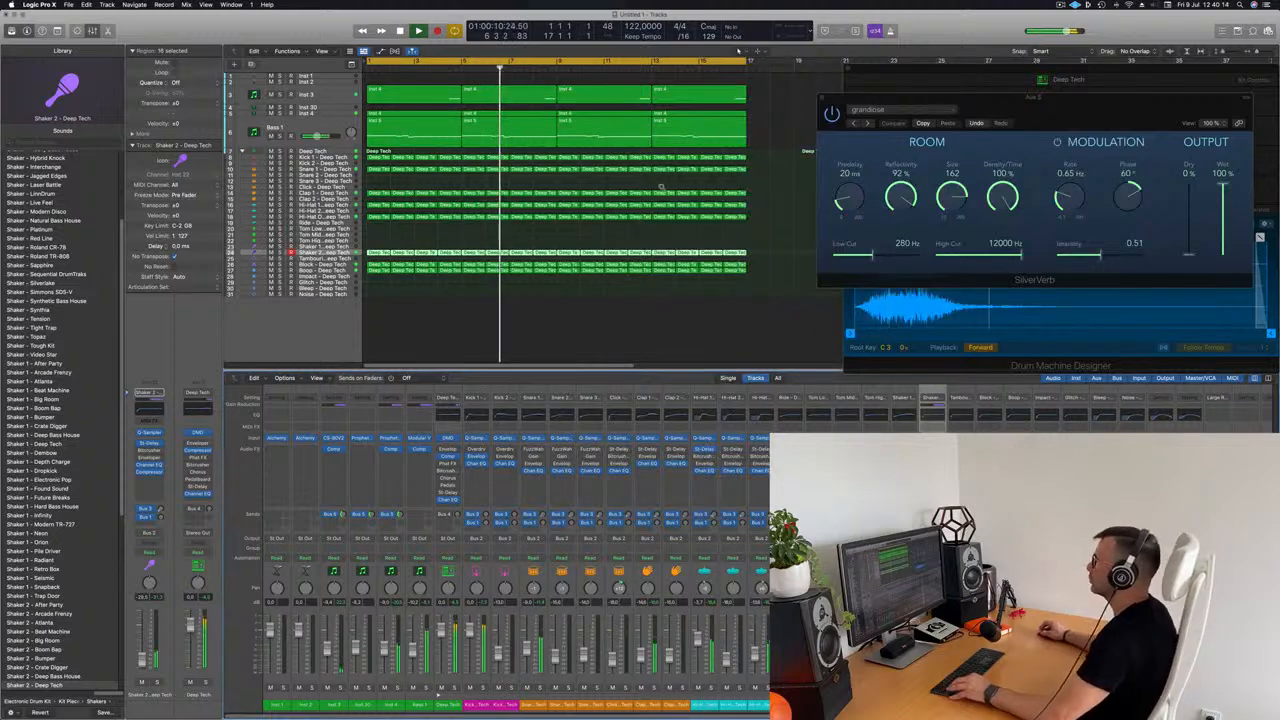
Step: Select the empty Inst 2 track, enlarge it with Track Zoom and restart playback from the beginning
{"action": "left_click", "coordinate": [338, 95]}
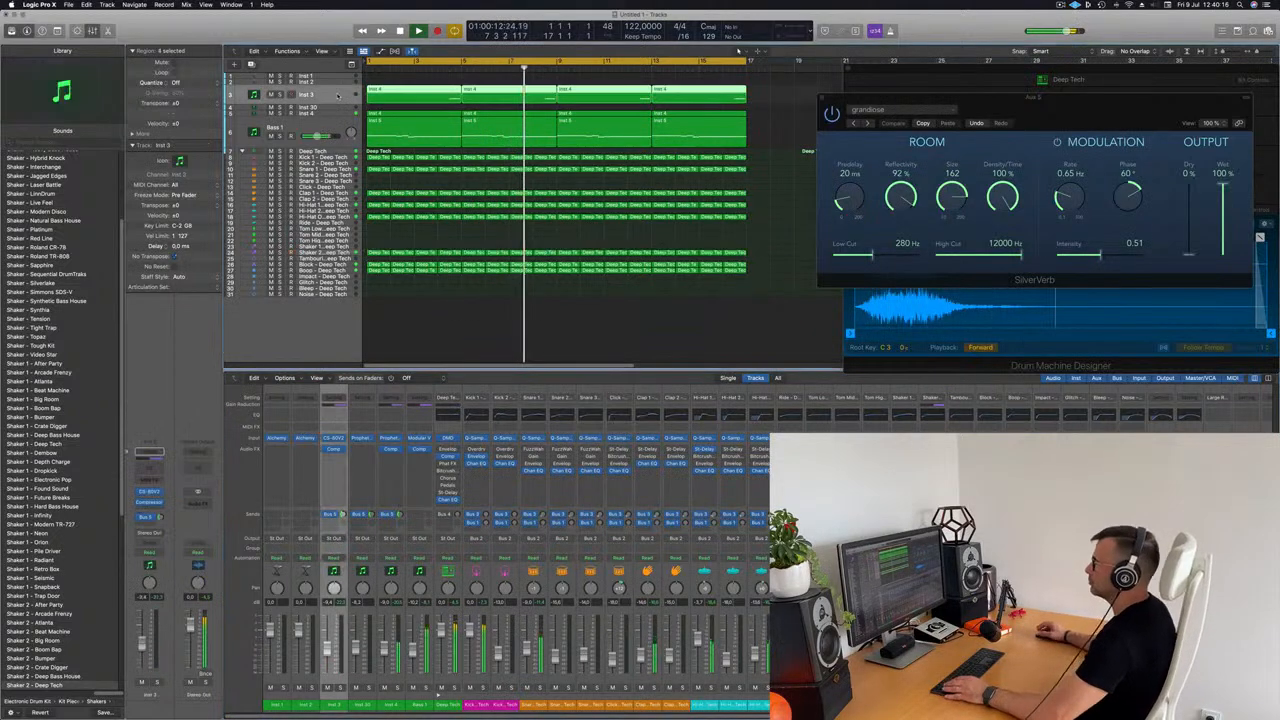
{"action": "left_click", "coordinate": [338, 107]}
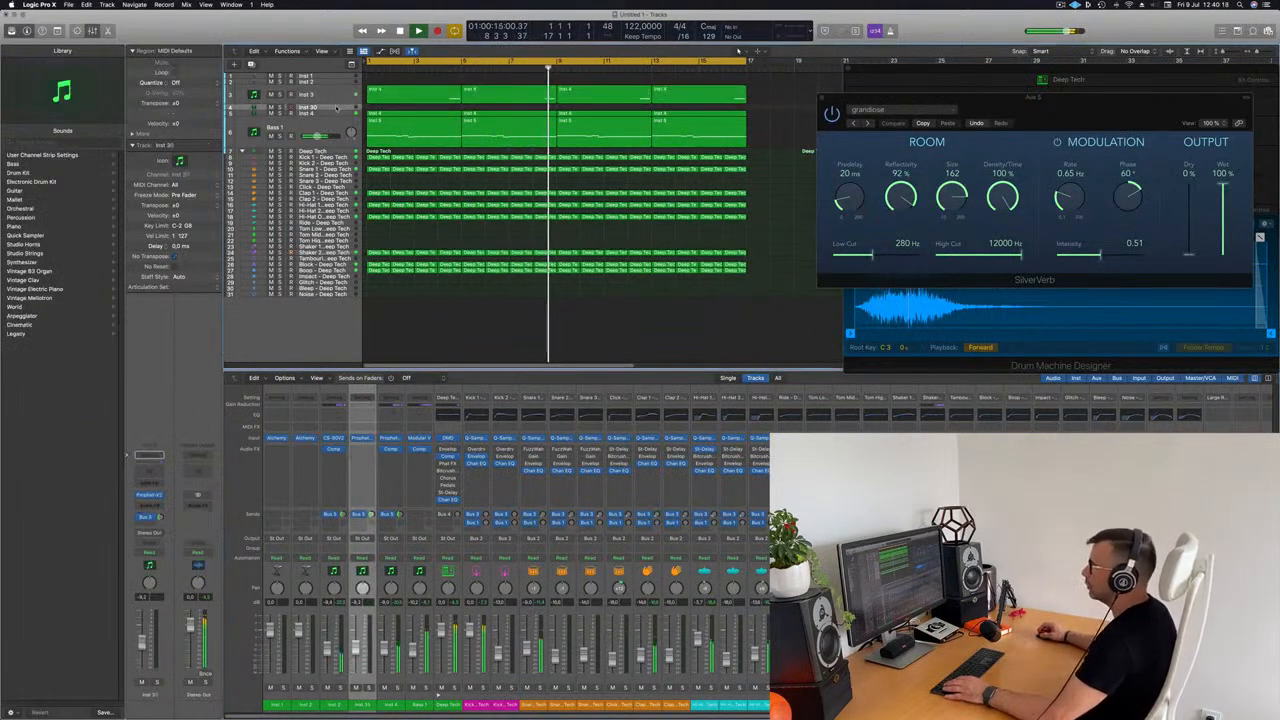
{"action": "left_click", "coordinate": [340, 82]}
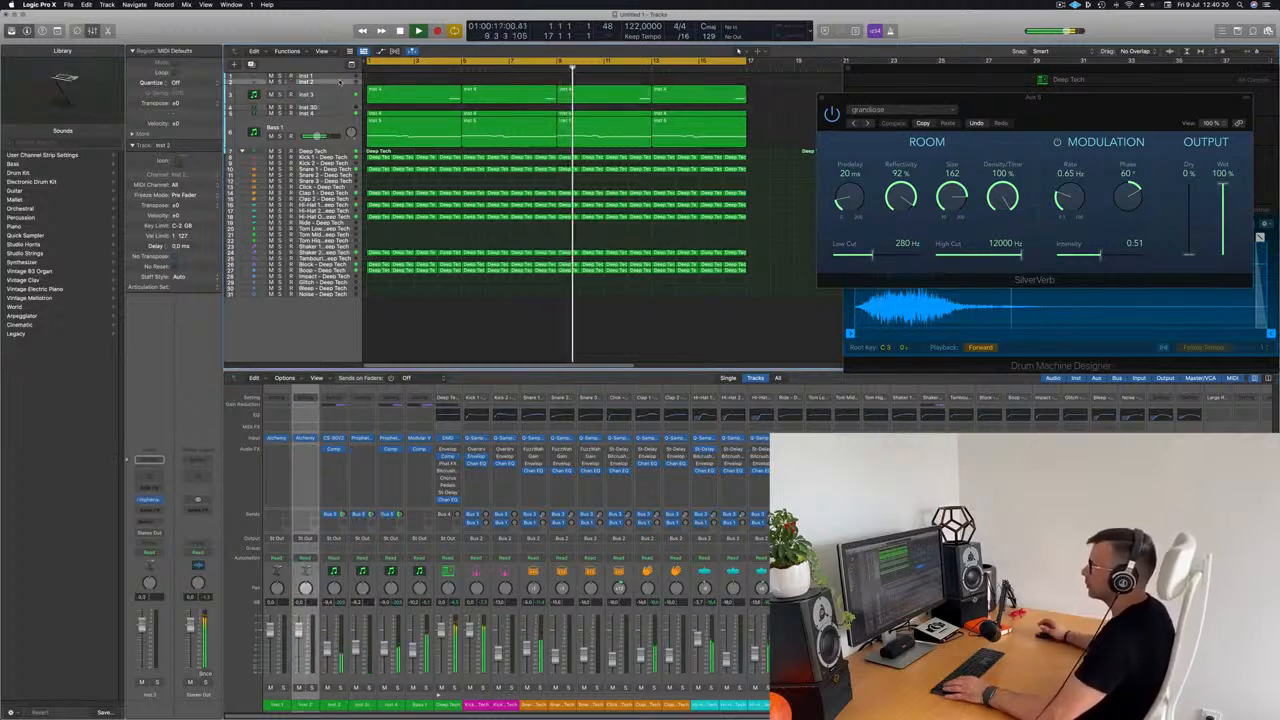
{"action": "left_click", "coordinate": [342, 86]}
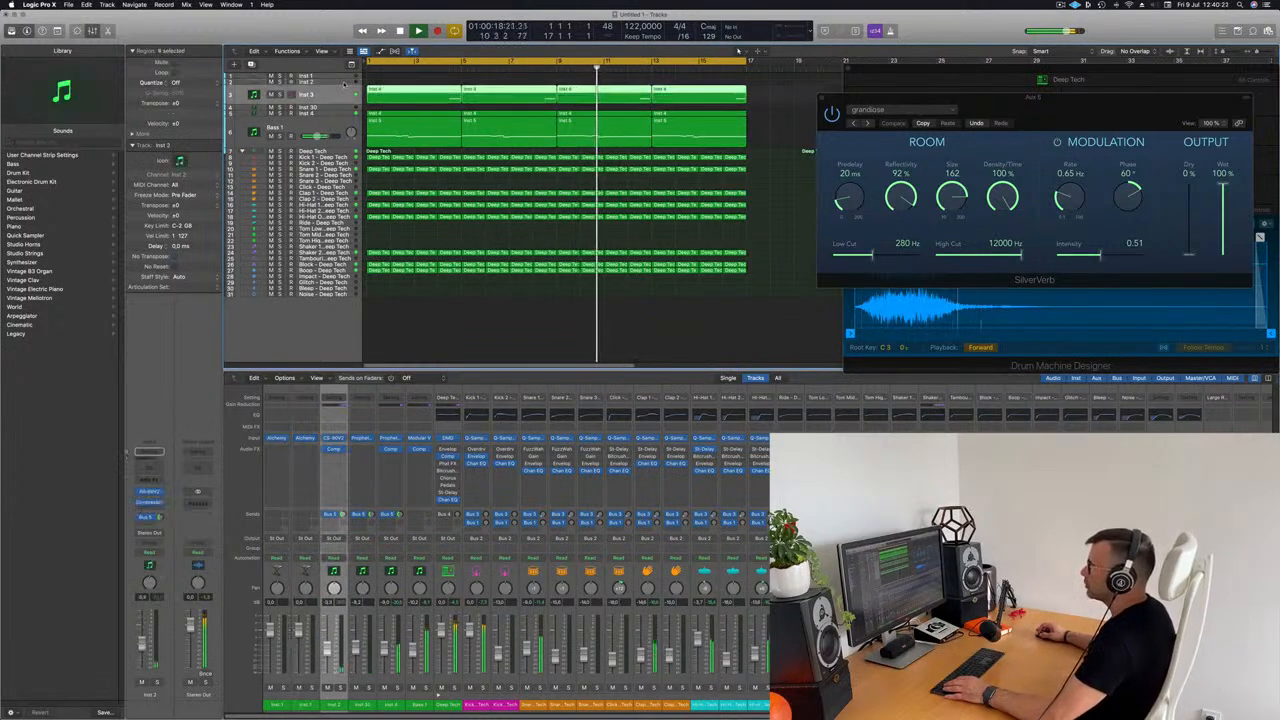
{"action": "left_click", "coordinate": [57, 31]}
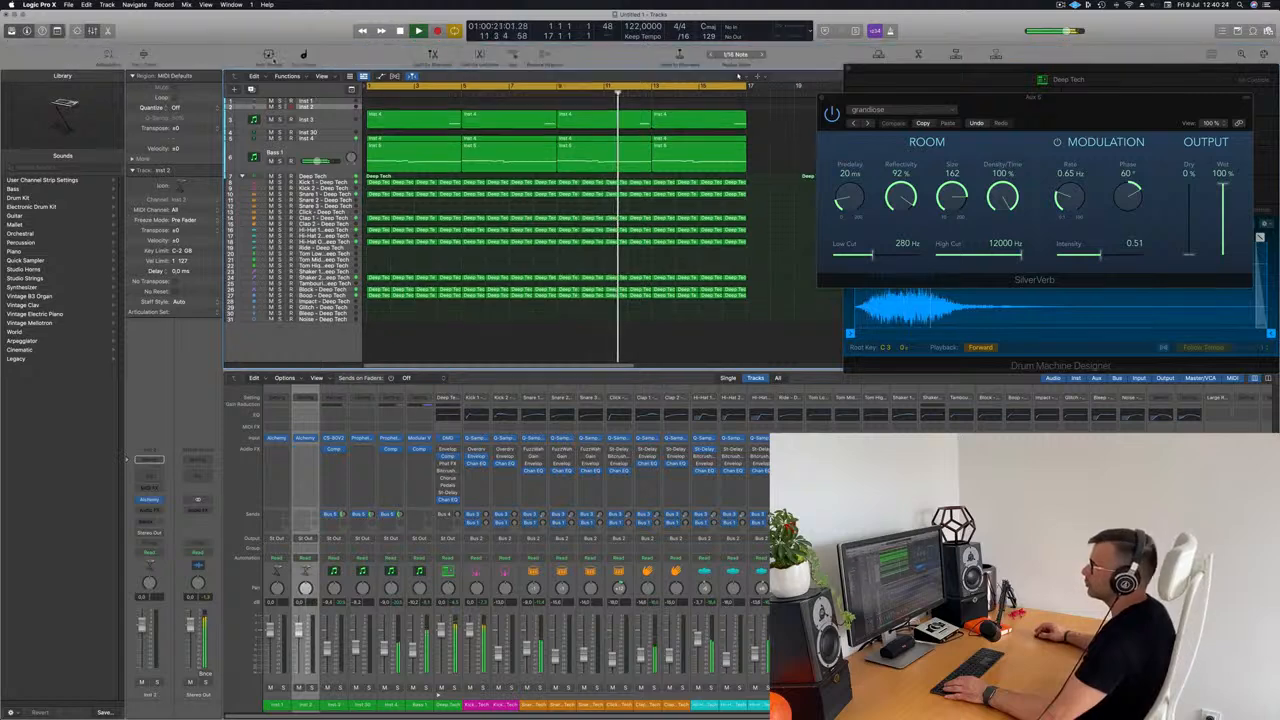
{"action": "left_click", "coordinate": [143, 56]}
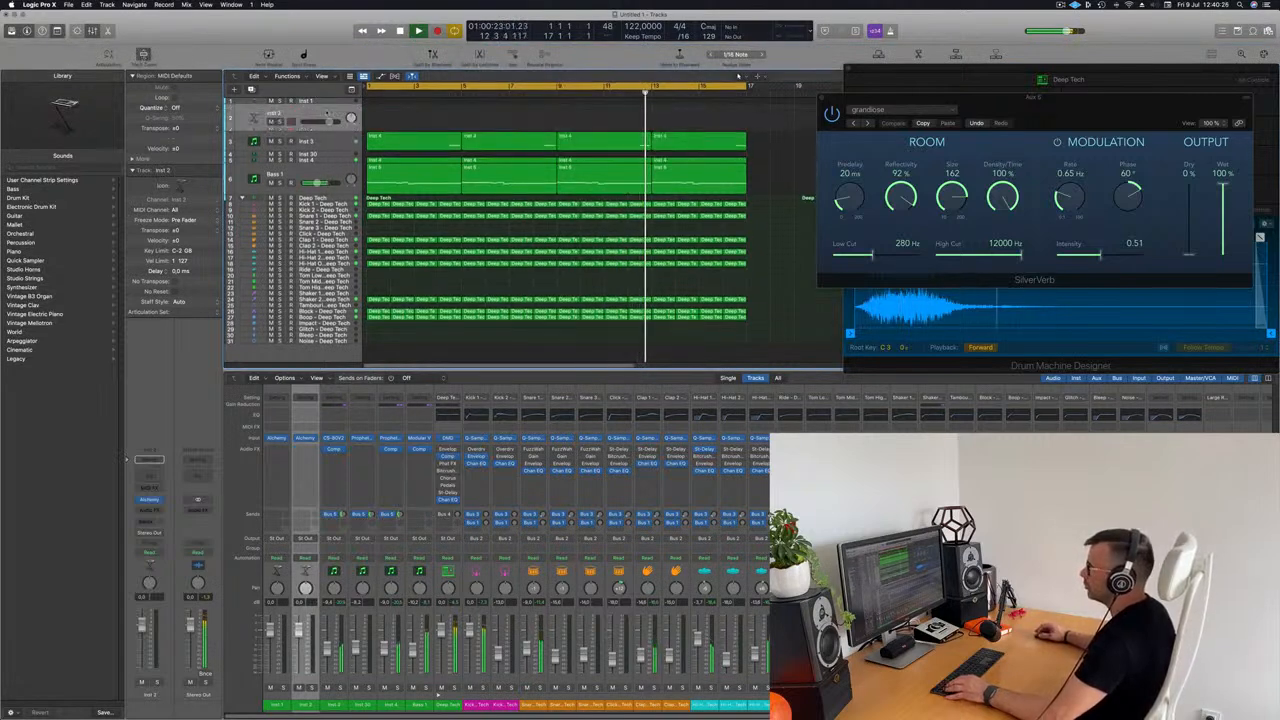
{"action": "left_click_drag", "start_coordinate": [330, 129], "coordinate": [325, 185]}
{"action": "key", "text": "Return"}
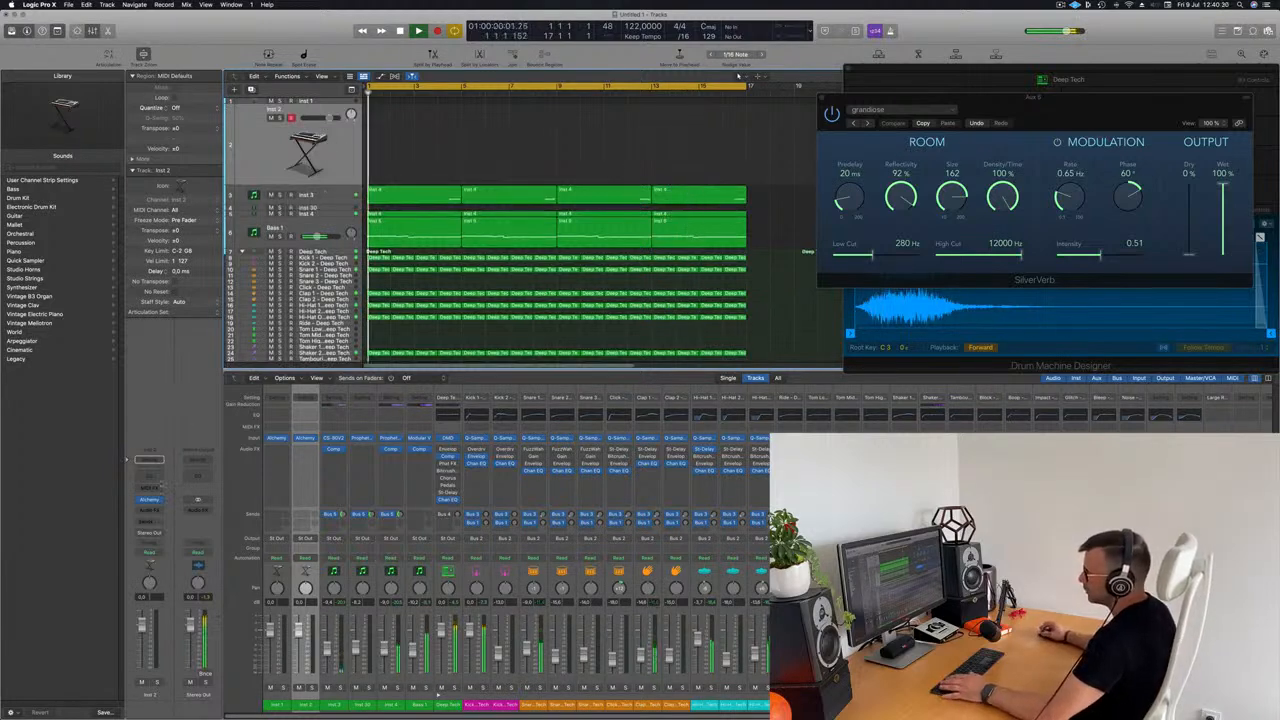
Step: Replace Alchemy on the Inst 2 channel with Arturia's stereo CS-80V2 instrument
{"action": "left_click", "coordinate": [149, 499]}
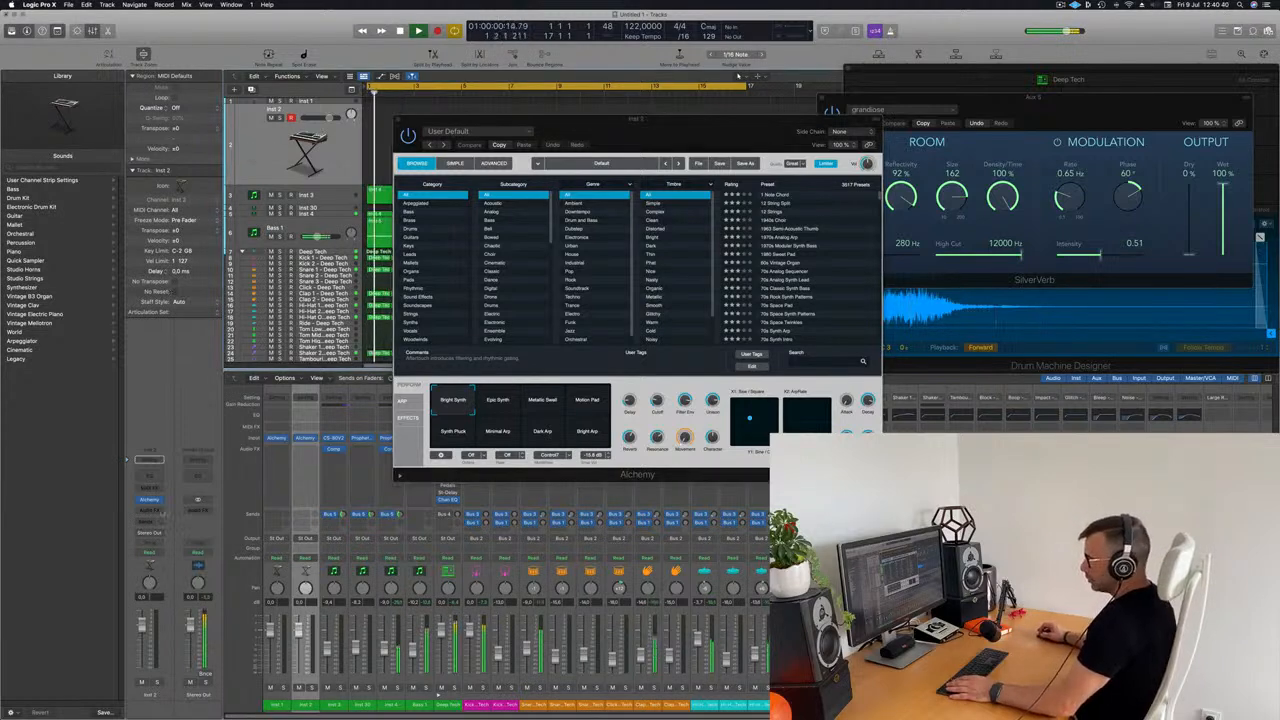
{"action": "left_click", "coordinate": [150, 500]}
{"action": "mouse_move", "coordinate": [195, 704]}
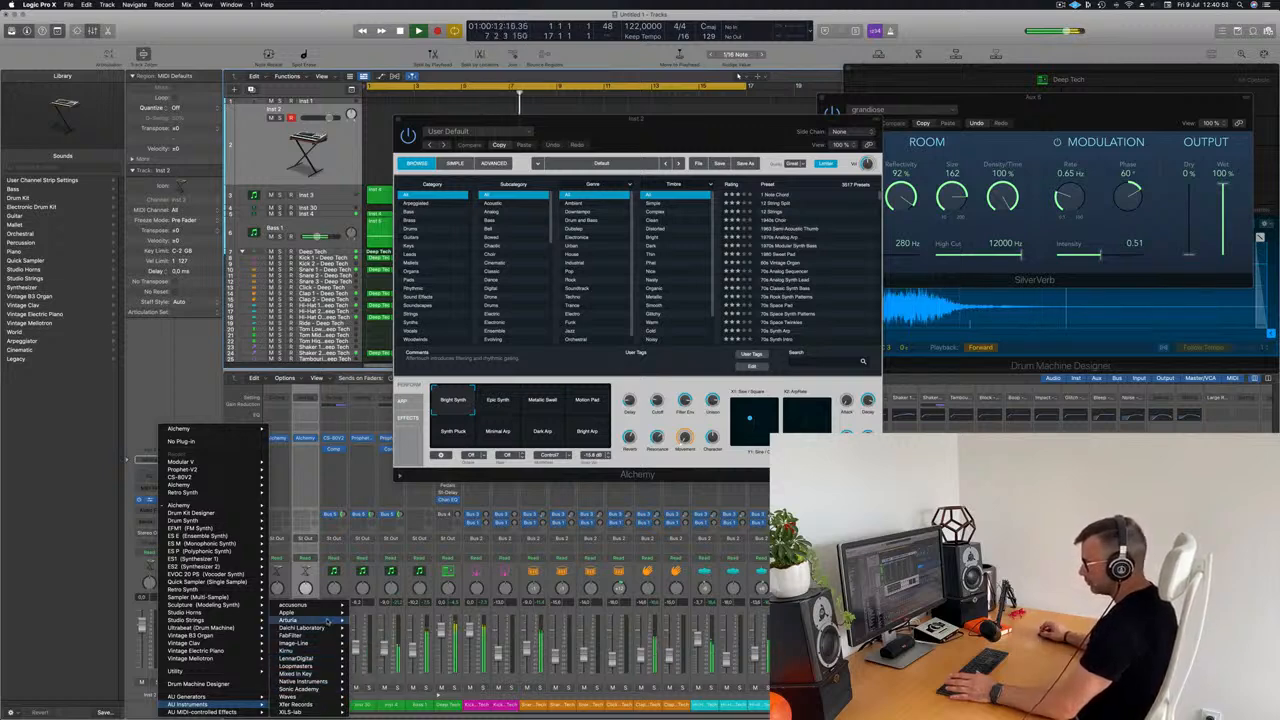
{"action": "mouse_move", "coordinate": [327, 619]}
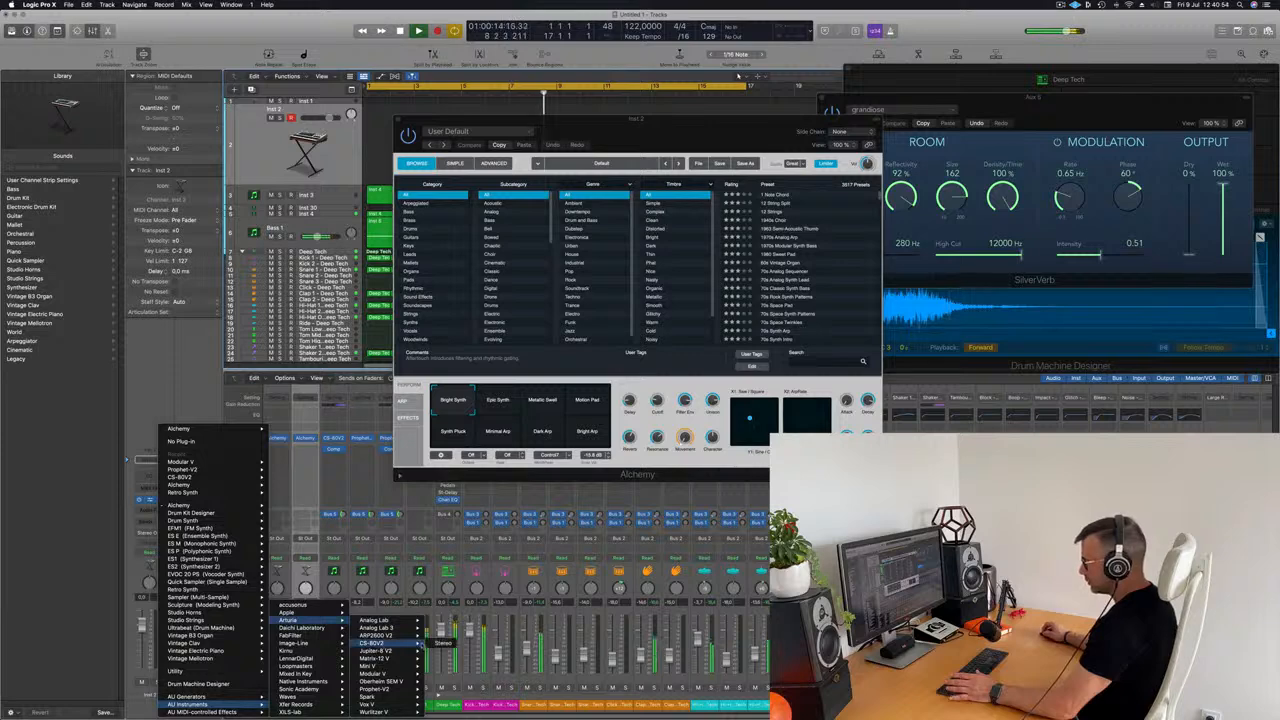
{"action": "left_click", "coordinate": [442, 643]}
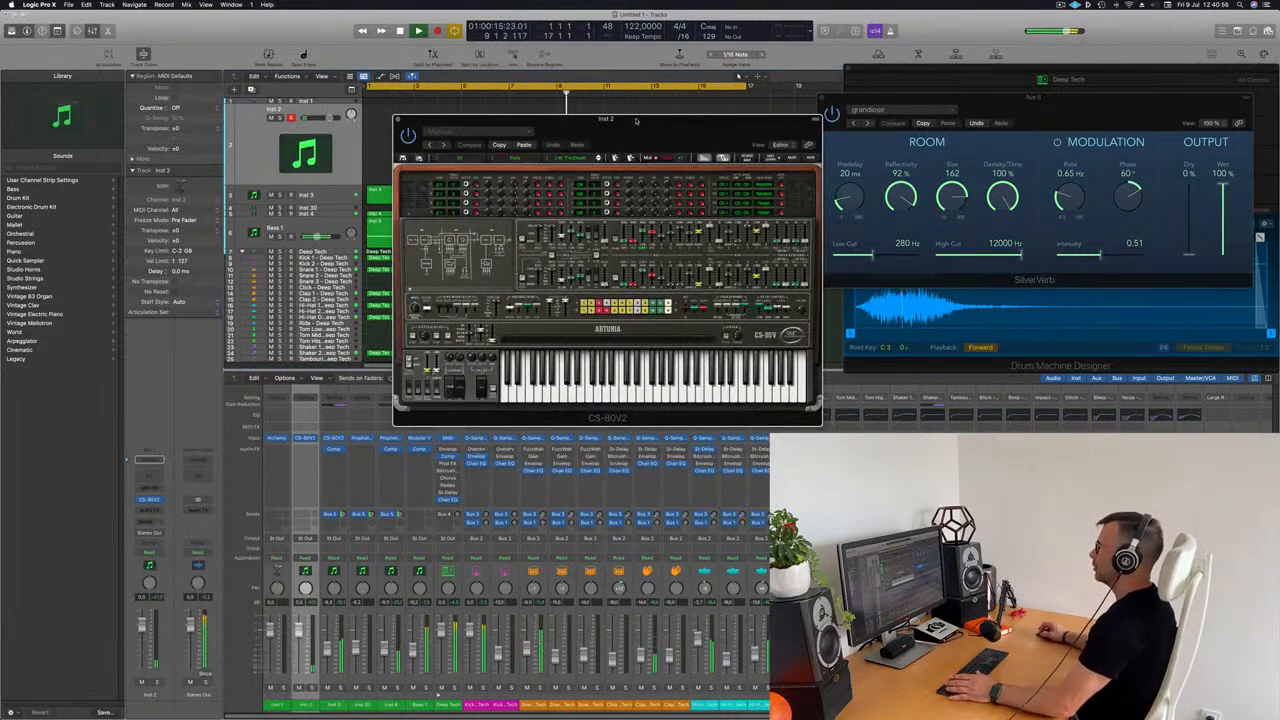
{"action": "left_click_drag", "start_coordinate": [641, 122], "coordinate": [668, 129]}
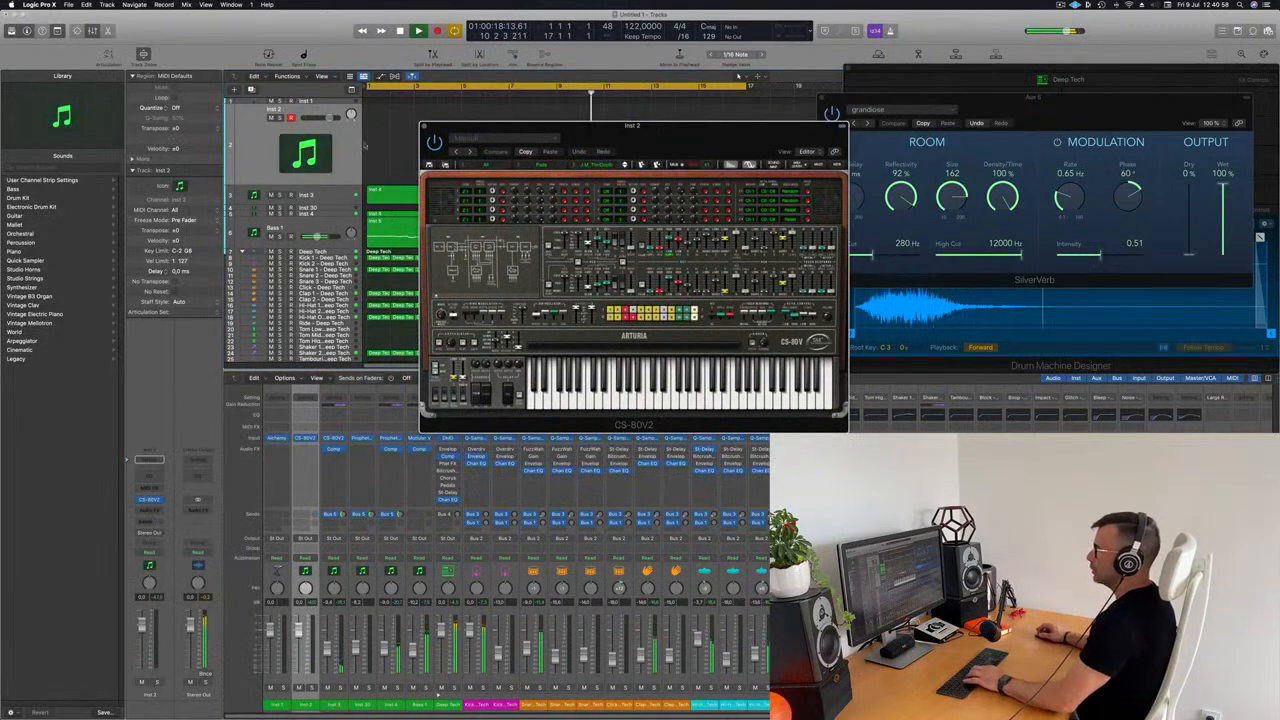
Step: Add a send from the Inst 2 channel to Bus 5 (Aux 5) and raise its send level
{"action": "left_click", "coordinate": [268, 172]}
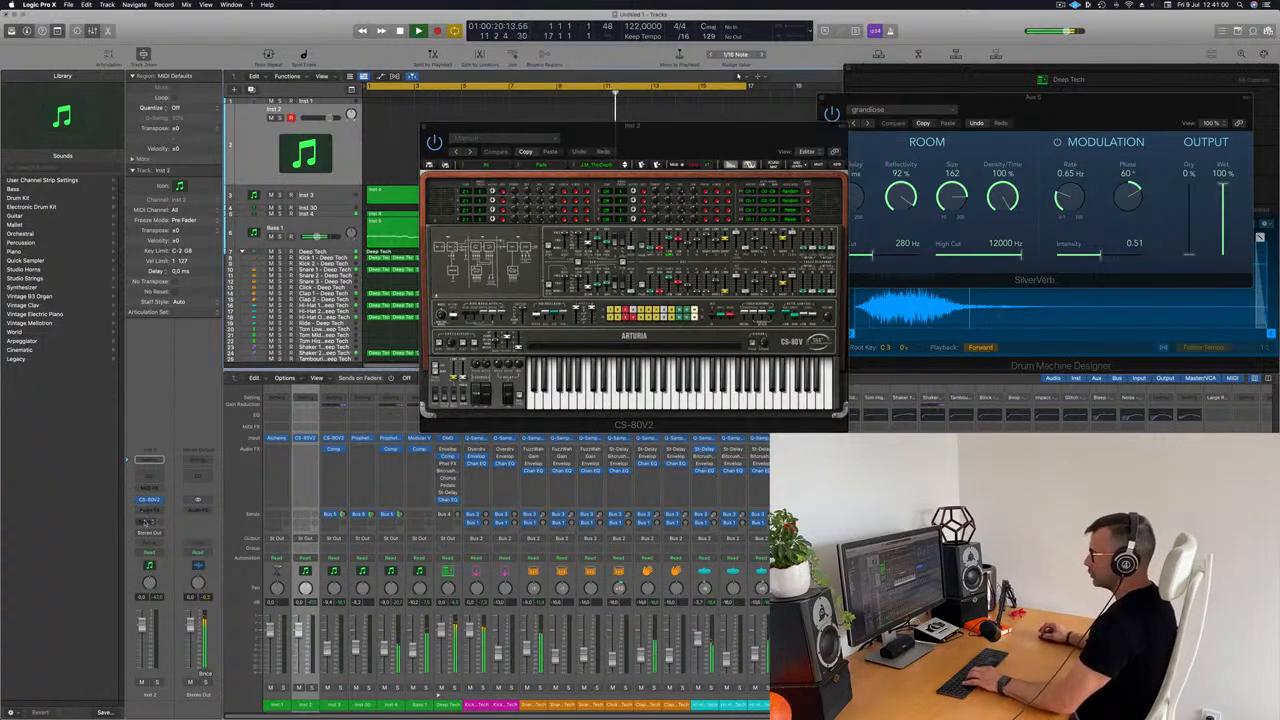
{"action": "left_click", "coordinate": [146, 521]}
{"action": "mouse_move", "coordinate": [185, 534]}
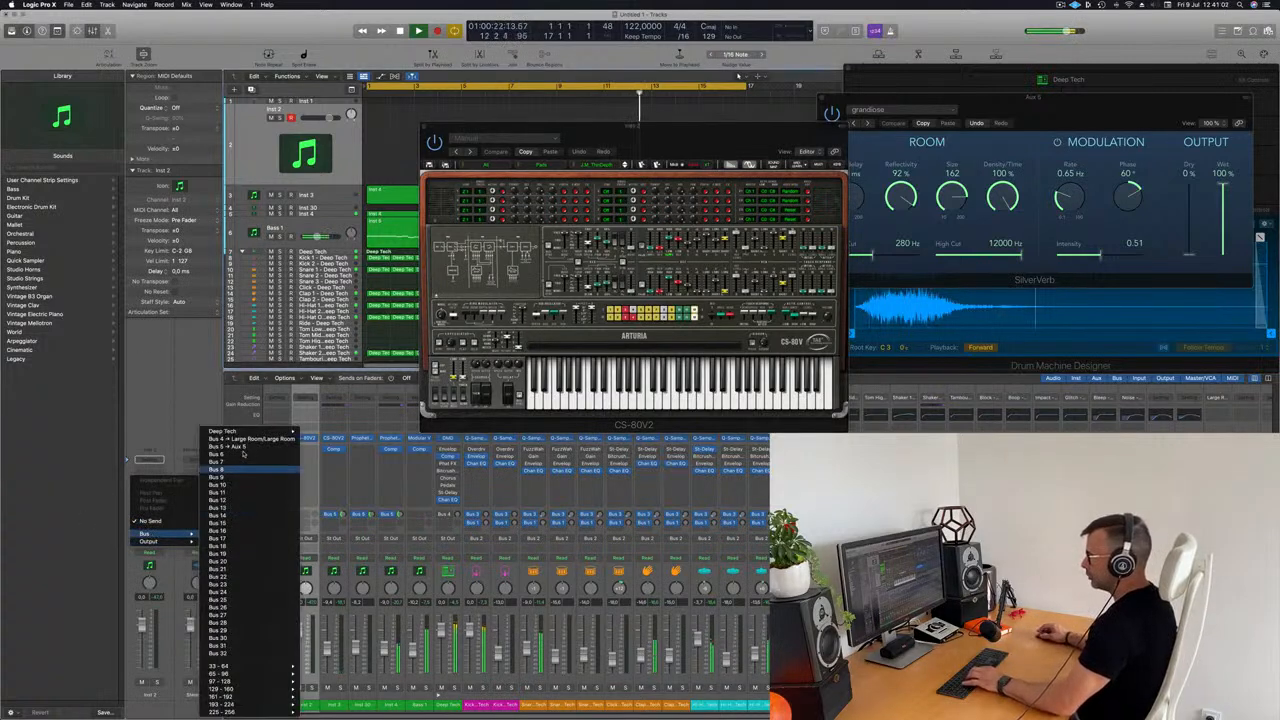
{"action": "left_click", "coordinate": [240, 447]}
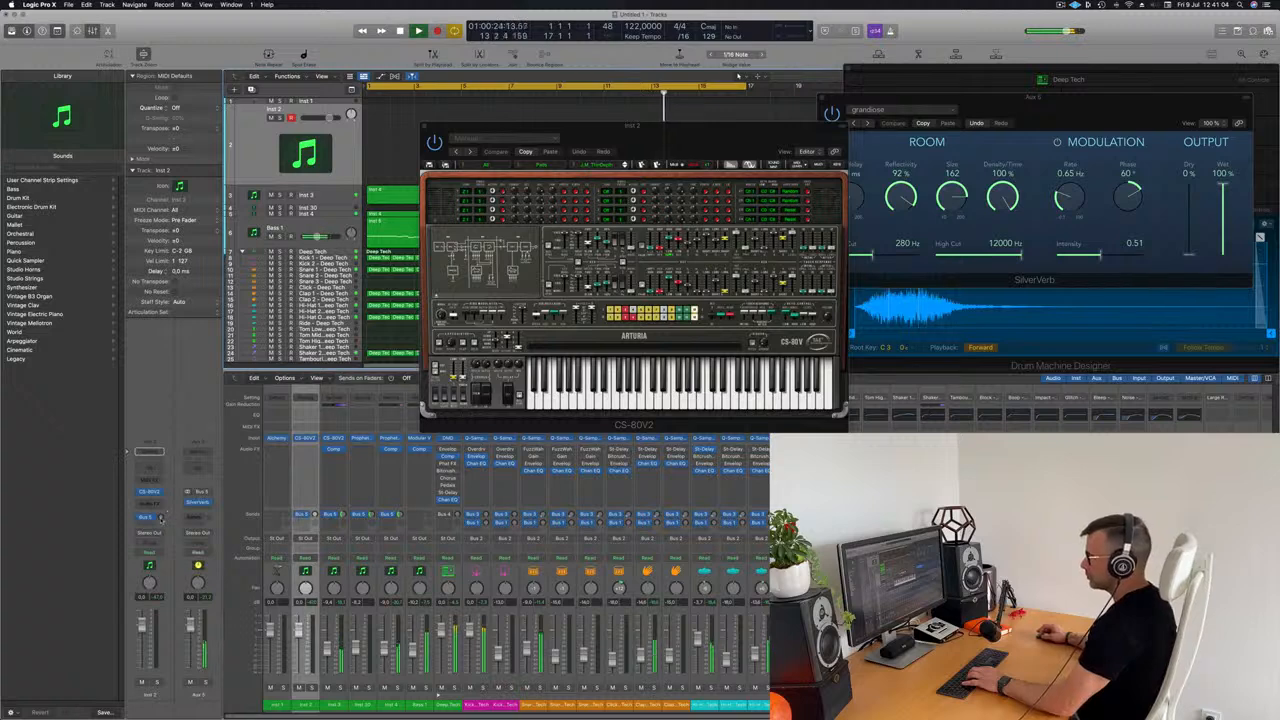
{"action": "key", "text": "h"}
{"action": "key", "text": "h"}
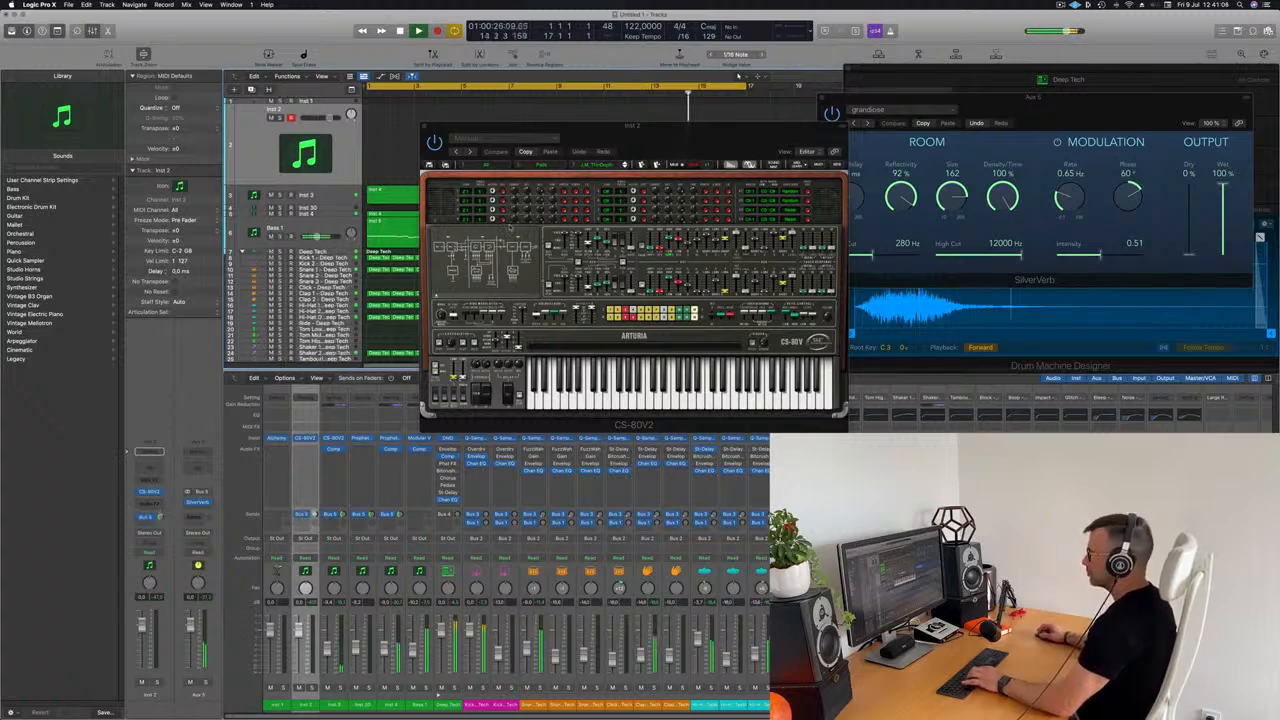
Step: Open Musical Typing for Inst 2 and audition CS-80V2 notes over the playing loop
{"action": "key", "text": "super+k"}
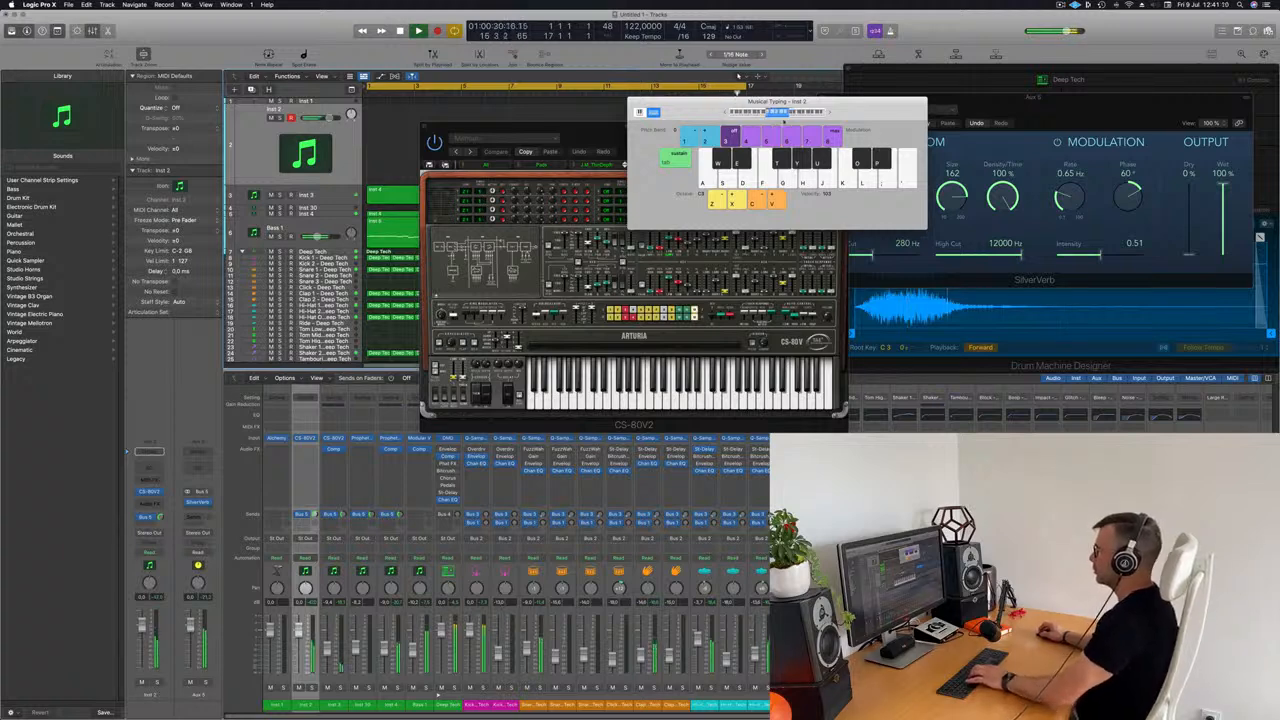
{"action": "left_click_drag", "start_coordinate": [697, 103], "coordinate": [864, 152]}
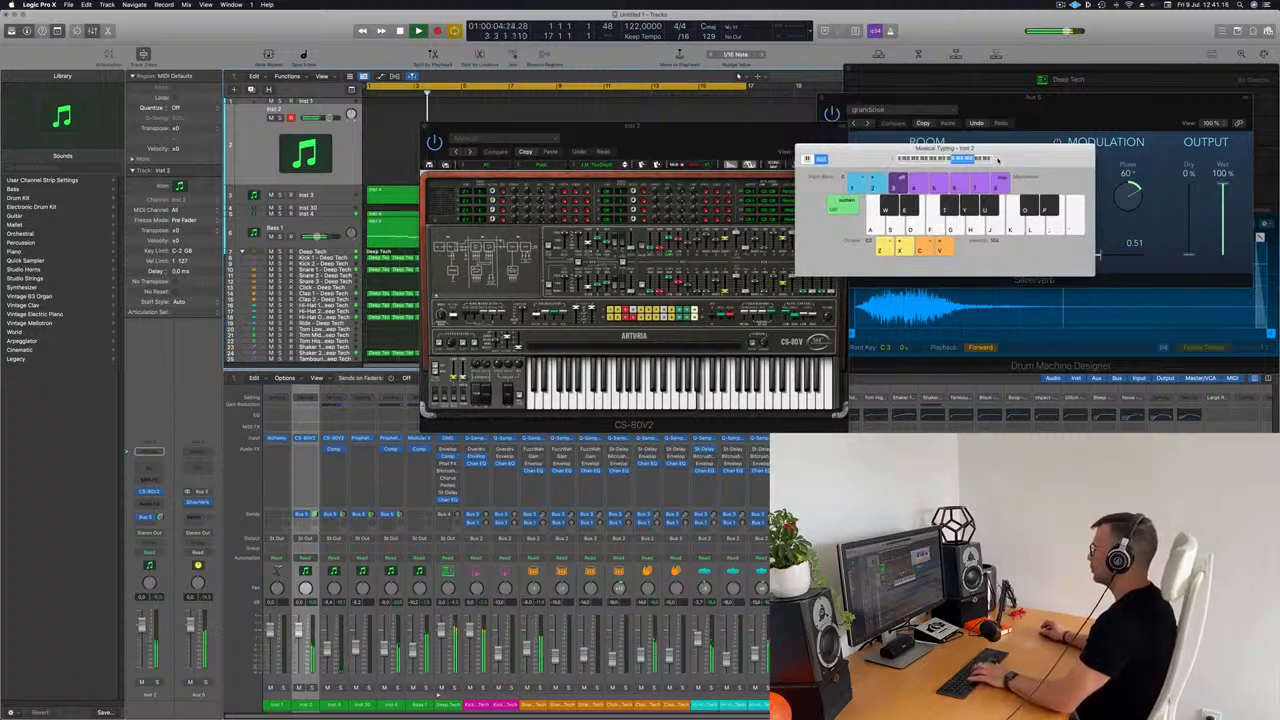
{"action": "left_click_drag", "start_coordinate": [630, 126], "coordinate": [676, 151]}
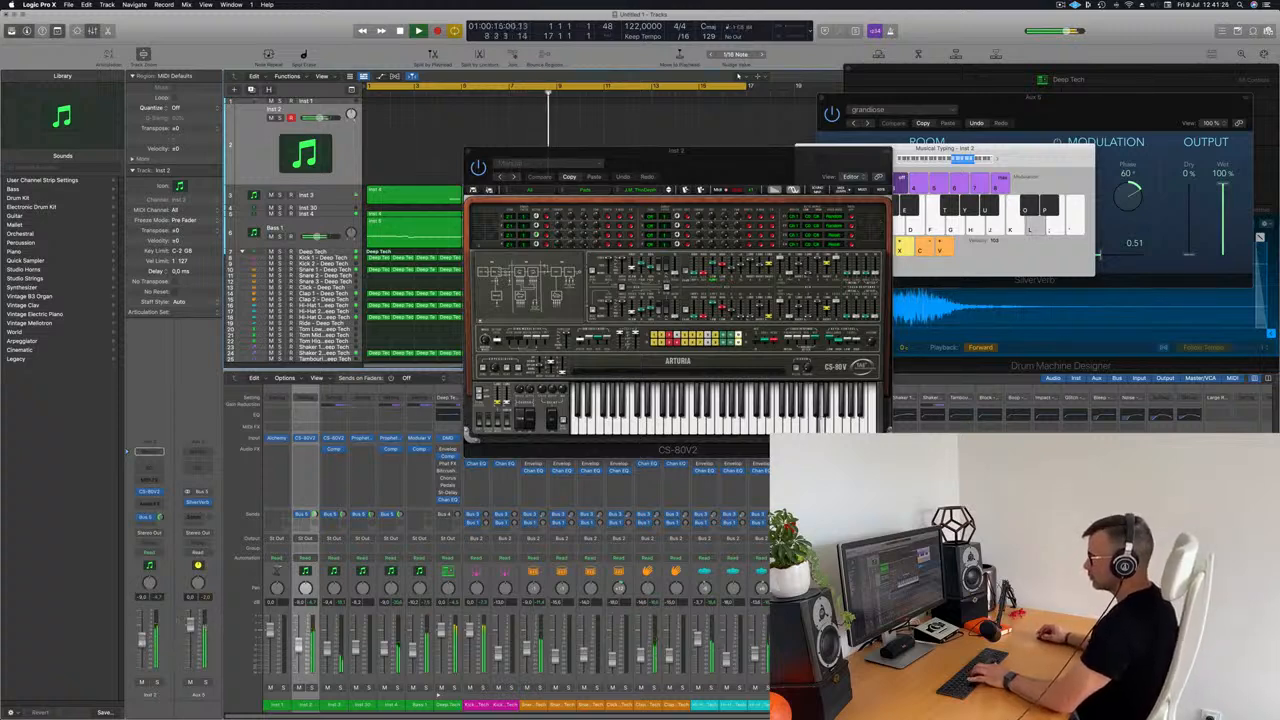
{"action": "key", "text": "j"}
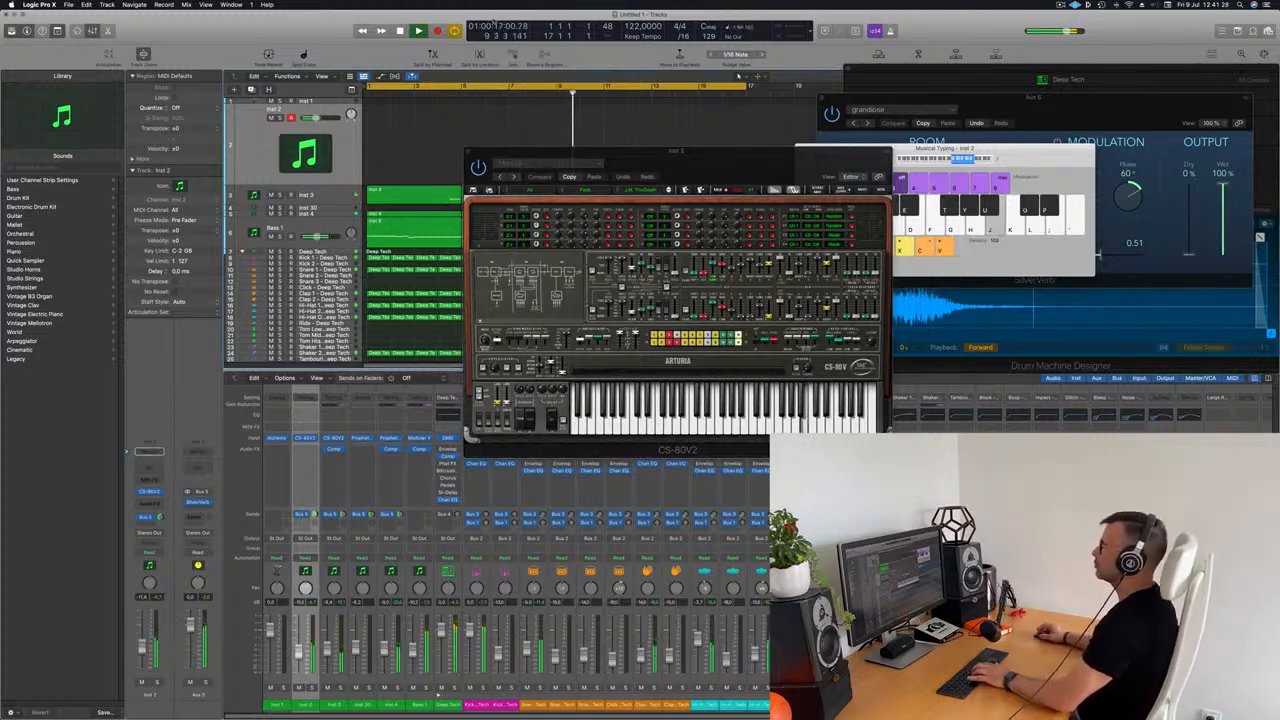
Step: Audition successive CS-80V2 presets on Inst 2 and adjust the Musical Typing octave range over the playing loop
{"action": "left_click_drag", "start_coordinate": [703, 148], "coordinate": [675, 128]}
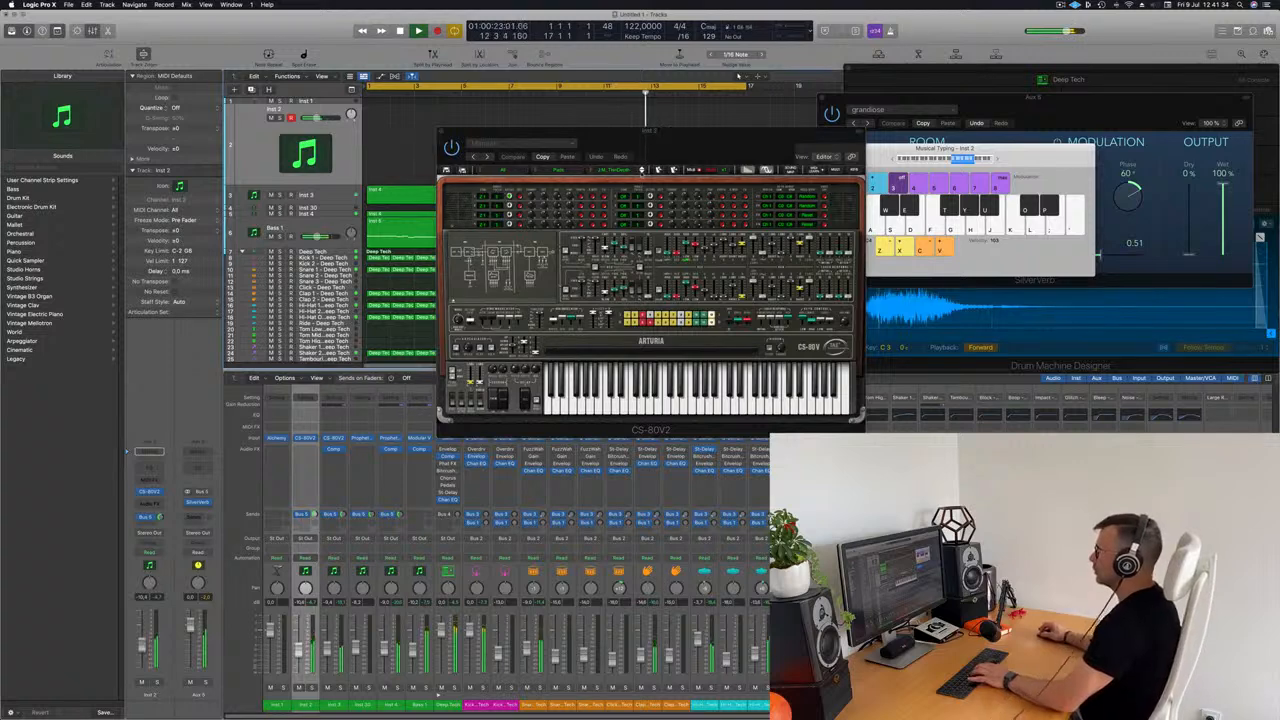
{"action": "left_click", "coordinate": [642, 172]}
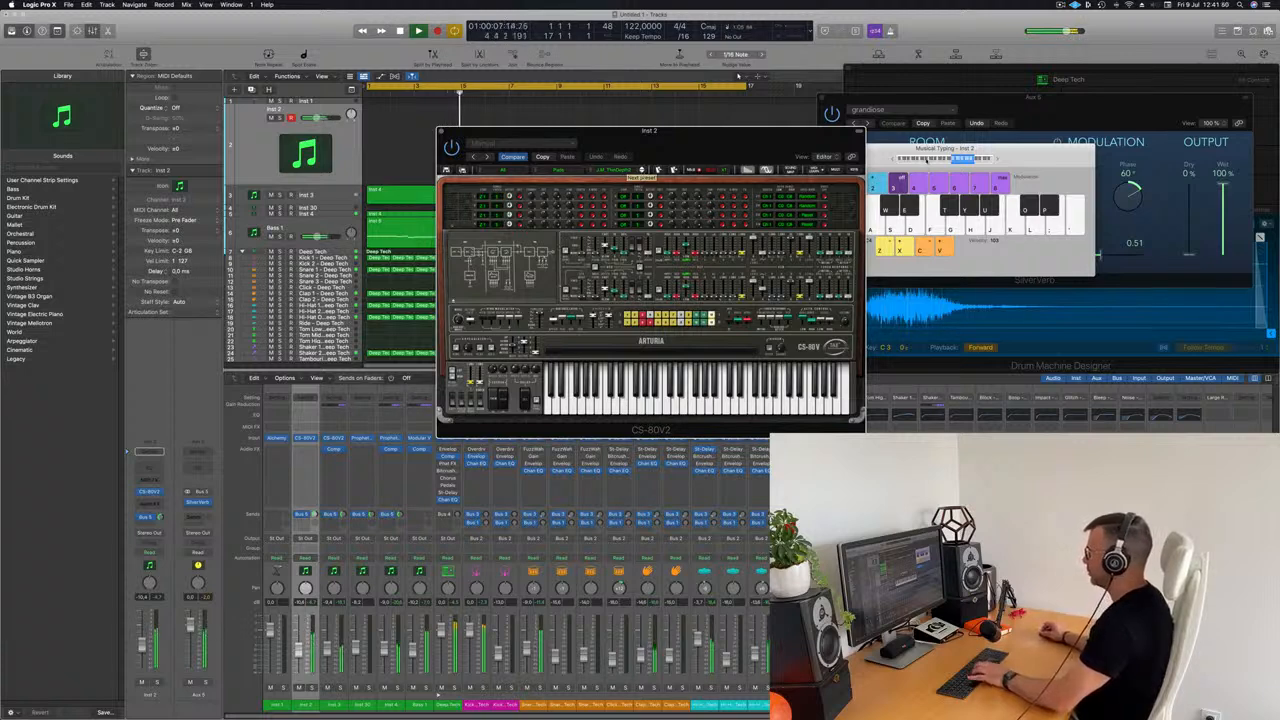
{"action": "left_click", "coordinate": [945, 160]}
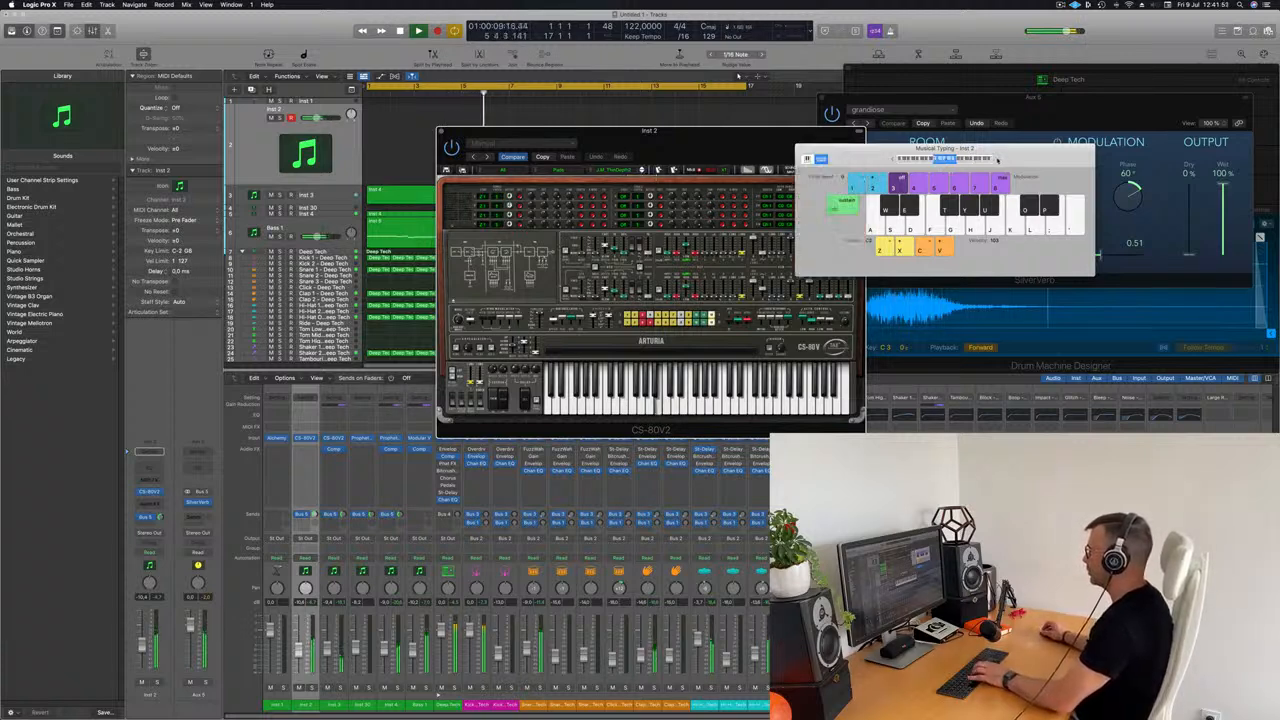
{"action": "left_click_drag", "start_coordinate": [707, 141], "coordinate": [622, 143]}
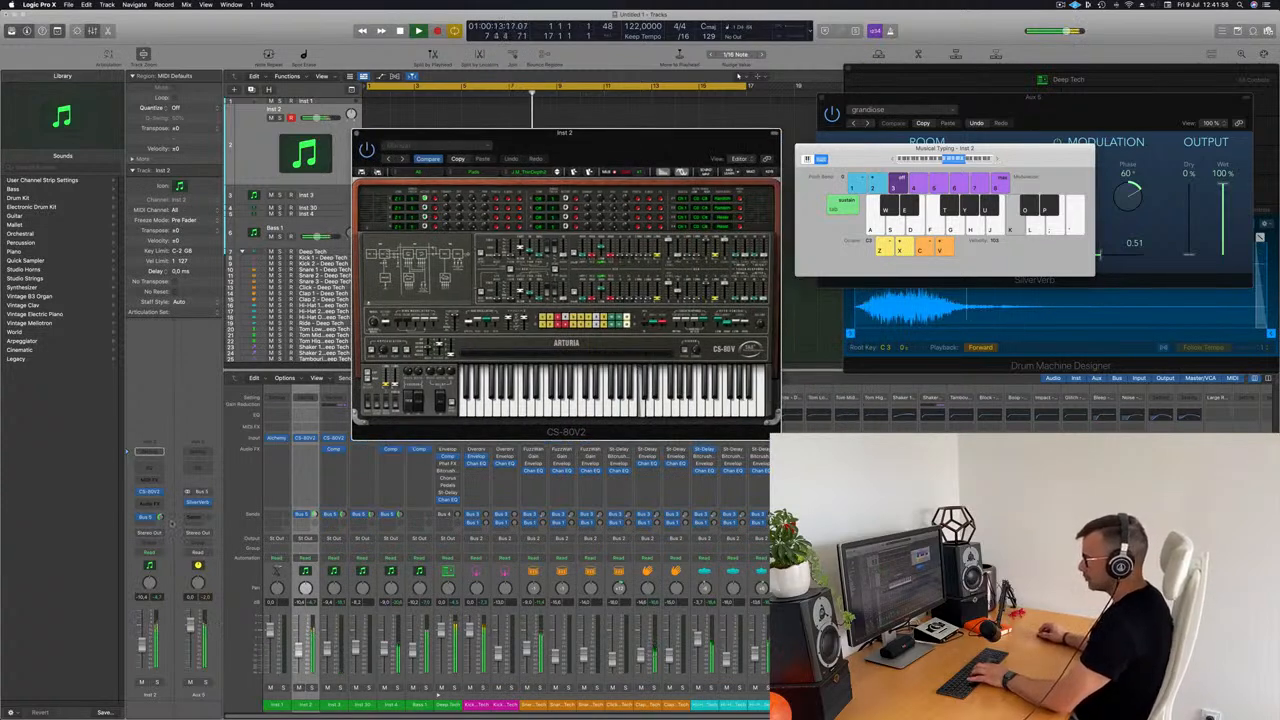
{"action": "left_click", "coordinate": [945, 148]}
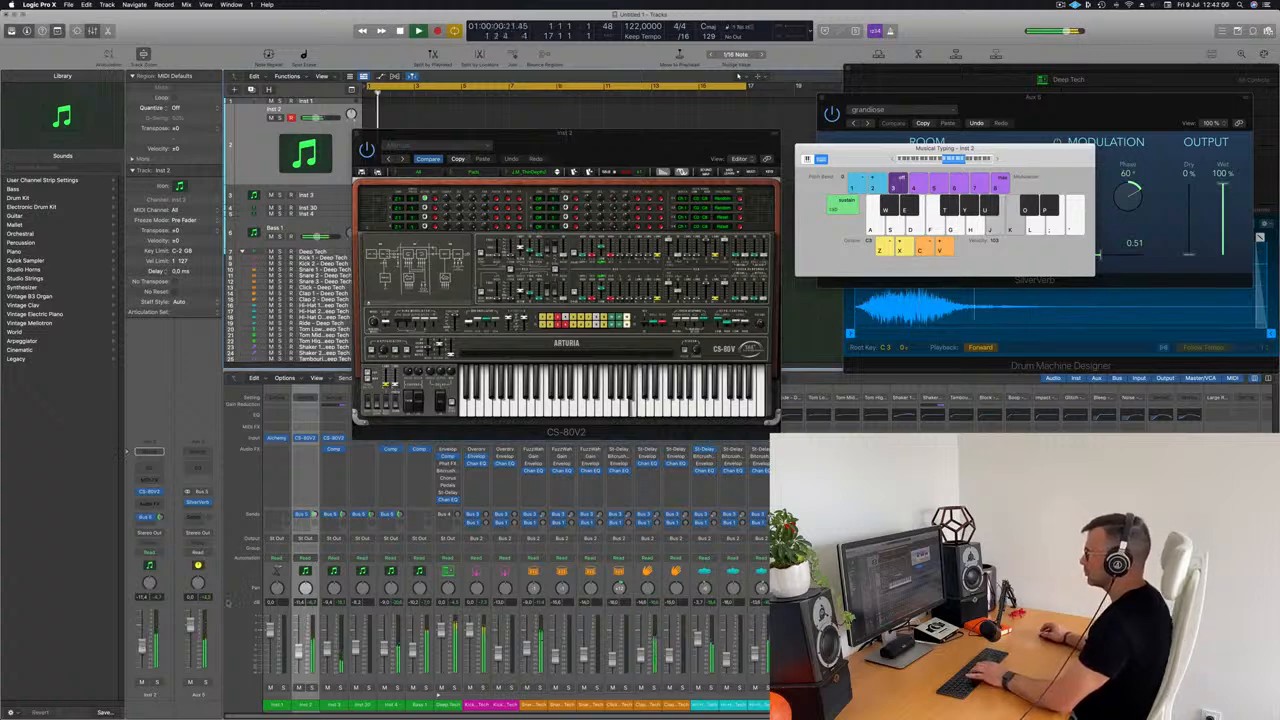
{"action": "key", "text": "l"}
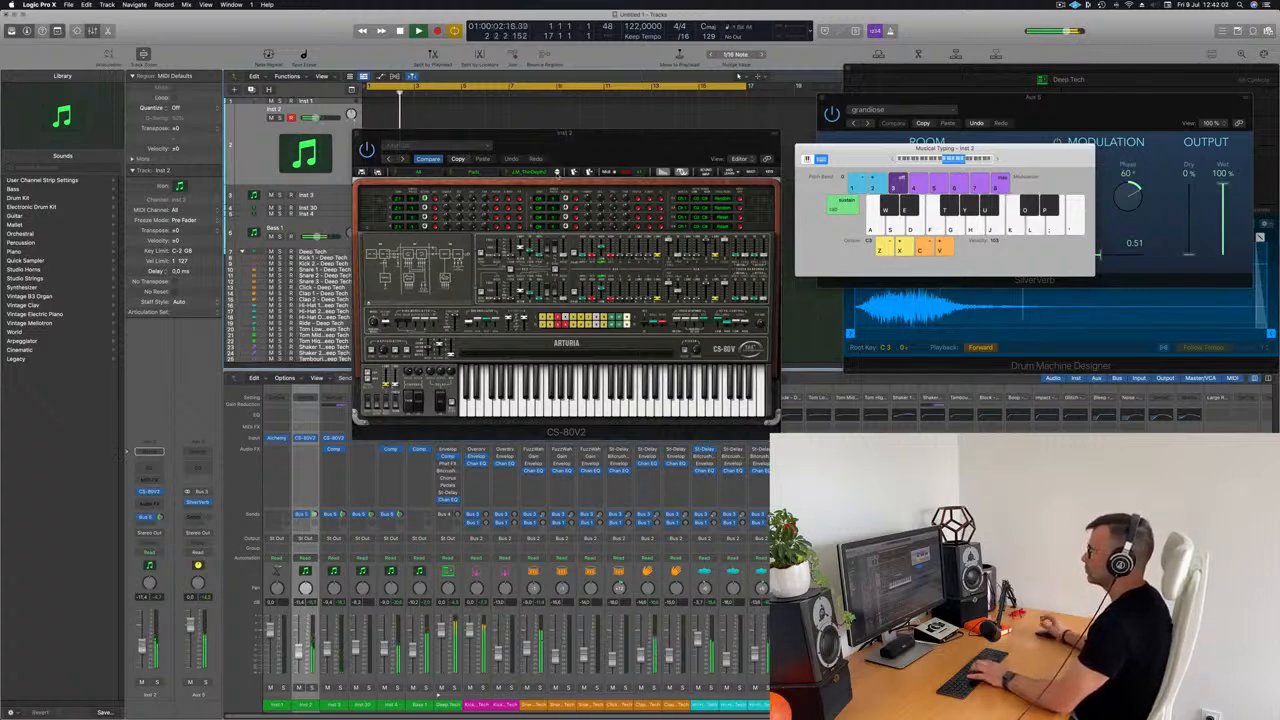
{"action": "left_click", "coordinate": [557, 173]}
{"action": "key", "text": "k"}
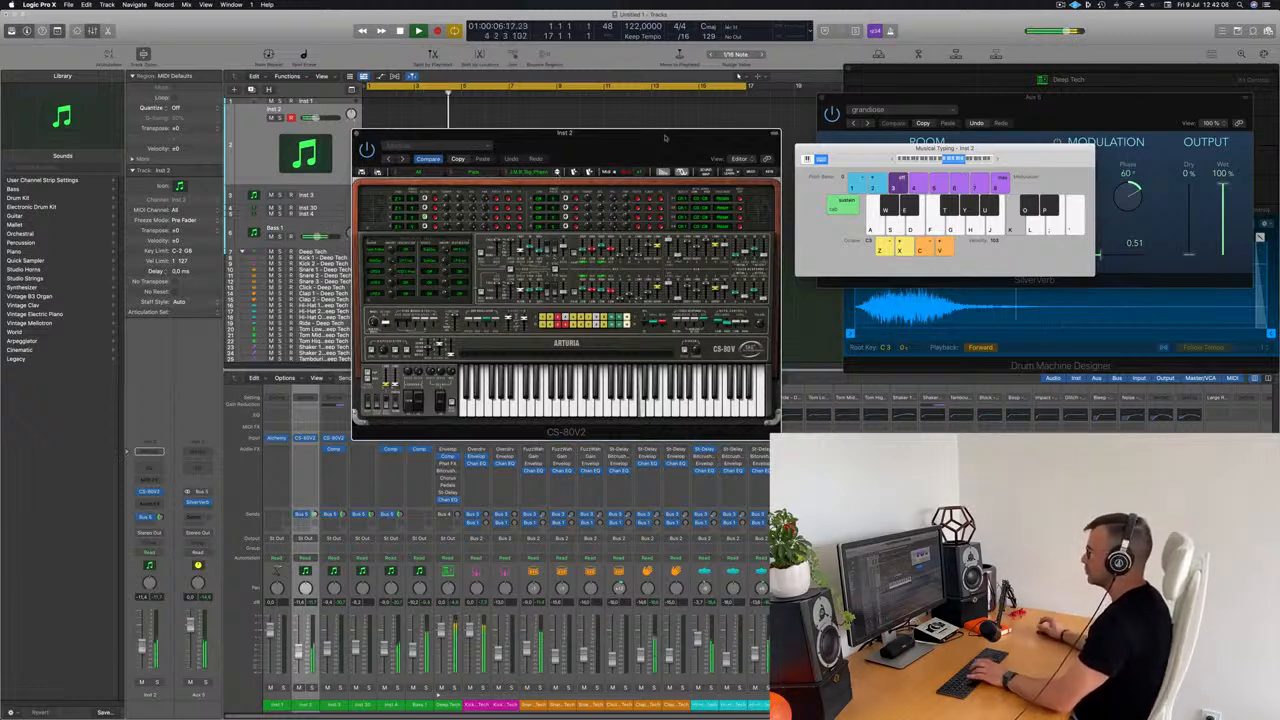
Step: Step through further CS-80V2 pad presets, playing test notes, and settle on a soft pad for Inst 2
{"action": "left_click_drag", "start_coordinate": [663, 138], "coordinate": [730, 139]}
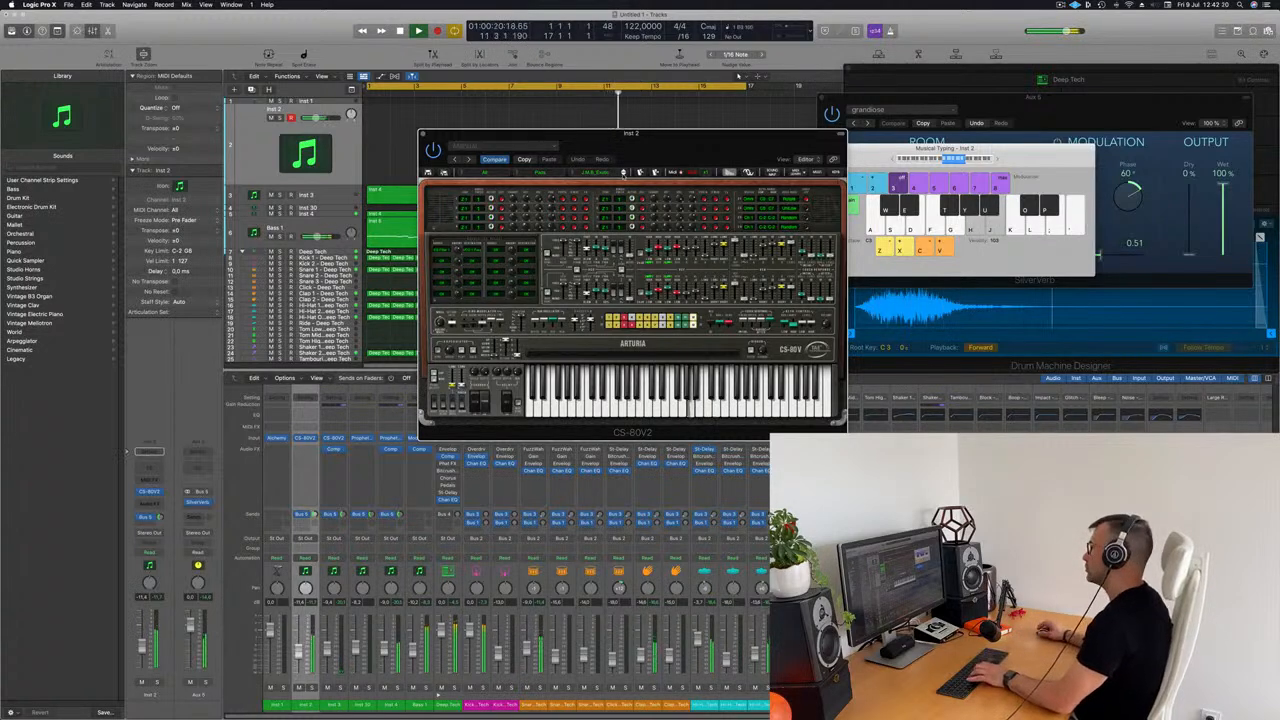
{"action": "left_click", "coordinate": [623, 174]}
{"action": "key", "text": "h"}
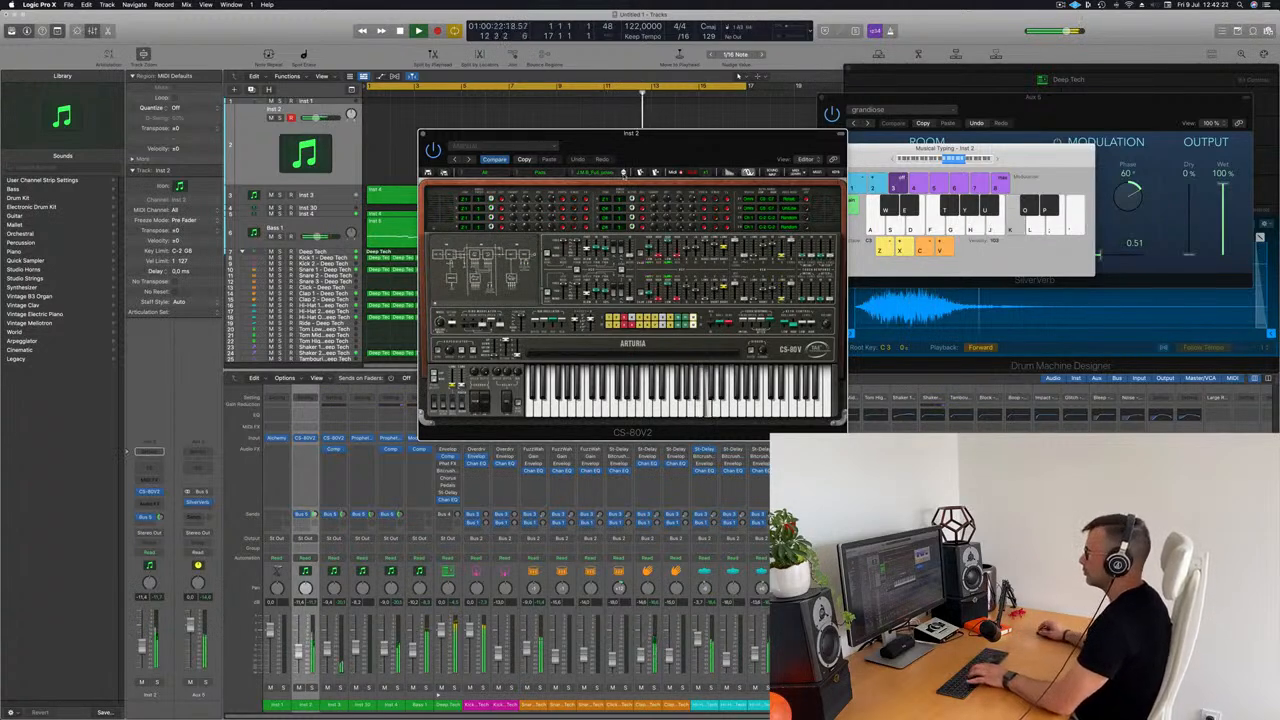
{"action": "left_click", "coordinate": [623, 173]}
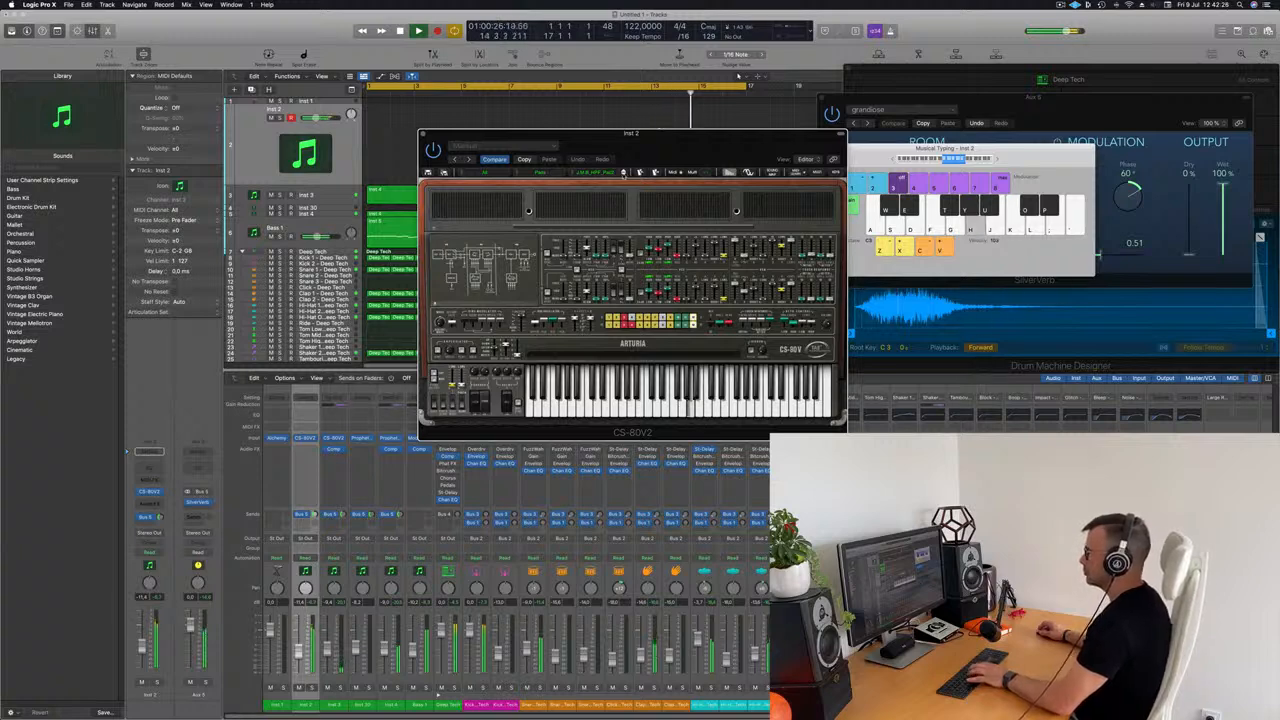
{"action": "left_click", "coordinate": [623, 173]}
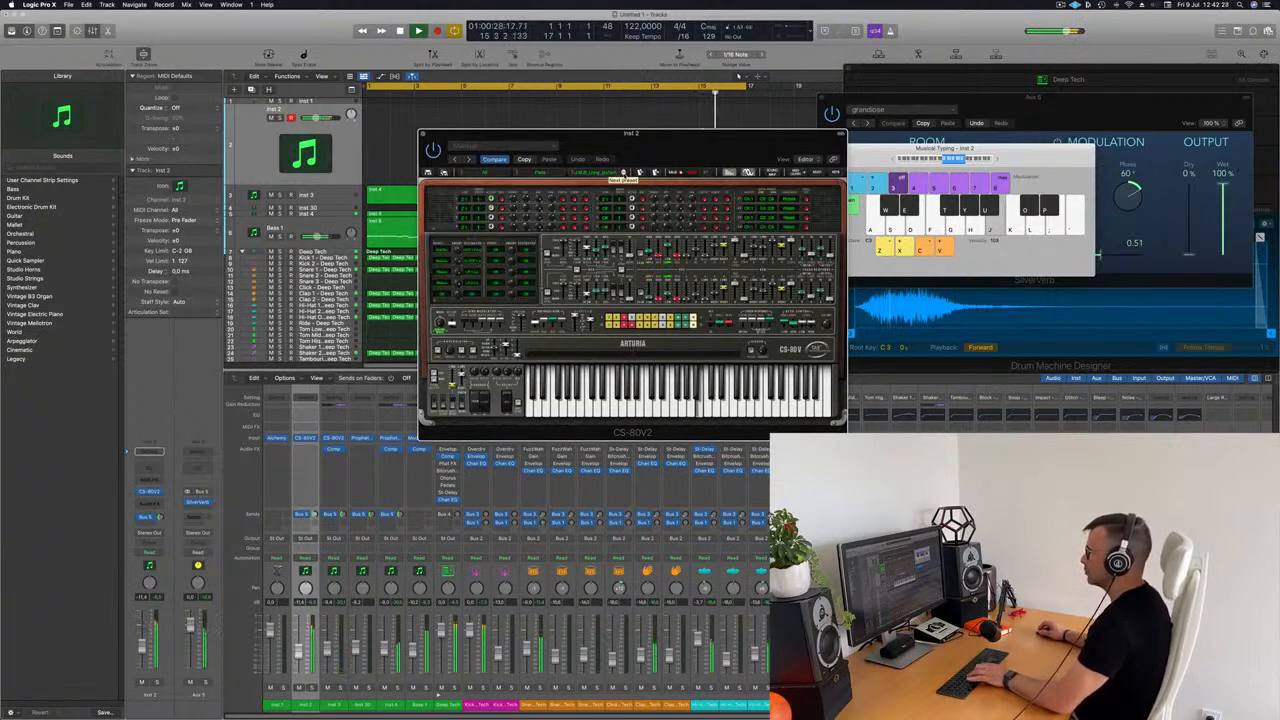
{"action": "left_click", "coordinate": [623, 173]}
{"action": "left_click", "coordinate": [623, 173]}
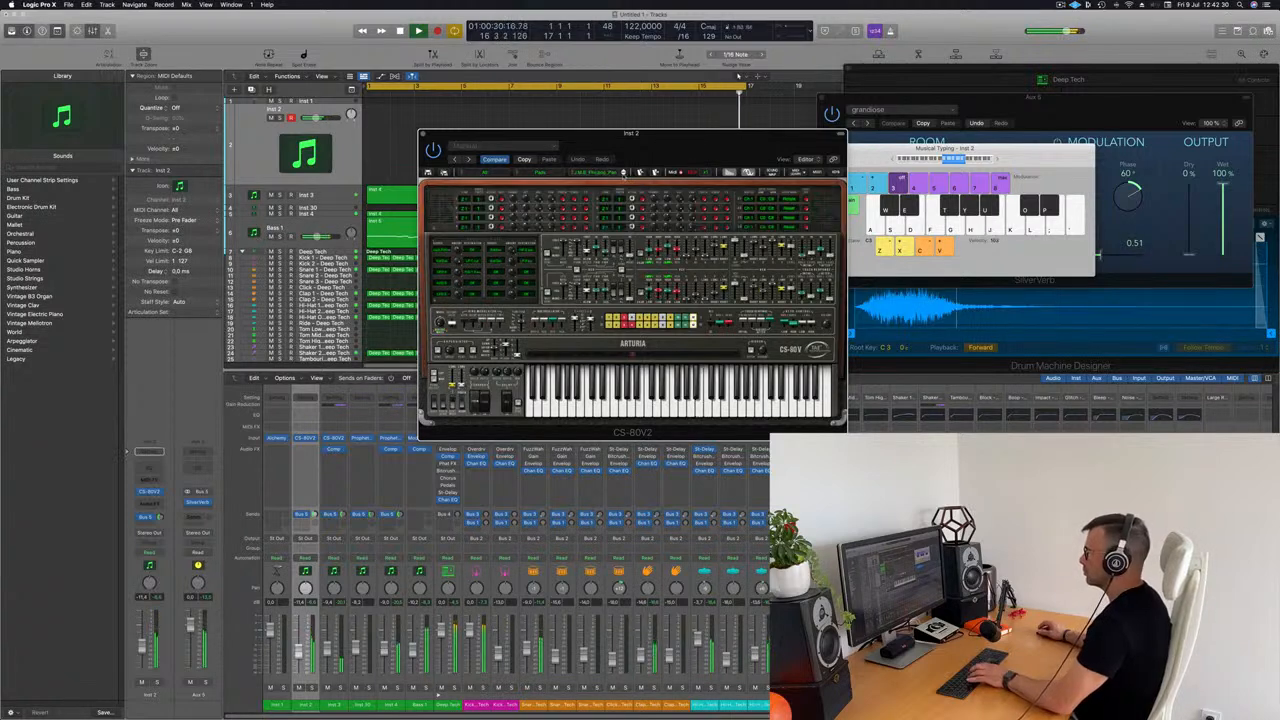
{"action": "left_click", "coordinate": [623, 173]}
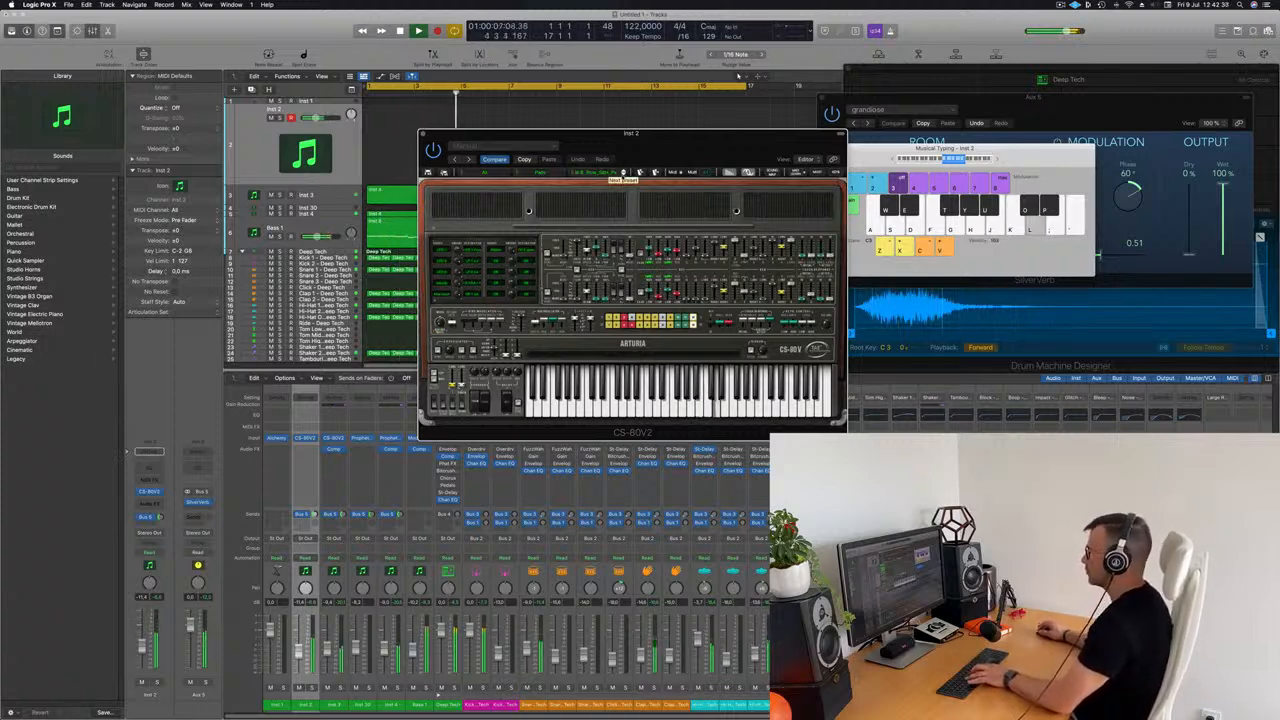
{"action": "left_click", "coordinate": [623, 173]}
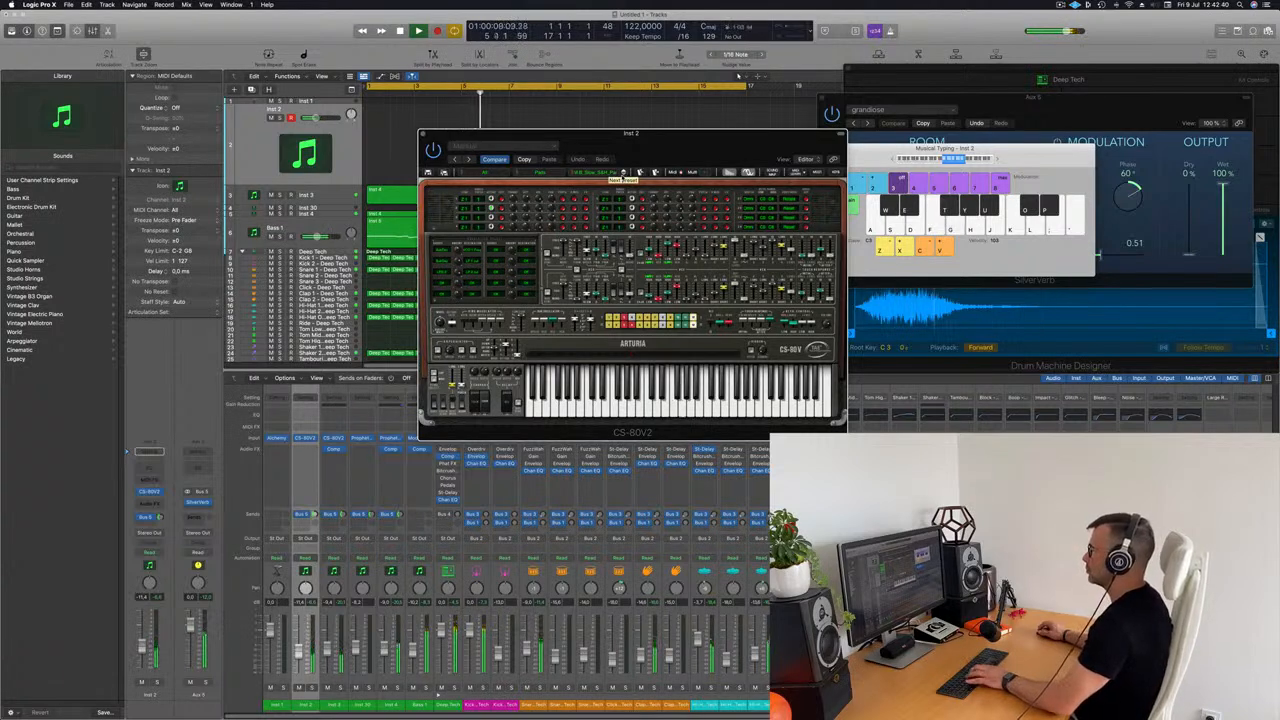
{"action": "left_click", "coordinate": [623, 173]}
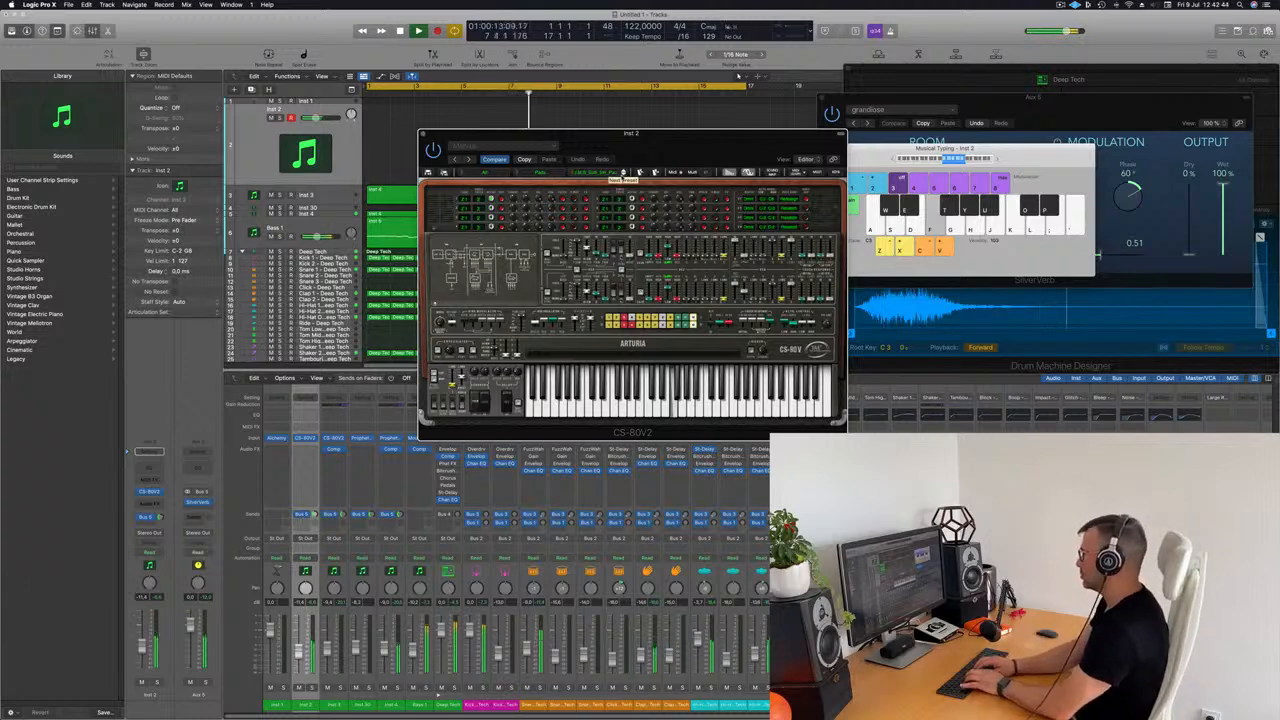
Step: Rehearse a short melody with the chosen CS-80V2 pad preset over the playing loop
{"action": "key", "text": "k"}
{"action": "key", "text": "j"}
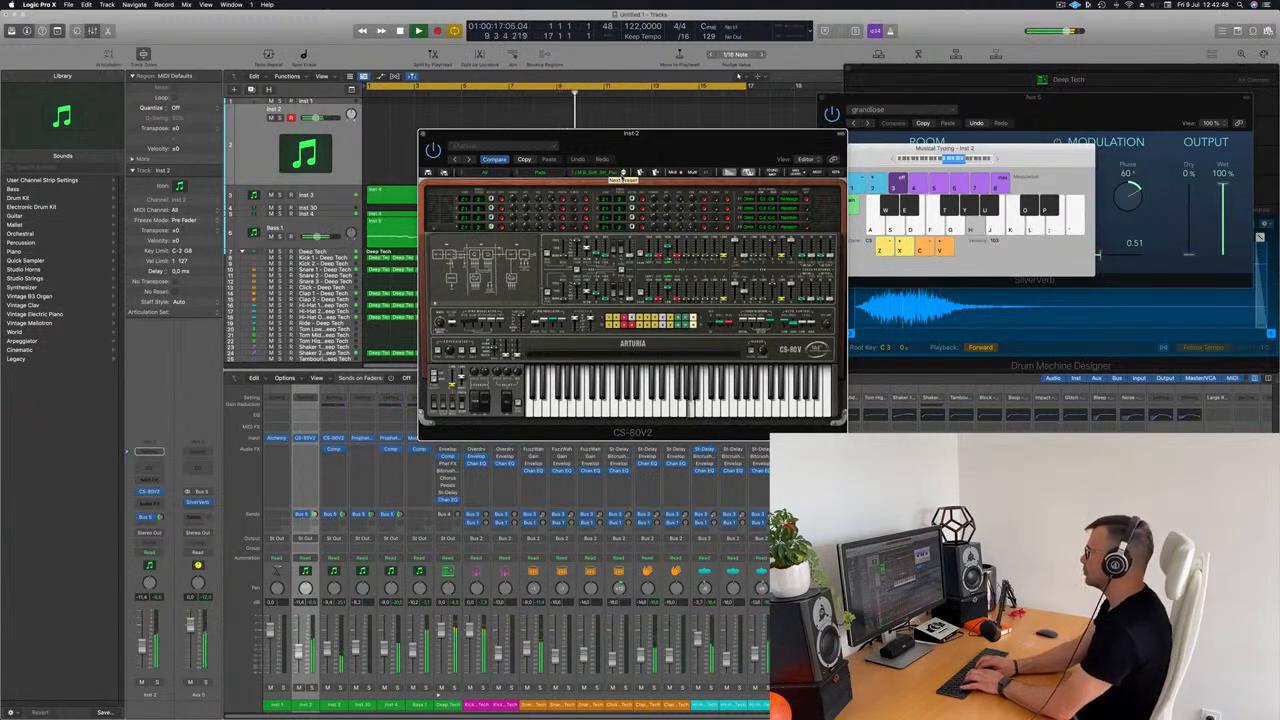
{"action": "key", "text": "semicolon"}
{"action": "key", "text": "l"}
{"action": "key", "text": "k"}
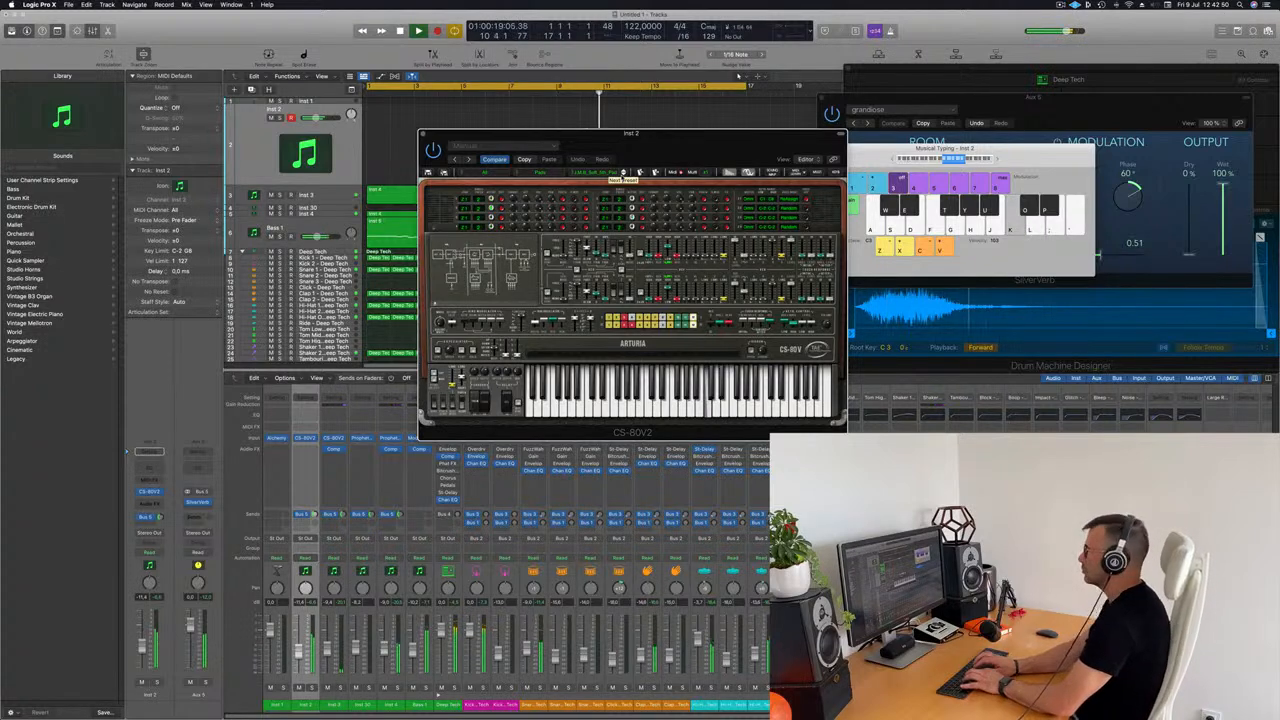
Step: Record a CS-80V2 pad melody on the Inst 2 track from about bar 11 to the end of the cycle
{"action": "key", "text": "h"}
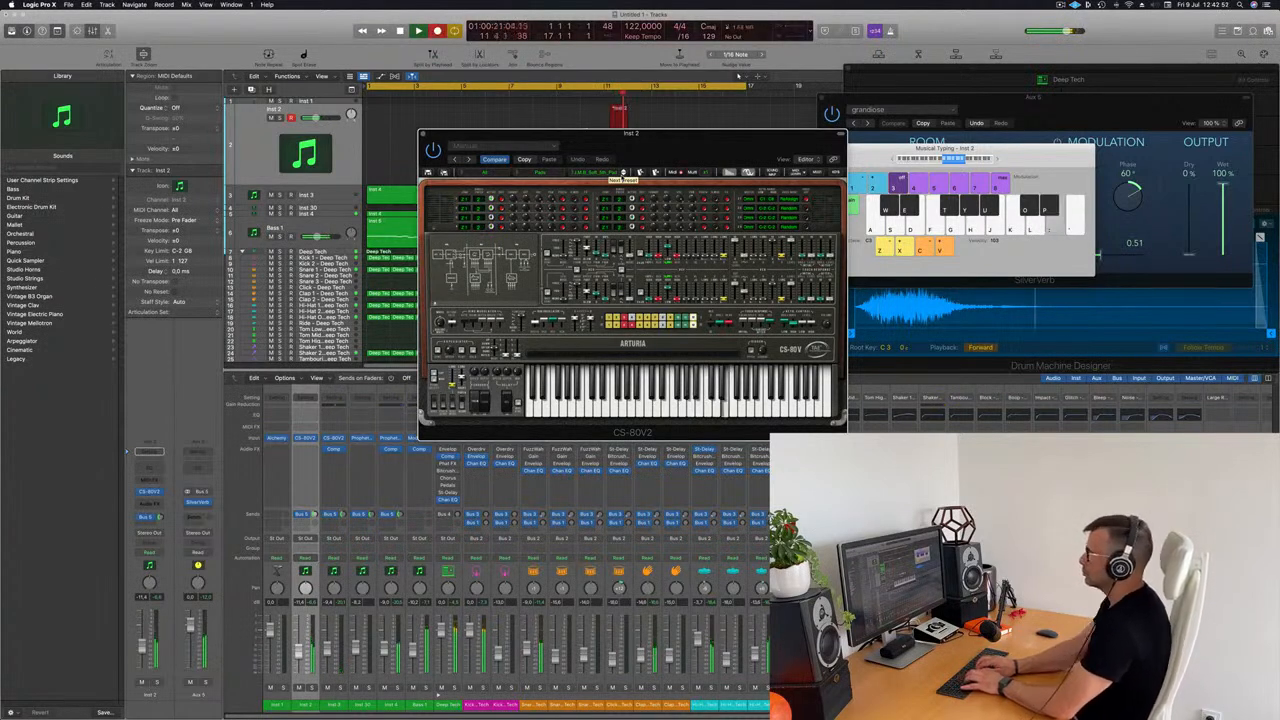
{"action": "key", "text": "k"}
{"action": "key", "text": "h"}
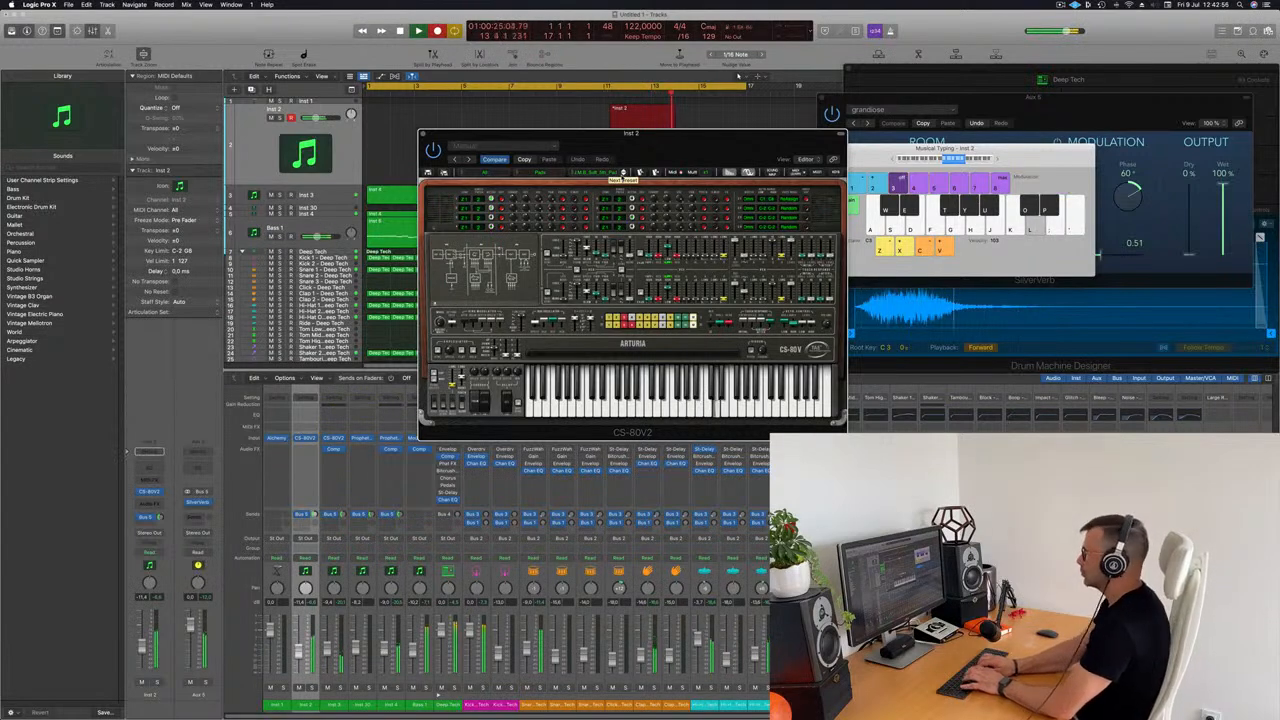
{"action": "key", "text": "g"}
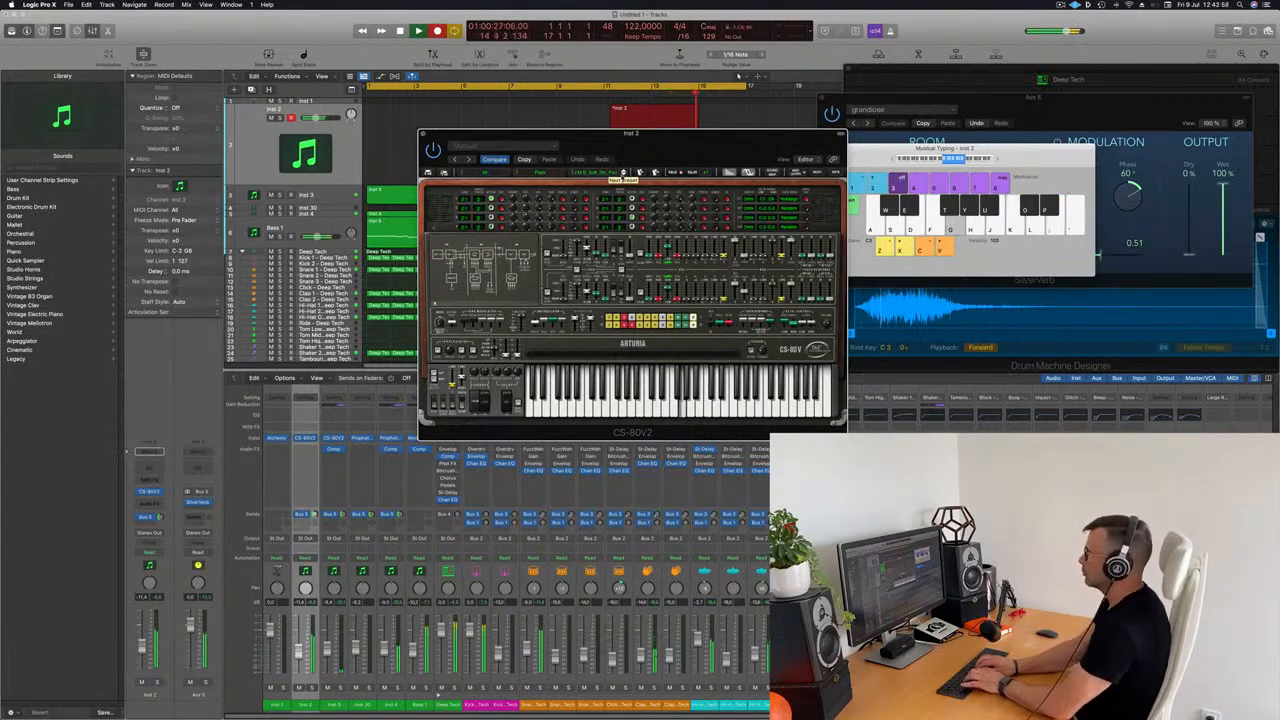
{"action": "key", "text": "l"}
{"action": "key", "text": "k"}
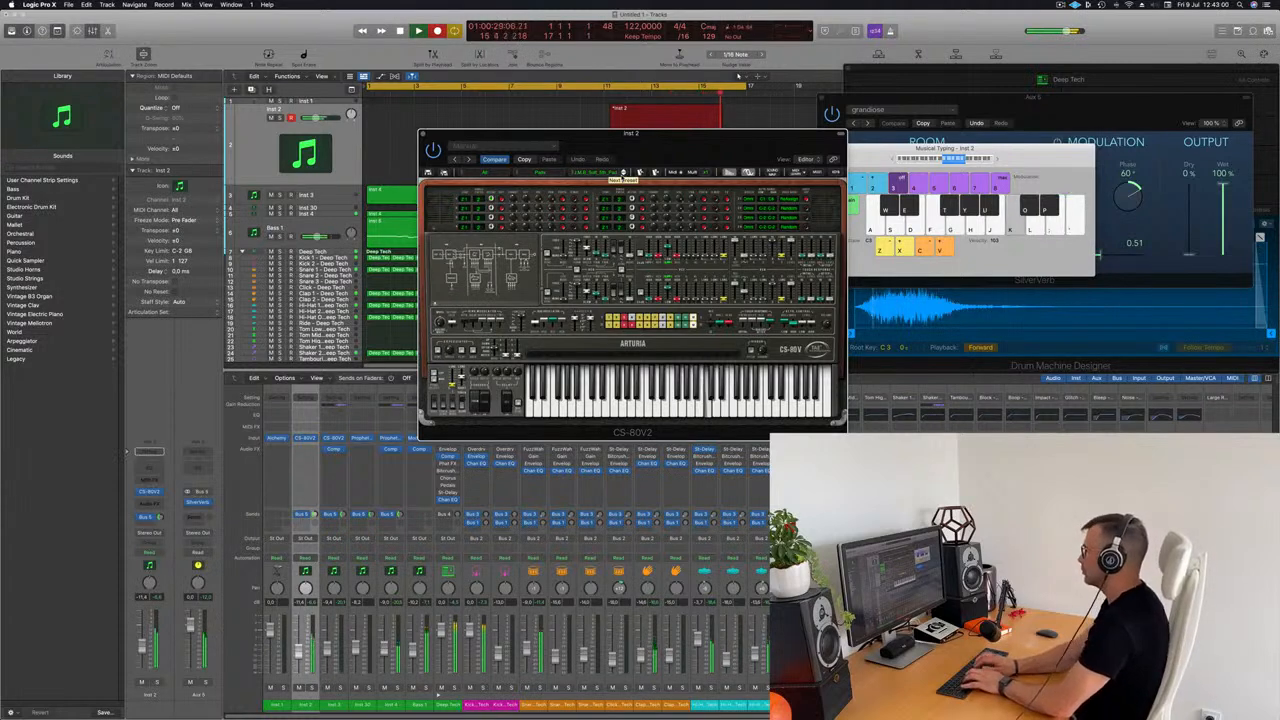
{"action": "key", "text": "h"}
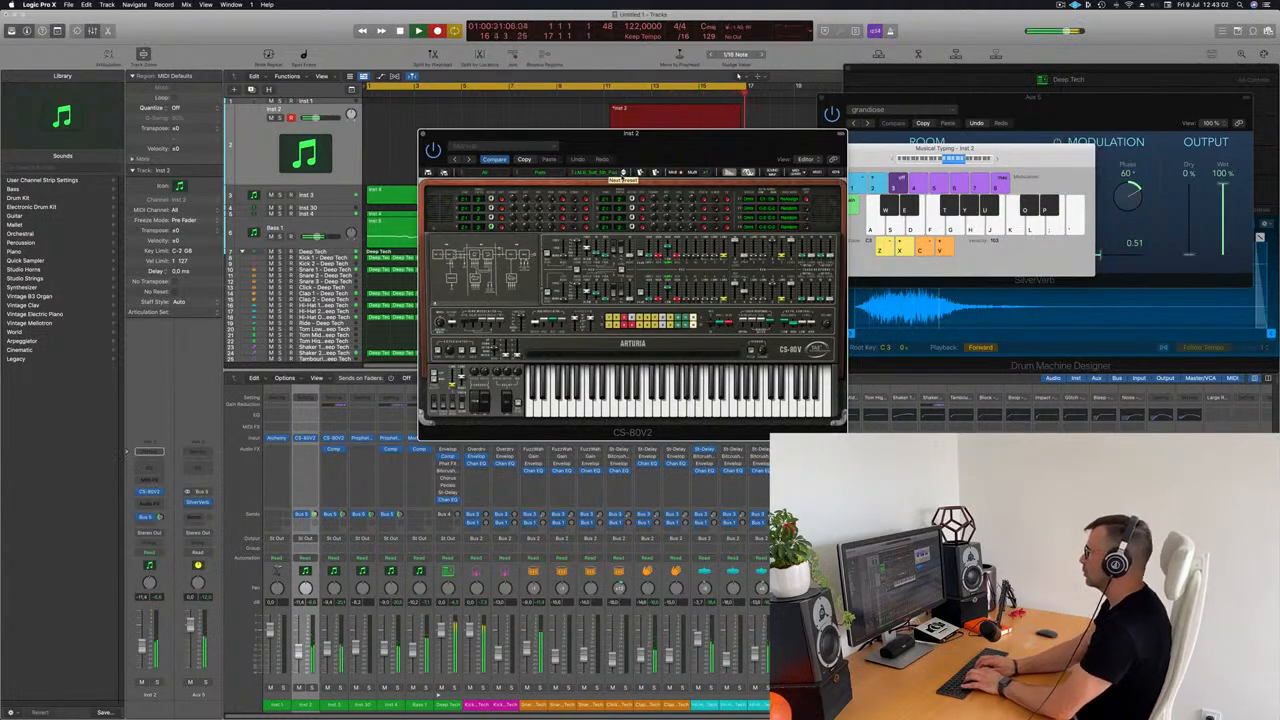
Step: Keep recording the pad melody on Inst 2 through the restarted cycle until about bar 9, and end the take
{"action": "key", "text": "semicolon"}
{"action": "key", "text": "l"}
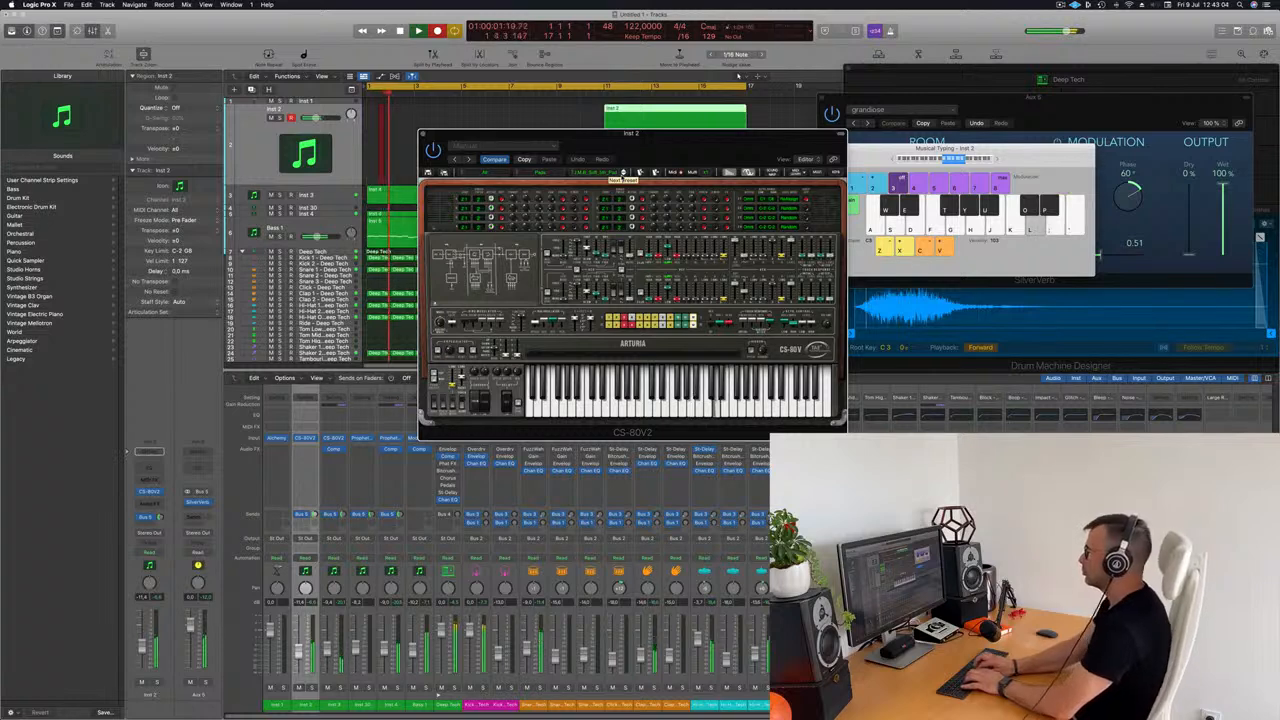
{"action": "key", "text": "k"}
{"action": "key", "text": "f"}
{"action": "key", "text": "g"}
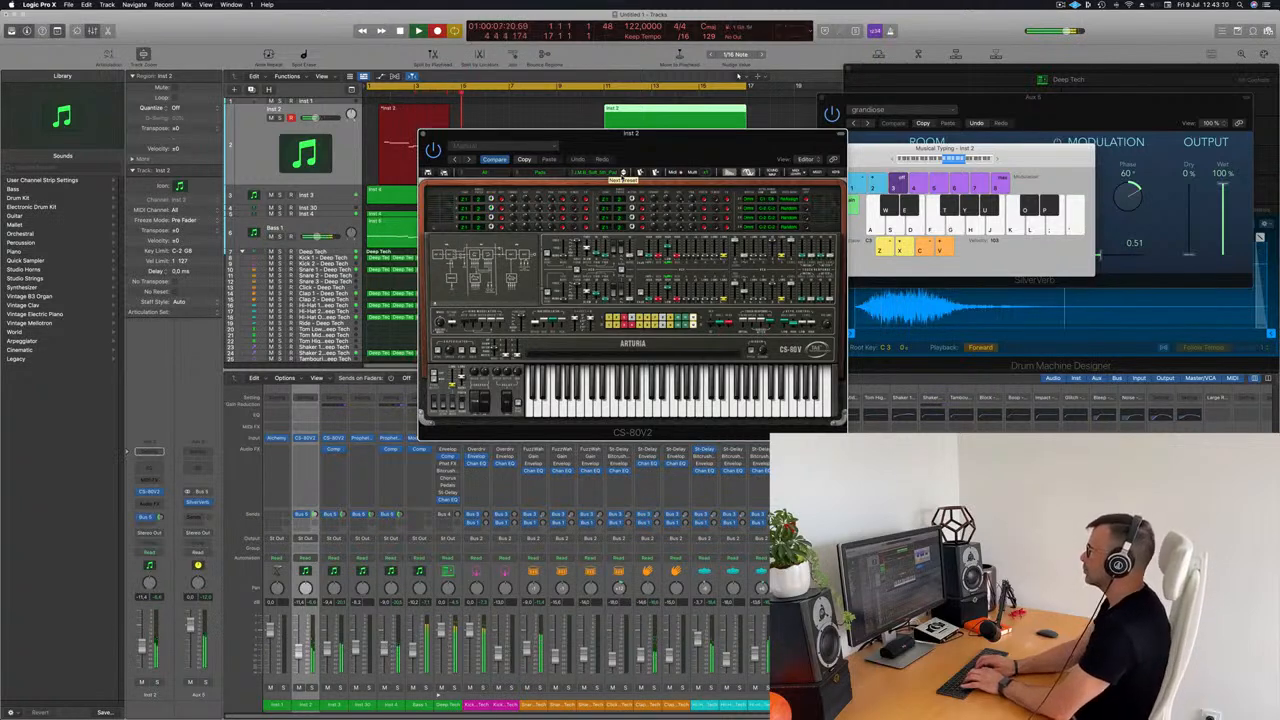
{"action": "key", "text": "l"}
{"action": "key", "text": "k"}
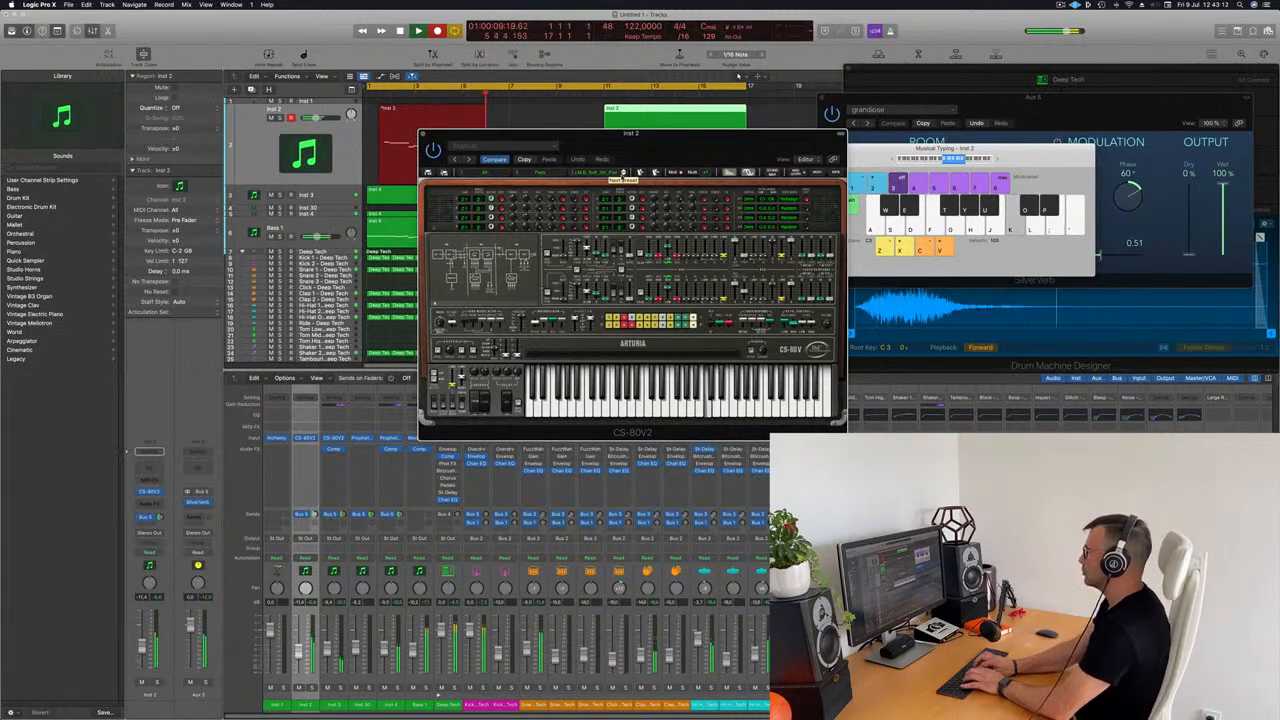
{"action": "key", "text": "h"}
{"action": "key", "text": "f"}
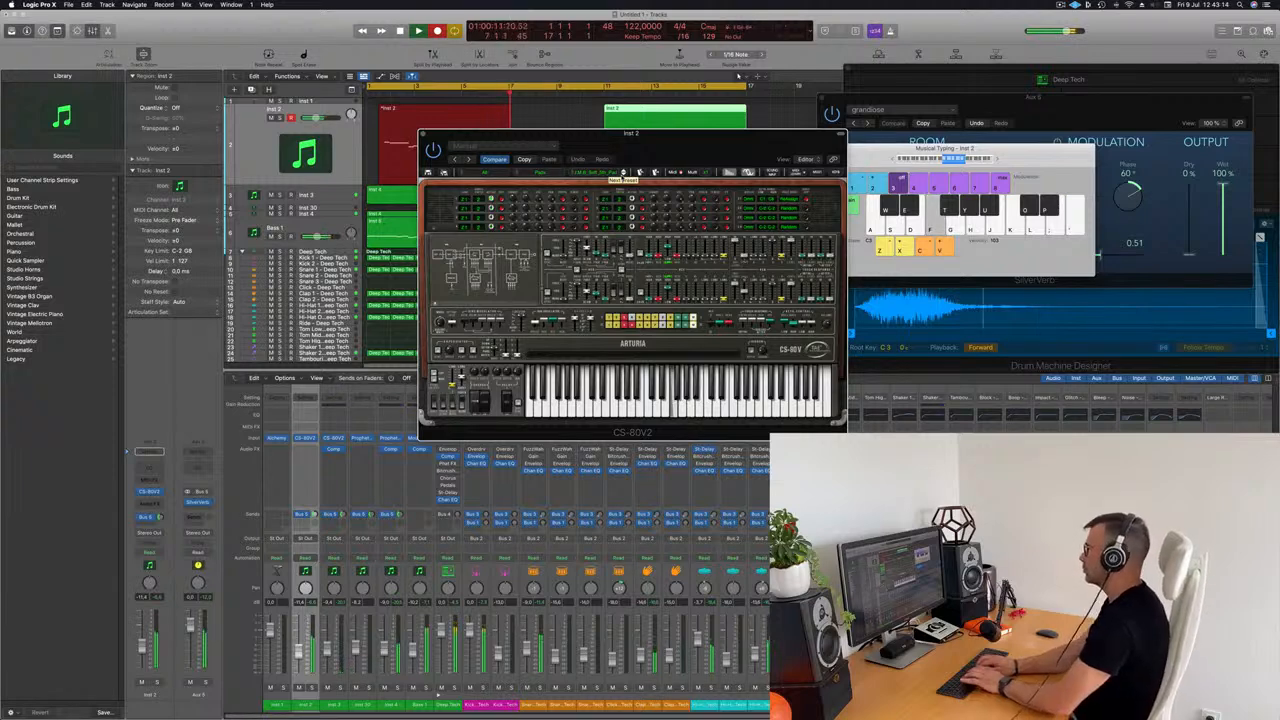
{"action": "key", "text": "d"}
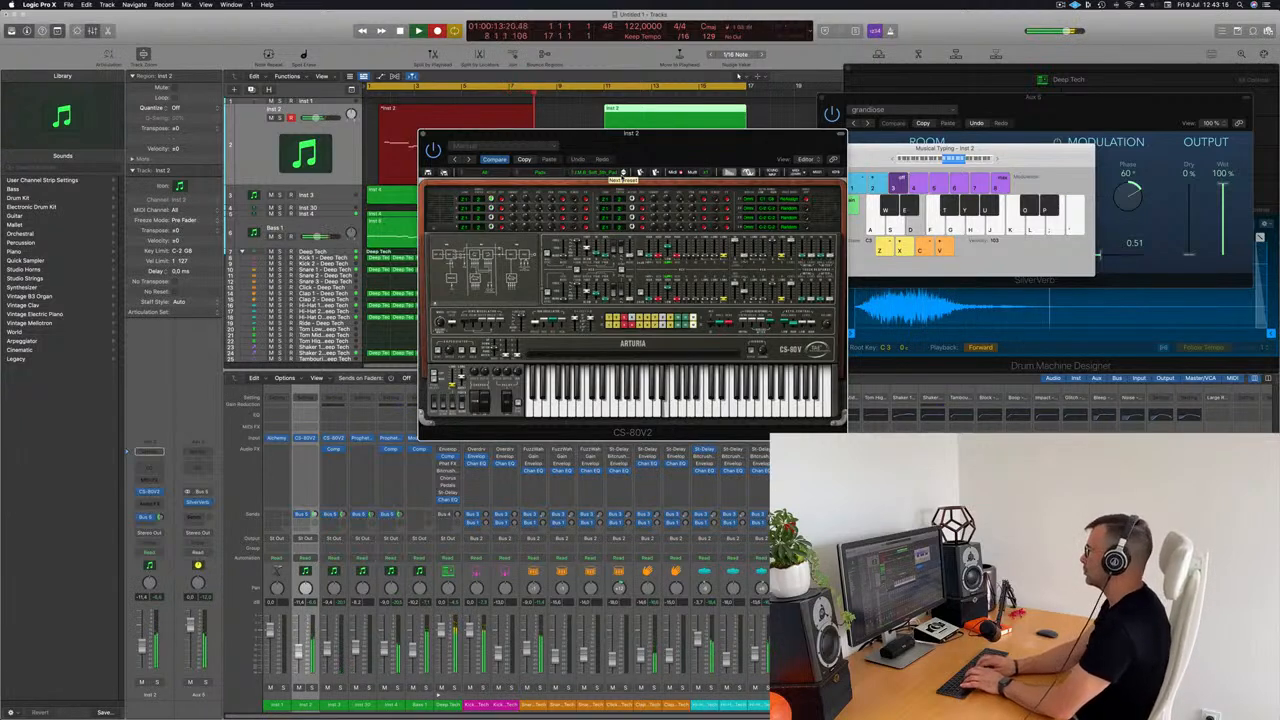
{"action": "key", "text": "l"}
{"action": "key", "text": "k"}
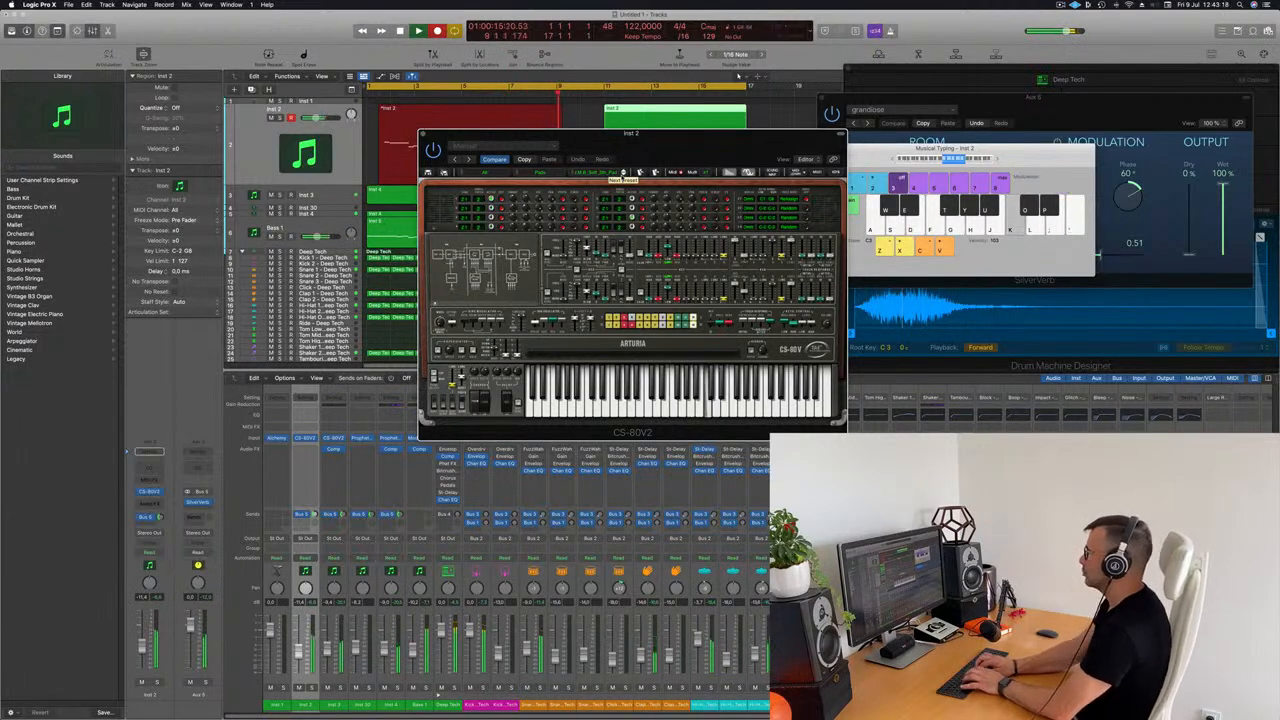
{"action": "key", "text": "space"}
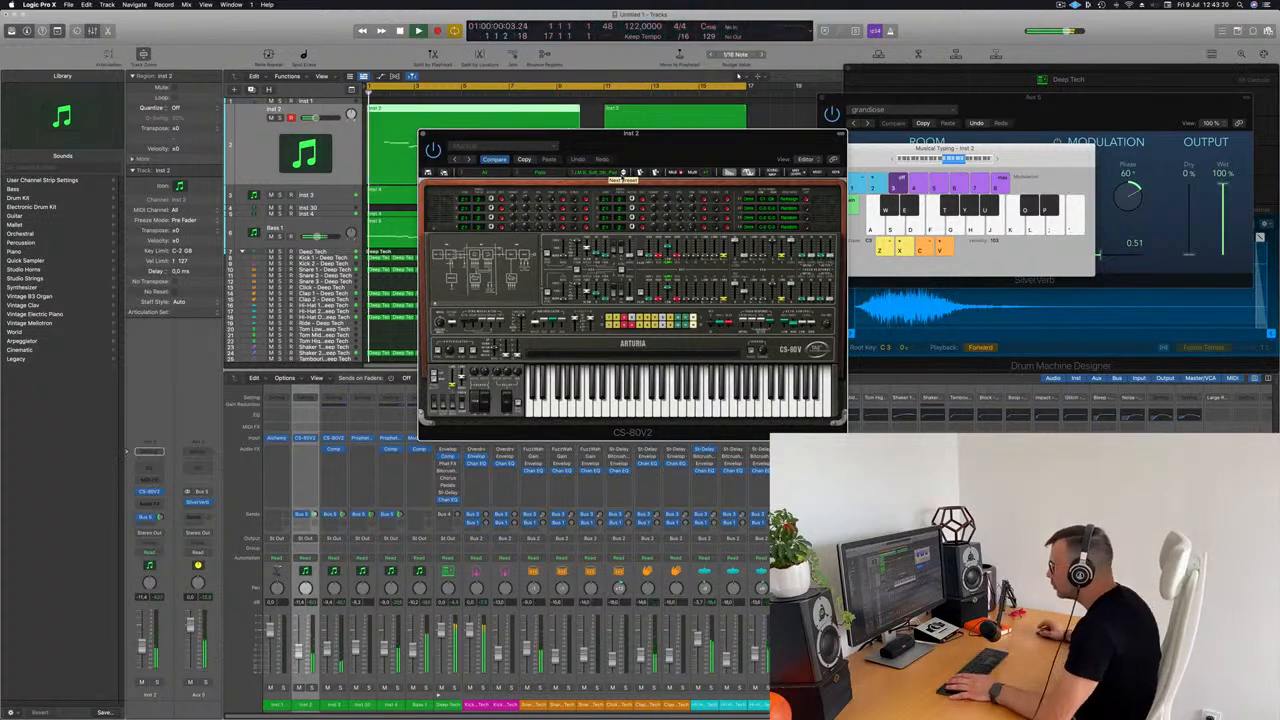
Step: Split the first Inst 2 region at bar 5, splitting notes that cross the cut, and delete the part before bar 5
{"action": "left_click_drag", "start_coordinate": [726, 141], "coordinate": [966, 139]}
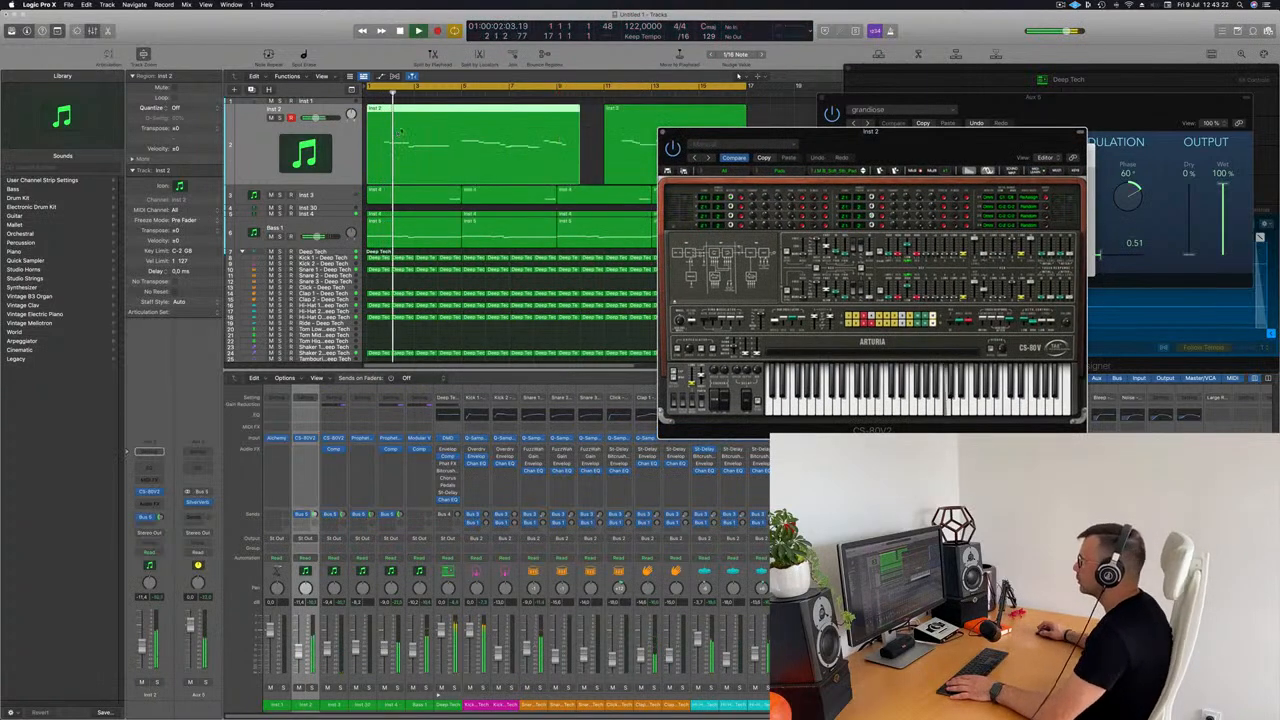
{"action": "key", "text": "p"}
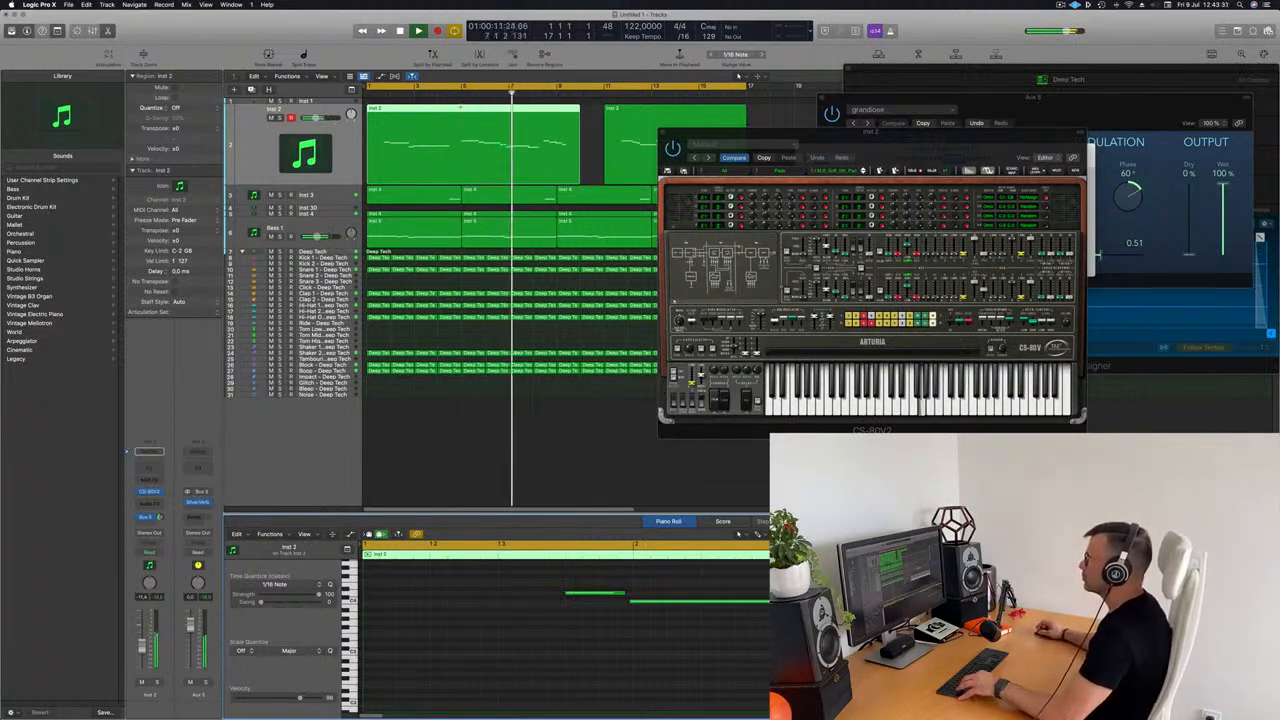
{"action": "left_click", "coordinate": [462, 111]}
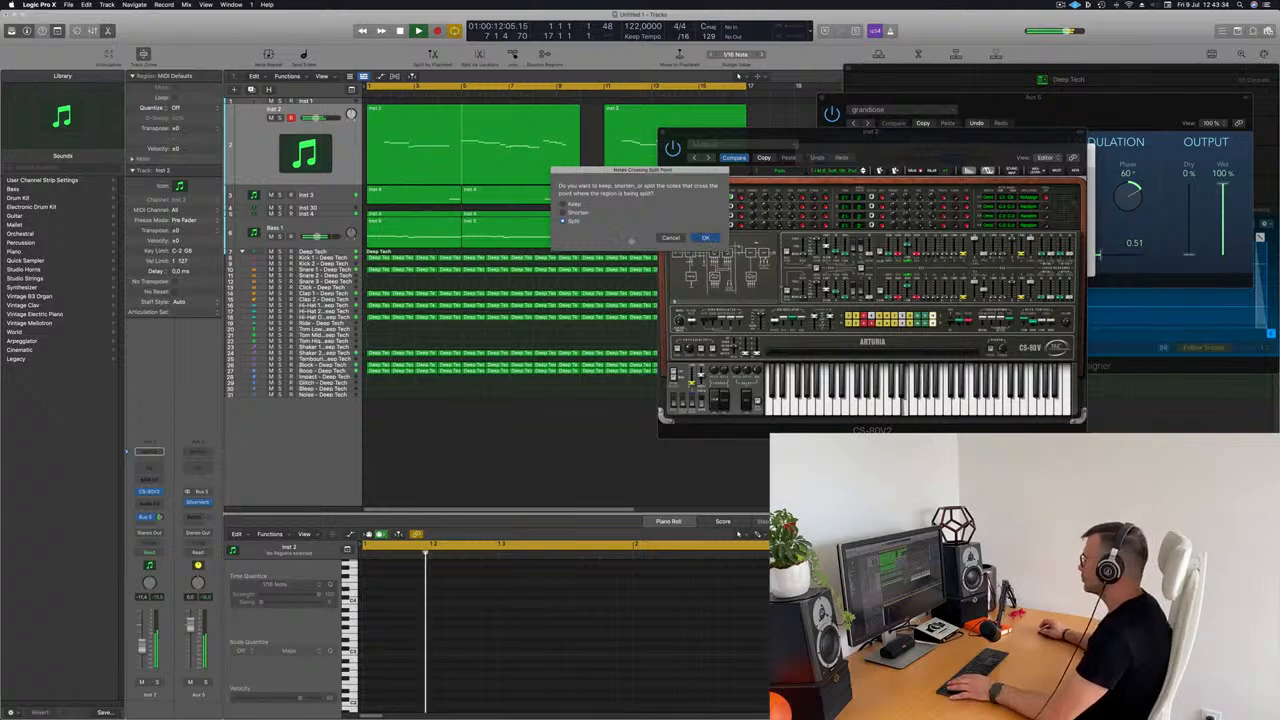
{"action": "key", "text": "Return"}
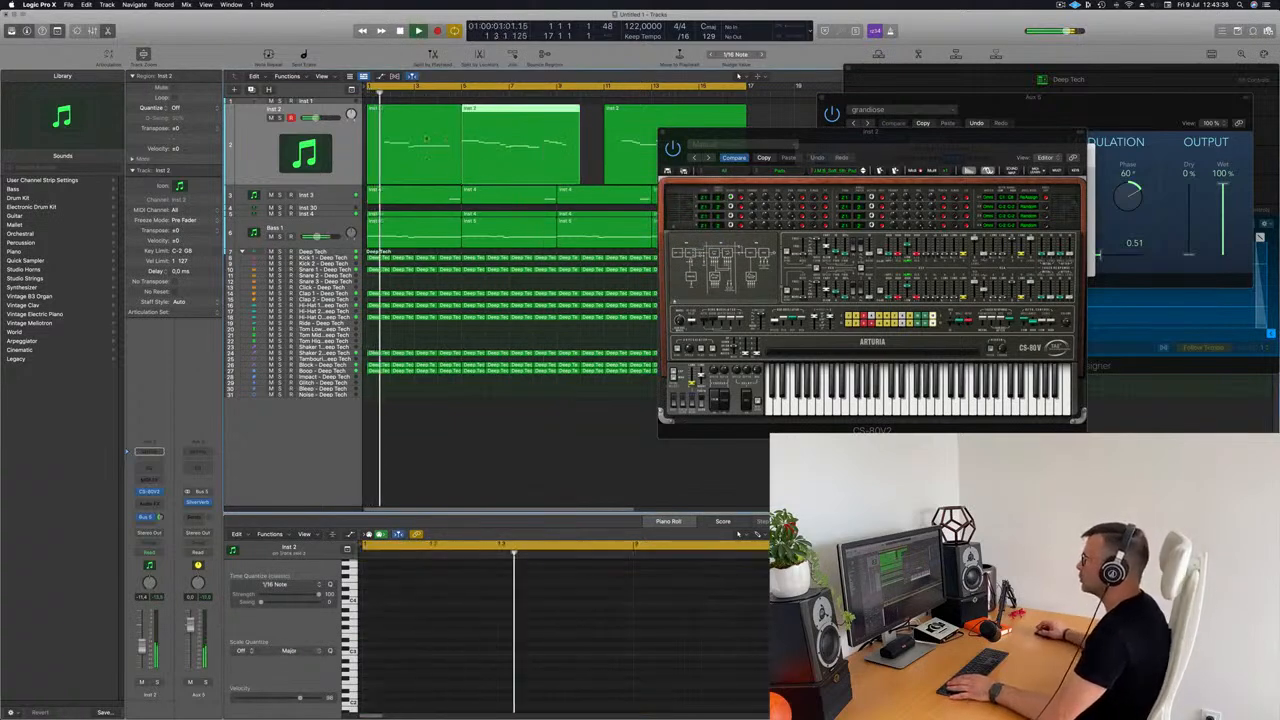
{"action": "left_click", "coordinate": [434, 145]}
{"action": "key", "text": "Delete"}
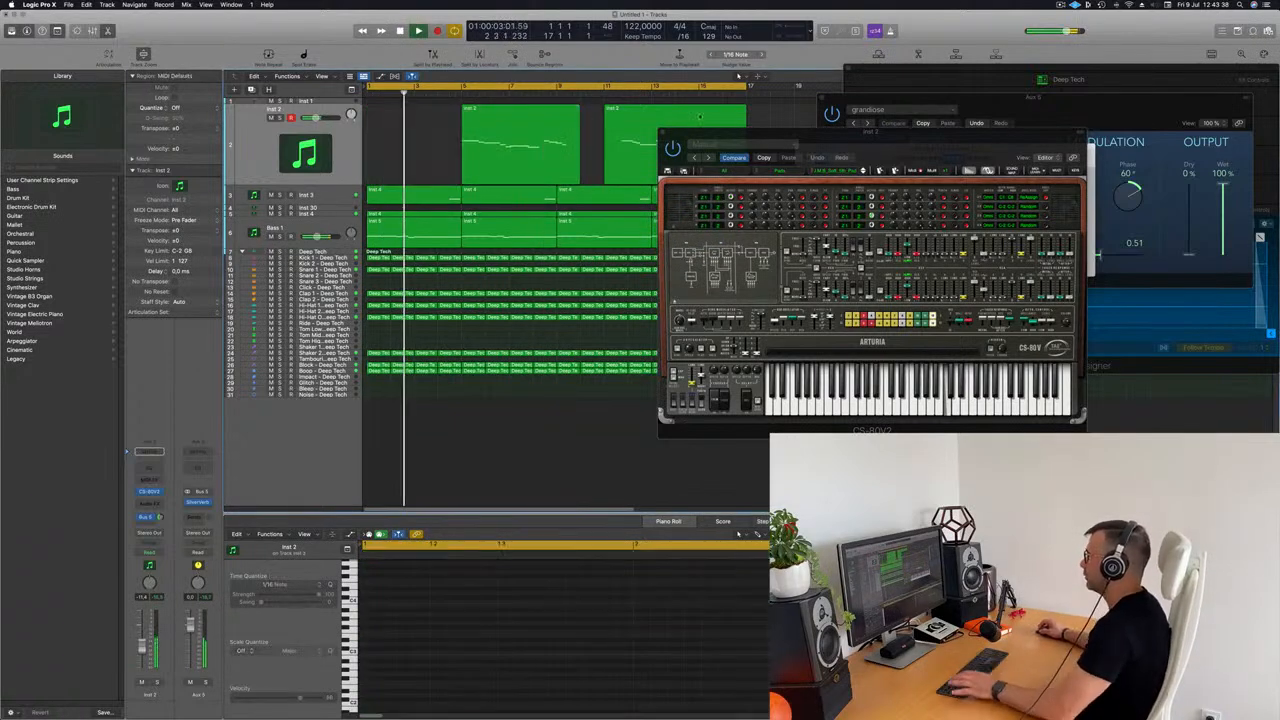
{"action": "key", "text": "super+k"}
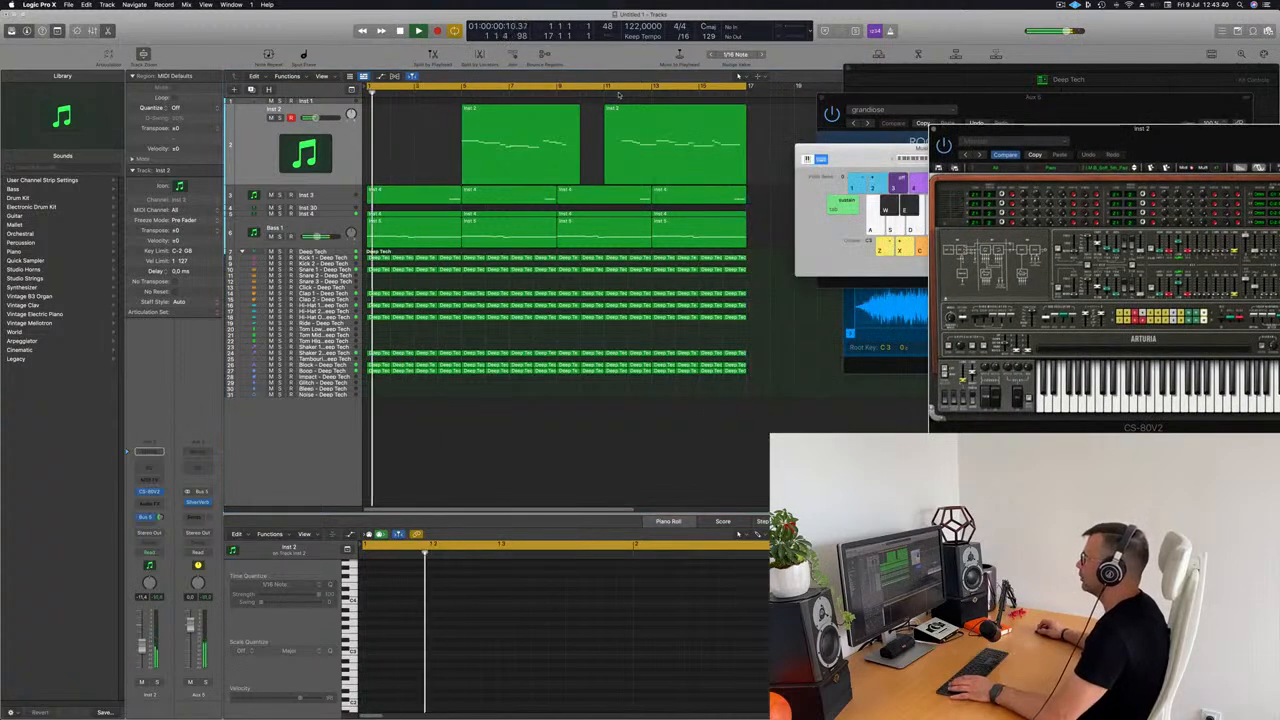
Step: Split the second Inst 2 region at bar 13, splitting notes that cross the cut, and delete the part before bar 13
{"action": "left_click", "coordinate": [619, 95]}
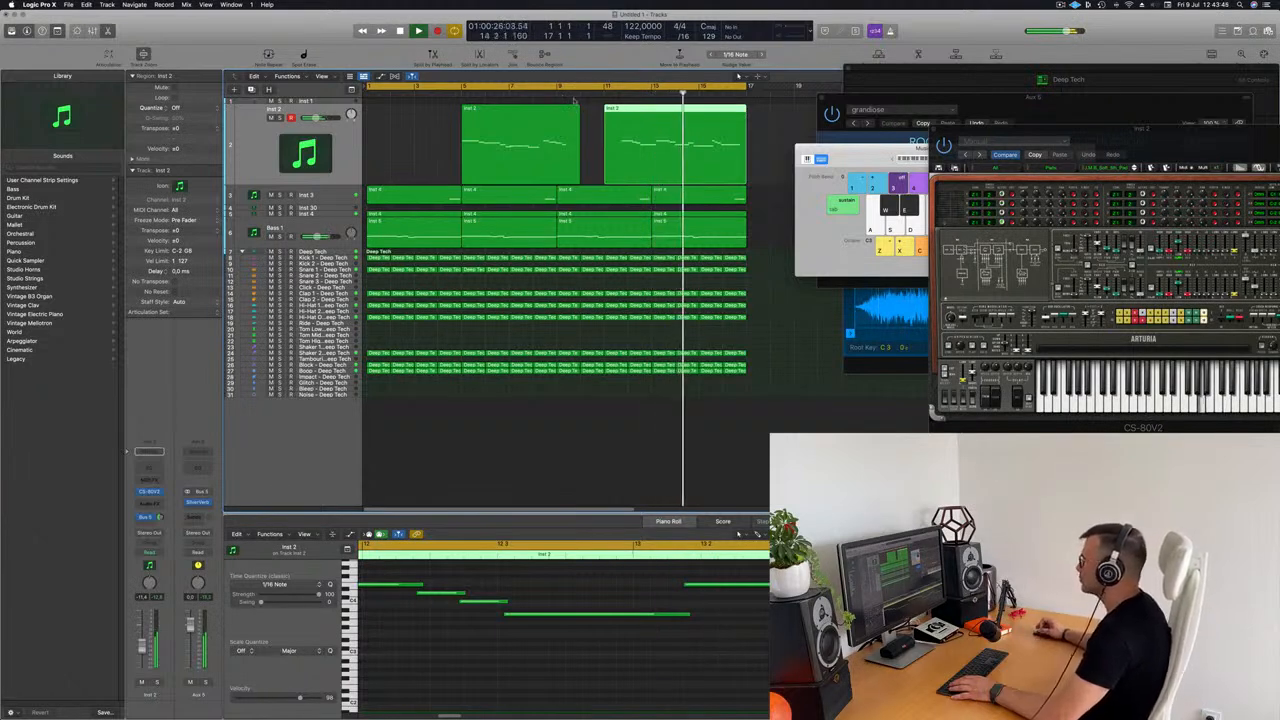
{"action": "key", "text": "Return"}
{"action": "double_click", "coordinate": [646, 116], "text": "super"}
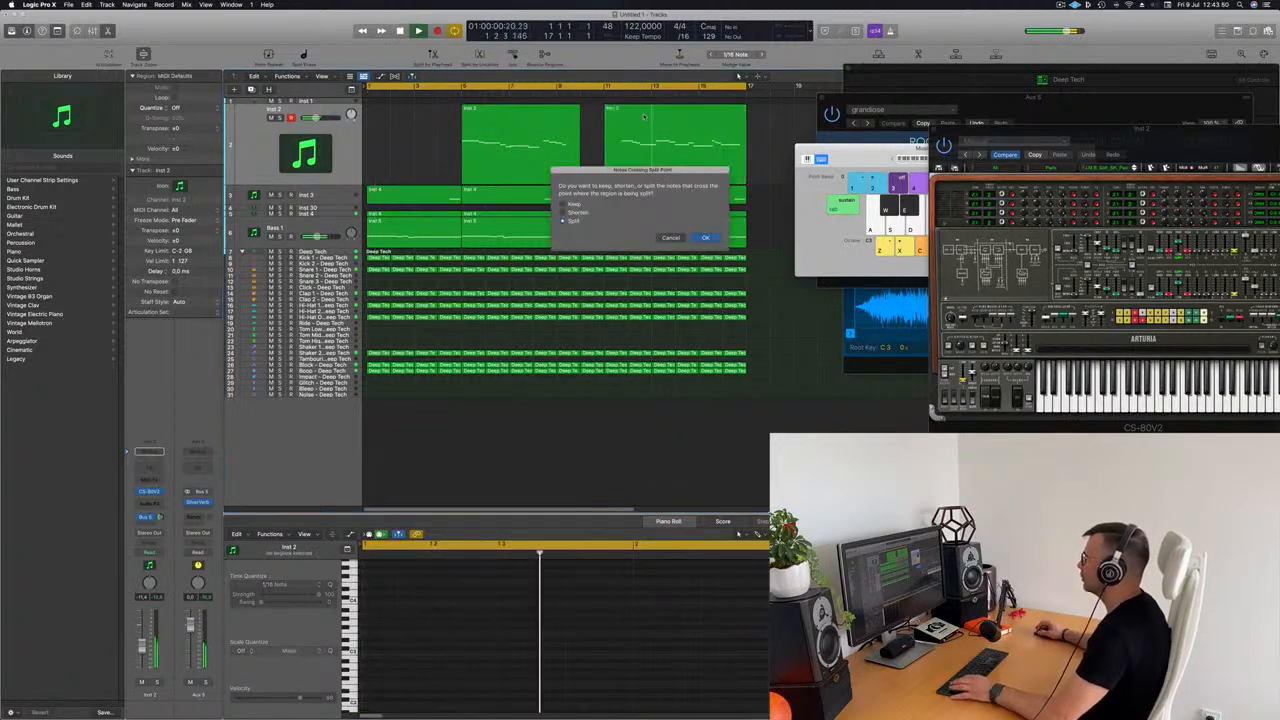
{"action": "left_click", "coordinate": [706, 238]}
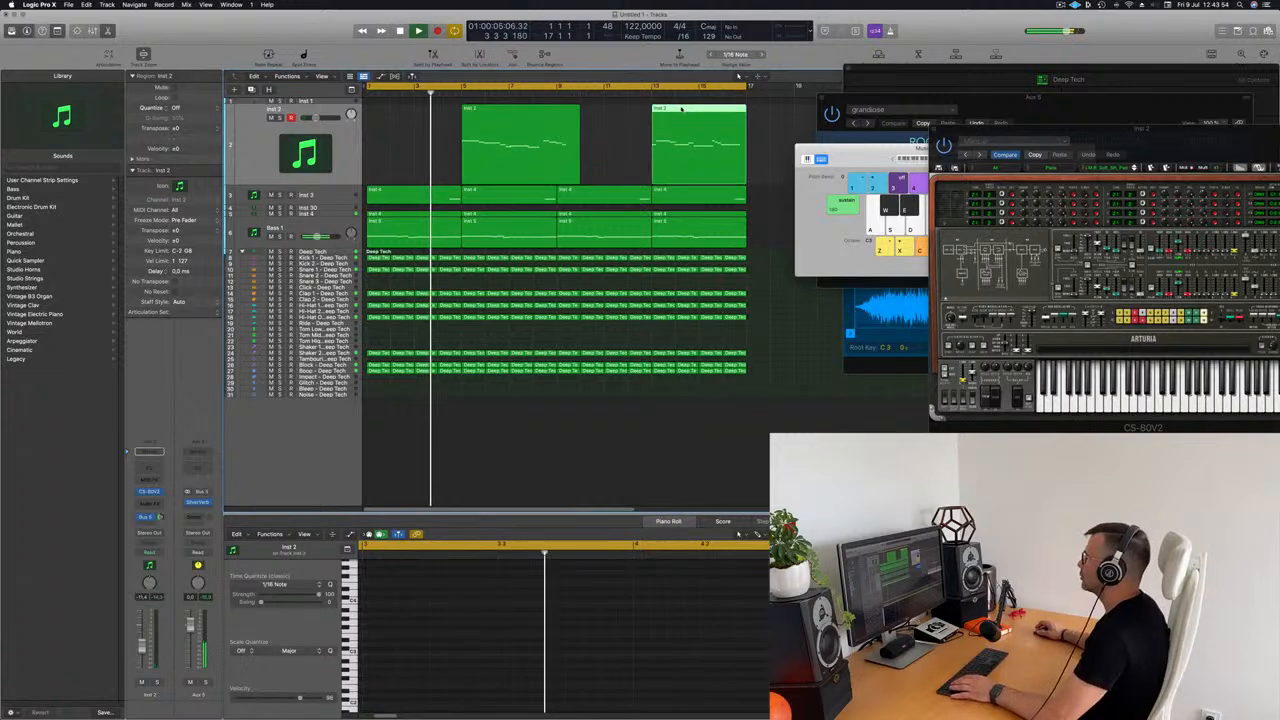
Step: In the Inst 2 region at bar 13, delete the leftover first note and shift all remaining notes back to the region's start
{"action": "key", "text": "e"}
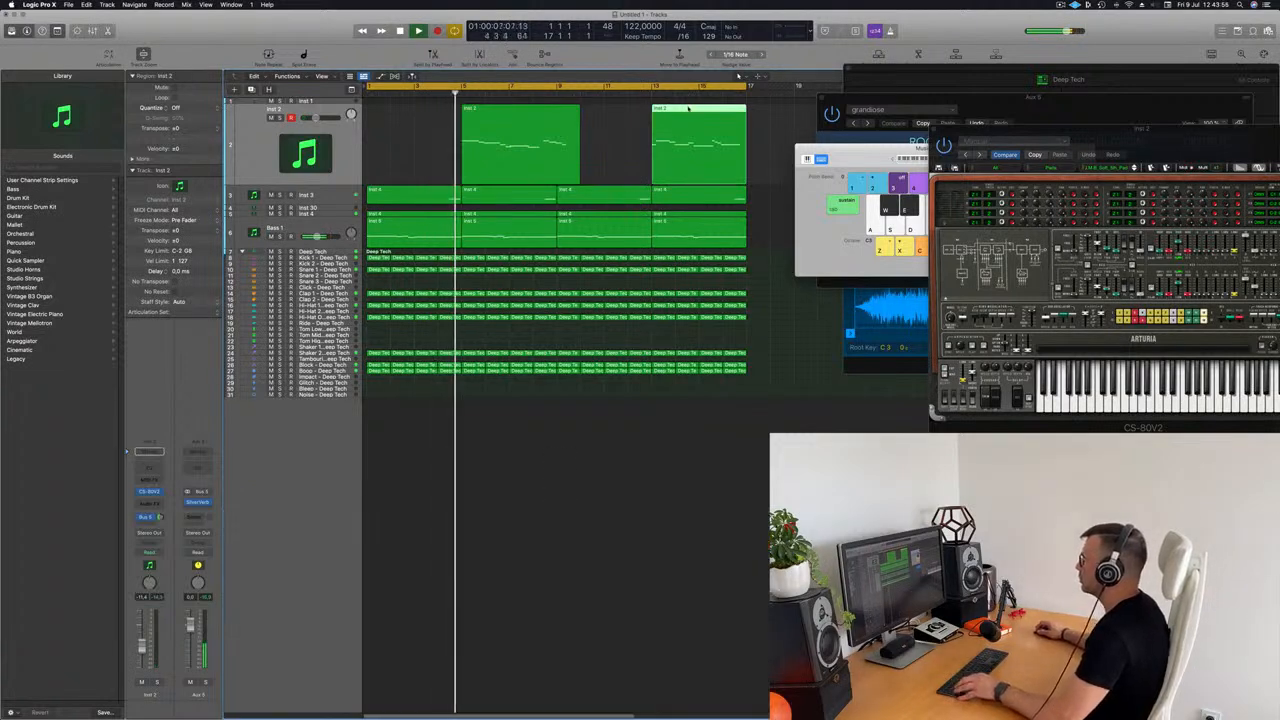
{"action": "key", "text": "e"}
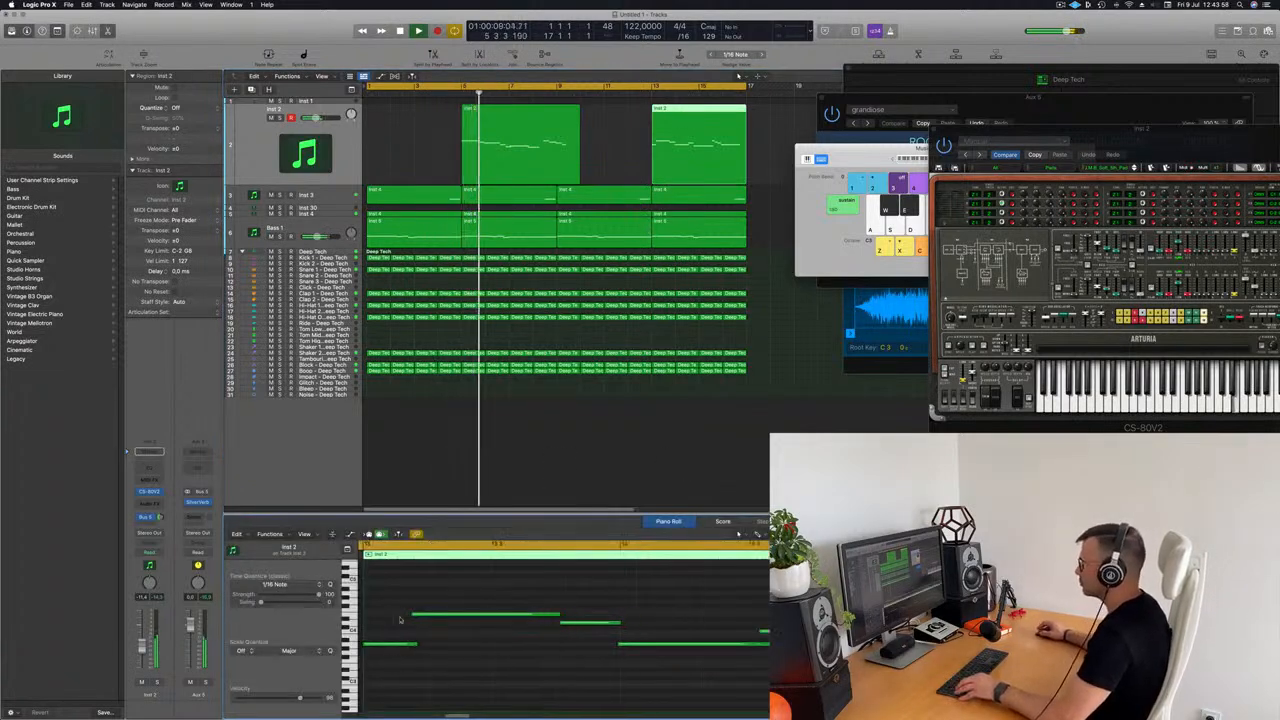
{"action": "left_click", "coordinate": [389, 644]}
{"action": "key", "text": "Delete"}
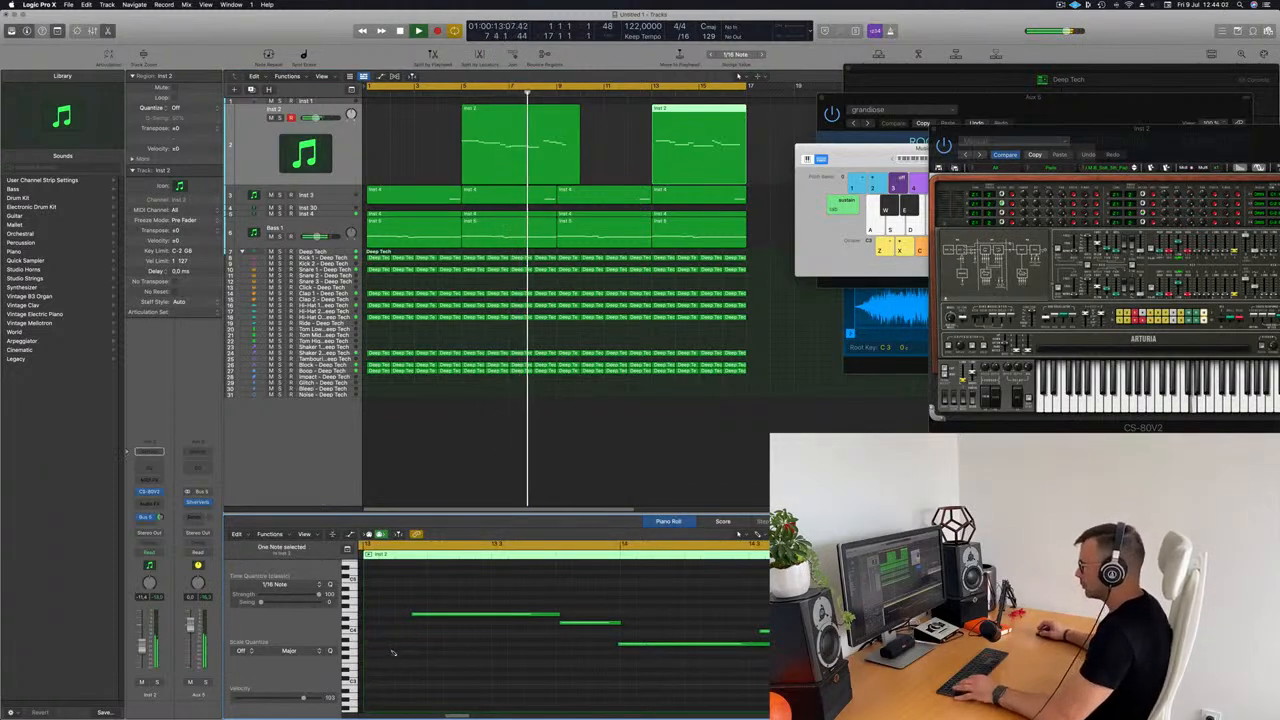
{"action": "key", "text": "super+a"}
{"action": "left_click_drag", "start_coordinate": [424, 616], "coordinate": [376, 616]}
{"action": "key", "text": "Return"}
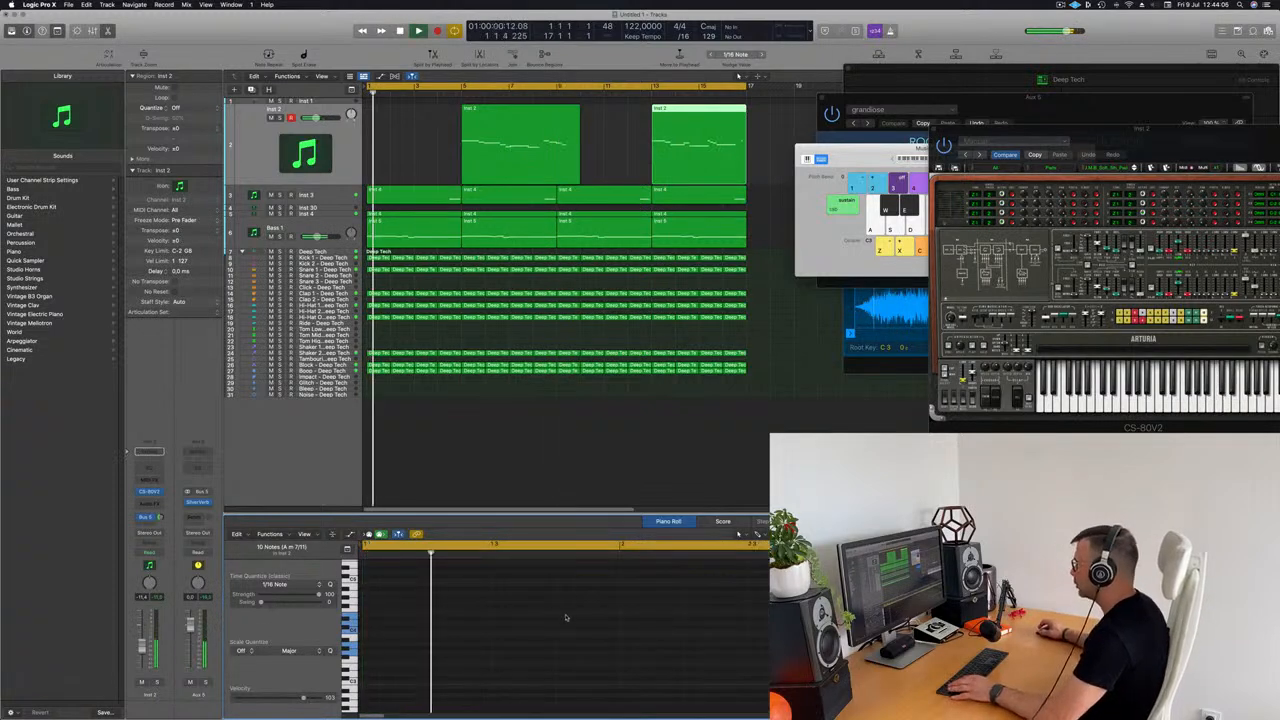
Step: Delete the Inst 2 region at bar 5, move the bar 13 region to bar 1, and replay it from the start
{"action": "left_click", "coordinate": [558, 112]}
{"action": "key", "text": "Delete"}
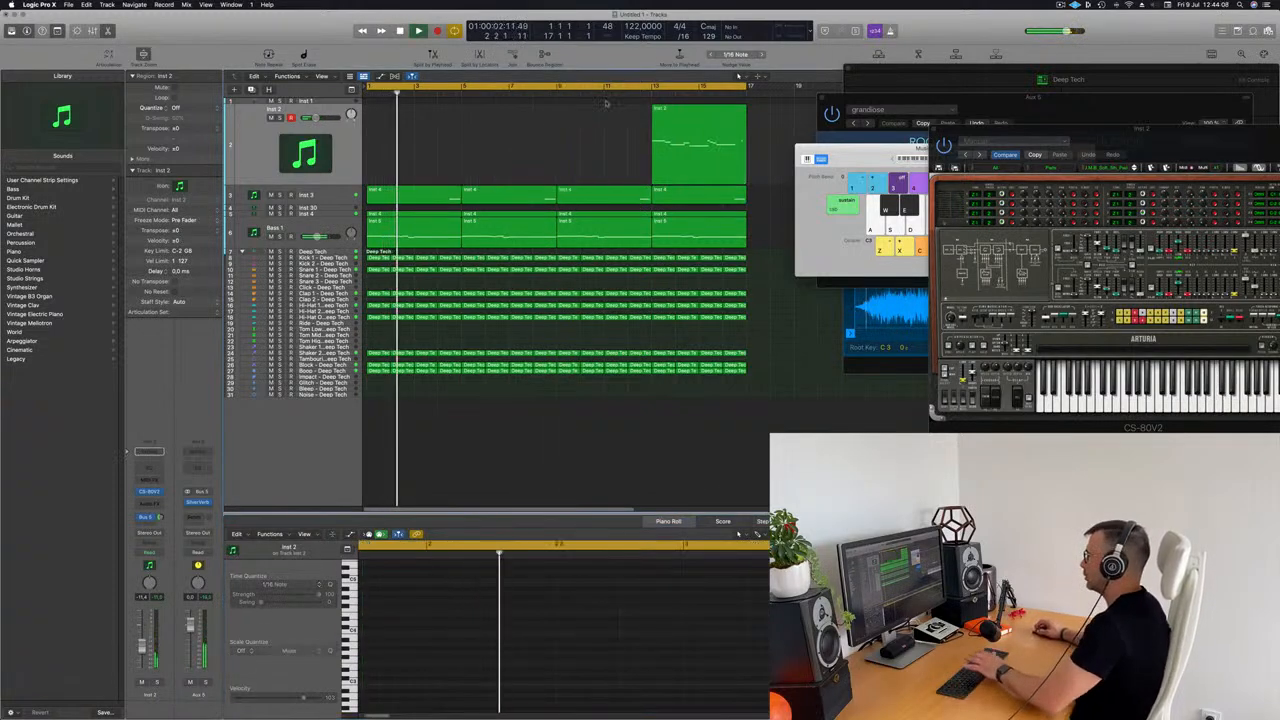
{"action": "left_click_drag", "start_coordinate": [684, 125], "coordinate": [400, 125]}
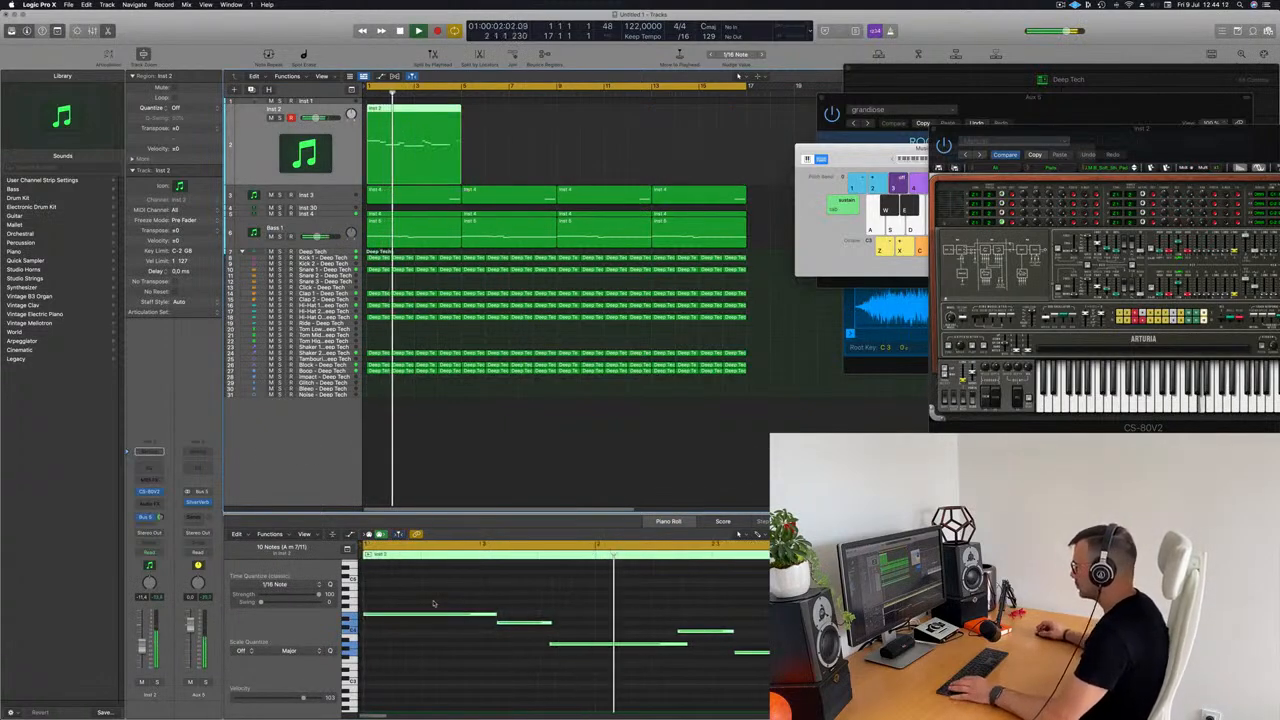
{"action": "key", "text": "Return"}
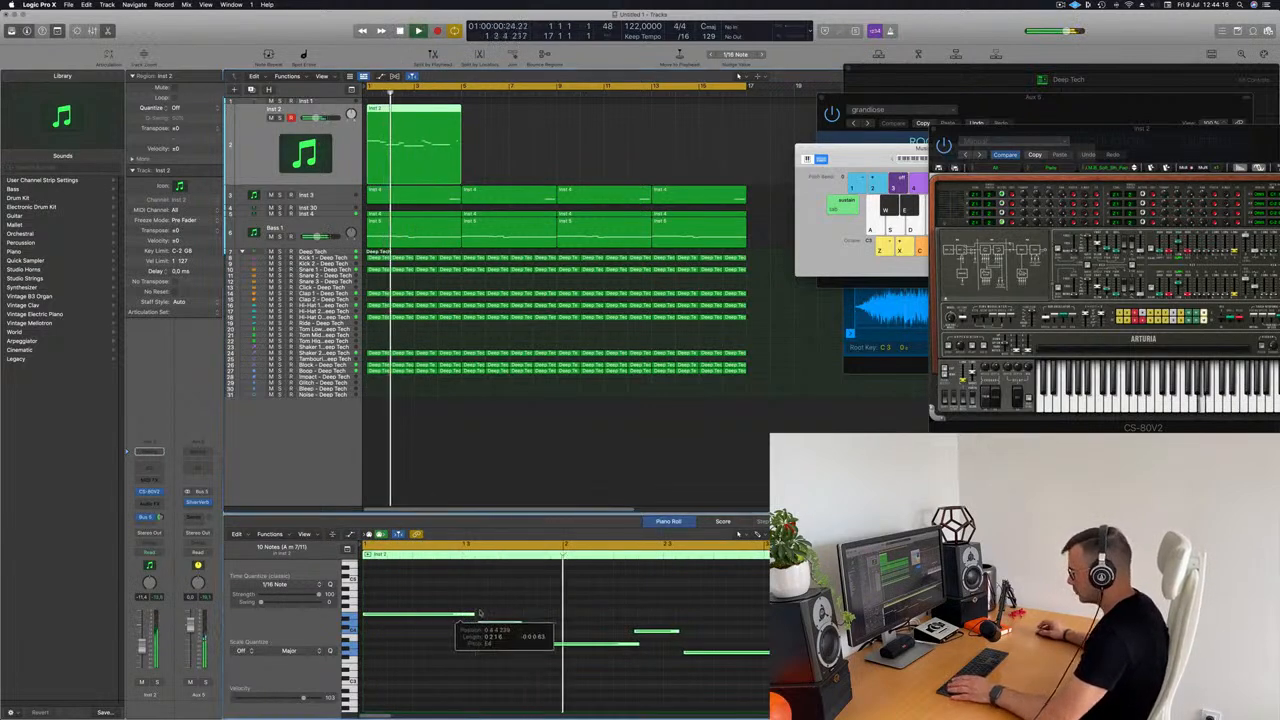
Step: Shorten the first melody note to about beat 3 of bar 1 and move the second and third notes slightly earlier
{"action": "left_click", "coordinate": [577, 583]}
{"action": "key", "text": "space"}
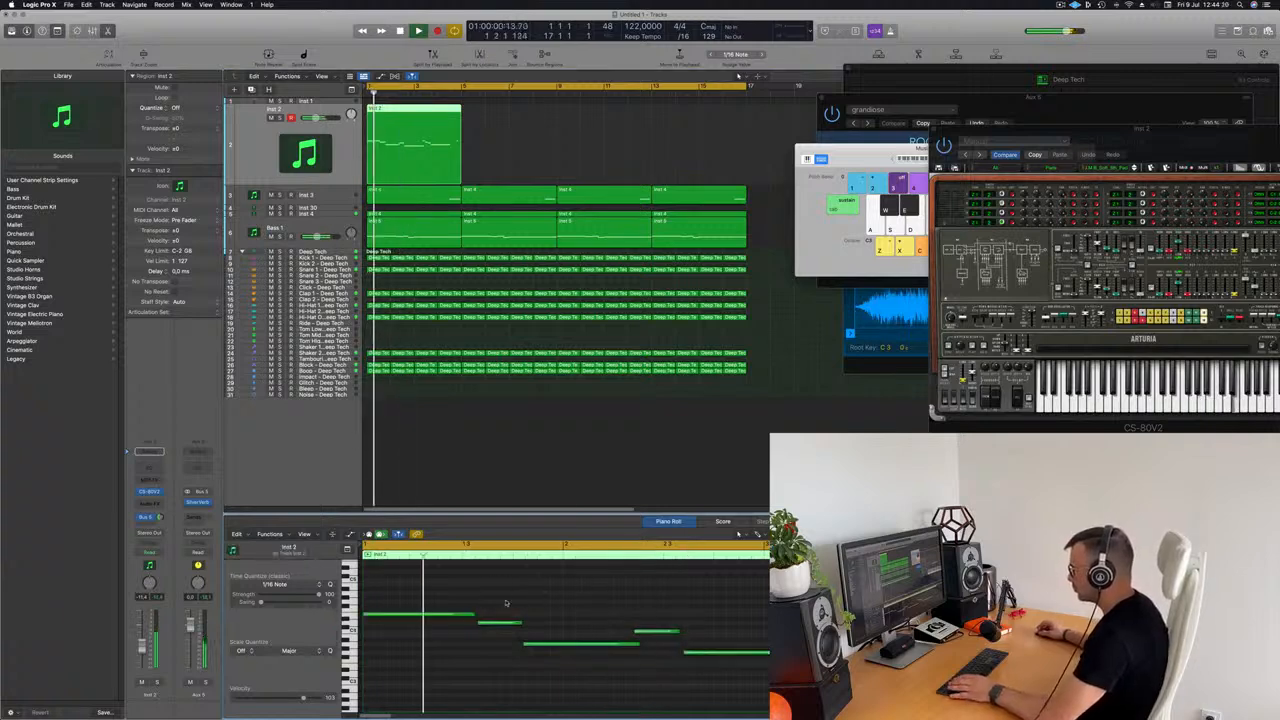
{"action": "left_click", "coordinate": [469, 615]}
{"action": "mouse_move", "coordinate": [473, 614]}
{"action": "left_mouse_down"}
{"action": "mouse_move", "coordinate": [462, 615]}
{"action": "mouse_move", "coordinate": [481, 627]}
{"action": "left_mouse_up"}
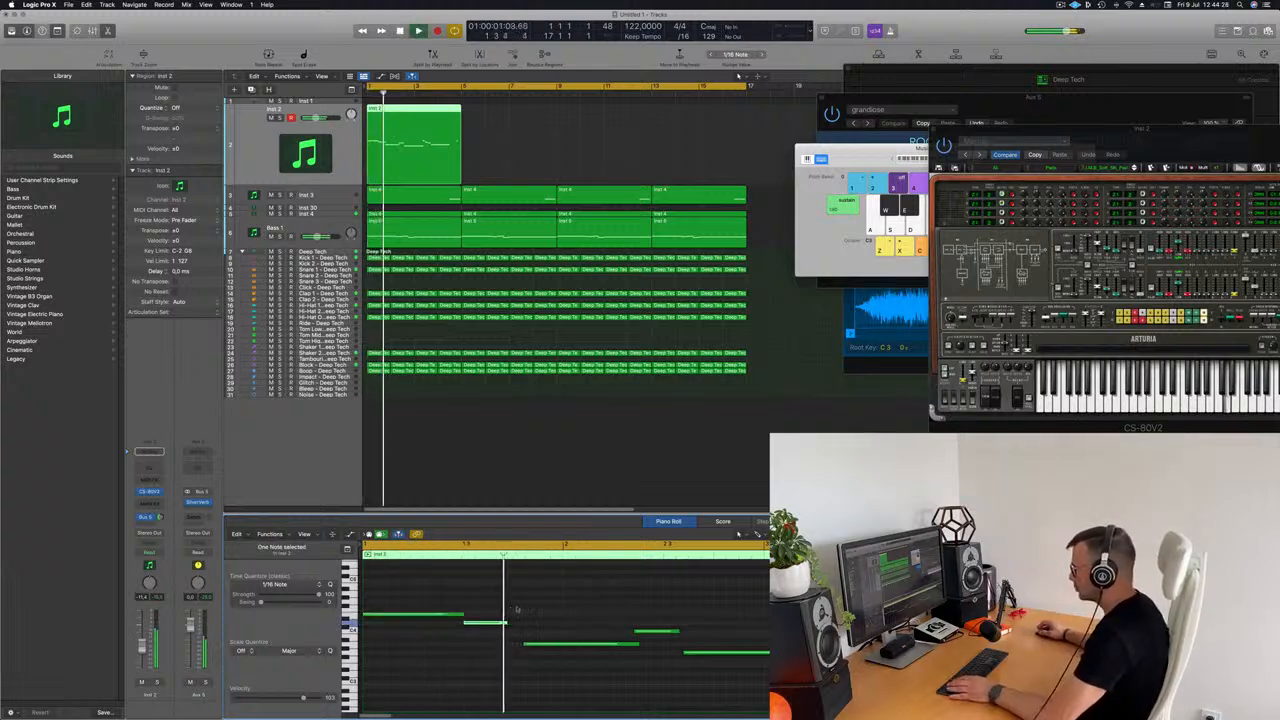
{"action": "left_click_drag", "start_coordinate": [549, 645], "coordinate": [538, 645]}
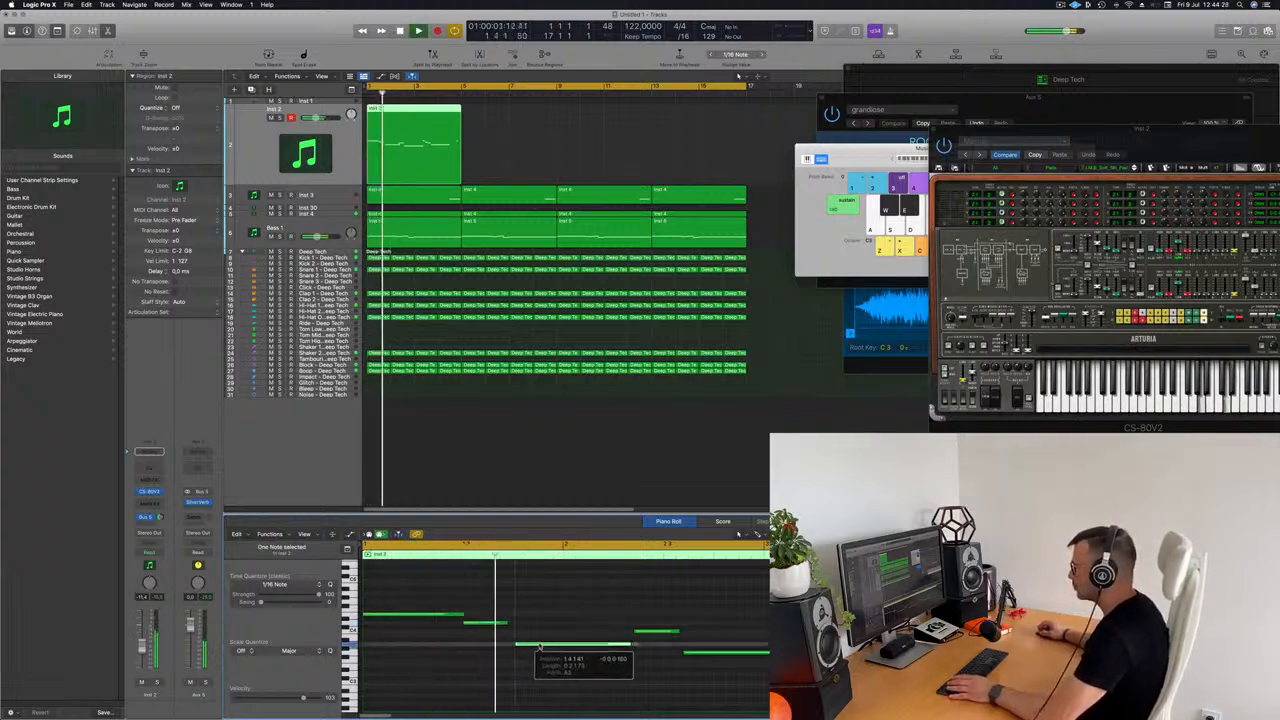
{"action": "left_click", "coordinate": [618, 620]}
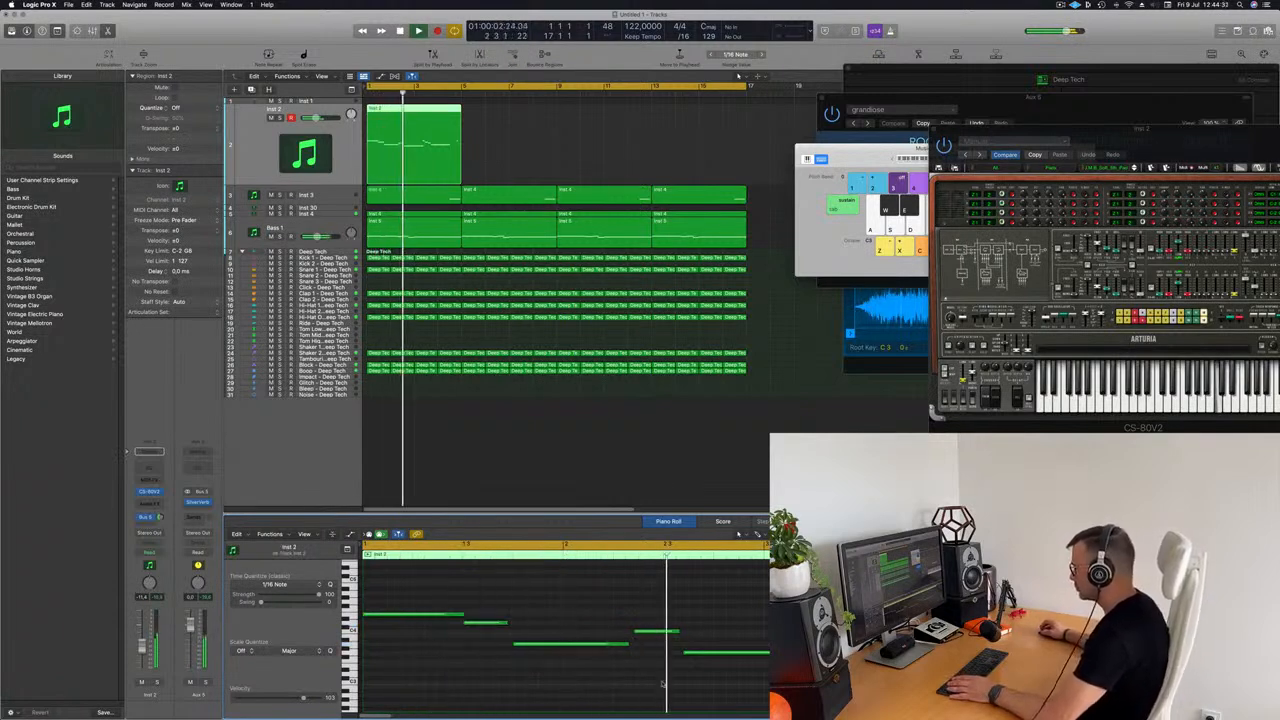
Step: Lengthen the third melody note and move the fourth and fifth notes slightly later within bar 2
{"action": "left_click_drag", "start_coordinate": [646, 633], "coordinate": [739, 653]}
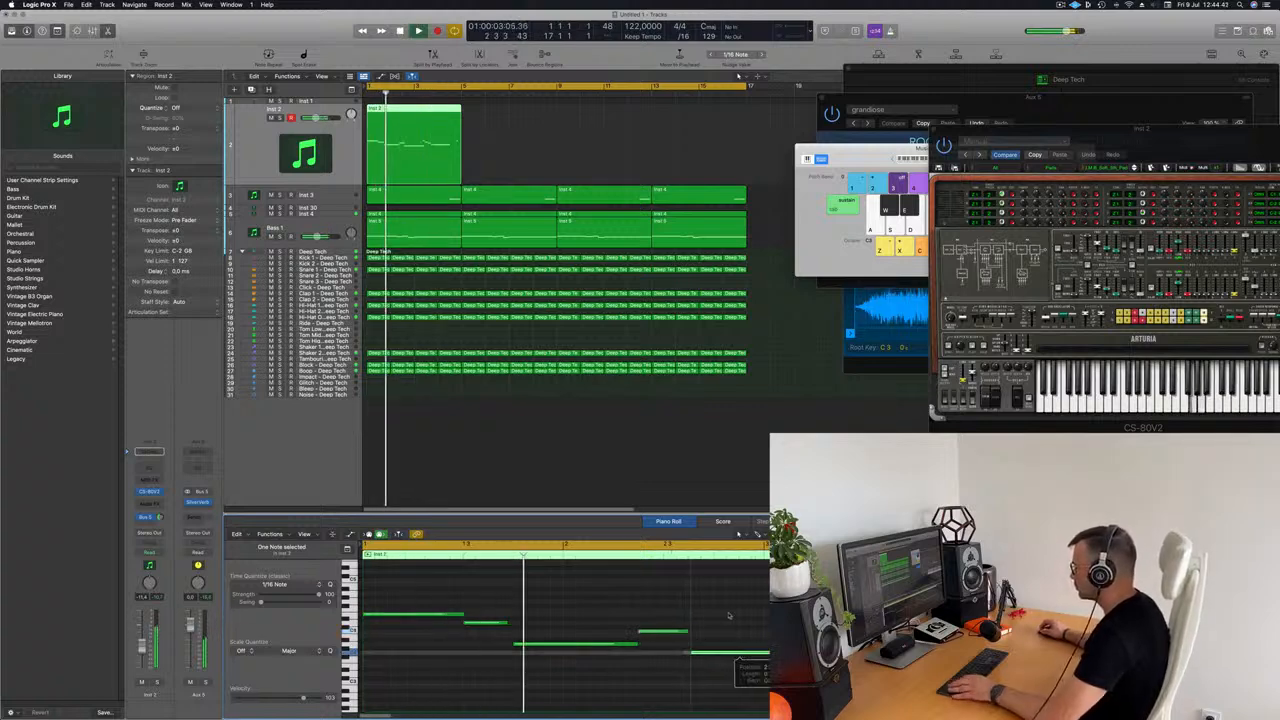
{"action": "key", "text": "super+Left"}
{"action": "key", "text": "super+Left"}
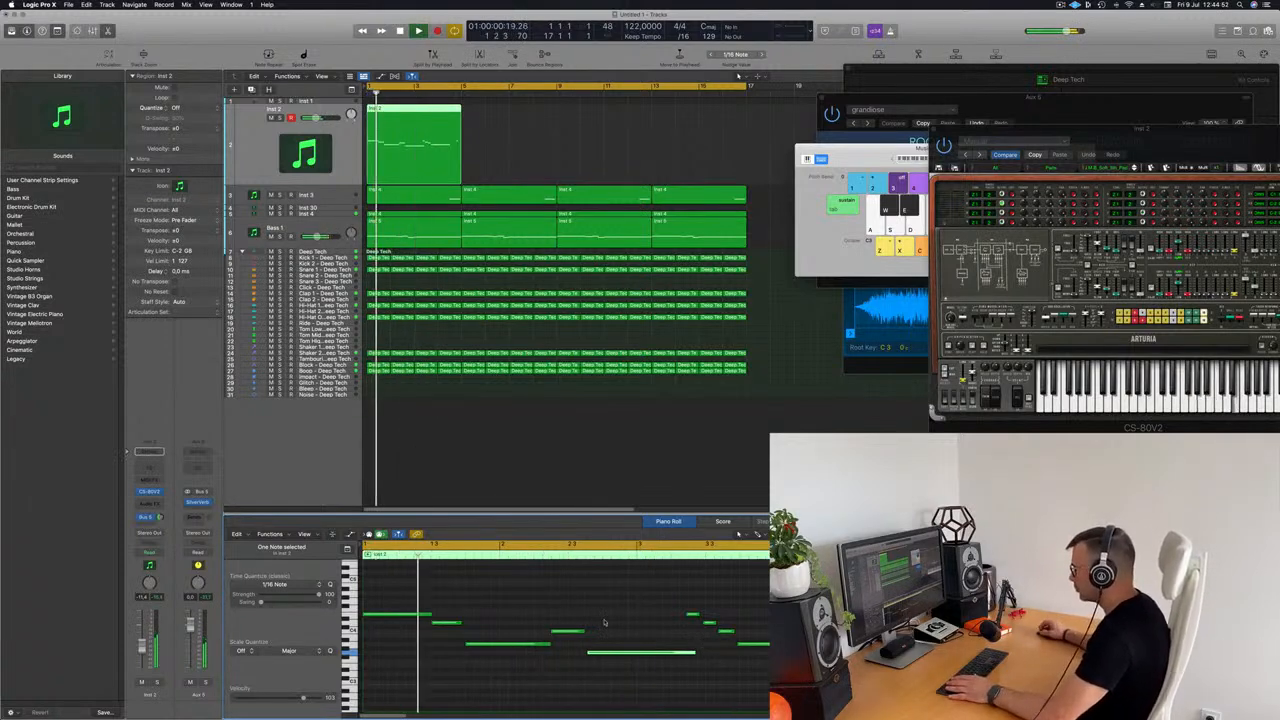
{"action": "left_click_drag", "start_coordinate": [565, 635], "coordinate": [638, 657]}
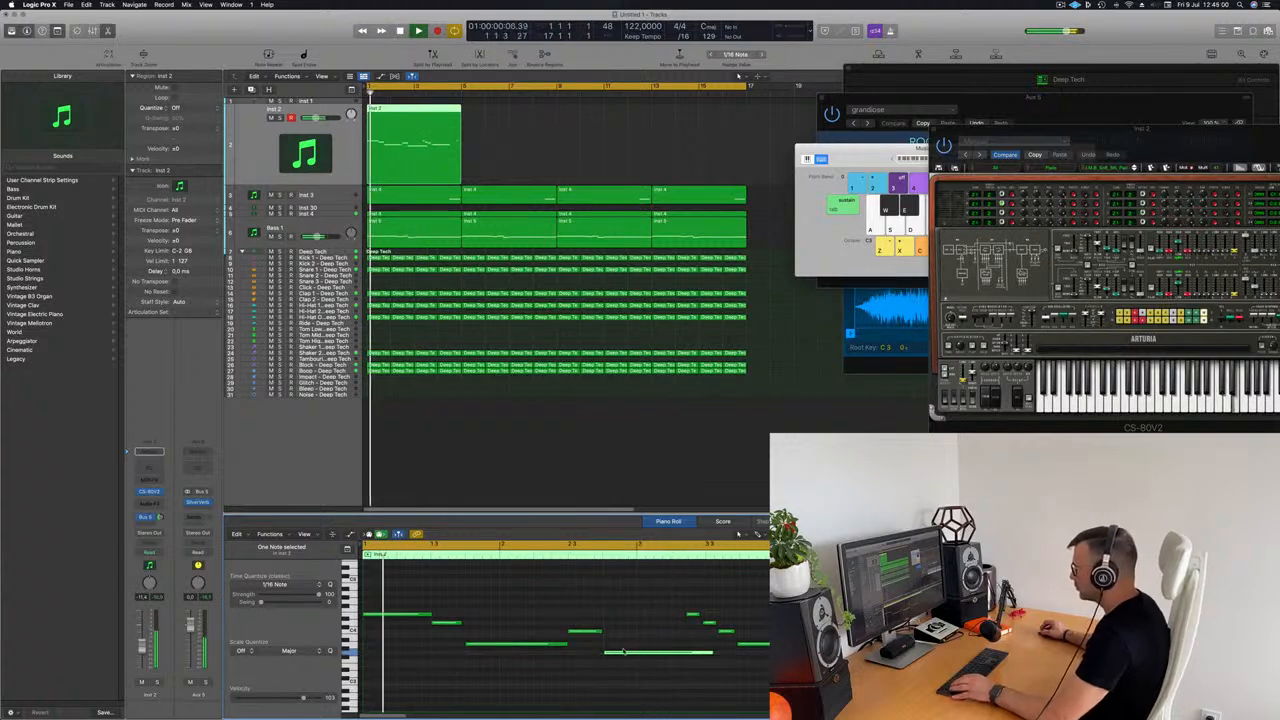
Step: Quantize all notes of the Inst 2 melody to 1/16 notes
{"action": "key", "text": "super+a"}
{"action": "key", "text": "q"}
{"action": "left_click", "coordinate": [638, 631]}
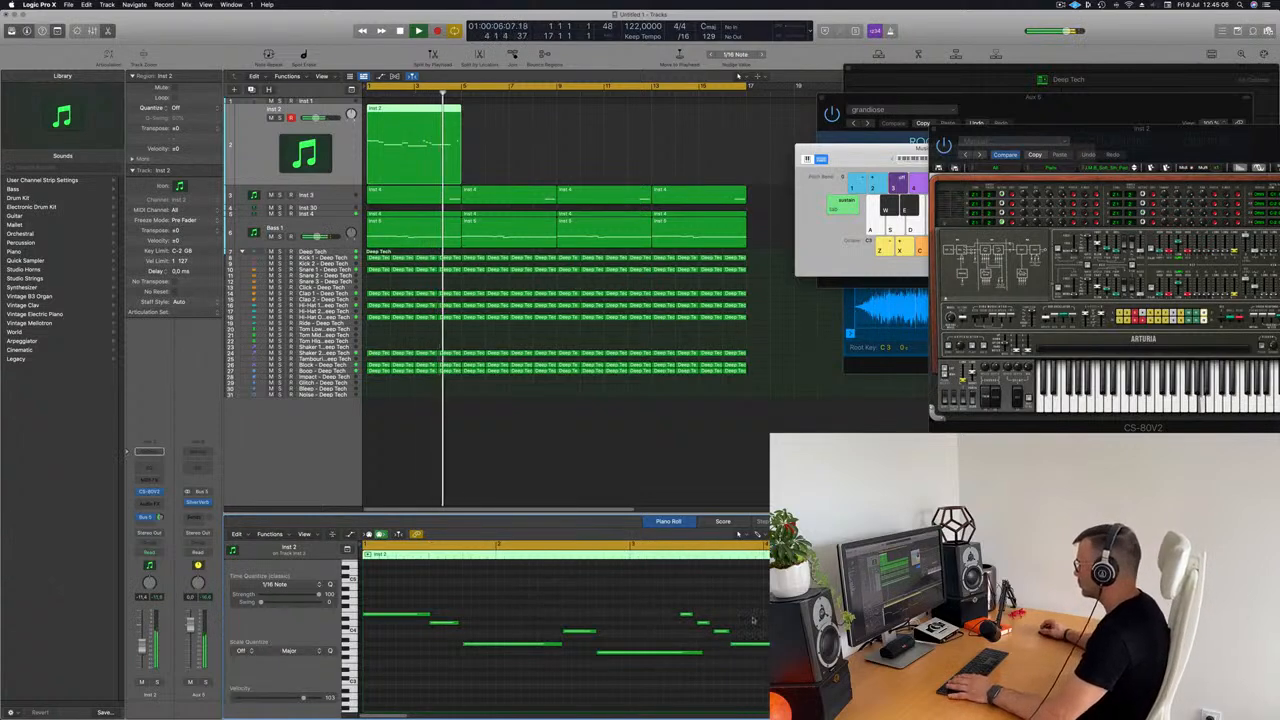
Step: Lengthen the fifth note, move the closing run of notes to start at bar 4, and delete the surplus note at the end
{"action": "left_click_drag", "start_coordinate": [701, 653], "coordinate": [728, 655]}
{"action": "left_click_drag", "start_coordinate": [676, 598], "coordinate": [755, 640]}
{"action": "key", "text": "space"}
{"action": "key", "text": "space"}
{"action": "left_click", "coordinate": [685, 613]}
{"action": "left_click_drag", "start_coordinate": [679, 599], "coordinate": [755, 647]}
{"action": "key", "text": "space"}
{"action": "key", "text": "space"}
{"action": "key", "text": "Delete"}
{"action": "left_click", "coordinate": [767, 614]}
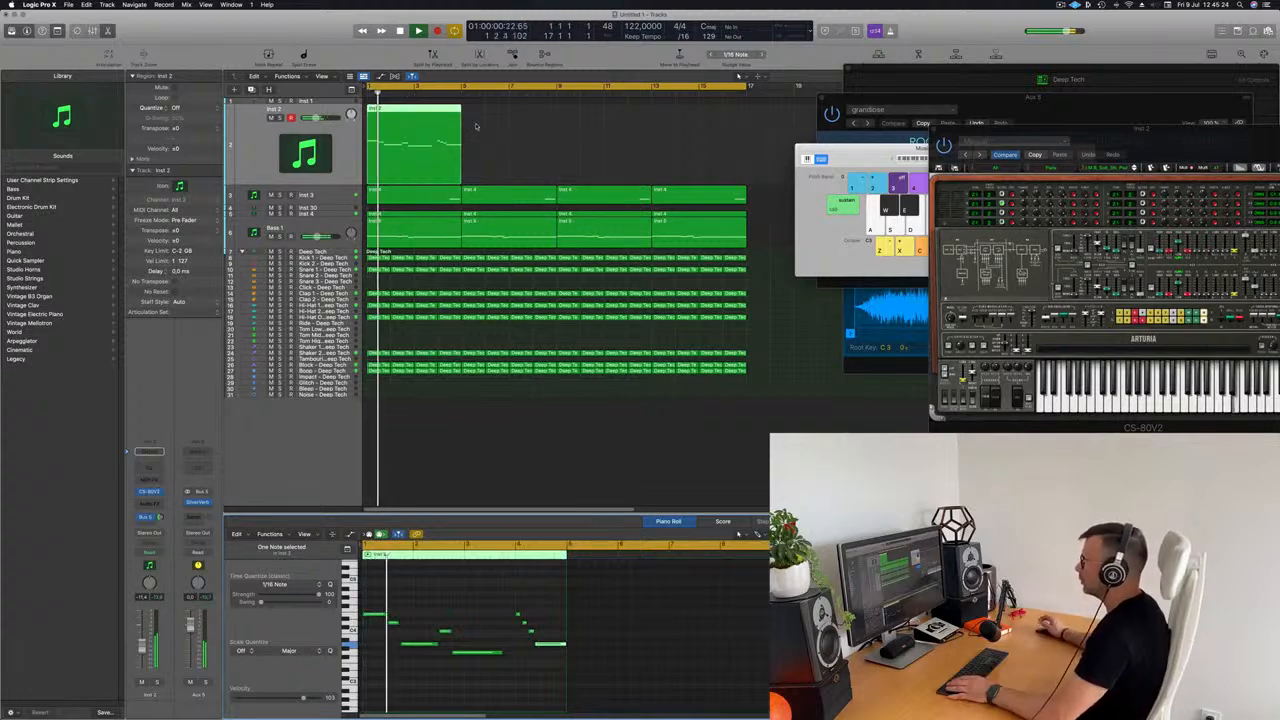
Step: Extend the long fifth note to just before bar 4 and play the melody back
{"action": "scroll", "coordinate": [485, 601], "scroll_direction": "up", "scroll_amount": 5}
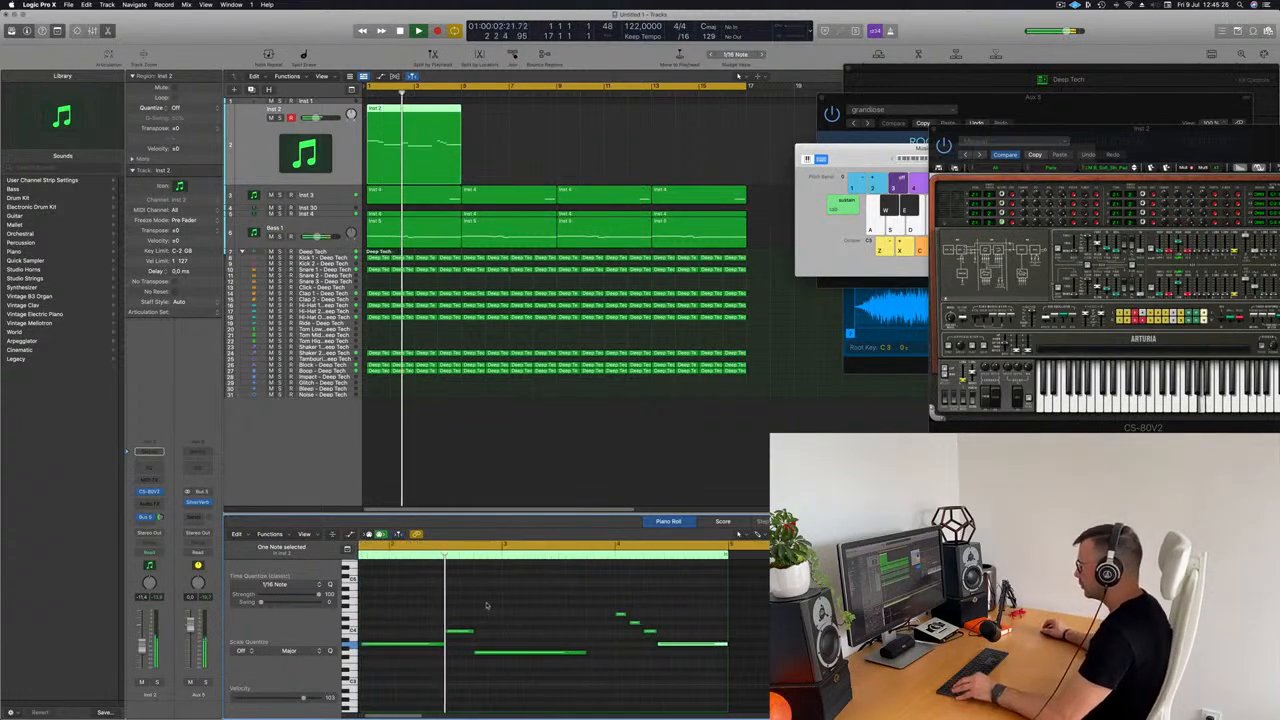
{"action": "left_click", "coordinate": [567, 654]}
{"action": "key", "text": "space"}
{"action": "key", "text": "space"}
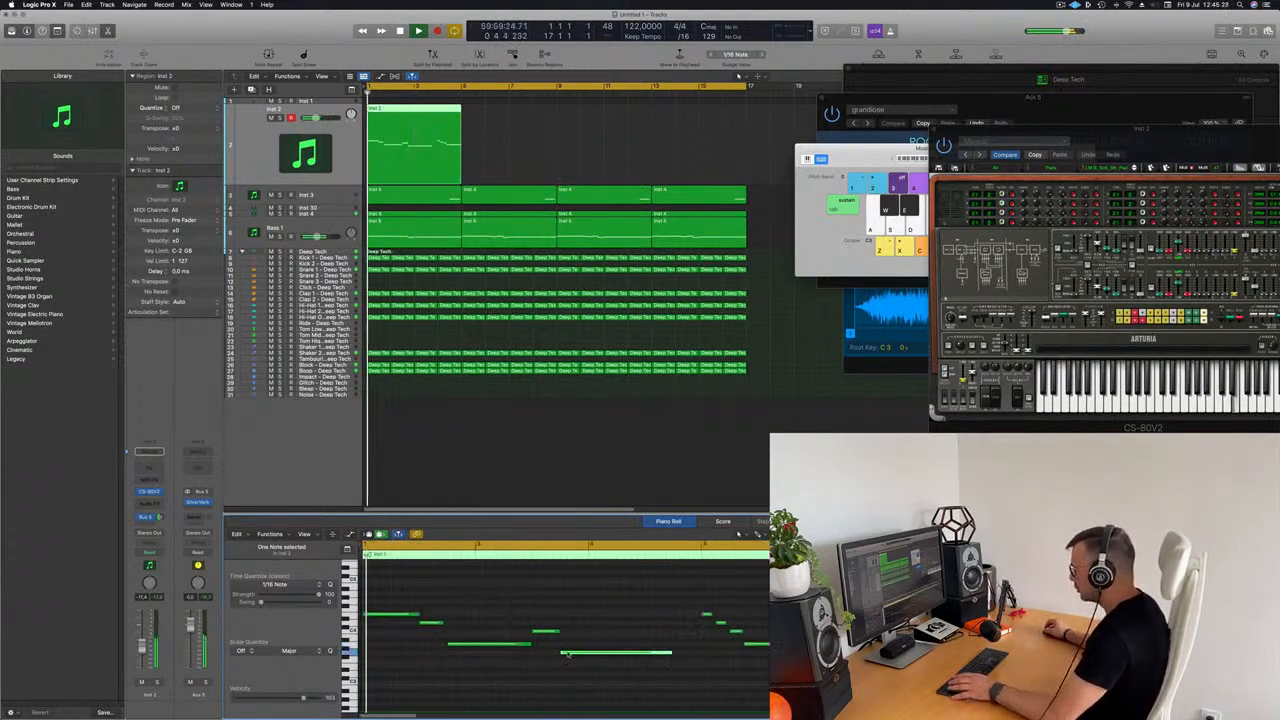
{"action": "left_click_drag", "start_coordinate": [671, 652], "coordinate": [698, 653]}
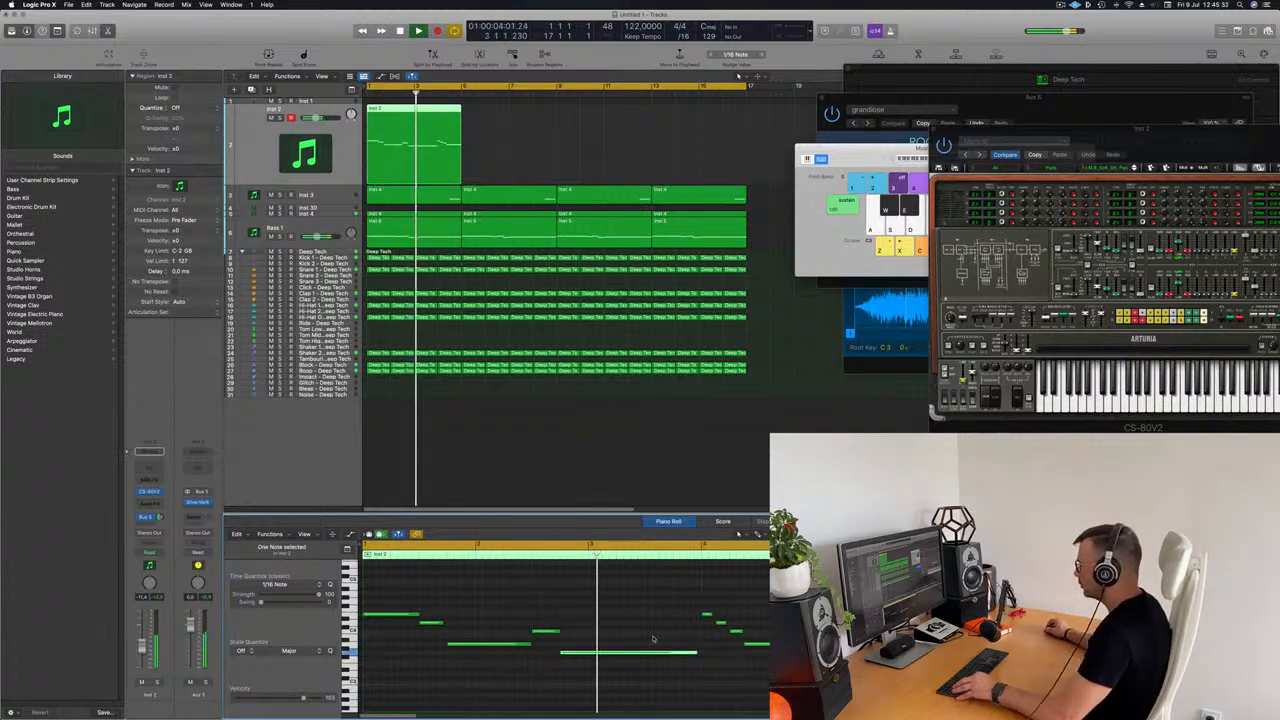
{"action": "scroll", "coordinate": [573, 614], "scroll_direction": "down", "scroll_amount": 3}
{"action": "left_click", "coordinate": [572, 614]}
{"action": "key", "text": "space"}
{"action": "key", "text": "space"}
{"action": "scroll", "coordinate": [588, 282], "scroll_direction": "left", "scroll_amount": 1}
Step: Move the CS-80V2 window clear of the note editor and extend the fifth note slightly to meet the note at bar 4
{"action": "left_click_drag", "start_coordinate": [1087, 133], "coordinate": [824, 153]}
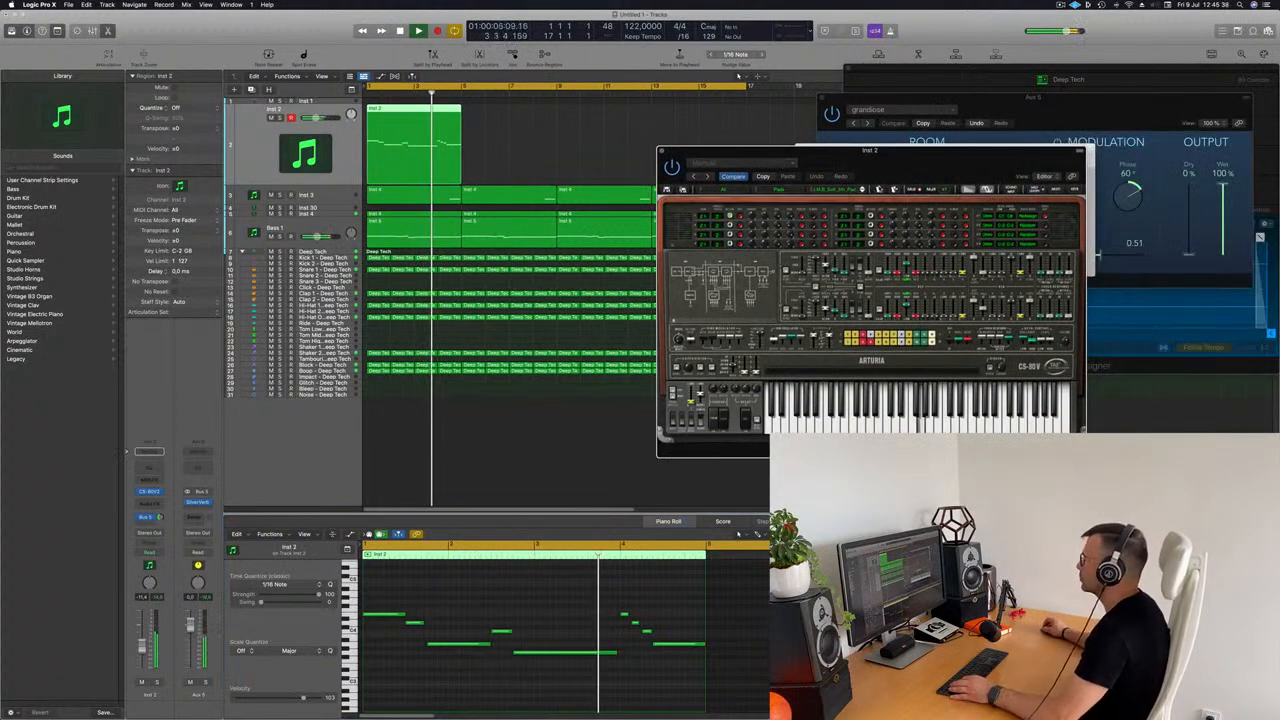
{"action": "left_click_drag", "start_coordinate": [911, 162], "coordinate": [973, 158]}
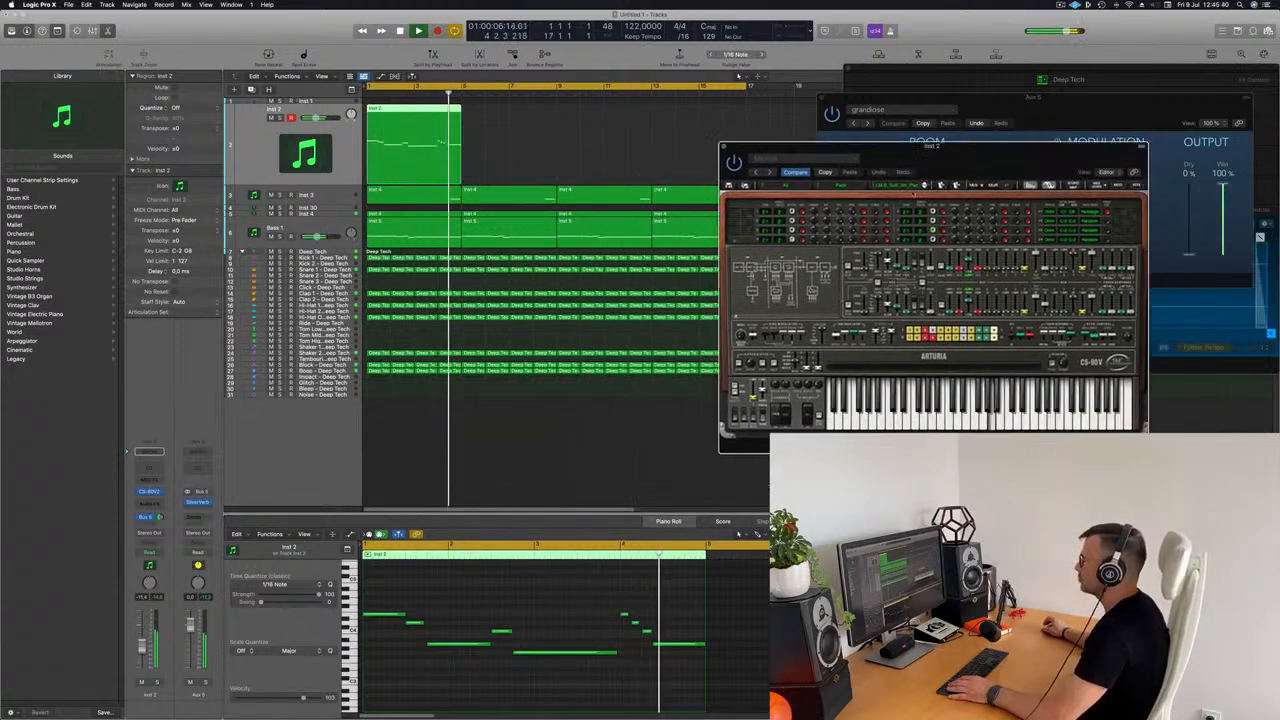
{"action": "left_click", "coordinate": [617, 654]}
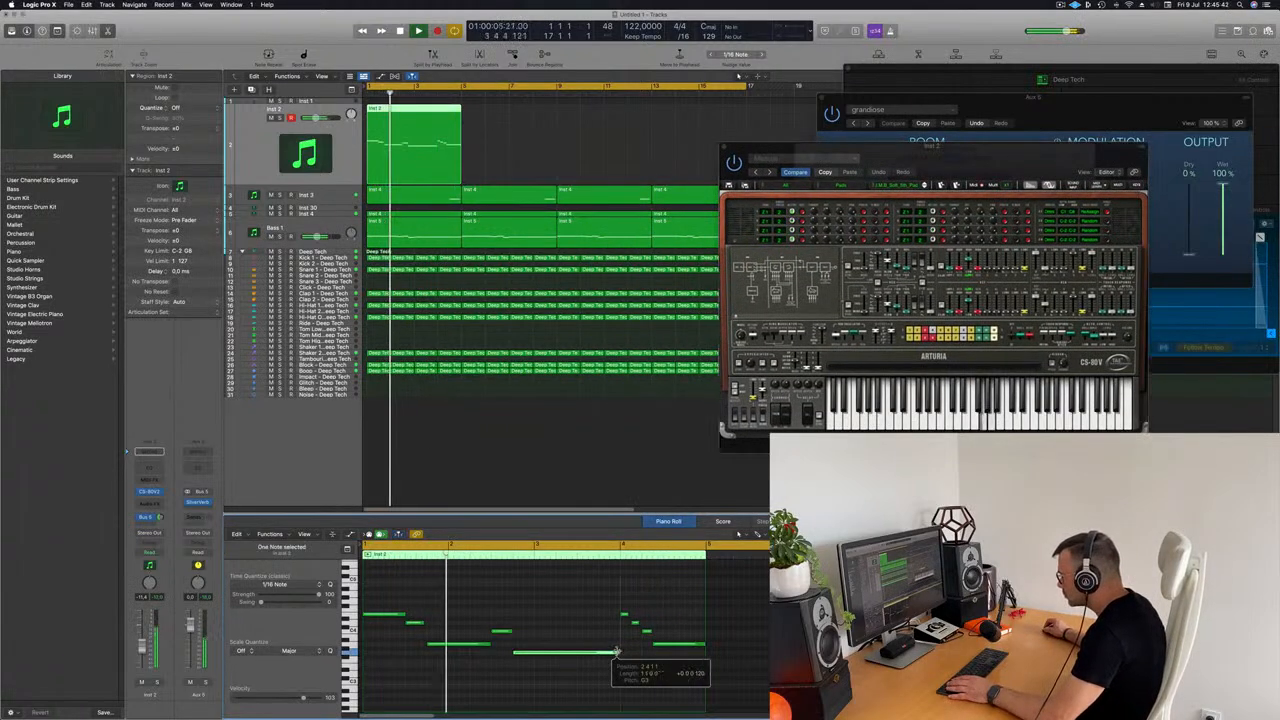
{"action": "left_click_drag", "start_coordinate": [619, 652], "coordinate": [624, 652]}
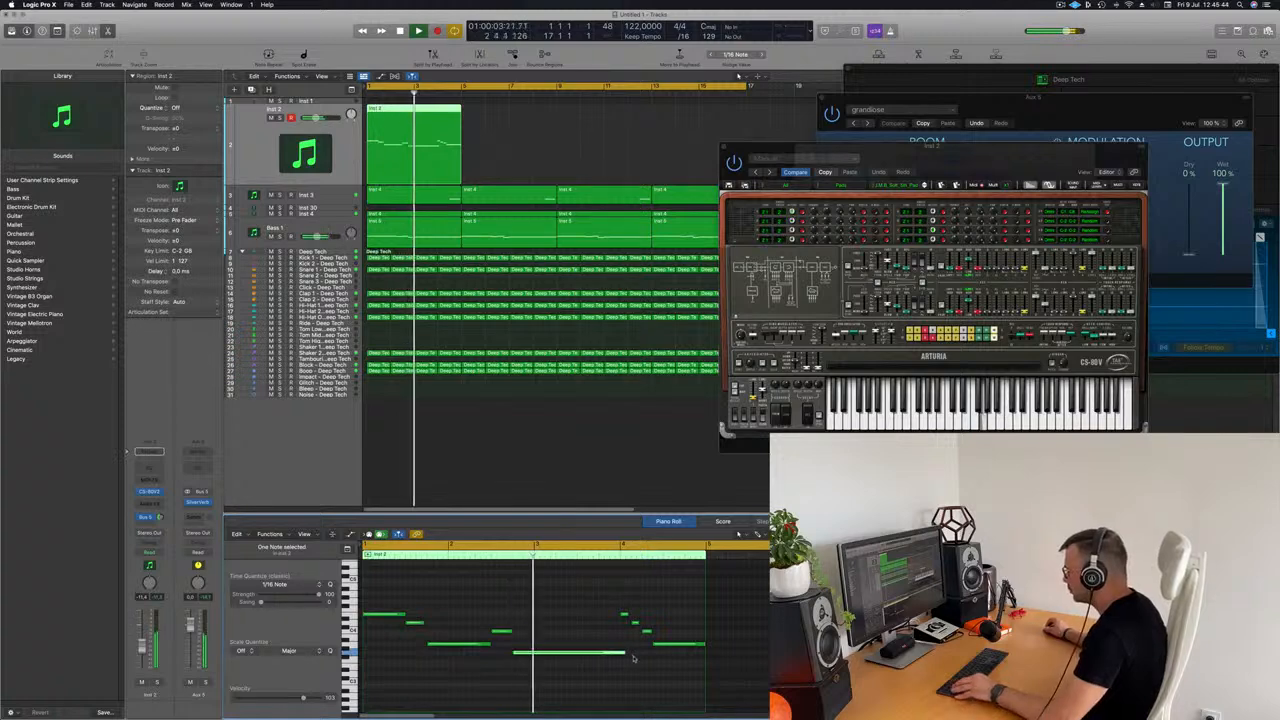
{"action": "scroll", "coordinate": [634, 657], "scroll_direction": "up", "scroll_amount": 3}
{"action": "scroll", "coordinate": [634, 657], "scroll_direction": "up", "scroll_amount": 3}
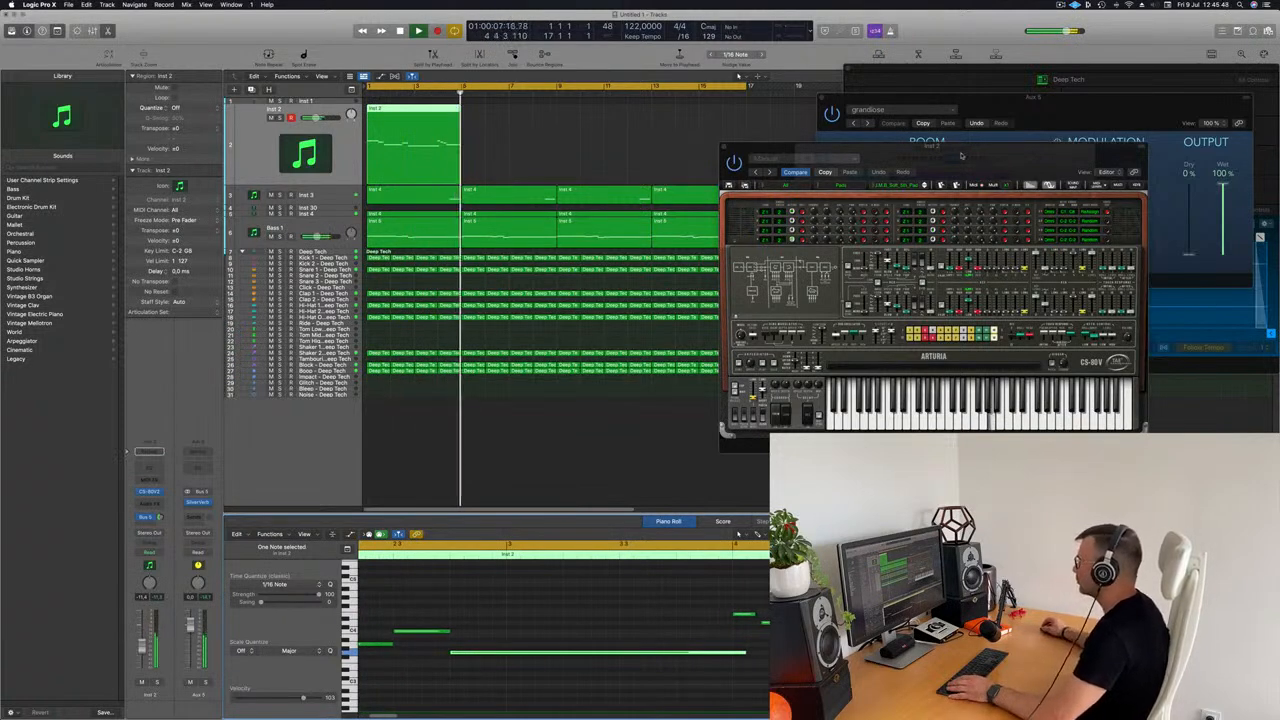
Step: Close the CS-80V2 window and repeat the four-bar Inst 2 region three times to fill all 16 bars
{"action": "left_click_drag", "start_coordinate": [770, 148], "coordinate": [750, 146]}
{"action": "key", "text": "Return"}
{"action": "key", "text": "space"}
{"action": "left_click", "coordinate": [704, 147]}
{"action": "left_click_drag", "start_coordinate": [564, 141], "coordinate": [420, 156]}
{"action": "key", "text": "super+r"}
{"action": "key", "text": "super+r"}
{"action": "key", "text": "super+r"}
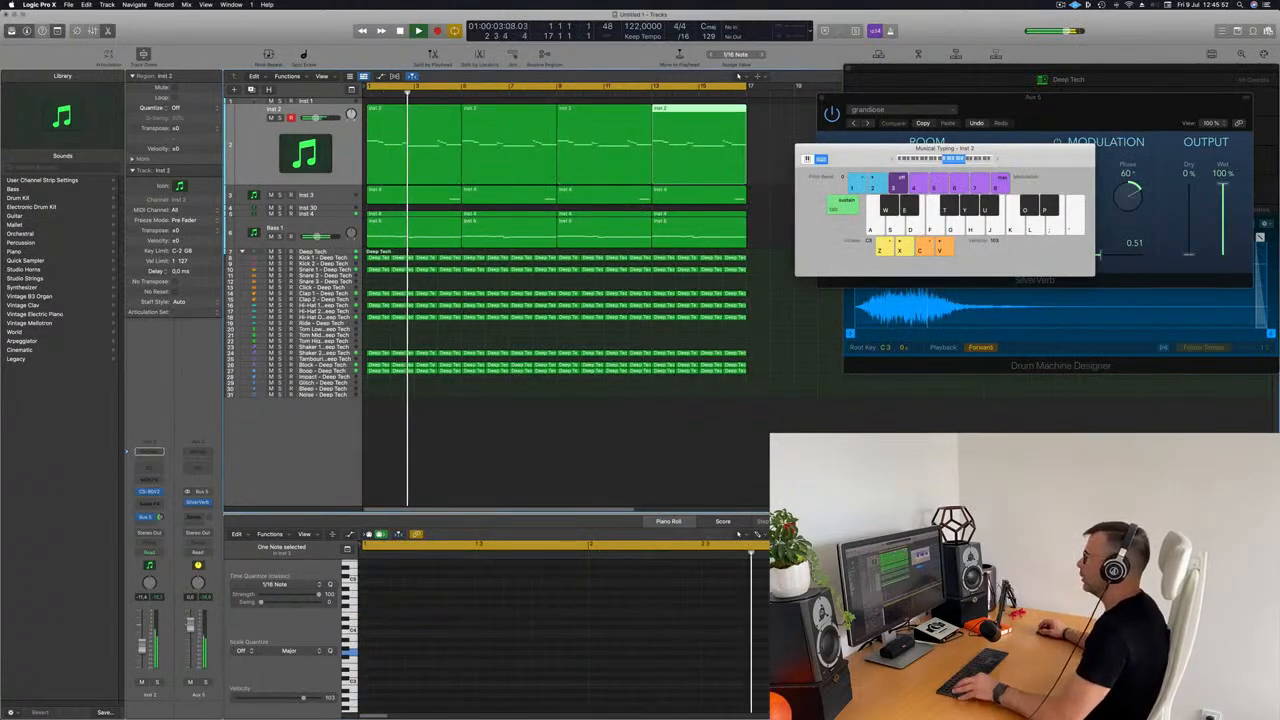
{"action": "scroll", "coordinate": [352, 162], "scroll_direction": "down", "scroll_amount": 3}
{"action": "scroll", "coordinate": [352, 162], "scroll_direction": "down", "scroll_amount": 1}
{"action": "key", "text": "Return"}
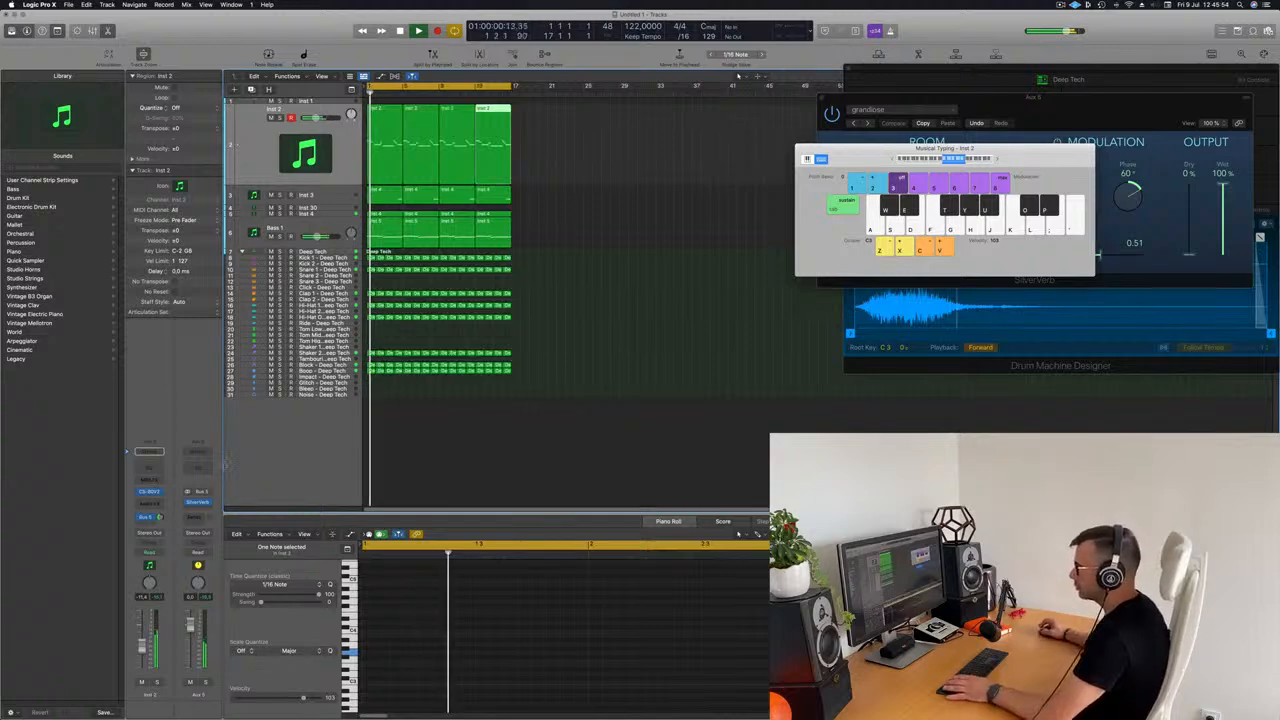
Step: Select all four Inst 2 regions and insert the Step FX multi-effect on the track's channel strip
{"action": "left_click", "coordinate": [352, 162]}
{"action": "key", "text": "Return"}
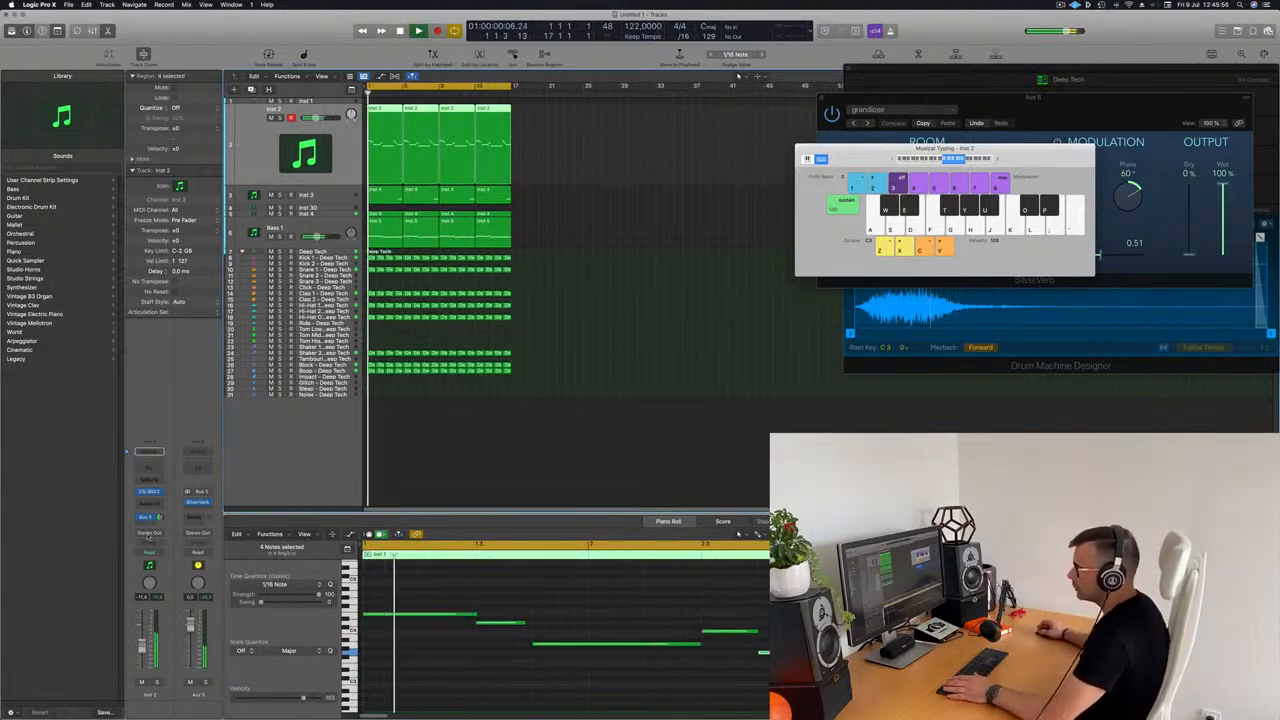
{"action": "left_click", "coordinate": [150, 504]}
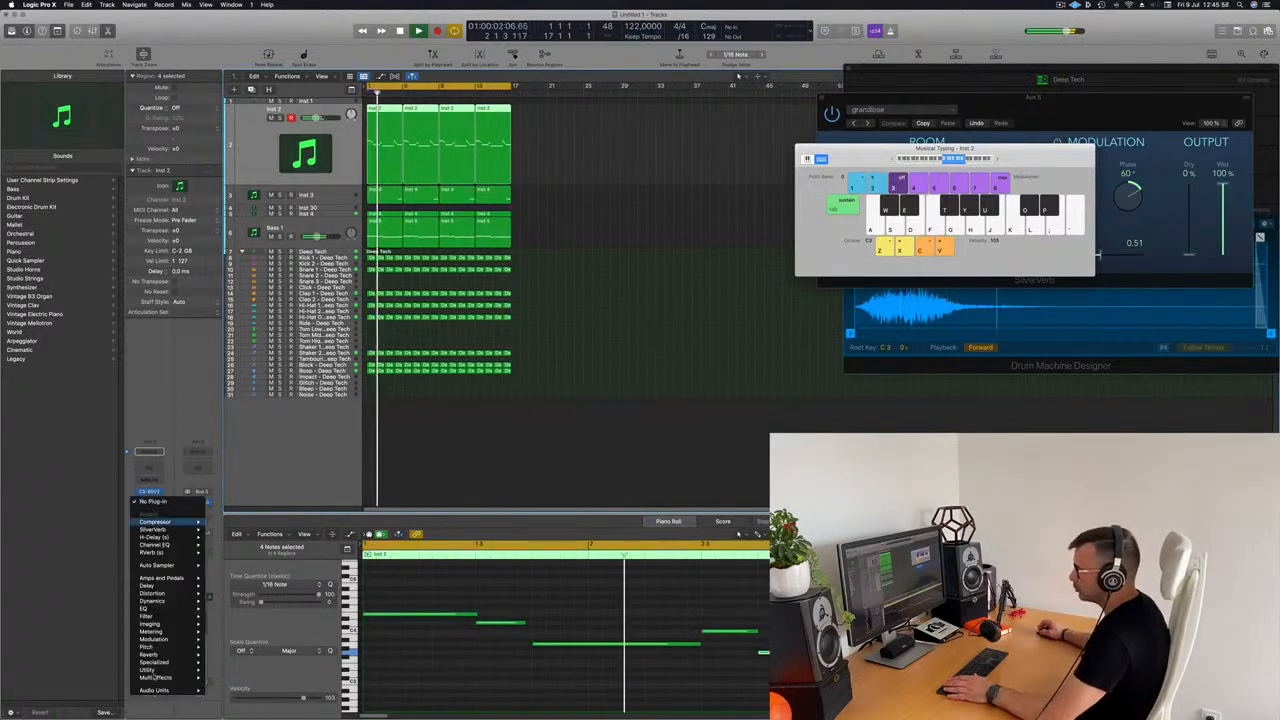
{"action": "mouse_move", "coordinate": [158, 679]}
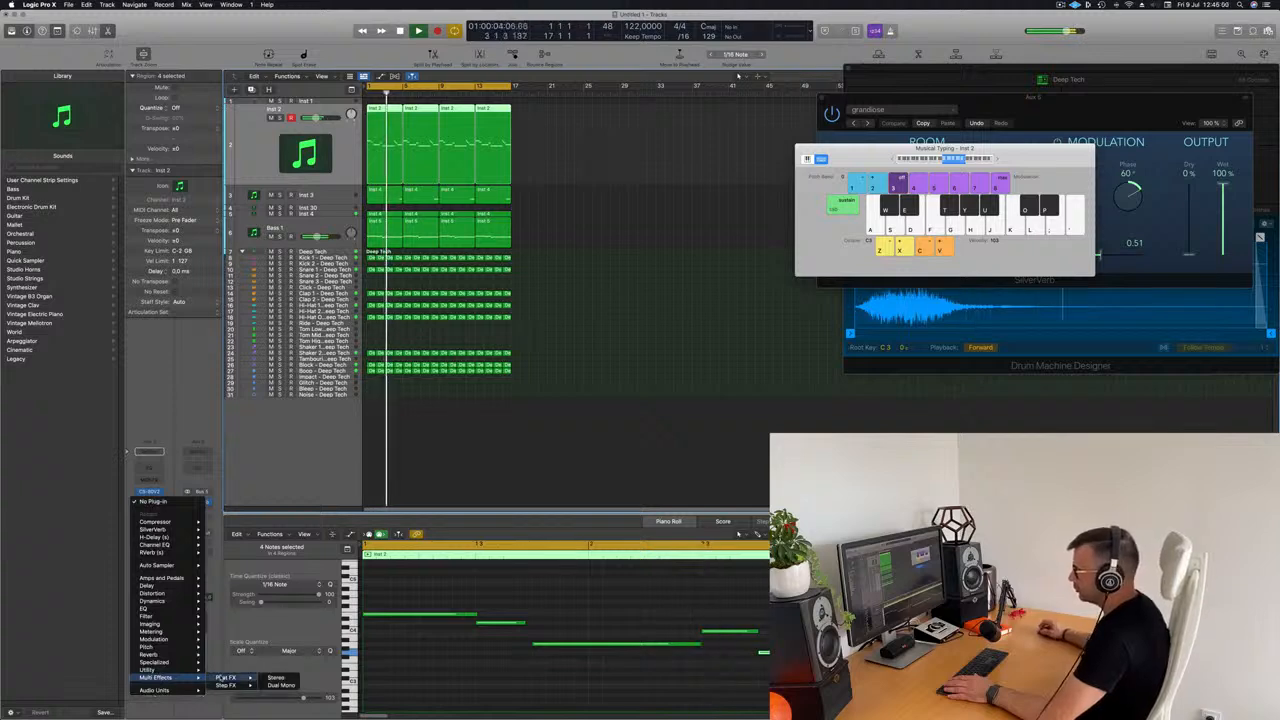
{"action": "left_click", "coordinate": [273, 685]}
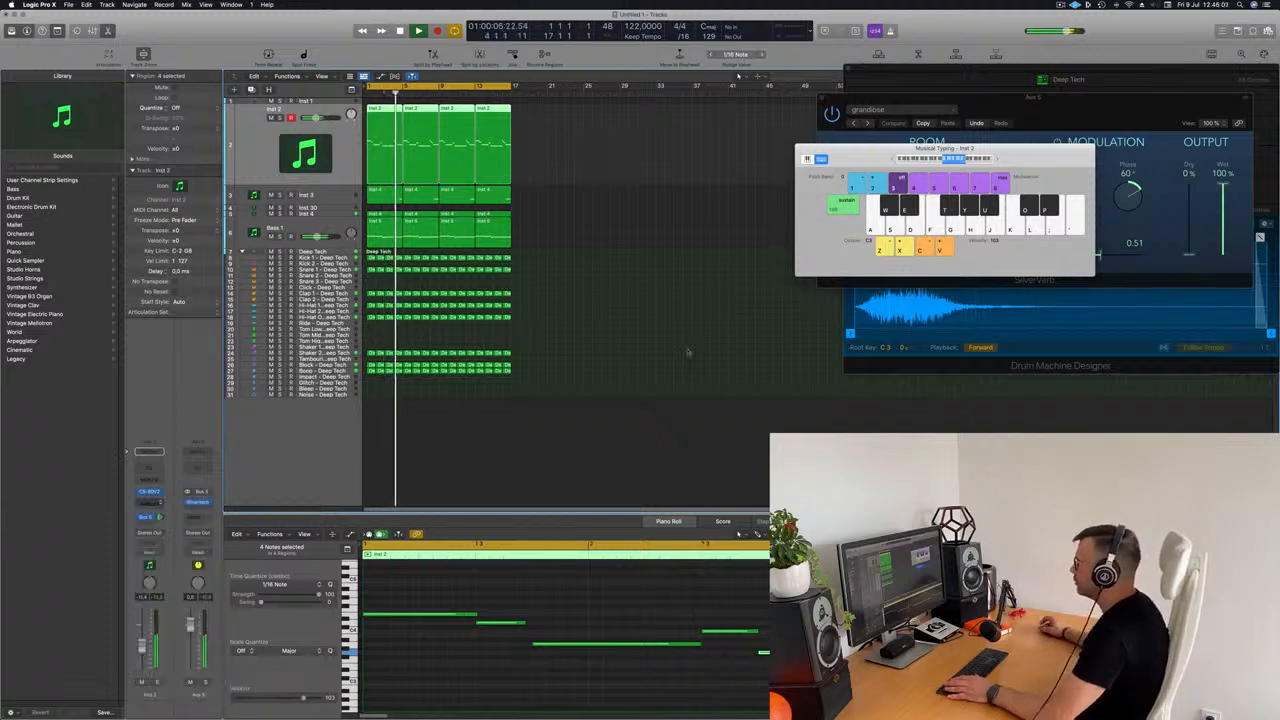
Step: Audition the Step FX presets on Inst 2, load Chaos Spring, and move the plug-in window clear of the arrangement
{"action": "left_click_drag", "start_coordinate": [666, 139], "coordinate": [767, 162]}
{"action": "left_click", "coordinate": [604, 161]}
{"action": "left_click_drag", "start_coordinate": [844, 187], "coordinate": [896, 163]}
{"action": "left_click", "coordinate": [620, 203]}
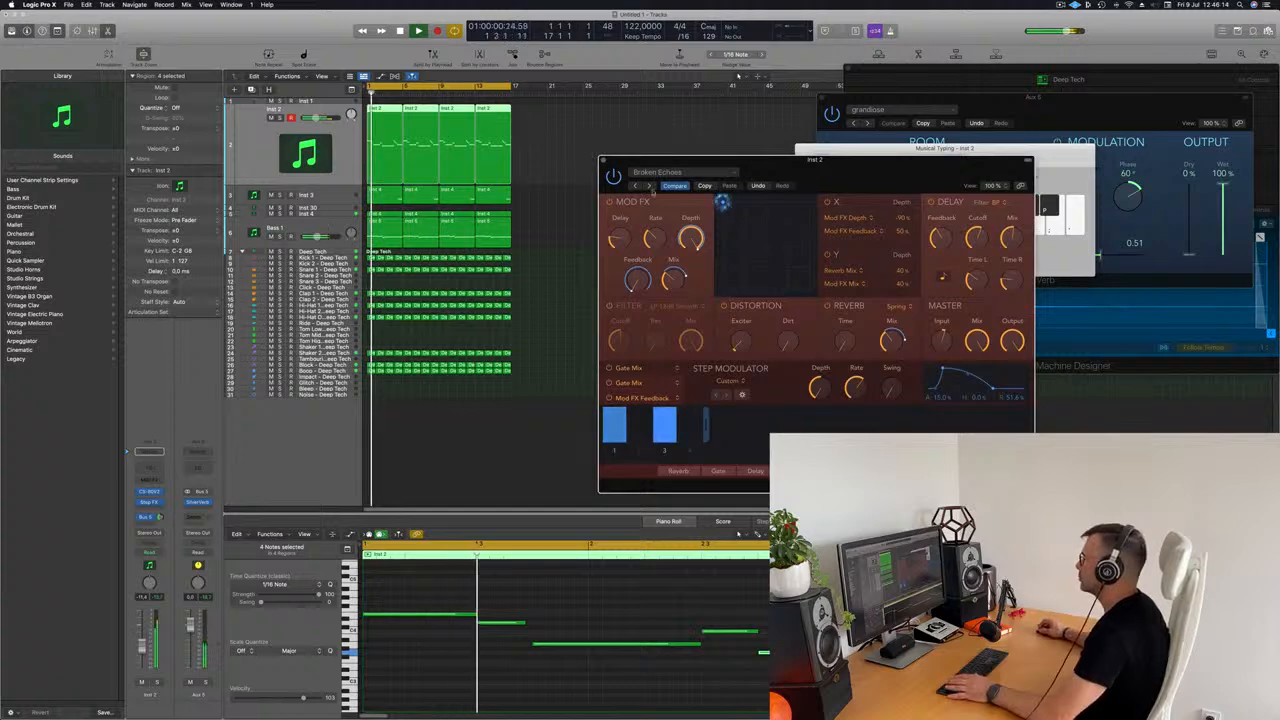
{"action": "left_click", "coordinate": [649, 186]}
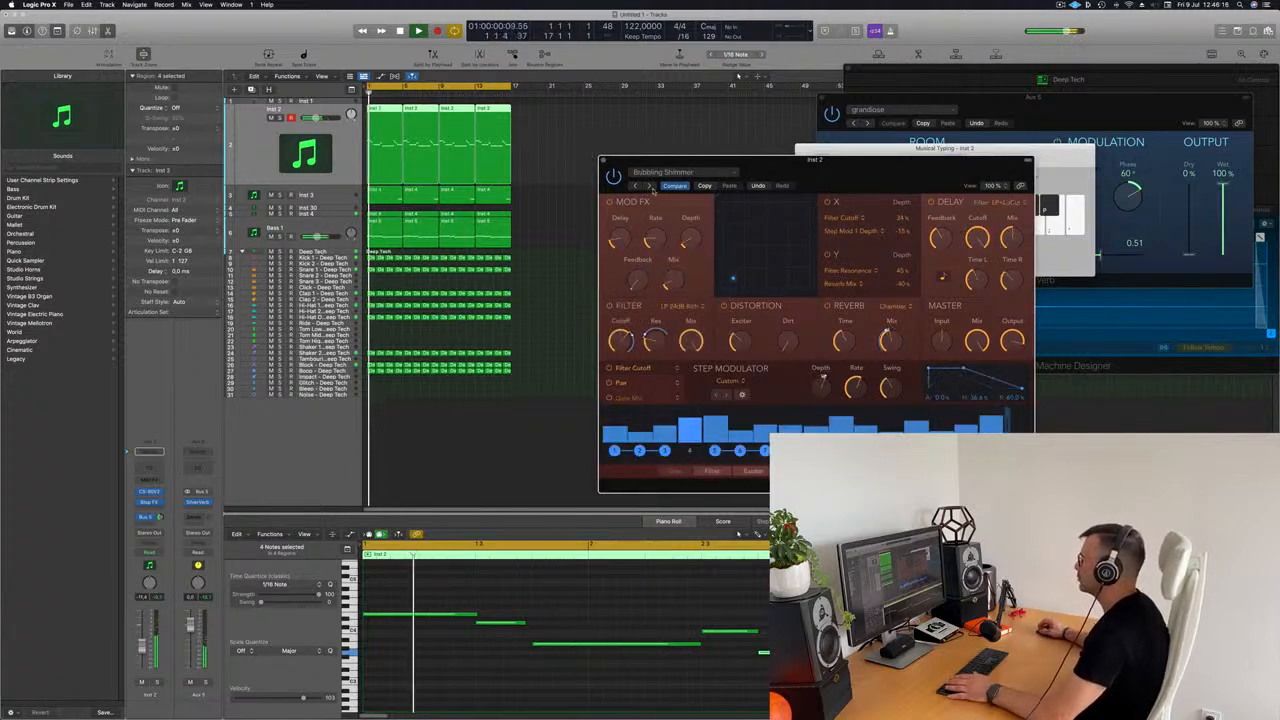
{"action": "left_click_drag", "start_coordinate": [874, 198], "coordinate": [839, 193]}
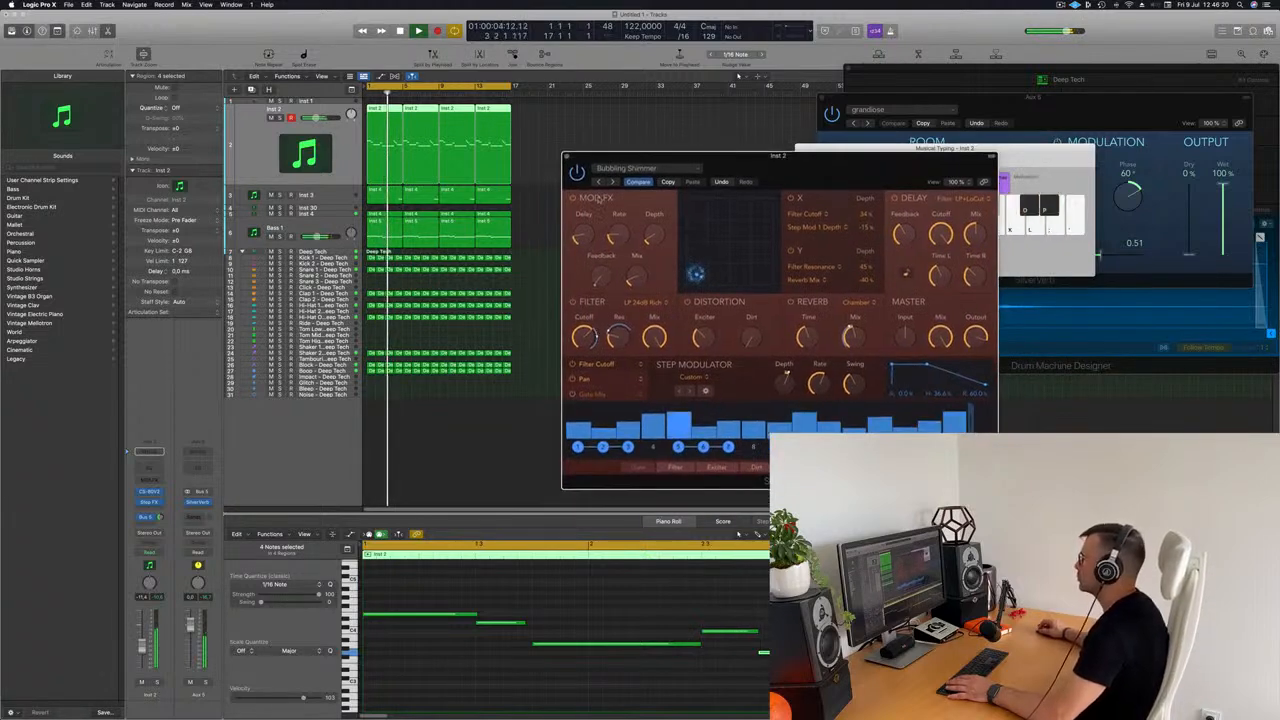
{"action": "left_click", "coordinate": [614, 182]}
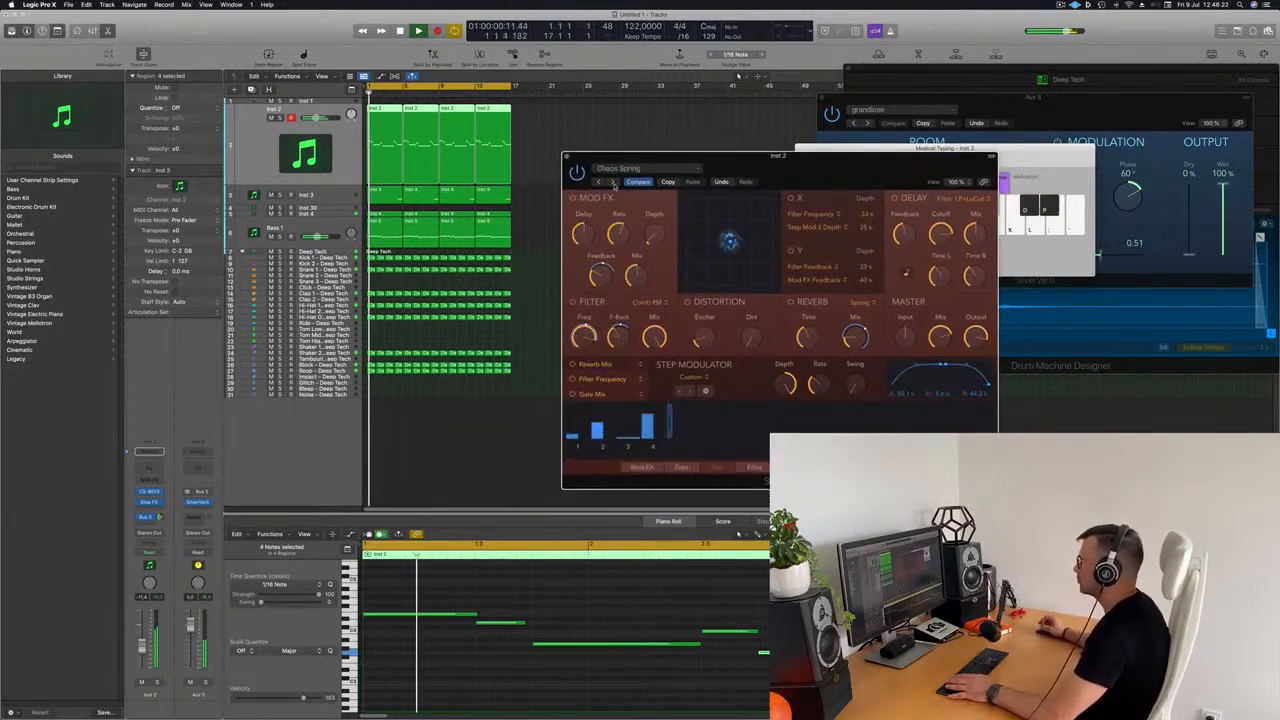
{"action": "left_click_drag", "start_coordinate": [830, 172], "coordinate": [841, 141]}
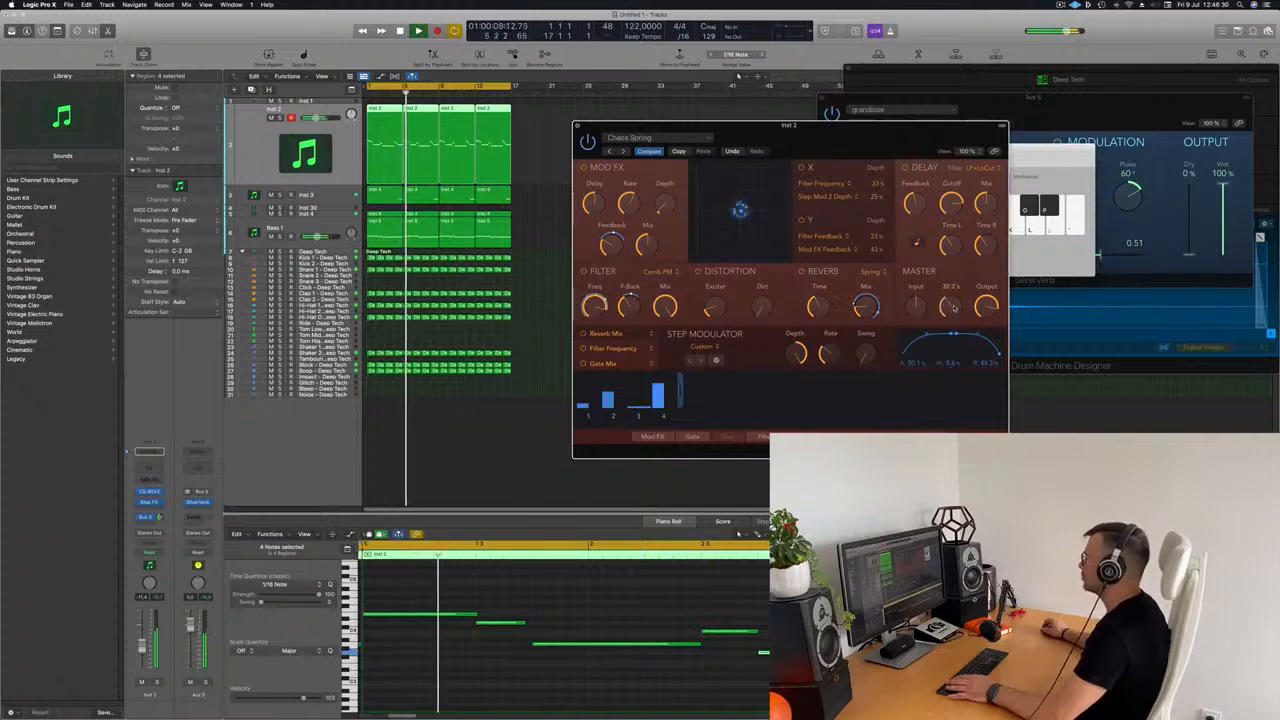
Step: Adjust the master mix of Step FX by ear and replay the track from the start
{"action": "left_click_drag", "start_coordinate": [955, 306], "coordinate": [954, 301]}
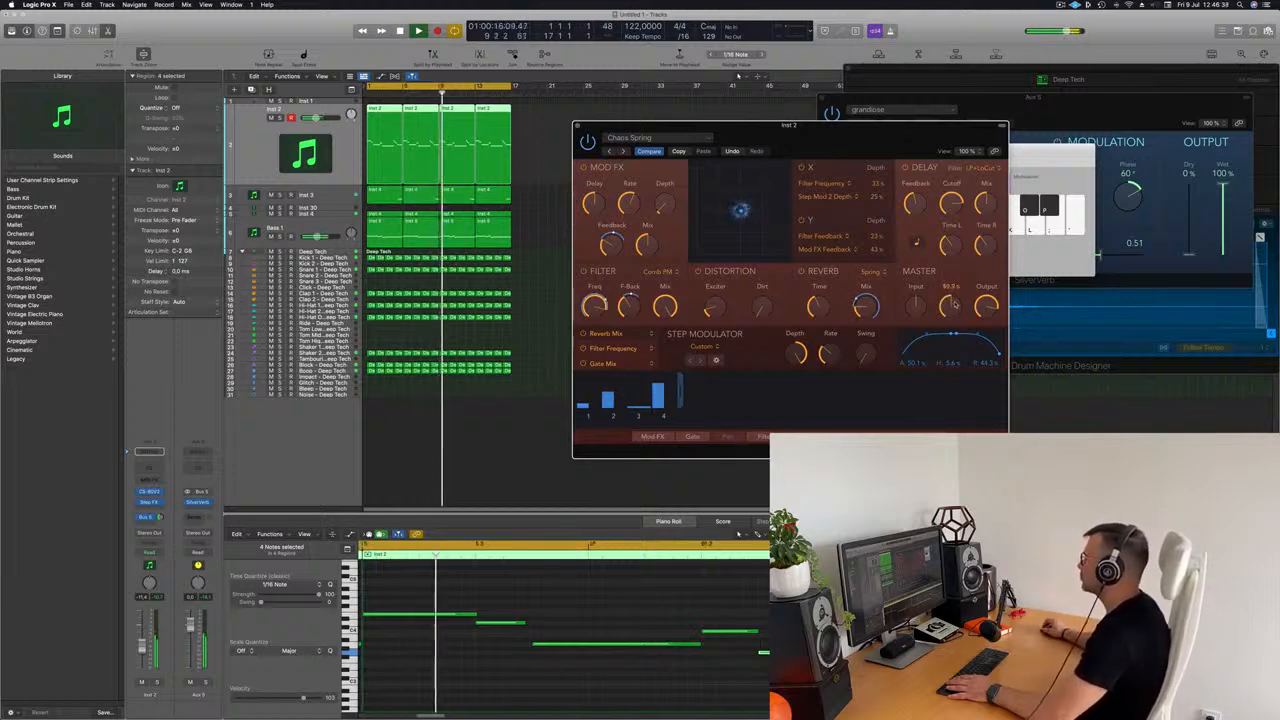
{"action": "key", "text": "space"}
{"action": "key", "text": "space"}
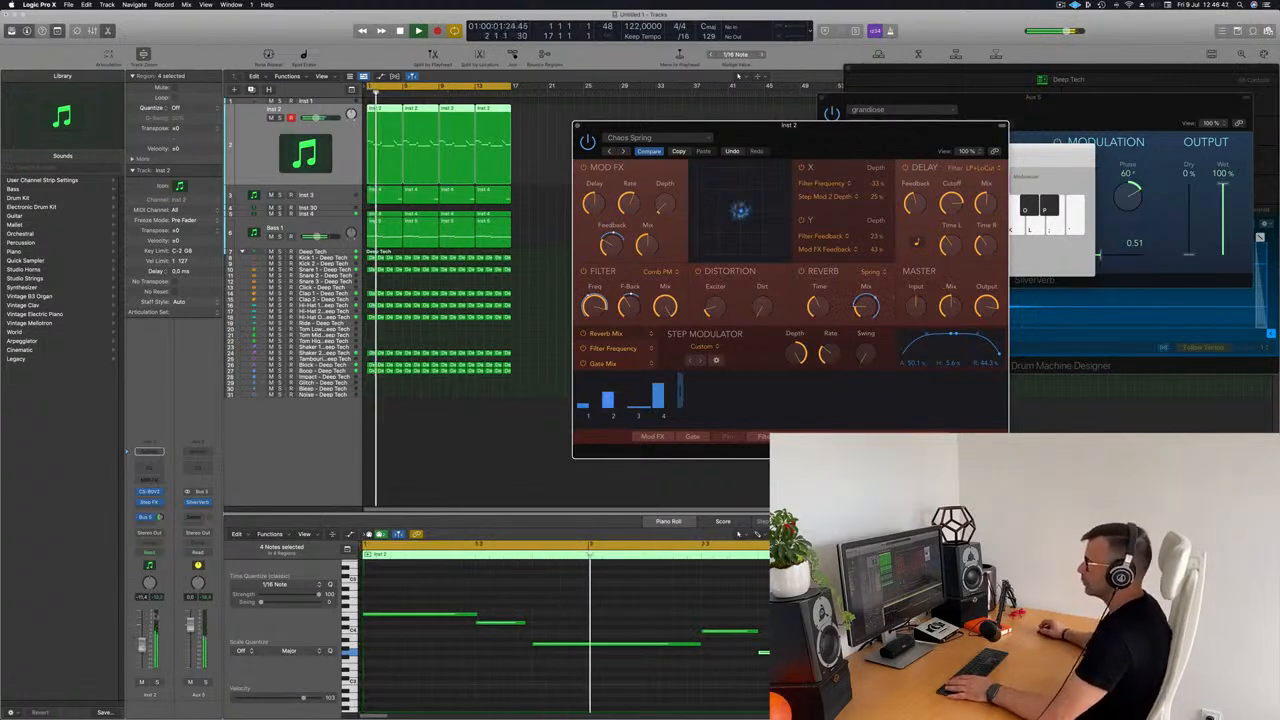
Step: Insert a Channel EQ after Step FX on the Inst 2 channel, enable its low cut and raise the cutoff frequency
{"action": "left_click", "coordinate": [141, 477]}
{"action": "key", "text": "space"}
{"action": "key", "text": "space"}
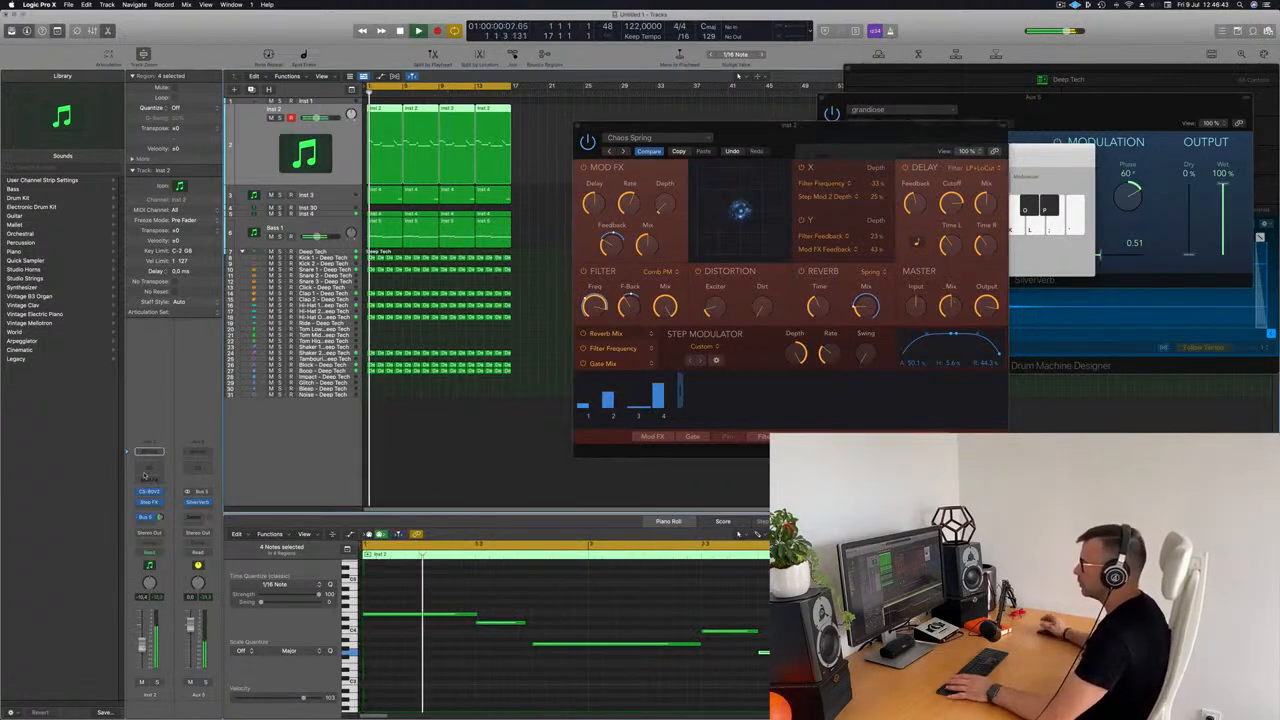
{"action": "left_click", "coordinate": [146, 469]}
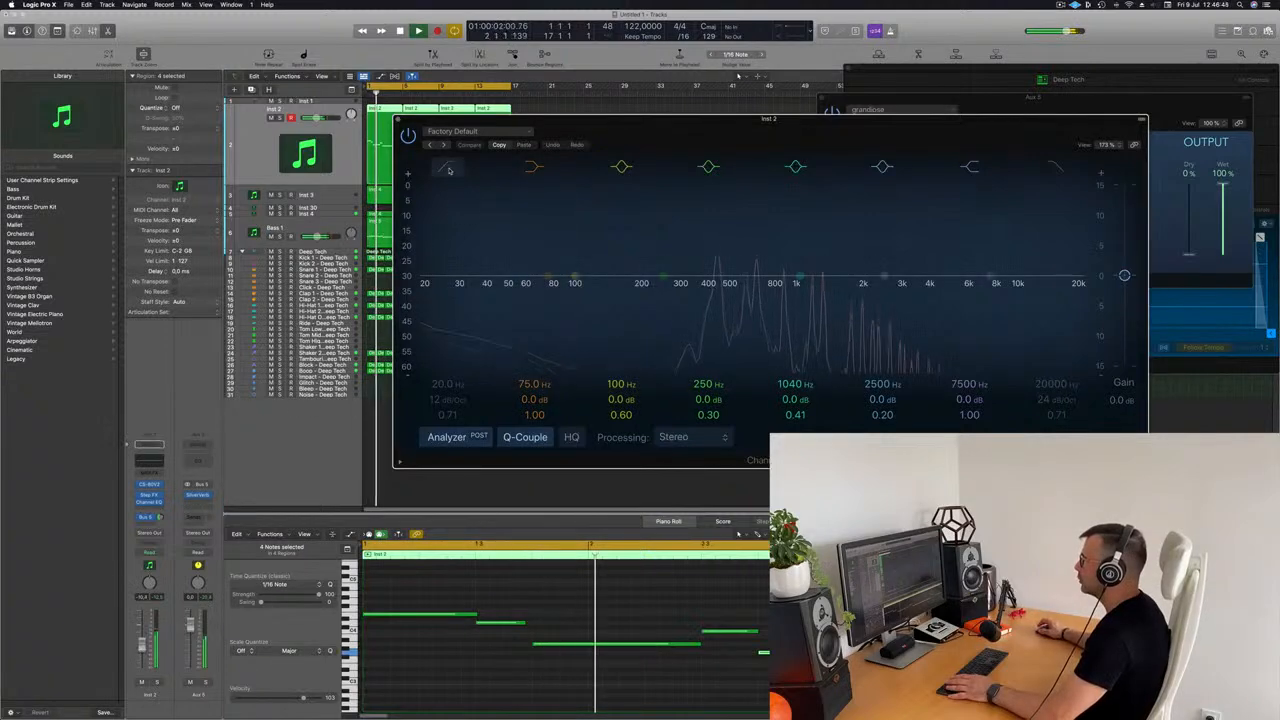
{"action": "left_click", "coordinate": [449, 169]}
{"action": "left_click_drag", "start_coordinate": [428, 292], "coordinate": [692, 292]}
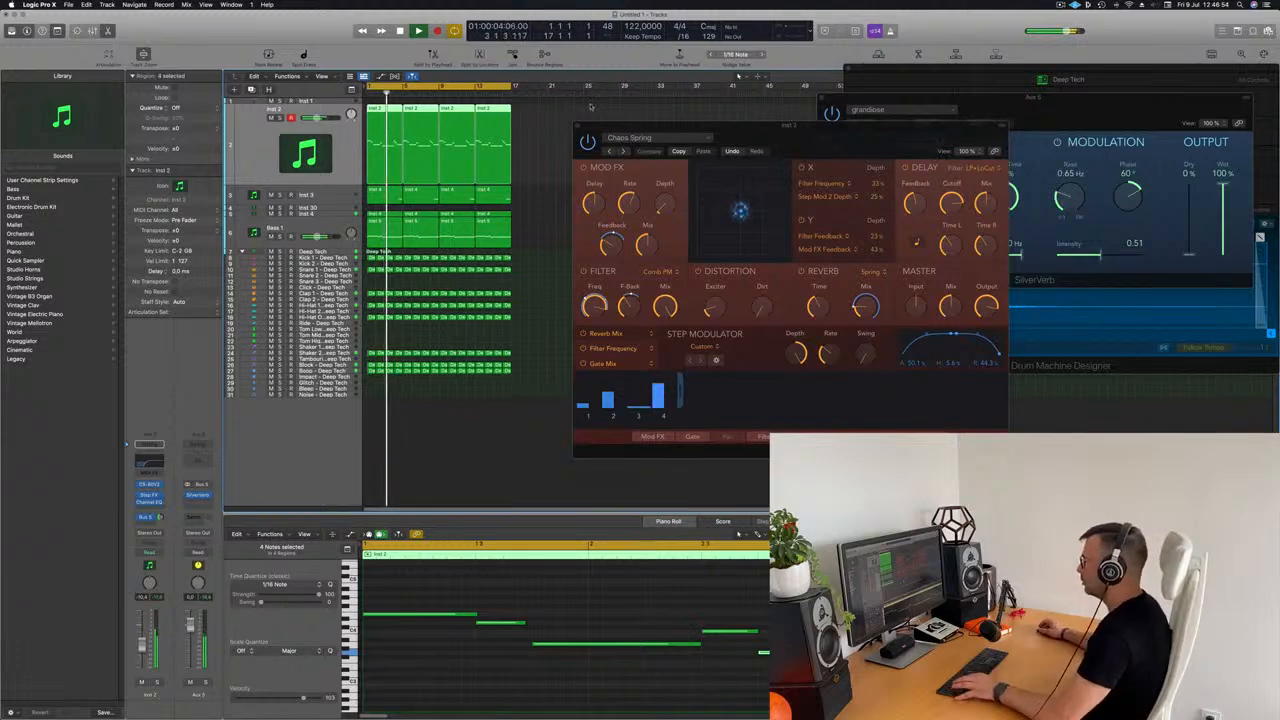
Step: Show the mixer, add a Compressor after the Channel EQ on the Inst 2 channel and adjust its threshold
{"action": "key", "text": "x"}
{"action": "left_click_drag", "start_coordinate": [816, 126], "coordinate": [1081, 164]}
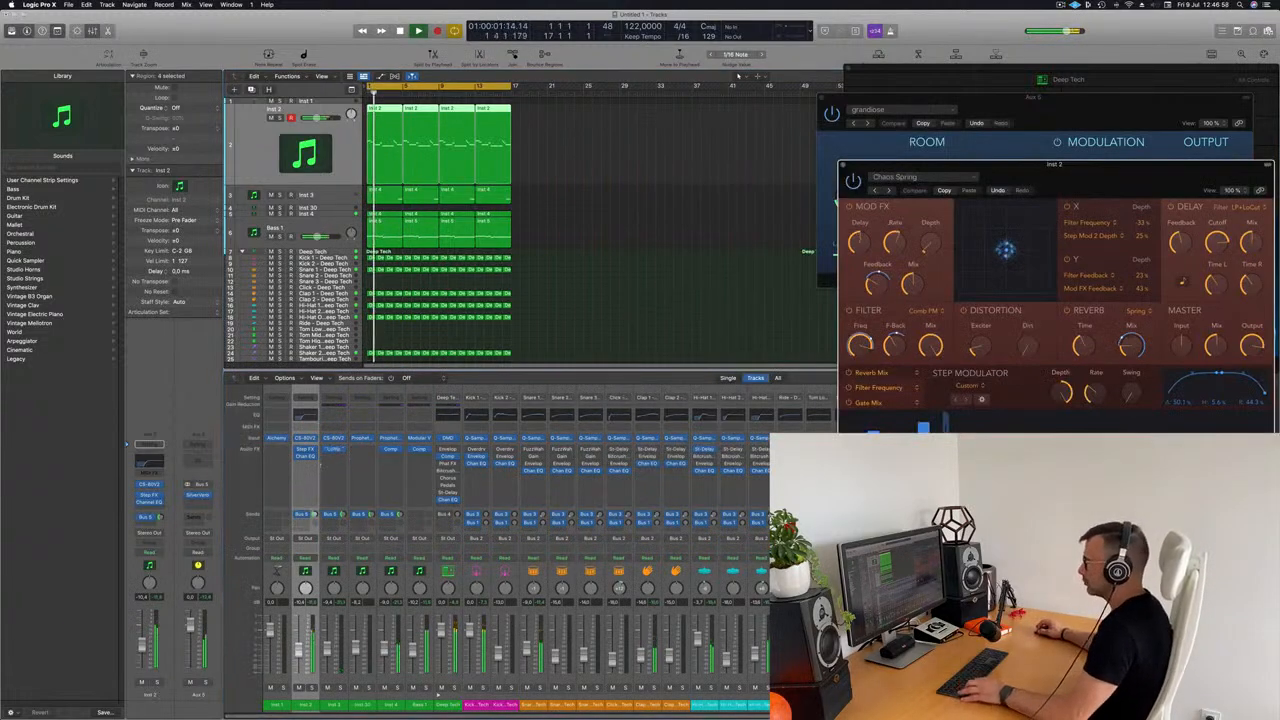
{"action": "left_click_drag", "start_coordinate": [305, 469], "coordinate": [305, 468]}
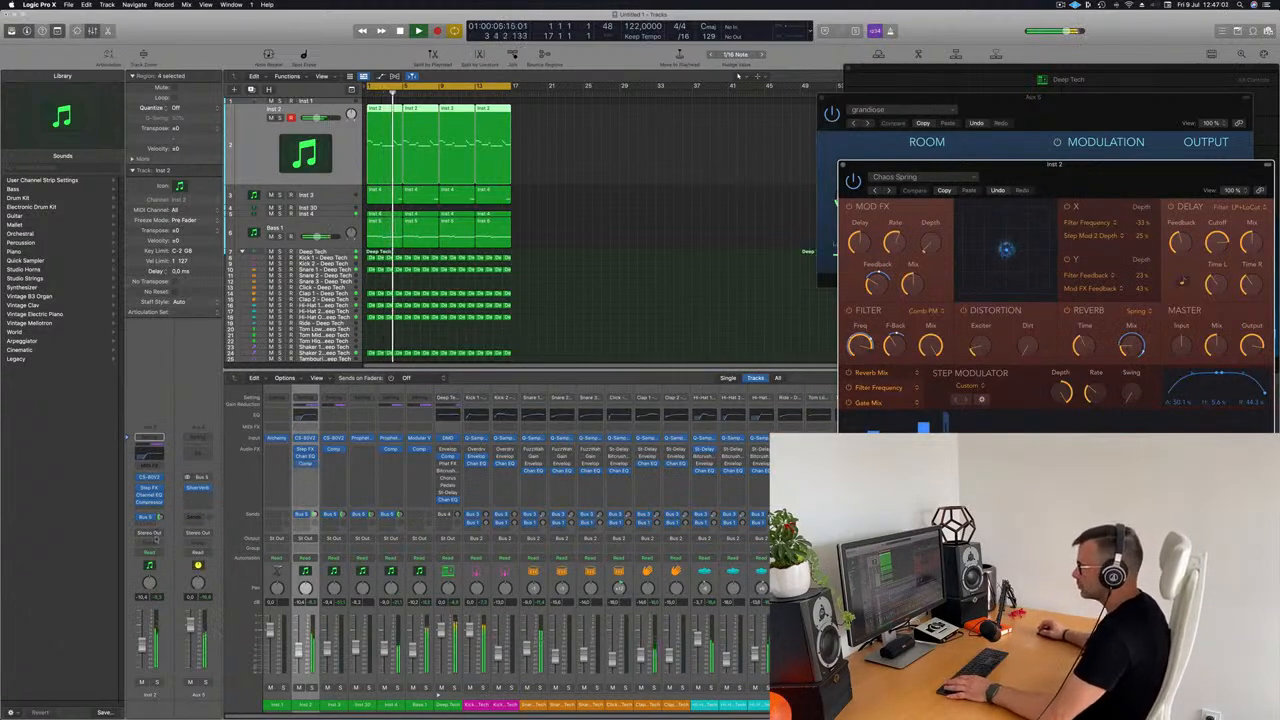
{"action": "left_click", "coordinate": [305, 463]}
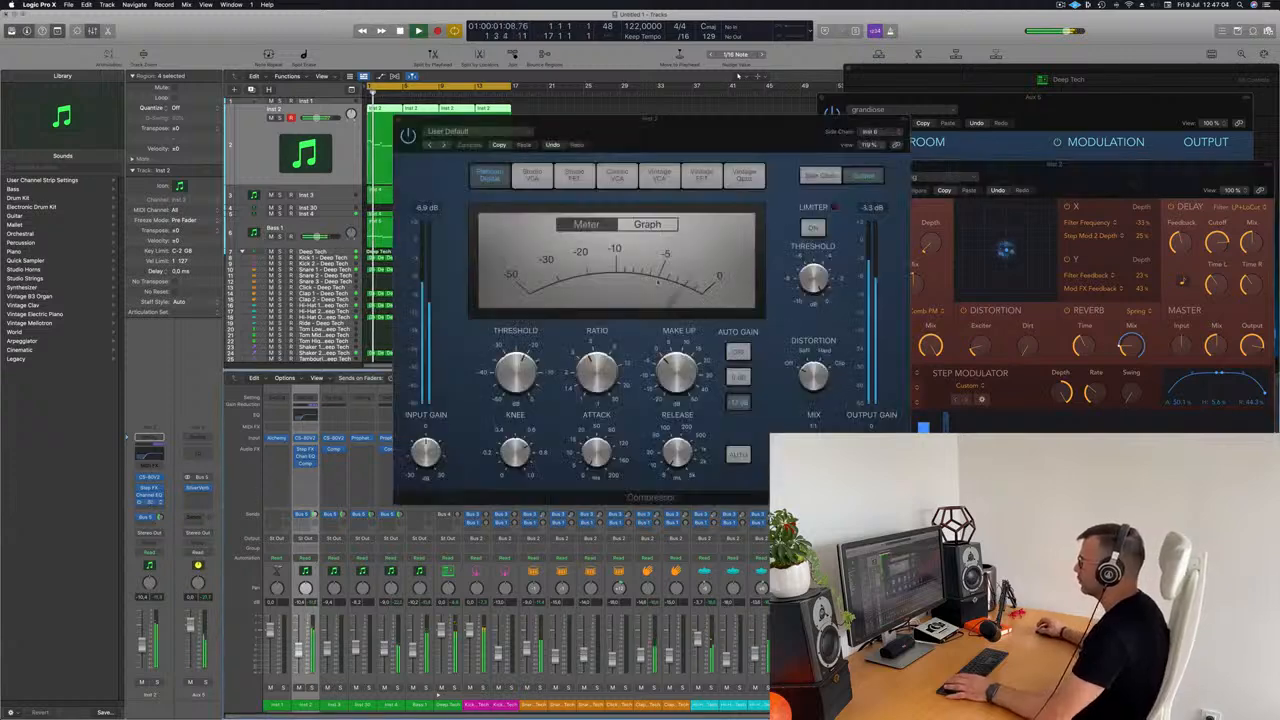
{"action": "left_click_drag", "start_coordinate": [552, 364], "coordinate": [528, 362]}
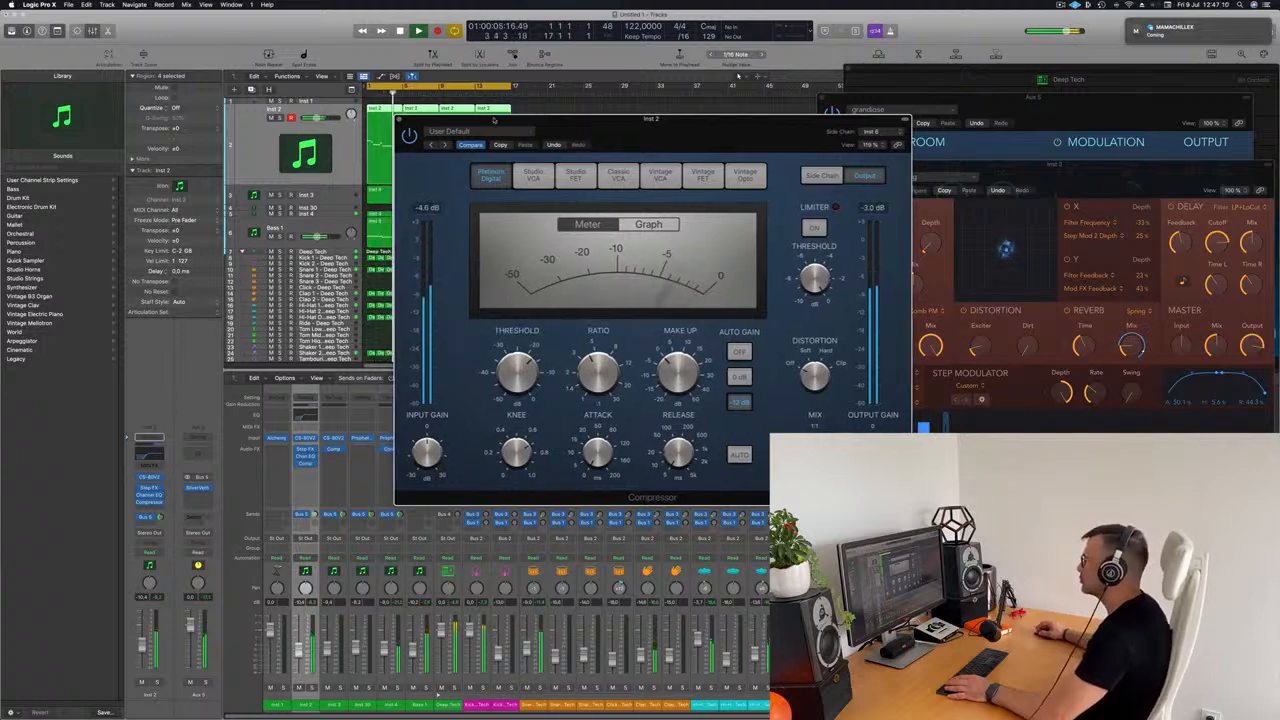
{"action": "left_click", "coordinate": [399, 119]}
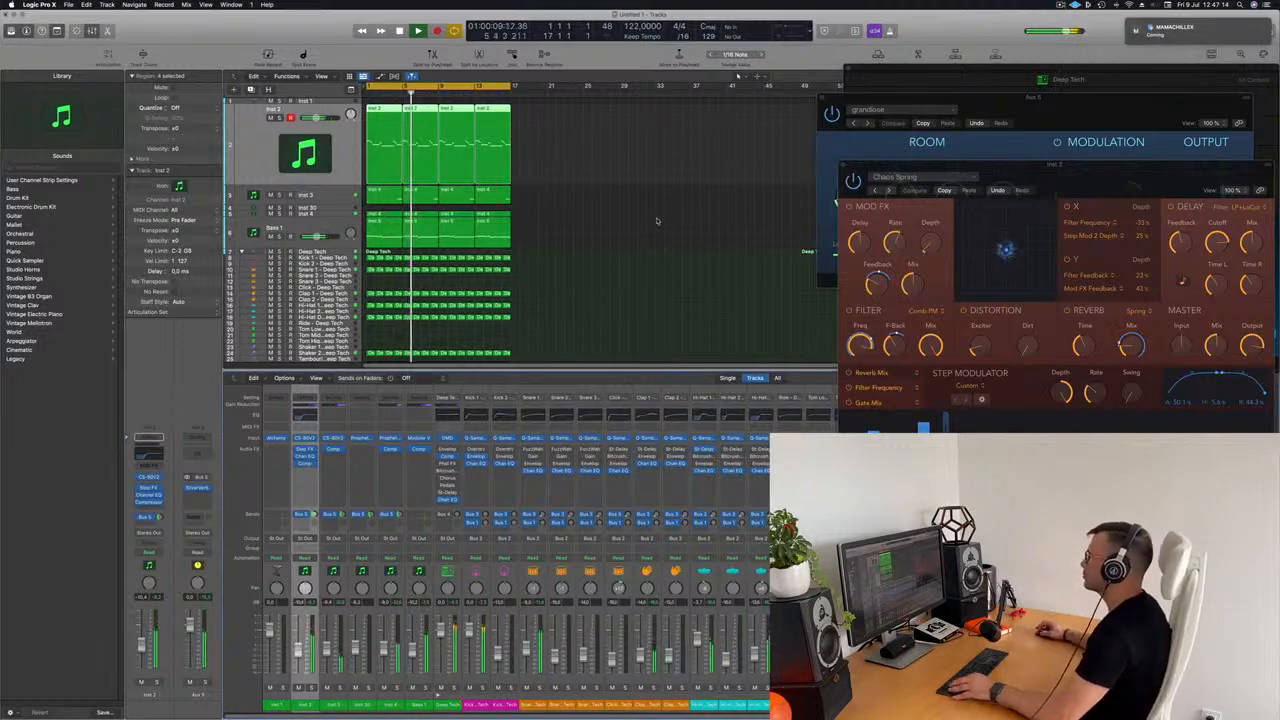
{"action": "left_click", "coordinate": [621, 232]}
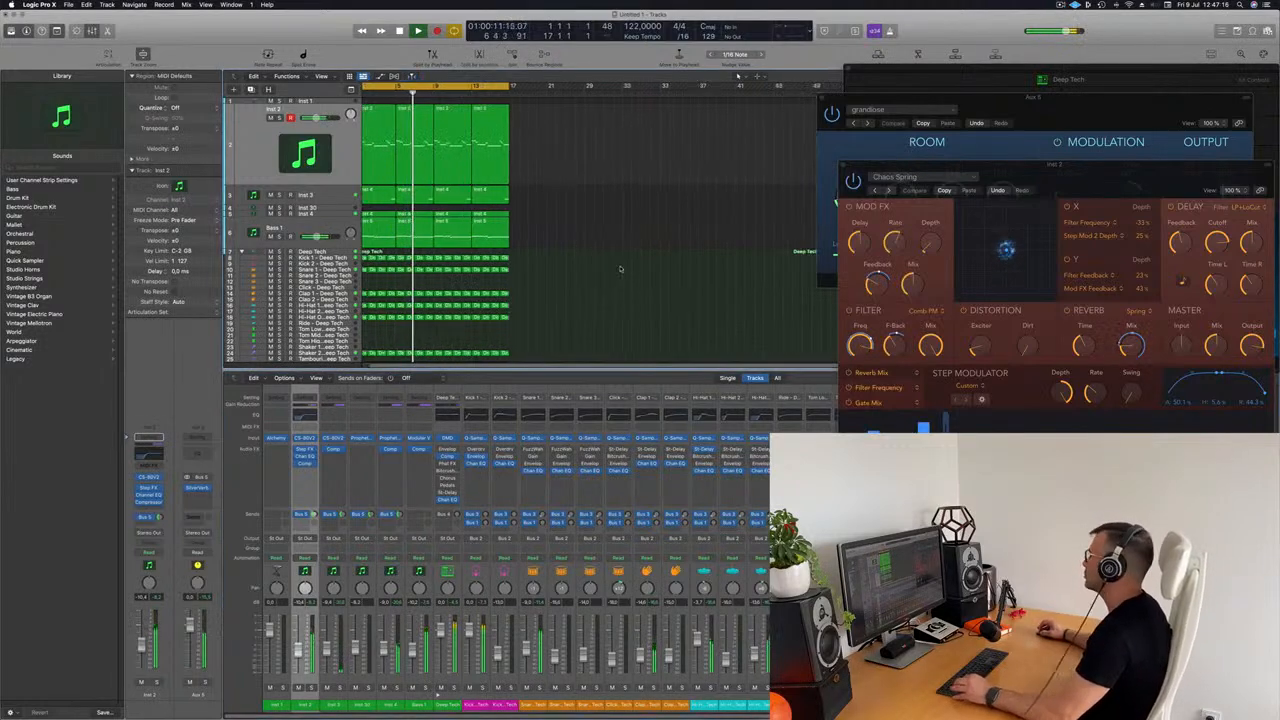
{"action": "scroll", "coordinate": [618, 269], "scroll_direction": "down", "scroll_amount": 2}
{"action": "scroll", "coordinate": [573, 280], "scroll_direction": "up", "scroll_amount": 1}
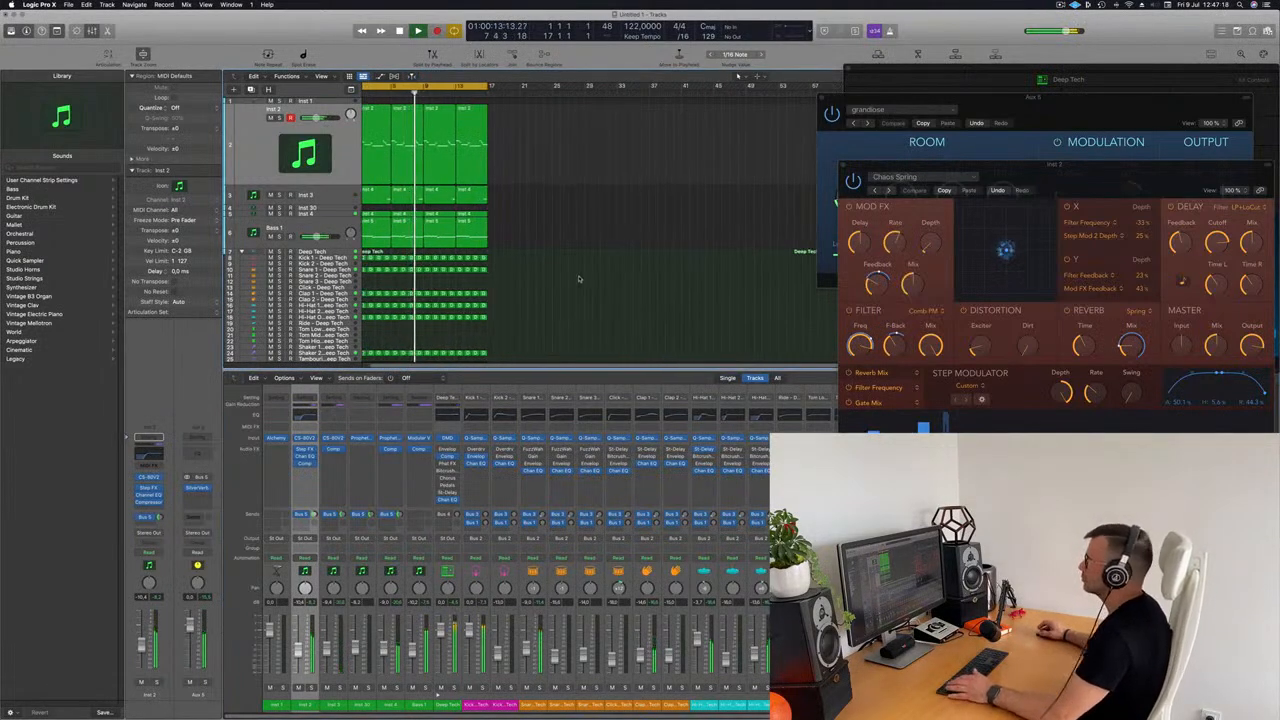
{"action": "left_click", "coordinate": [327, 198]}
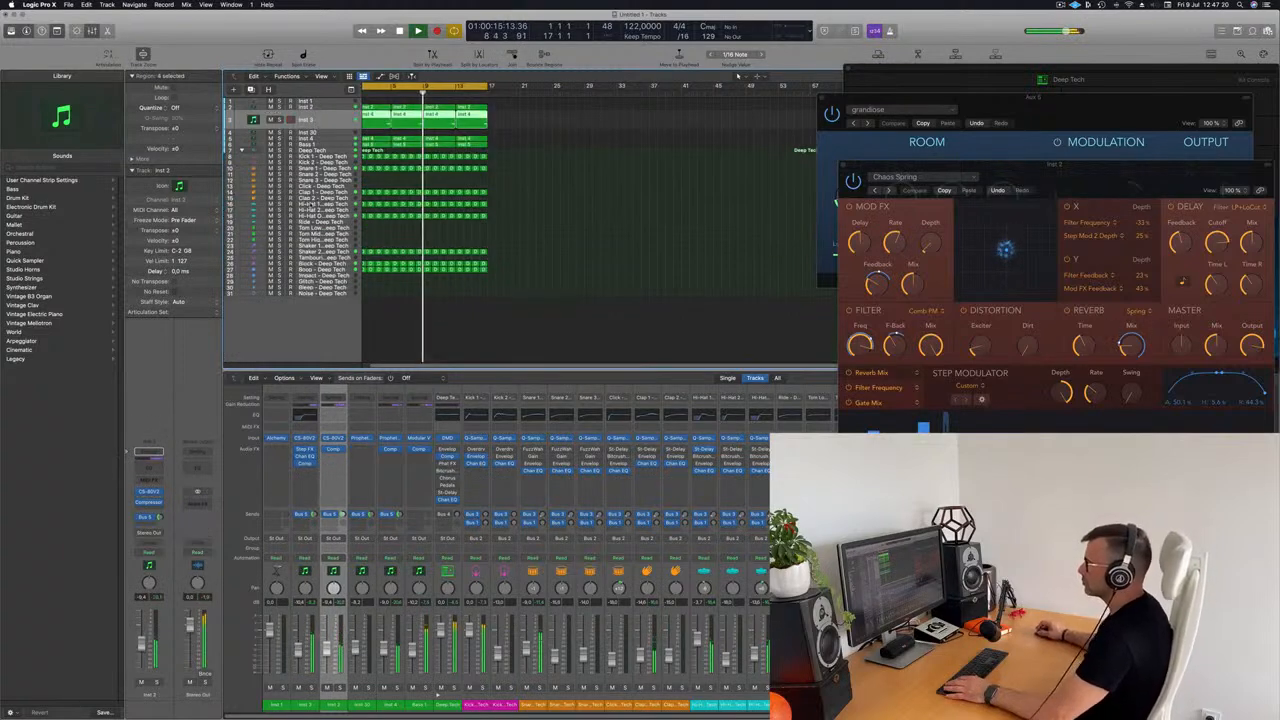
{"action": "scroll", "coordinate": [472, 132], "scroll_direction": "up", "scroll_amount": 2}
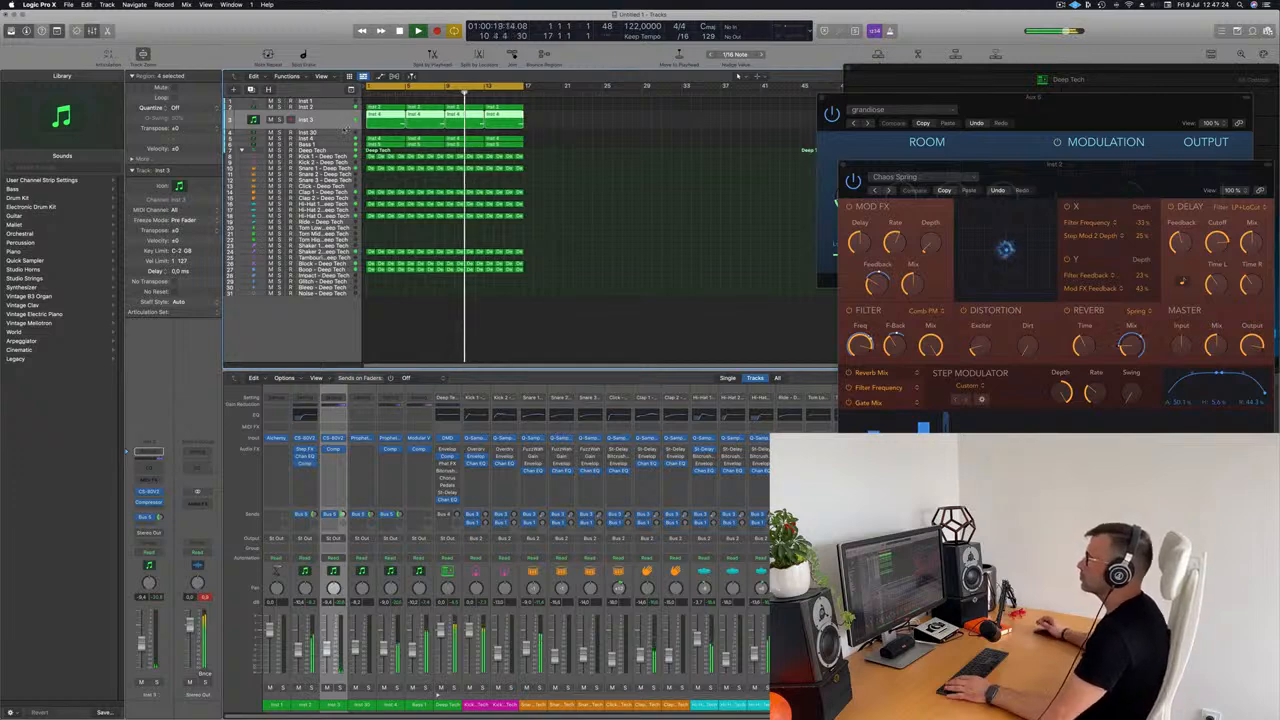
Step: Duplicate the Bass 1 track with its settings, copy the first four-bar bass region onto the new track, and play from the start
{"action": "key", "text": "Return"}
{"action": "left_click", "coordinate": [338, 146]}
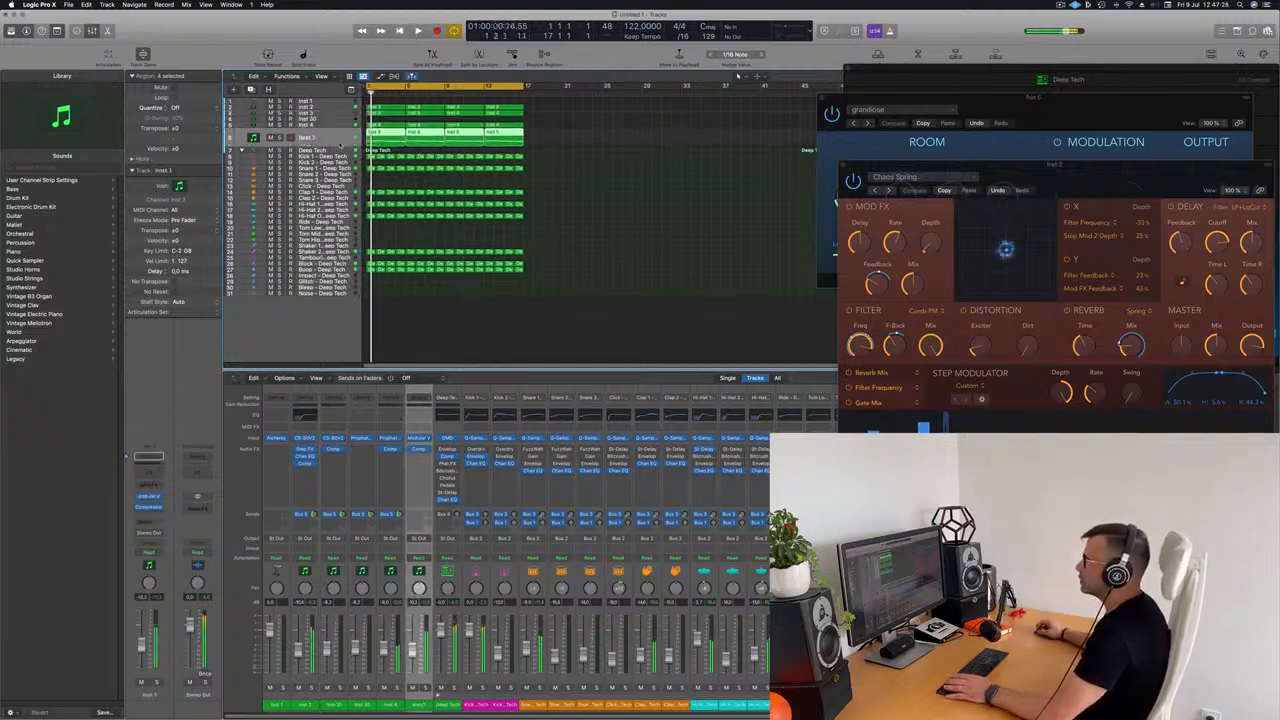
{"action": "key", "text": "super+d"}
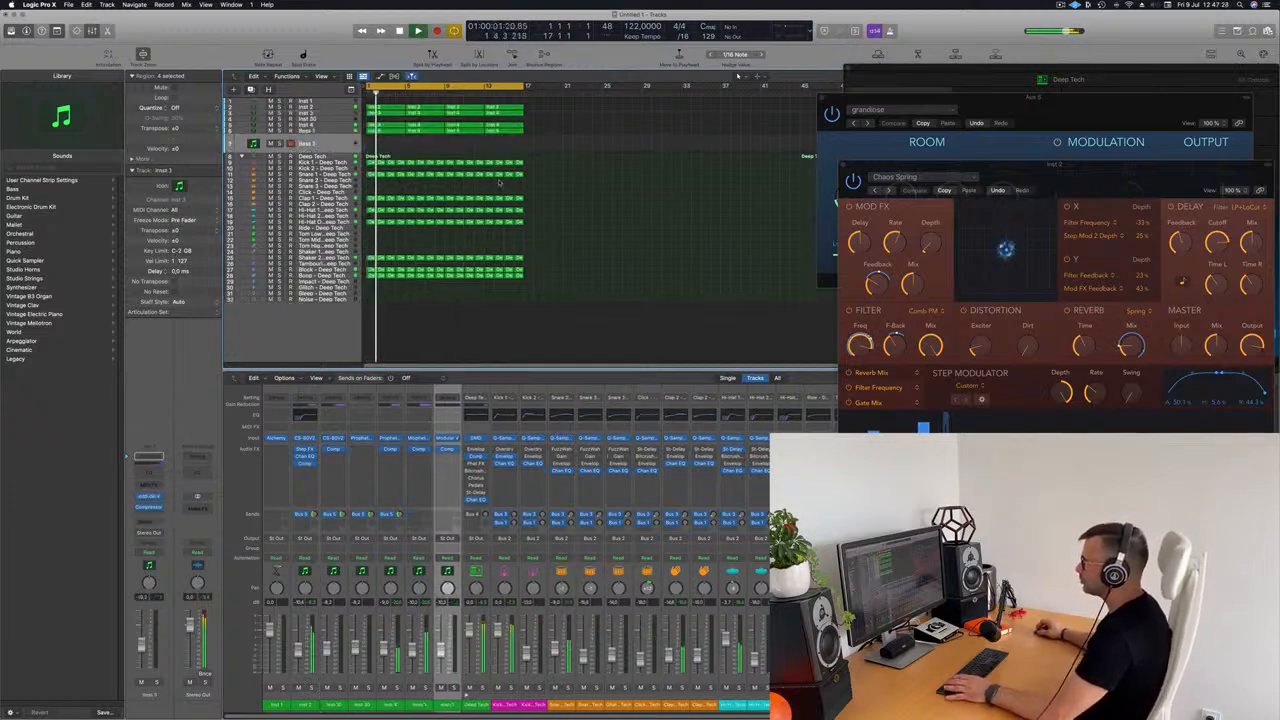
{"action": "left_click_drag", "start_coordinate": [391, 131], "coordinate": [392, 141]}
{"action": "key", "text": "space"}
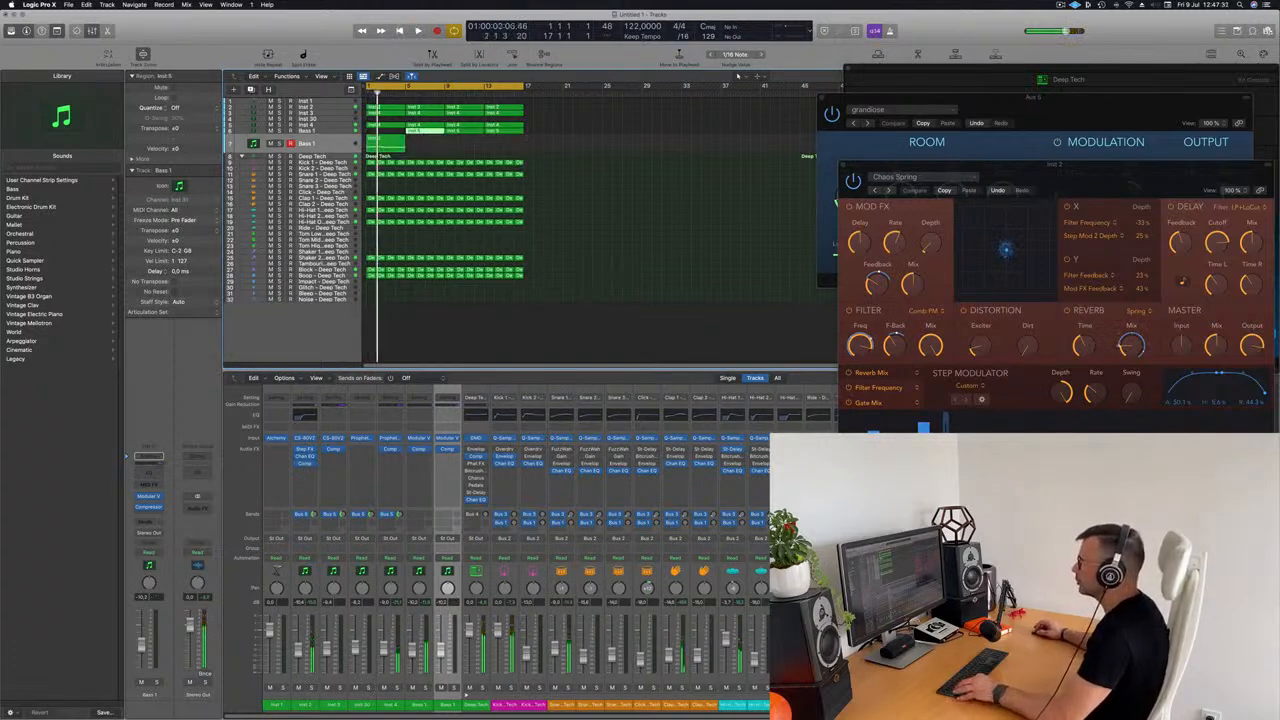
{"action": "key", "text": "Return"}
{"action": "key", "text": "space"}
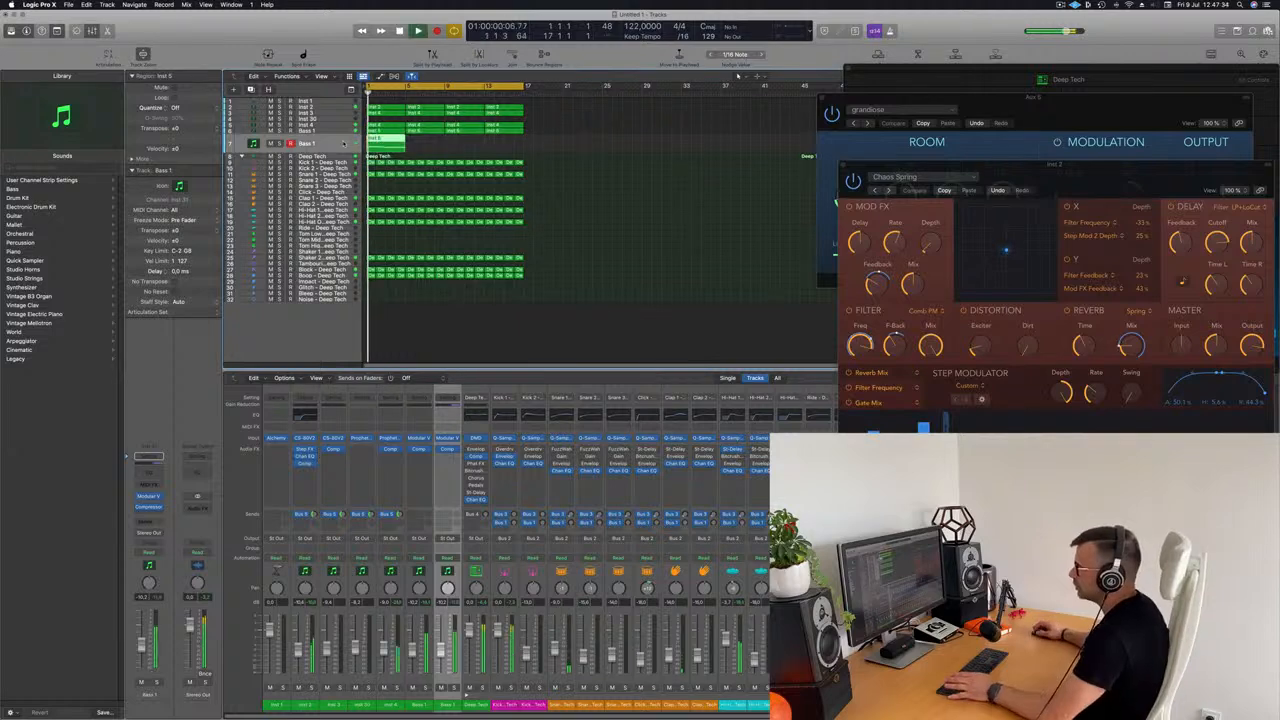
Step: Load the Ted_bass2 preset in the duplicated bass track's Modular V and play it with the arrangement
{"action": "left_click", "coordinate": [149, 497]}
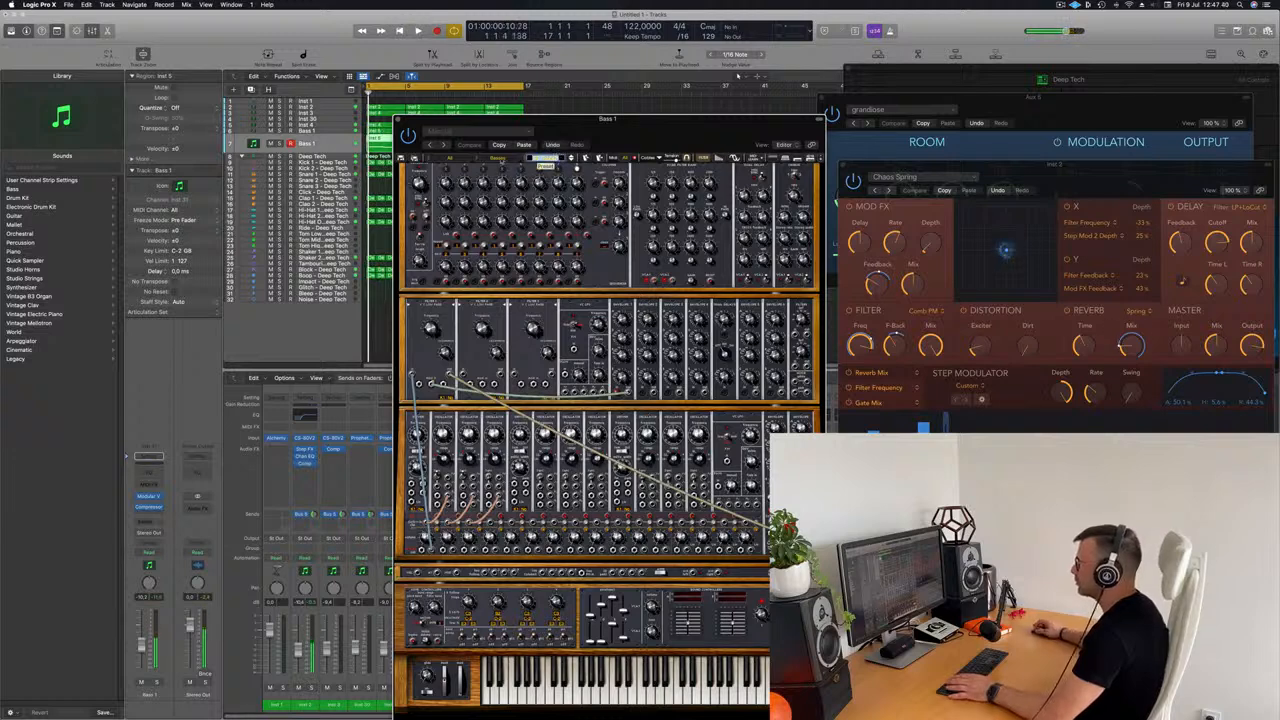
{"action": "left_click", "coordinate": [545, 158]}
{"action": "scroll", "coordinate": [535, 396], "scroll_direction": "down", "scroll_amount": 10}
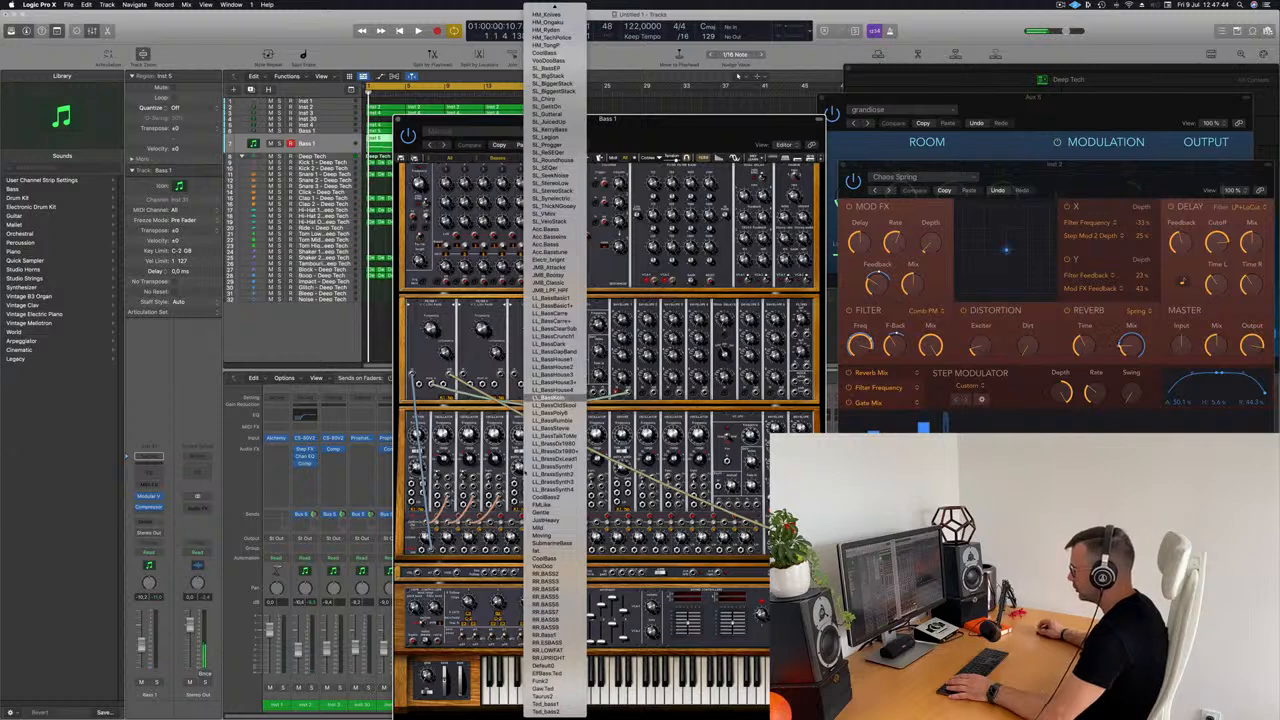
{"action": "left_click", "coordinate": [546, 712]}
{"action": "left_click_drag", "start_coordinate": [657, 137], "coordinate": [838, 76]}
{"action": "key", "text": "space"}
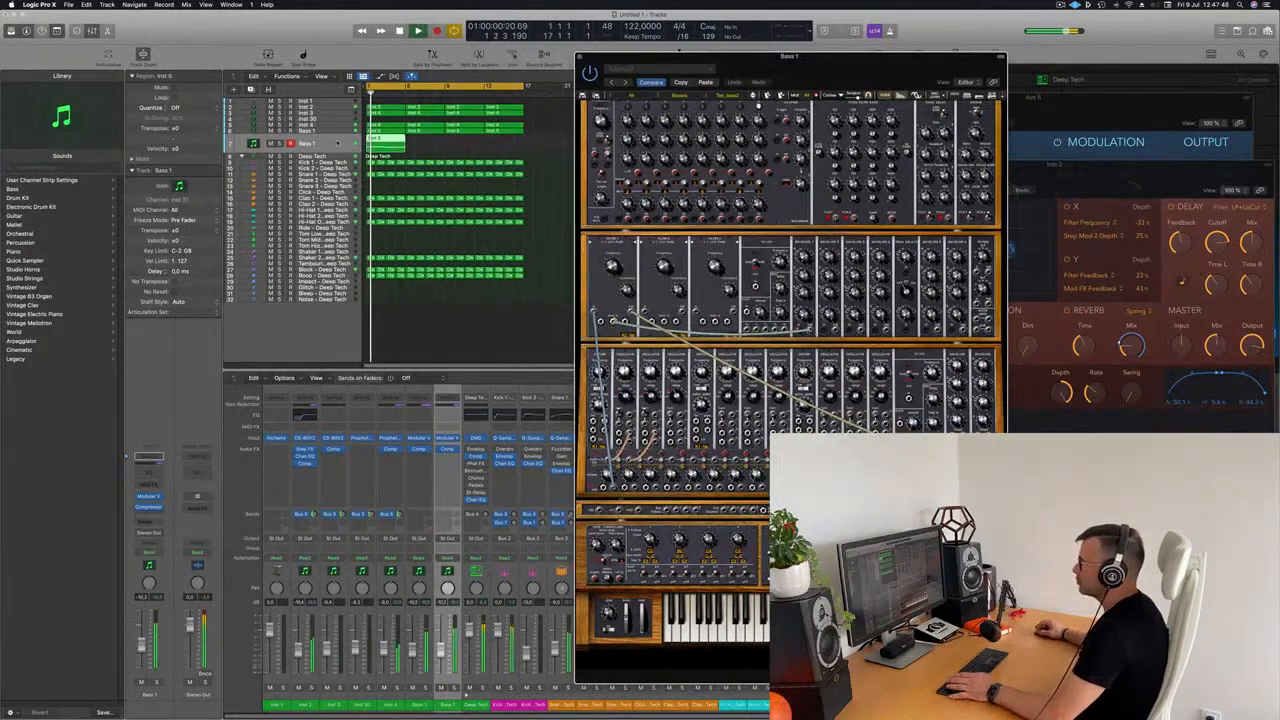
Step: Audition the duplicated bass track in solo, then repeat its four-bar region to fill all 16 bars
{"action": "left_click", "coordinate": [281, 144]}
{"action": "left_click", "coordinate": [281, 144]}
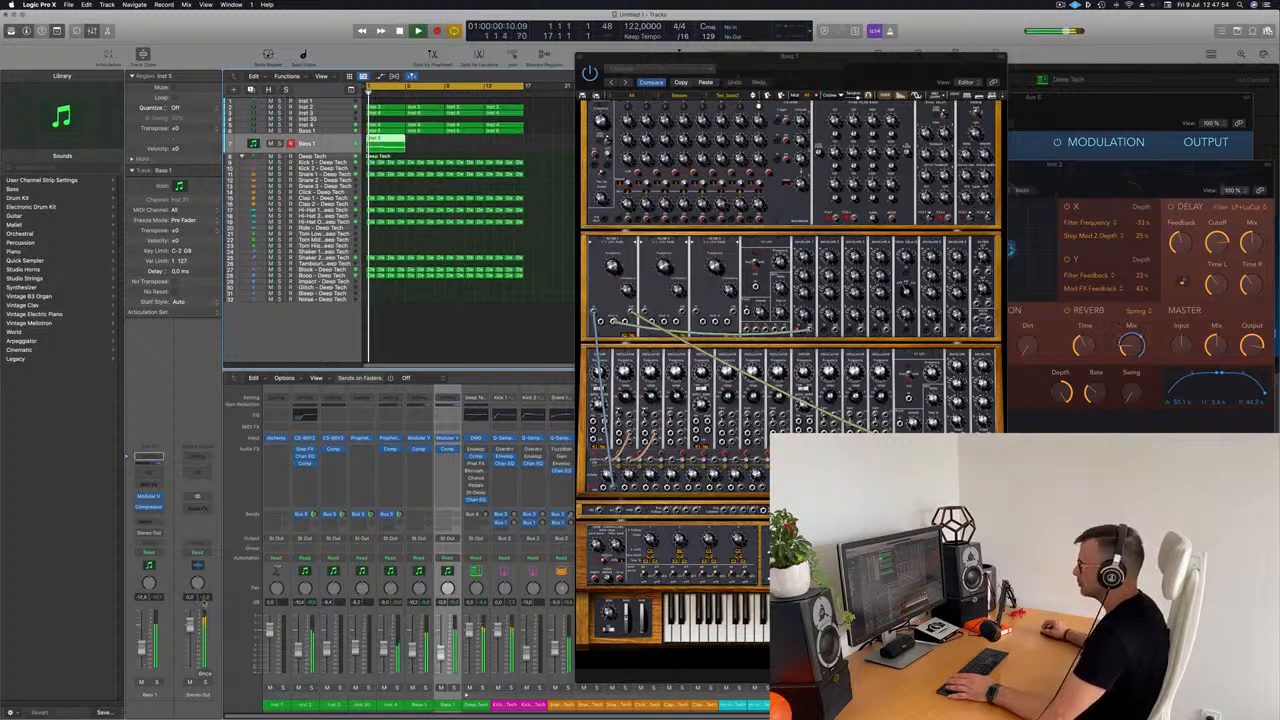
{"action": "left_click_drag", "start_coordinate": [809, 67], "coordinate": [880, 92]}
{"action": "left_click", "coordinate": [362, 141]}
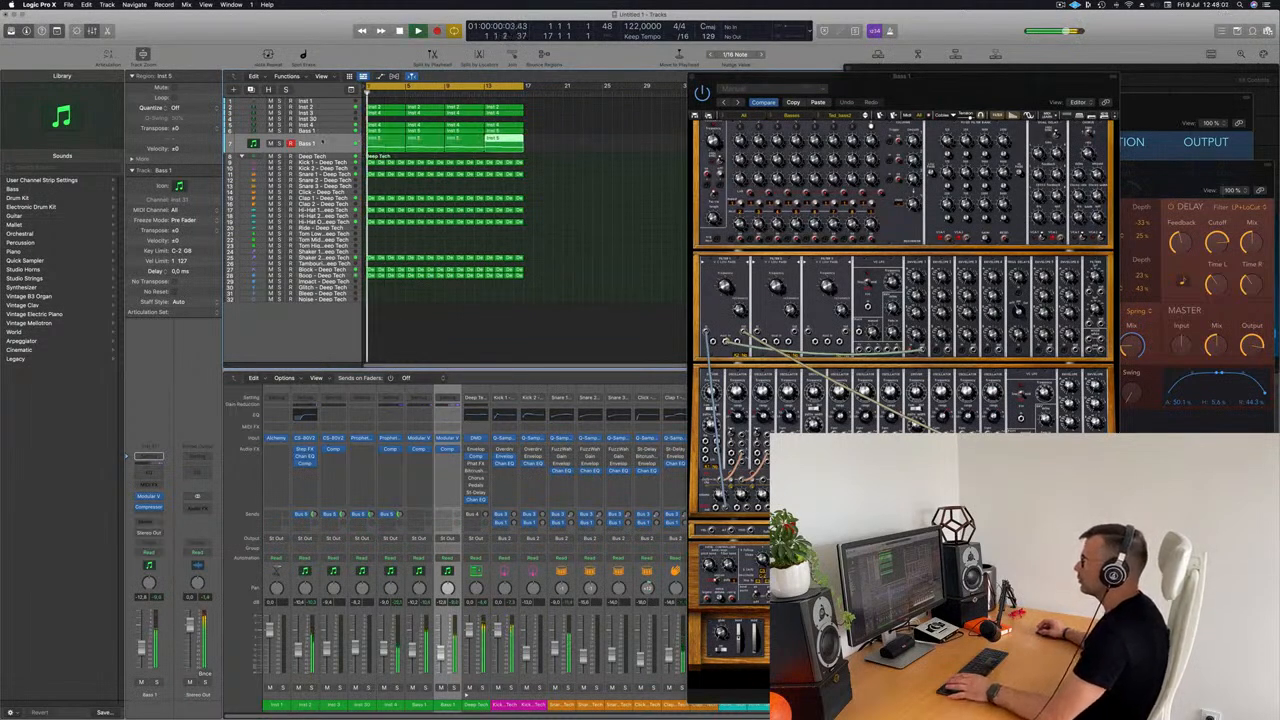
Step: Audition the Inst 4 track in solo and rename it Arp brass
{"action": "left_click", "coordinate": [325, 130]}
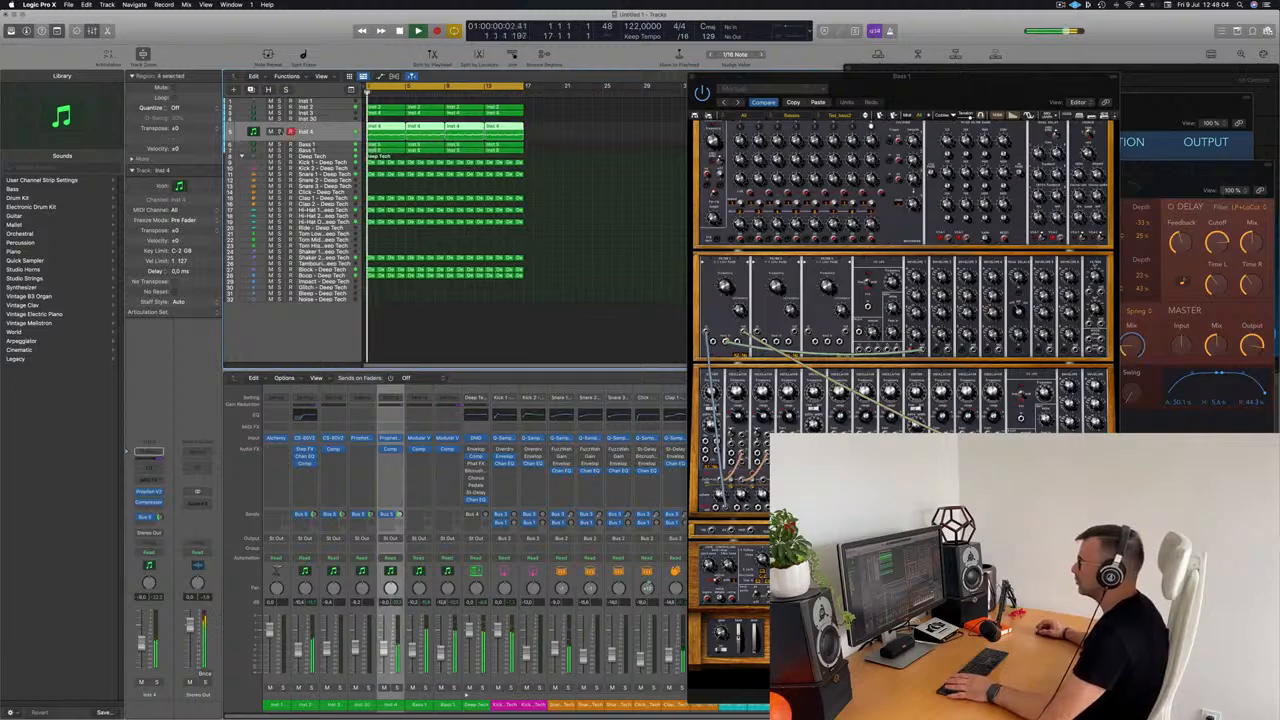
{"action": "left_click", "coordinate": [279, 131]}
{"action": "left_click", "coordinate": [279, 131]}
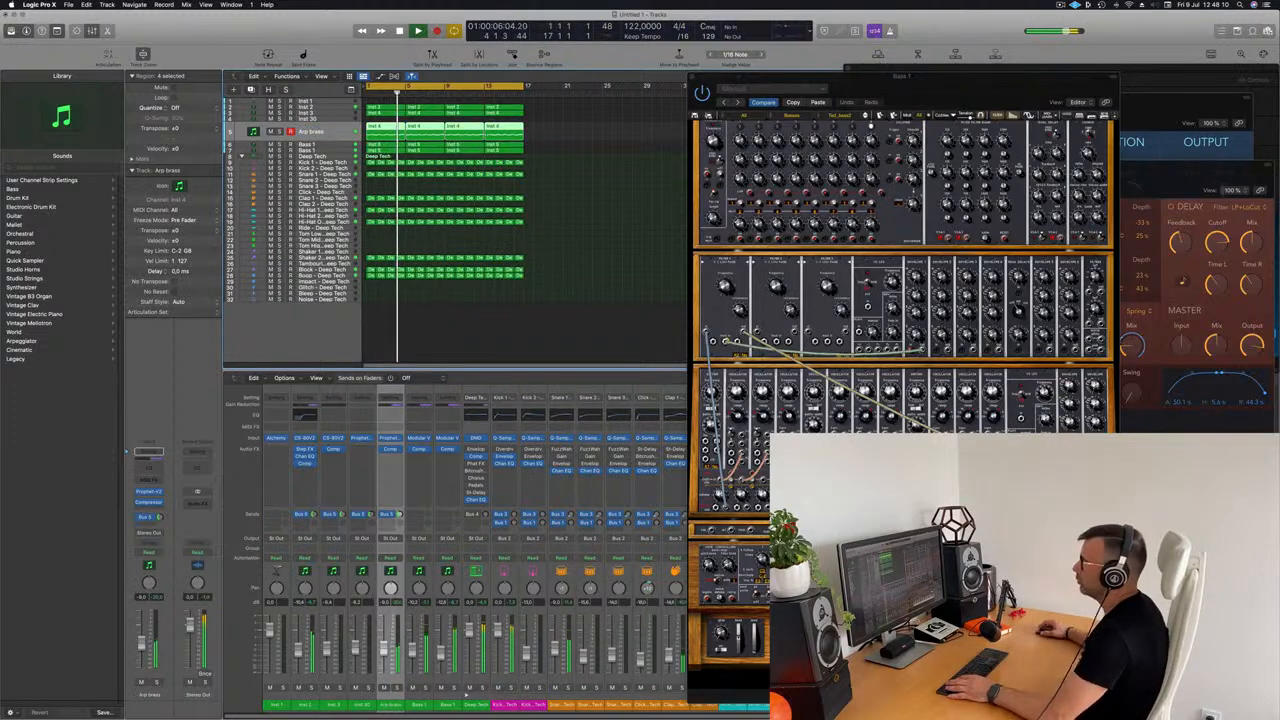
Step: Rename the Inst 2 track as Top Lead
{"action": "left_click", "coordinate": [308, 112]}
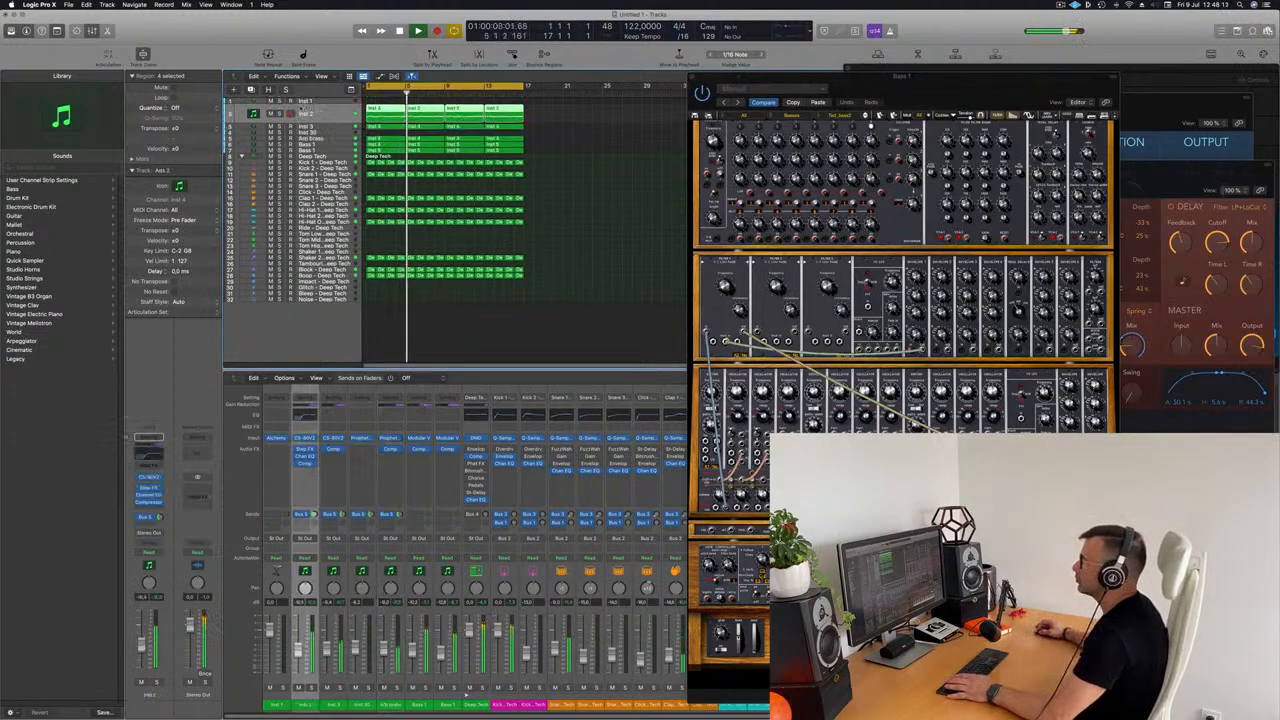
{"action": "double_click", "coordinate": [308, 113]}
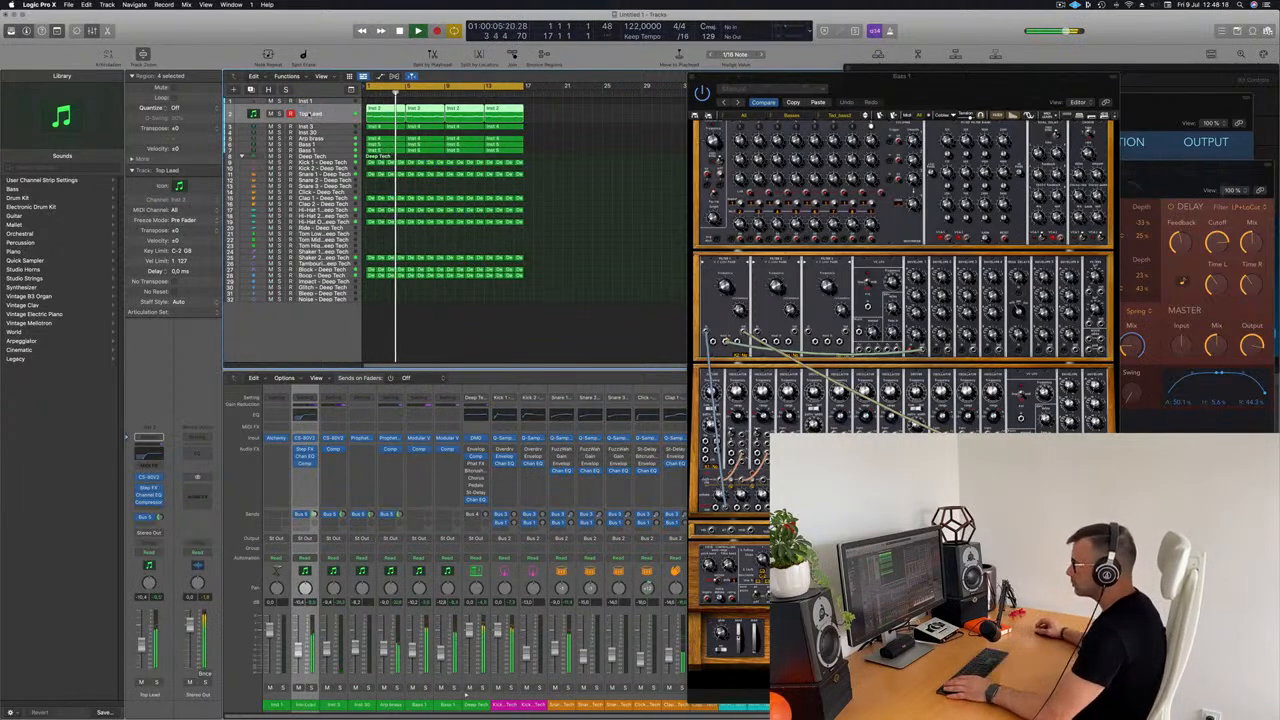
{"action": "key", "text": "Tab"}
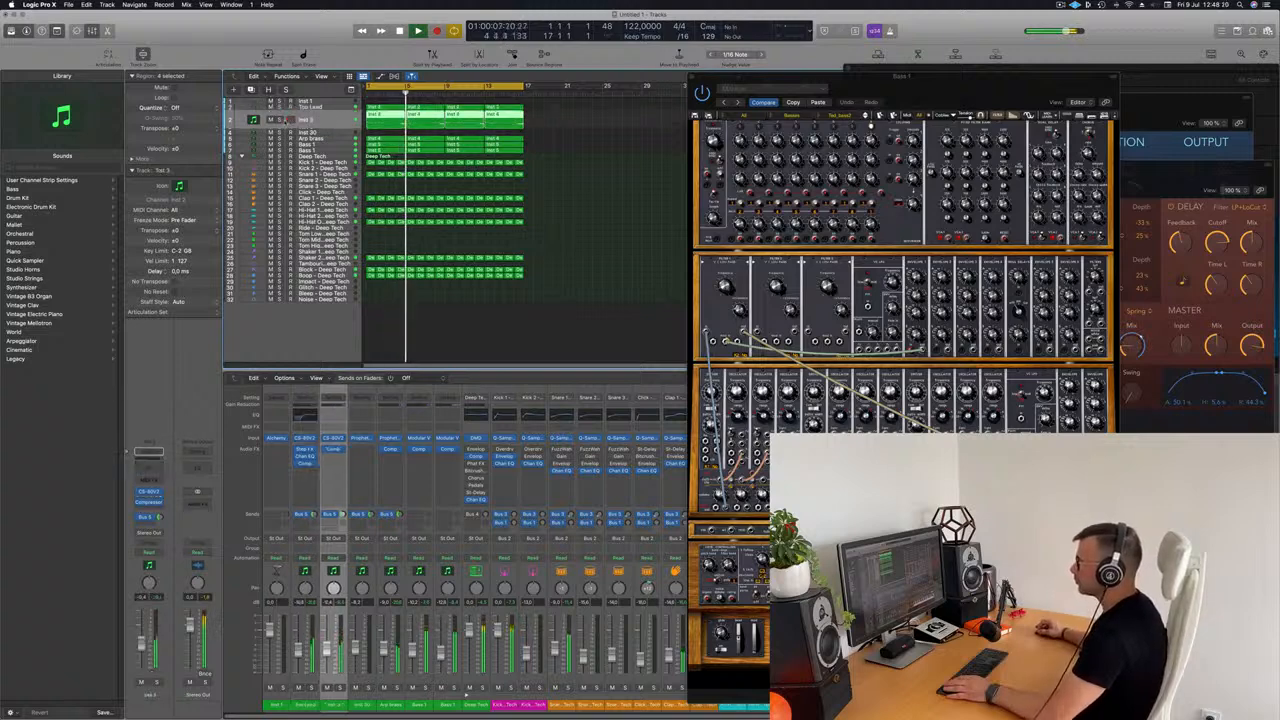
Step: Solo the Inst 3 track, rename it Brass Add and return the playhead to the start
{"action": "left_click", "coordinate": [278, 119]}
{"action": "type", "text": "Brass Add"}
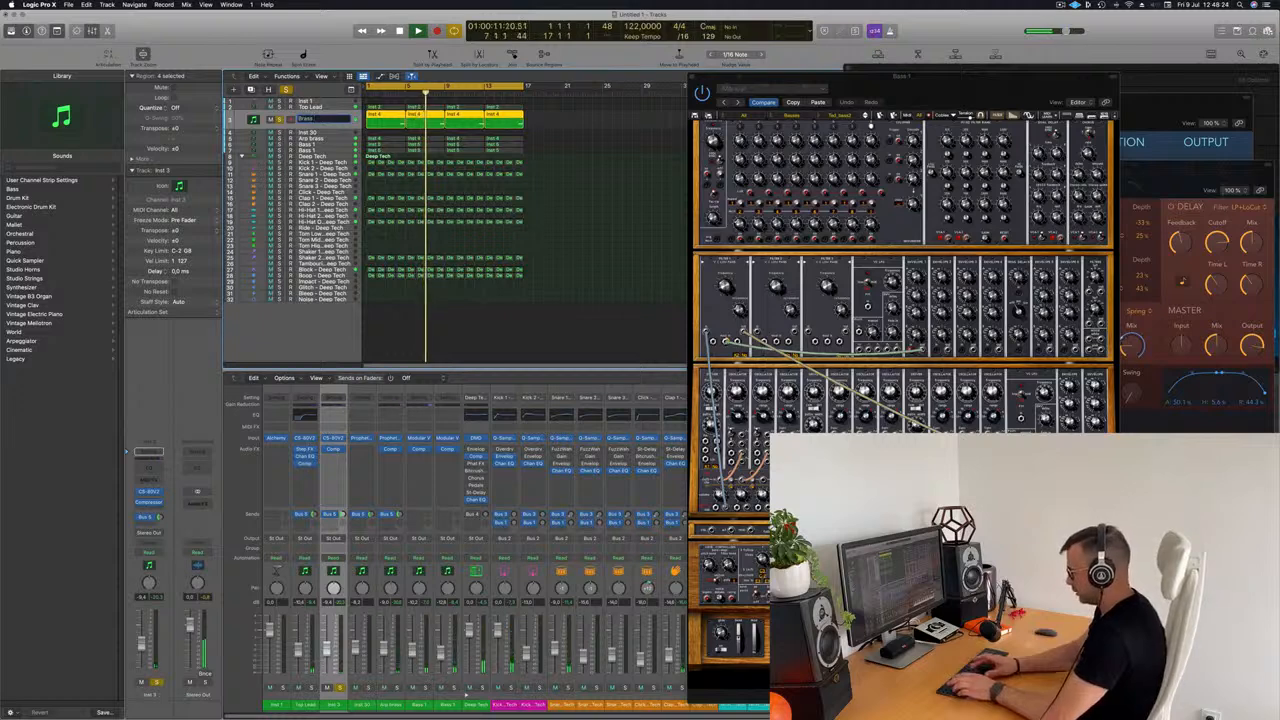
{"action": "key", "text": "Return"}
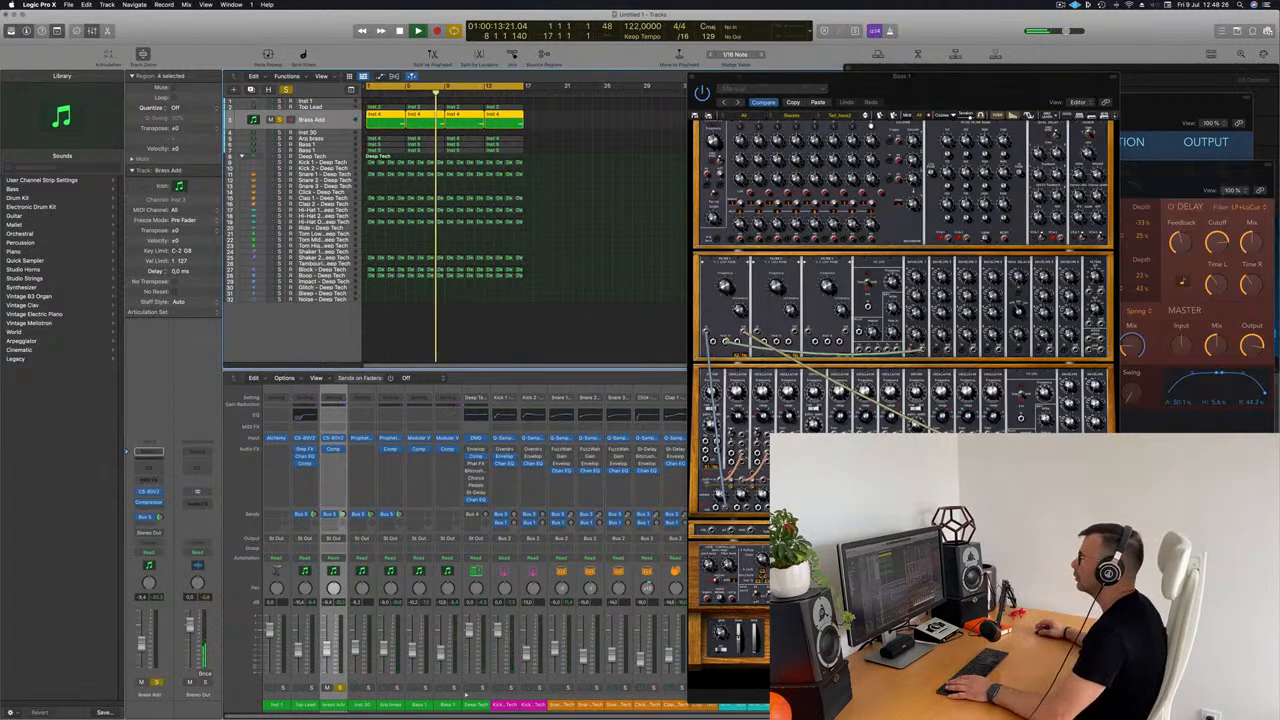
{"action": "key", "text": "Return"}
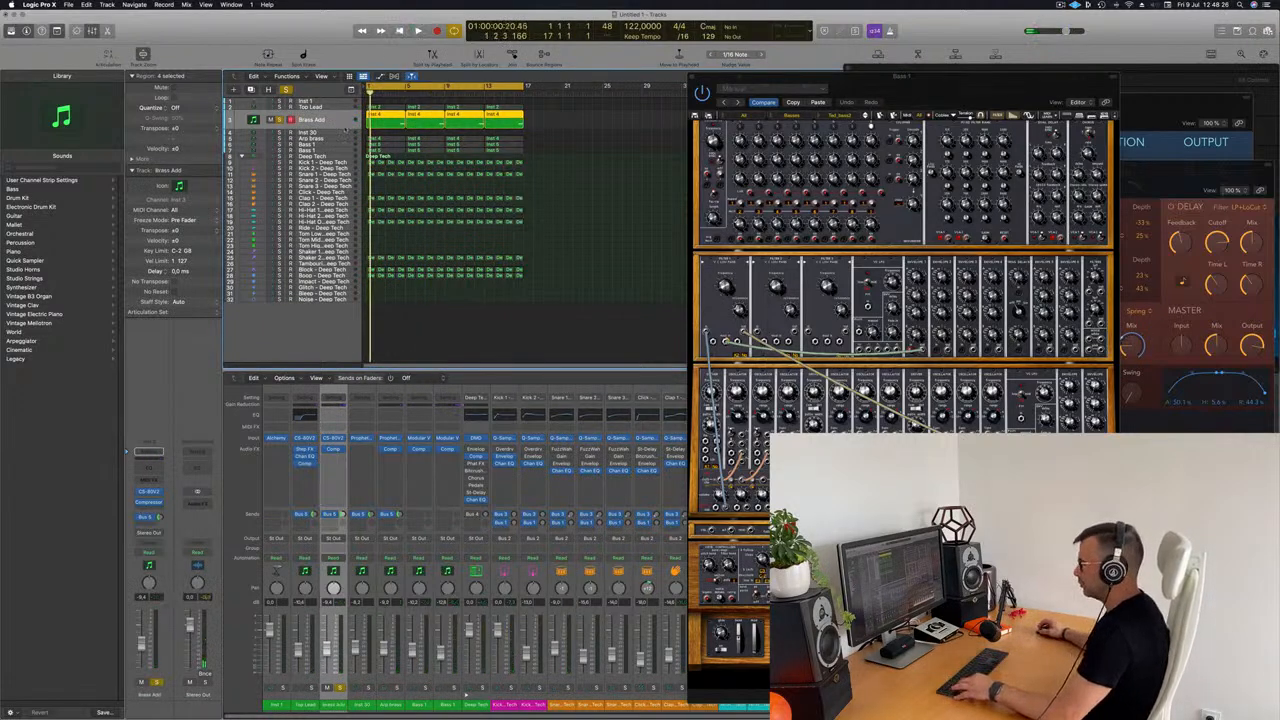
Step: Name and color all regions in the project according to their tracks
{"action": "key", "text": "super+a"}
{"action": "right_click", "coordinate": [415, 104]}
{"action": "left_click", "coordinate": [417, 108]}
{"action": "right_click", "coordinate": [420, 112]}
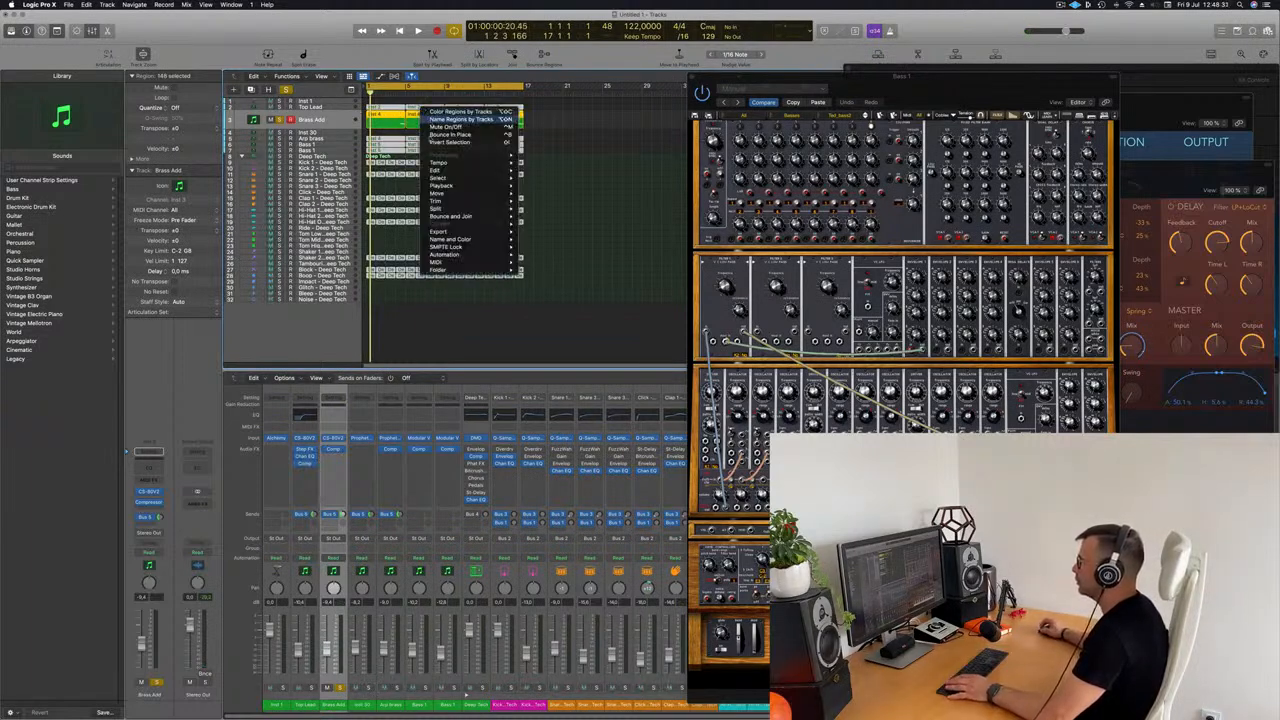
{"action": "left_click", "coordinate": [463, 119]}
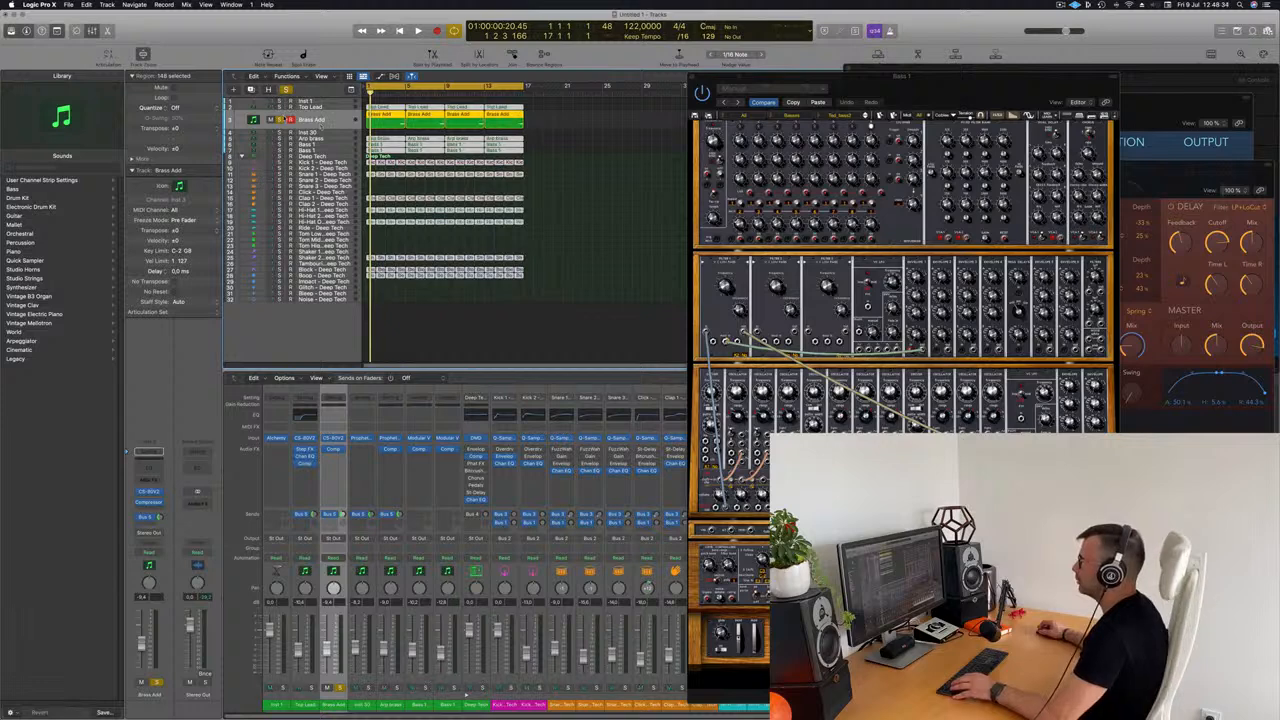
Step: Take the Brass Add track out of solo and play the full arrangement from the start
{"action": "left_click", "coordinate": [279, 120]}
{"action": "key", "text": "space"}
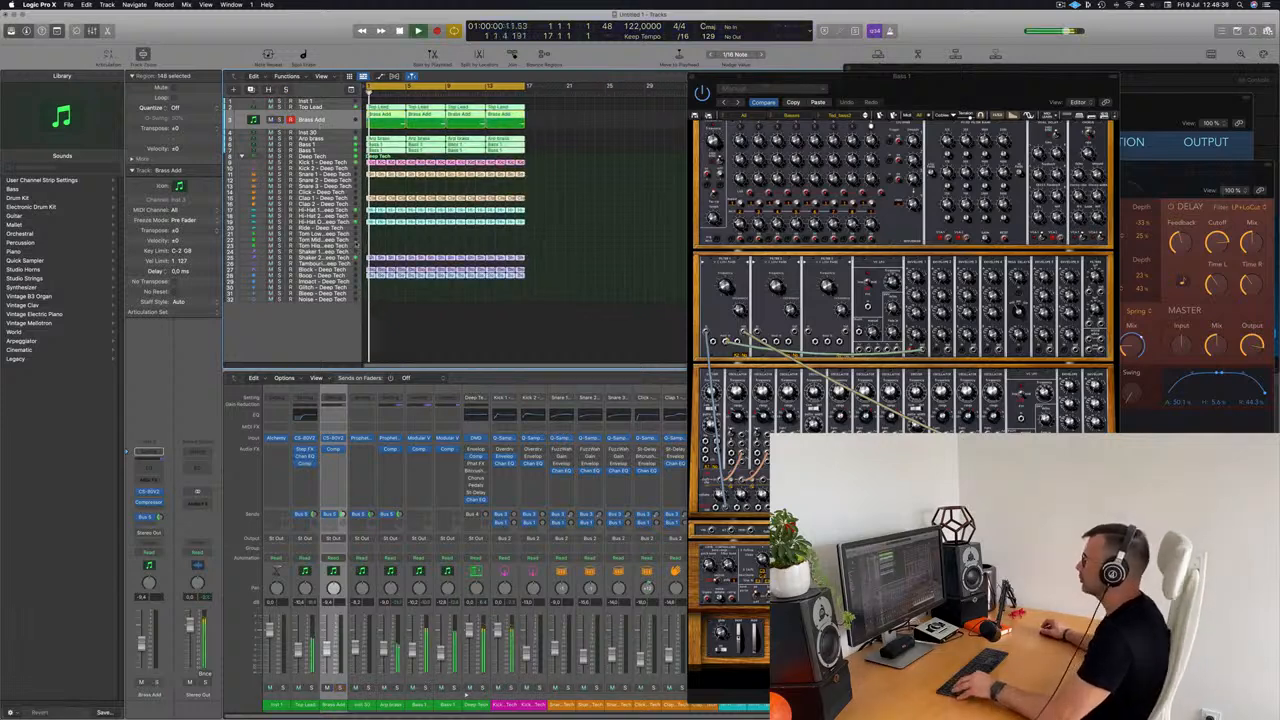
{"action": "scroll", "coordinate": [398, 242], "scroll_direction": "right", "scroll_amount": 2}
{"action": "scroll", "coordinate": [398, 242], "scroll_direction": "up", "scroll_amount": 3}
{"action": "scroll", "coordinate": [398, 242], "scroll_direction": "up", "scroll_amount": 1}
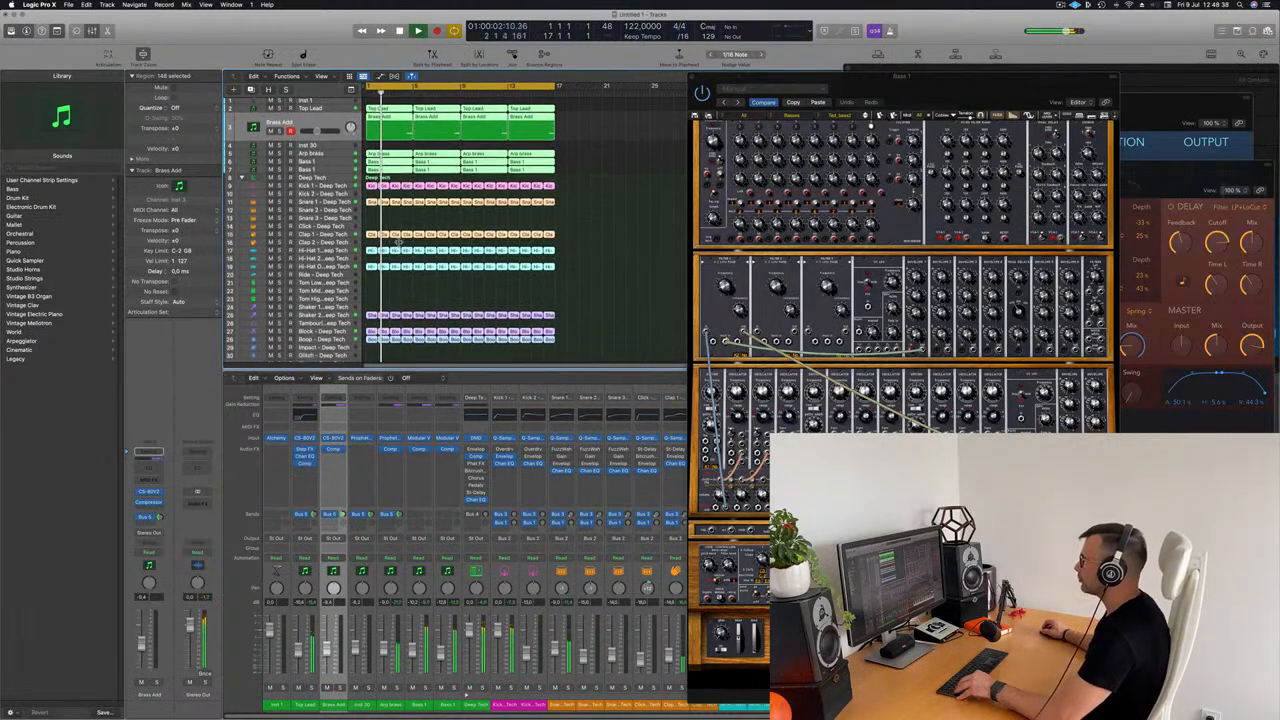
{"action": "scroll", "coordinate": [398, 242], "scroll_direction": "right", "scroll_amount": 3}
{"action": "key", "text": "Return"}
Step: Move the Bass 1 Modular V window clear of the arrangement, close it and deselect all regions
{"action": "left_click_drag", "start_coordinate": [916, 91], "coordinate": [878, 57]}
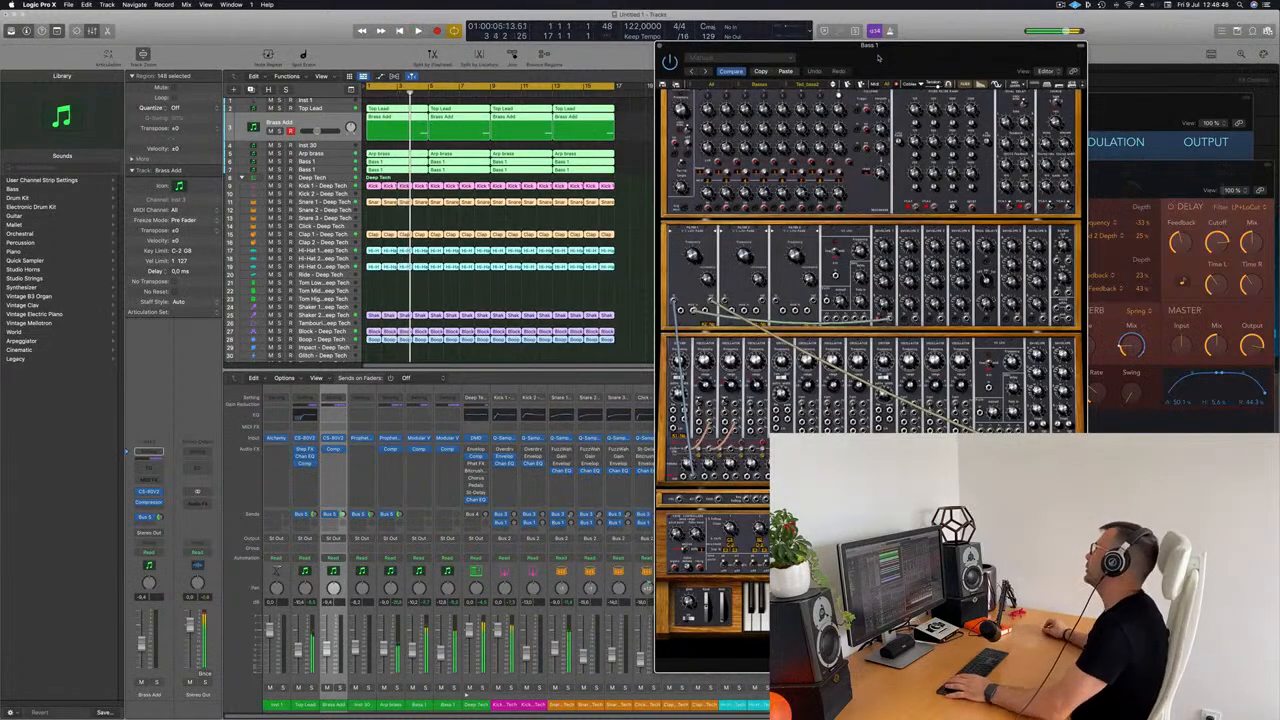
{"action": "left_click_drag", "start_coordinate": [878, 57], "coordinate": [717, 52]}
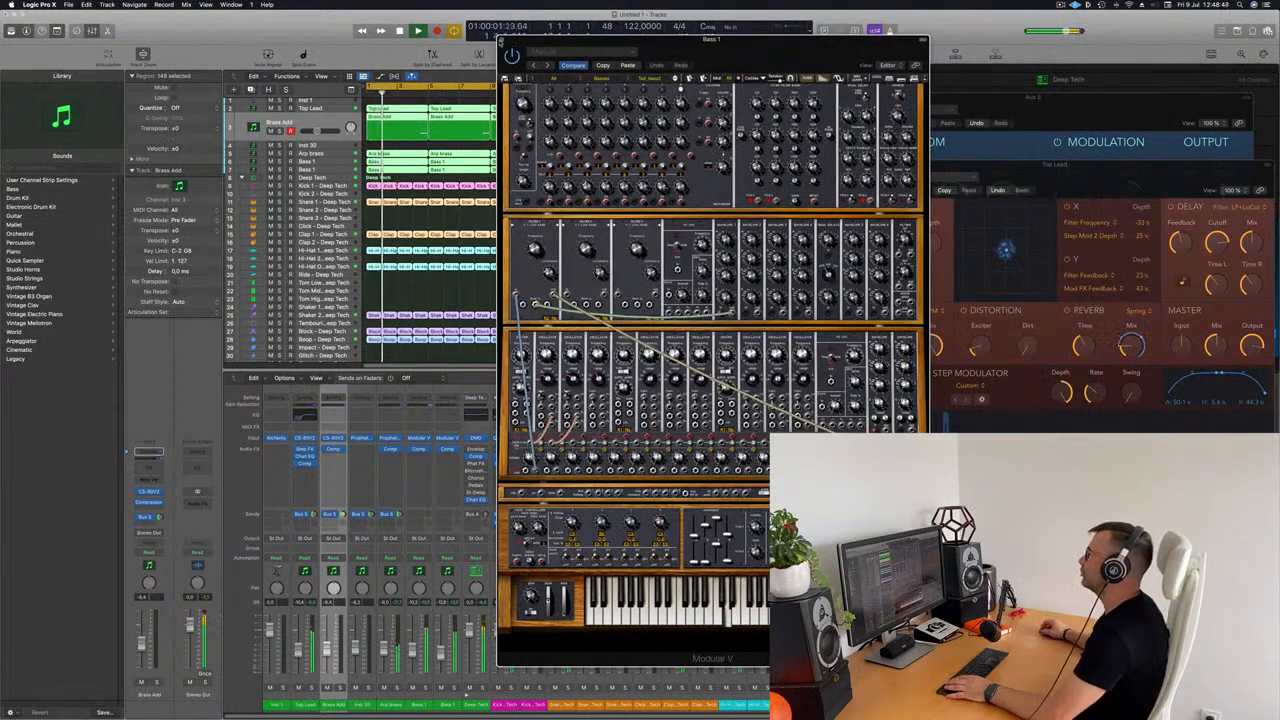
{"action": "left_click", "coordinate": [503, 41]}
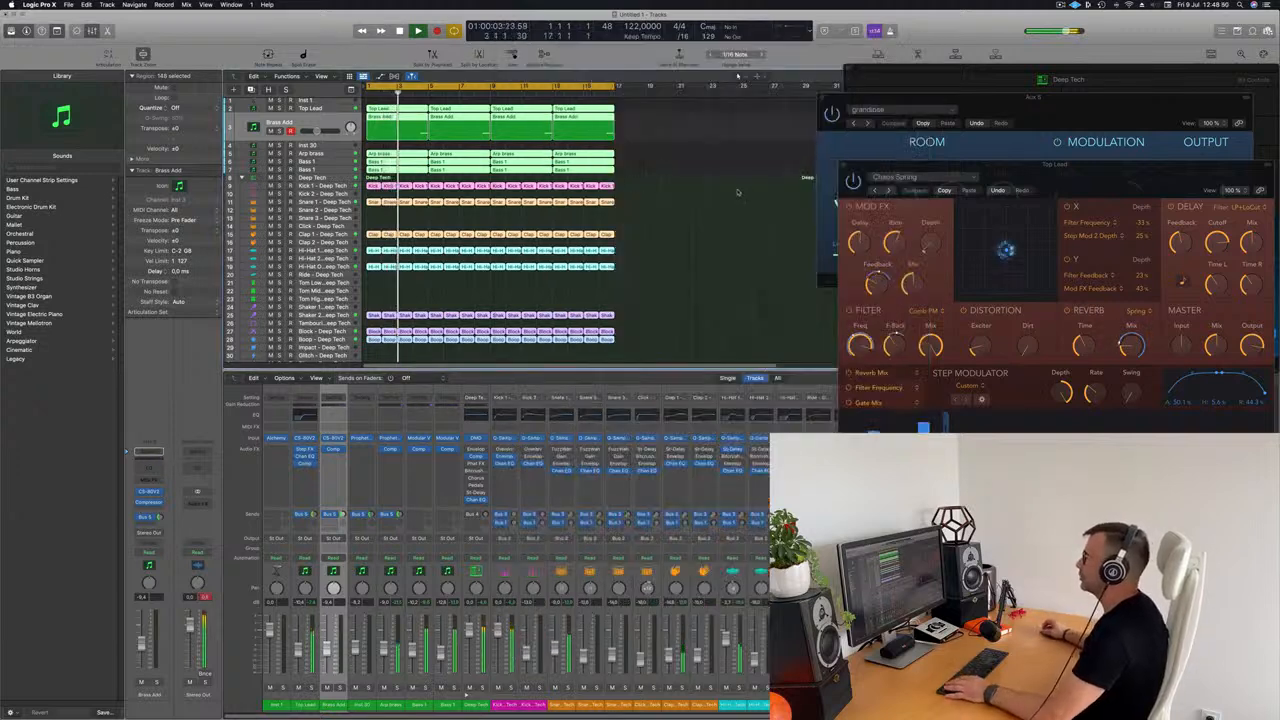
{"action": "left_click", "coordinate": [718, 191]}
{"action": "scroll", "coordinate": [651, 171], "scroll_direction": "up", "scroll_amount": 1}
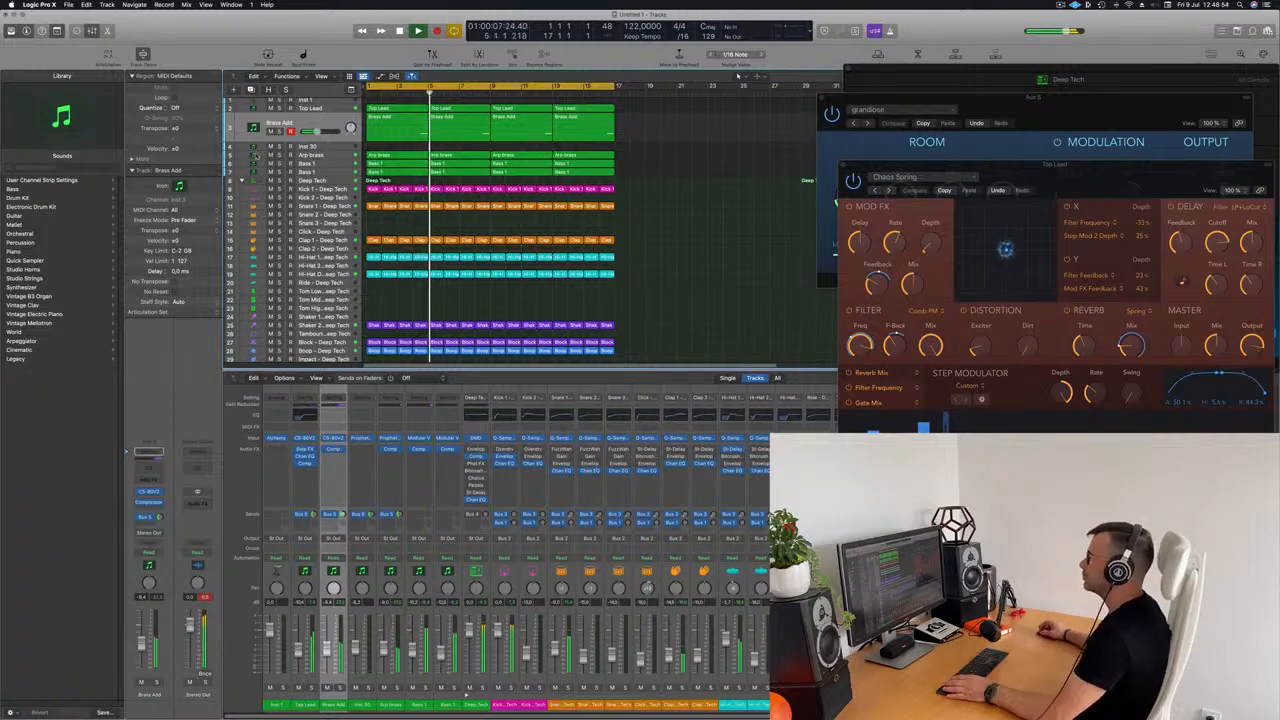
Step: Add a Channel EQ to the second Bass 1 track and cut its highs down to the low bass with the high-cut filter
{"action": "left_click", "coordinate": [335, 172]}
{"action": "key", "text": "space"}
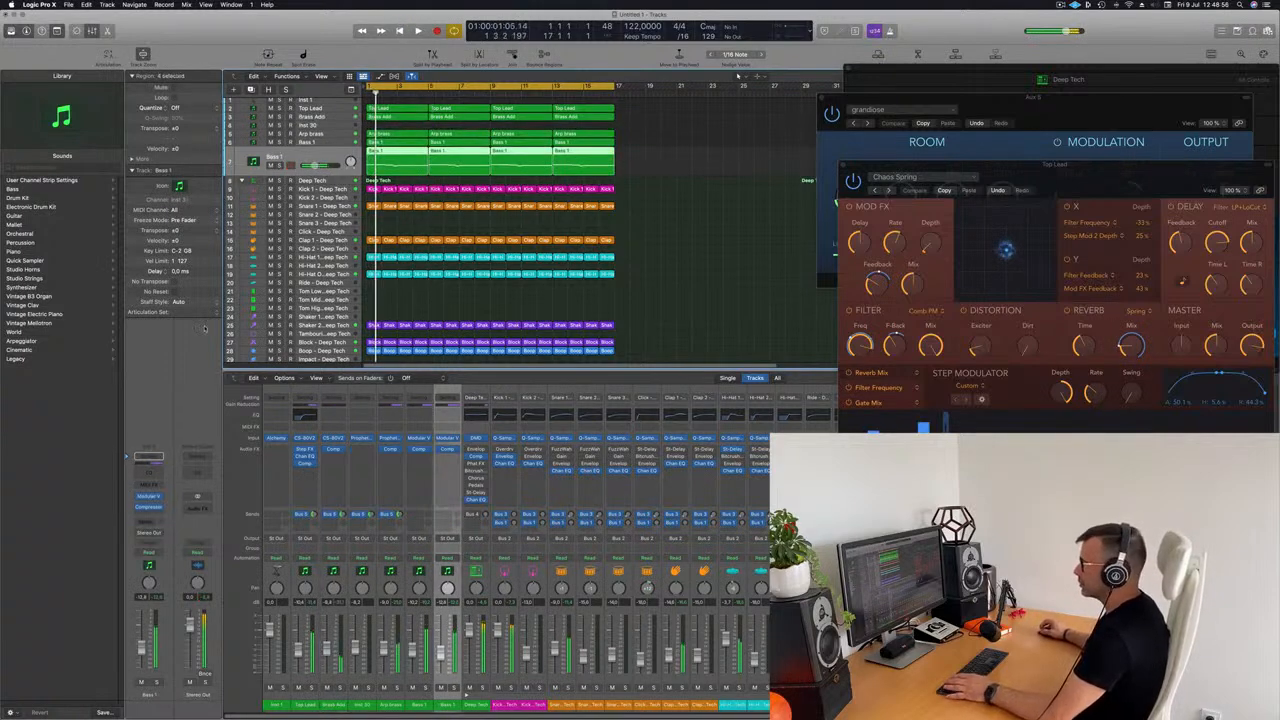
{"action": "left_click", "coordinate": [148, 496]}
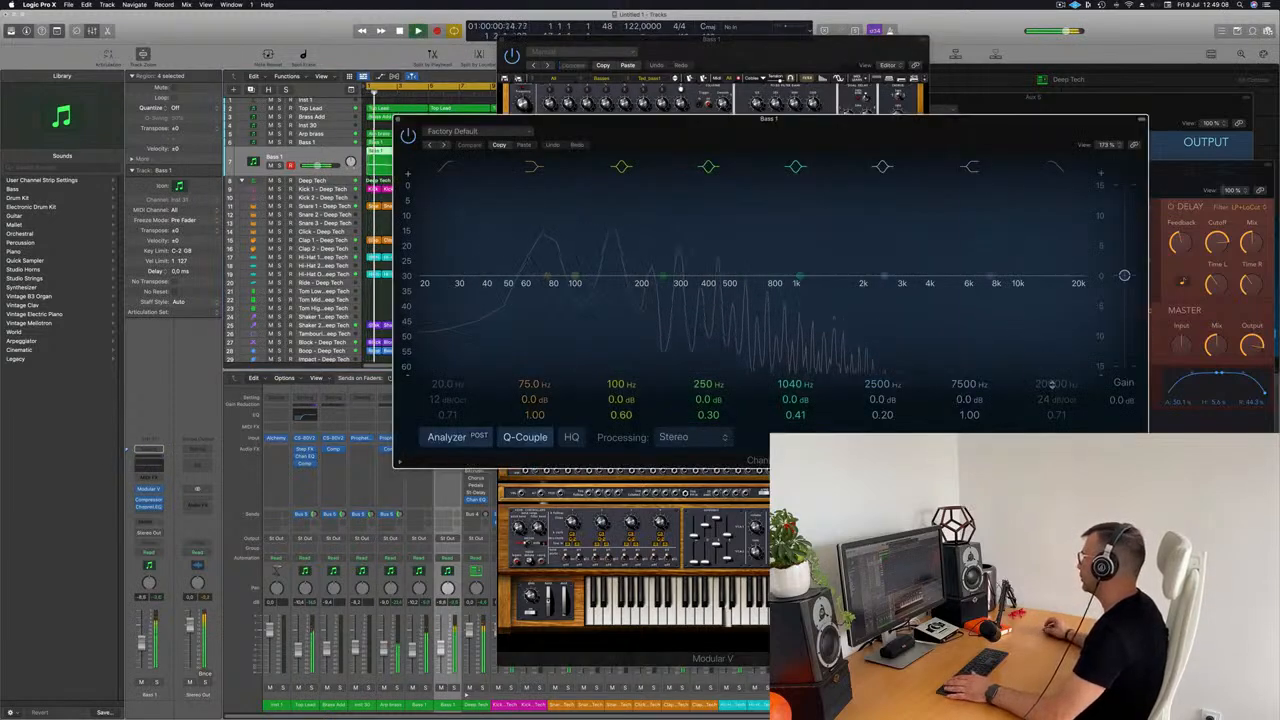
{"action": "left_click_drag", "start_coordinate": [1077, 284], "coordinate": [647, 293]}
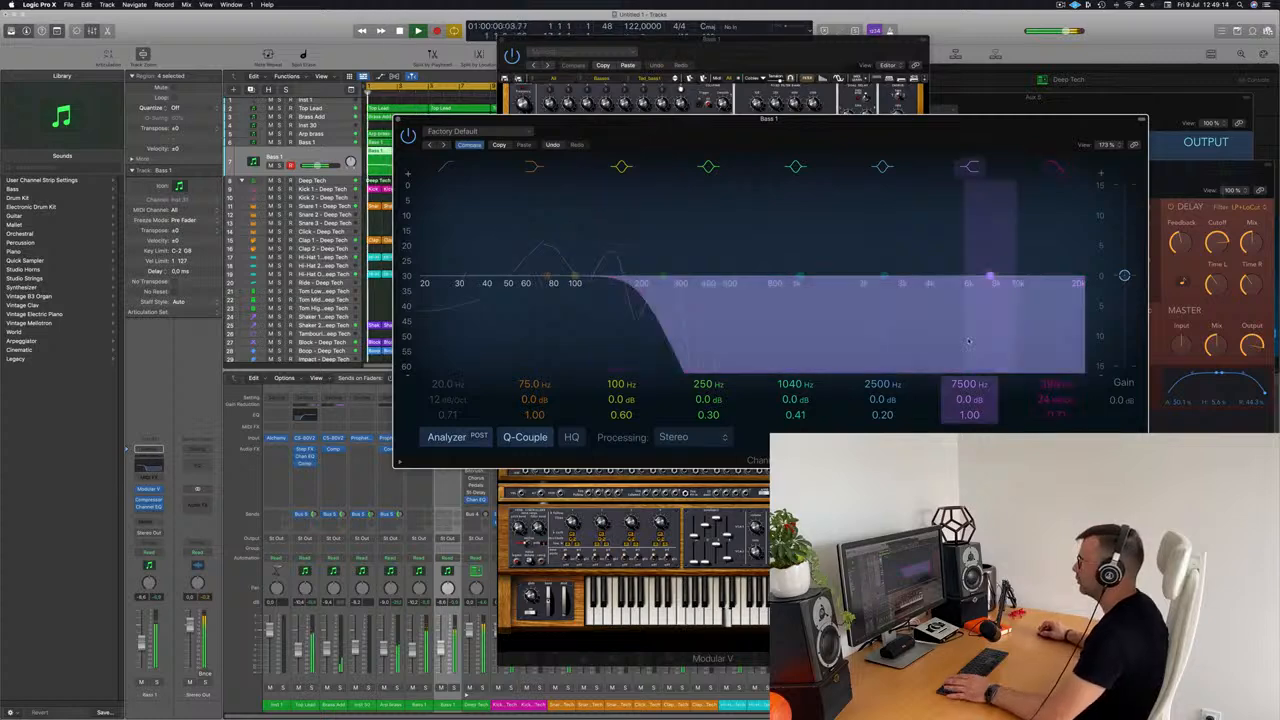
{"action": "left_click", "coordinate": [397, 120]}
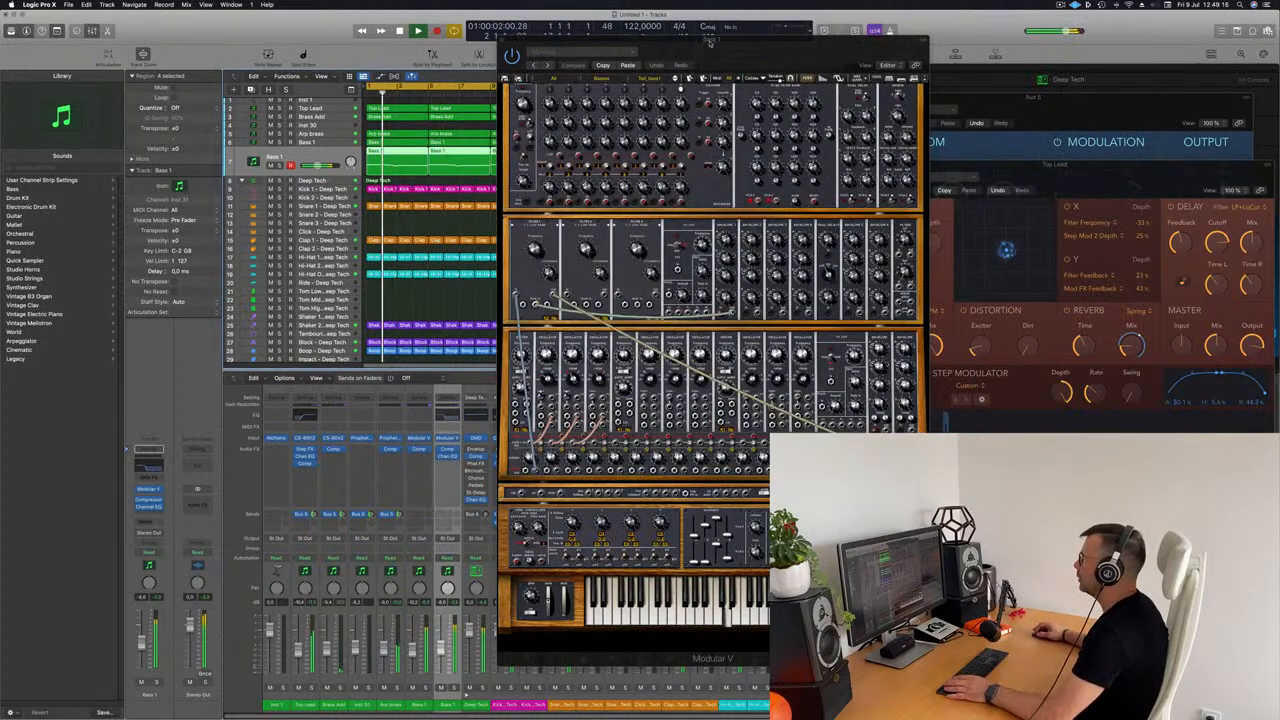
Step: Change the Modular V preset on the second Bass 1 track while the arrangement plays, and close the synth window
{"action": "left_click_drag", "start_coordinate": [654, 55], "coordinate": [702, 50]}
{"action": "key", "text": "space"}
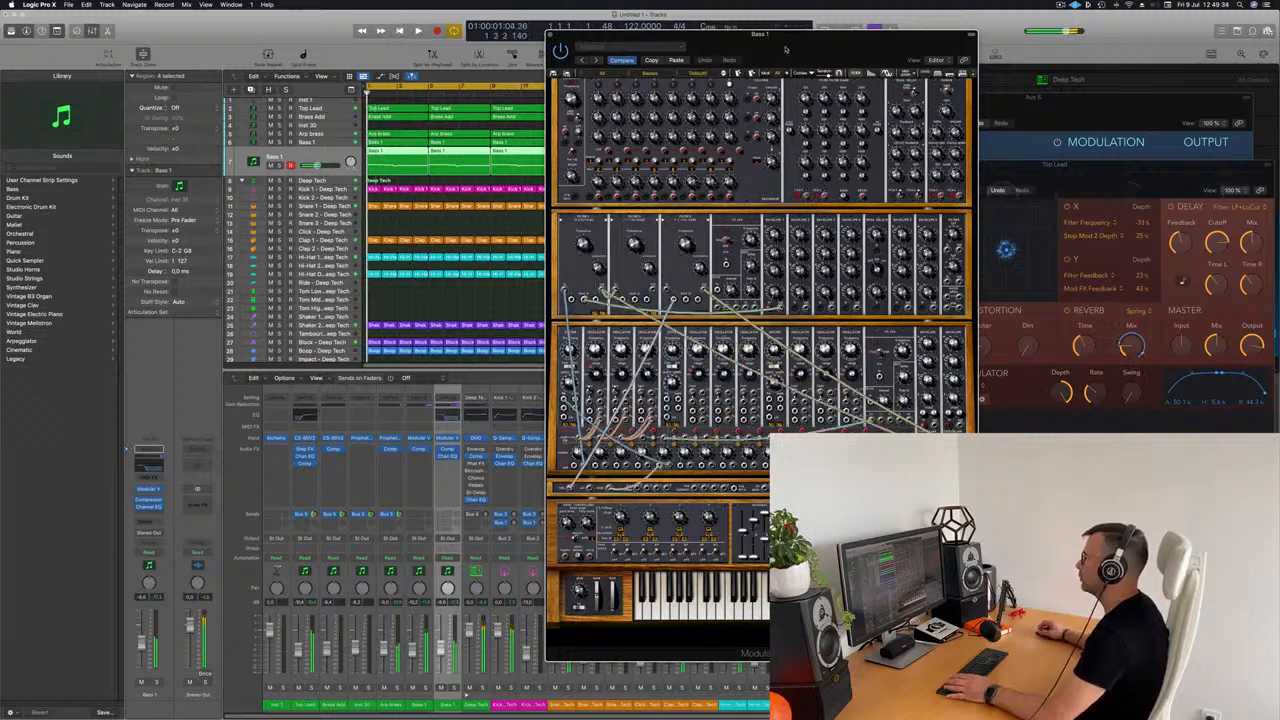
{"action": "left_click_drag", "start_coordinate": [803, 42], "coordinate": [688, 30]}
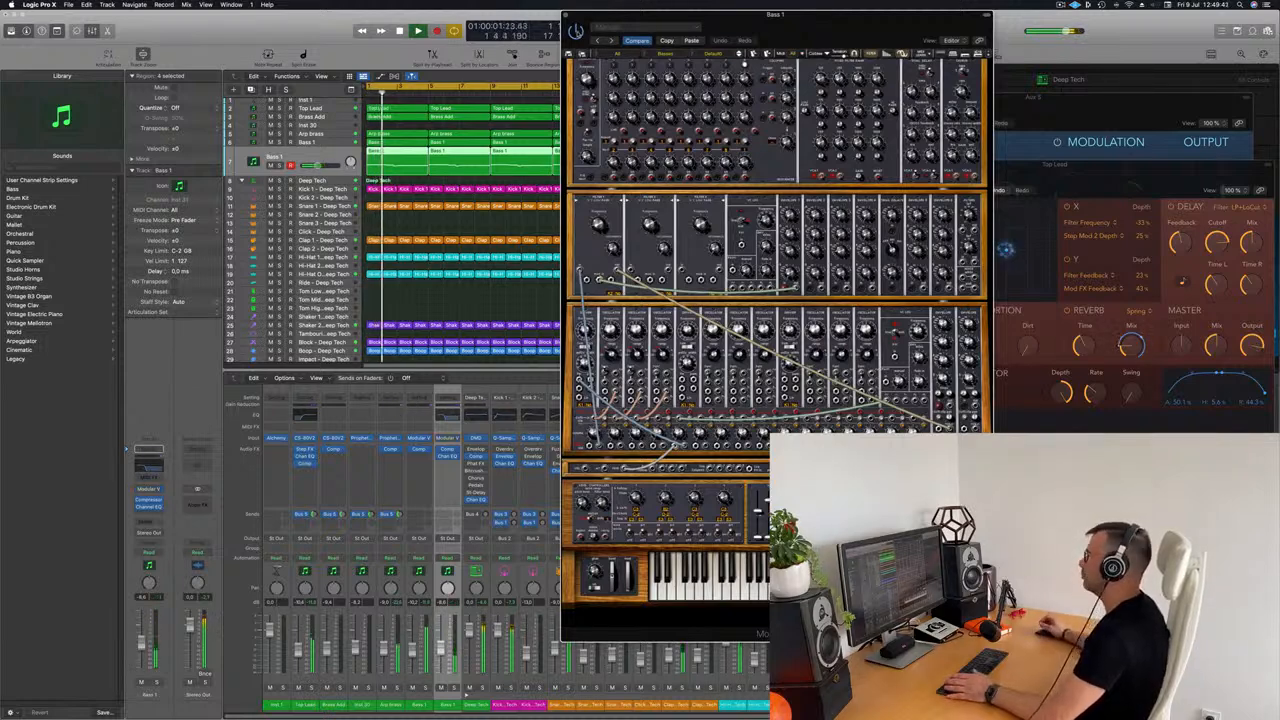
{"action": "key", "text": "space"}
{"action": "left_click_drag", "start_coordinate": [647, 30], "coordinate": [590, 102]}
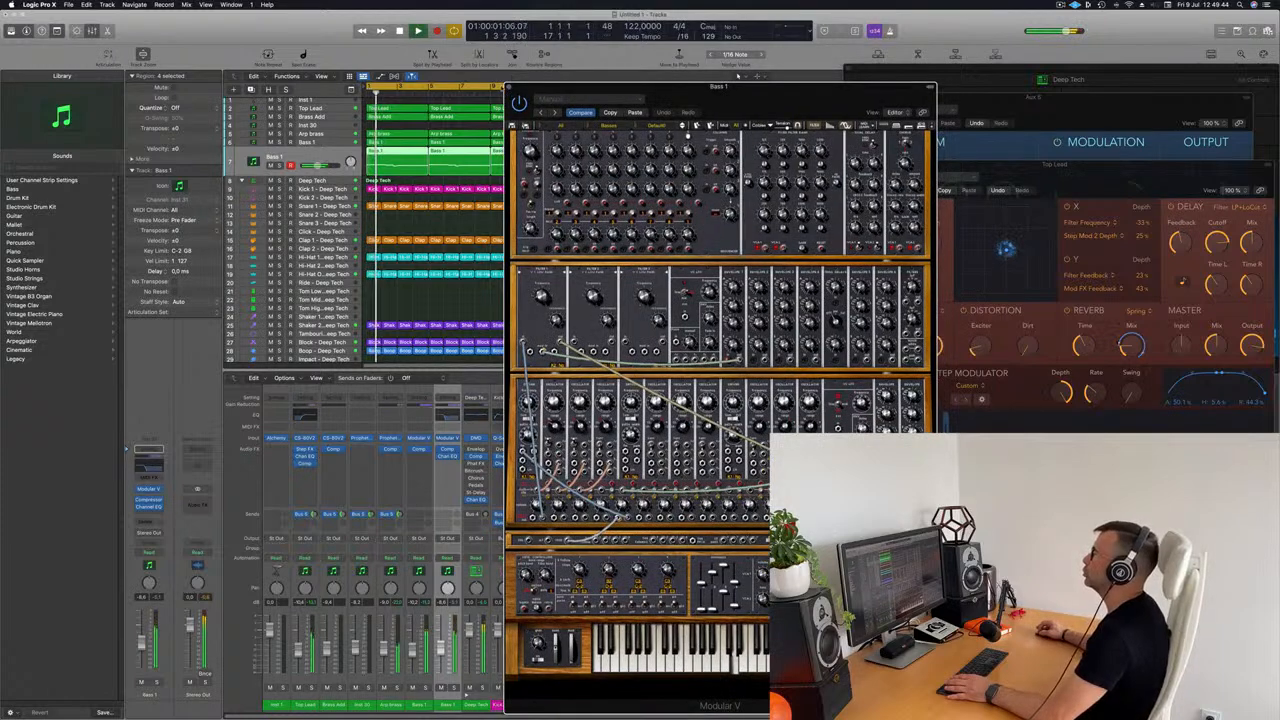
{"action": "key", "text": "super+w"}
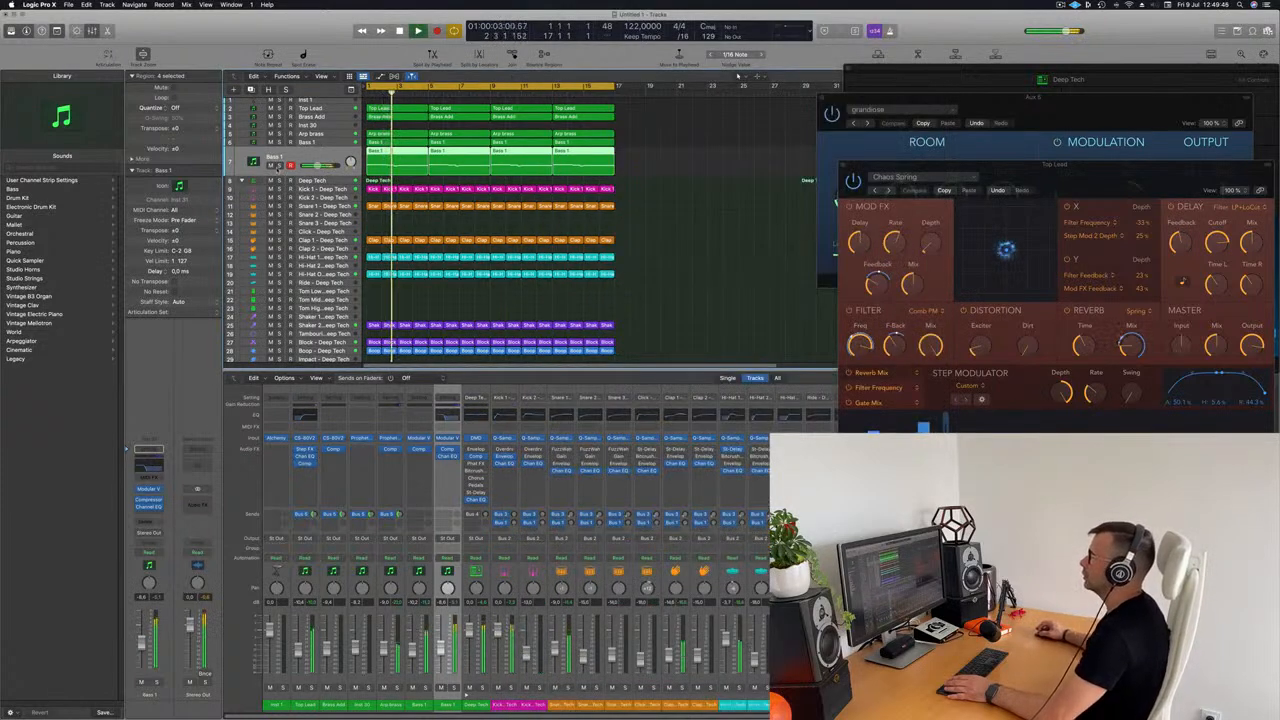
Step: Briefly check the second Bass 1 track in solo and mute the Top Lead track
{"action": "left_click", "coordinate": [279, 165]}
{"action": "left_click", "coordinate": [279, 165]}
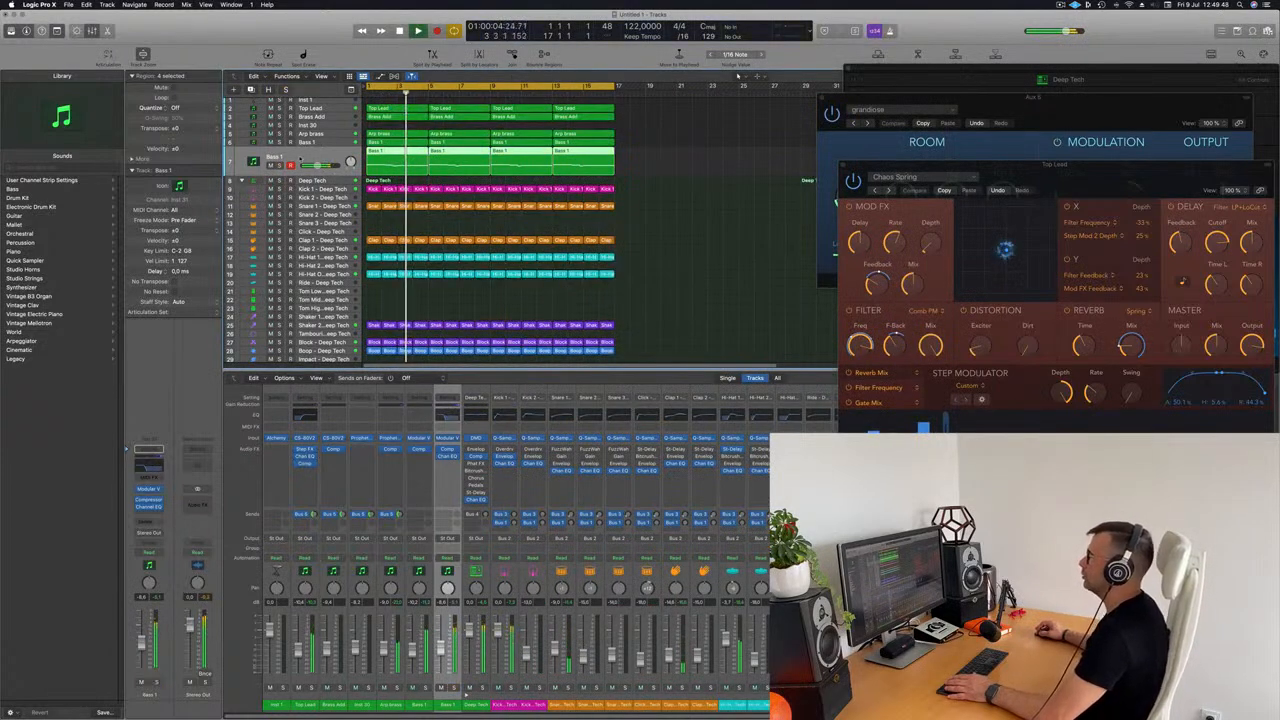
{"action": "scroll", "coordinate": [670, 222], "scroll_direction": "up", "scroll_amount": 5}
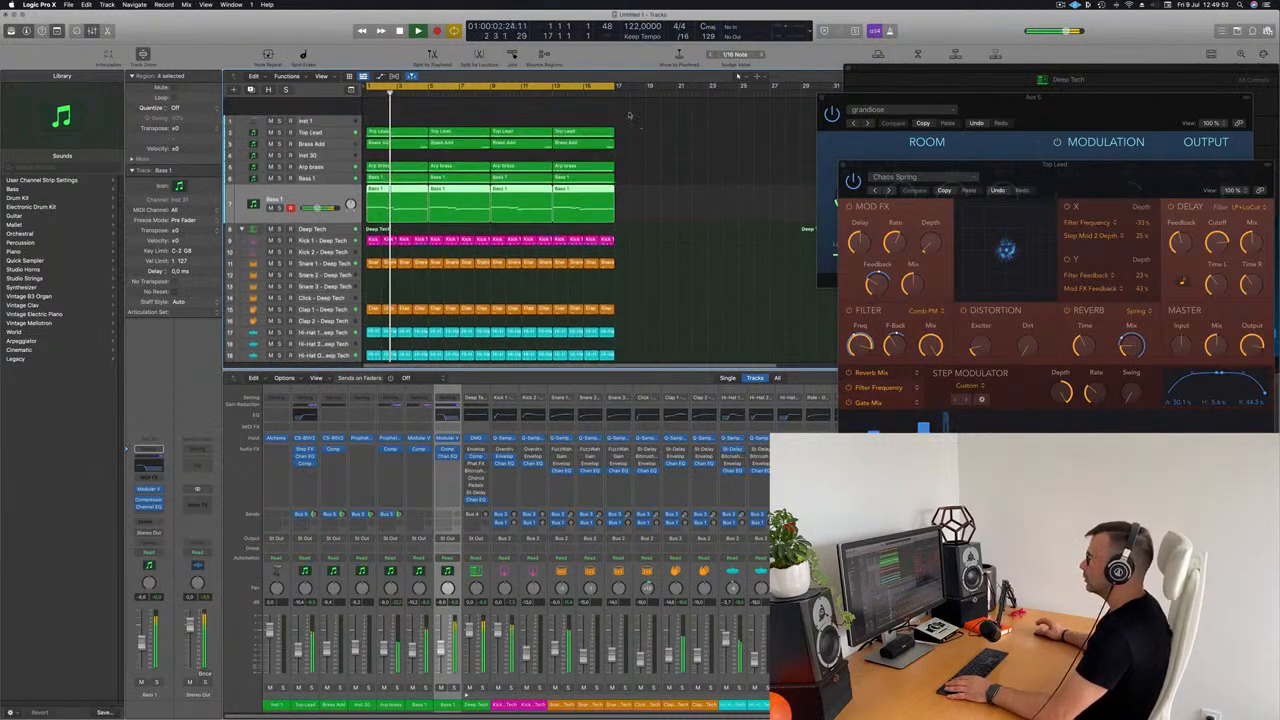
{"action": "scroll", "coordinate": [563, 114], "scroll_direction": "down", "scroll_amount": 2}
{"action": "left_click", "coordinate": [270, 114]}
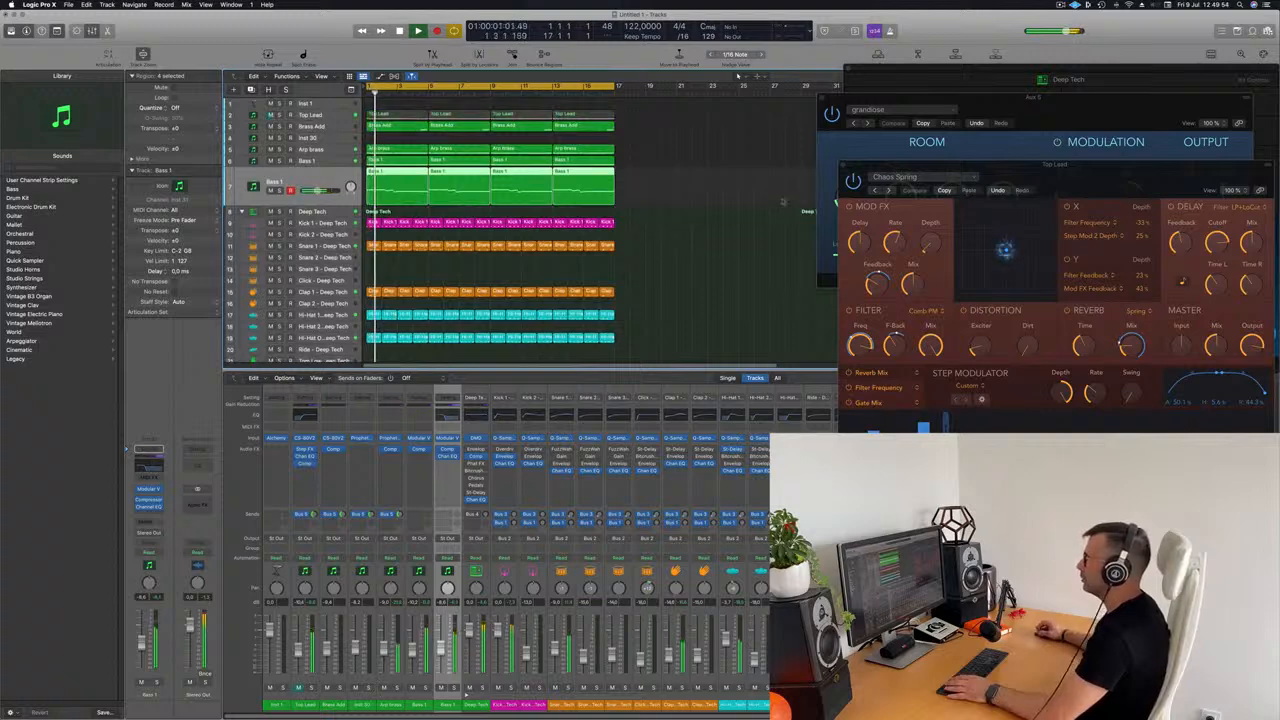
{"action": "left_click", "coordinate": [715, 190]}
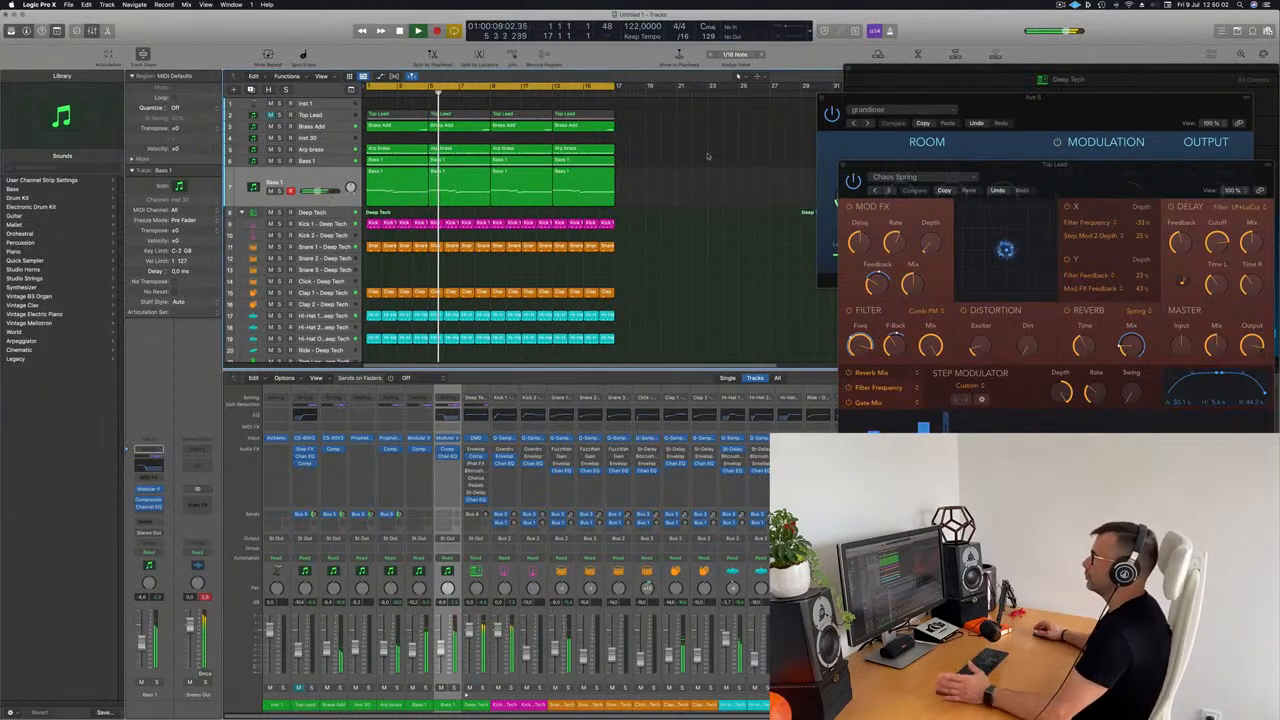
Step: Open Prophet-V2 on the Inst 30 track and load the Riot_Melo preset from the Leads category of all banks
{"action": "left_click", "coordinate": [330, 145]}
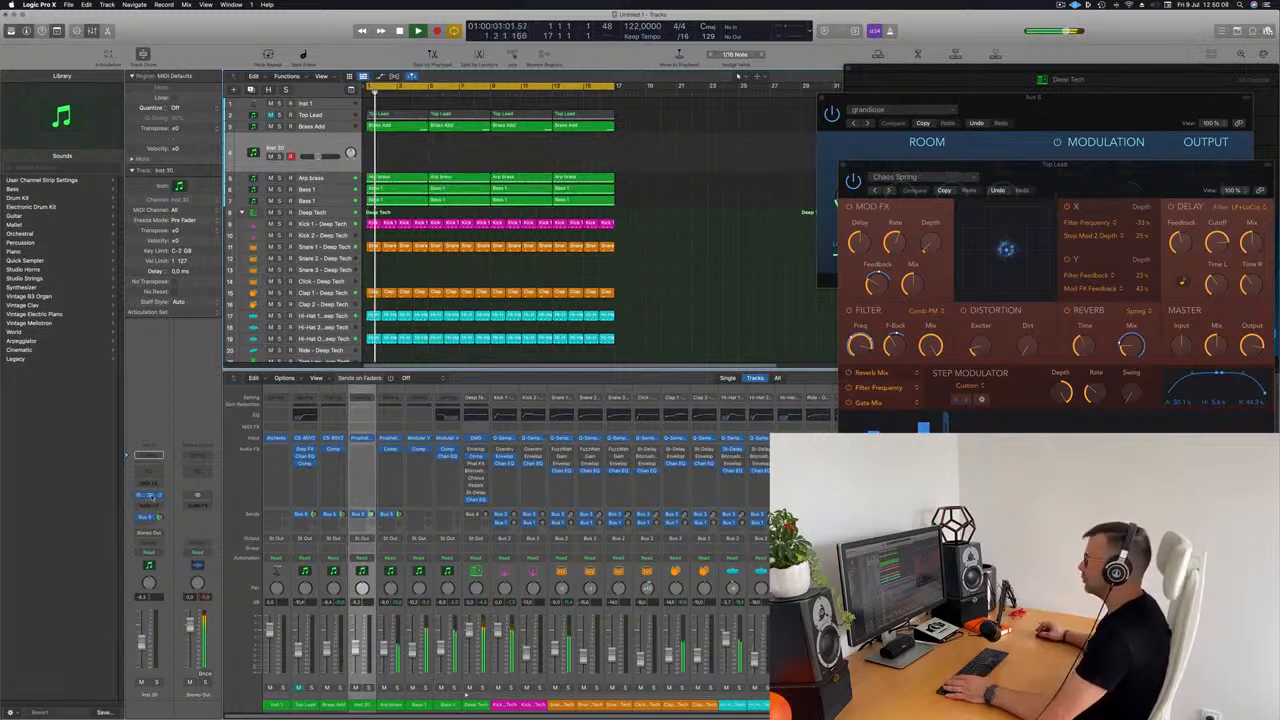
{"action": "left_click", "coordinate": [146, 494]}
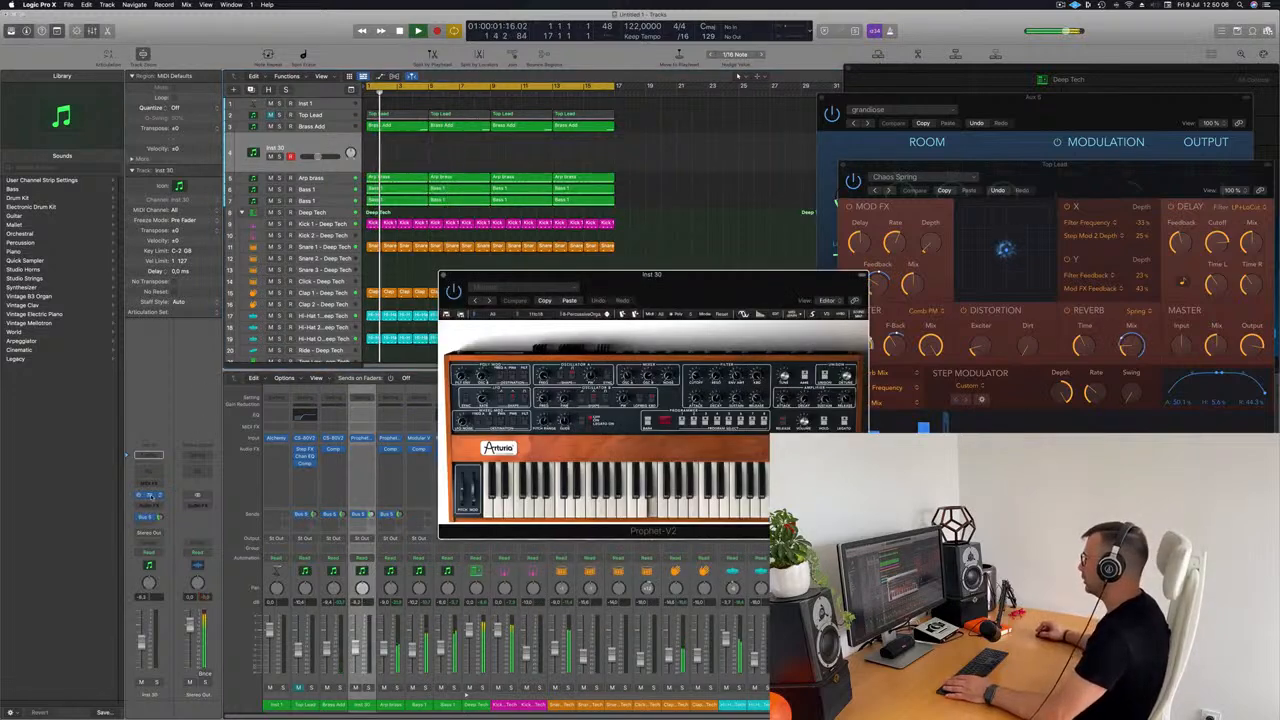
{"action": "left_click_drag", "start_coordinate": [683, 273], "coordinate": [531, 191]}
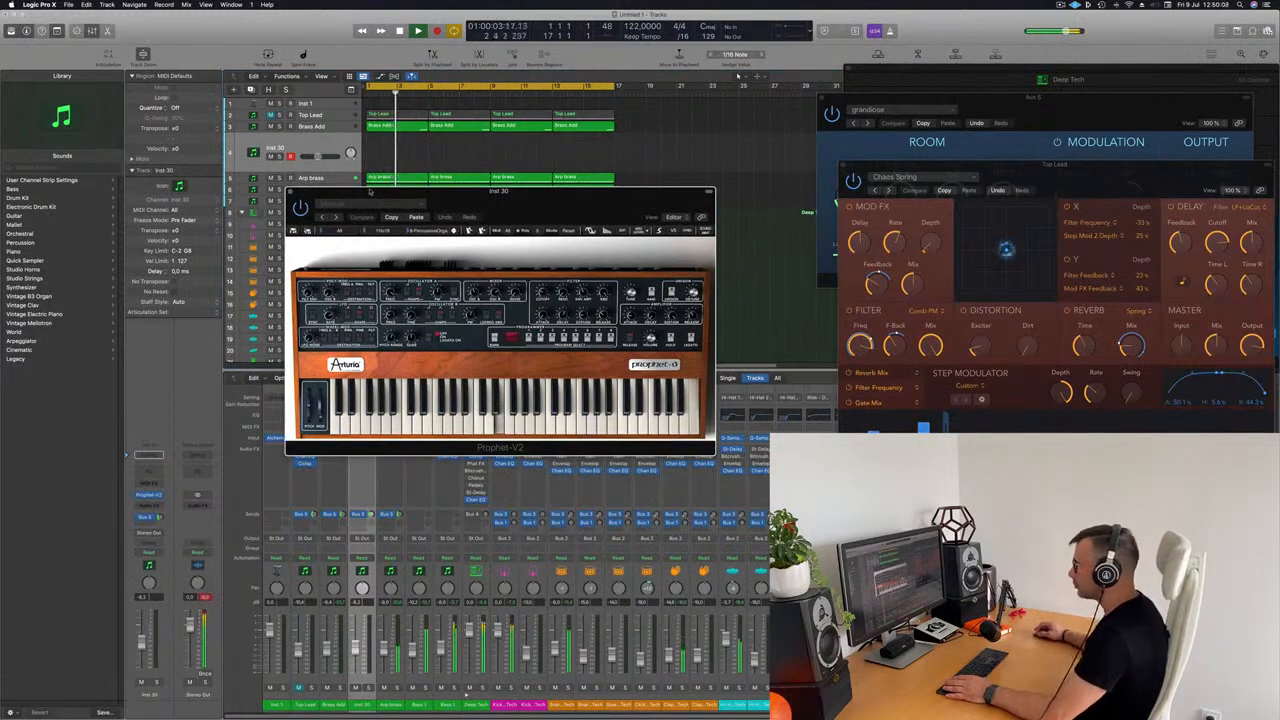
{"action": "left_click", "coordinate": [321, 230]}
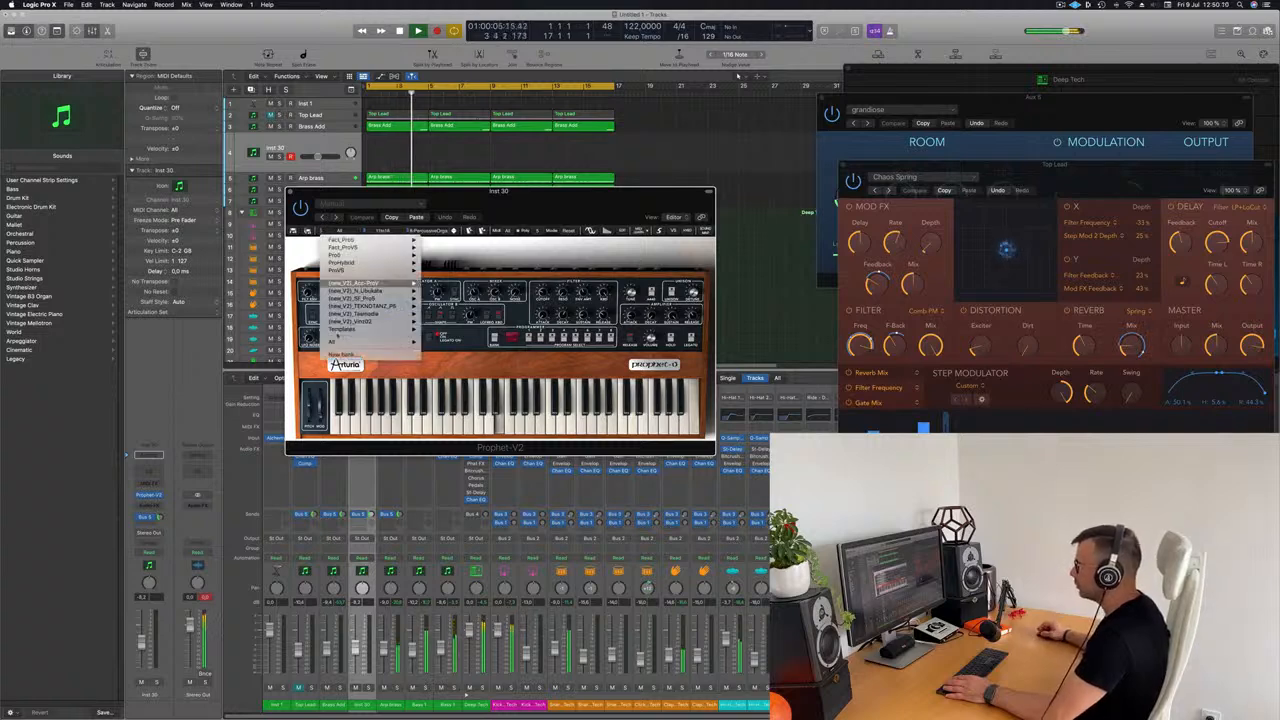
{"action": "mouse_move", "coordinate": [345, 343]}
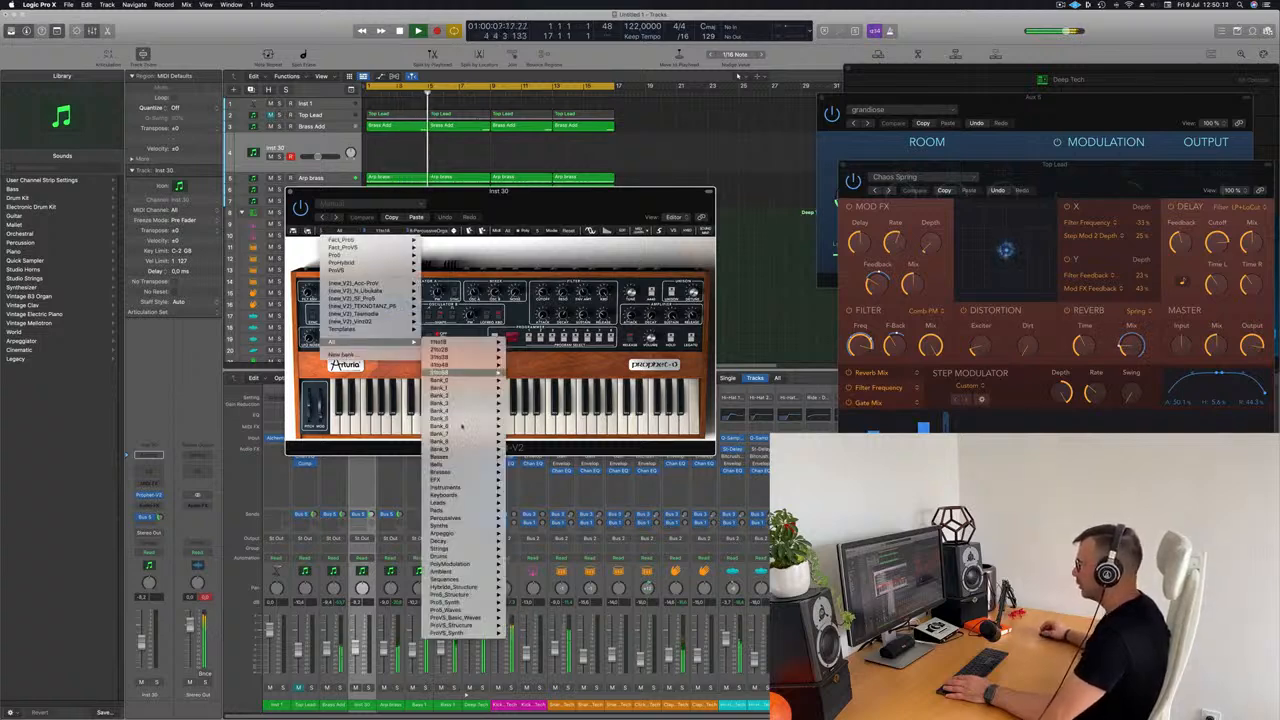
{"action": "mouse_move", "coordinate": [455, 502]}
{"action": "mouse_move", "coordinate": [468, 466]}
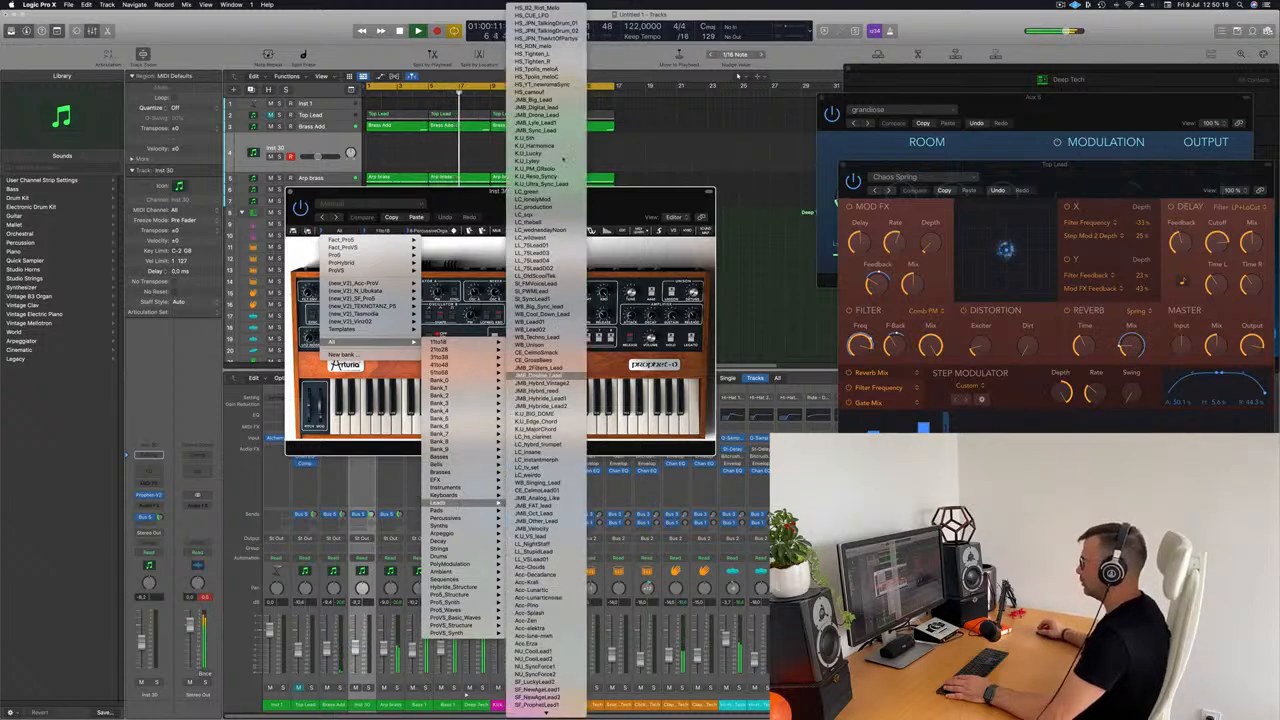
{"action": "left_click", "coordinate": [550, 8]}
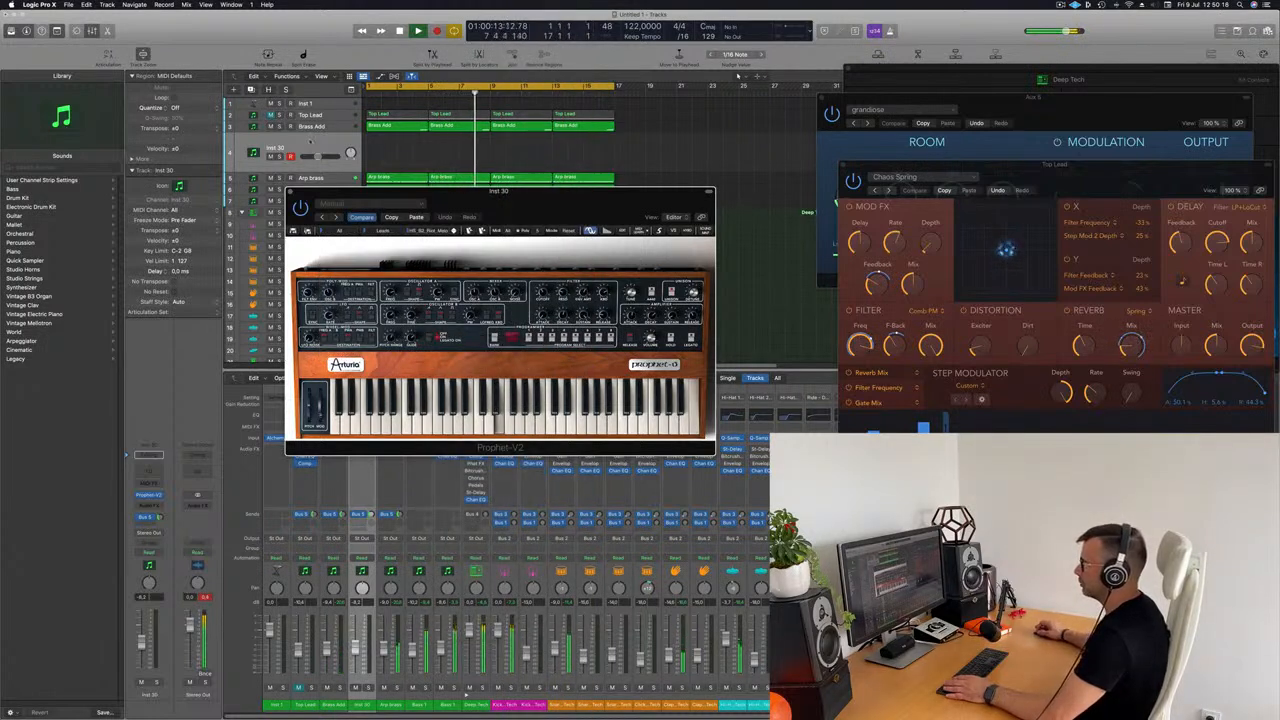
Step: Restart playback, show the Musical Typing keyboard for Inst 30 and try a note with the Prophet-V2 lead
{"action": "left_click_drag", "start_coordinate": [341, 190], "coordinate": [605, 117]}
{"action": "key", "text": "space"}
{"action": "key", "text": "space"}
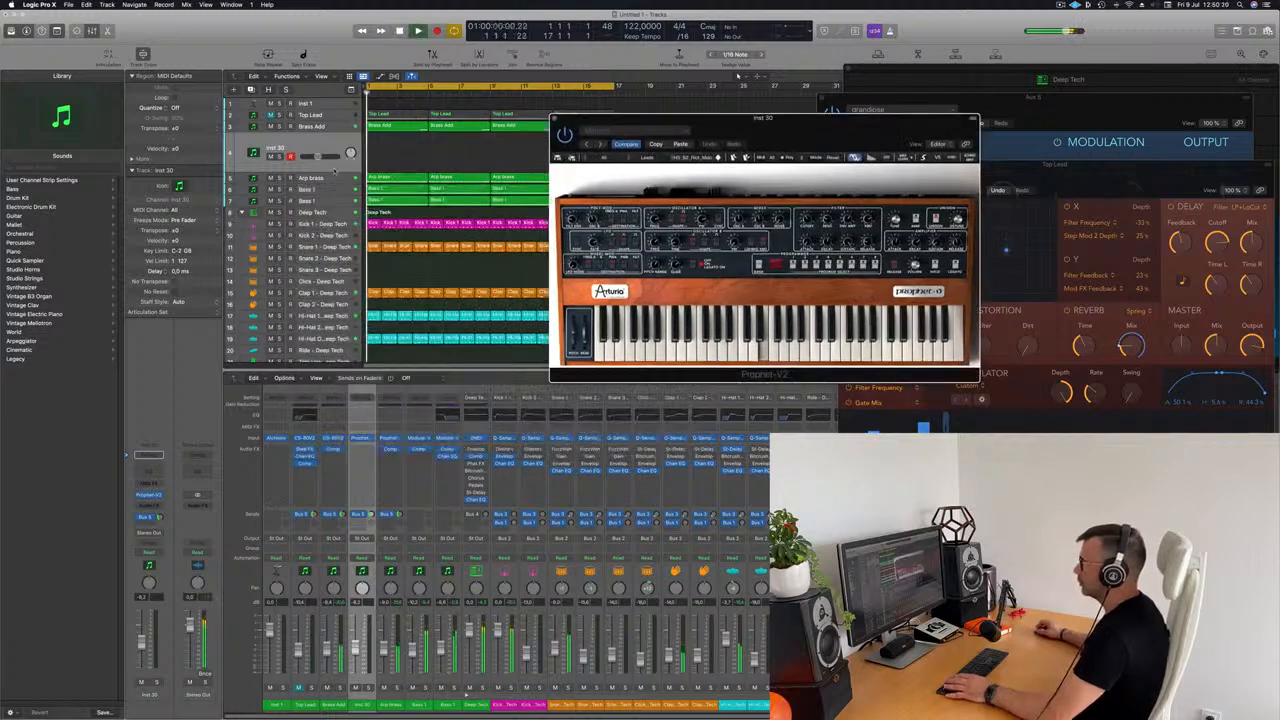
{"action": "left_click_drag", "start_coordinate": [753, 127], "coordinate": [723, 114]}
{"action": "key", "text": "super+k"}
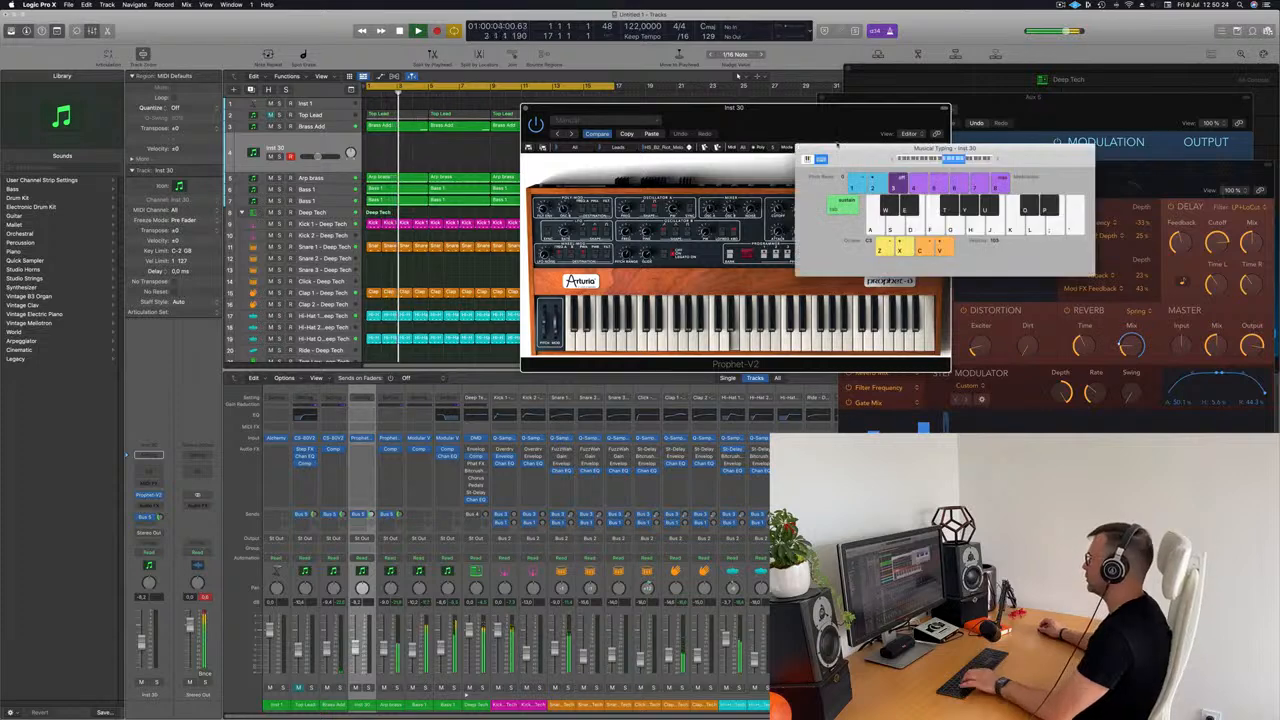
{"action": "key", "text": "f"}
{"action": "left_click_drag", "start_coordinate": [760, 118], "coordinate": [687, 209]}
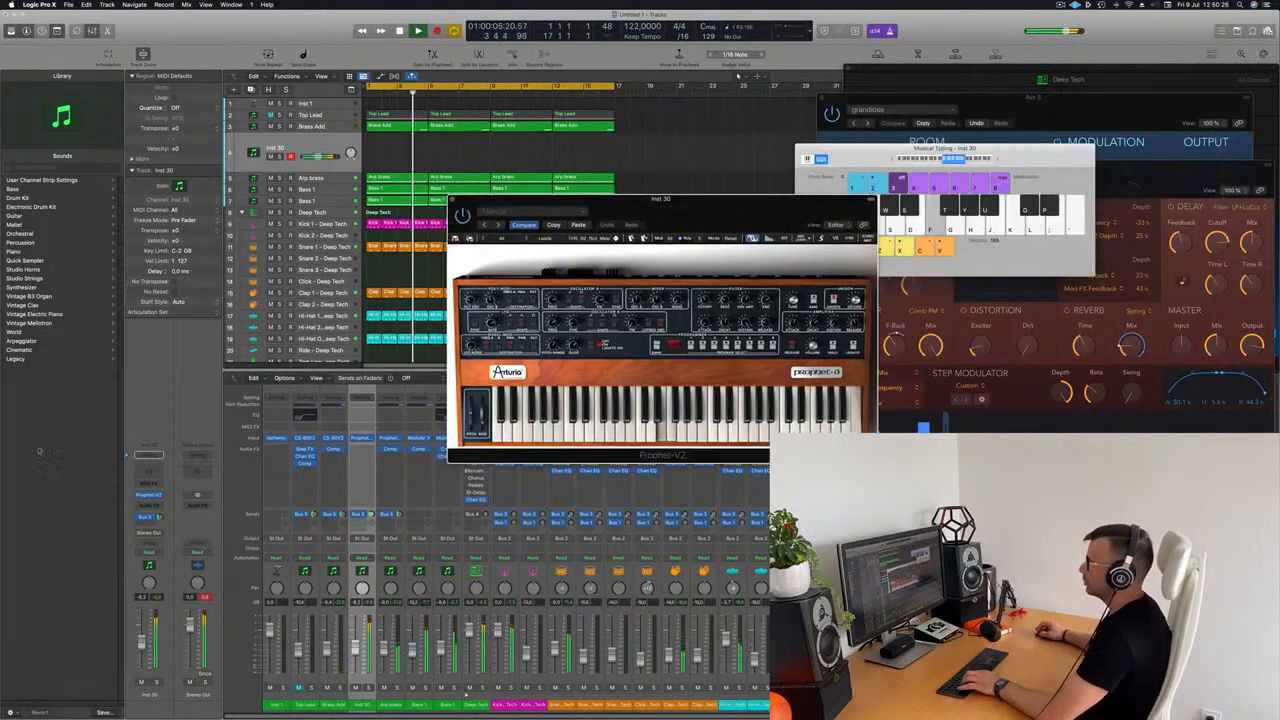
Step: Lower the Inst 30 volume to -14.4 dB, raise its bus send and play a few test notes over the loop
{"action": "left_click_drag", "start_coordinate": [144, 643], "coordinate": [145, 655]}
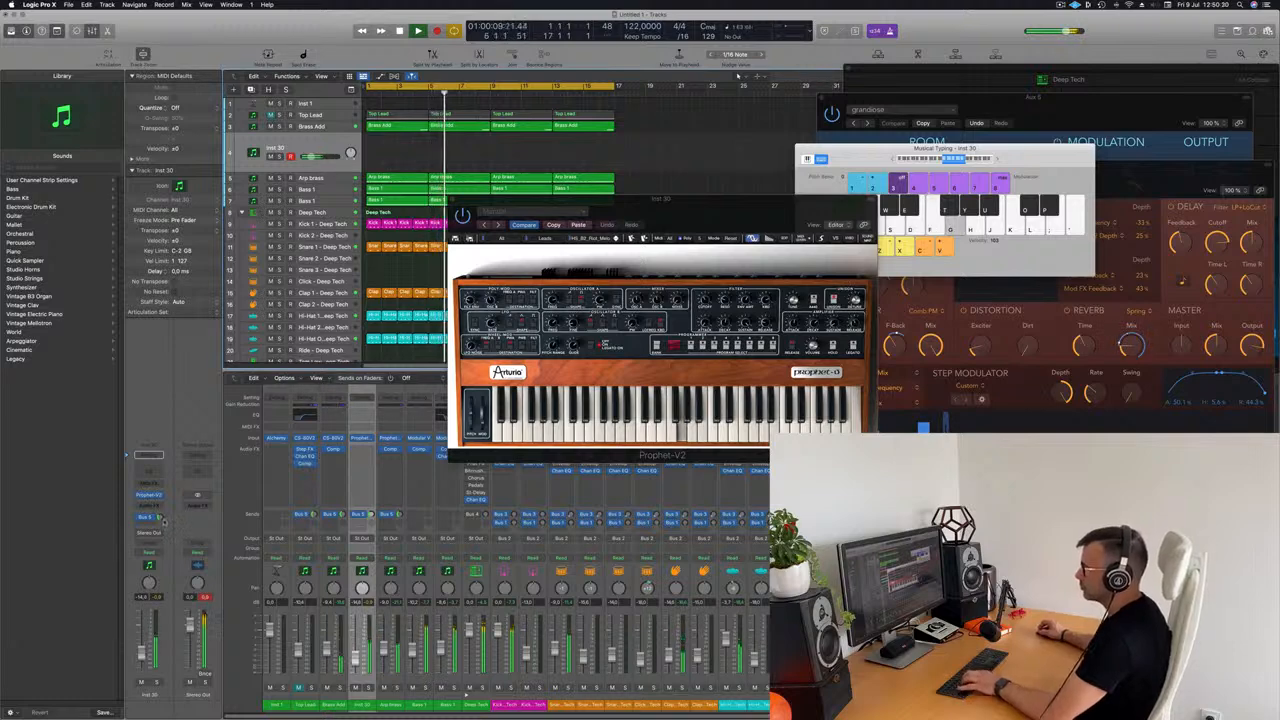
{"action": "left_click_drag", "start_coordinate": [159, 518], "coordinate": [160, 515]}
{"action": "key", "text": "d"}
{"action": "key", "text": "f"}
{"action": "key", "text": "d"}
{"action": "key", "text": "f"}
{"action": "key", "text": "g"}
Step: Move the Prophet-V2 window clear of the arrangement and audition the lead preset following Riot_Melo with short notes
{"action": "left_click_drag", "start_coordinate": [623, 192], "coordinate": [681, 161]}
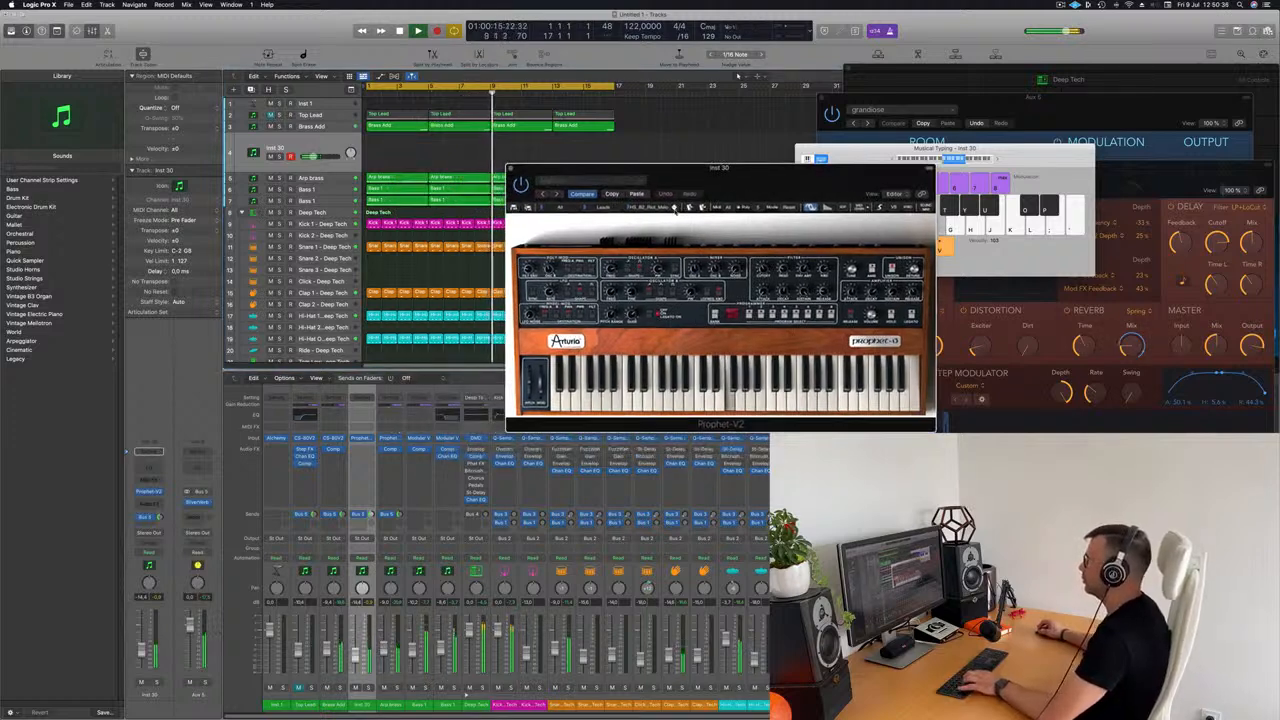
{"action": "key", "text": "g"}
{"action": "key", "text": "d"}
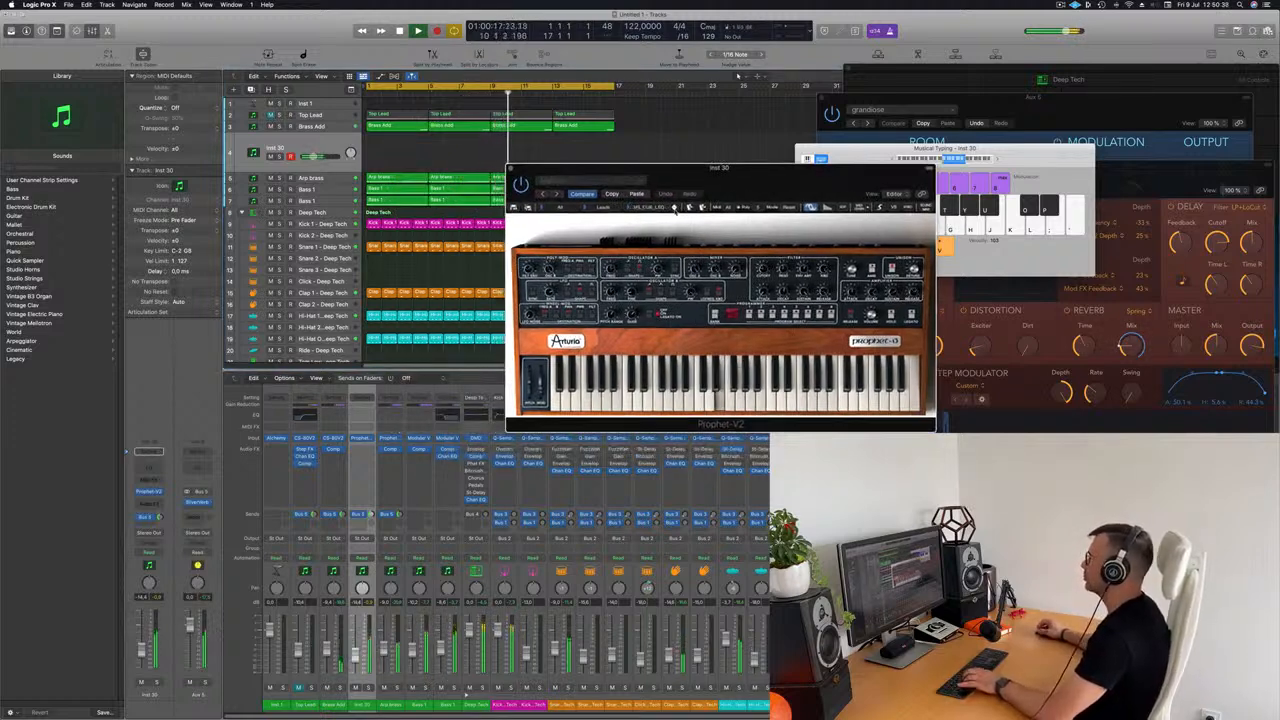
{"action": "key", "text": "f"}
{"action": "key", "text": "g"}
Step: Advance to the TalkingDrum lead preset in Prophet-V2 and test it with a few notes over the loop
{"action": "left_click", "coordinate": [674, 208]}
{"action": "key", "text": "g"}
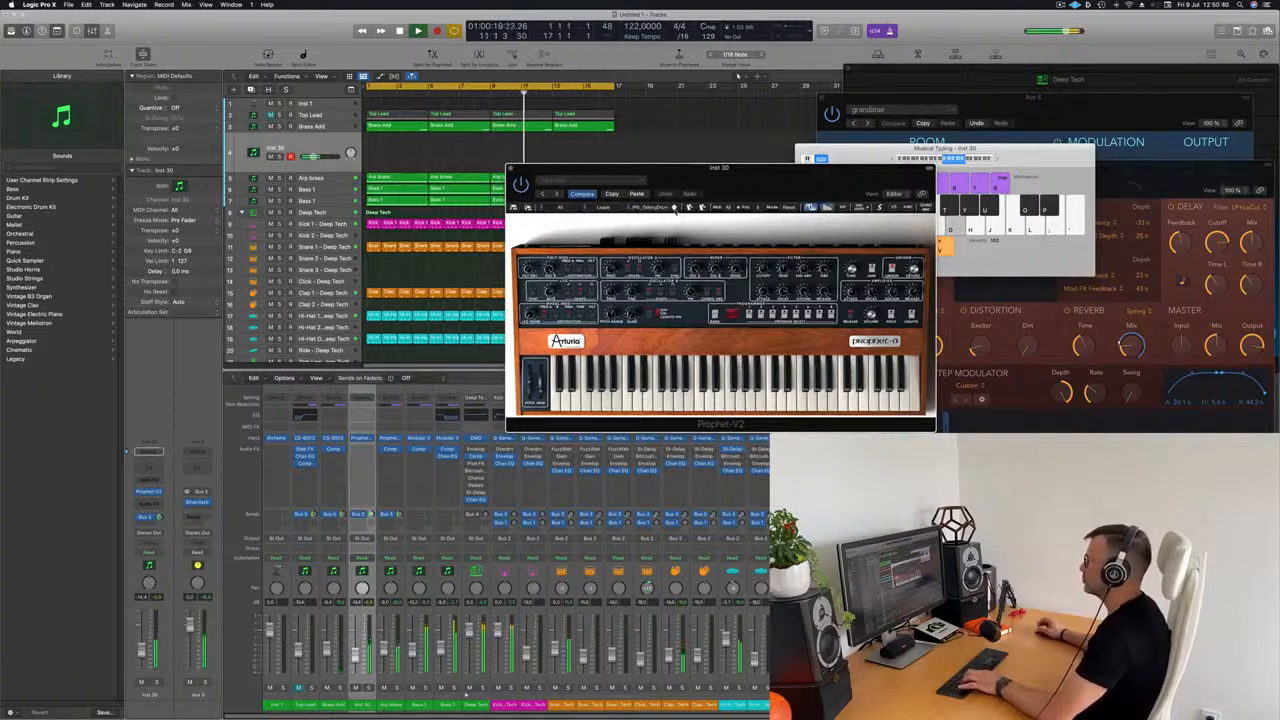
{"action": "key", "text": "d"}
{"action": "key", "text": "g"}
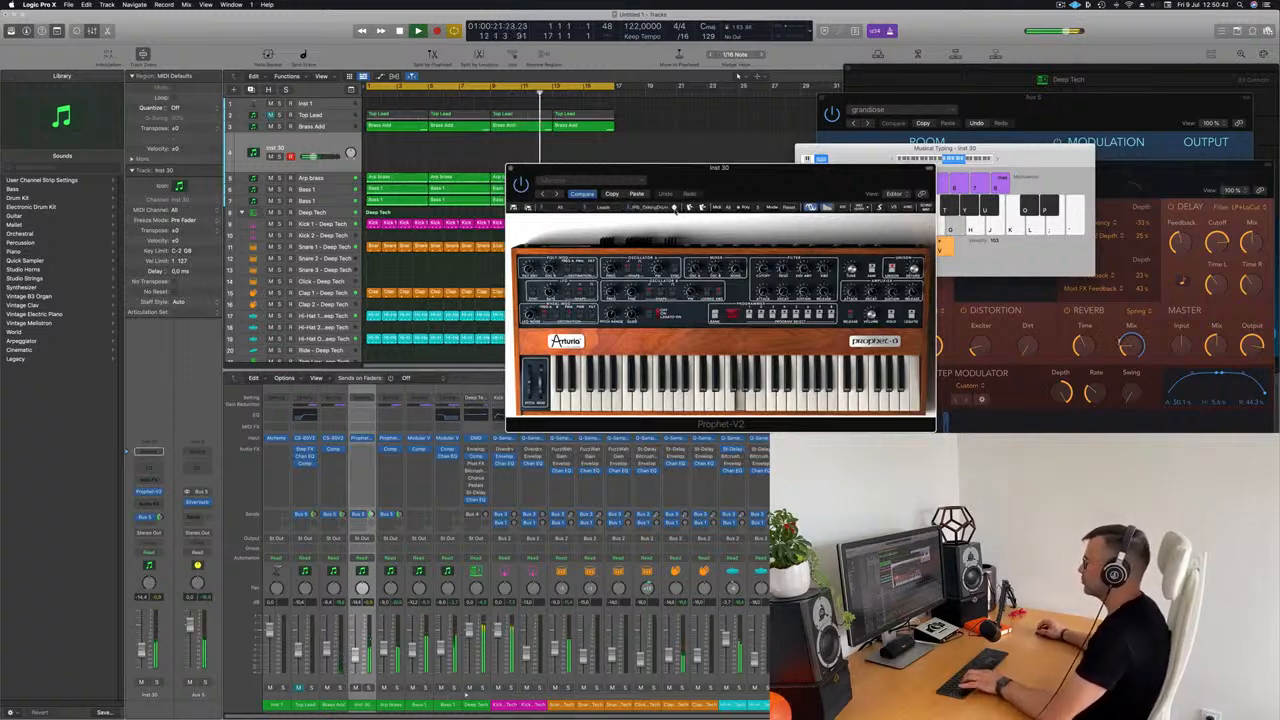
{"action": "key", "text": "g"}
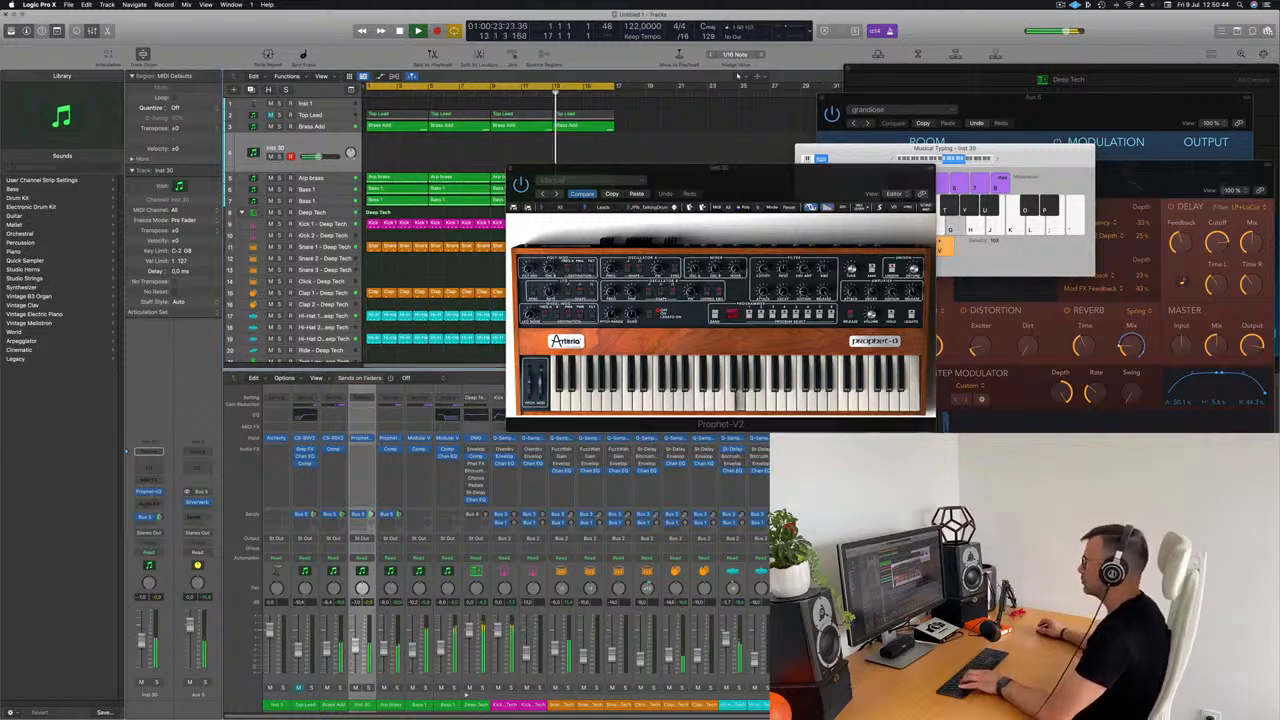
{"action": "key", "text": "f"}
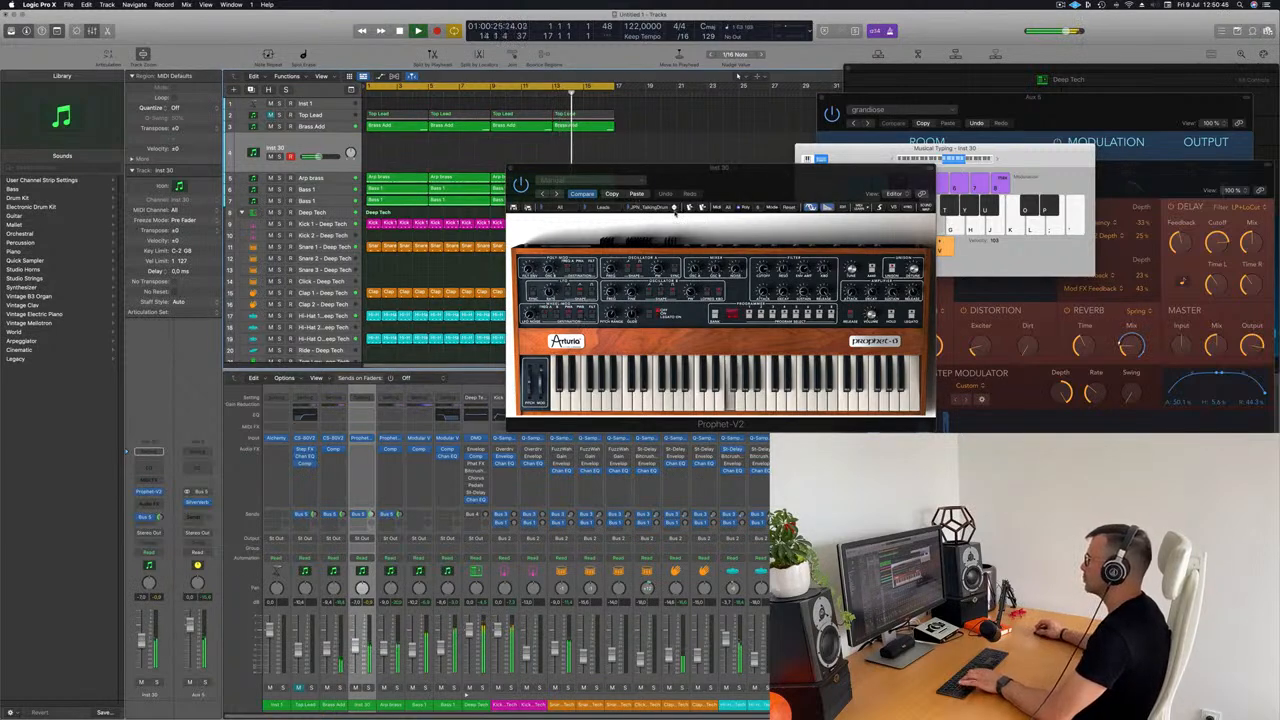
Step: Switch Prophet-V2 to the lead preset after TalkingDrum and try a mix of low and high notes
{"action": "left_click", "coordinate": [675, 207]}
{"action": "key", "text": "f"}
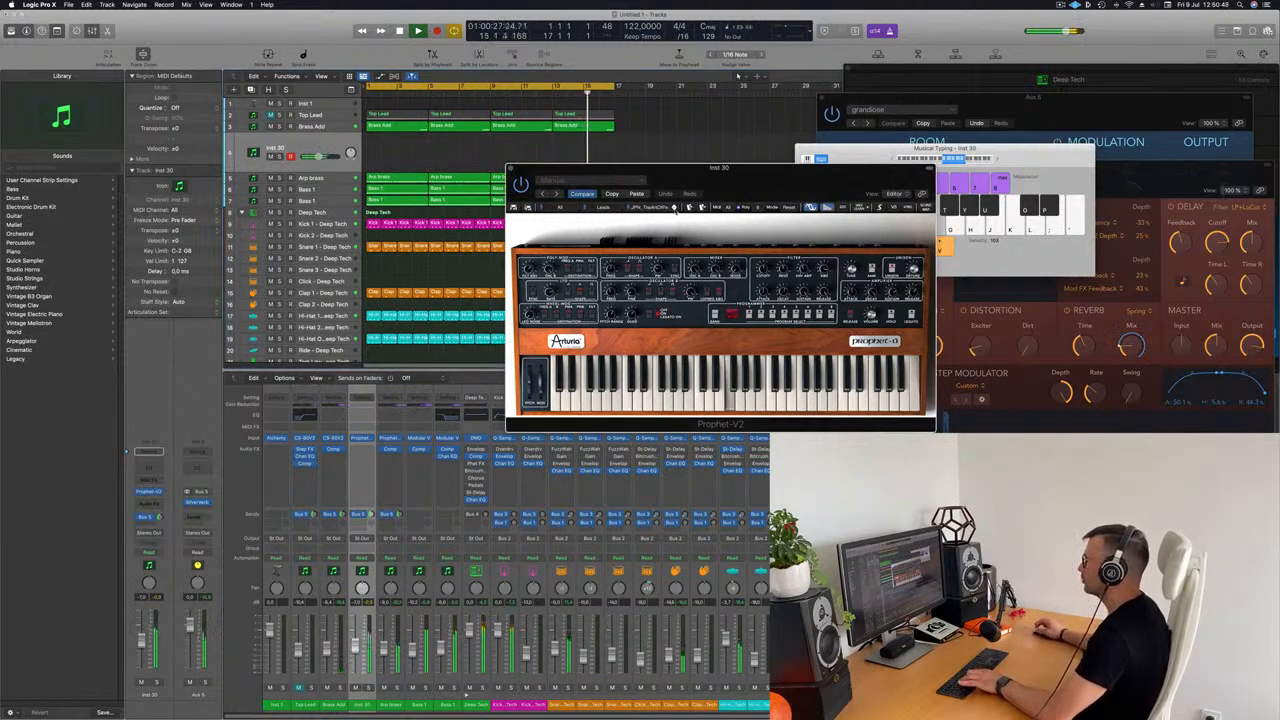
{"action": "key", "text": "g"}
{"action": "key", "text": "l"}
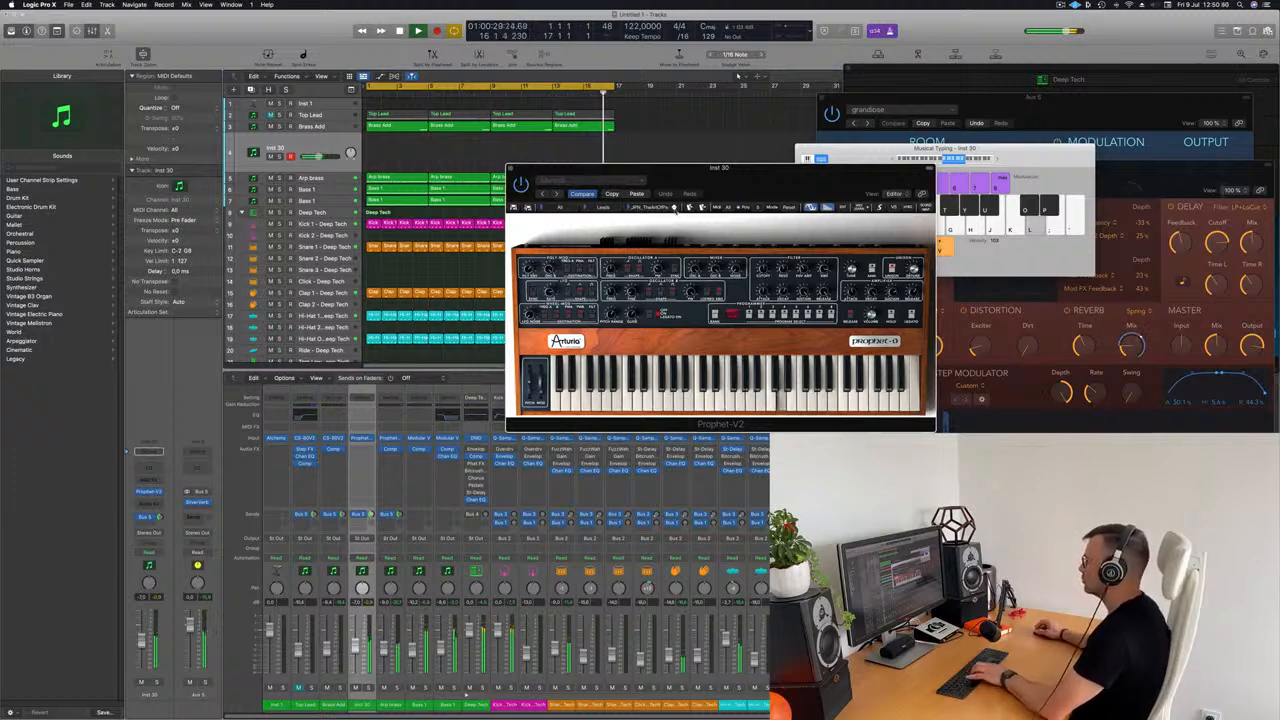
{"action": "key", "text": "j"}
{"action": "key", "text": "k"}
Step: Advance to the Typhon lead preset and improvise a longer phrase in the higher notes over the loop
{"action": "left_click", "coordinate": [674, 208]}
{"action": "key", "text": "j"}
{"action": "key", "text": "k"}
{"action": "key", "text": "l"}
{"action": "key", "text": "l"}
{"action": "key", "text": "f"}
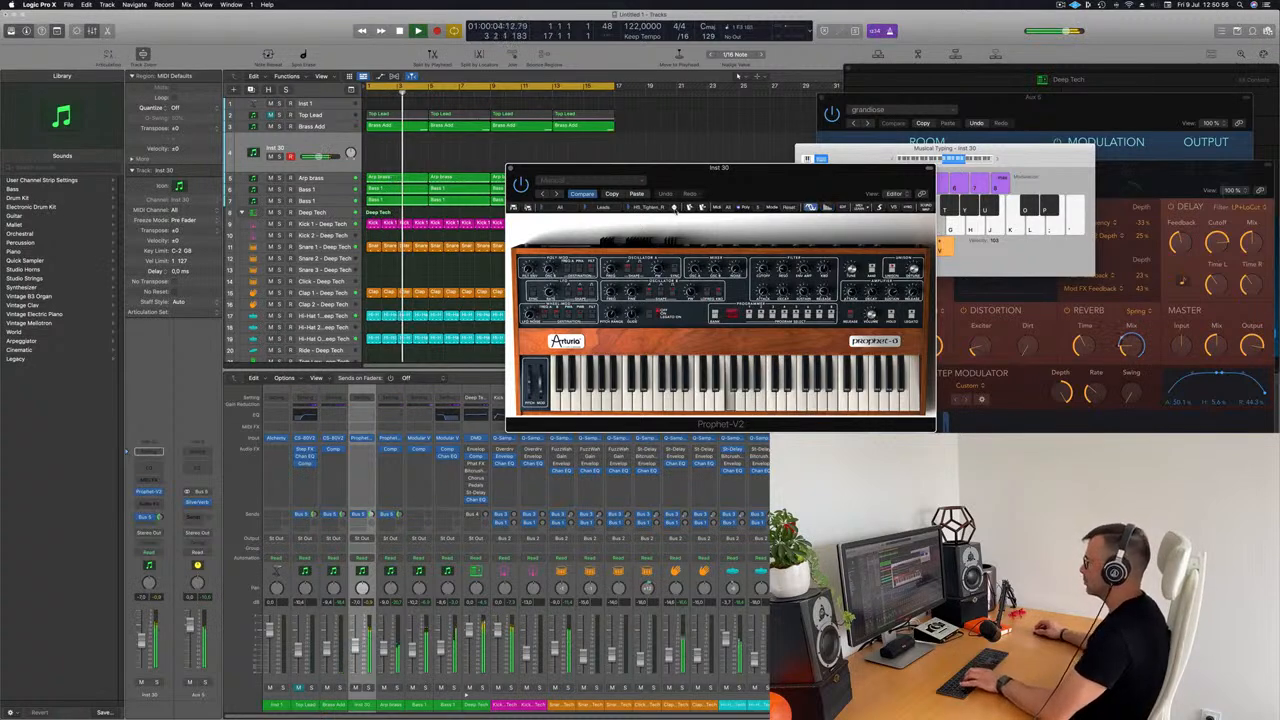
{"action": "key", "text": ";"}
{"action": "key", "text": "k"}
{"action": "key", "text": "k"}
{"action": "key", "text": ";"}
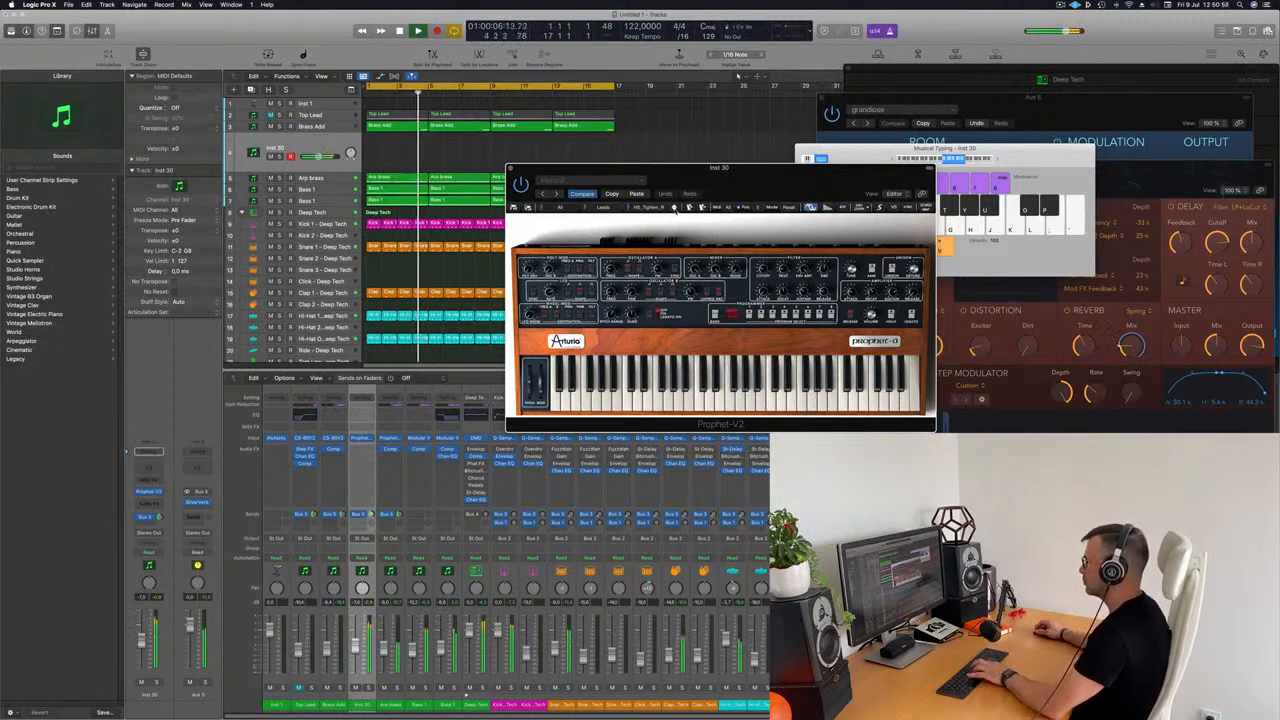
{"action": "key", "text": "'"}
Step: Raise the Inst 30 bus send slightly and play a few high notes to hear the effect
{"action": "key", "text": "'"}
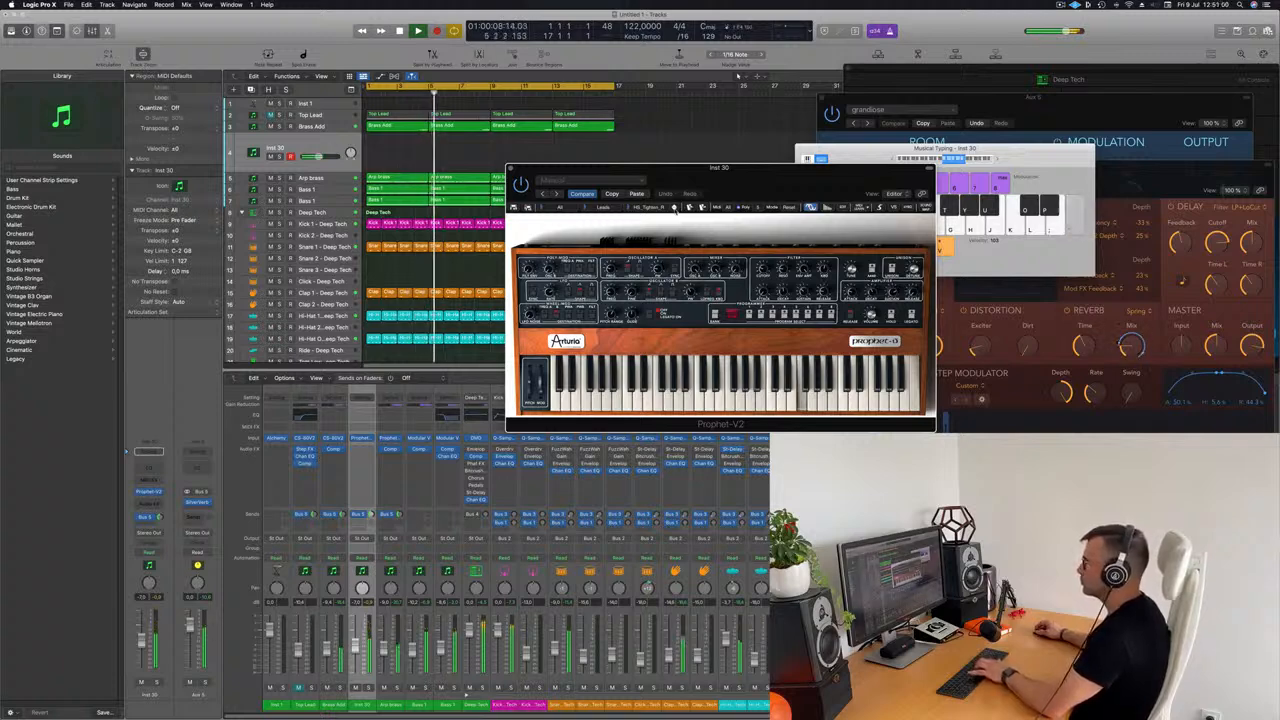
{"action": "left_click_drag", "start_coordinate": [371, 515], "coordinate": [371, 512]}
{"action": "key", "text": ";"}
{"action": "key", "text": "l"}
{"action": "key", "text": "'"}
{"action": "key", "text": ";"}
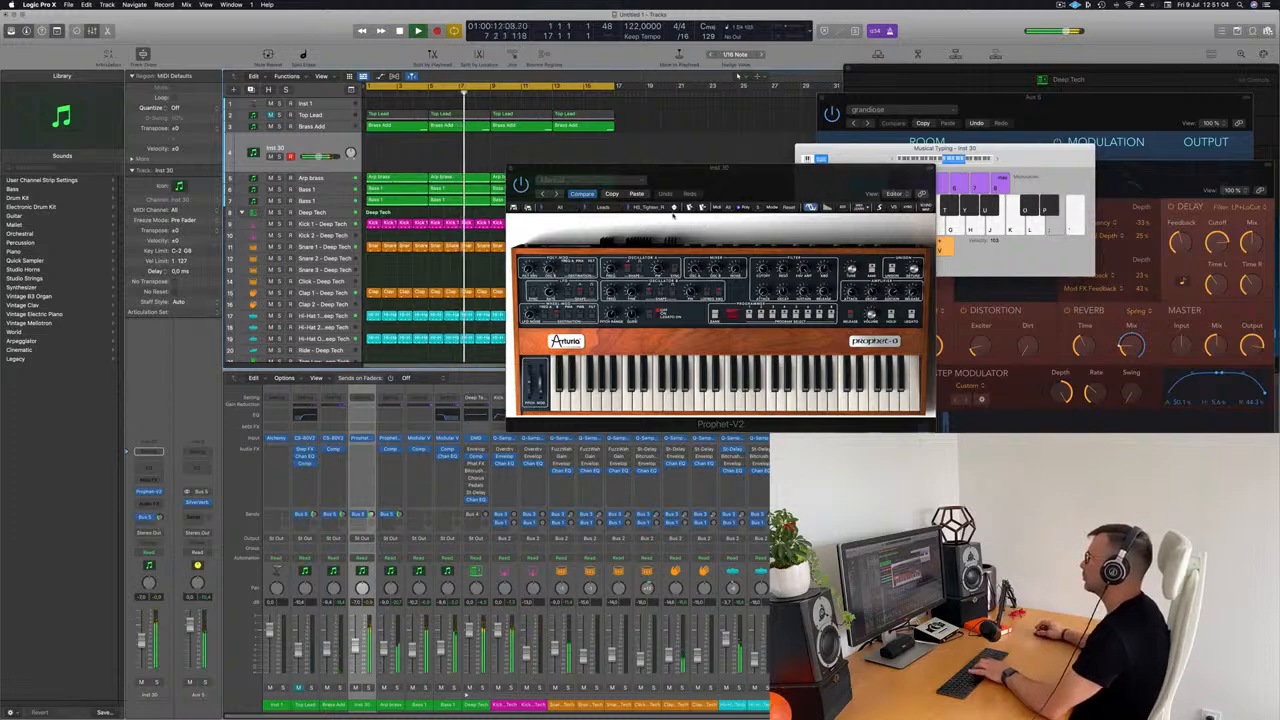
Step: Load the preset following Typhon in the Leads category and play a short descending and ascending phrase
{"action": "left_click", "coordinate": [674, 207]}
{"action": "key", "text": ";"}
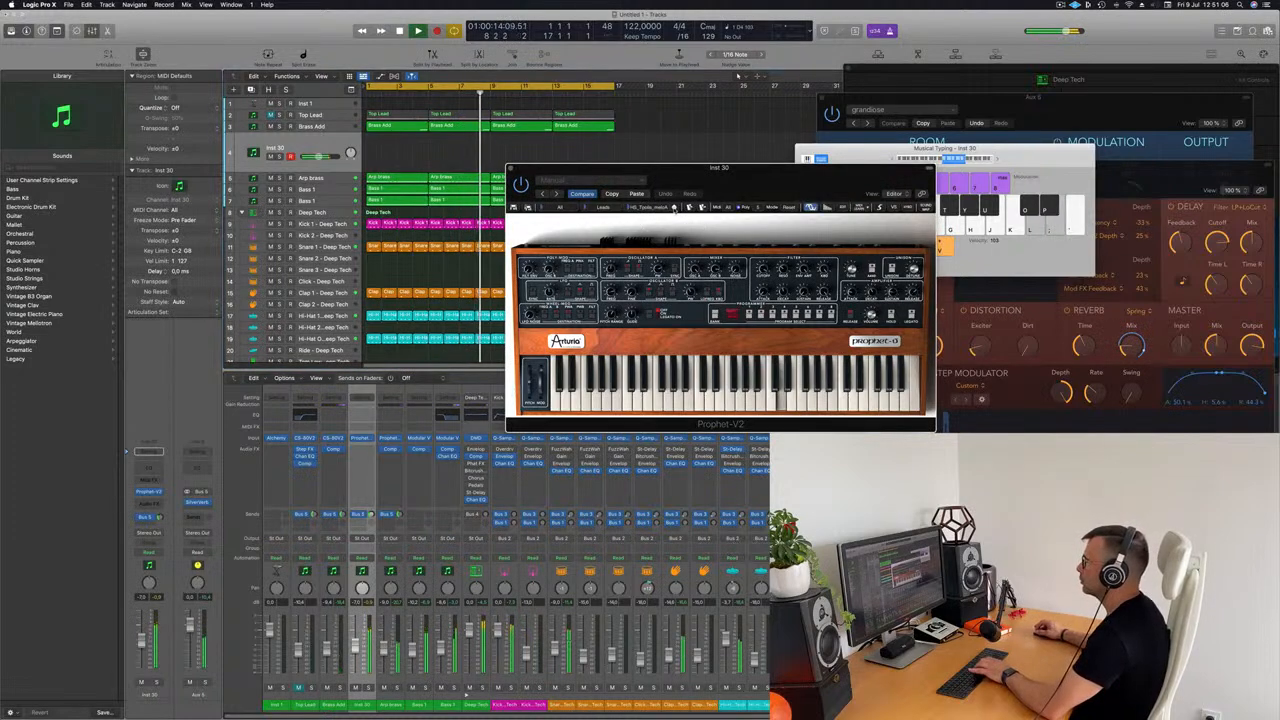
{"action": "key", "text": "k"}
{"action": "key", "text": "j"}
{"action": "key", "text": "k"}
{"action": "key", "text": "l"}
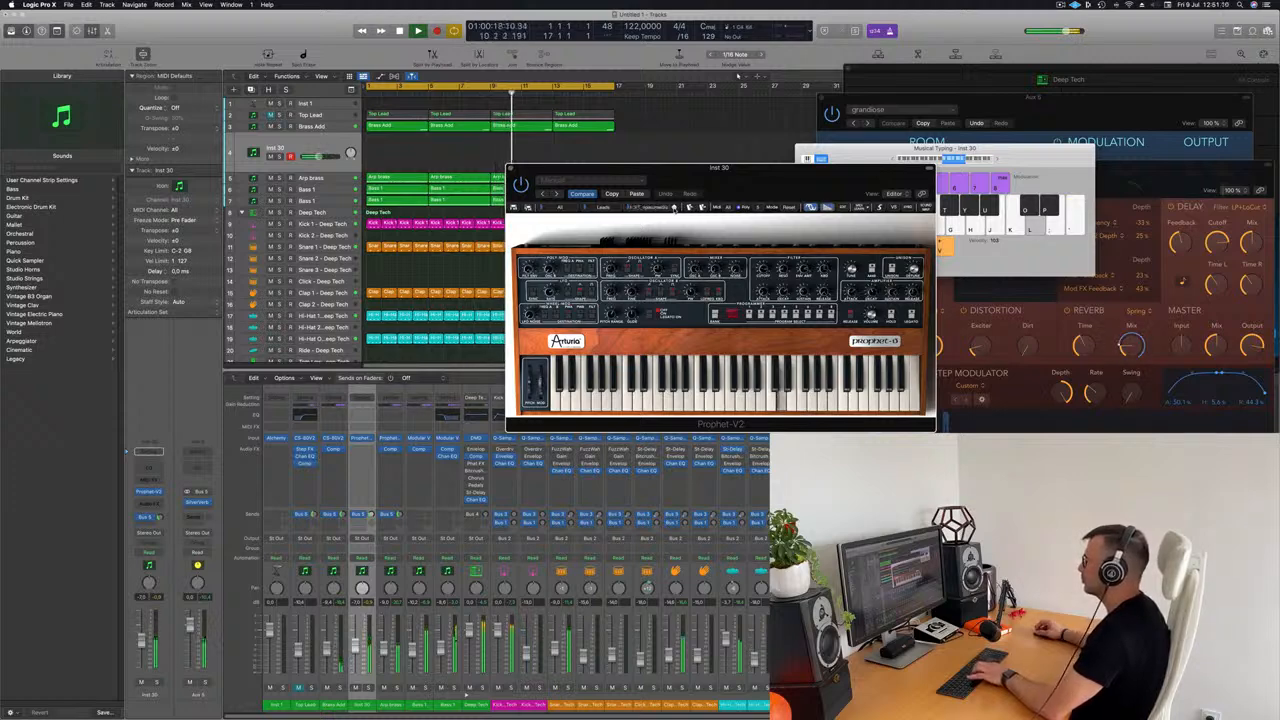
{"action": "key", "text": "j"}
Step: Move on to another Prophet-V2 lead preset and try a stepwise melody in the middle range
{"action": "left_click", "coordinate": [674, 208]}
{"action": "key", "text": "j"}
{"action": "key", "text": "k"}
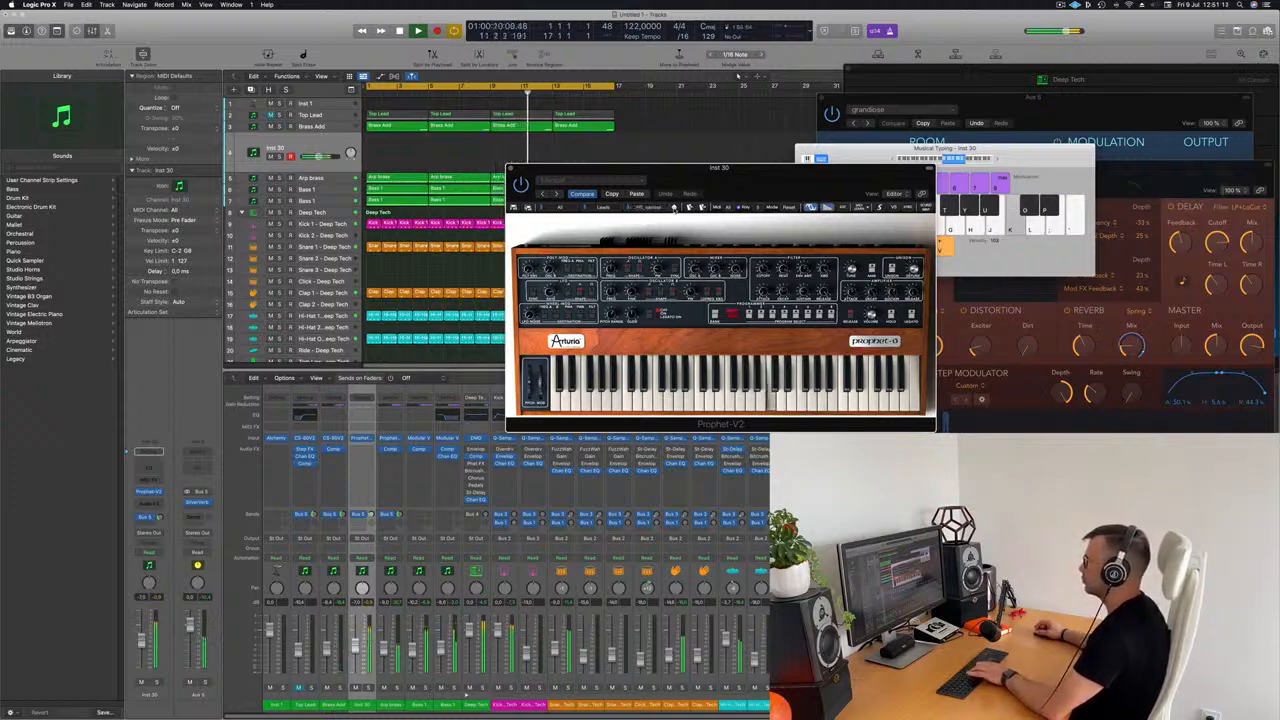
{"action": "key", "text": "h"}
{"action": "key", "text": "h"}
{"action": "key", "text": "j"}
{"action": "key", "text": "k"}
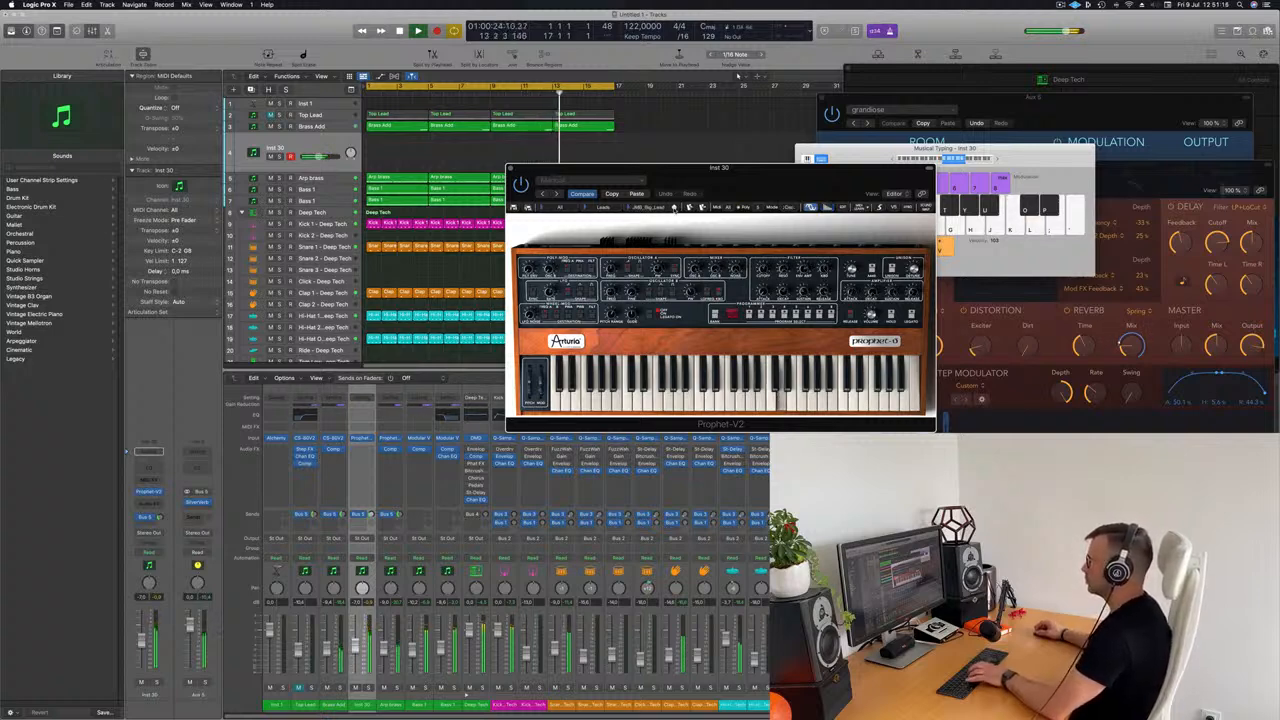
Step: Audition the Big_Lead preset with a short alternating melody against the playing loop
{"action": "key", "text": "h"}
{"action": "key", "text": "g"}
{"action": "key", "text": "j"}
{"action": "key", "text": "h"}
{"action": "key", "text": "j"}
{"action": "key", "text": "g"}
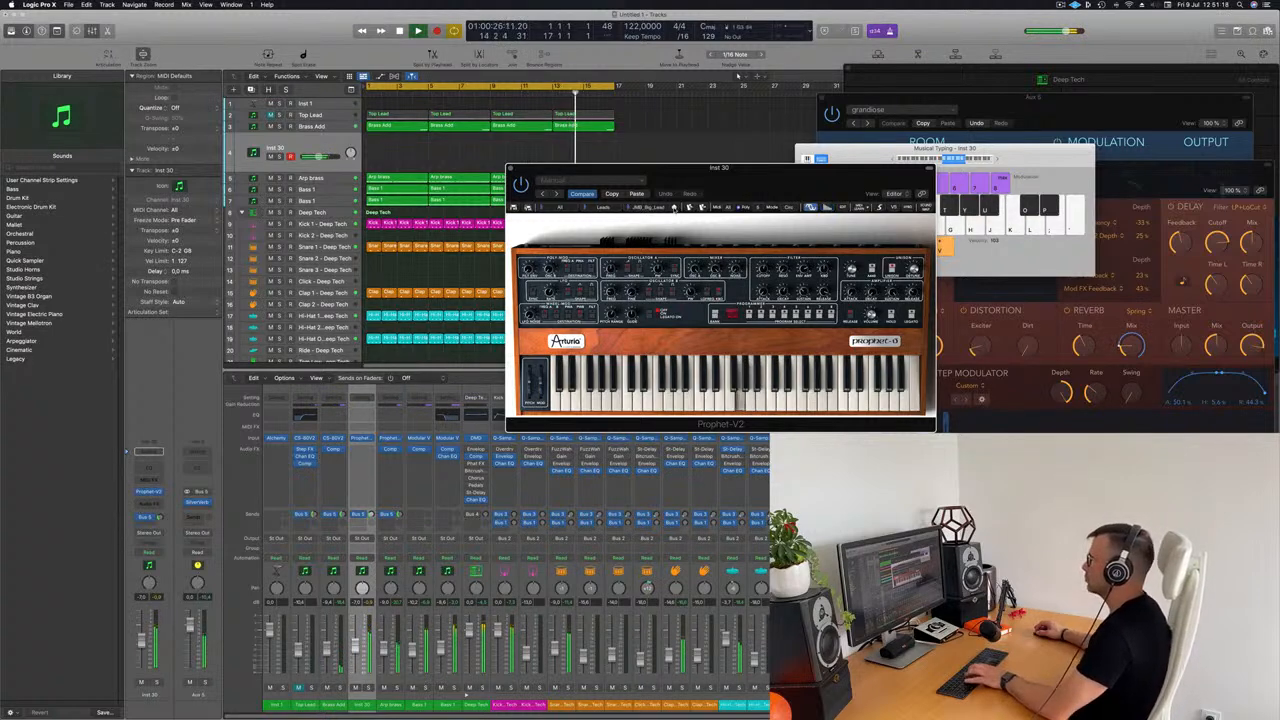
Step: Advance to the lead preset after Big_Lead and test it with a few neighbouring notes
{"action": "left_click", "coordinate": [674, 208]}
{"action": "key", "text": "h"}
{"action": "key", "text": "j"}
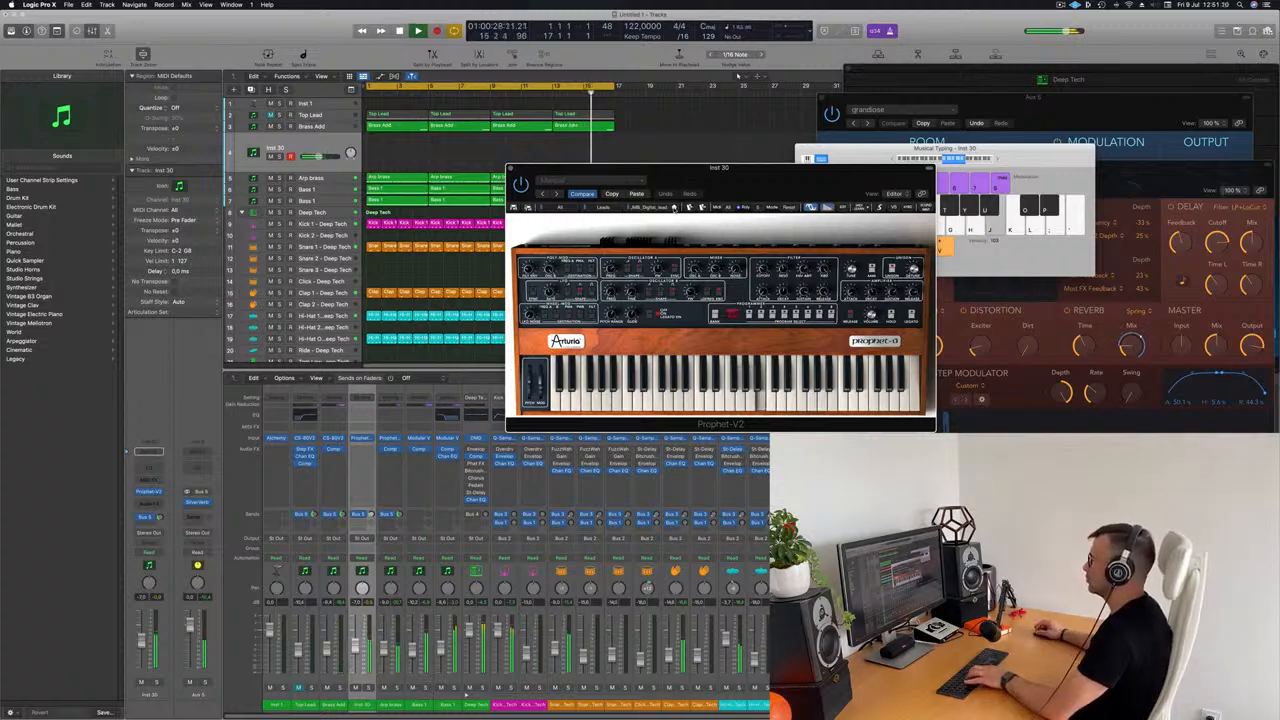
{"action": "key", "text": "g"}
{"action": "key", "text": "h"}
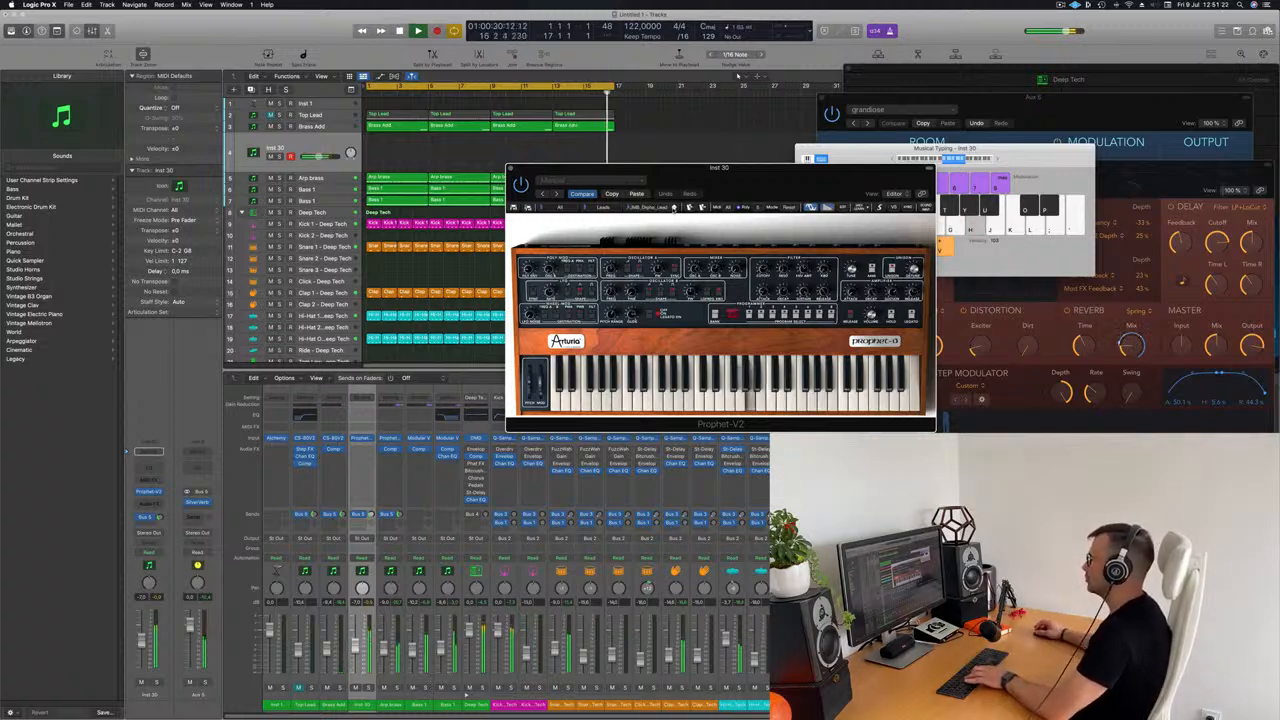
Step: Move the Prophet-V2 window higher and audition the Drone Lead preset with a repeated rising phrase
{"action": "left_click_drag", "start_coordinate": [750, 173], "coordinate": [758, 121]}
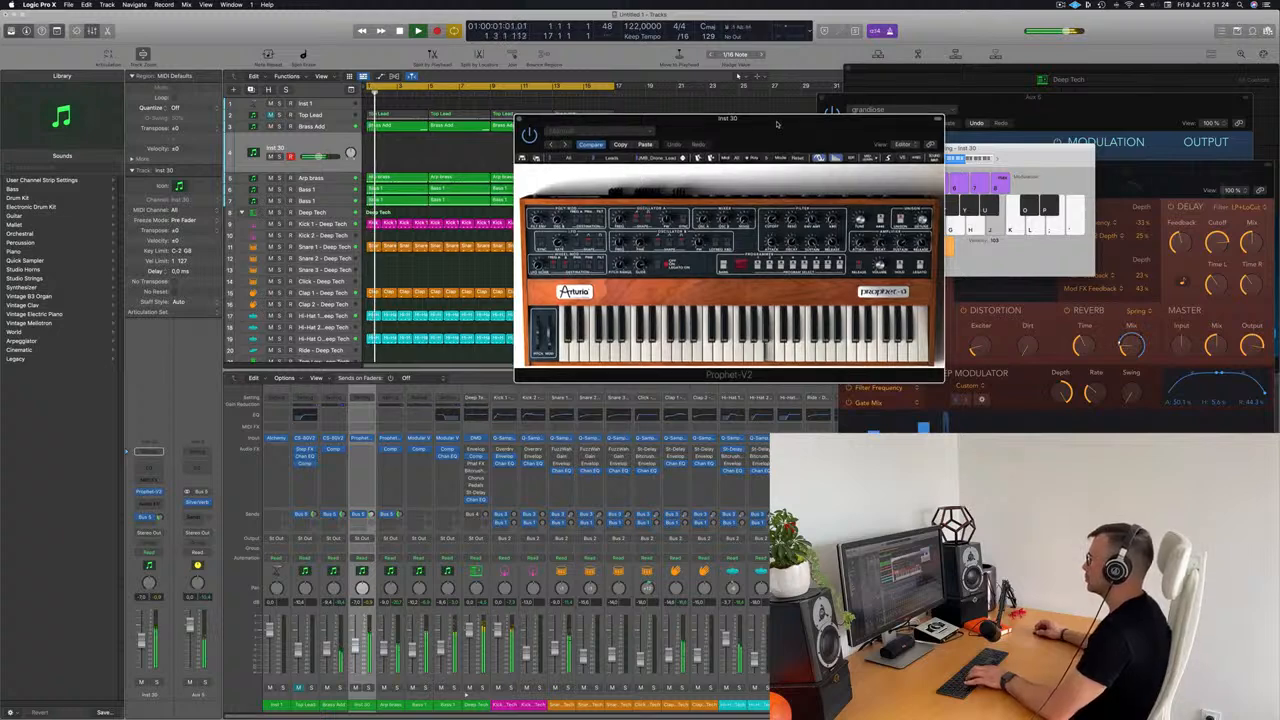
{"action": "key", "text": "k"}
{"action": "key", "text": "l"}
{"action": "key", "text": "semicolon"}
{"action": "key", "text": "j"}
{"action": "key", "text": "k"}
{"action": "key", "text": "k"}
{"action": "key", "text": "l"}
{"action": "key", "text": "semicolon"}
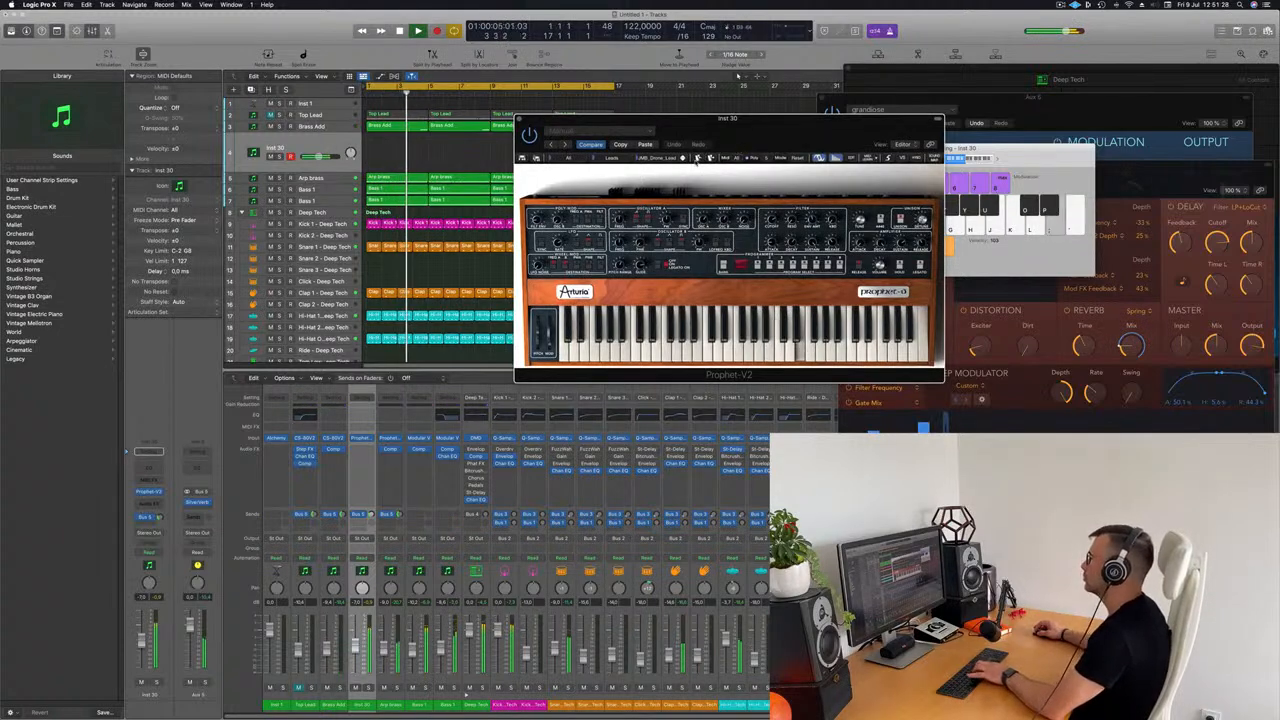
{"action": "key", "text": "j"}
{"action": "key", "text": "k"}
{"action": "key", "text": "semicolon"}
Step: Go through the next six Prophet-V2 lead presets after Drone Lead, testing each with a short phrase over the loop
{"action": "left_click", "coordinate": [683, 159]}
{"action": "key", "text": "j"}
{"action": "key", "text": "k"}
{"action": "key", "text": "j"}
{"action": "key", "text": "k"}
{"action": "left_click", "coordinate": [683, 159]}
{"action": "key", "text": "j"}
{"action": "key", "text": "j"}
{"action": "key", "text": "k"}
{"action": "key", "text": "l"}
{"action": "left_click", "coordinate": [683, 159]}
{"action": "key", "text": "j"}
{"action": "key", "text": "k"}
{"action": "key", "text": "l"}
{"action": "left_click", "coordinate": [683, 159]}
{"action": "key", "text": "j"}
{"action": "key", "text": "j"}
{"action": "key", "text": "k"}
{"action": "key", "text": "j"}
{"action": "left_click", "coordinate": [683, 159]}
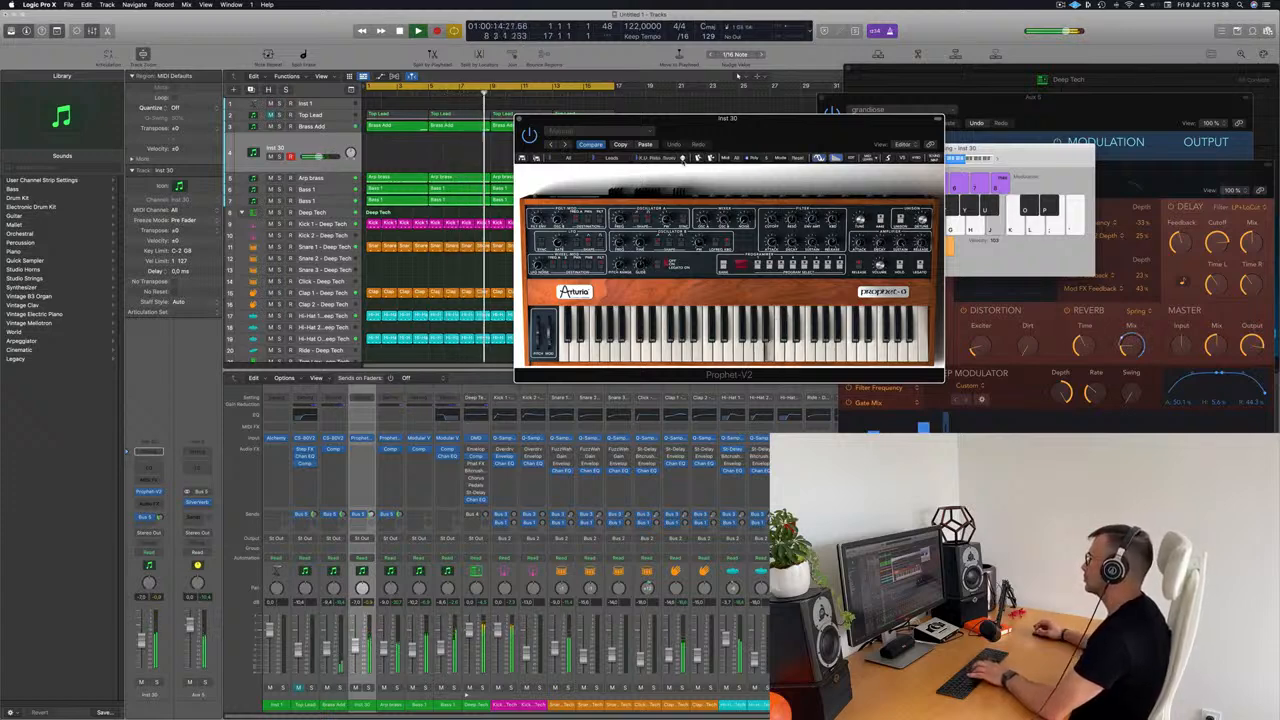
{"action": "key", "text": "l"}
{"action": "left_click", "coordinate": [683, 159]}
{"action": "key", "text": "l"}
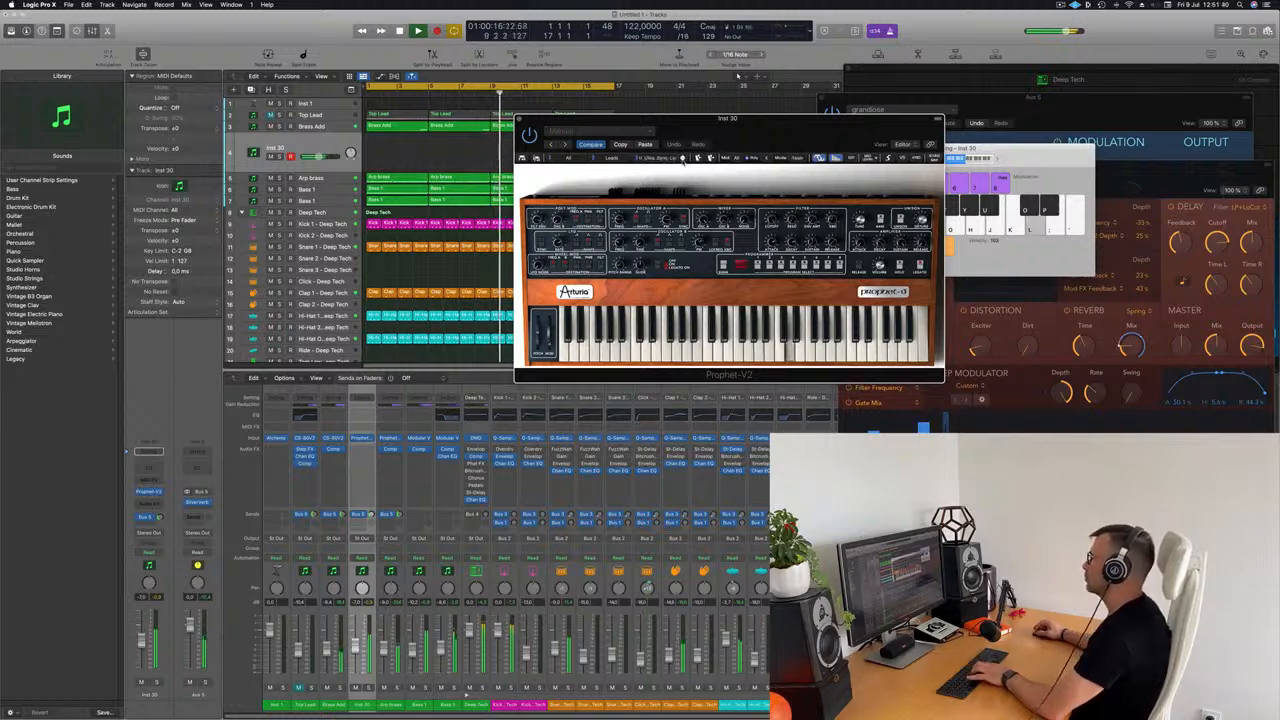
{"action": "key", "text": "j"}
Step: Audition the LC lead presets in Prophet-V2 with slow alternating notes over the second half of the loop
{"action": "left_click", "coordinate": [683, 159]}
{"action": "key", "text": "j"}
{"action": "key", "text": "k"}
{"action": "key", "text": "j"}
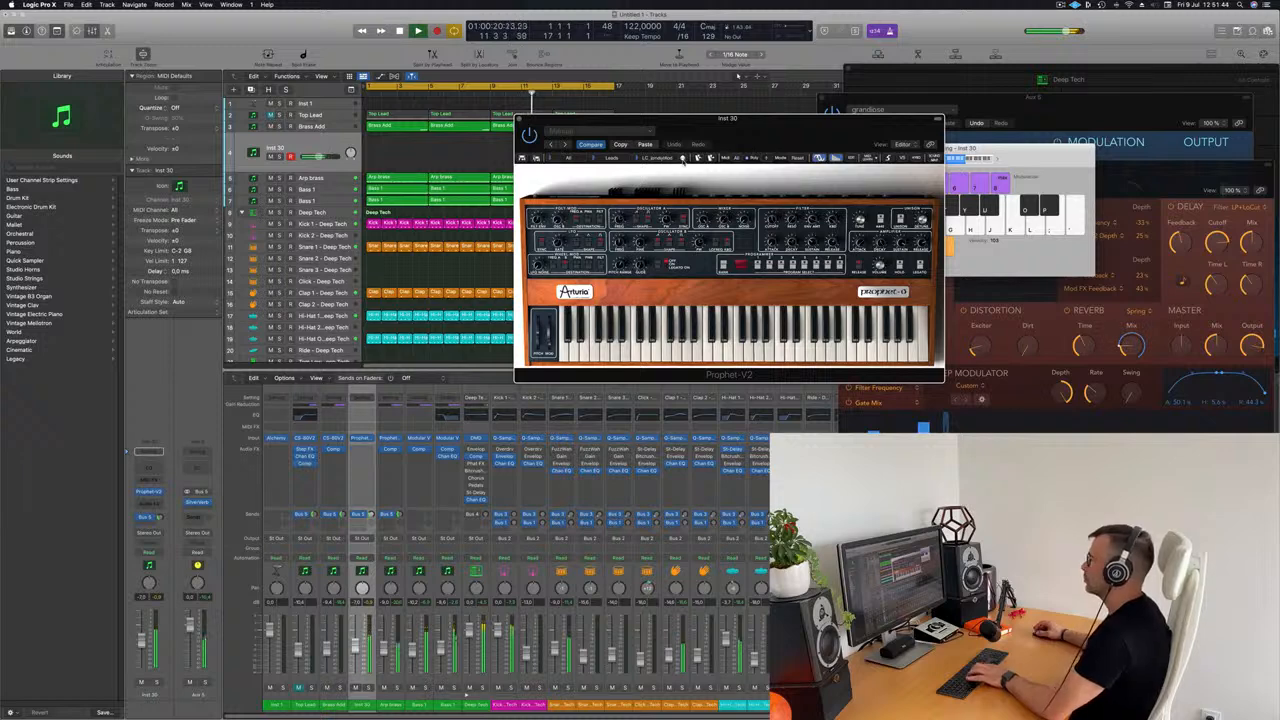
{"action": "key", "text": "h"}
{"action": "key", "text": "k"}
{"action": "key", "text": "h"}
{"action": "key", "text": "j"}
{"action": "key", "text": "k"}
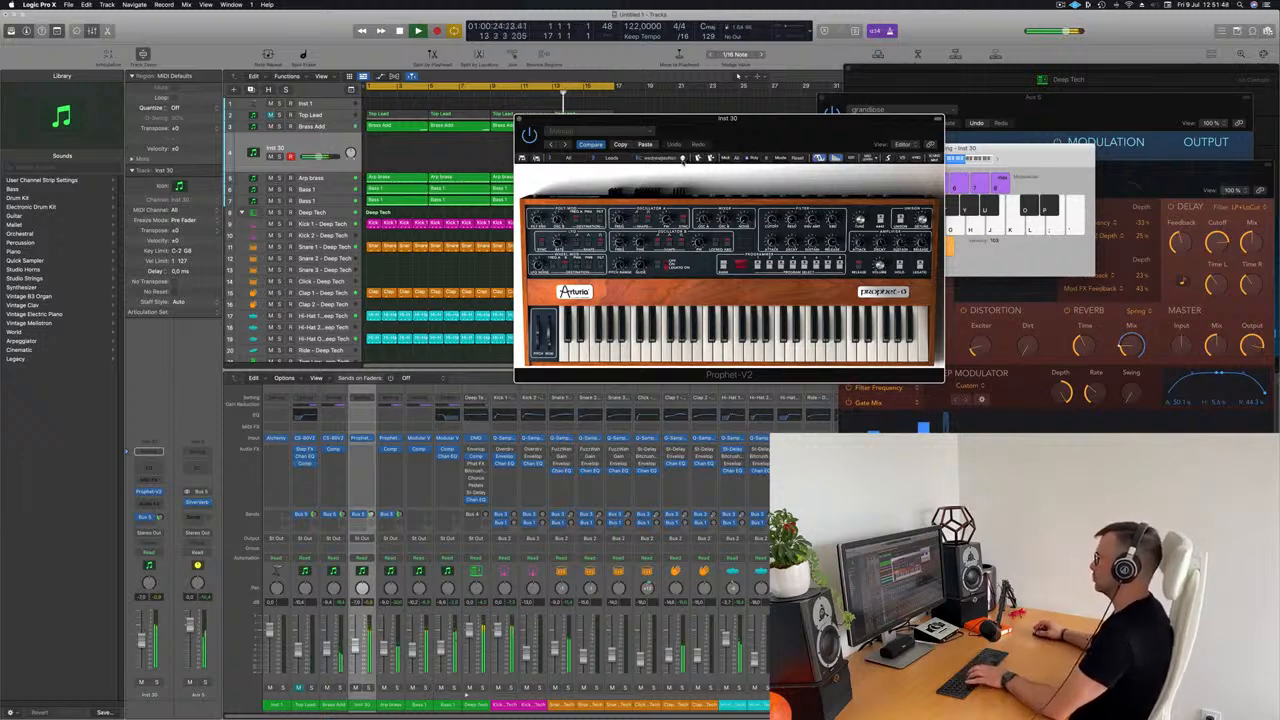
{"action": "key", "text": "h"}
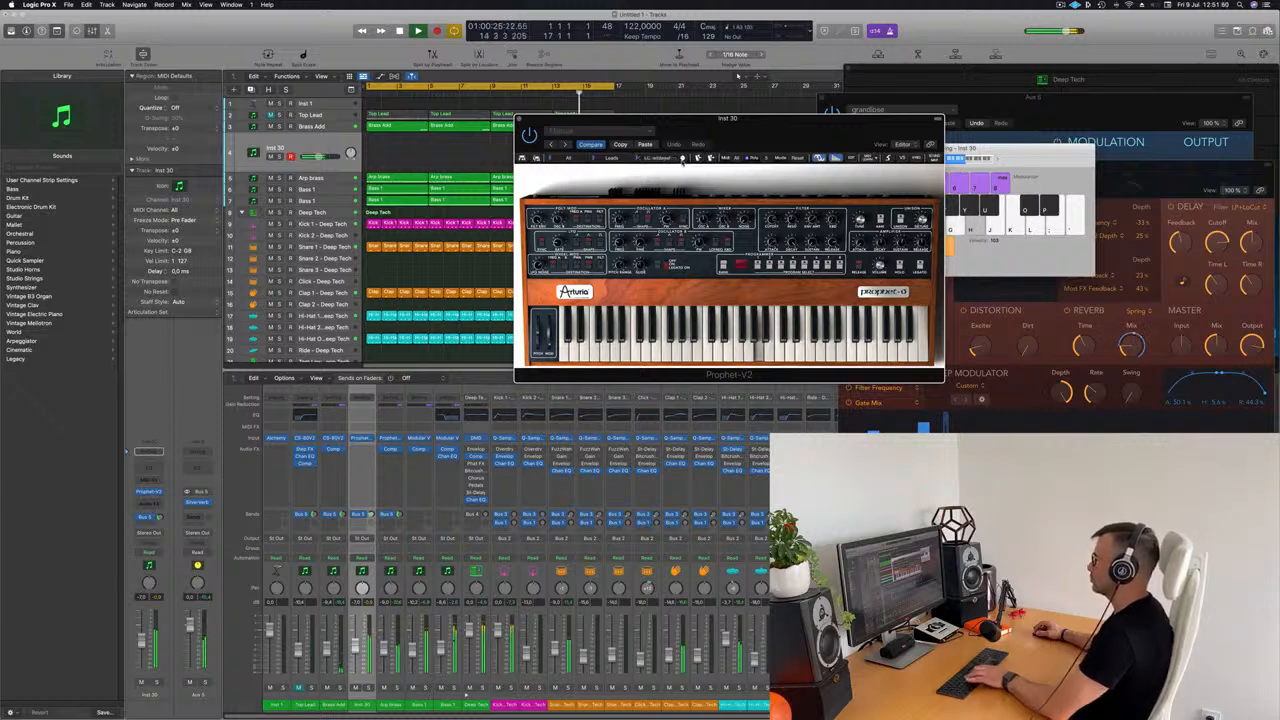
{"action": "key", "text": "g"}
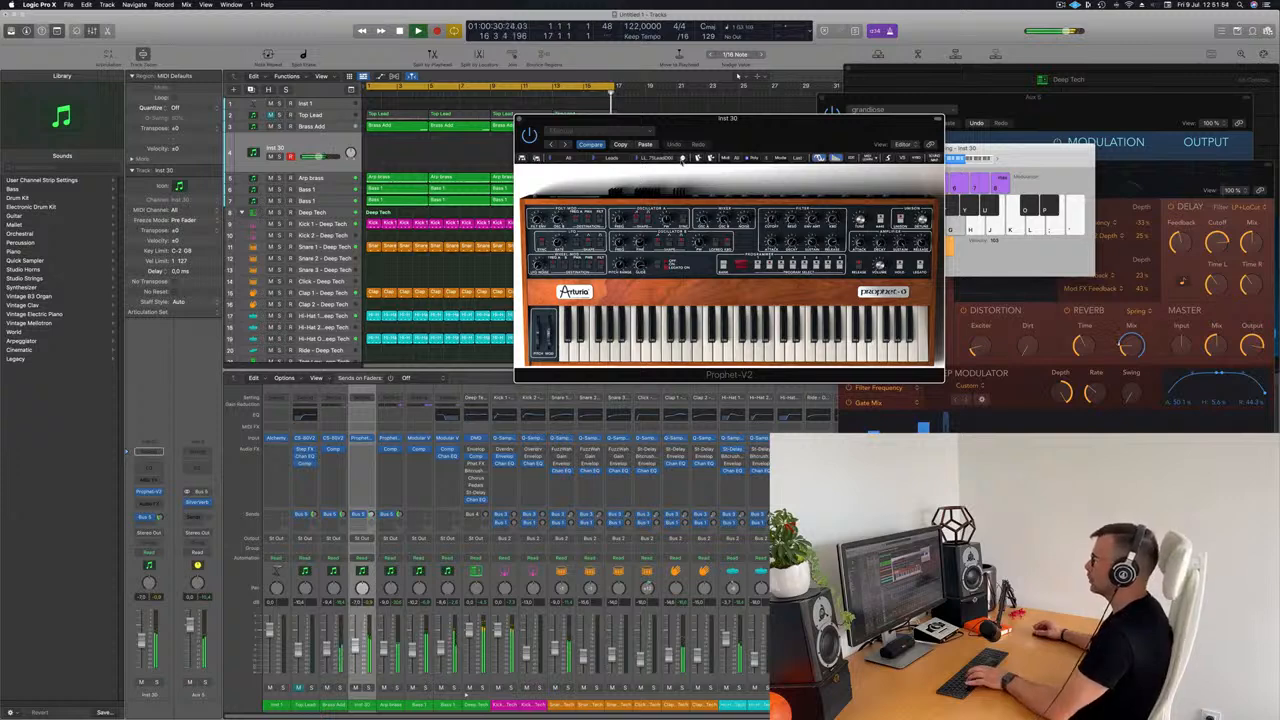
Step: Step one lead preset further and play a two-note pattern as the loop restarts
{"action": "left_click", "coordinate": [682, 159]}
{"action": "key", "text": "g"}
{"action": "key", "text": "h"}
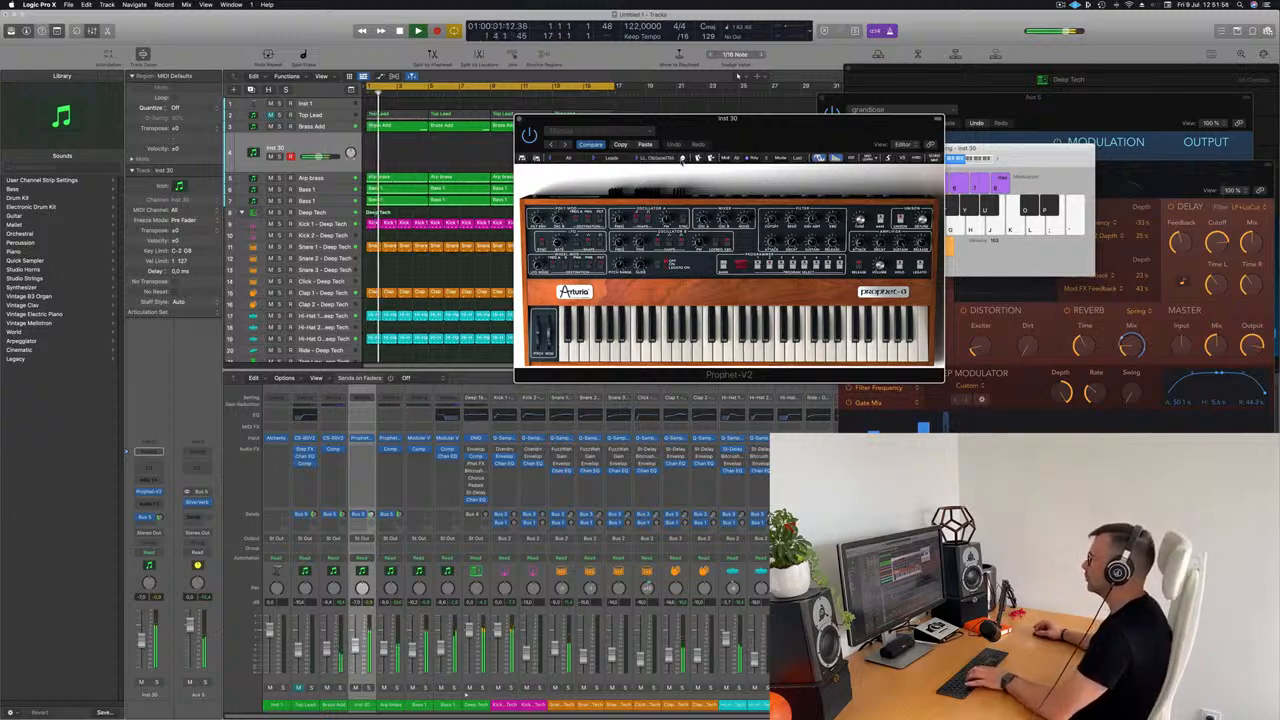
{"action": "key", "text": "g"}
{"action": "key", "text": "h"}
Step: Advance to the PWMLead preset and try a short rising three-note phrase
{"action": "left_click", "coordinate": [682, 159]}
{"action": "key", "text": "g"}
{"action": "key", "text": "h"}
{"action": "key", "text": "j"}
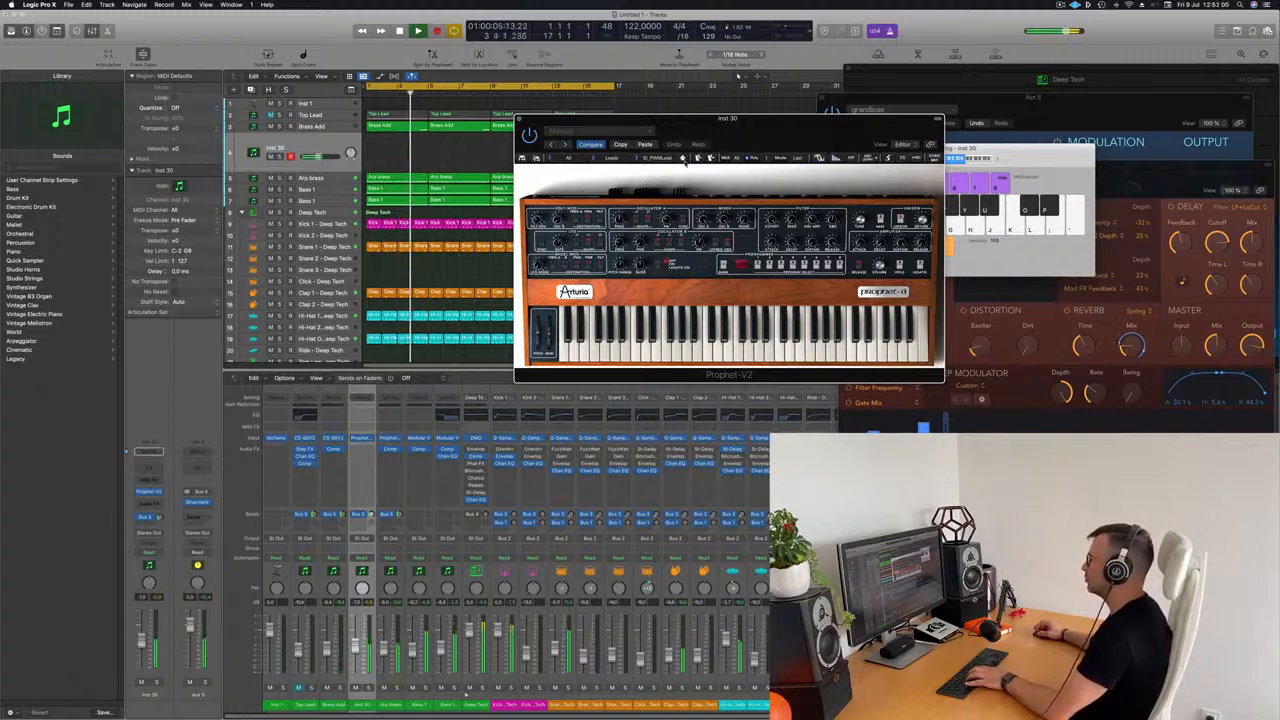
Step: Move past PWMLead to the Lead01 preset and test it with a short melody
{"action": "left_click", "coordinate": [683, 159]}
{"action": "key", "text": "g"}
{"action": "key", "text": "h"}
{"action": "key", "text": "g"}
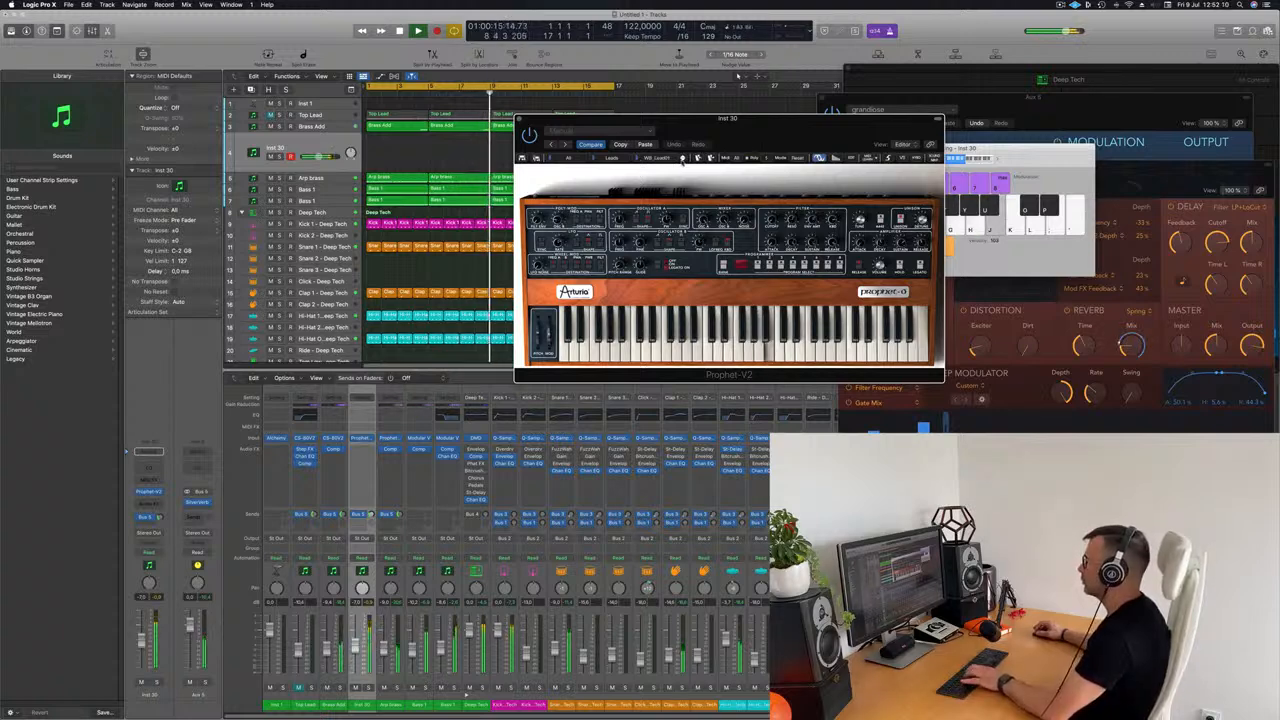
{"action": "key", "text": "h"}
{"action": "key", "text": "j"}
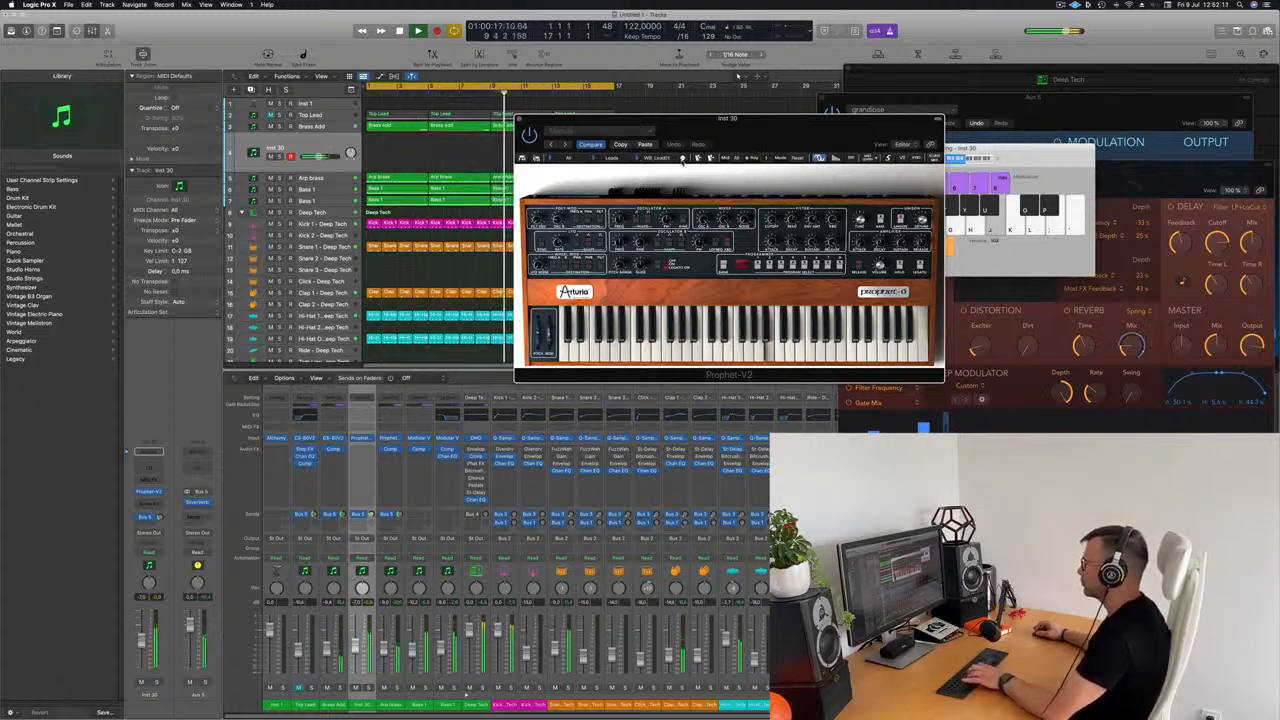
Step: Continue through the remaining lead presets with a test note and load the Hybride_Lead preset on Inst 30
{"action": "left_click", "coordinate": [682, 160]}
{"action": "key", "text": "g"}
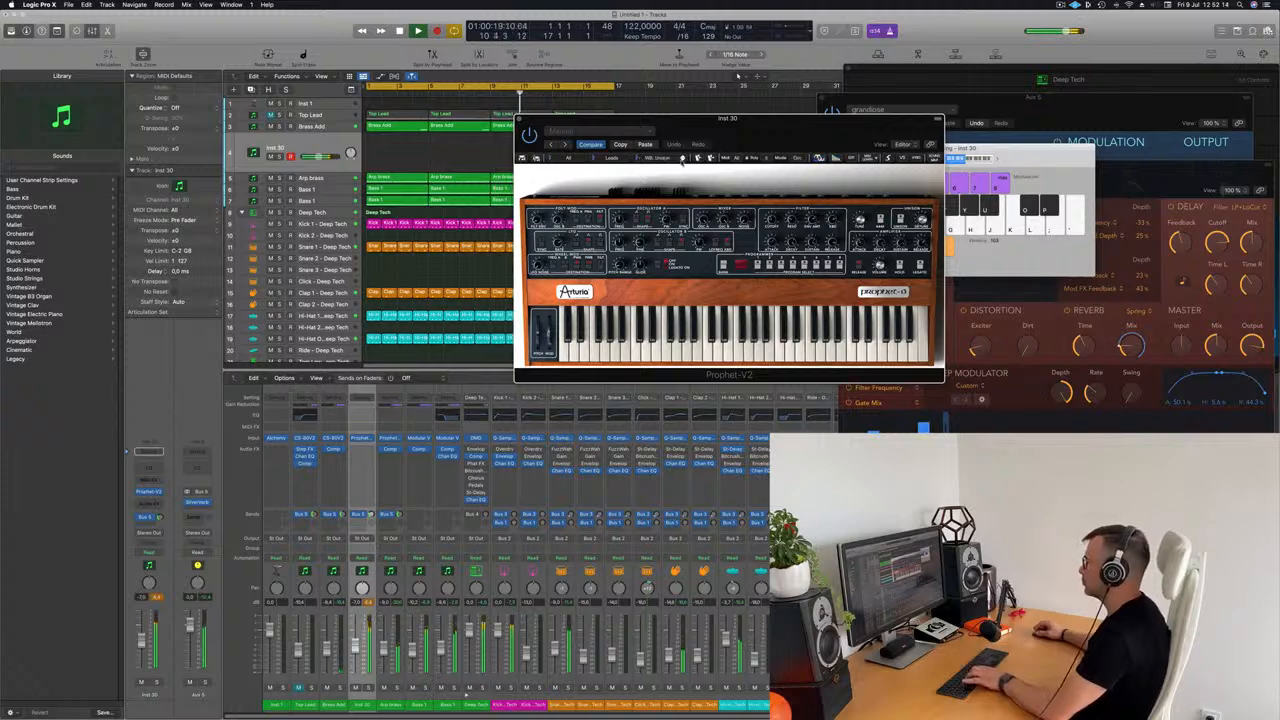
{"action": "left_click", "coordinate": [682, 160]}
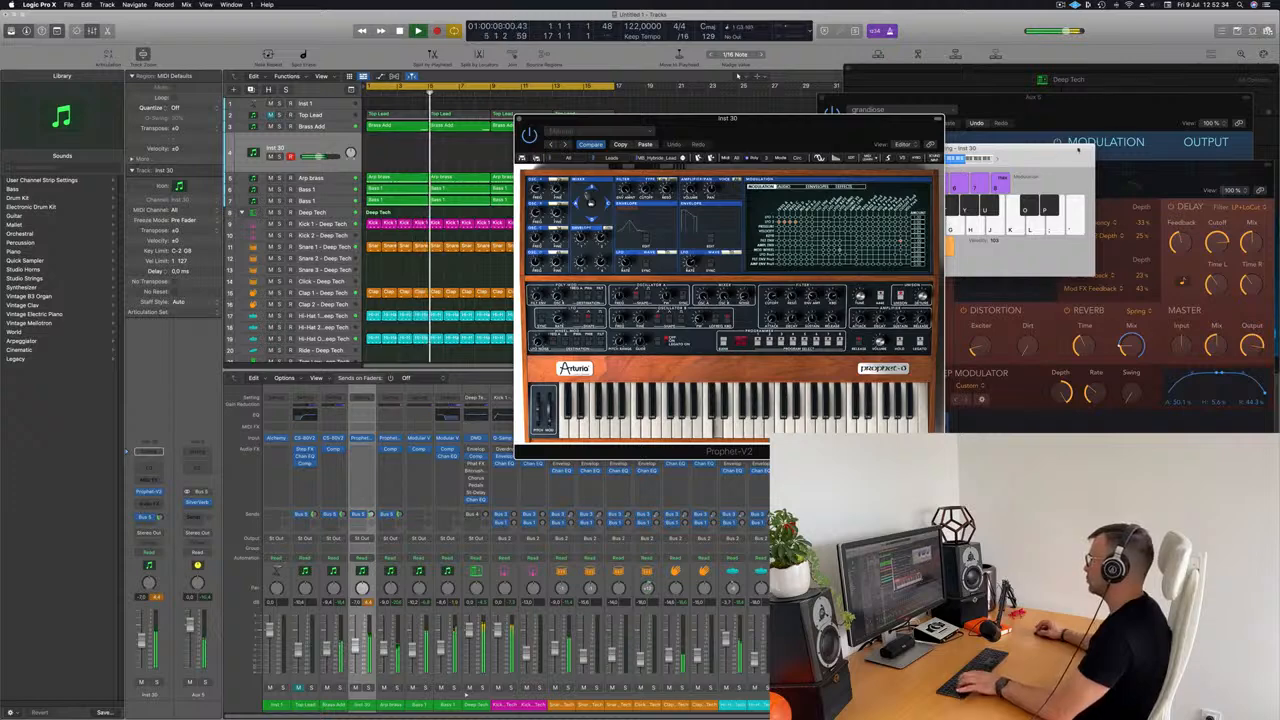
Step: Bring the Musical Typing keyboard into full view, try a low note with Hybride_Lead, and return to the Prophet-V2 window
{"action": "key", "text": "super+k"}
{"action": "key", "text": "a"}
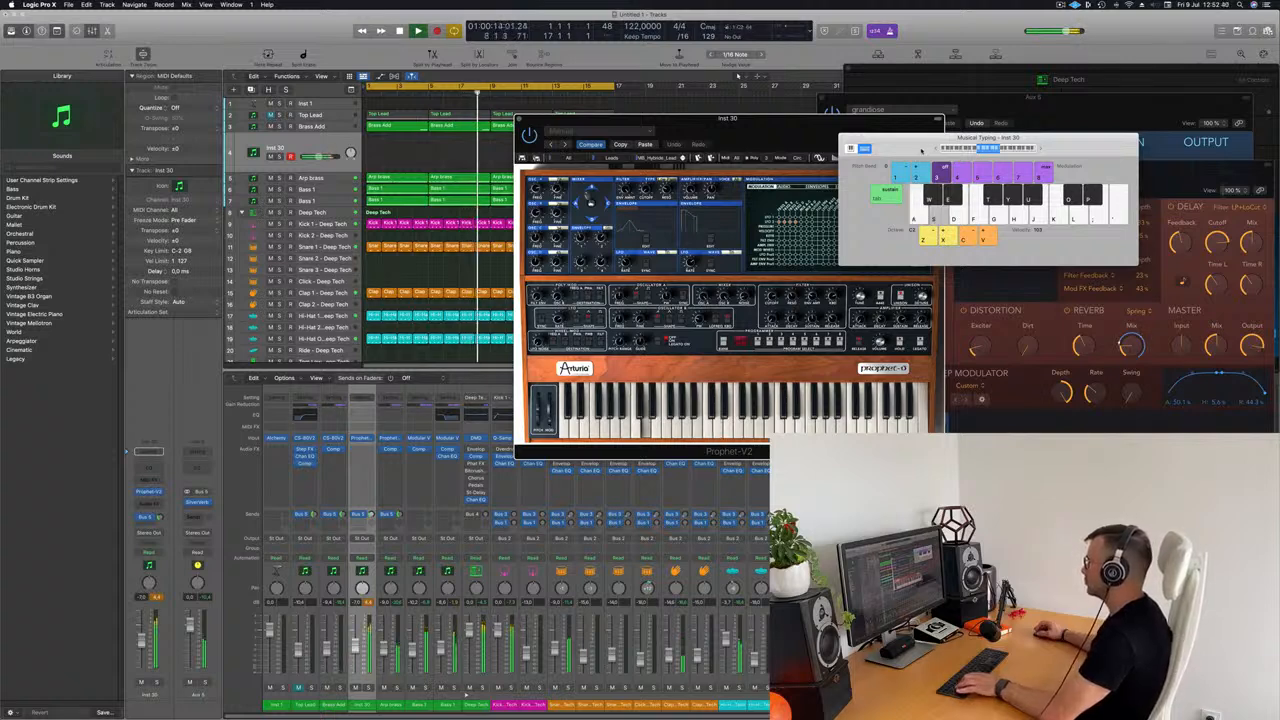
{"action": "left_click", "coordinate": [722, 145]}
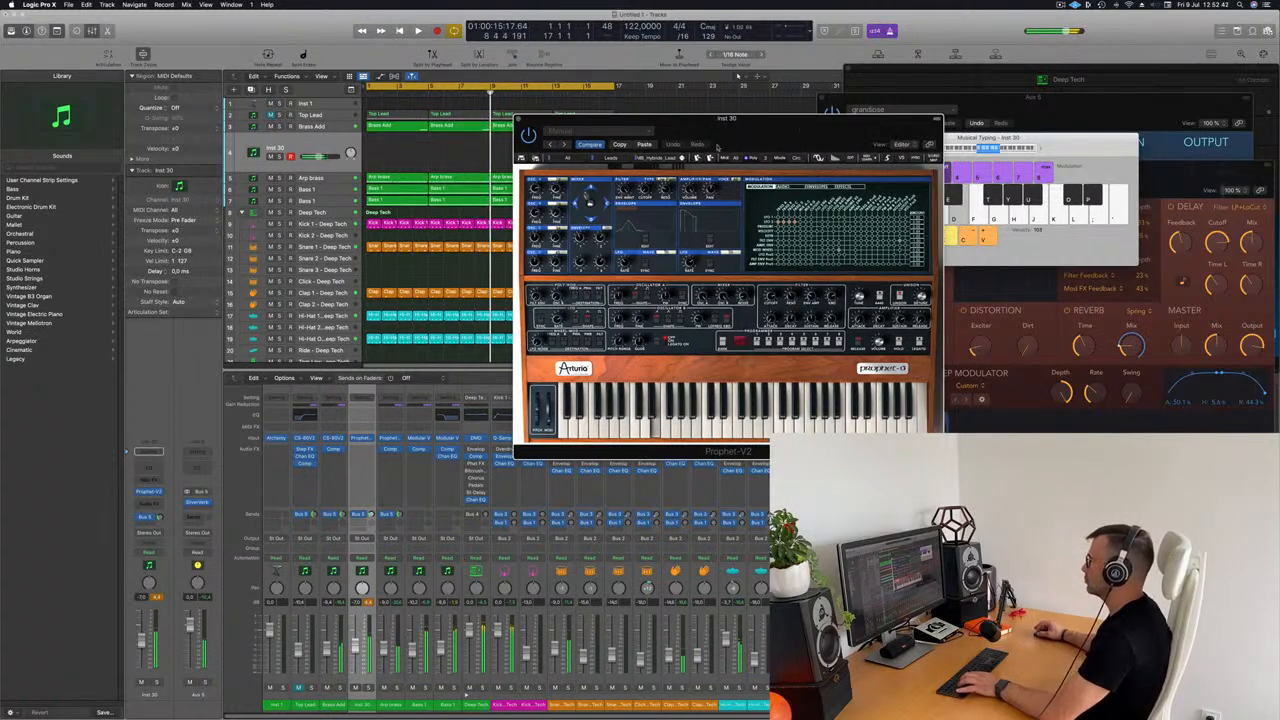
Step: Play the track and try a short rising phrase on the lead preset that follows Hybride_Lead
{"action": "key", "text": "space"}
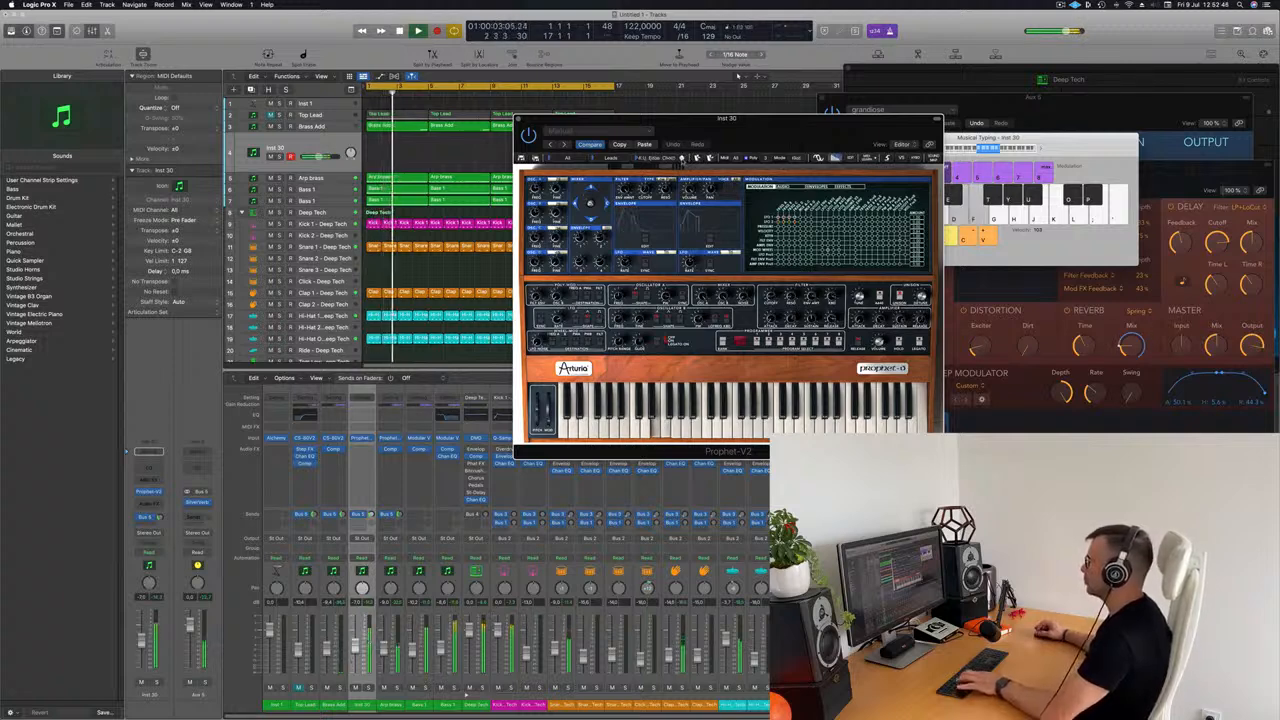
{"action": "key", "text": "g"}
{"action": "key", "text": "j"}
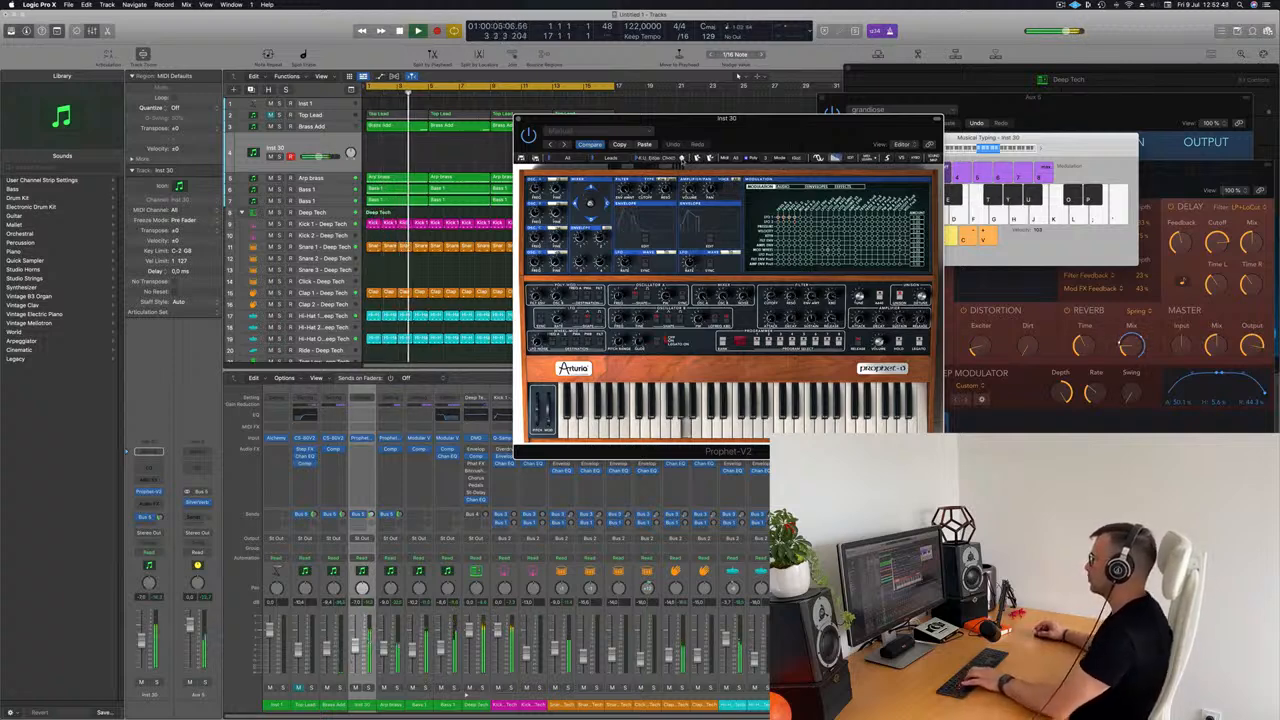
{"action": "key", "text": "g"}
{"action": "key", "text": "h"}
{"action": "key", "text": "j"}
Step: Step through the following Prophet-V2 lead presets during playback, trying them with test notes
{"action": "left_click", "coordinate": [682, 161]}
{"action": "key", "text": "g"}
{"action": "key", "text": "h"}
{"action": "left_click", "coordinate": [683, 158]}
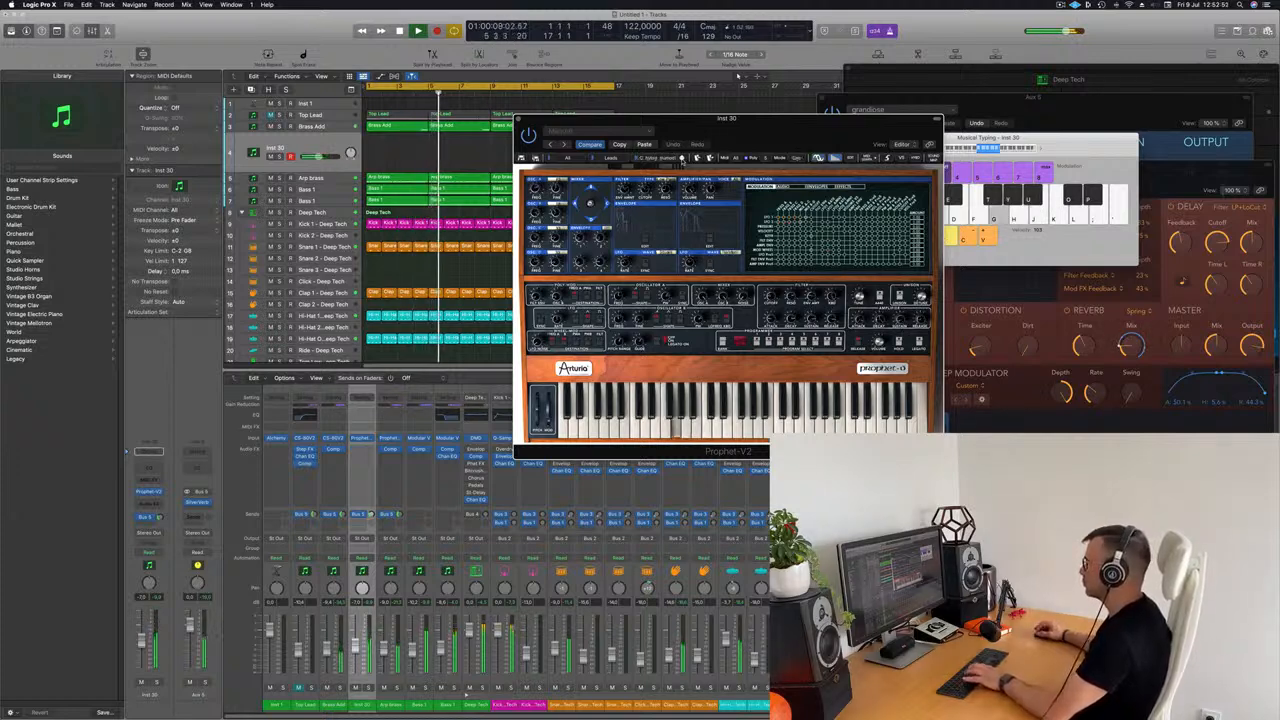
{"action": "left_click", "coordinate": [682, 158]}
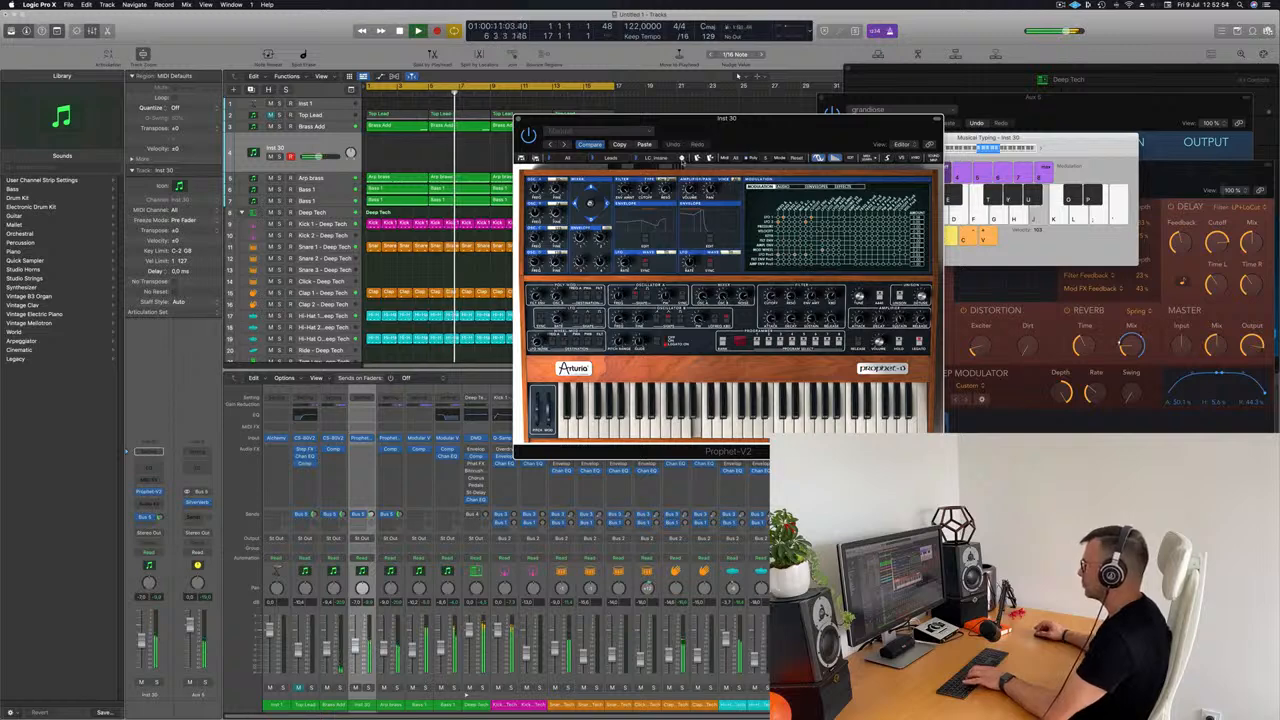
{"action": "left_click", "coordinate": [682, 158]}
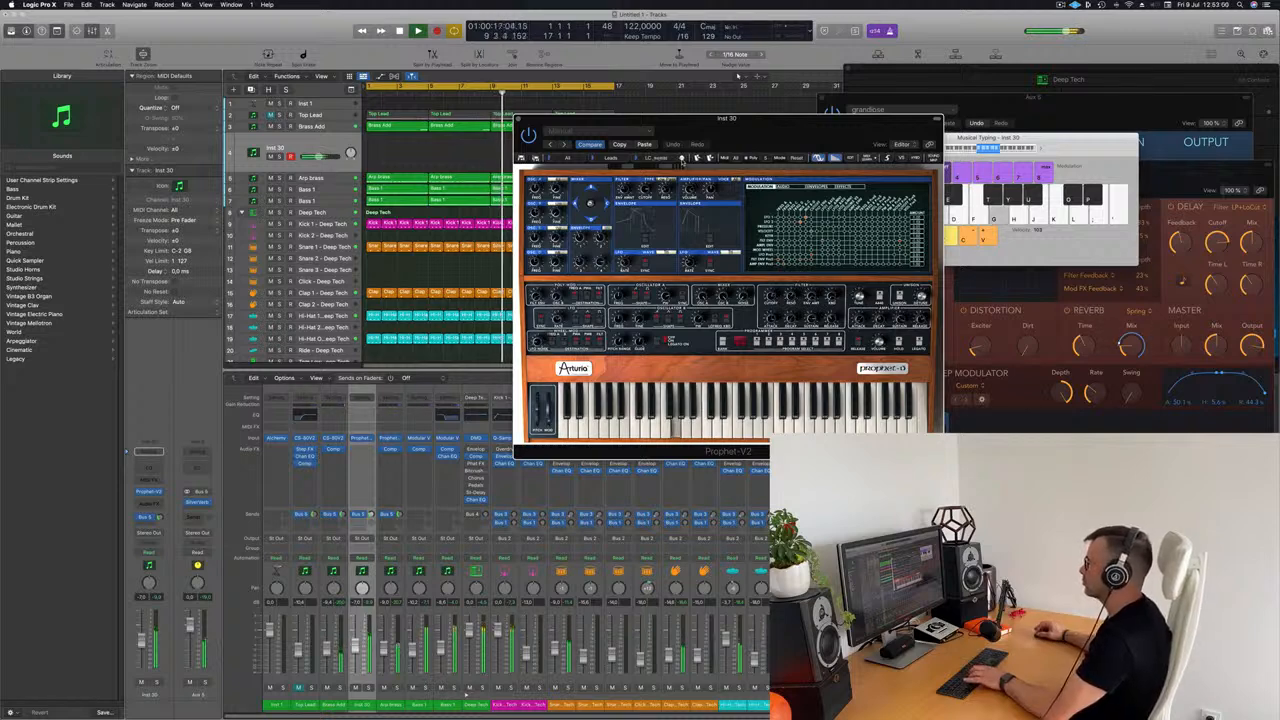
{"action": "left_click", "coordinate": [682, 158]}
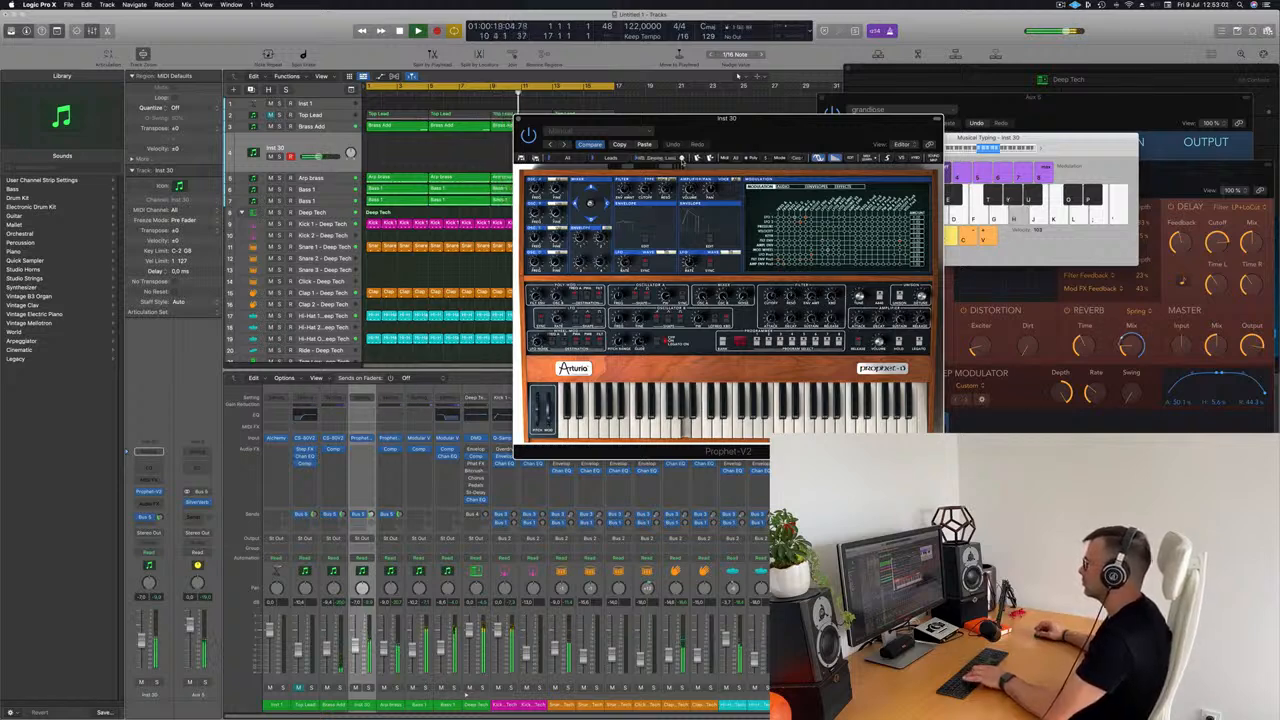
{"action": "left_click", "coordinate": [682, 158]}
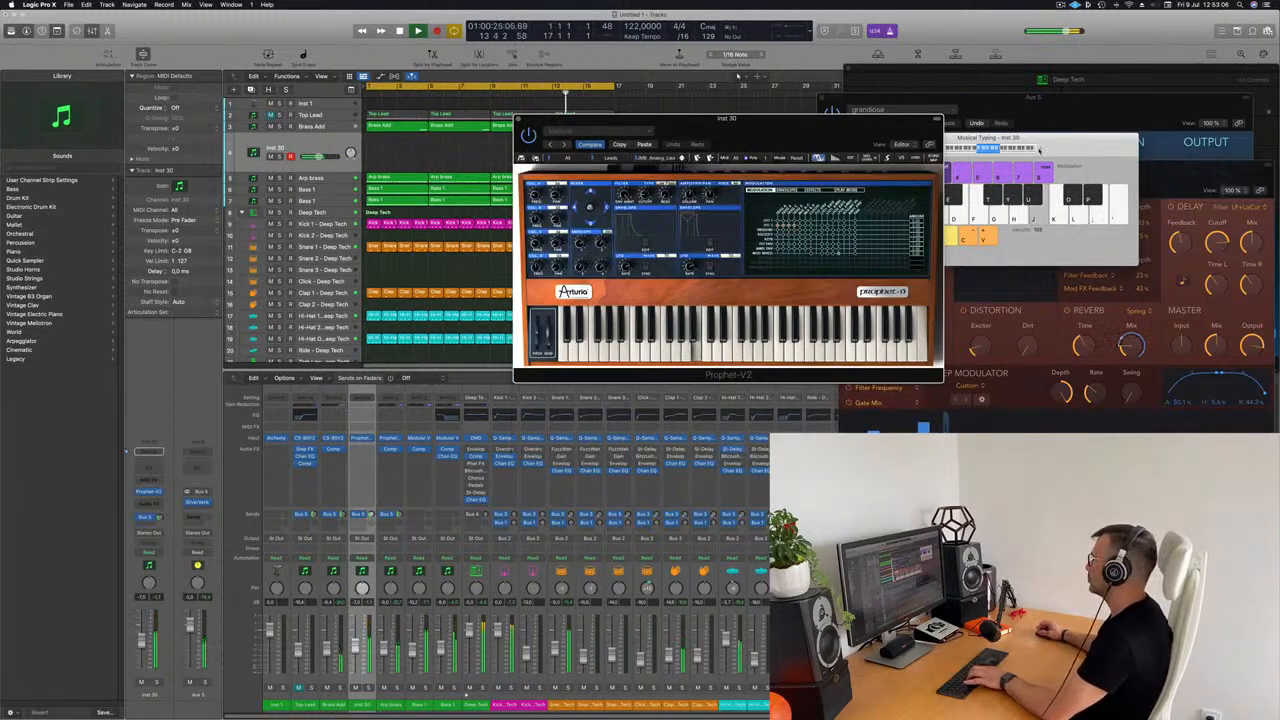
Step: Shift the Musical Typing range to a higher octave, move its keyboard clear of the Prophet-V2 window and test a note
{"action": "left_click", "coordinate": [1038, 150]}
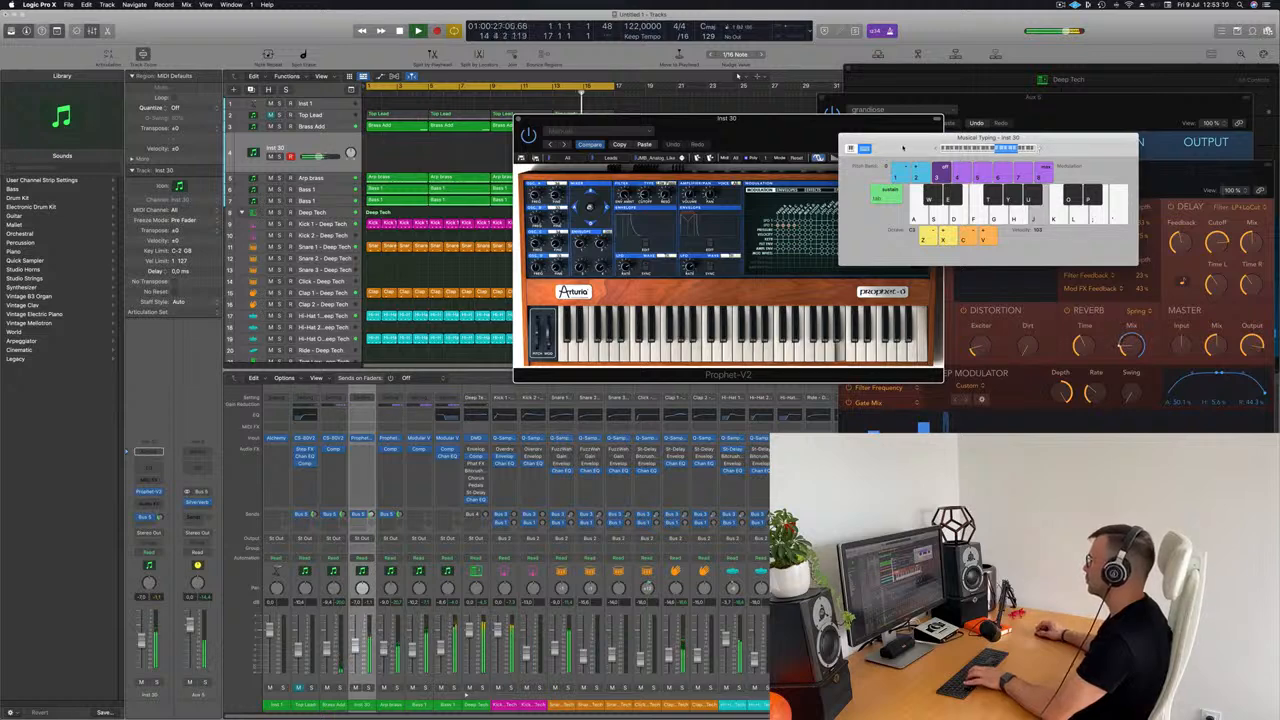
{"action": "left_click_drag", "start_coordinate": [903, 148], "coordinate": [973, 142]}
{"action": "key", "text": "h"}
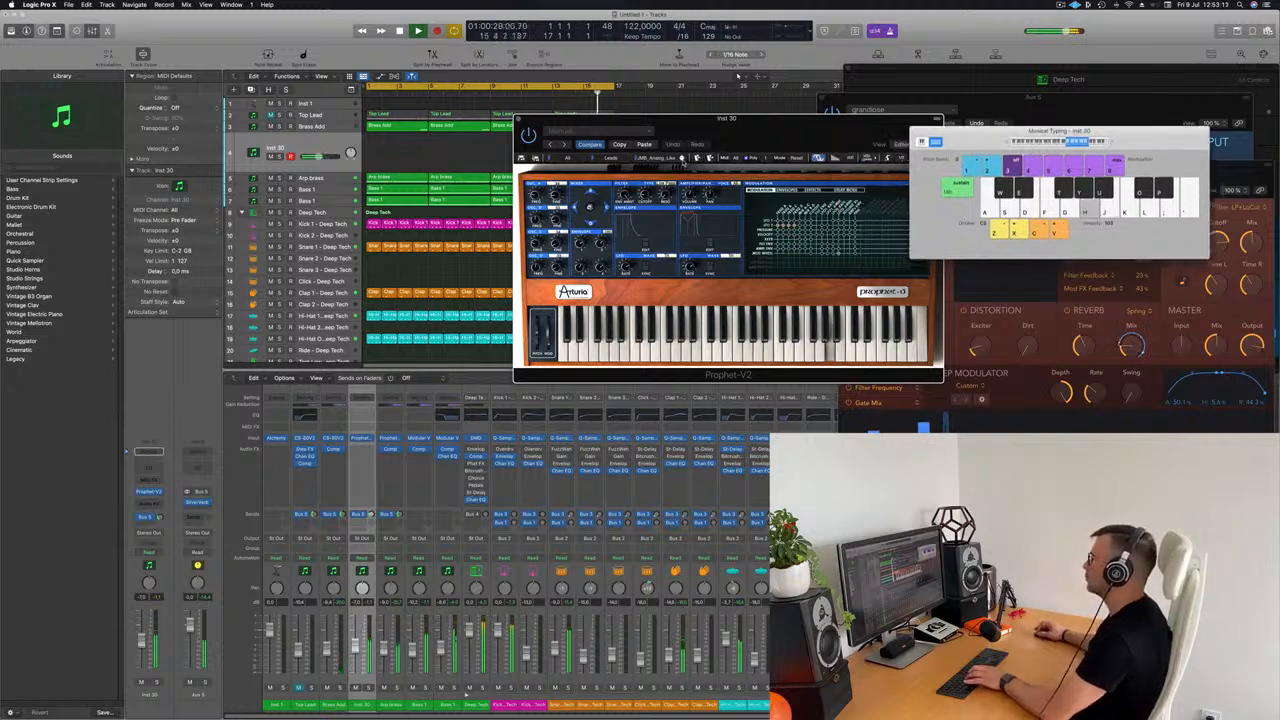
Step: Advance to the next Prophet-V2 lead preset and try a short three-note phrase in the higher octave
{"action": "left_click", "coordinate": [682, 159]}
{"action": "key", "text": "g"}
{"action": "key", "text": "h"}
{"action": "key", "text": "j"}
{"action": "key", "text": "g"}
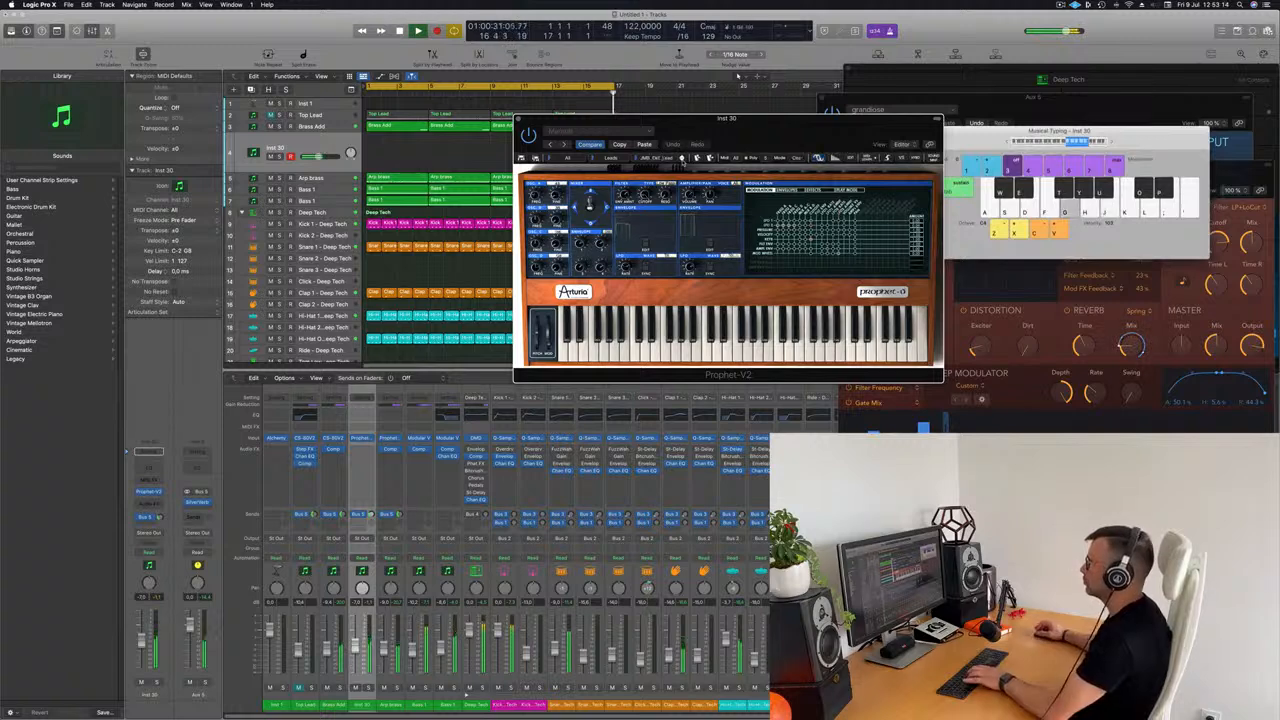
Step: Audition two more Prophet-V2 lead presets over the track with short phrases, leaving the last one loaded on Inst 30
{"action": "left_click", "coordinate": [682, 160]}
{"action": "key", "text": "g"}
{"action": "key", "text": "h"}
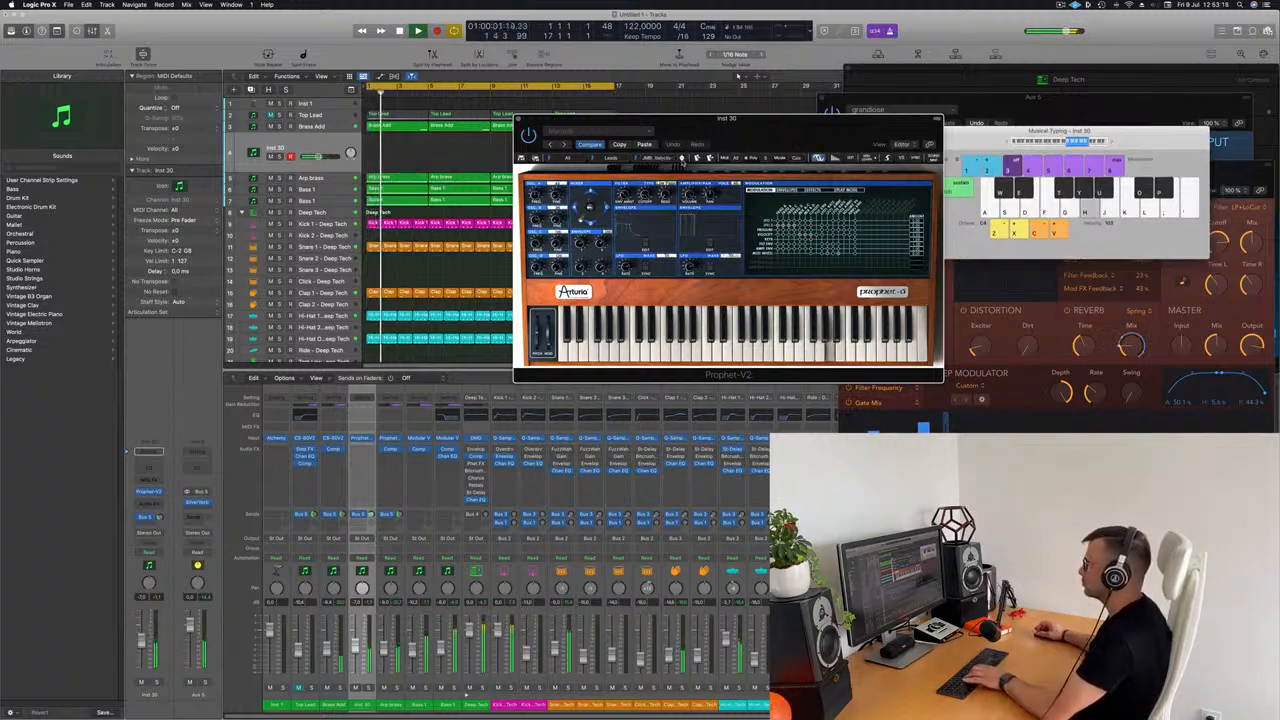
{"action": "key", "text": "h"}
{"action": "key", "text": "j"}
{"action": "key", "text": "g"}
{"action": "left_click", "coordinate": [682, 160]}
{"action": "key", "text": "g"}
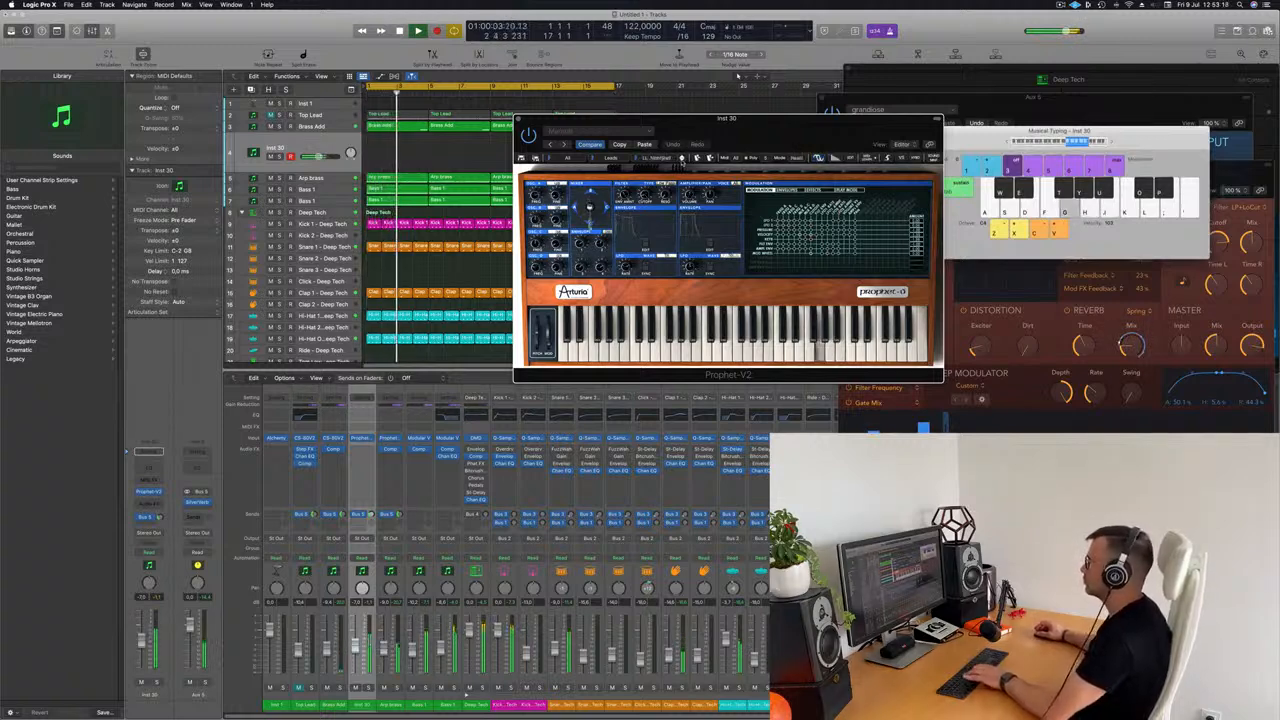
{"action": "key", "text": "h"}
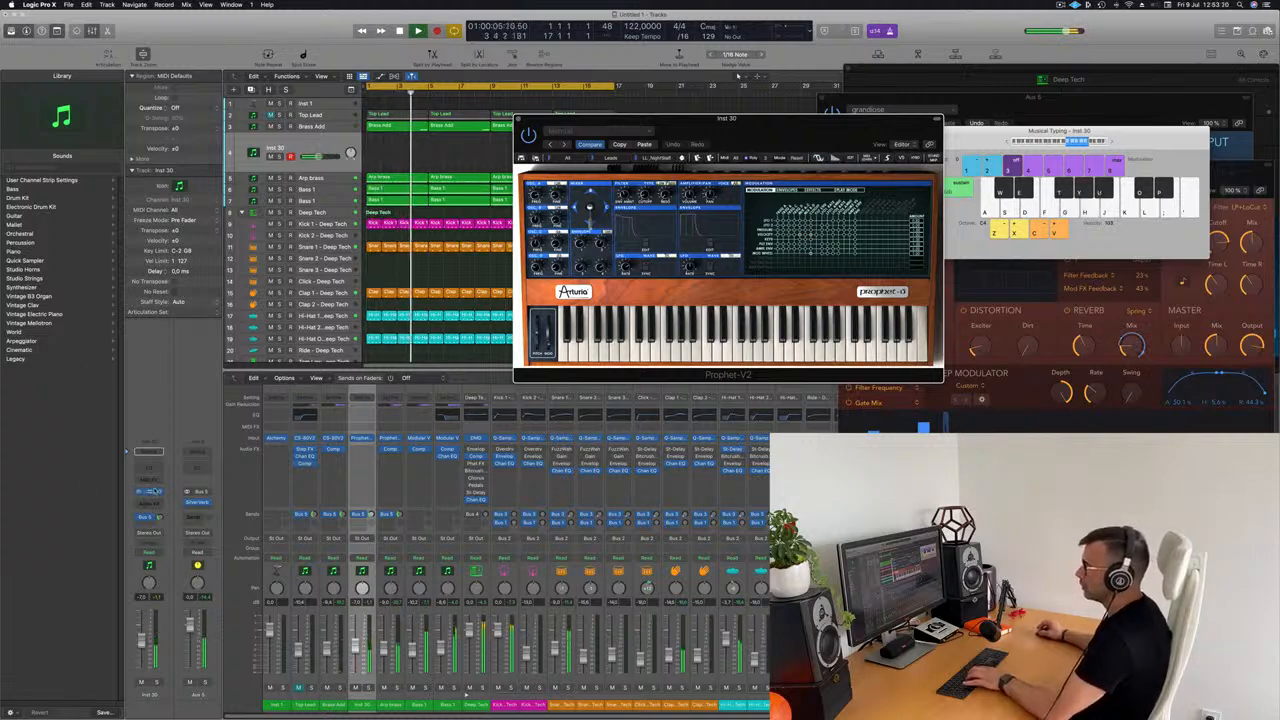
Step: Select the Inst 1 track and add a send to Bus 5
{"action": "left_click", "coordinate": [338, 104]}
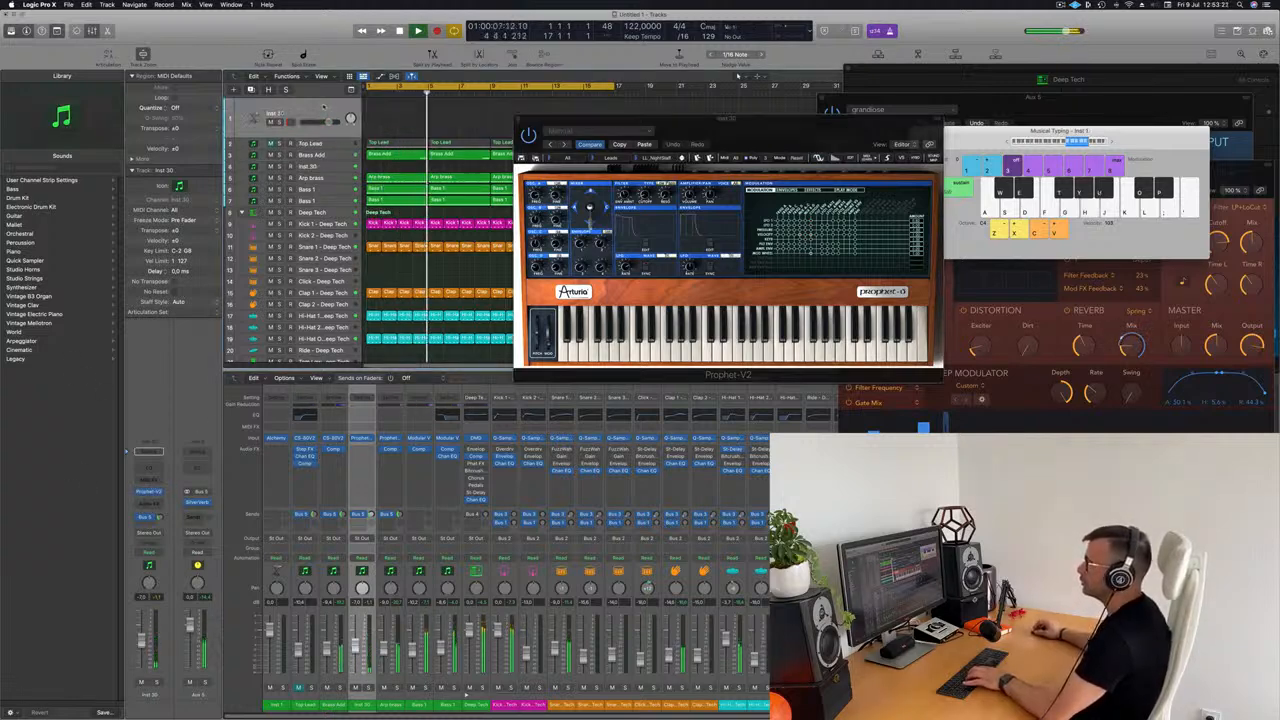
{"action": "left_click", "coordinate": [150, 521]}
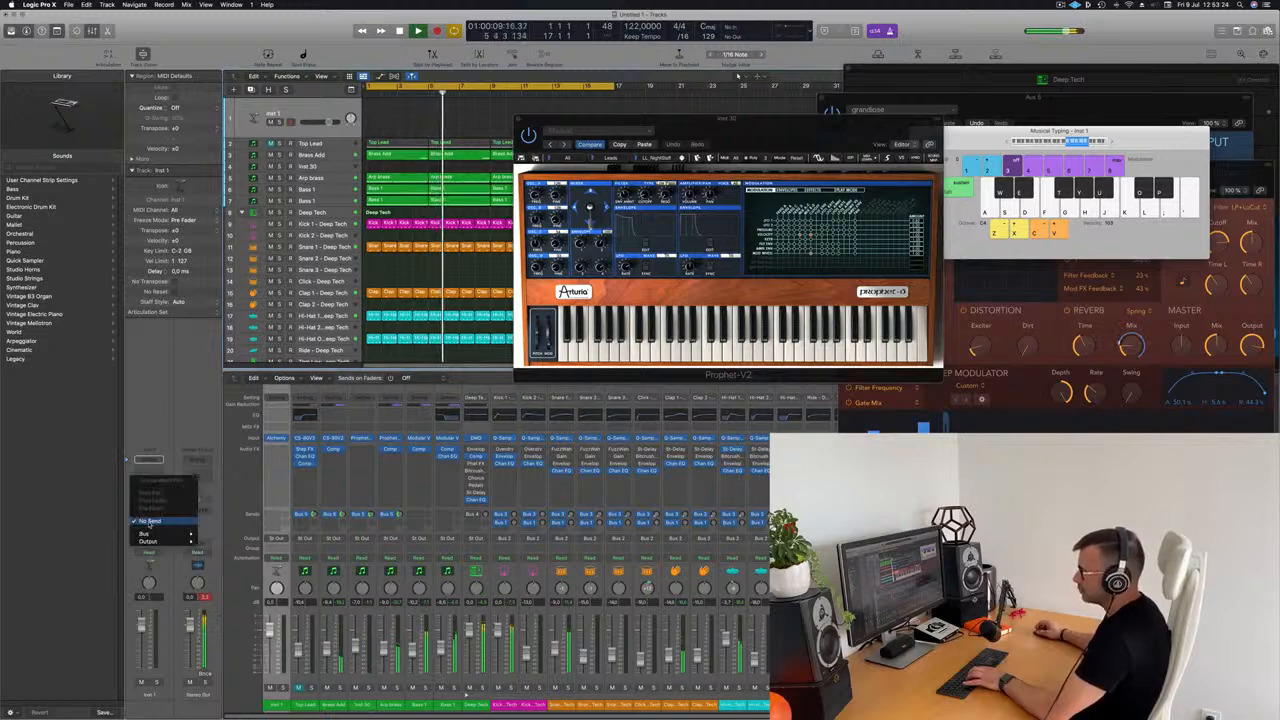
{"action": "mouse_move", "coordinate": [146, 535]}
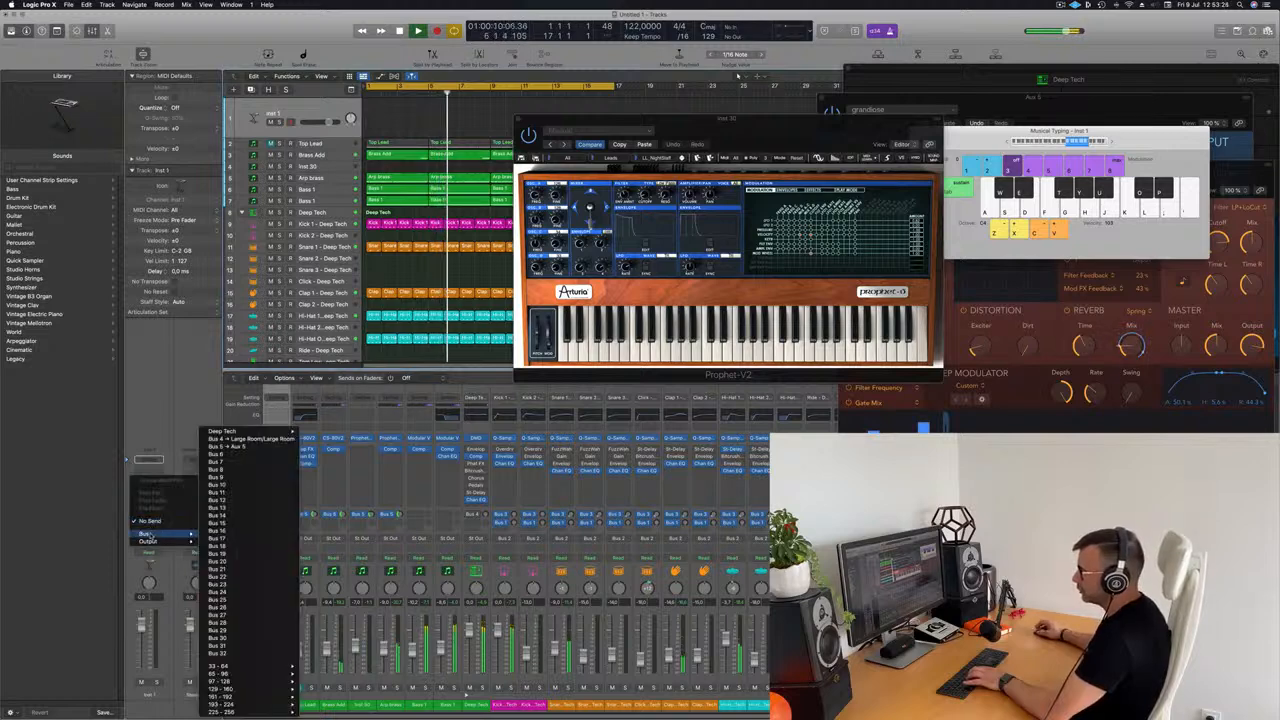
{"action": "left_click", "coordinate": [241, 447]}
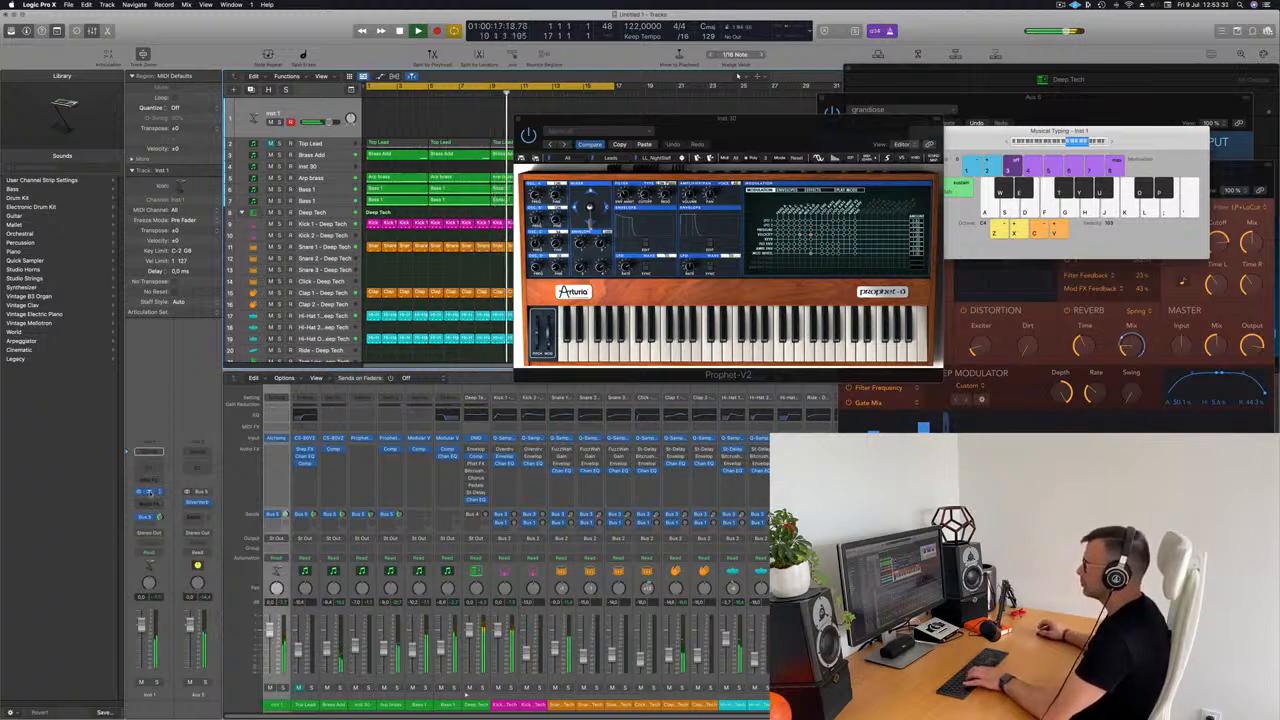
Step: In Alchemy on Inst 1, audition Epic Synth, Metallic Swell, Motion Pad and Dark Arp, and settle on Synth Pluck
{"action": "left_click_drag", "start_coordinate": [684, 135], "coordinate": [754, 111]}
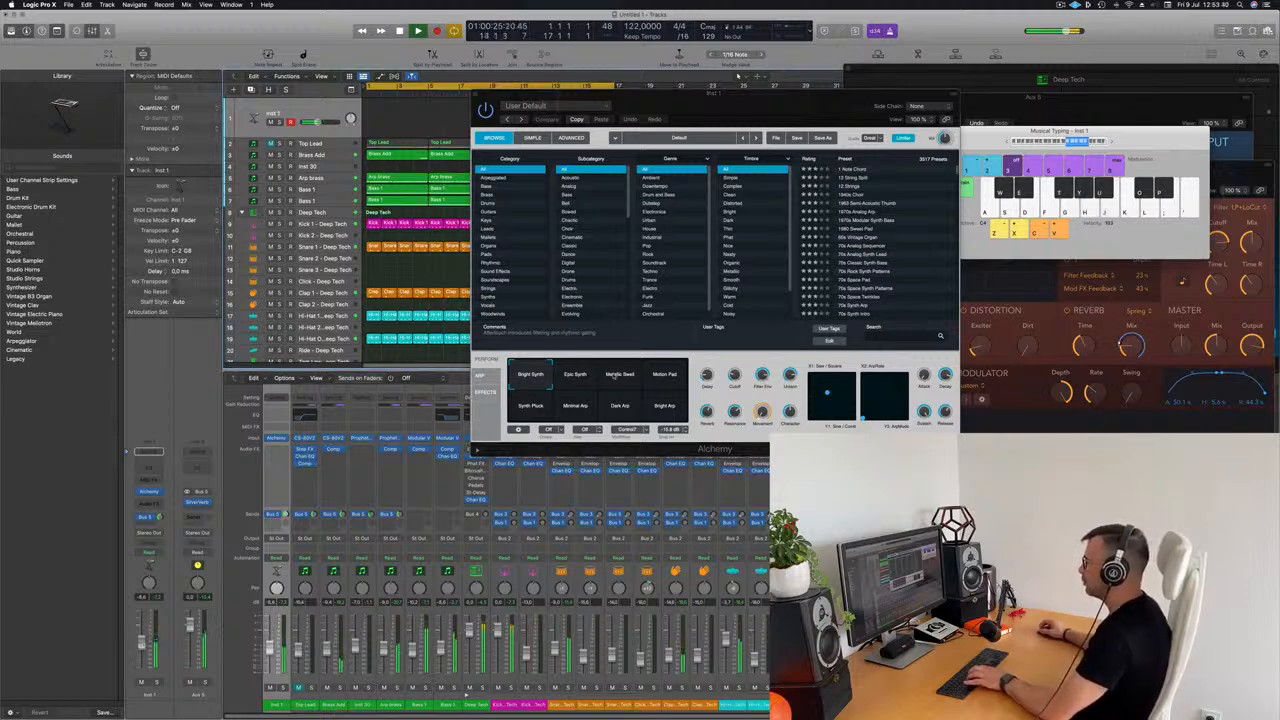
{"action": "left_click", "coordinate": [581, 375]}
{"action": "left_click", "coordinate": [622, 376]}
{"action": "left_click", "coordinate": [672, 376]}
{"action": "left_click", "coordinate": [524, 409]}
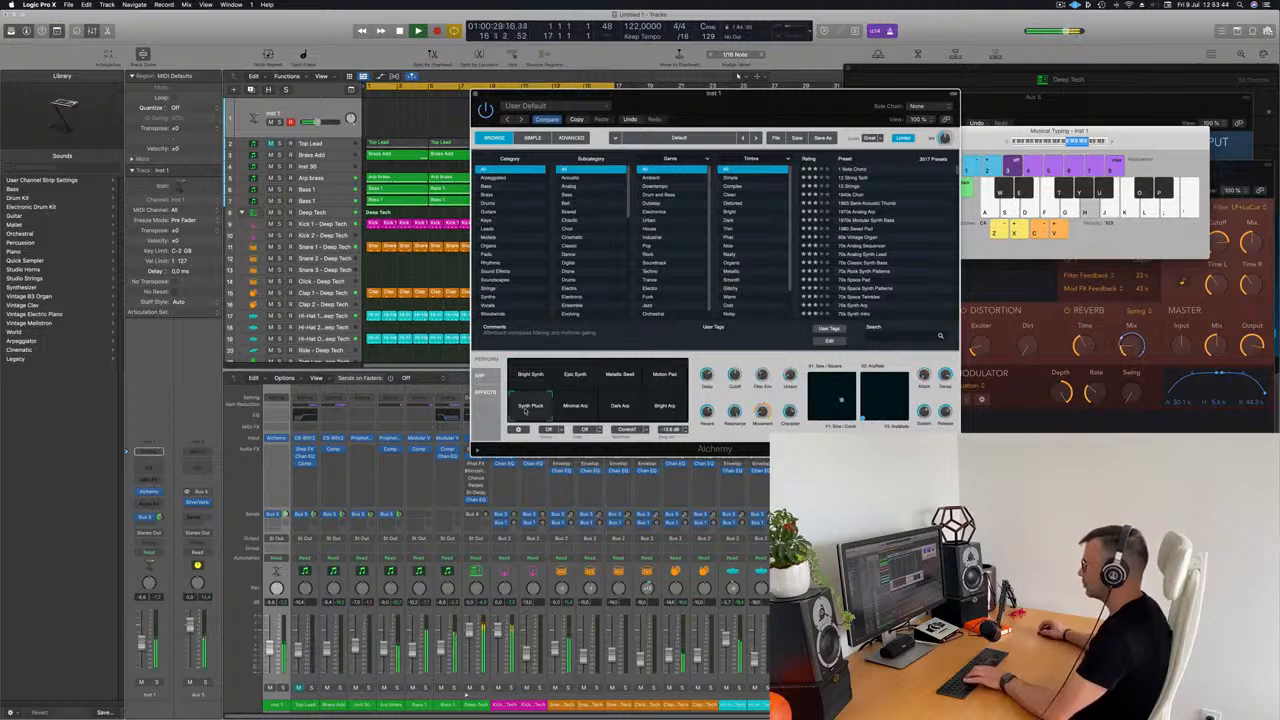
{"action": "left_click", "coordinate": [629, 407]}
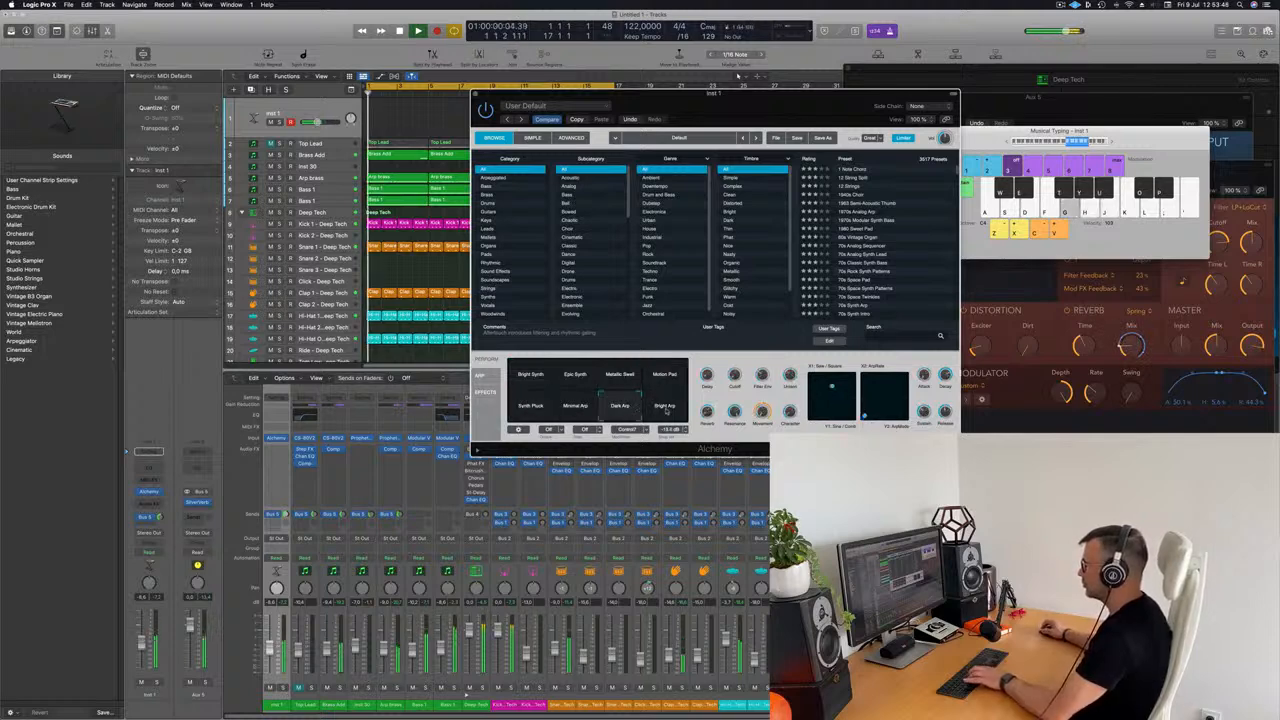
{"action": "left_click", "coordinate": [531, 408]}
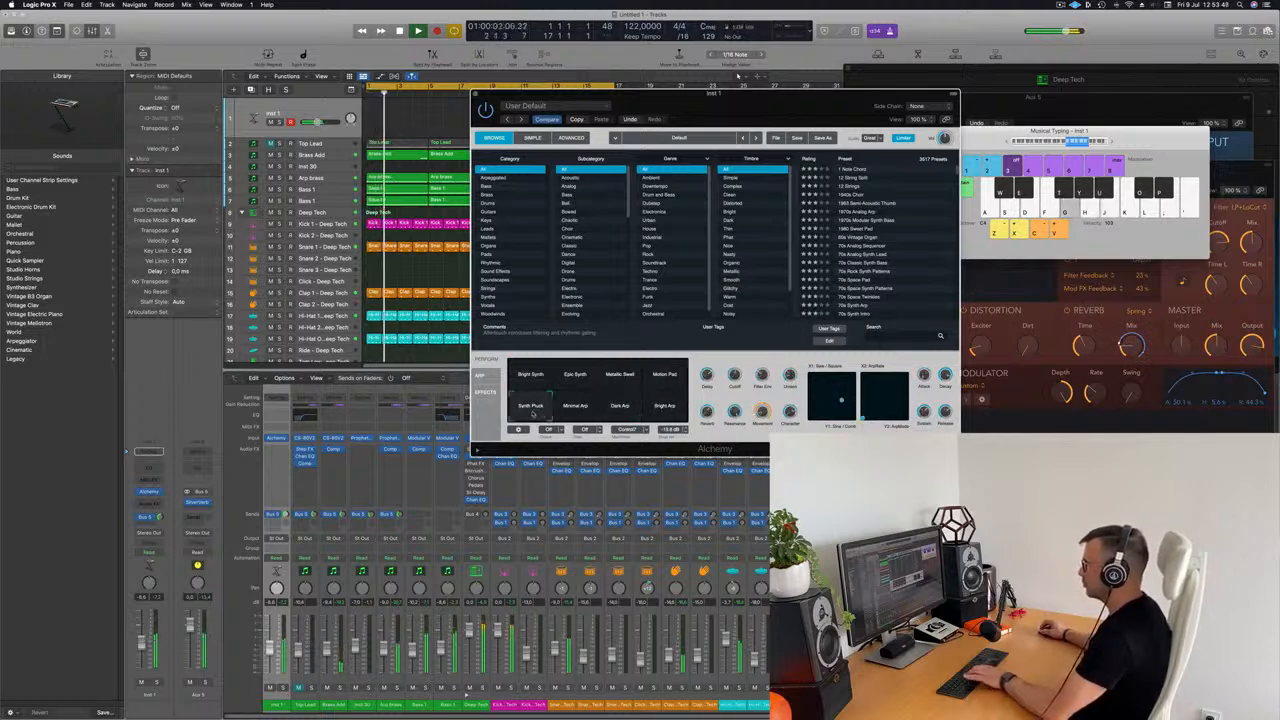
Step: Rearrange the Musical Typing and Alchemy windows so the whole note keyboard is uncovered
{"action": "left_click", "coordinate": [1130, 143]}
{"action": "left_click_drag", "start_coordinate": [1130, 143], "coordinate": [1110, 87]}
{"action": "left_click_drag", "start_coordinate": [800, 95], "coordinate": [857, 183]}
Step: Rehearse with Synth Pluck and record a short melody on the Inst 1 track over the playing loop
{"action": "key", "text": "g"}
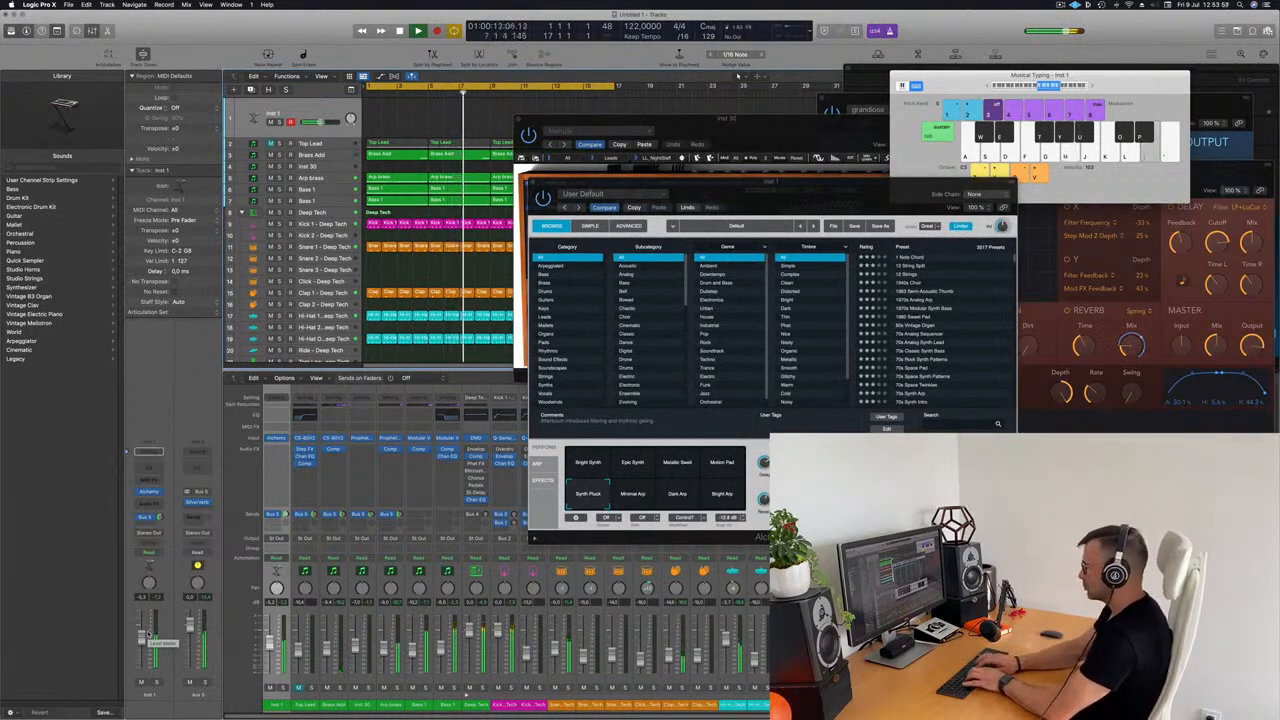
{"action": "key", "text": "r"}
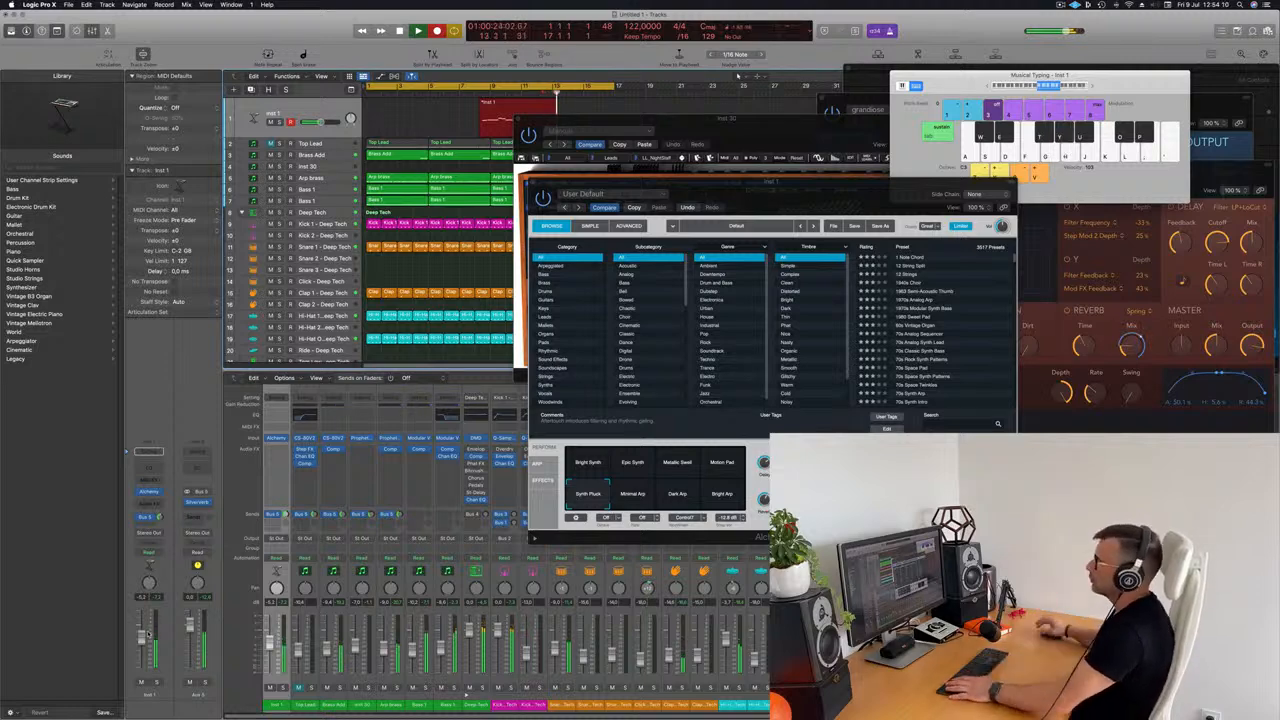
{"action": "key", "text": "space"}
Step: Move the Prophet-V2 window off the arrangement and shift the recorded Inst 1 region to bar 1
{"action": "left_click_drag", "start_coordinate": [588, 118], "coordinate": [872, 144]}
{"action": "left_click", "coordinate": [520, 105]}
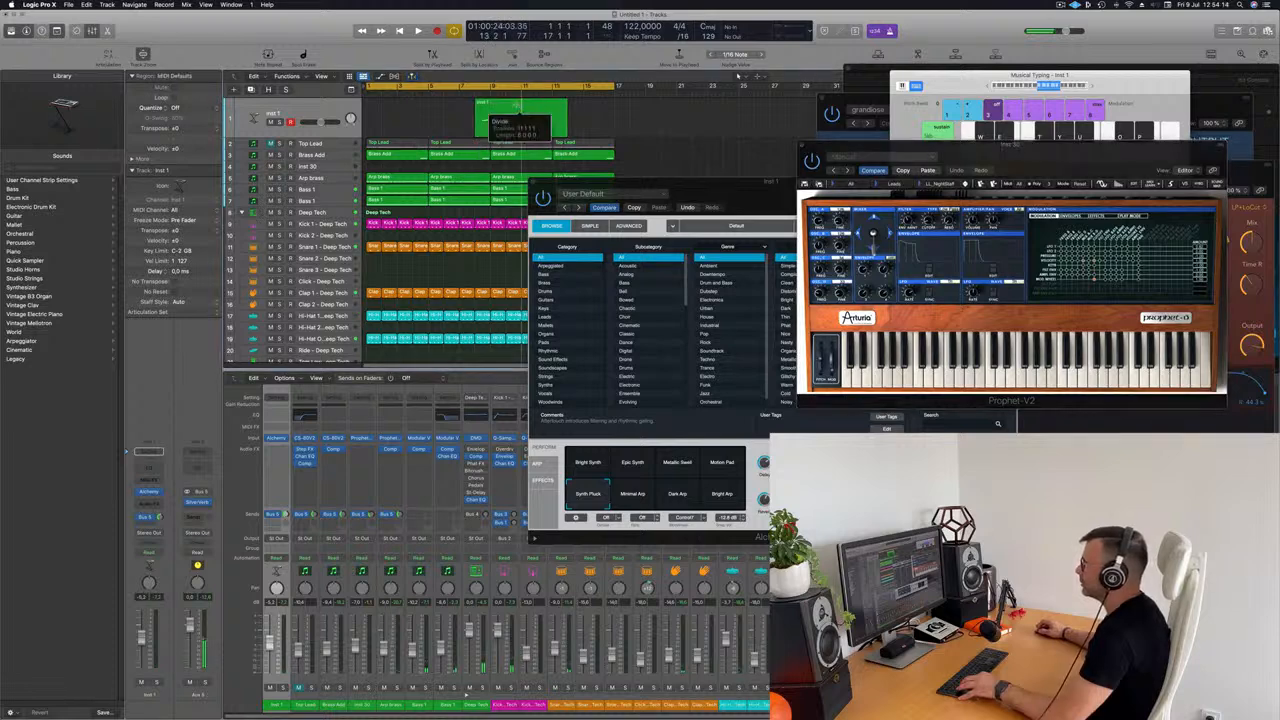
{"action": "left_click_drag", "start_coordinate": [515, 105], "coordinate": [406, 105]}
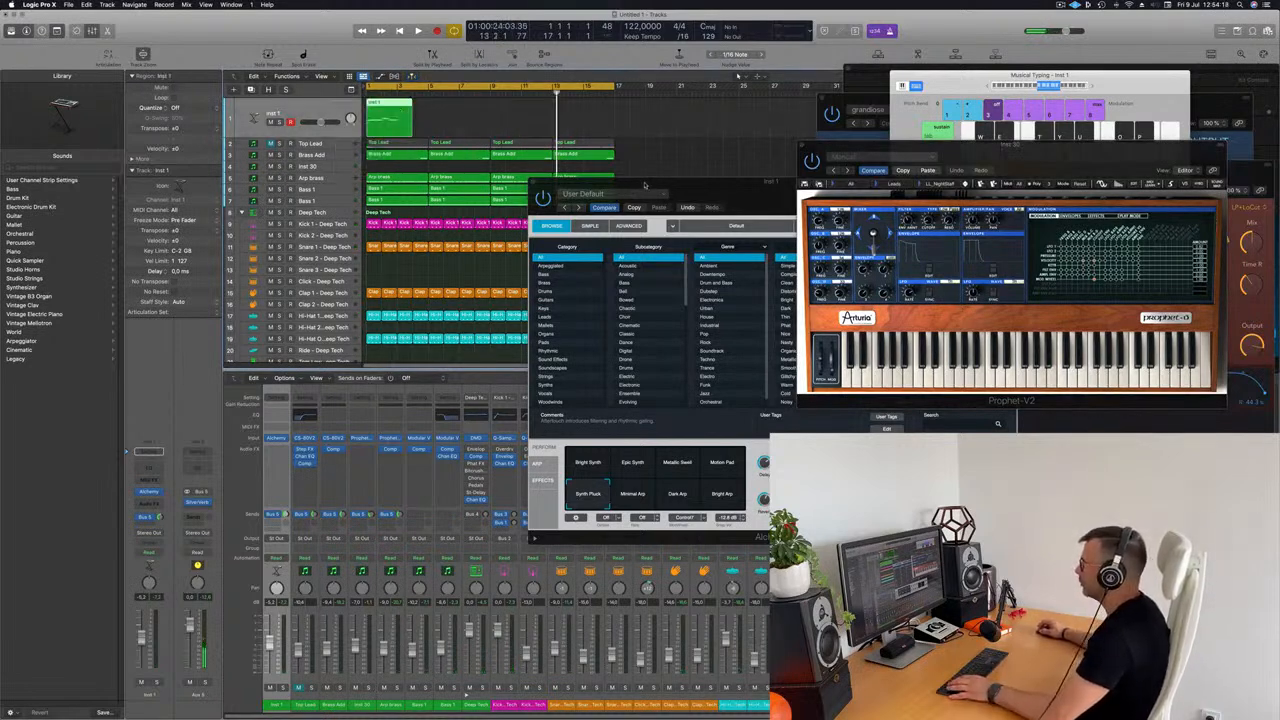
Step: Clear the Alchemy window away, open the Inst 1 region in the Piano Roll and nudge the long second note slightly later
{"action": "left_click_drag", "start_coordinate": [645, 185], "coordinate": [846, 182]}
{"action": "key", "text": "space"}
{"action": "key", "text": "p"}
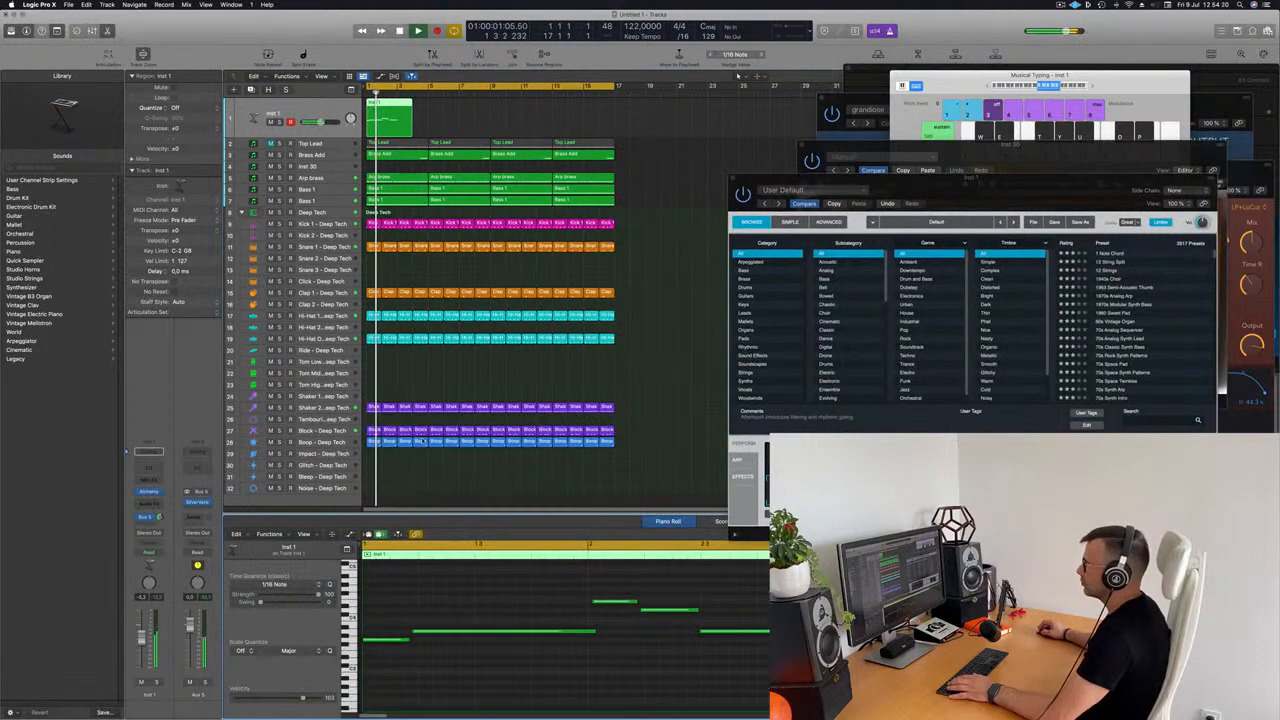
{"action": "left_click", "coordinate": [520, 633]}
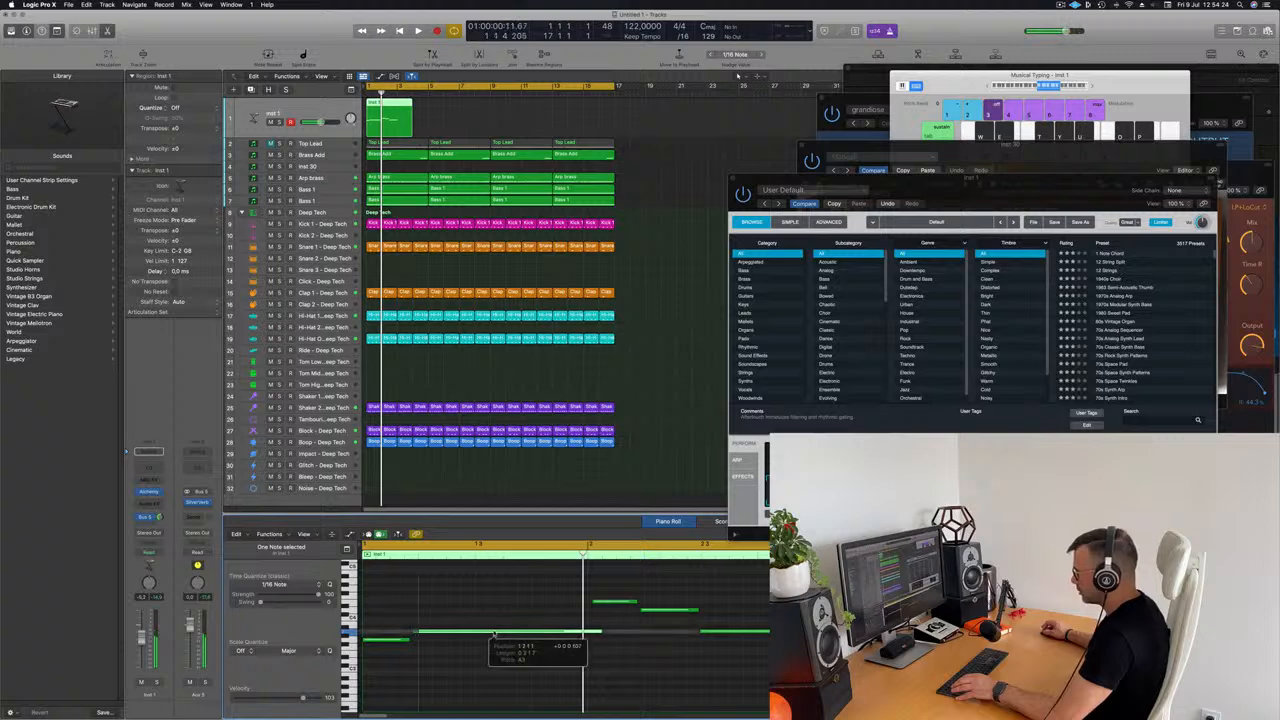
Step: Adjust the timing of the two higher notes, select the whole melody to align it, and resume playback
{"action": "left_click_drag", "start_coordinate": [596, 583], "coordinate": [674, 611]}
{"action": "left_click", "coordinate": [669, 611]}
{"action": "key", "text": "space"}
{"action": "key", "text": "super+a"}
{"action": "left_click", "coordinate": [465, 604]}
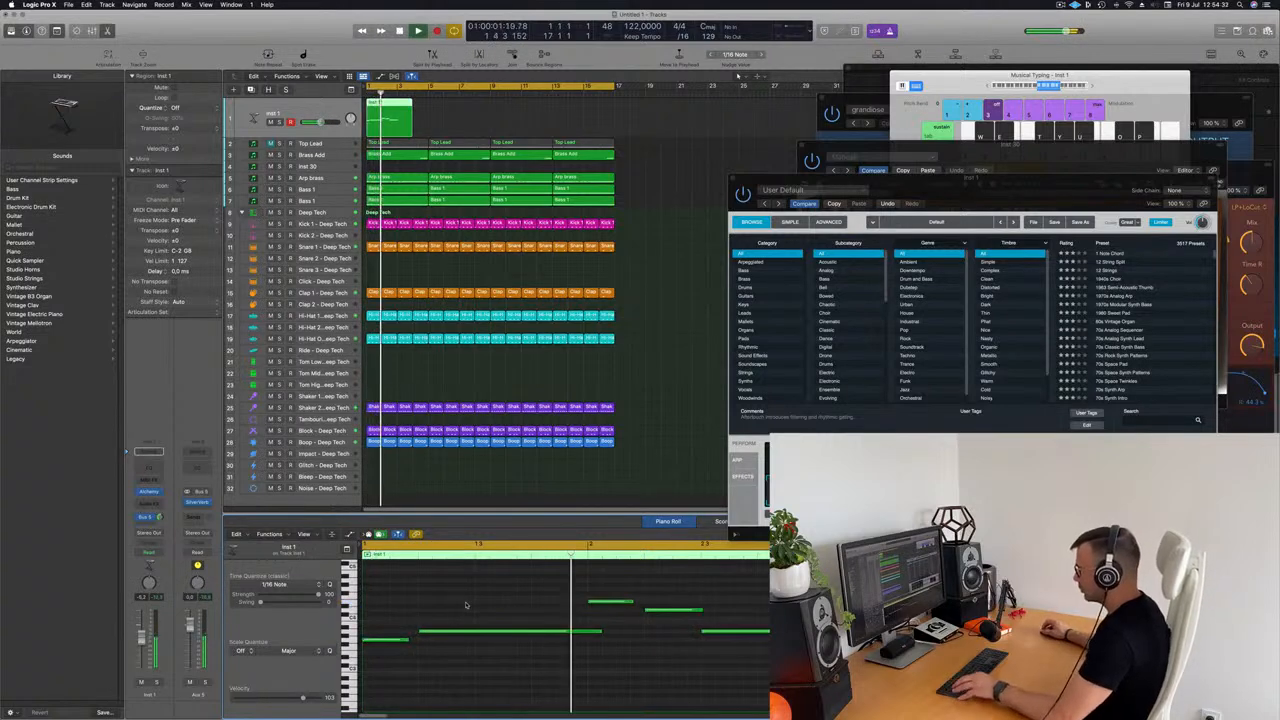
Step: Copy the Inst 1 region to bars 5, 9 and 13 so the melody repeats through the 16 bars
{"action": "scroll", "coordinate": [520, 610], "scroll_direction": "left", "scroll_amount": 2}
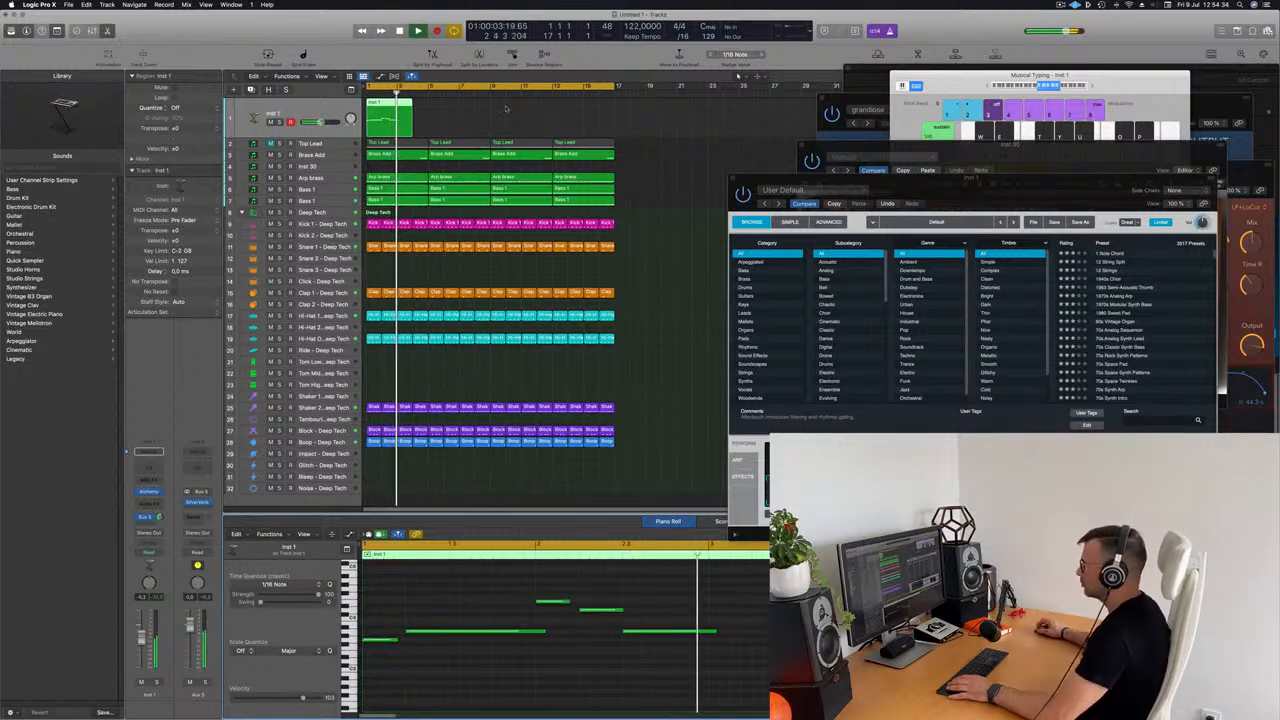
{"action": "left_click_drag", "start_coordinate": [405, 108], "coordinate": [578, 116]}
Step: Try transposing all notes of the four Inst 1 regions down an octave and play from the start
{"action": "left_click", "coordinate": [401, 117]}
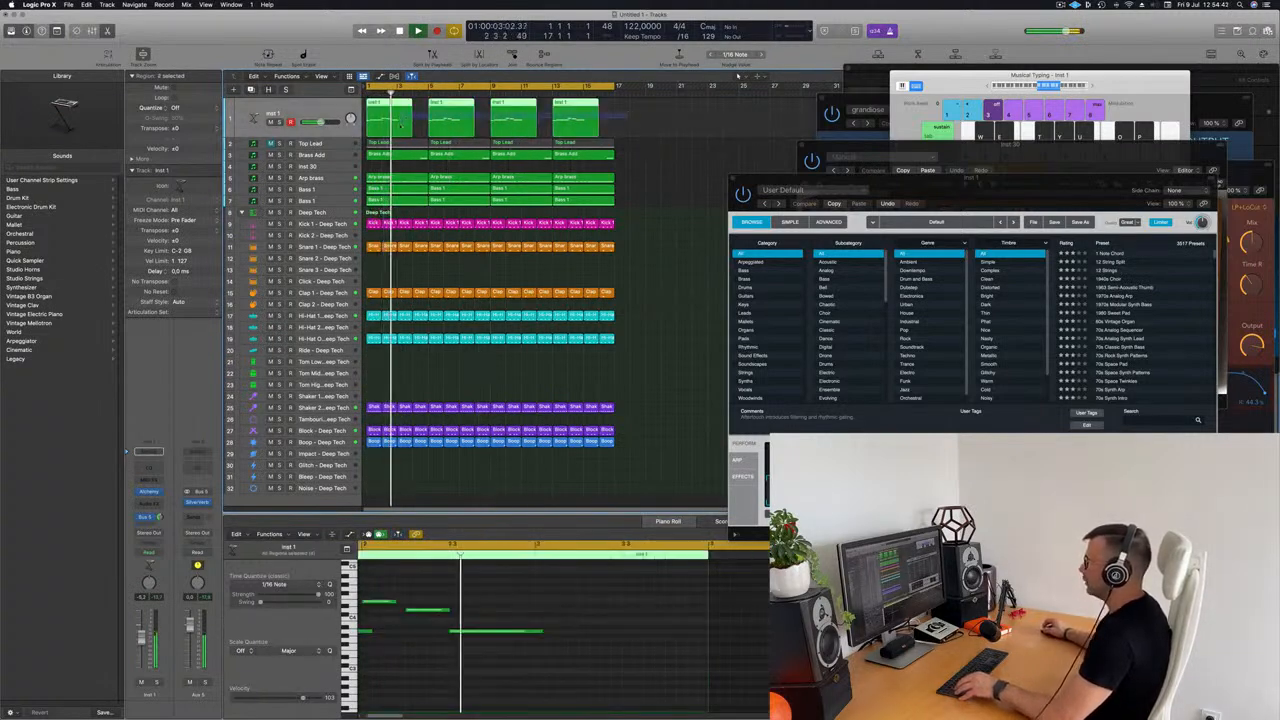
{"action": "left_click", "coordinate": [586, 645]}
{"action": "key", "text": "super+a"}
{"action": "key", "text": "shift+alt+Down"}
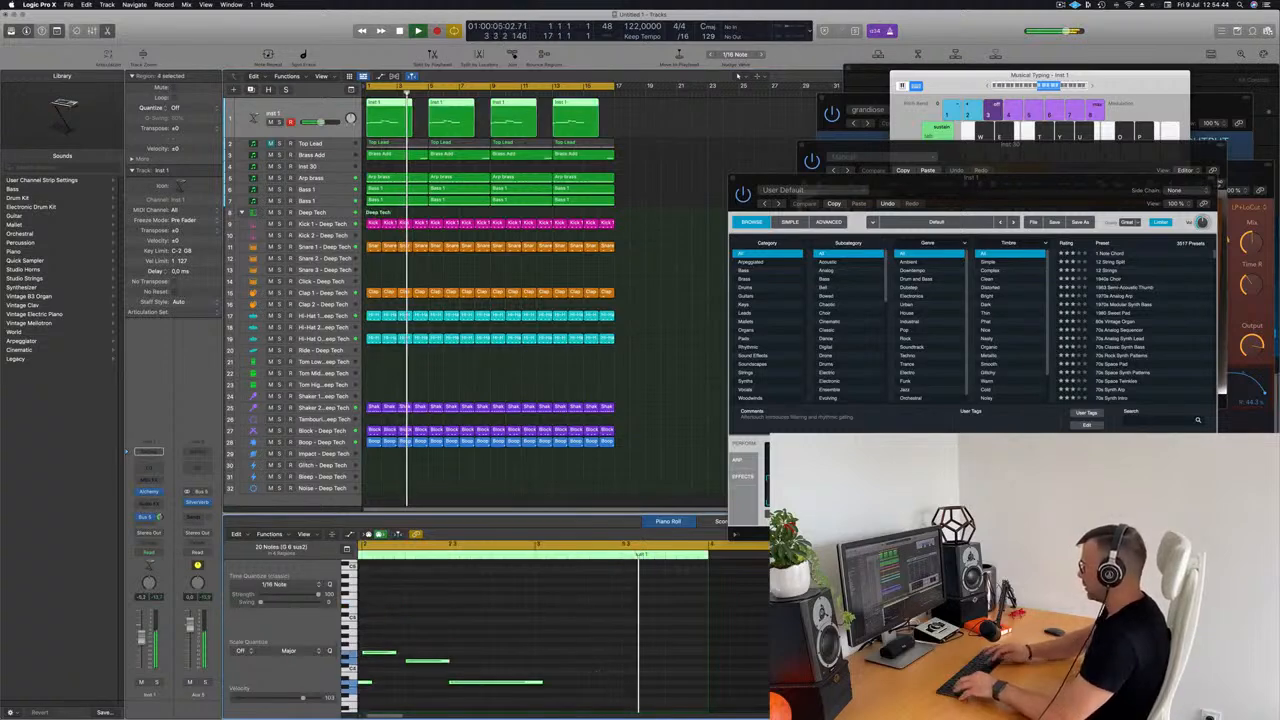
{"action": "key", "text": "Return"}
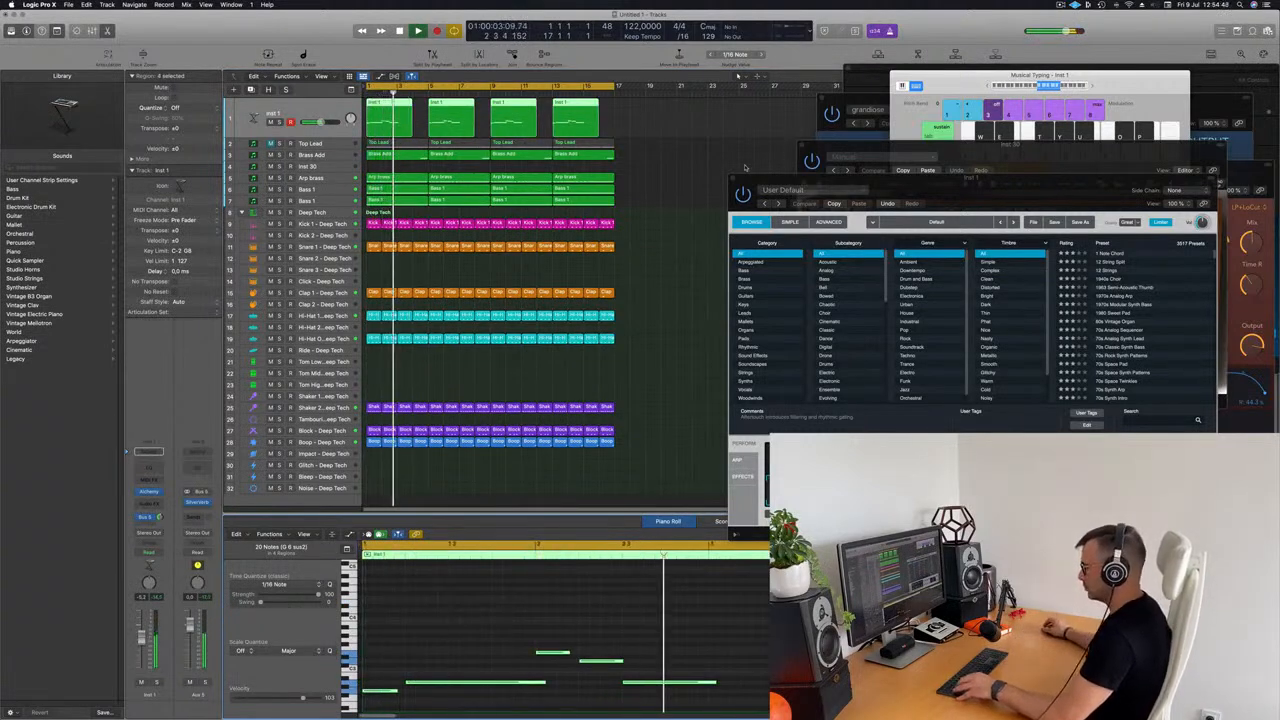
Step: Transpose the Inst 1 notes back up an octave, replay from the start and clear the selection
{"action": "key", "text": "shift+alt+Up"}
{"action": "key", "text": "Return"}
{"action": "left_click", "coordinate": [672, 156], "text": "ctrl+alt"}
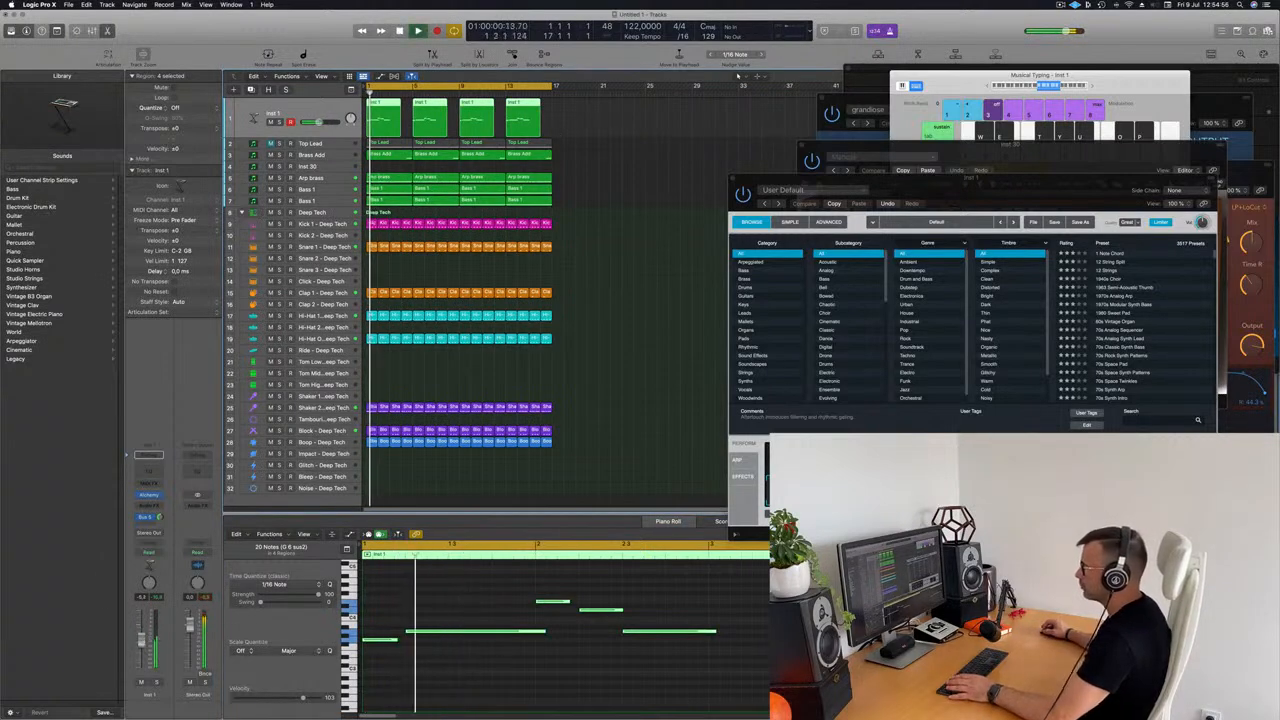
{"action": "left_click", "coordinate": [601, 258]}
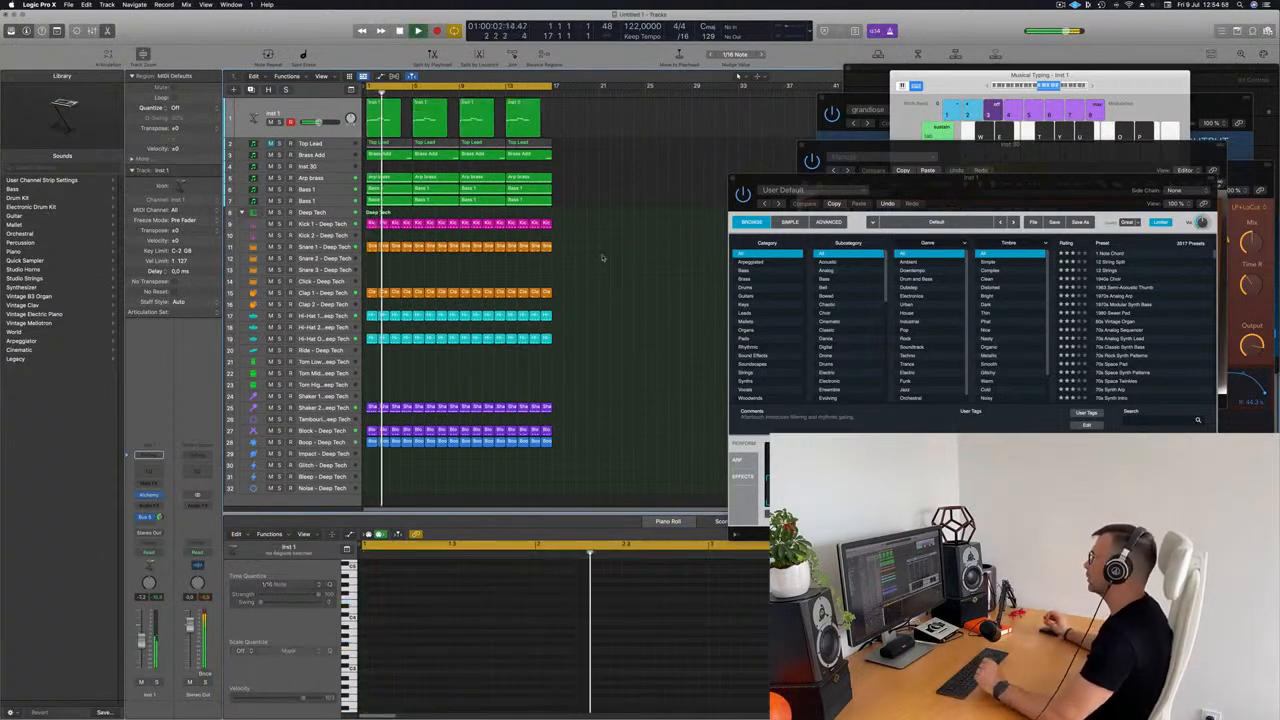